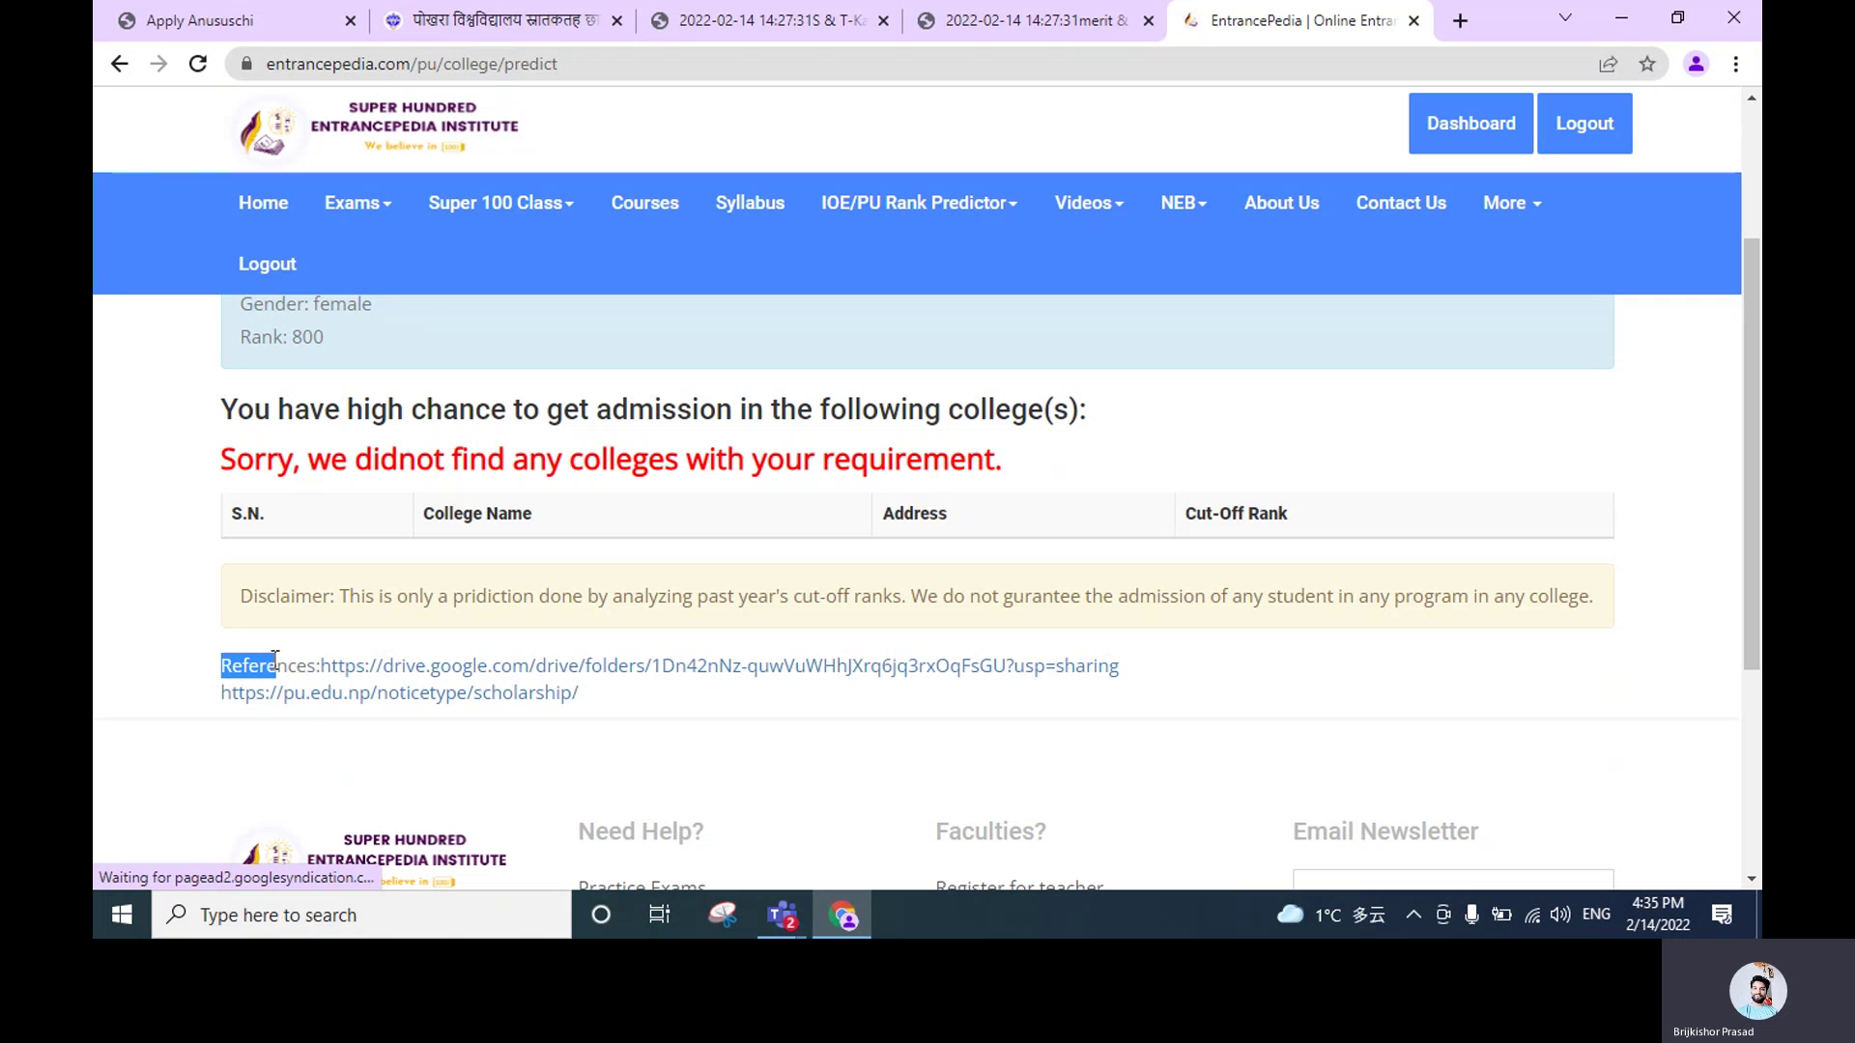
Return to the predictor form and check colleges for Civil Engineering with Open(6-10 Government) quota, gender Male and rank 100
scroll(562, 574, up, 1)
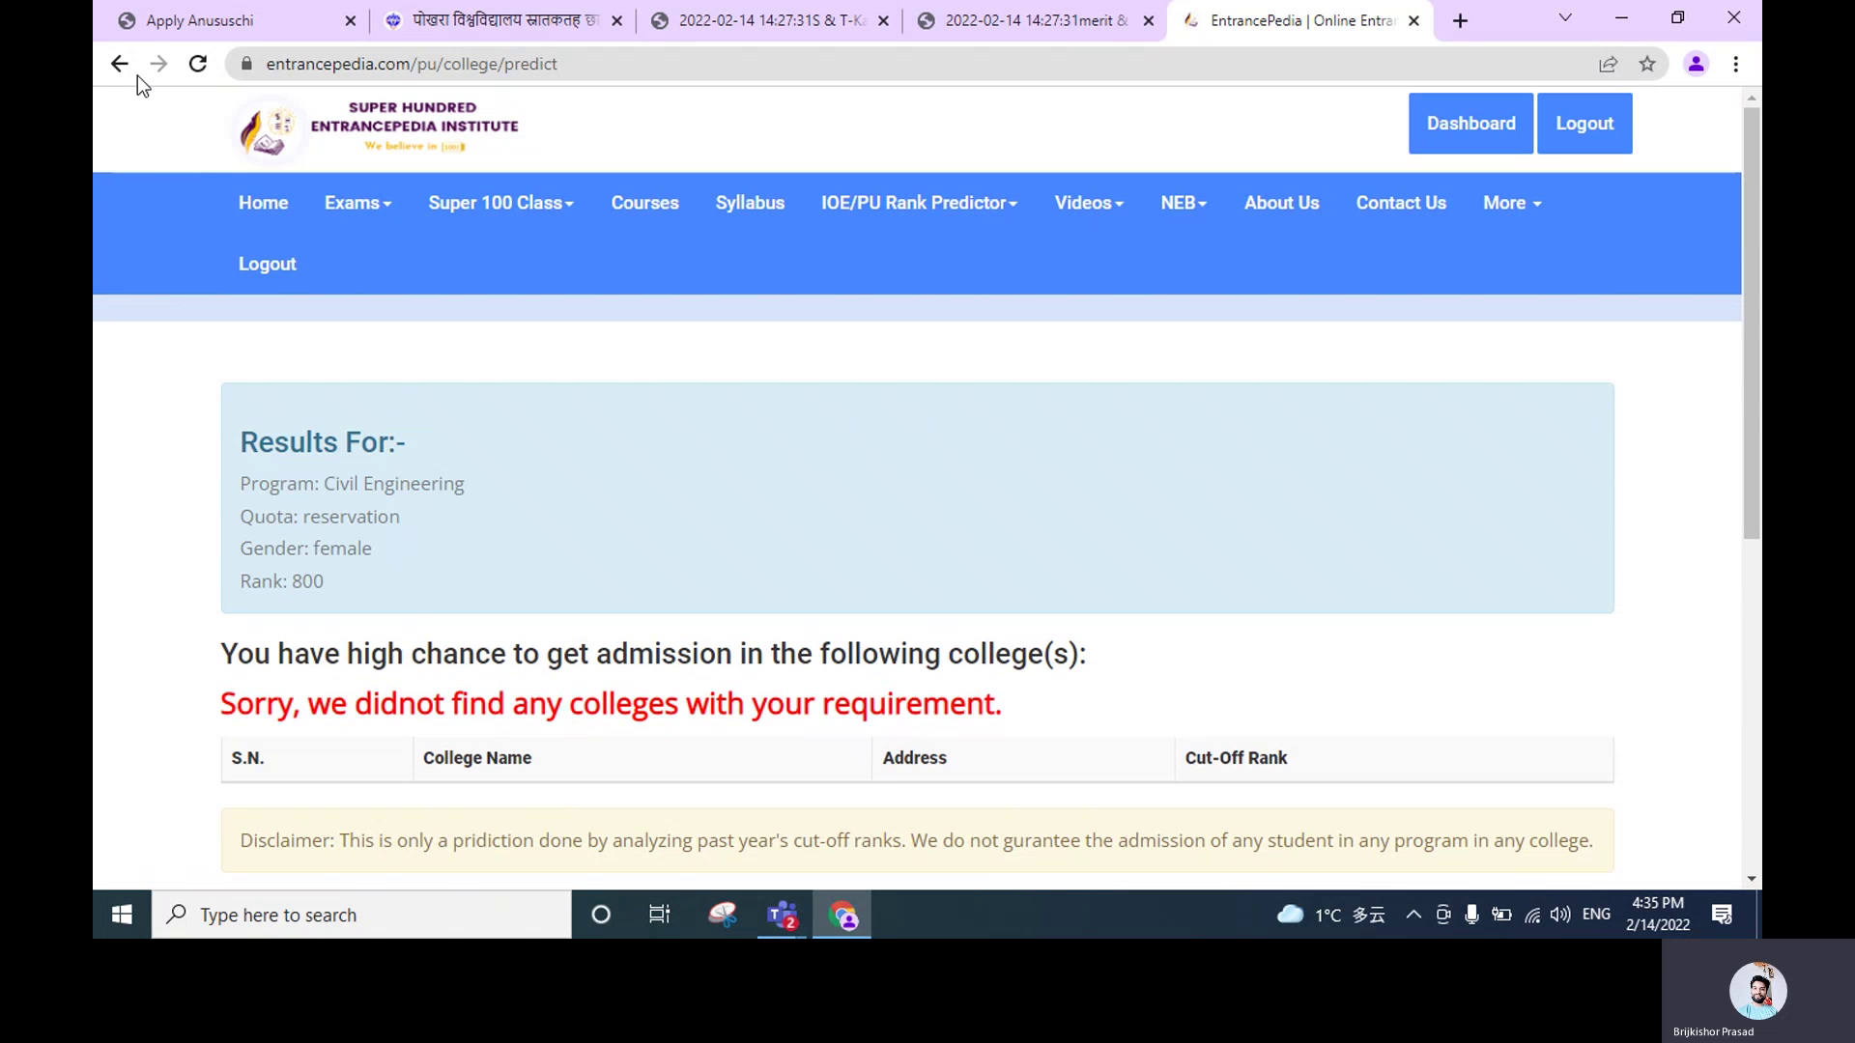
click(120, 64)
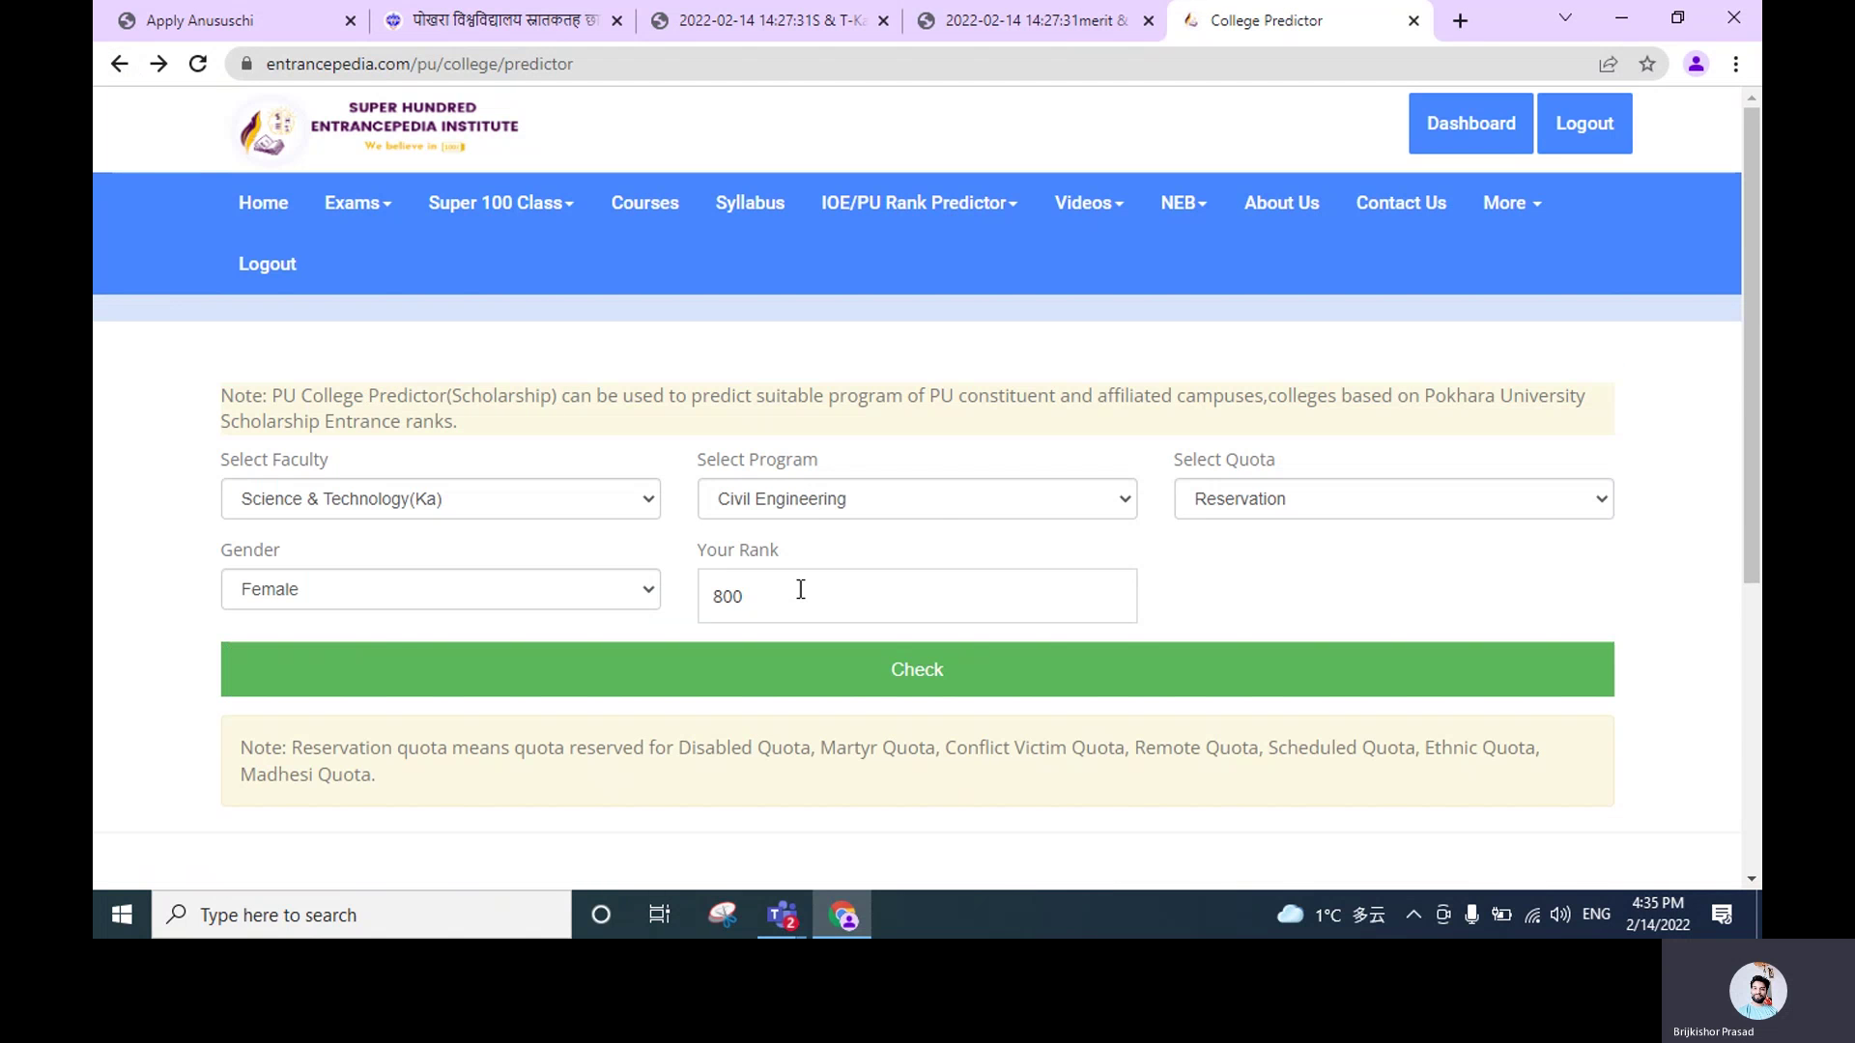
click(824, 501)
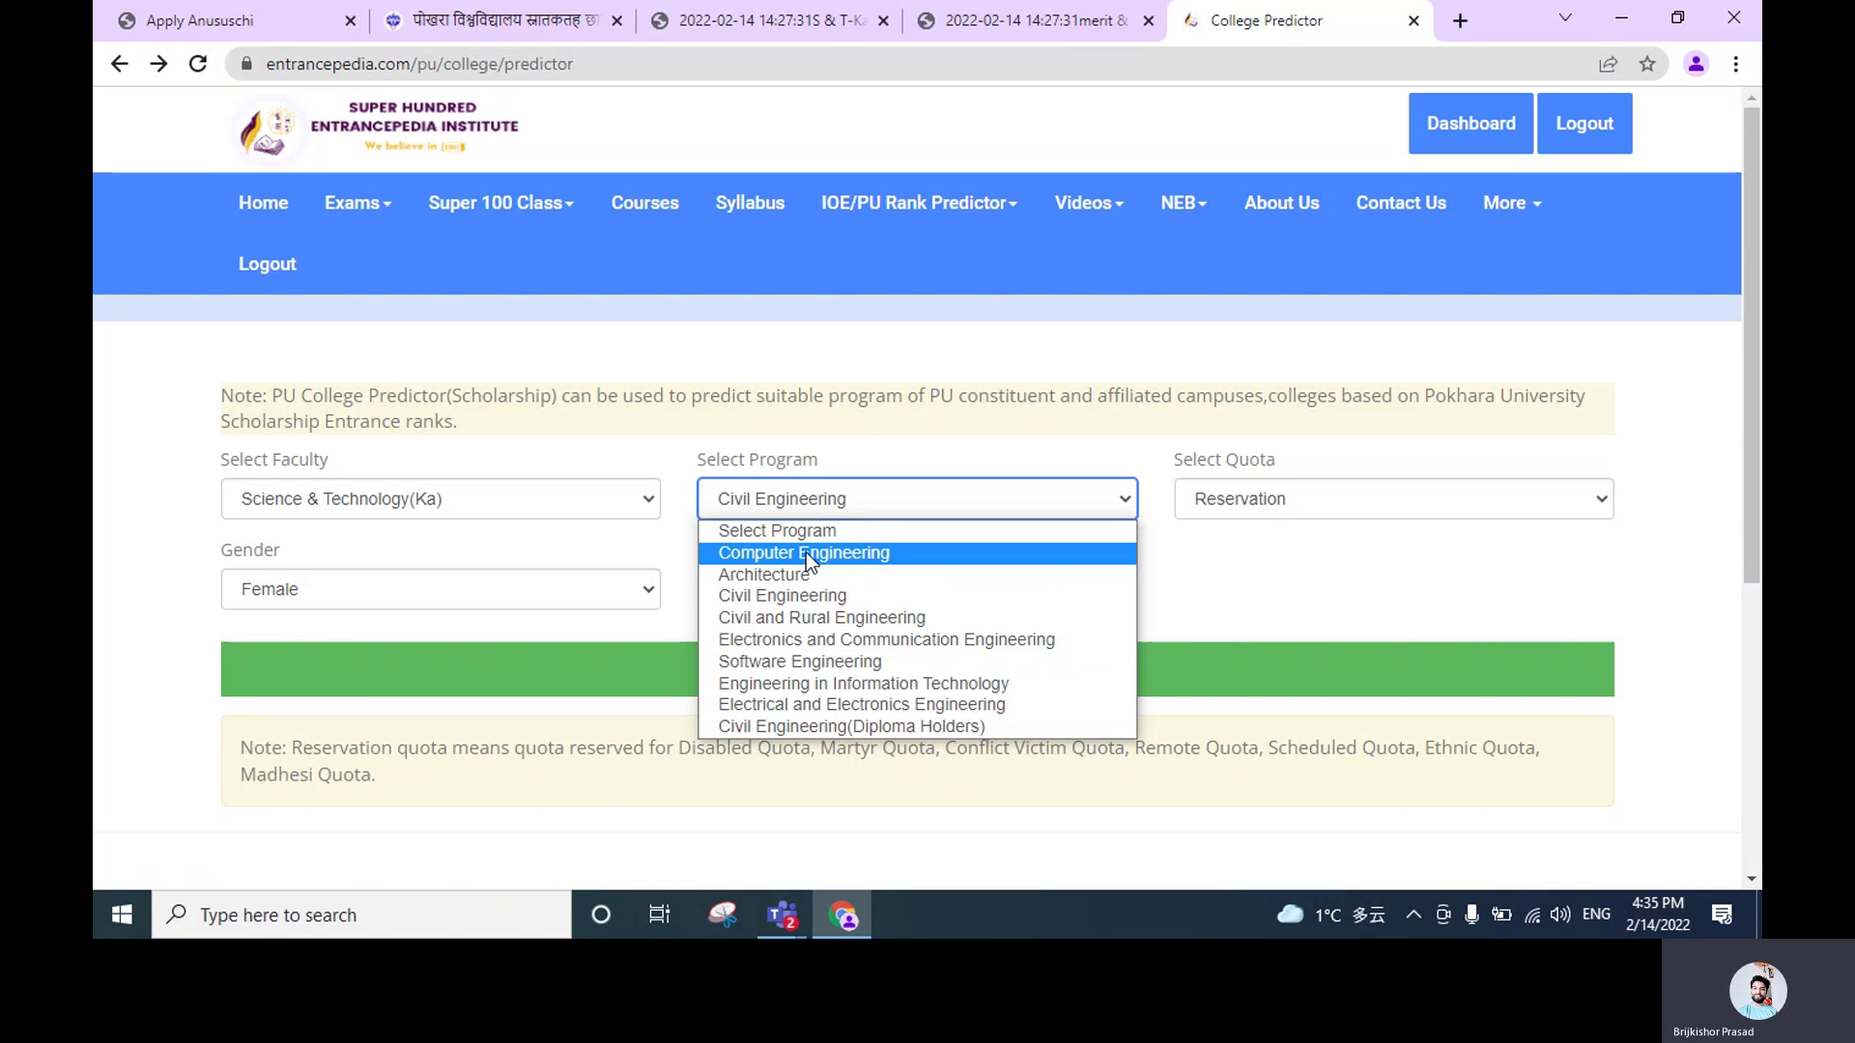
click(1207, 594)
click(1260, 502)
click(1244, 548)
click(359, 590)
click(309, 652)
double_click(723, 604)
text(100)
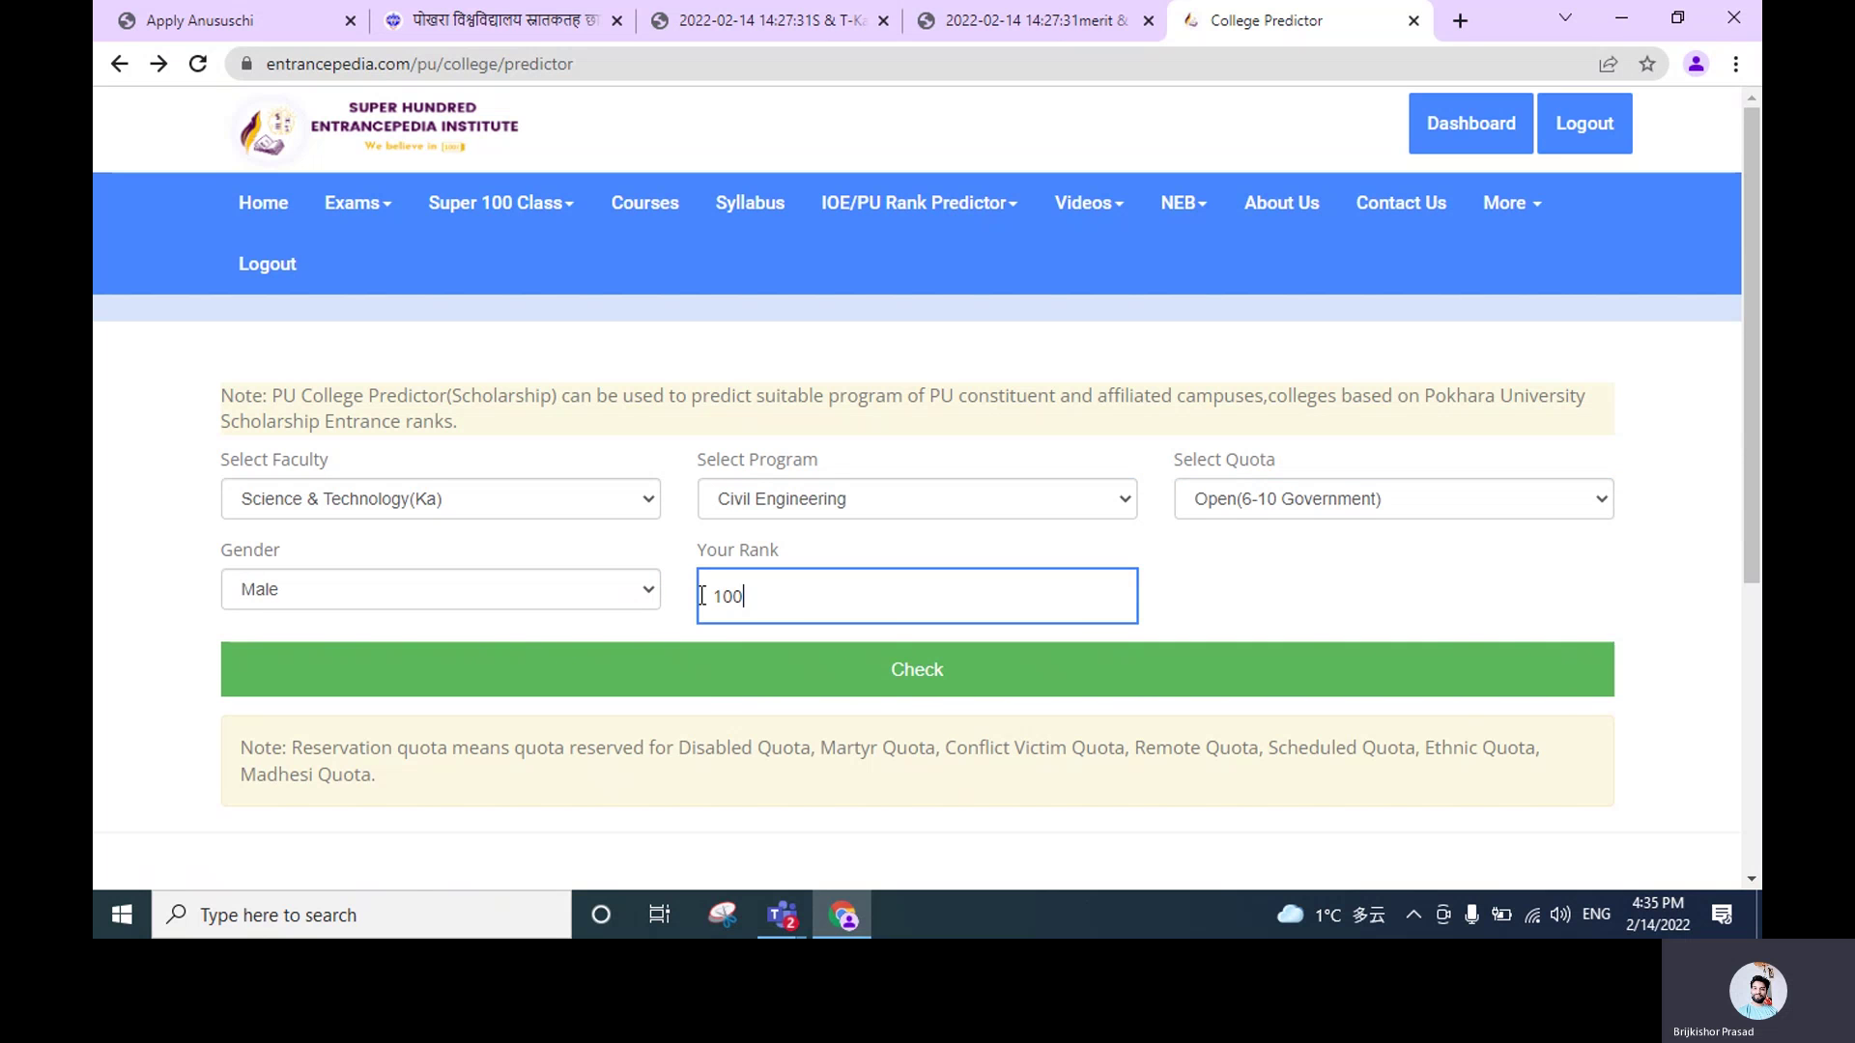
click(881, 678)
Examine the cut-off ranks and addresses of the predicted colleges for rank 100
scroll(826, 454, down, 1)
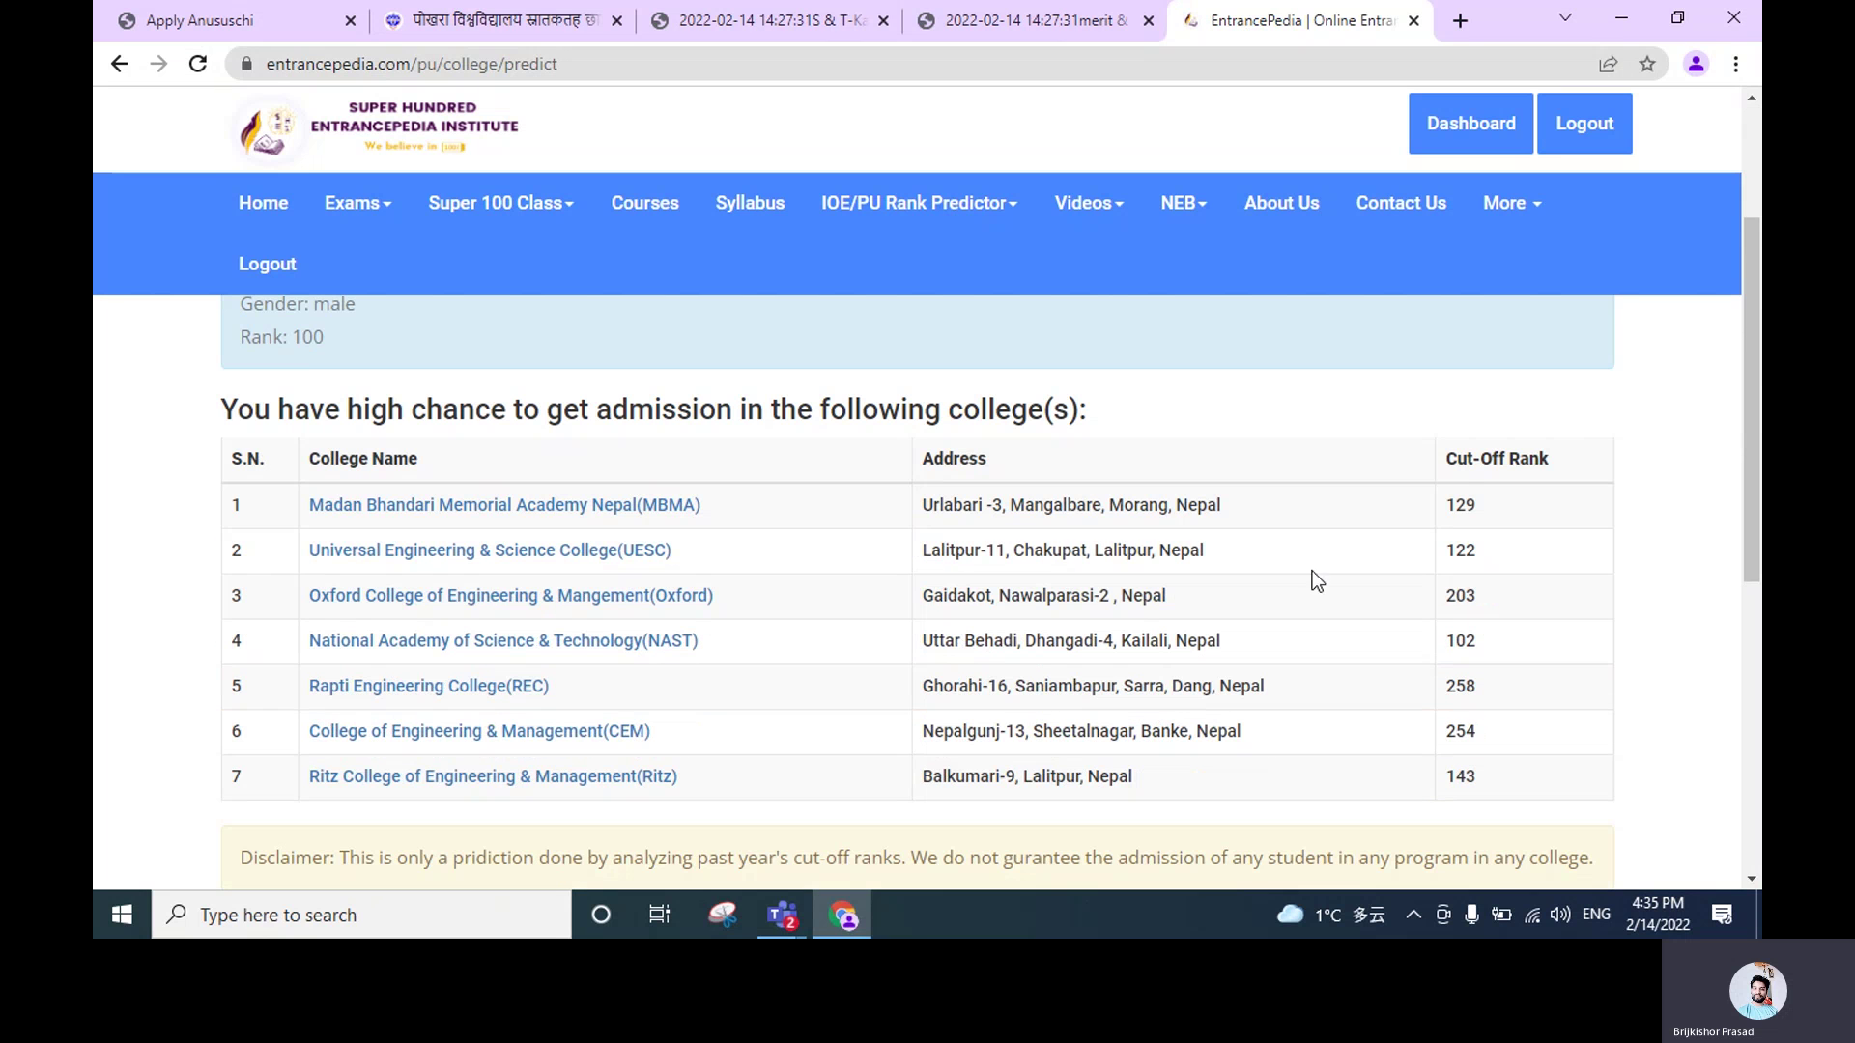
drag(1478, 509, 1479, 763)
click(1449, 497)
drag(1449, 497, 1458, 456)
drag(923, 504, 1075, 795)
click(1075, 795)
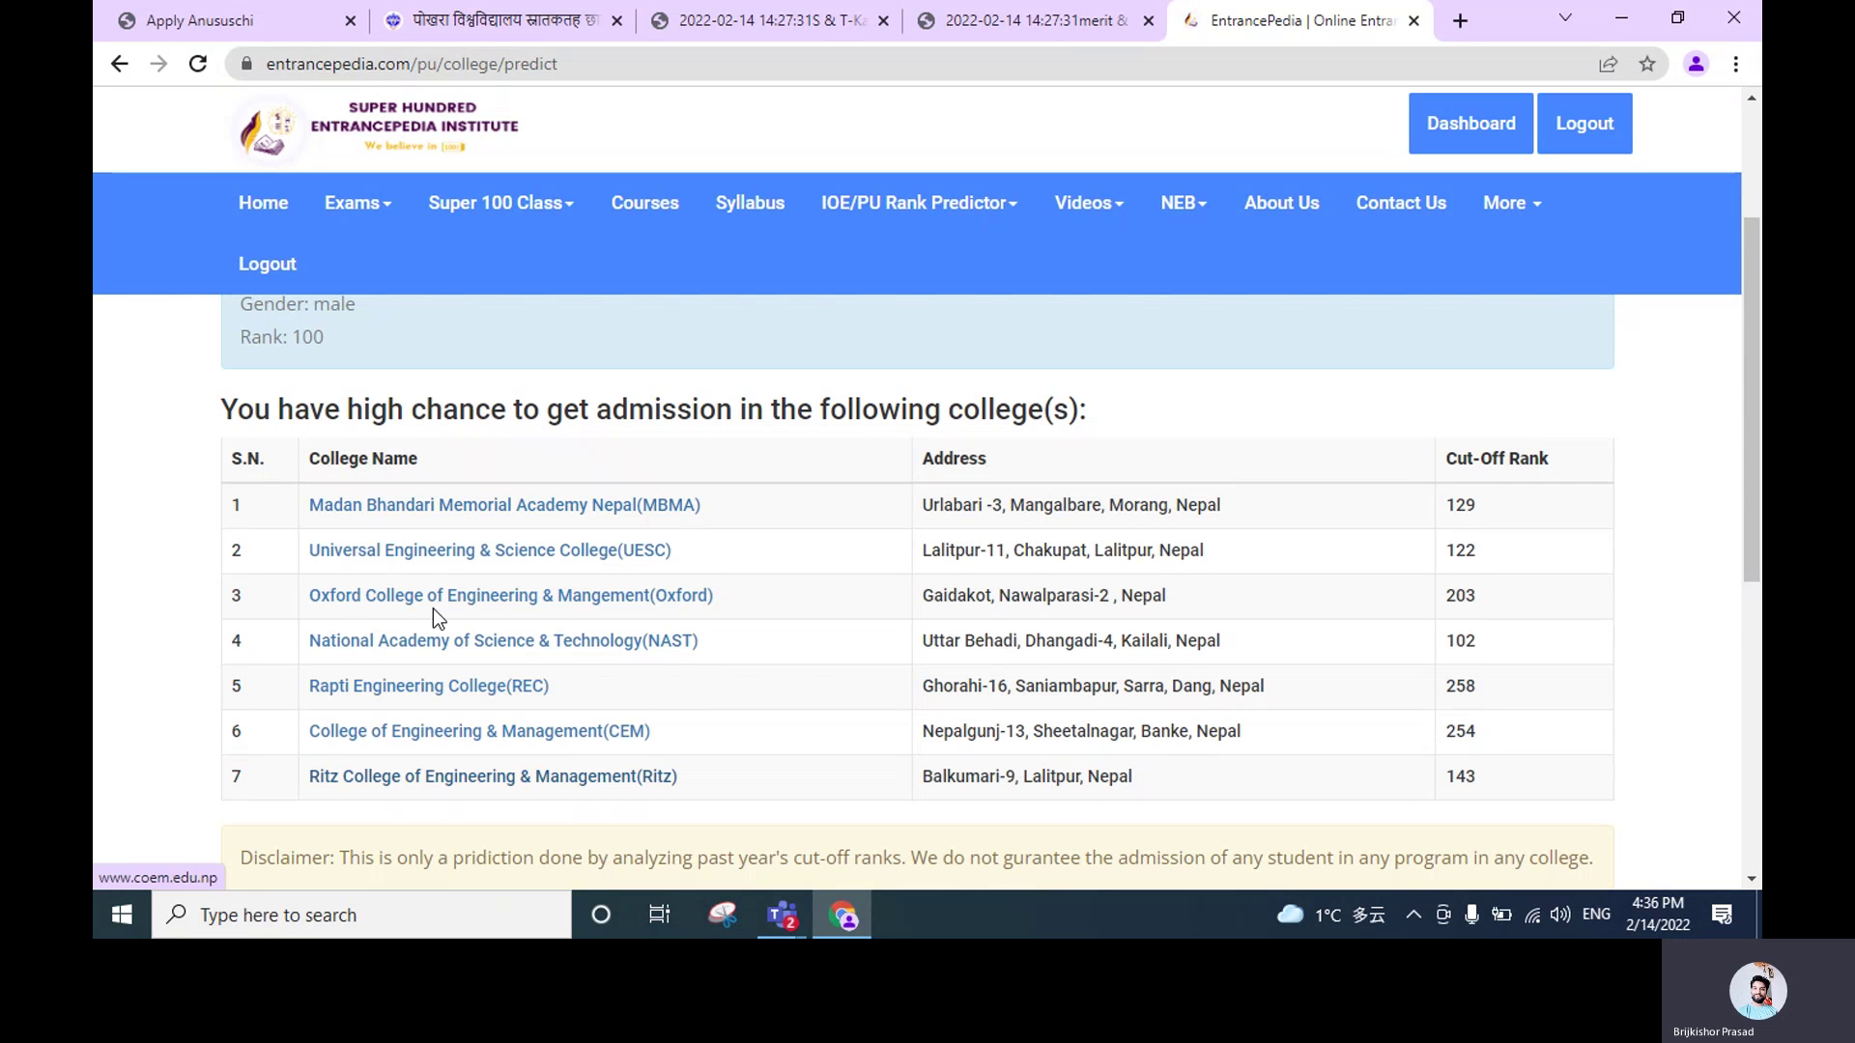
View the Madan Bhandari Memorial Academy website from the results list, then close it
click(410, 512)
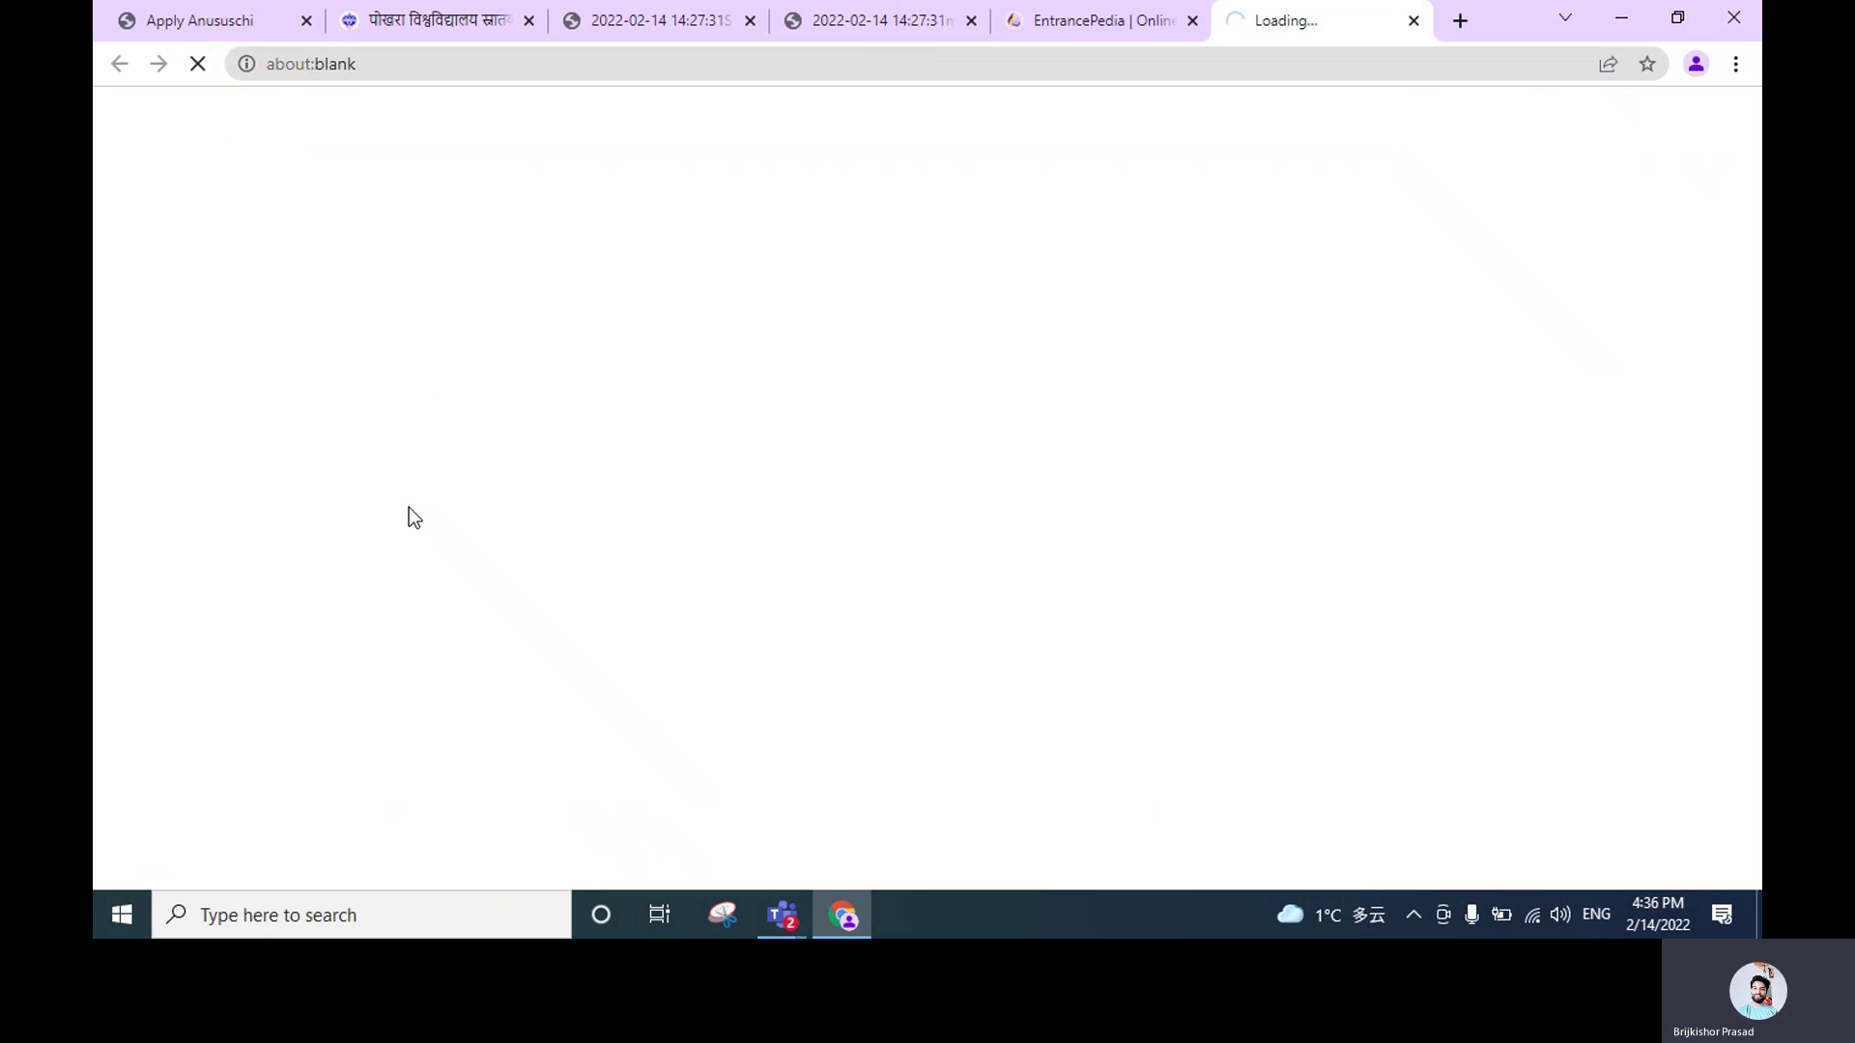
click(1101, 21)
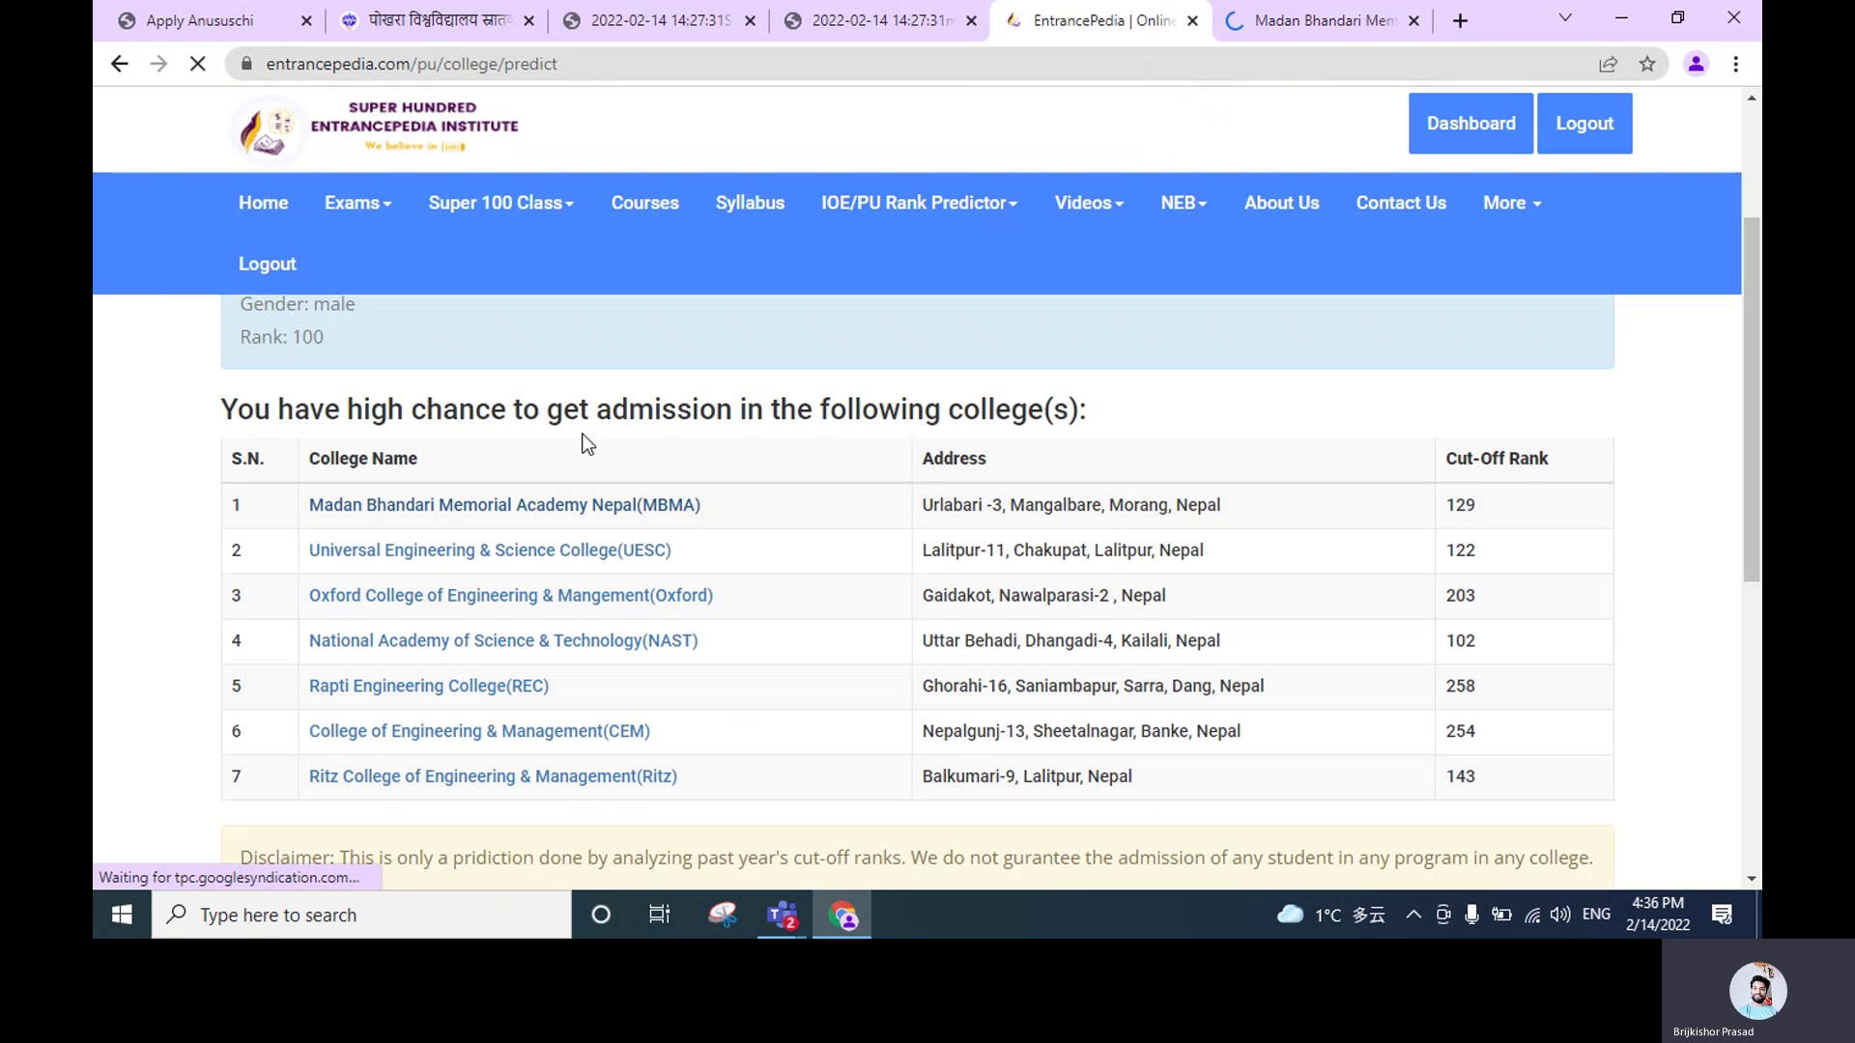
click(1347, 23)
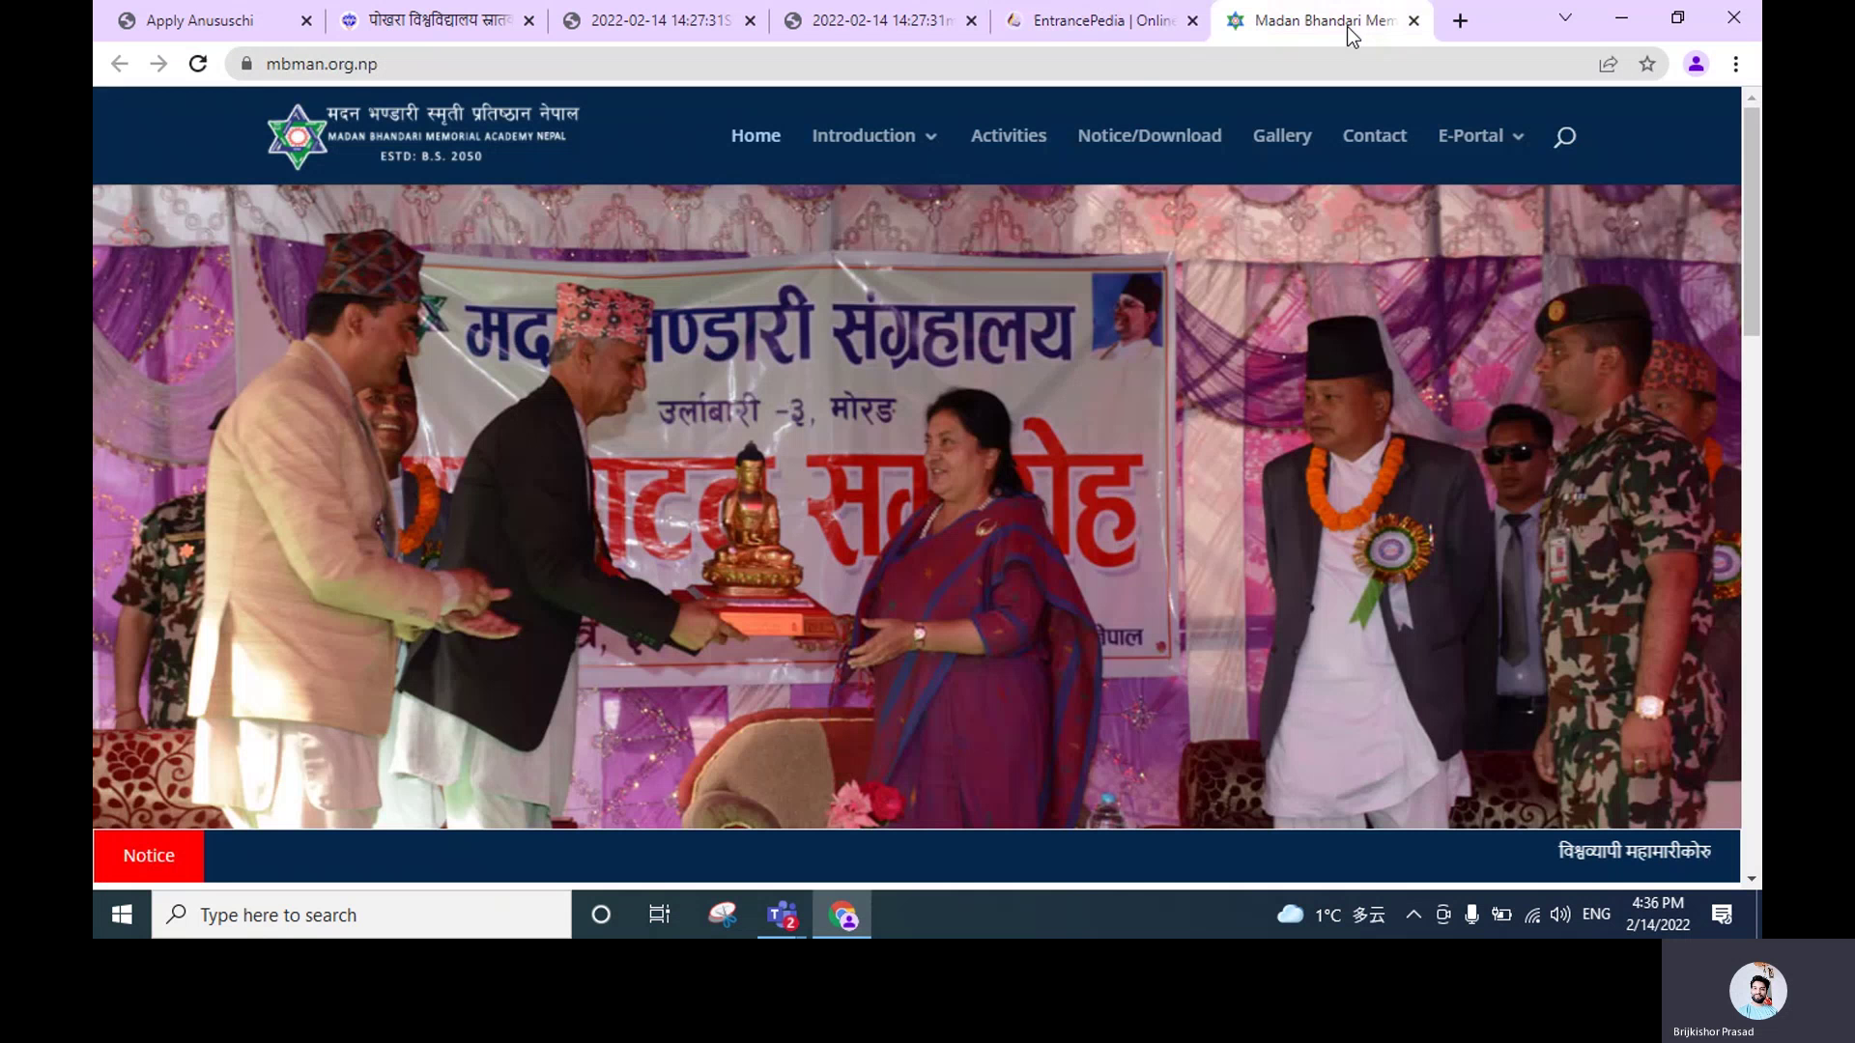
click(1413, 20)
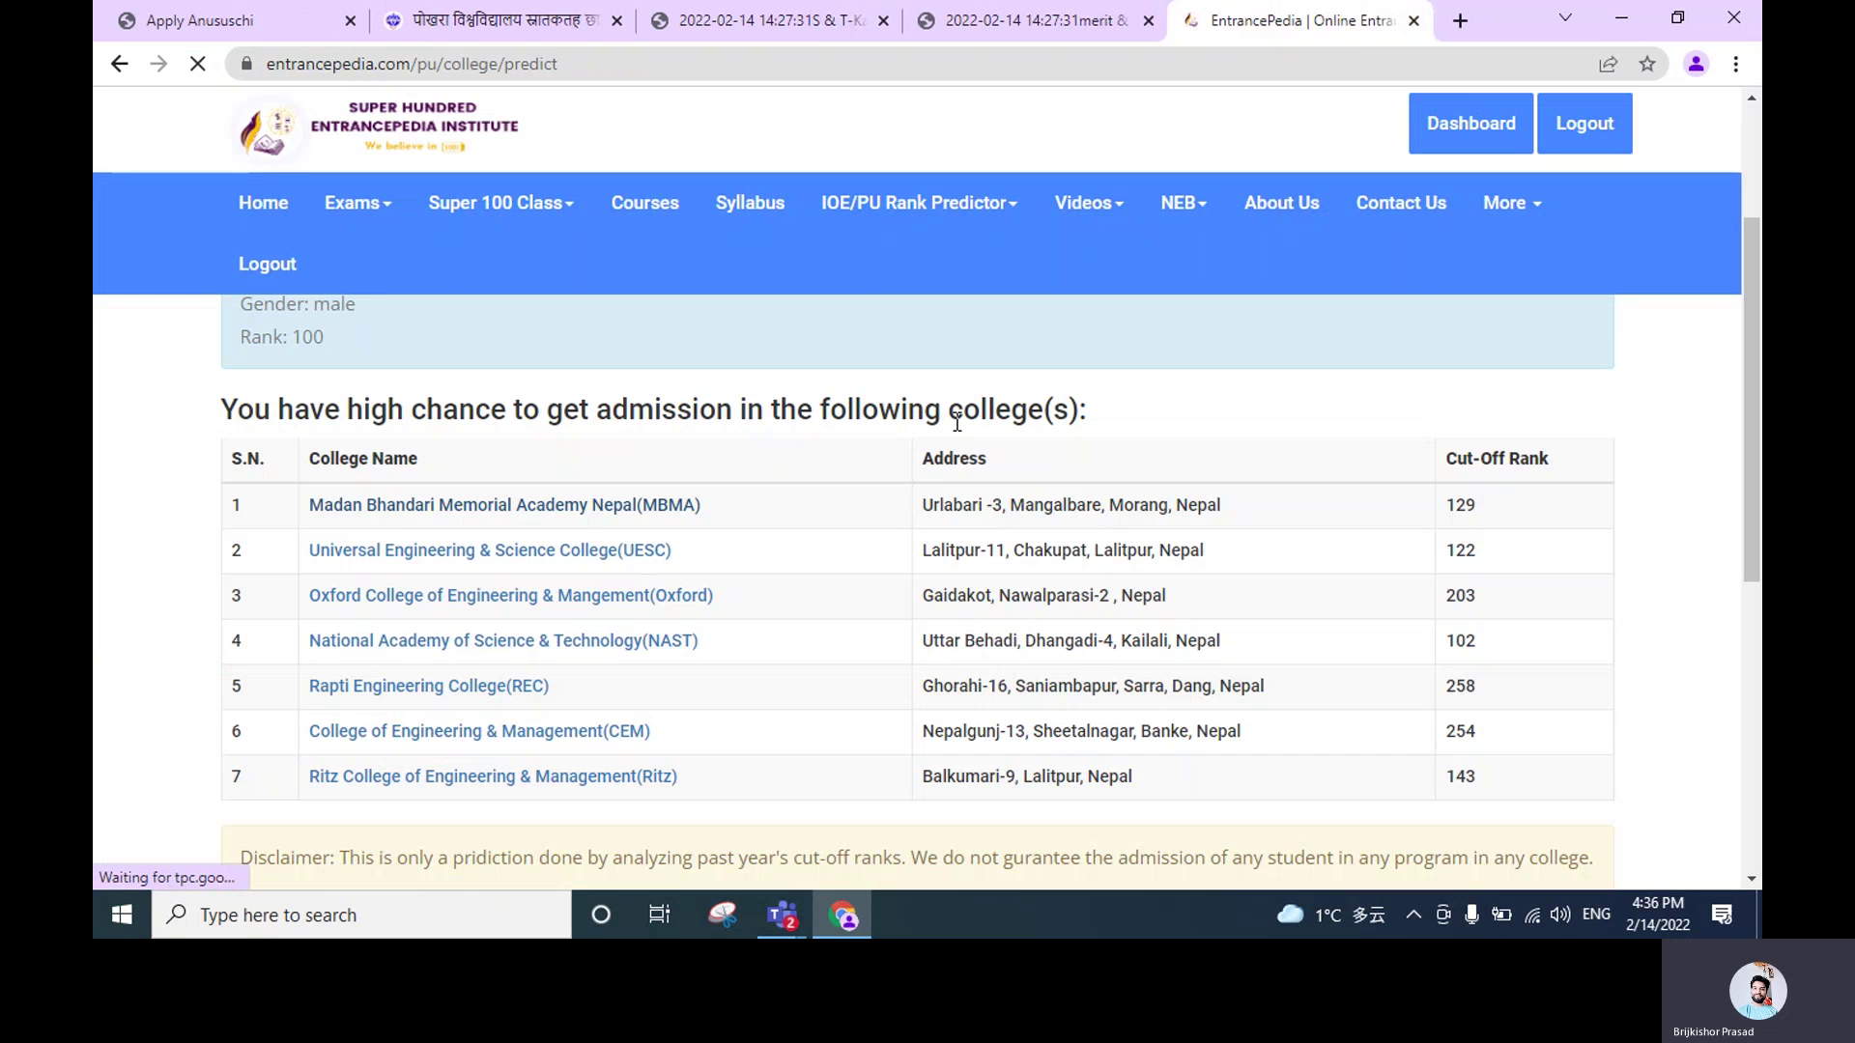
Return to the predictor form, set the rank to 1 and check the colleges again
scroll(728, 385, up, 3)
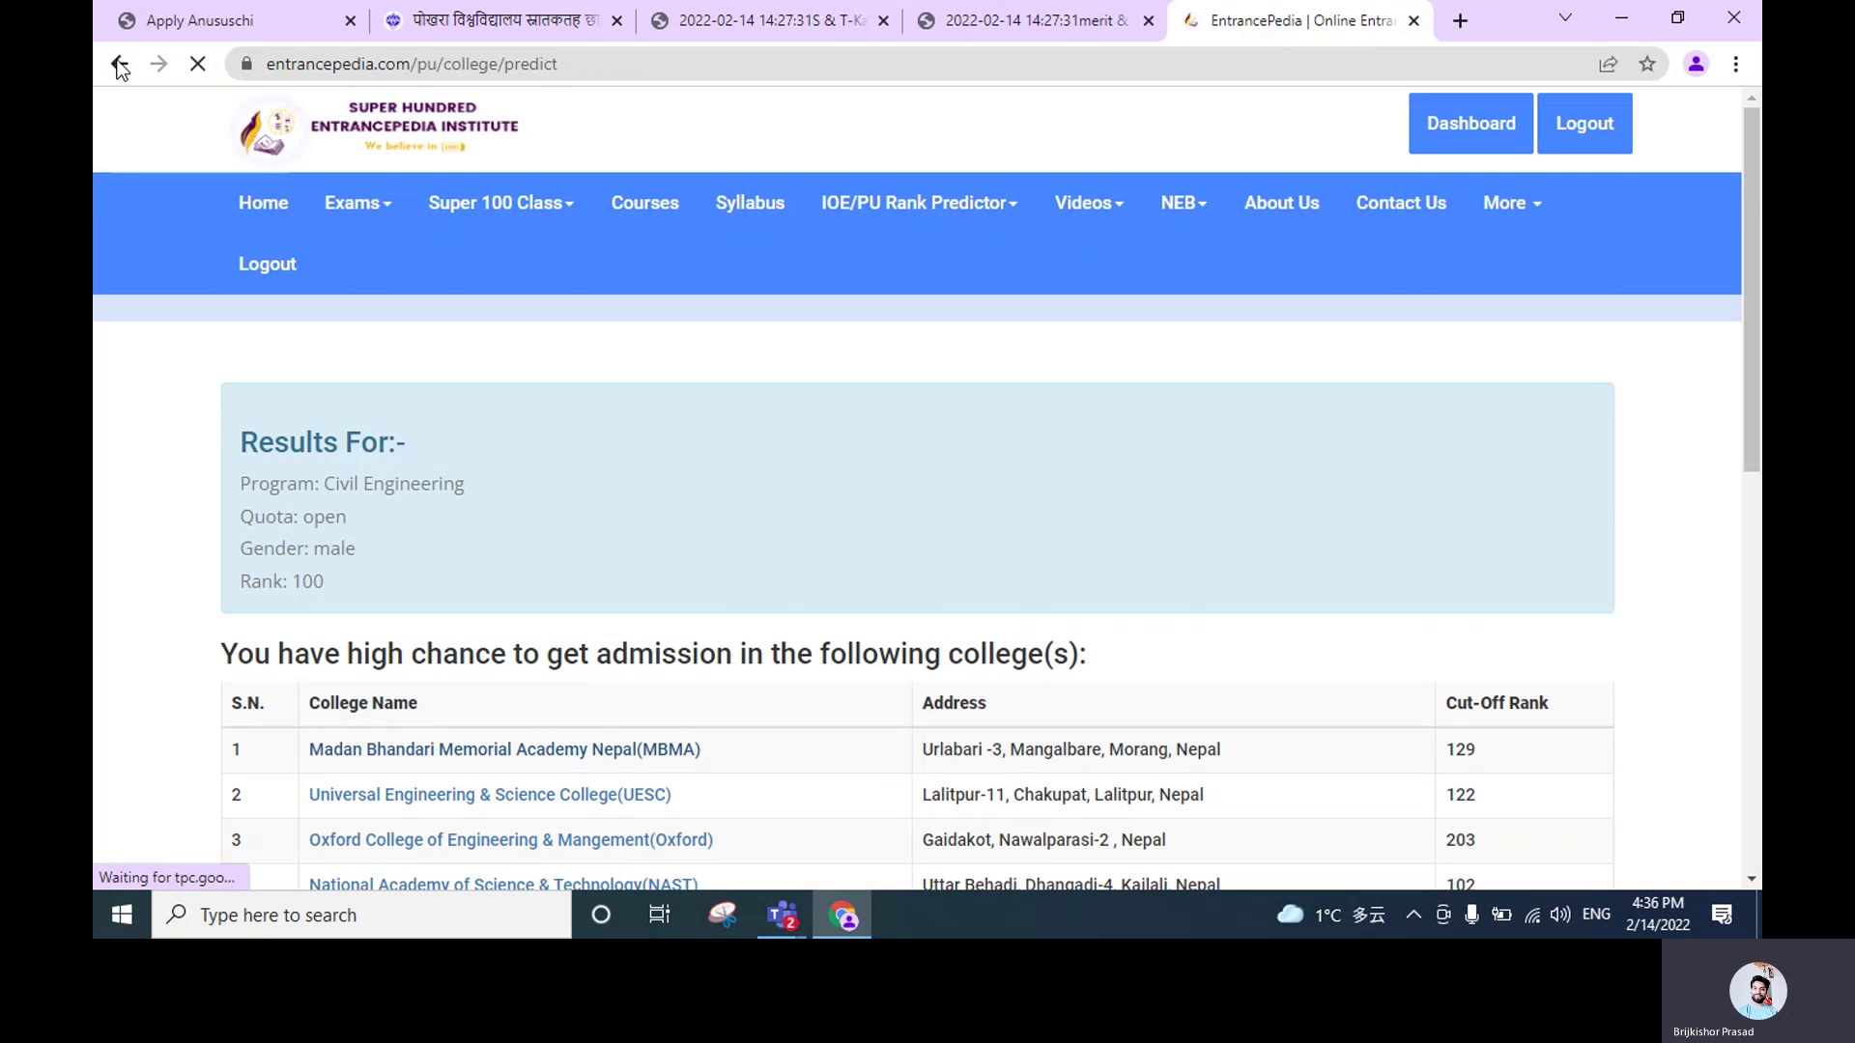
click(118, 66)
double_click(811, 594)
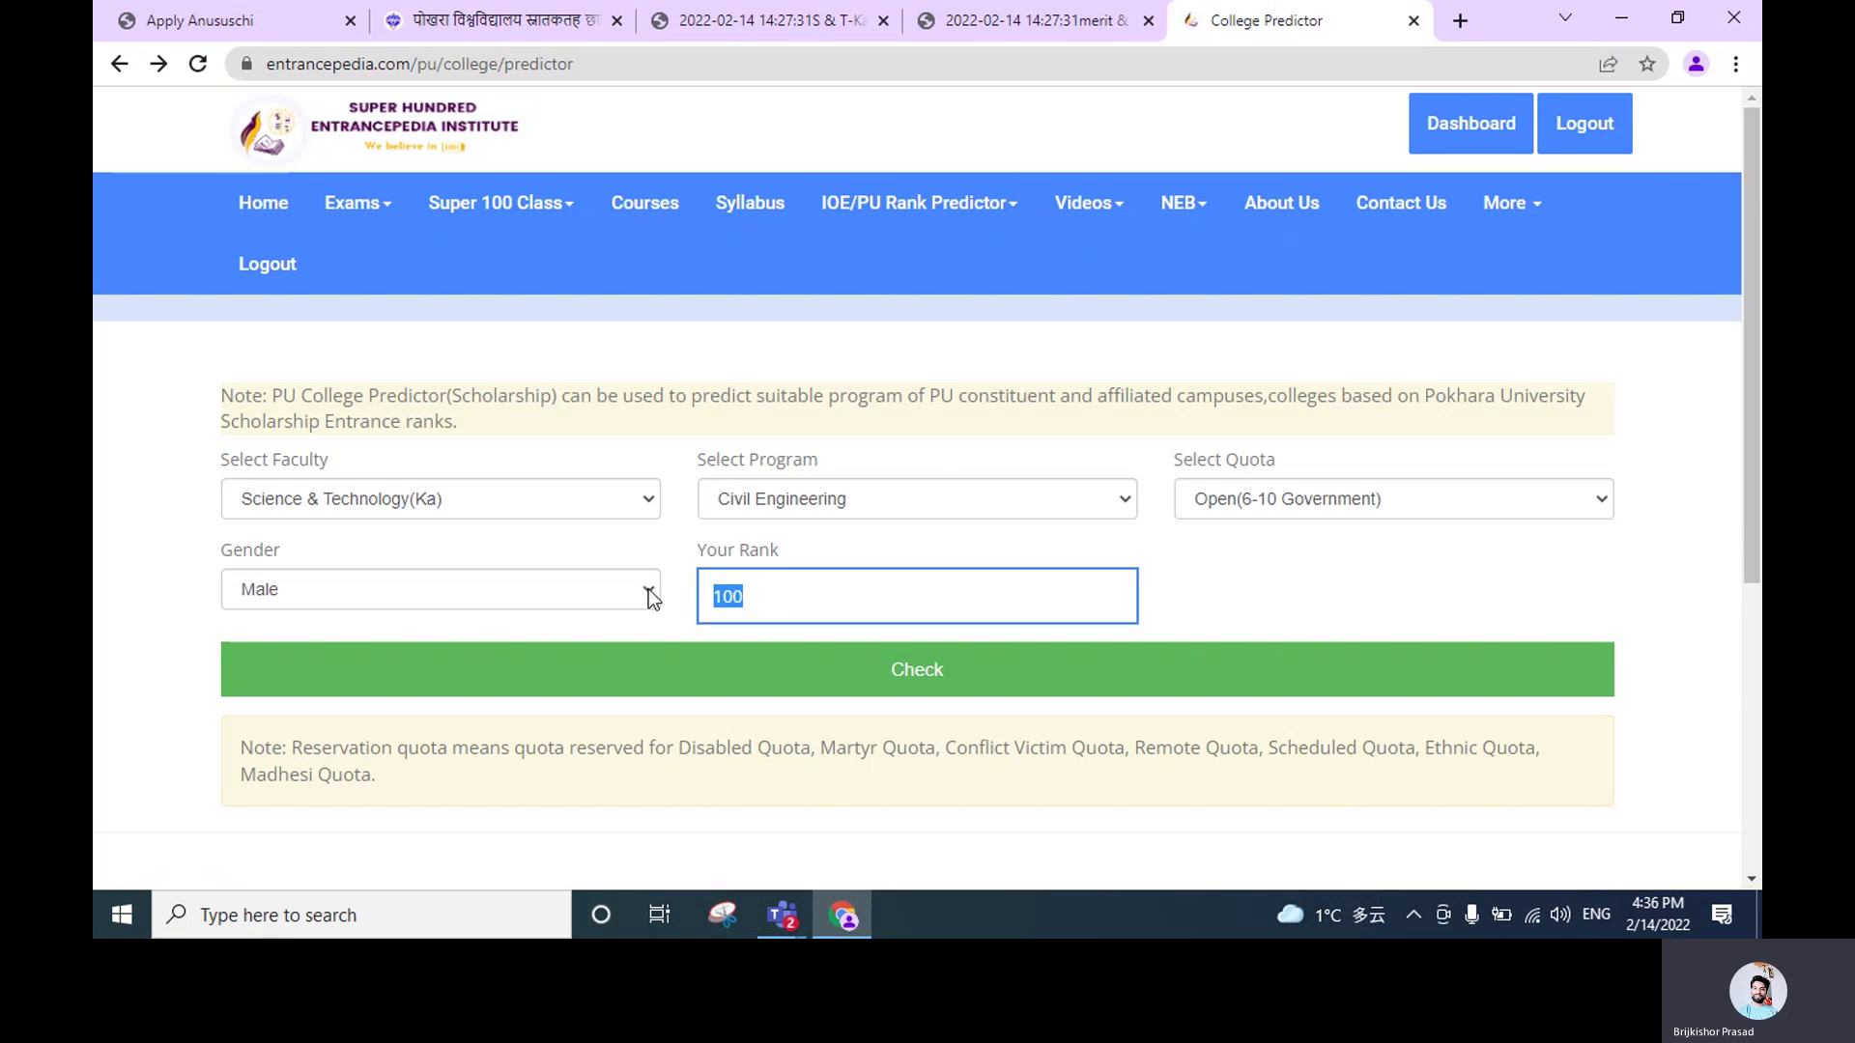
click(749, 673)
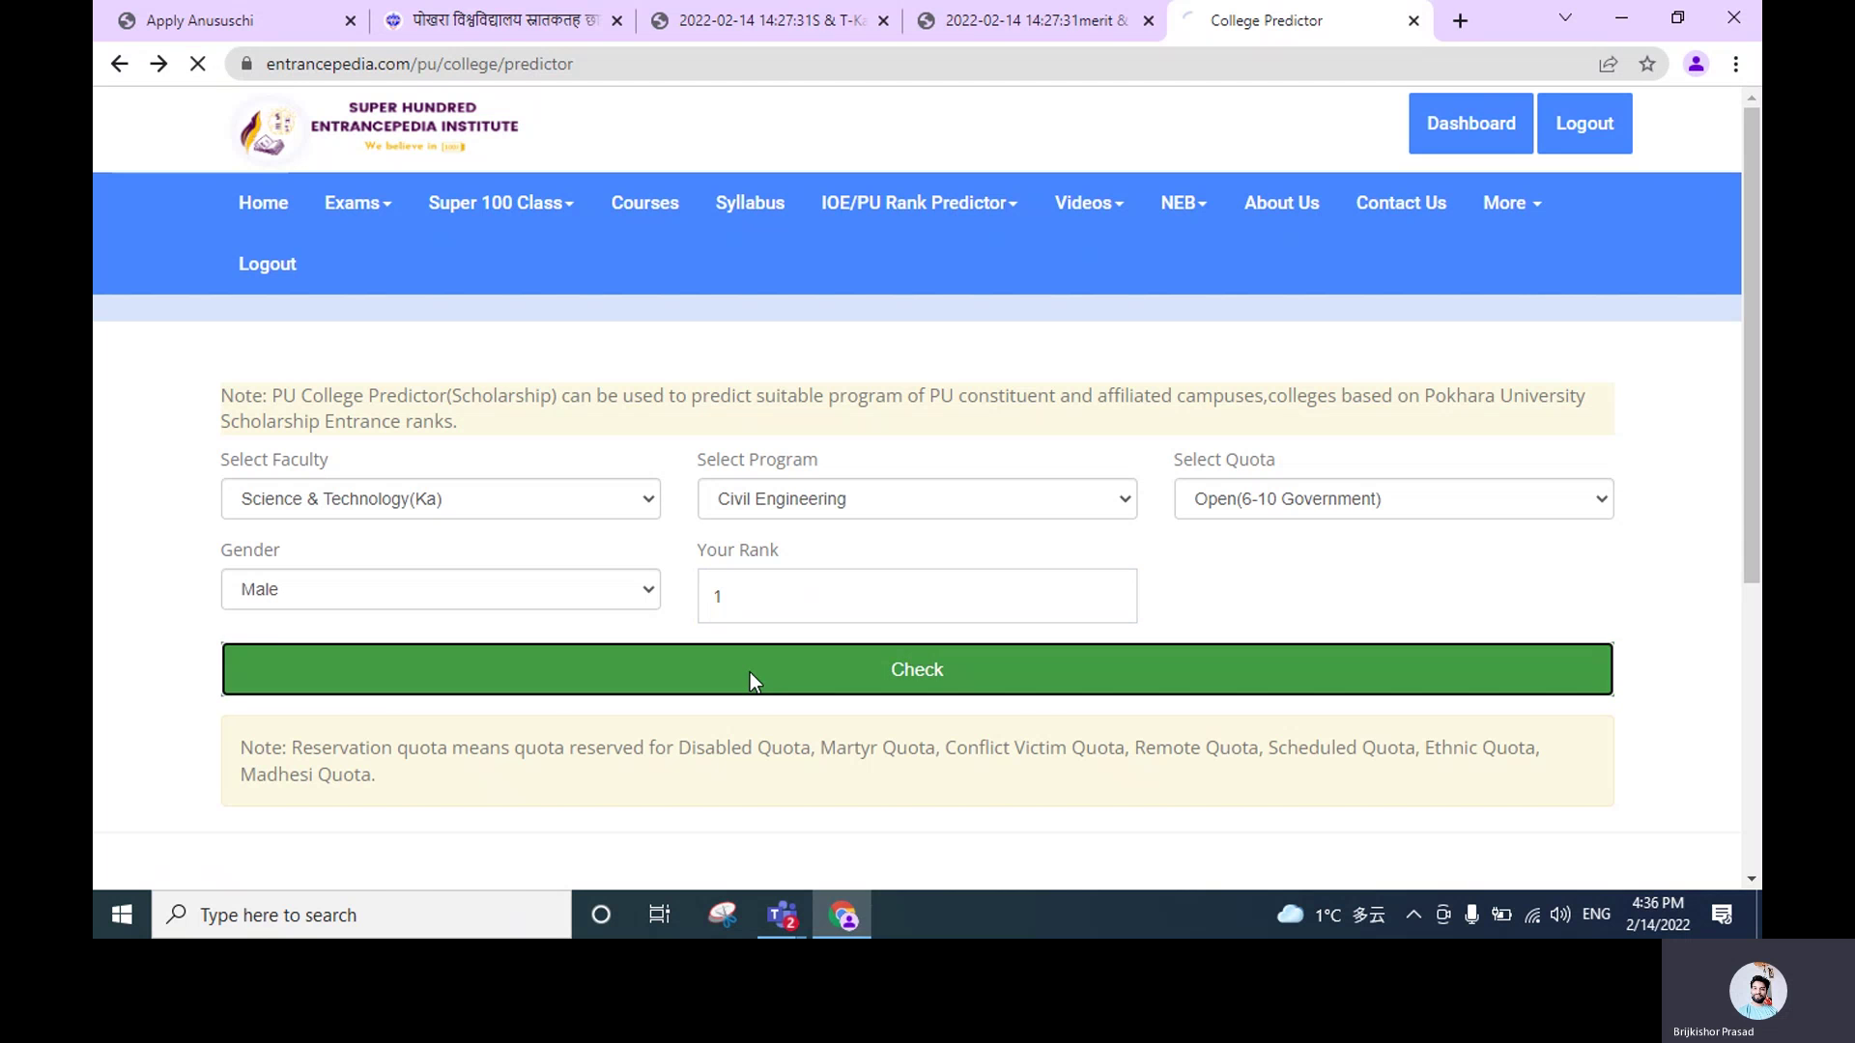
Examine the full list of predicted colleges and their cut-off ranks for rank 1
scroll(890, 391, down, 5)
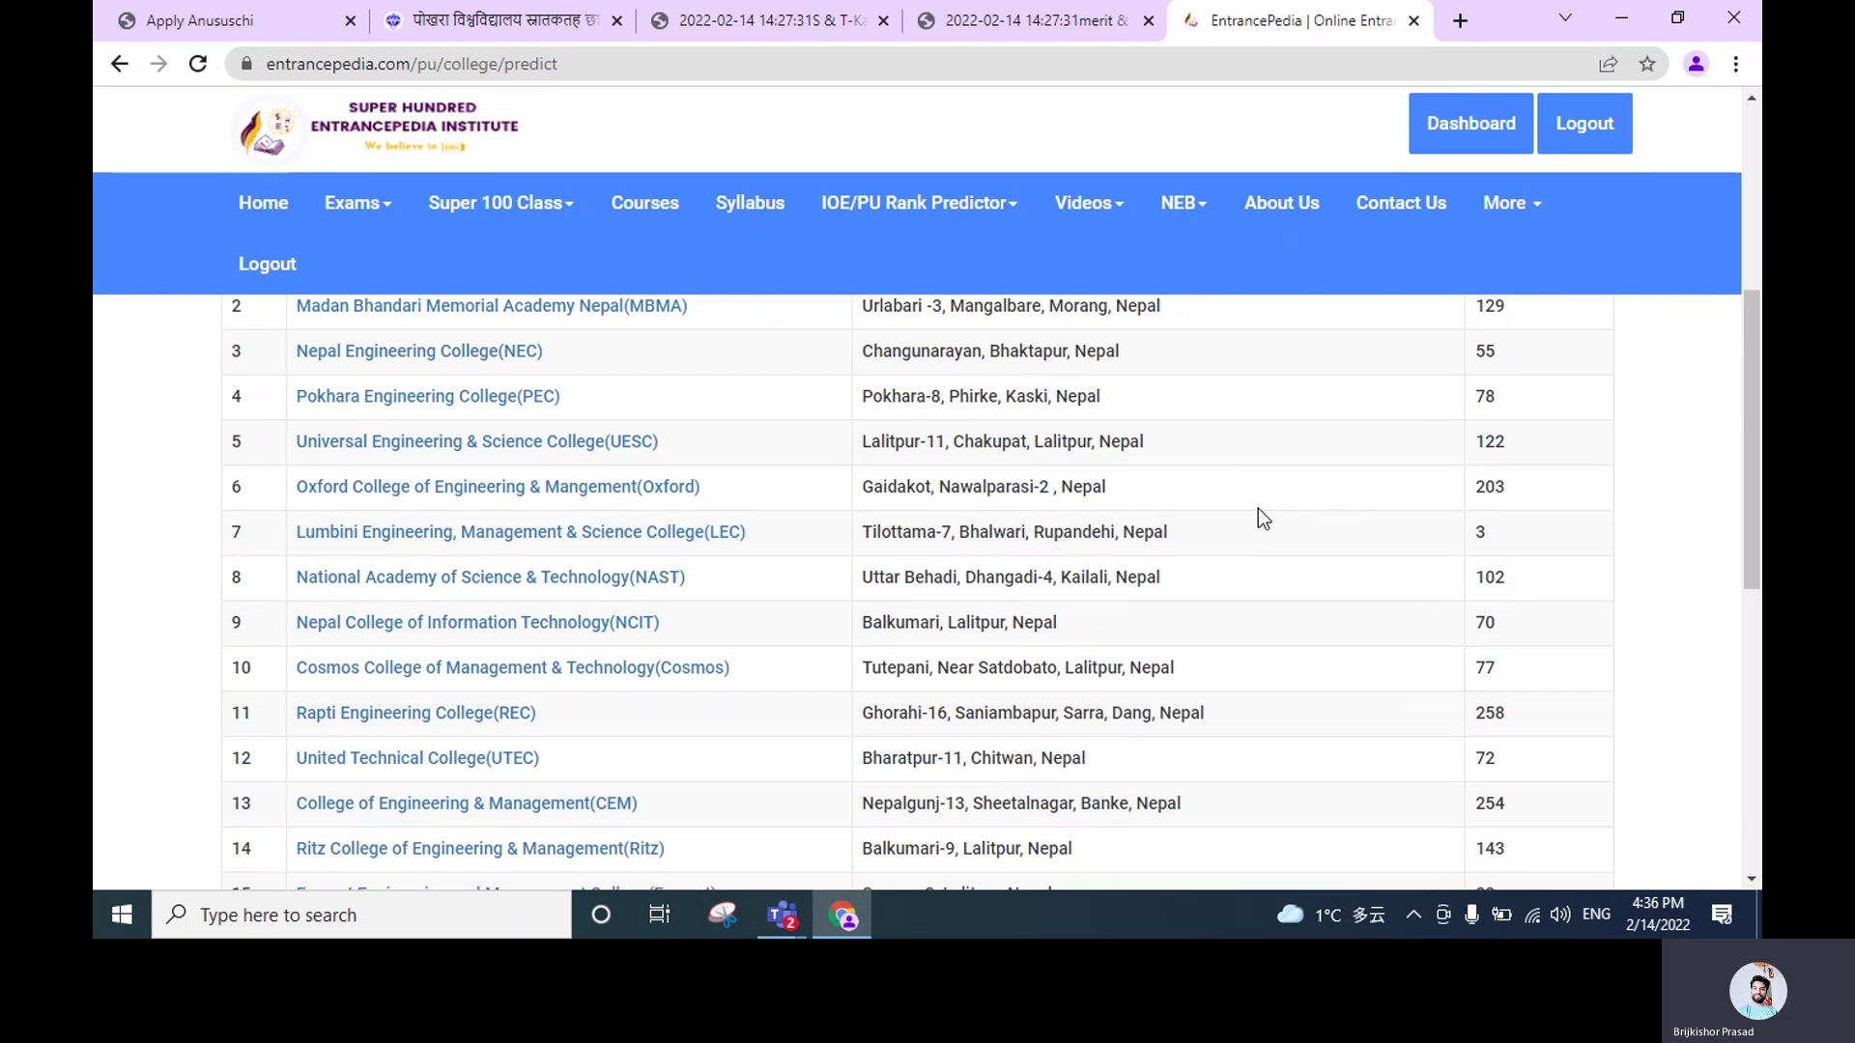
scroll(454, 667, up, 5)
scroll(1420, 591, down, 5)
scroll(1452, 590, up, 4)
mouse_move(1497, 633)
mouse_down()
mouse_move(1511, 808)
mouse_move(1533, 638)
mouse_up()
scroll(1534, 633, down, 5)
scroll(1534, 619, up, 6)
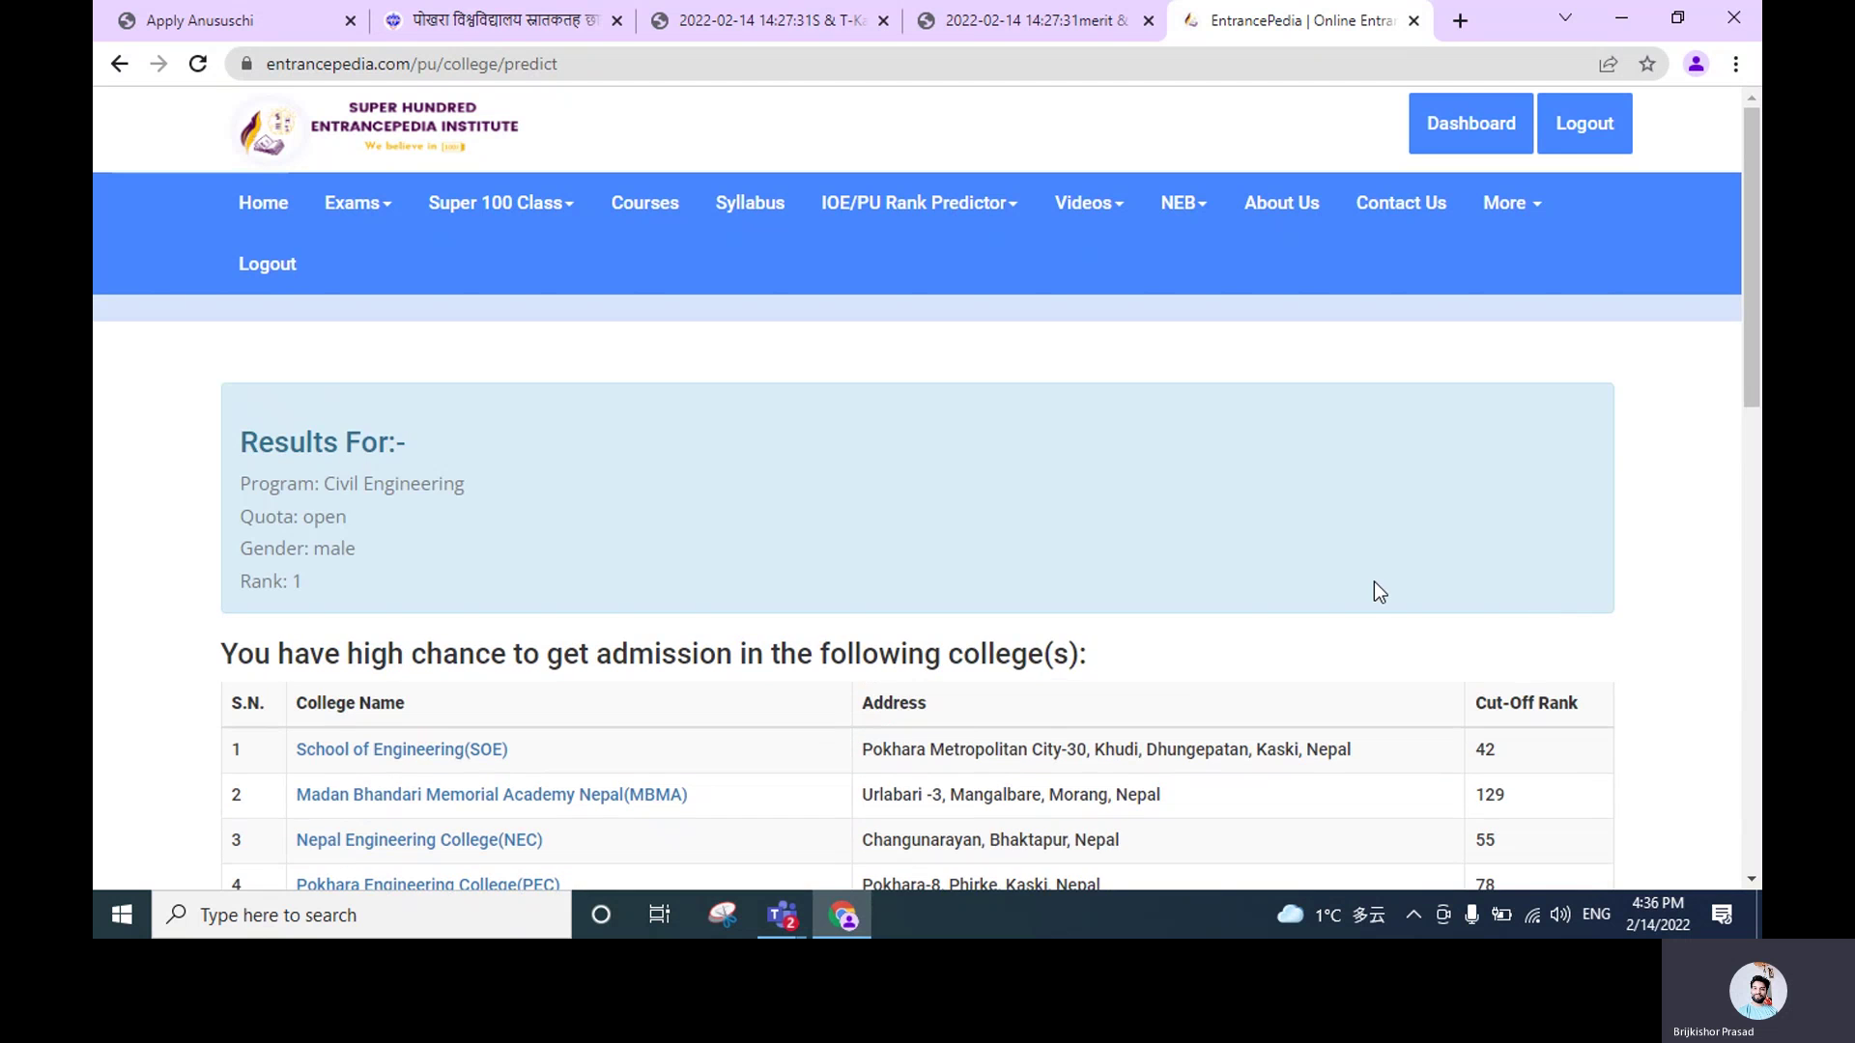
scroll(1375, 580, down, 4)
scroll(1378, 564, down, 2)
scroll(1377, 564, up, 5)
scroll(1383, 556, down, 6)
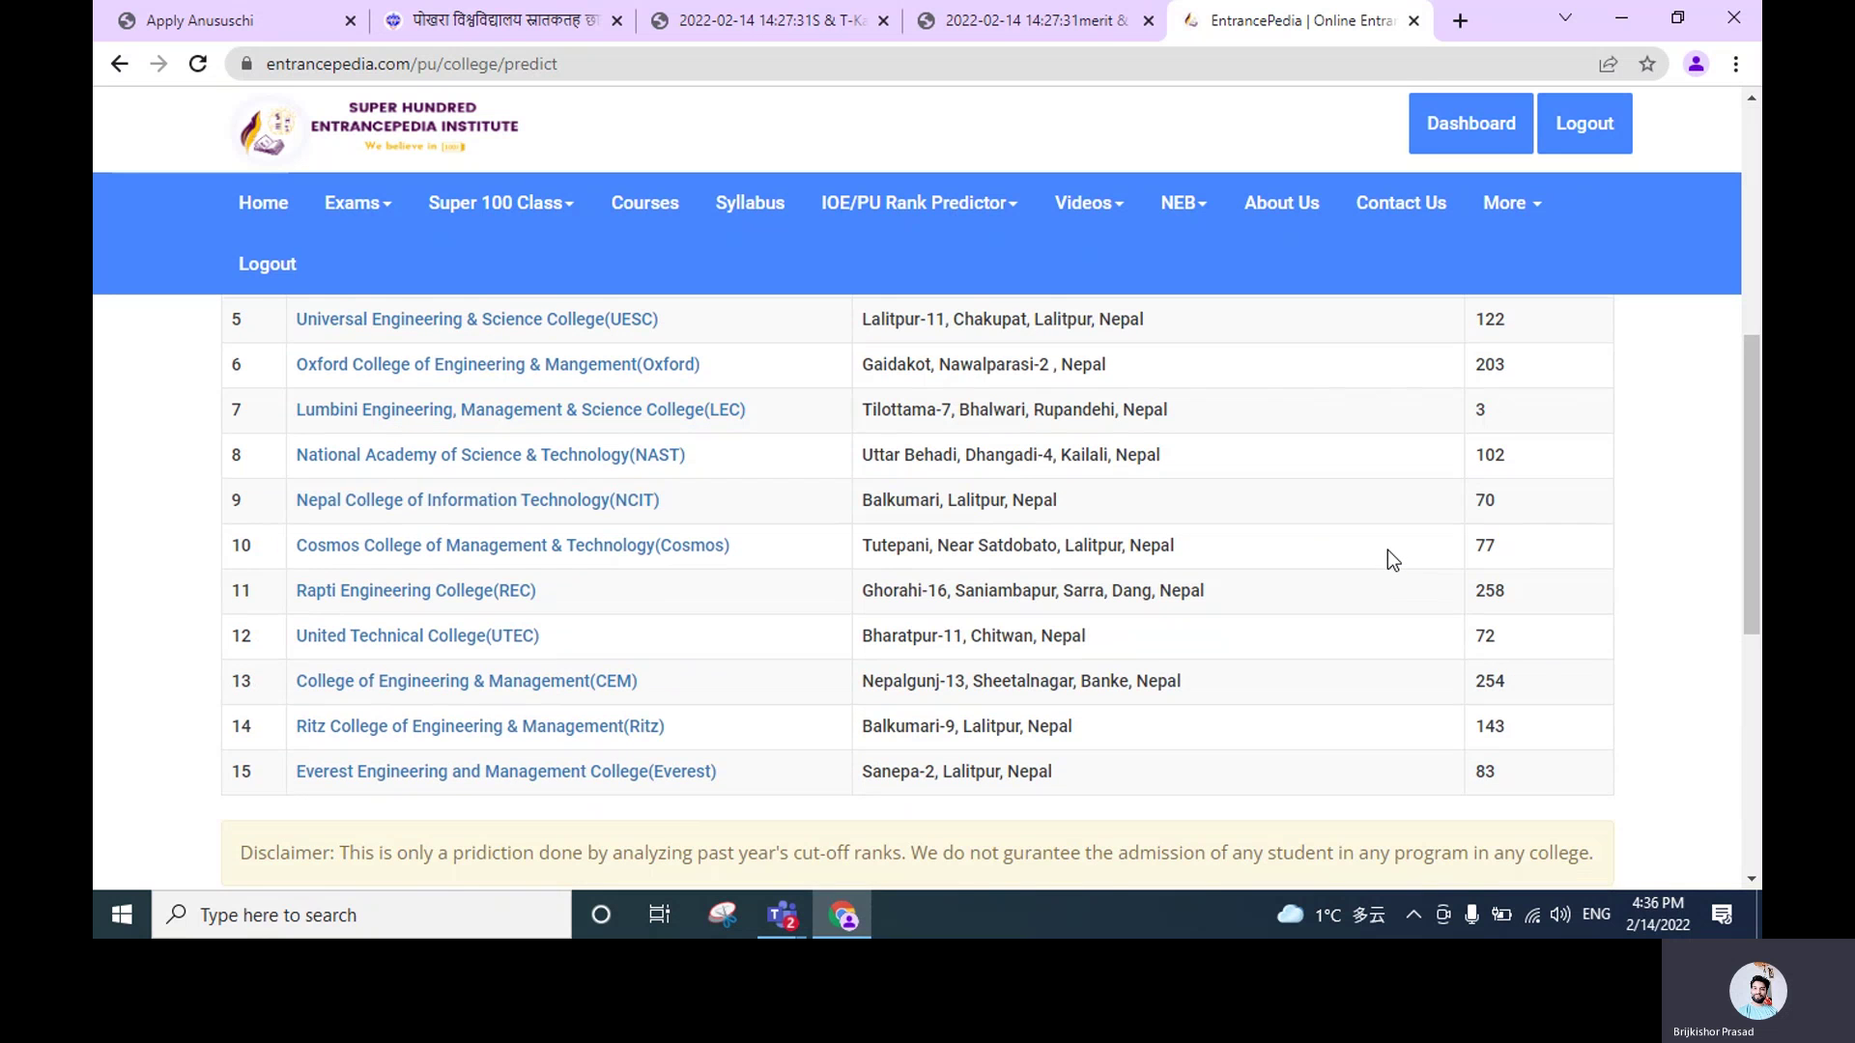
scroll(1391, 550, up, 6)
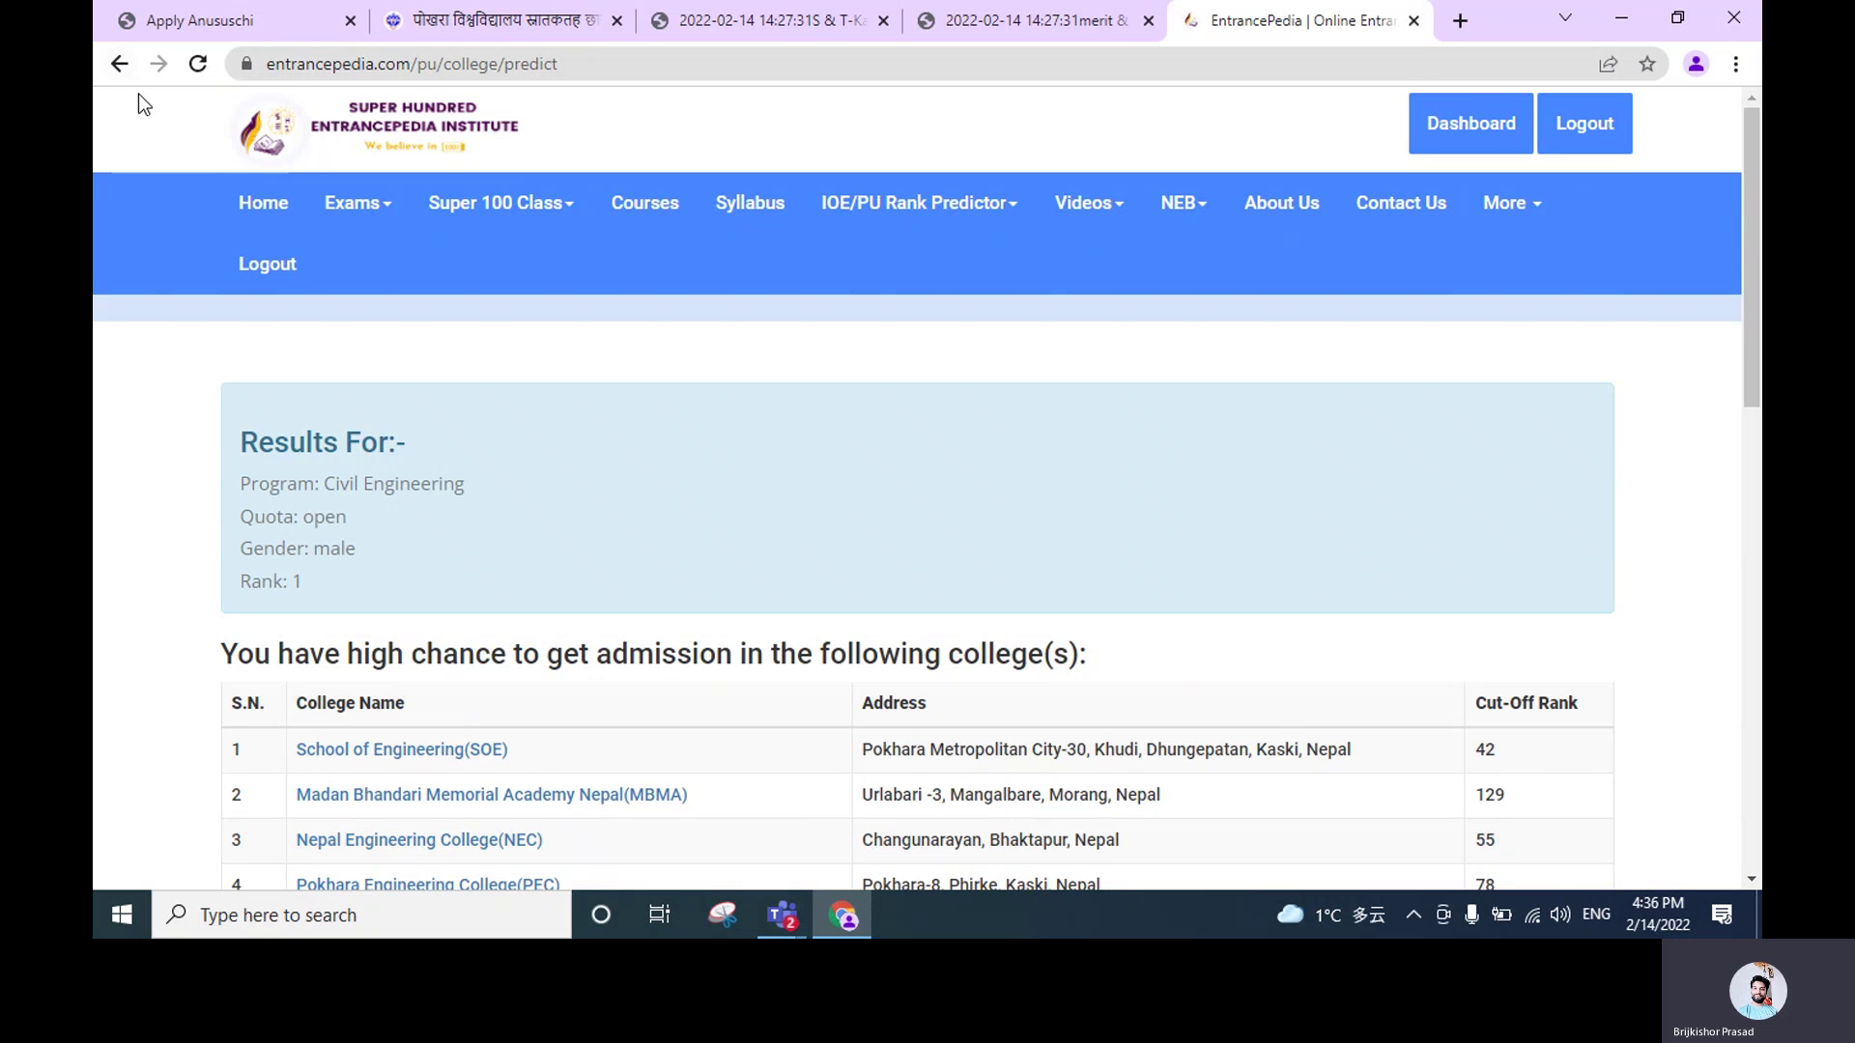
Return to the predictor form and check colleges for rank 600 with Reservation quota and gender Female
click(118, 65)
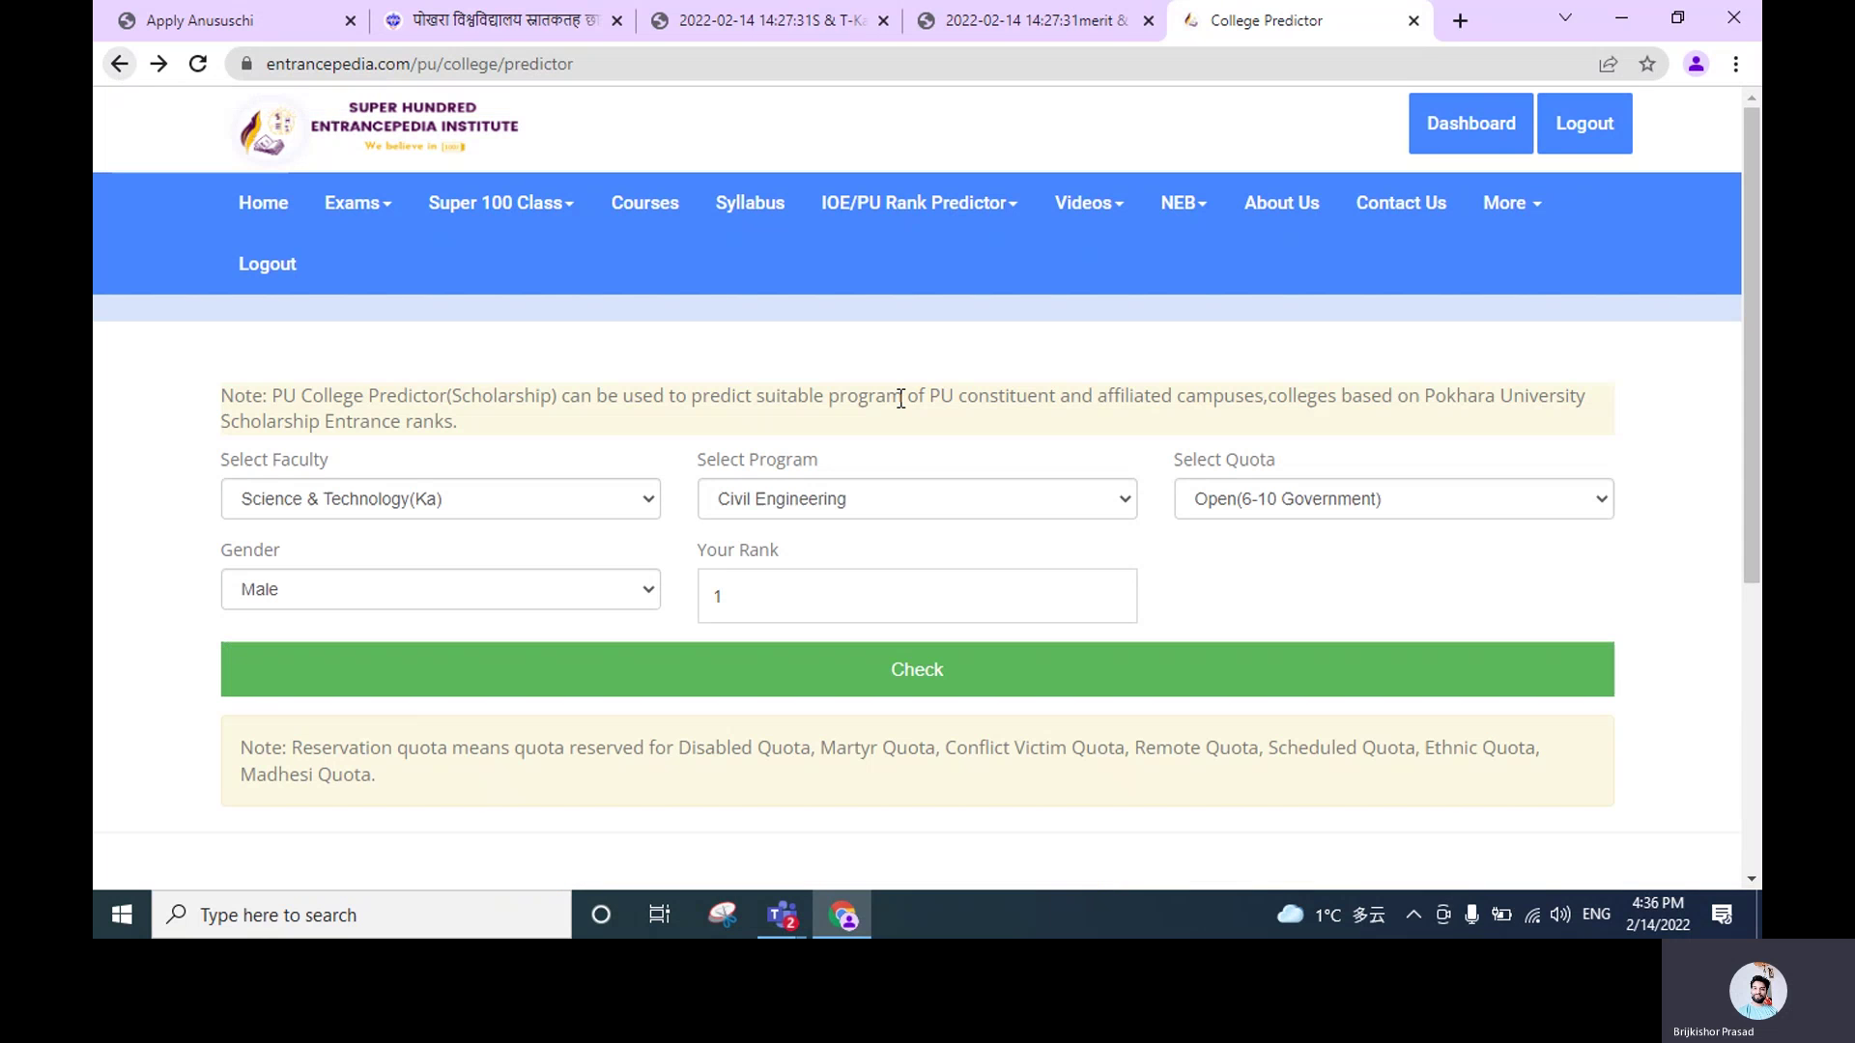
click(716, 594)
double_click(715, 594)
text(600)
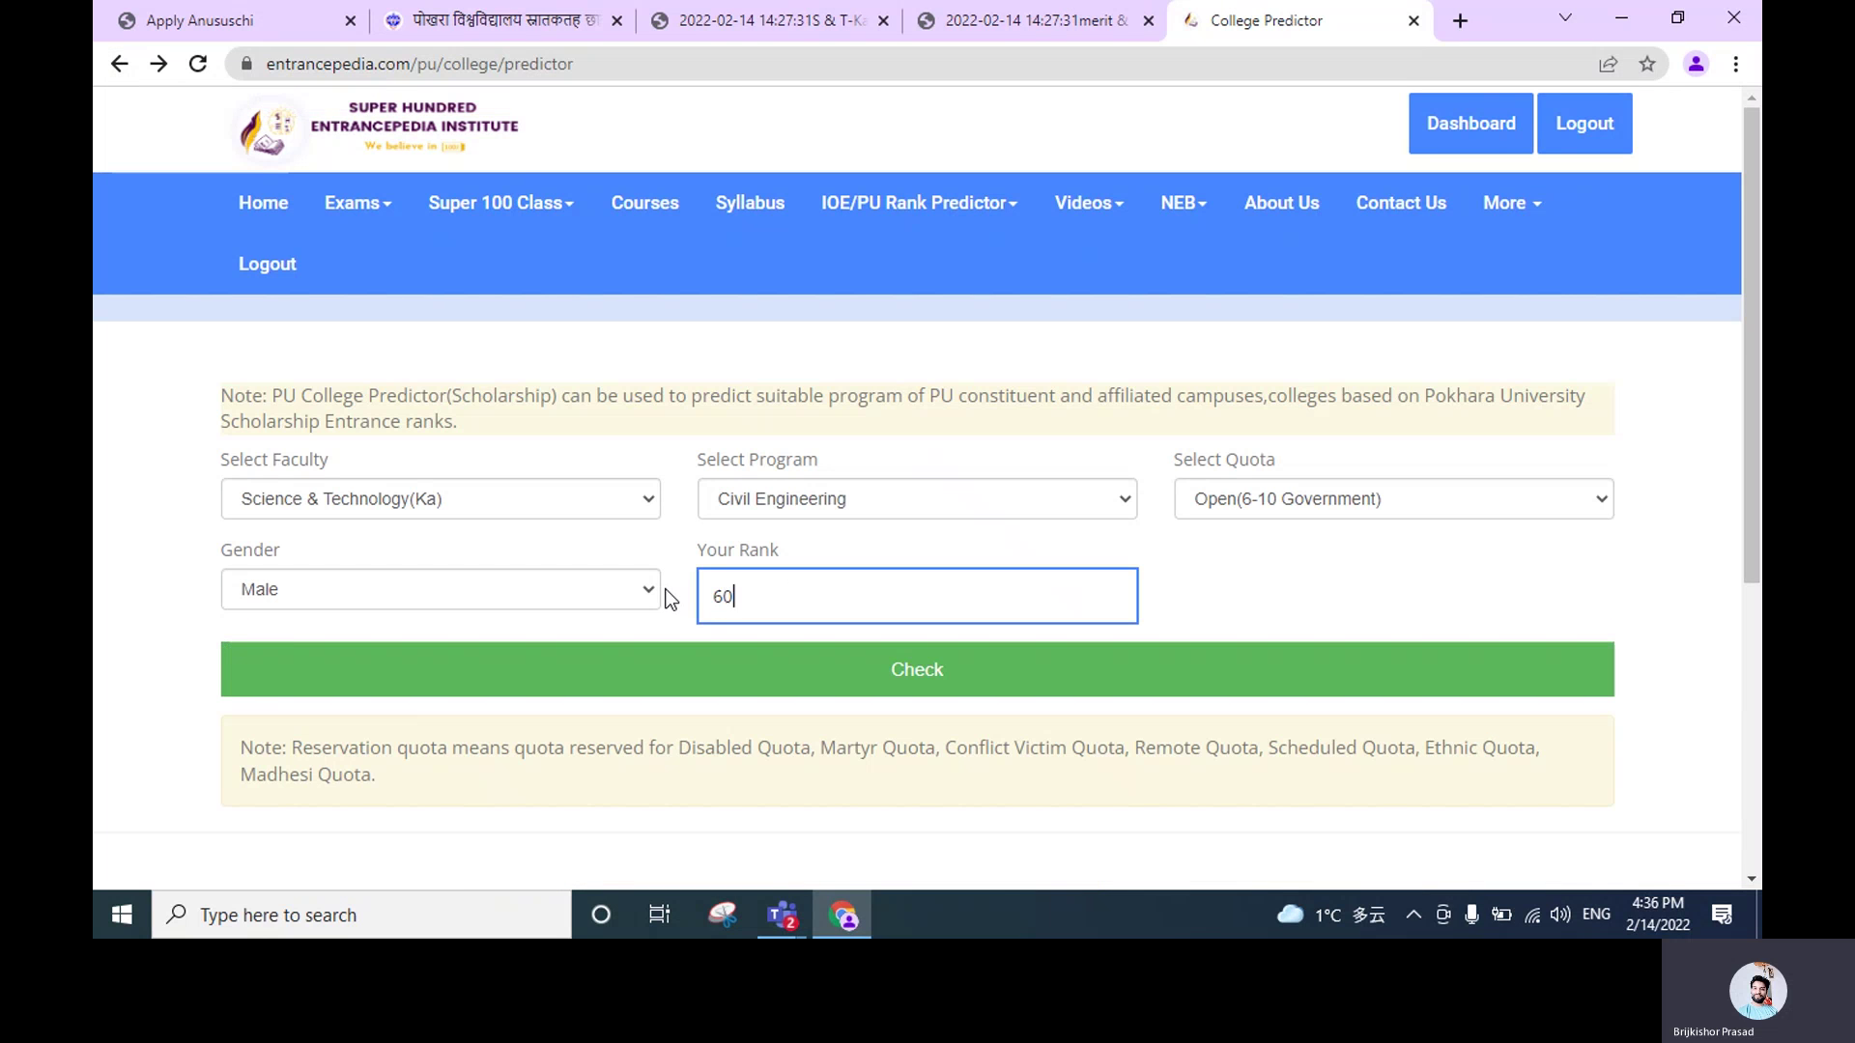
click(1353, 504)
click(1371, 560)
click(419, 596)
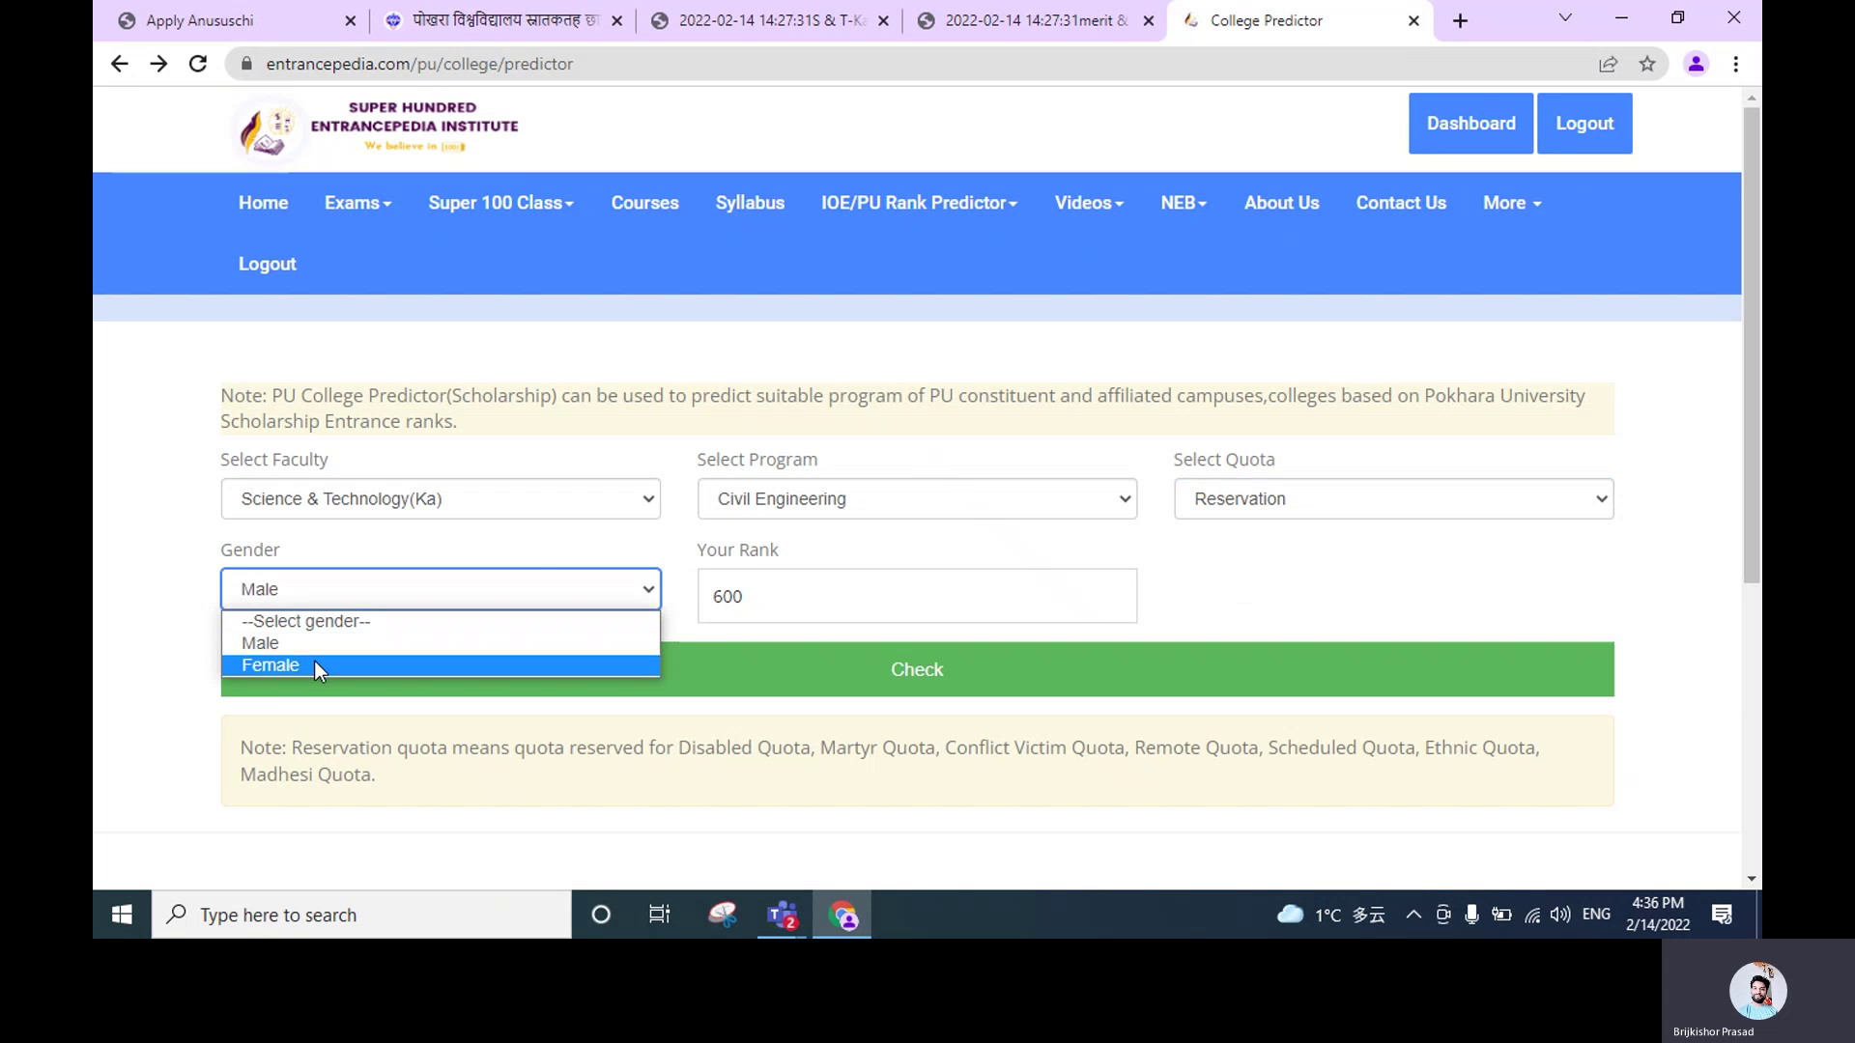
click(315, 662)
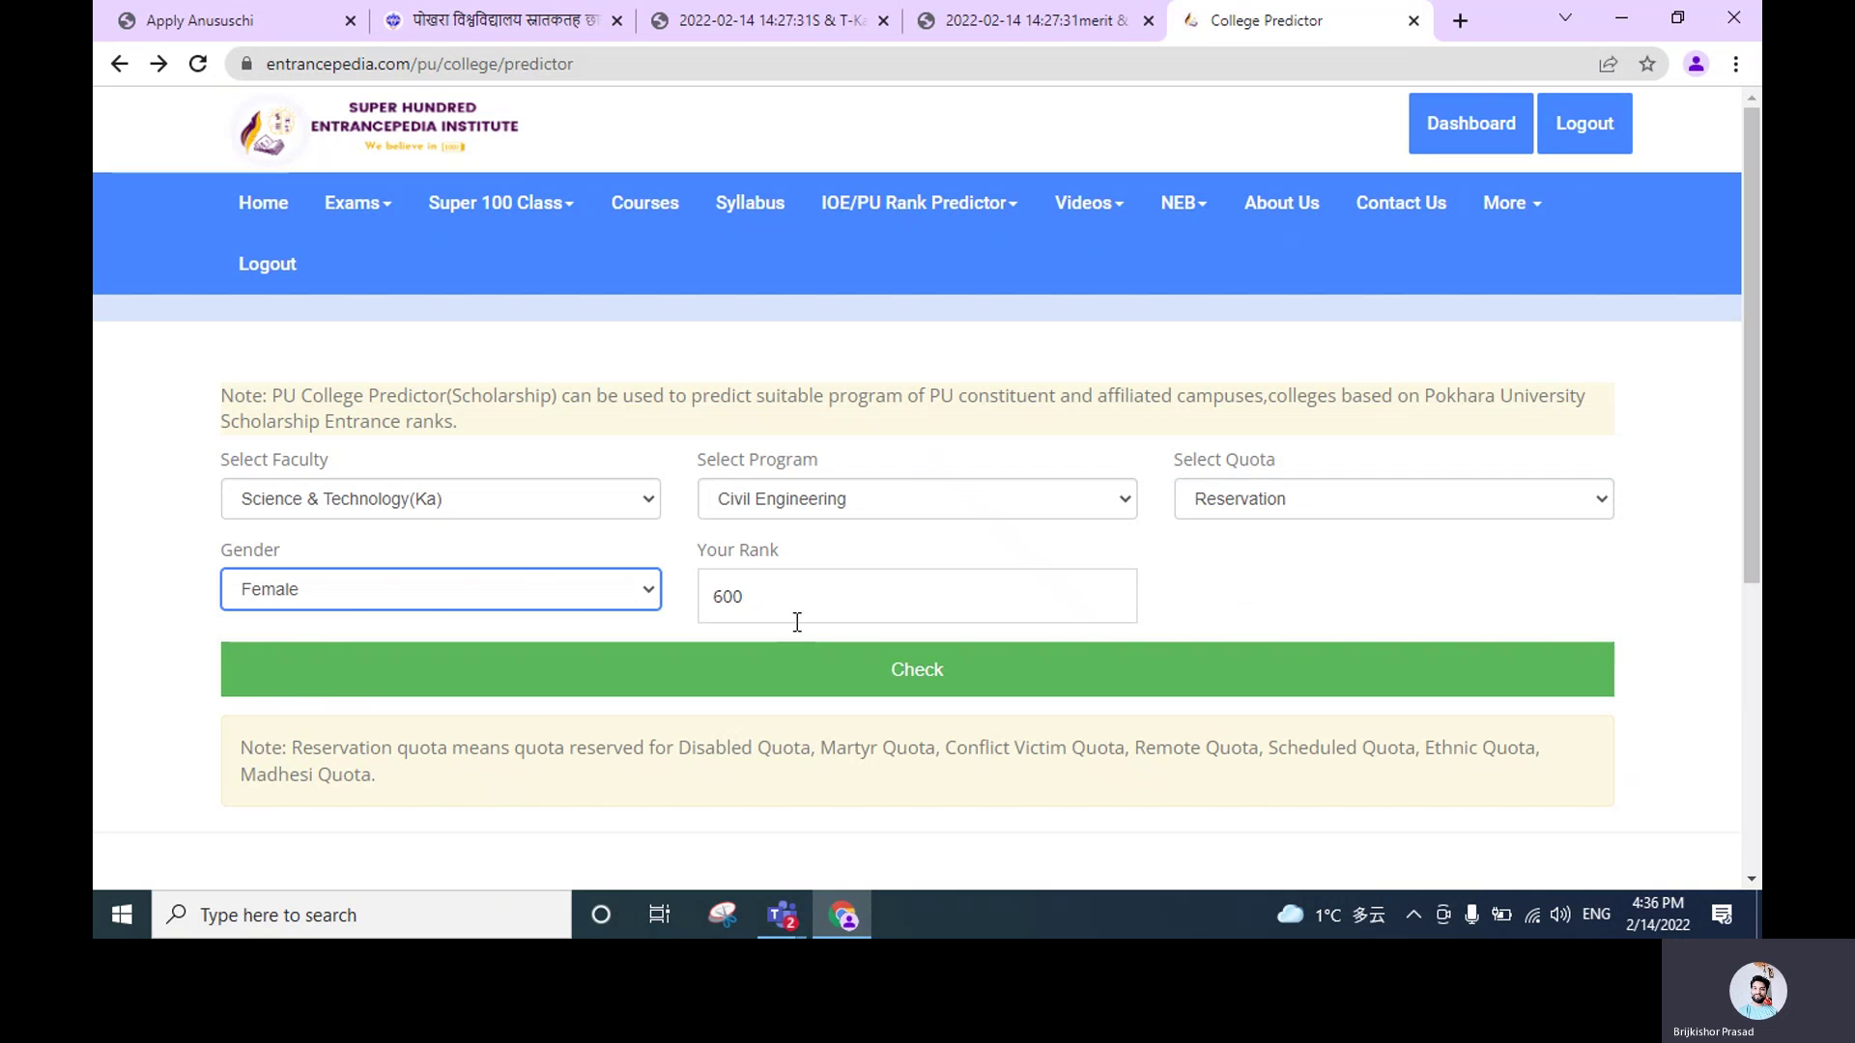
click(995, 669)
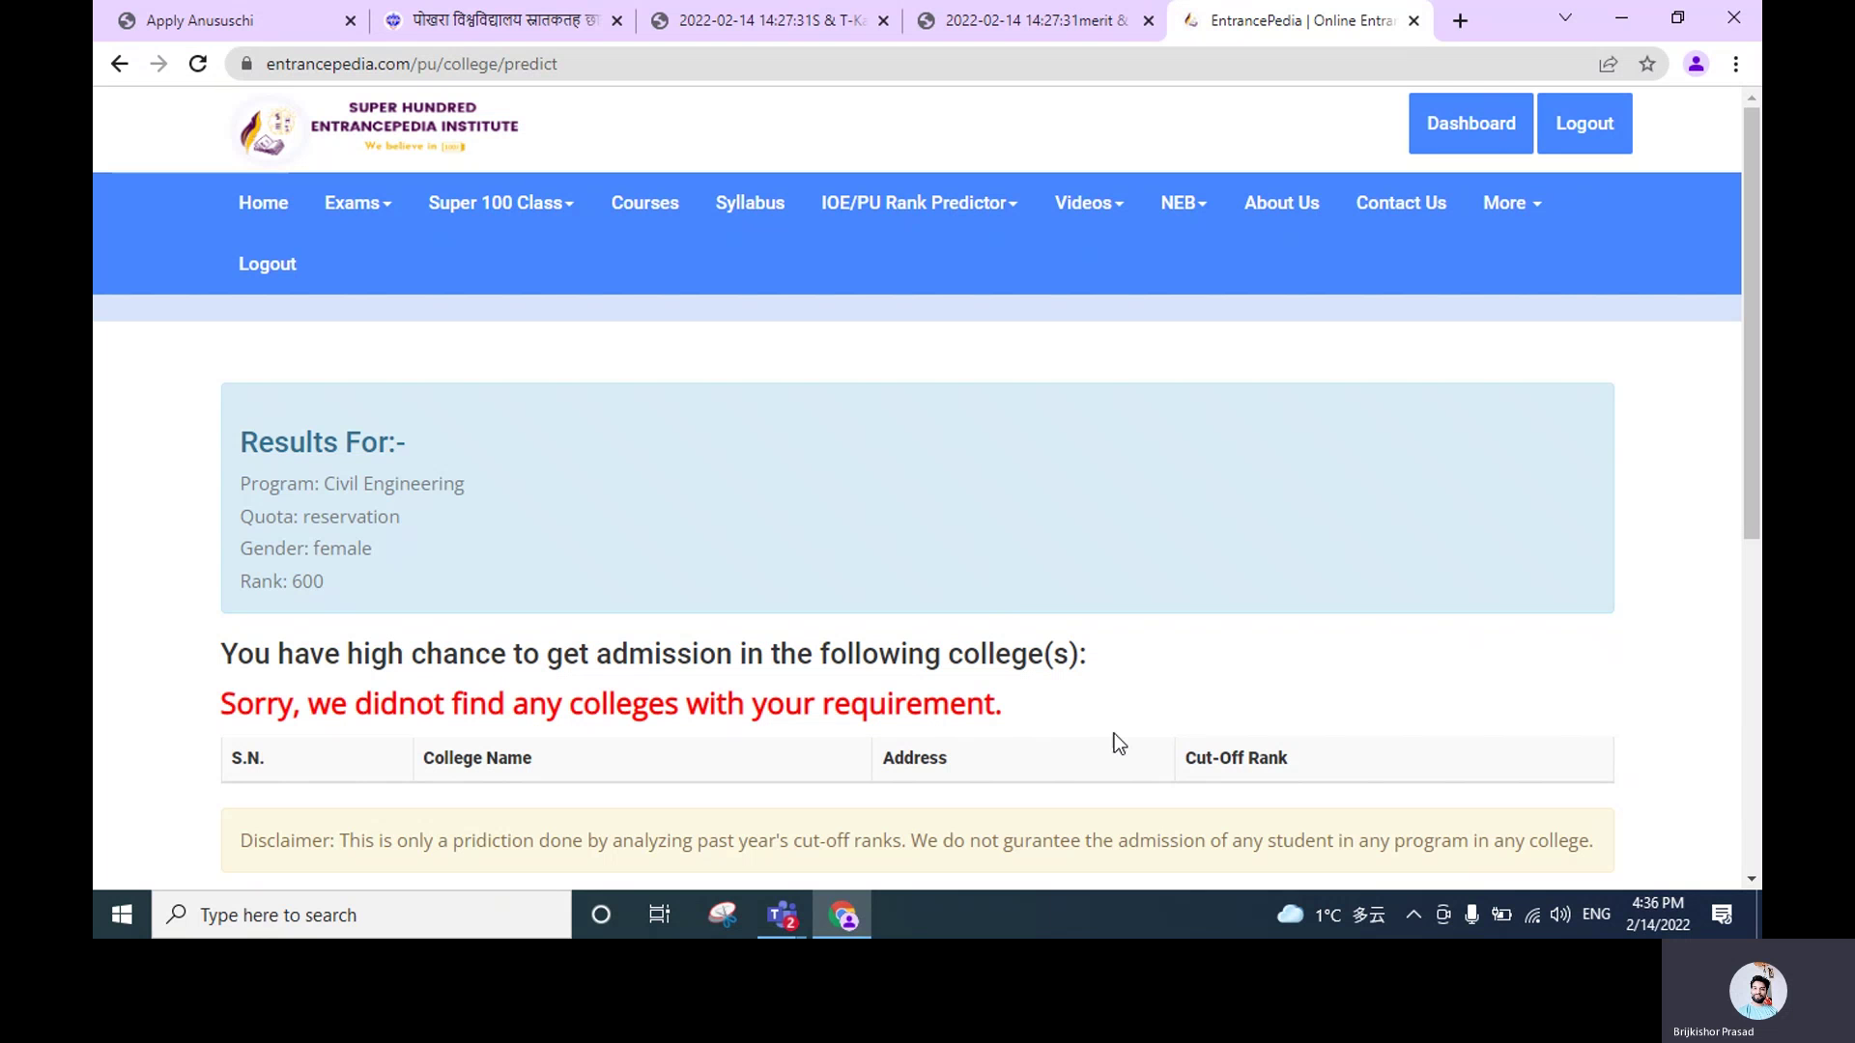
Return to the predictor form, set the rank to 400 and rerun the college check
click(118, 65)
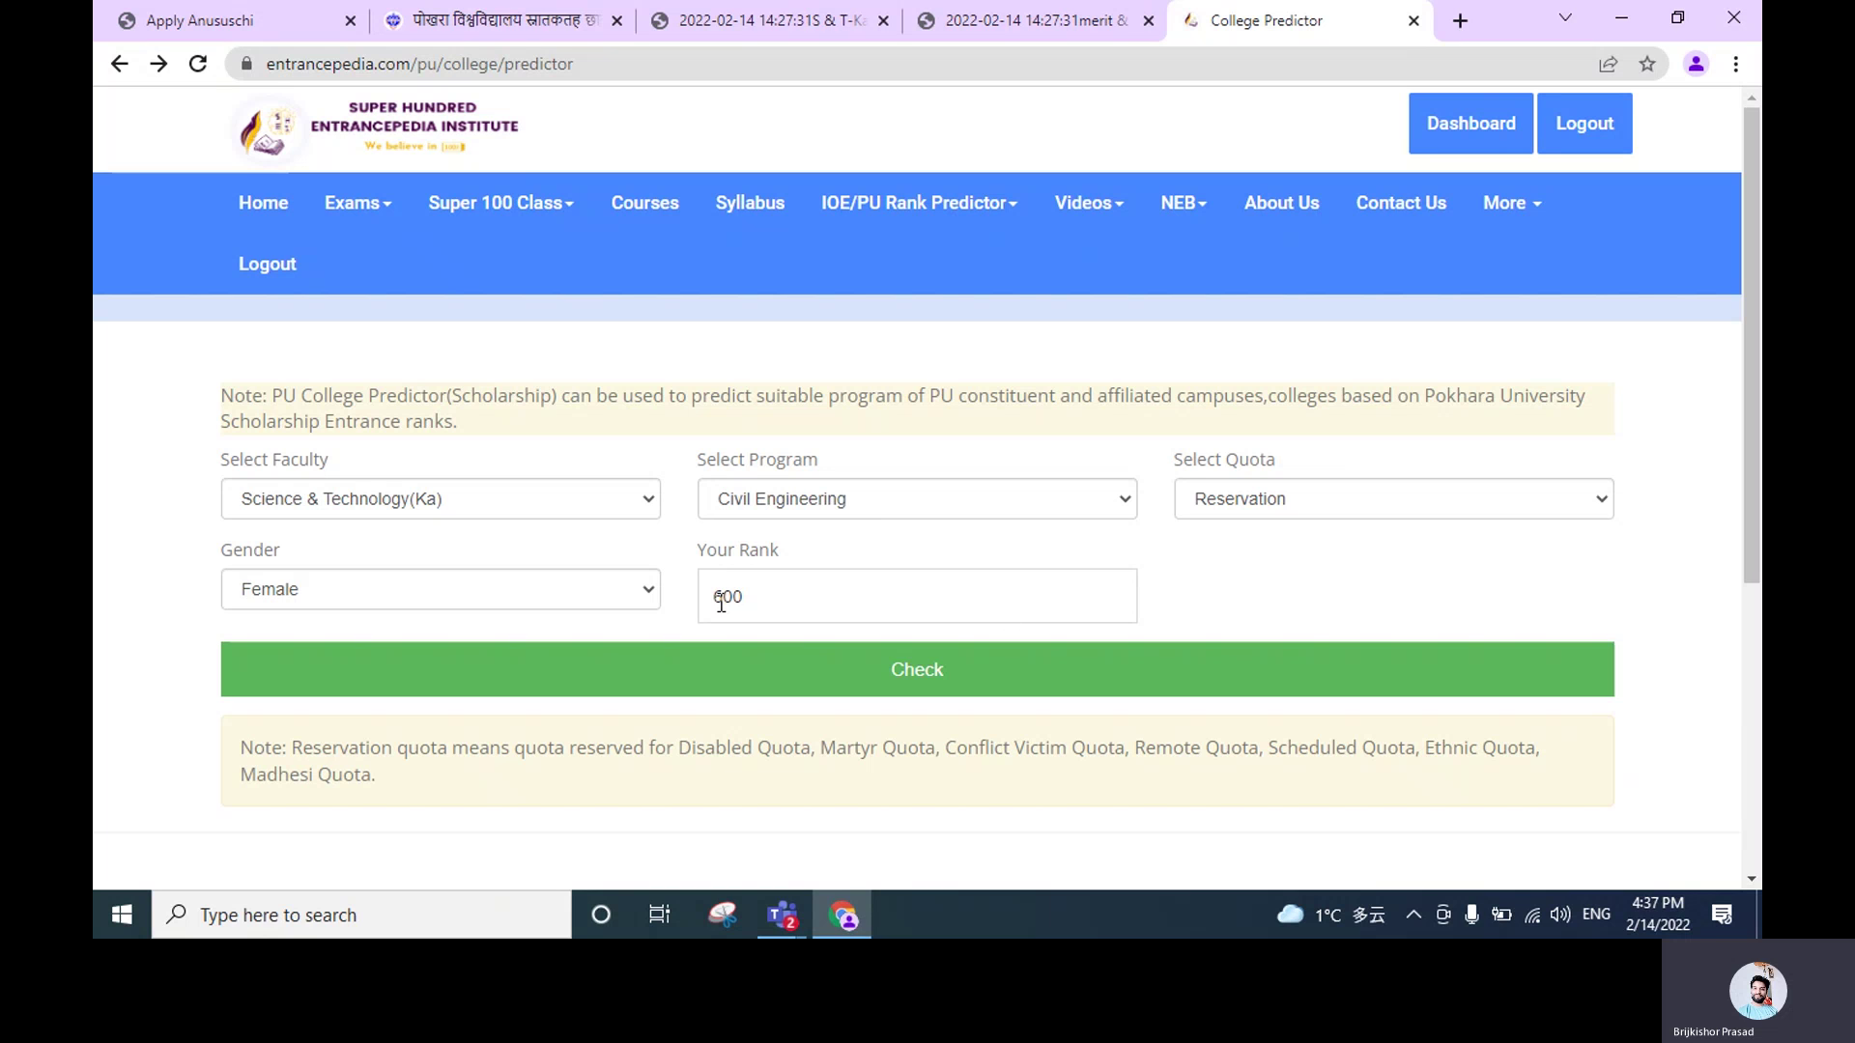
drag(877, 592, 680, 595)
text(400)
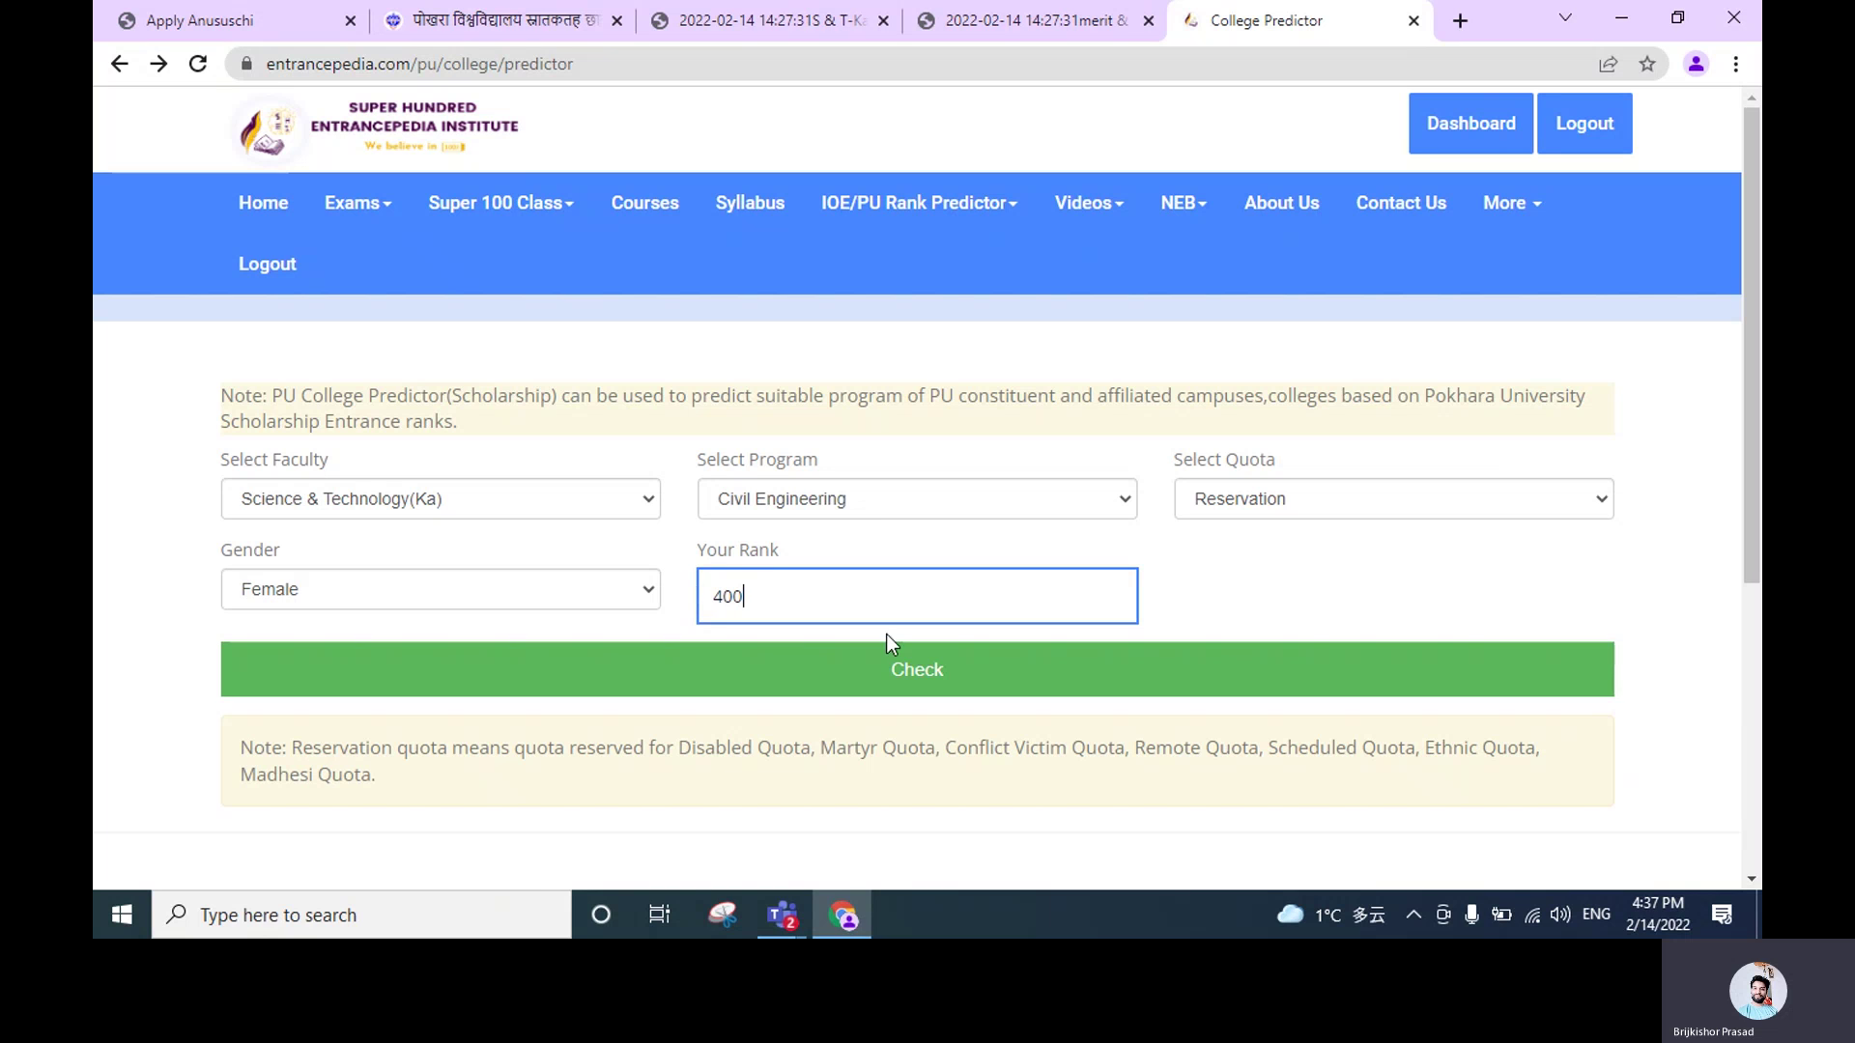
click(855, 689)
Examine the cut-off ranks and addresses of the colleges predicted for a female reservation candidate with rank 400
scroll(876, 670, down, 3)
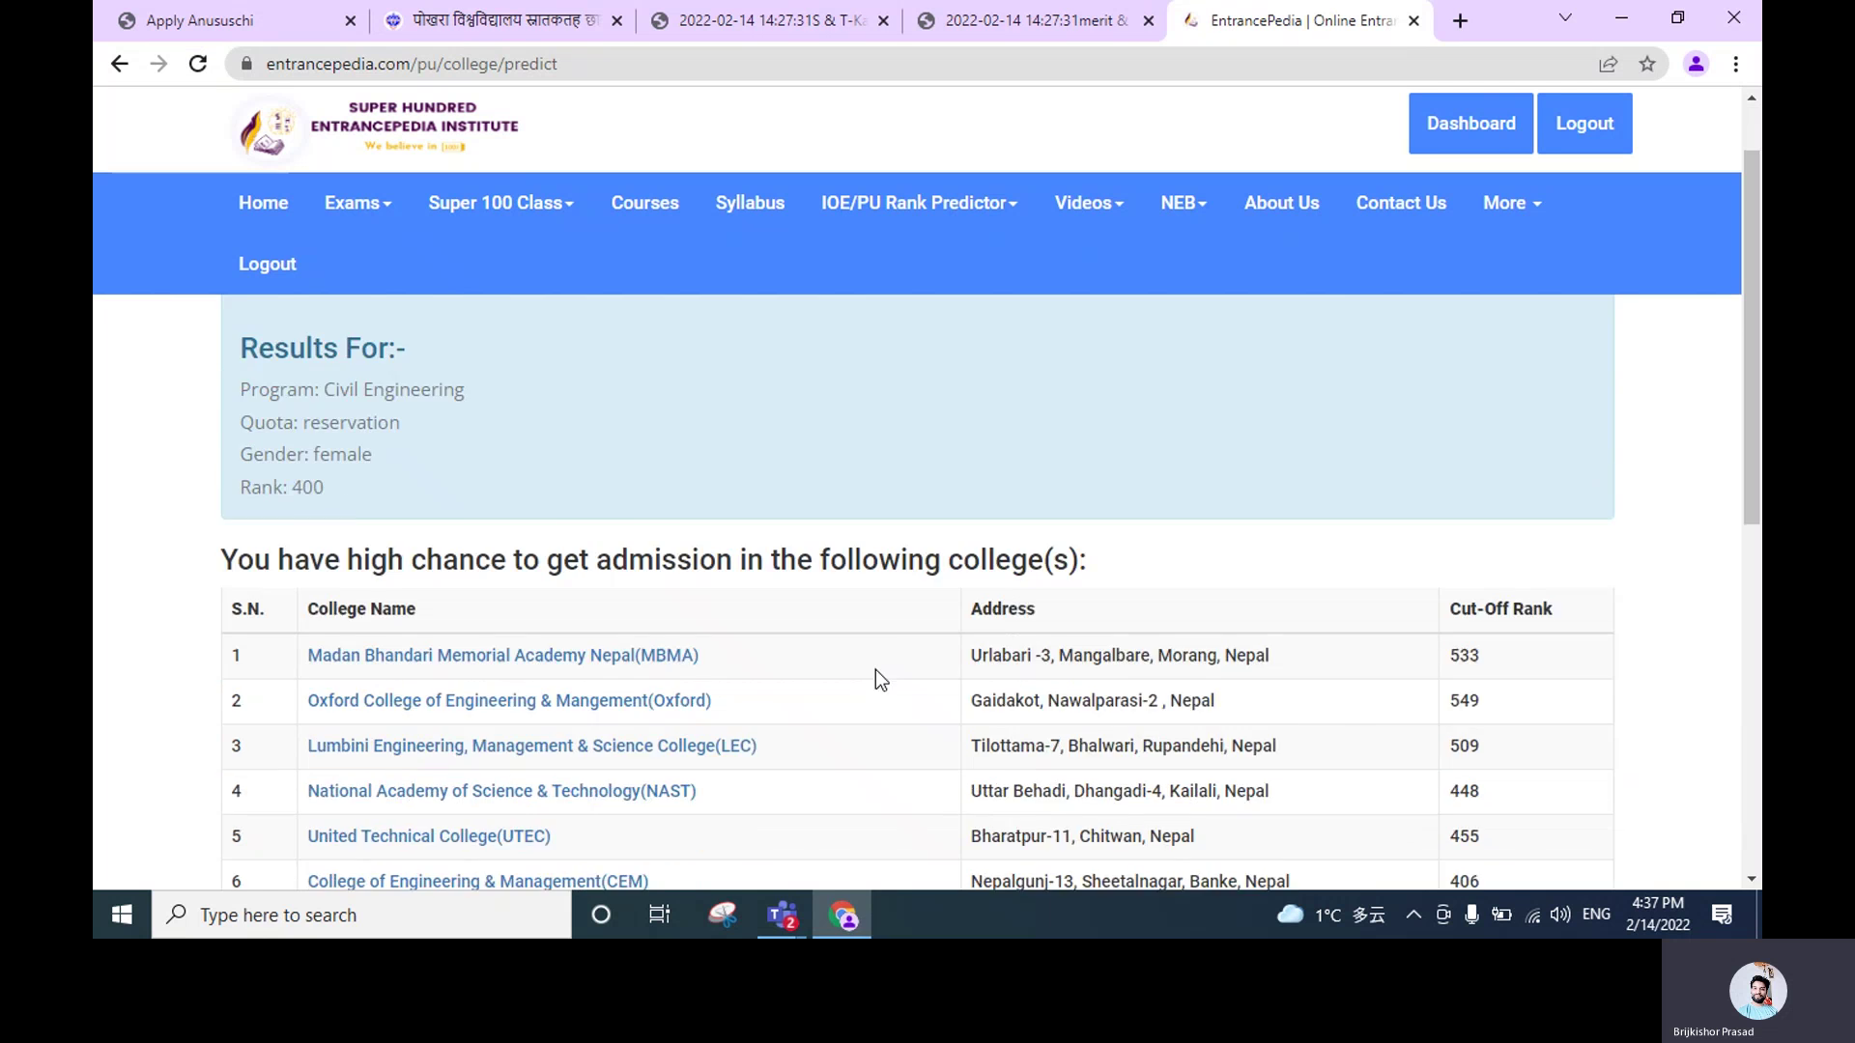
drag(1430, 492, 1475, 739)
click(1387, 505)
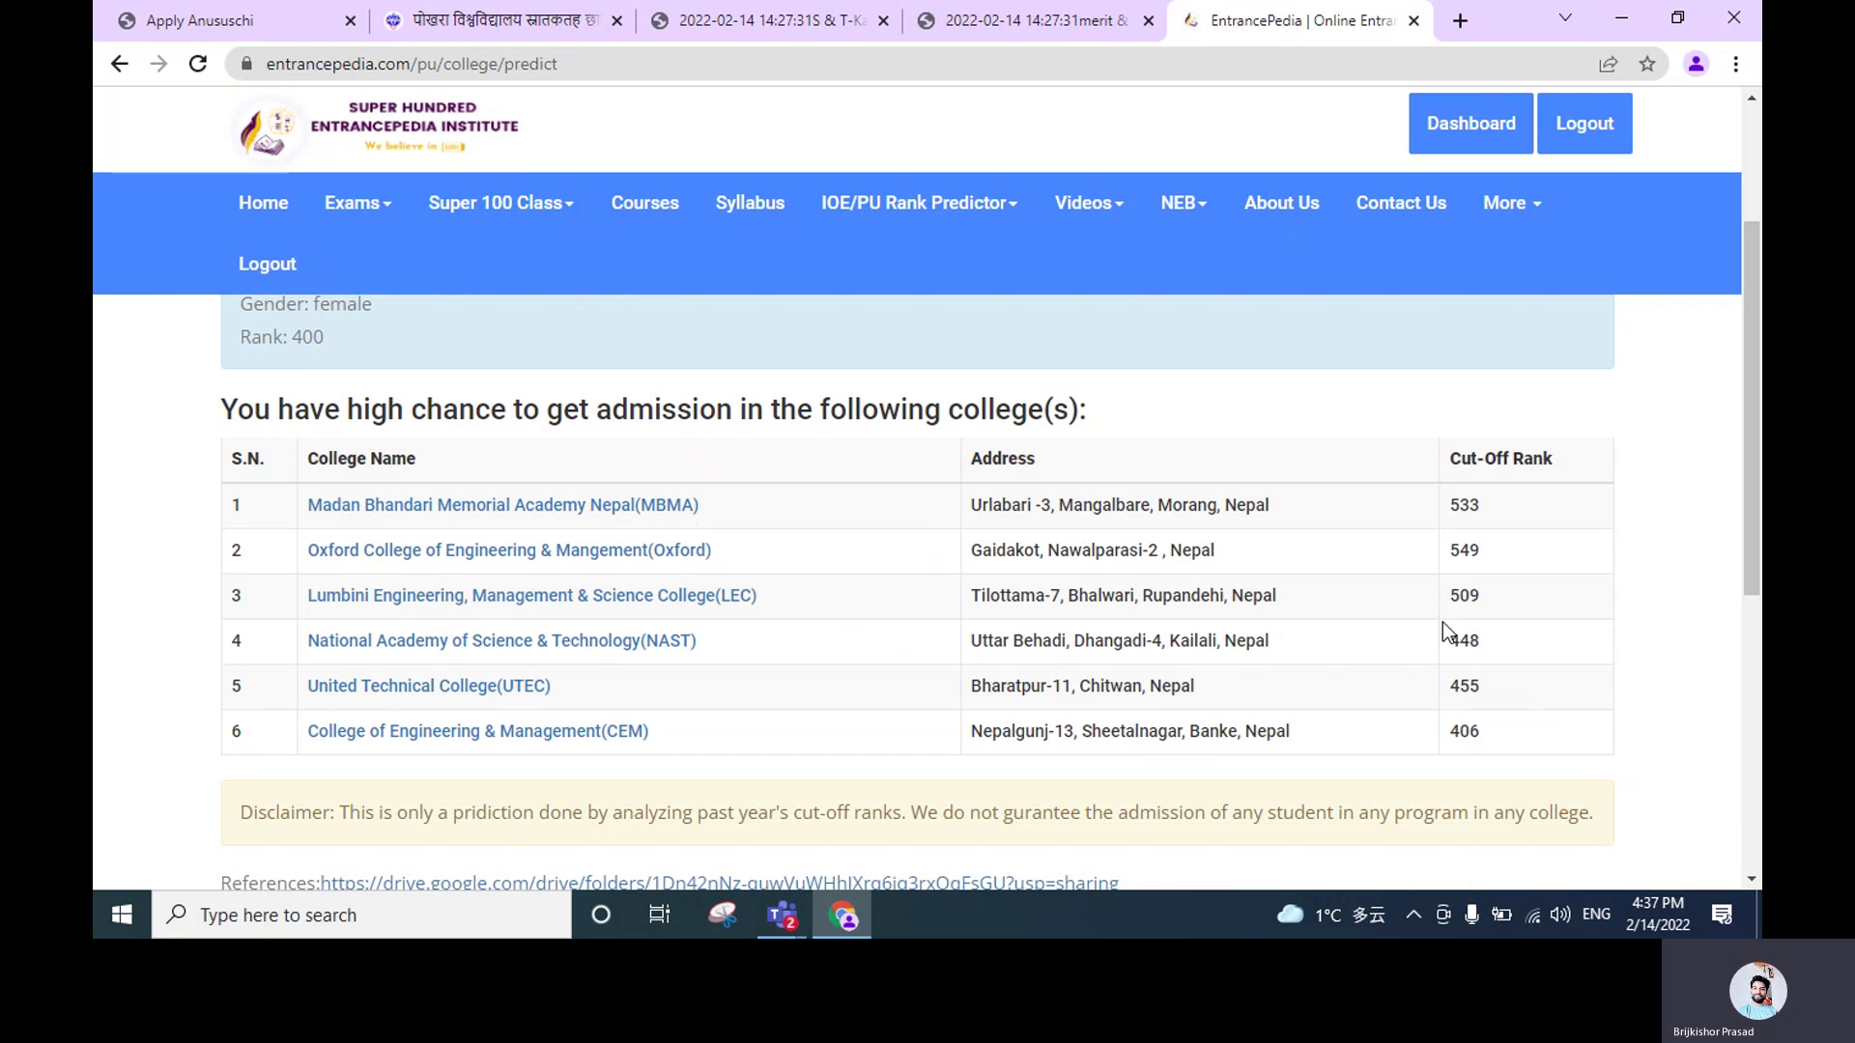
double_click(1461, 504)
click(1443, 520)
double_click(1462, 550)
drag(1450, 506, 1484, 527)
drag(973, 504, 1468, 593)
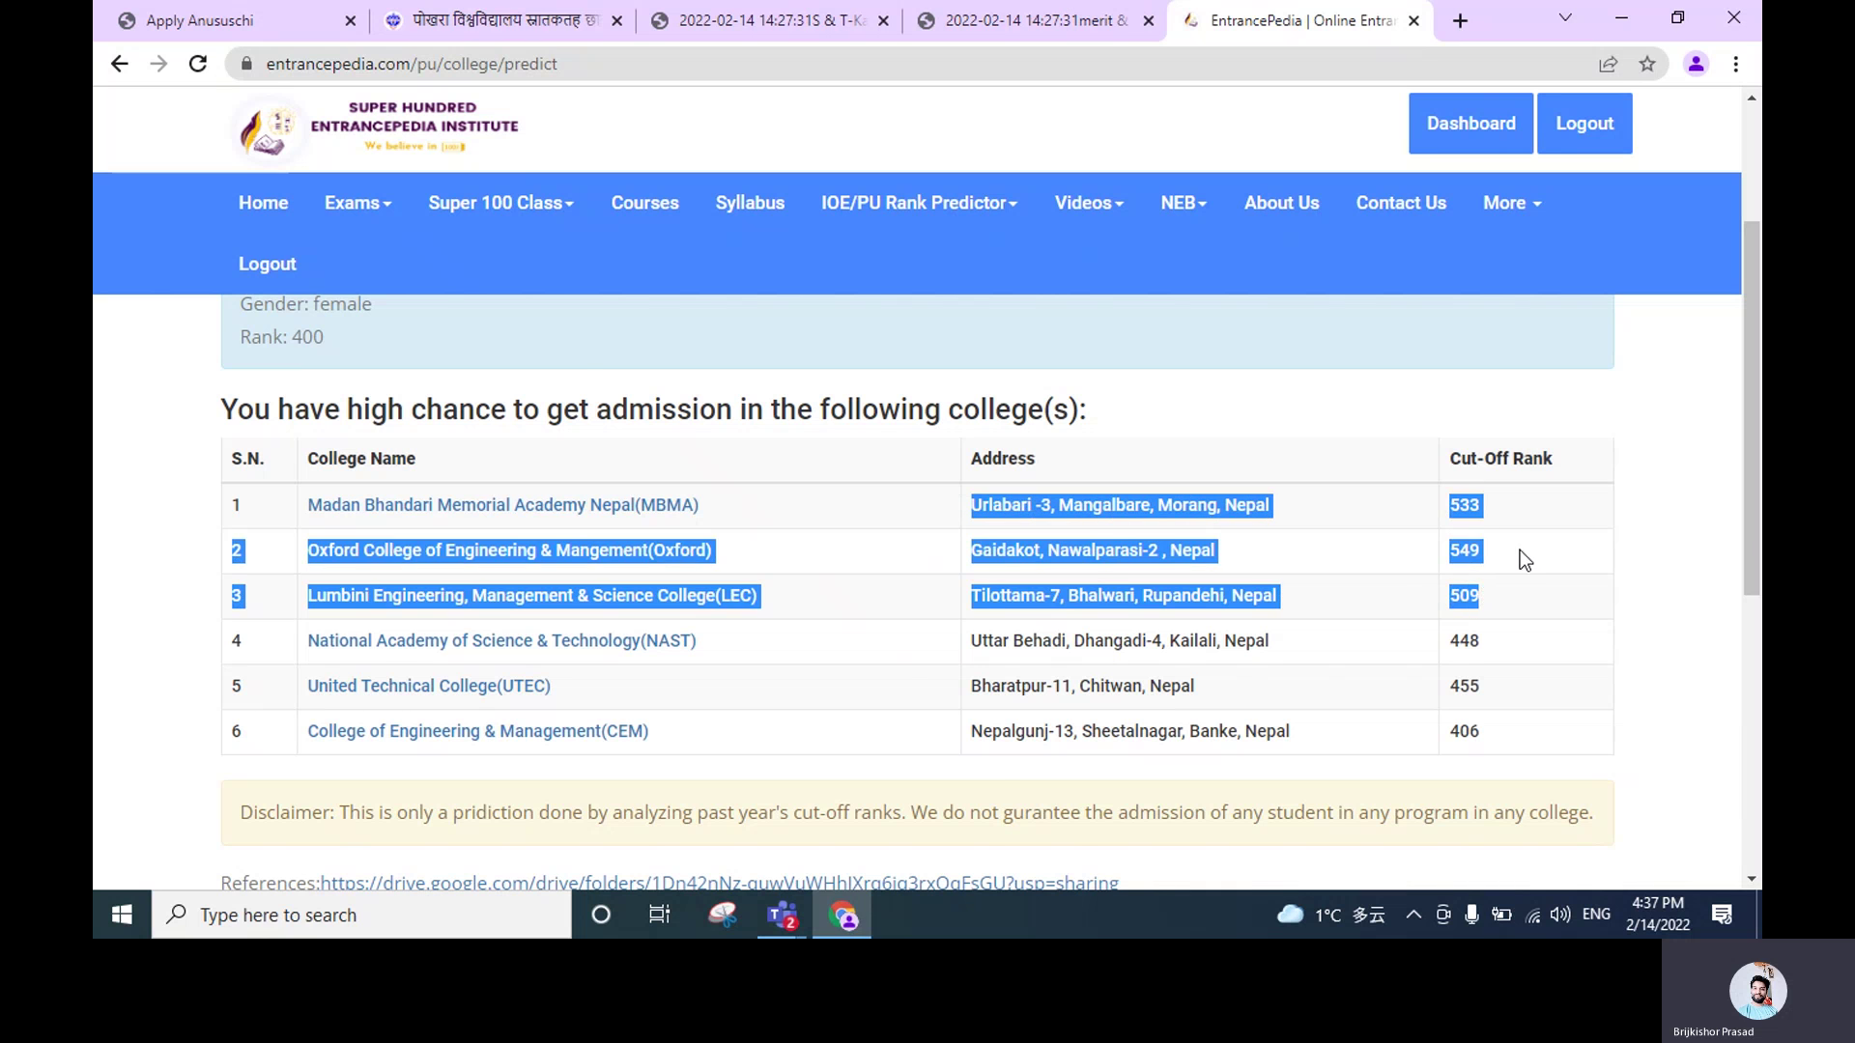
click(1521, 548)
scroll(1151, 535, up, 3)
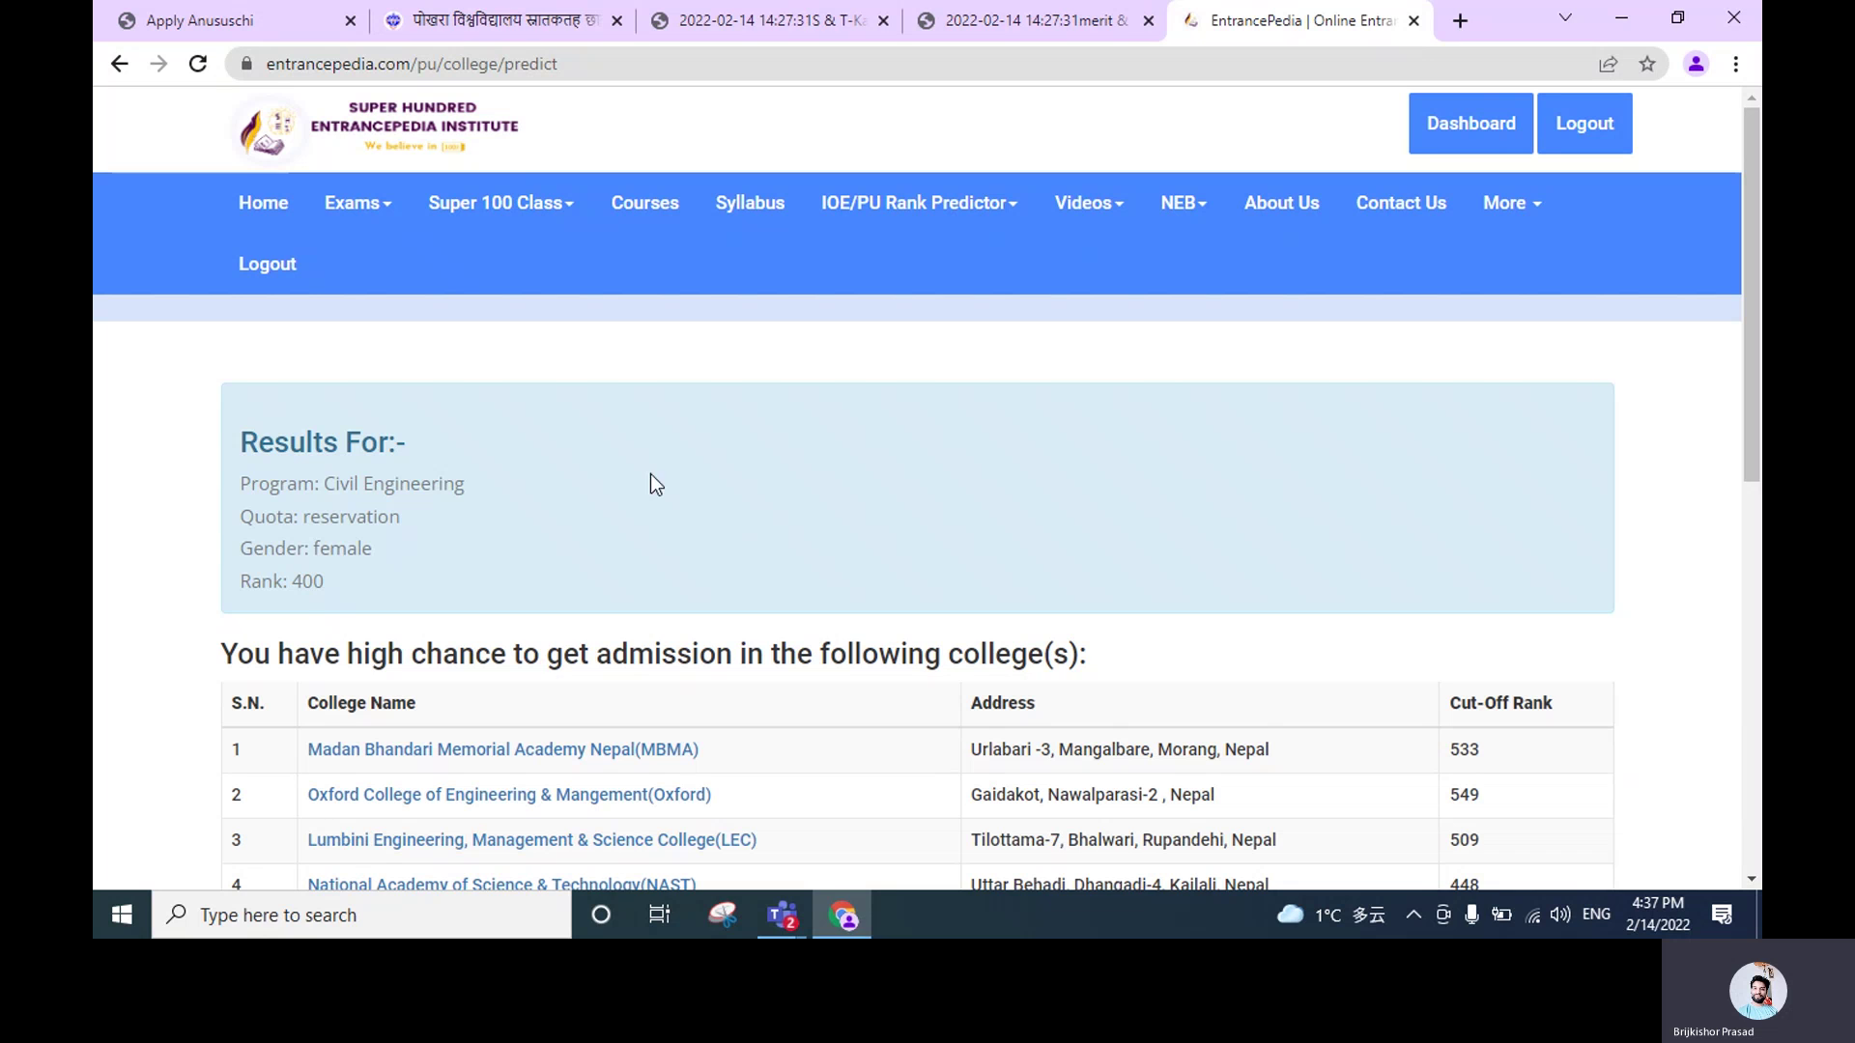
Leave the prediction results, switch to the Apply Anusuchi application and choose Bachelor of Civil Engineering BE Civil as the first program
click(119, 63)
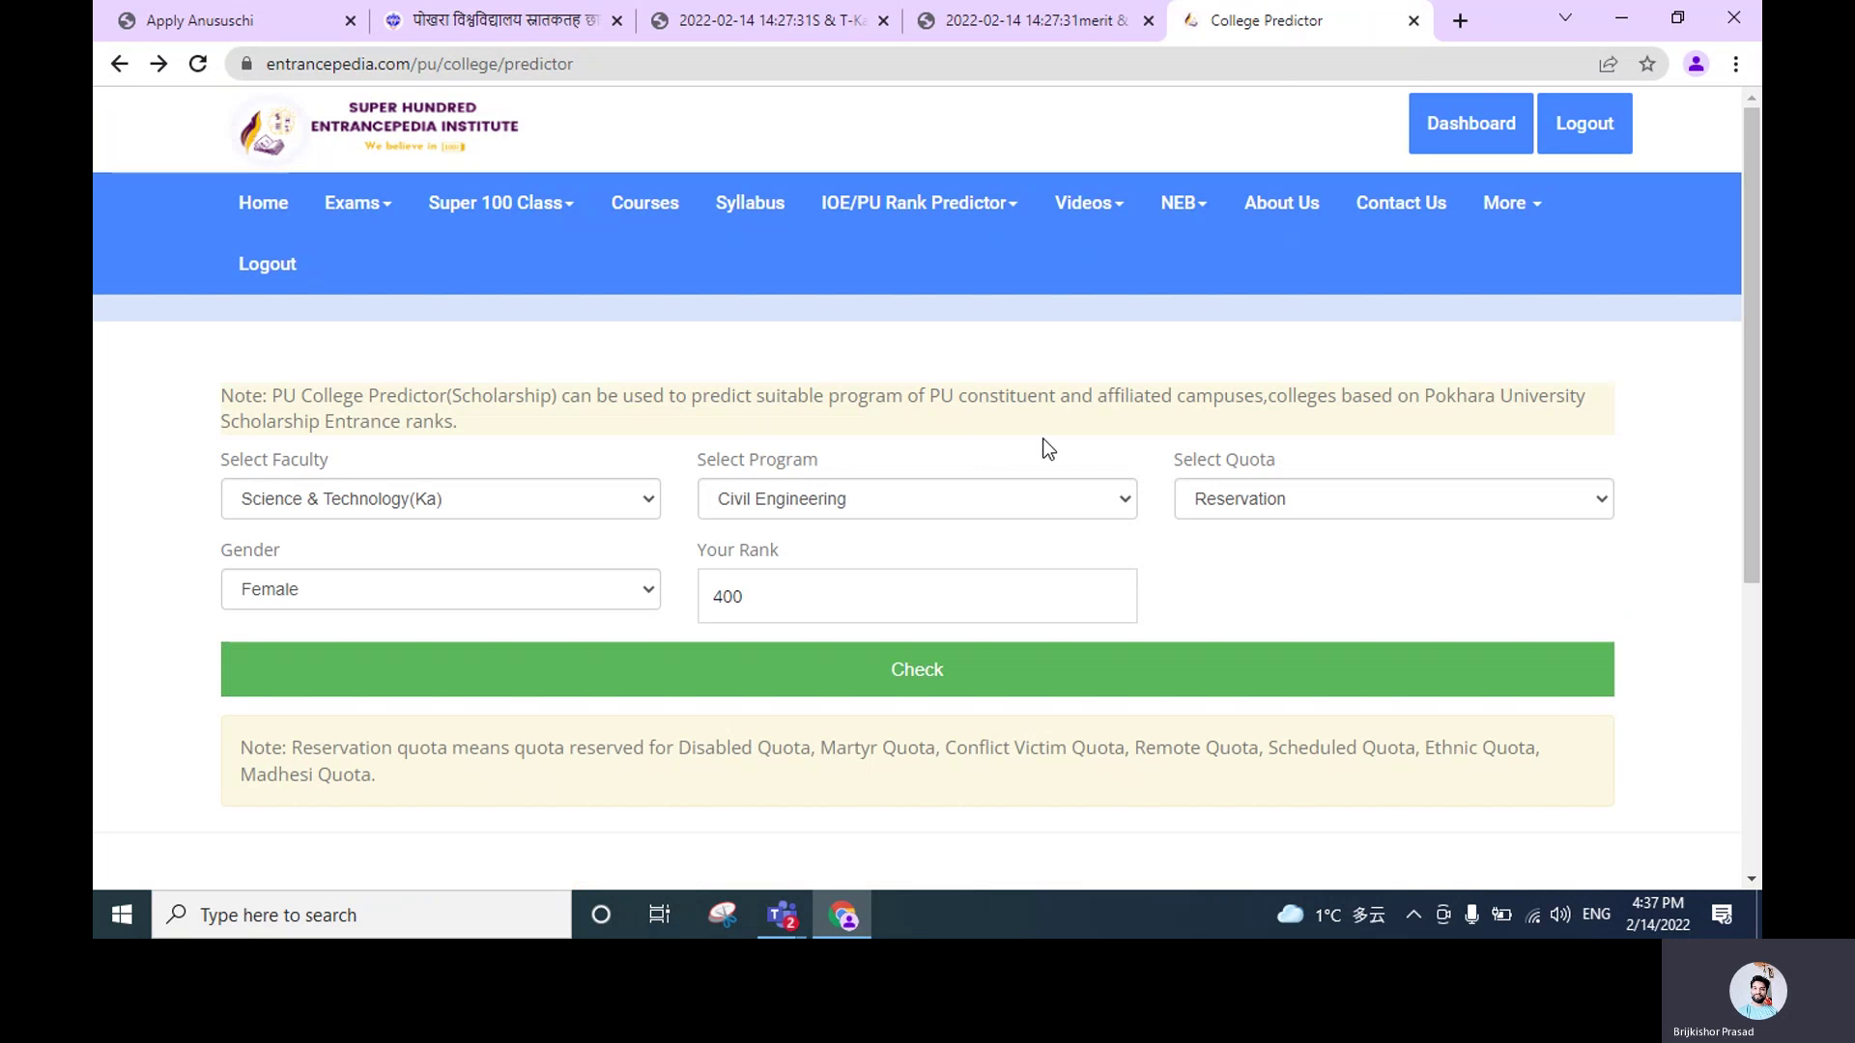
click(495, 17)
click(319, 21)
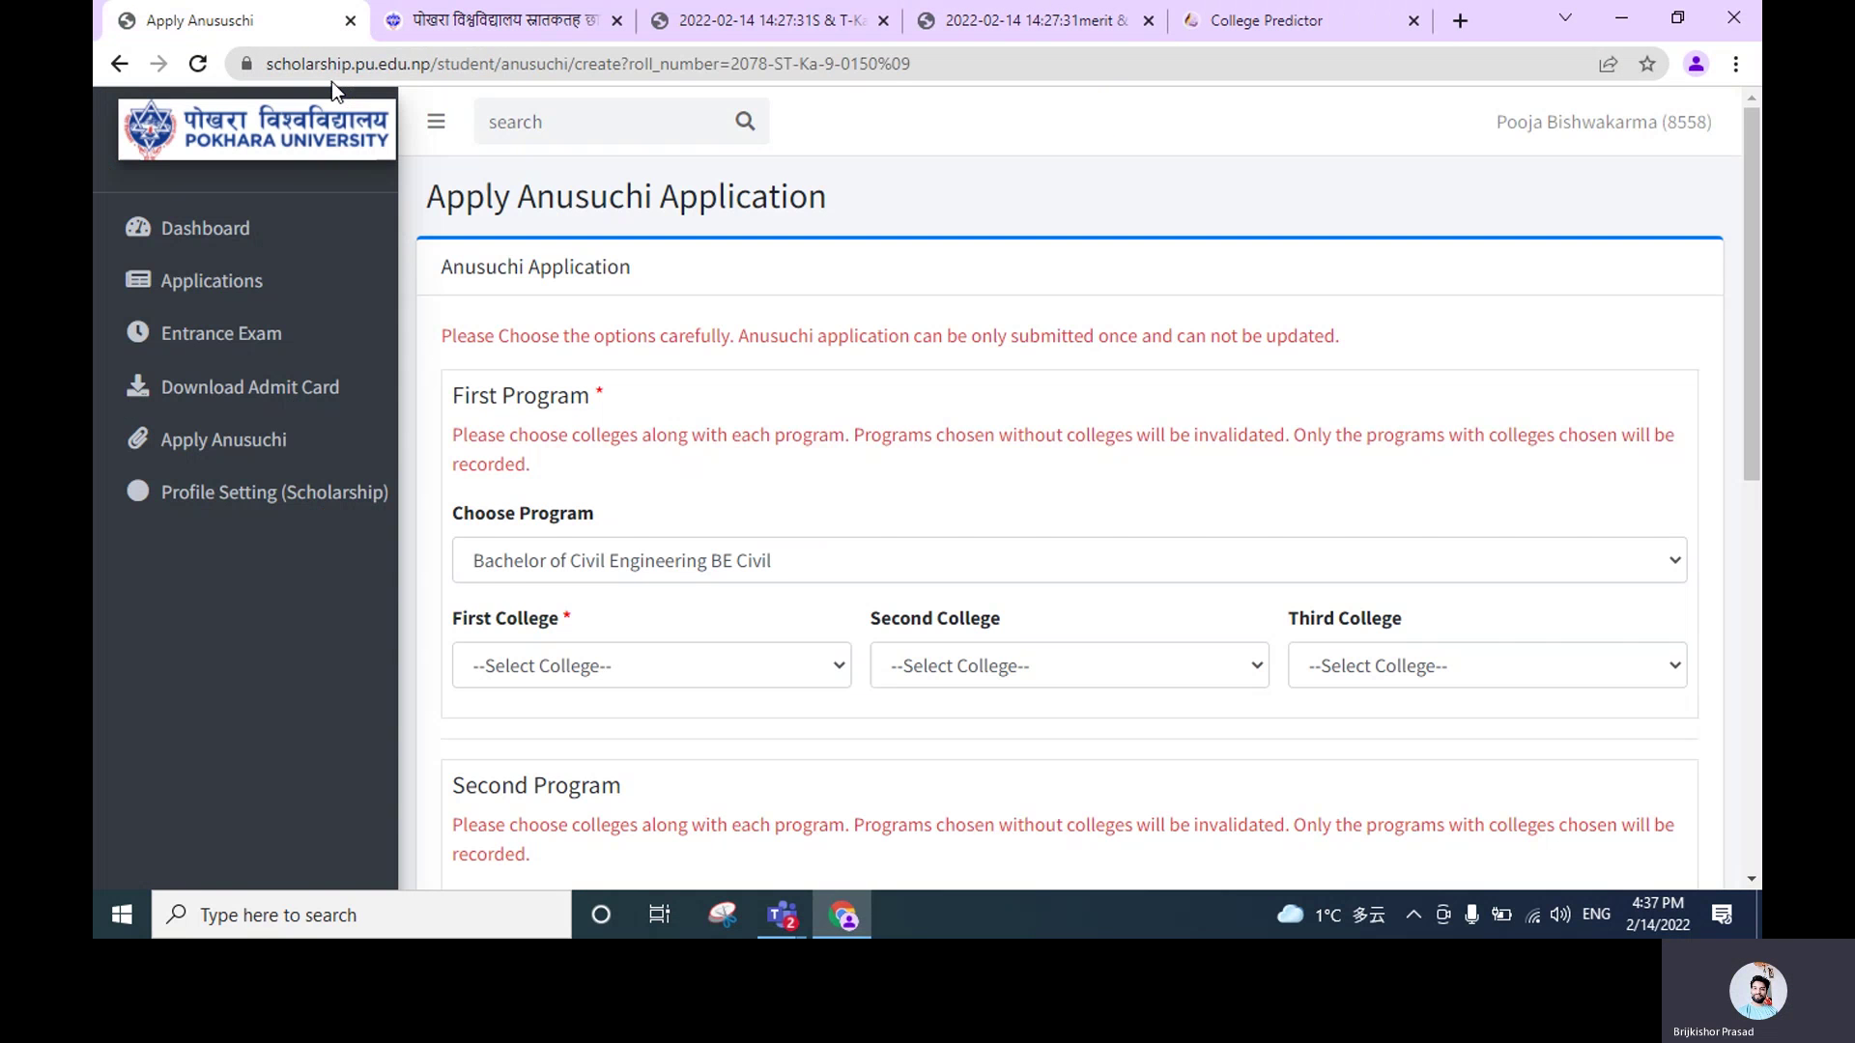
click(679, 565)
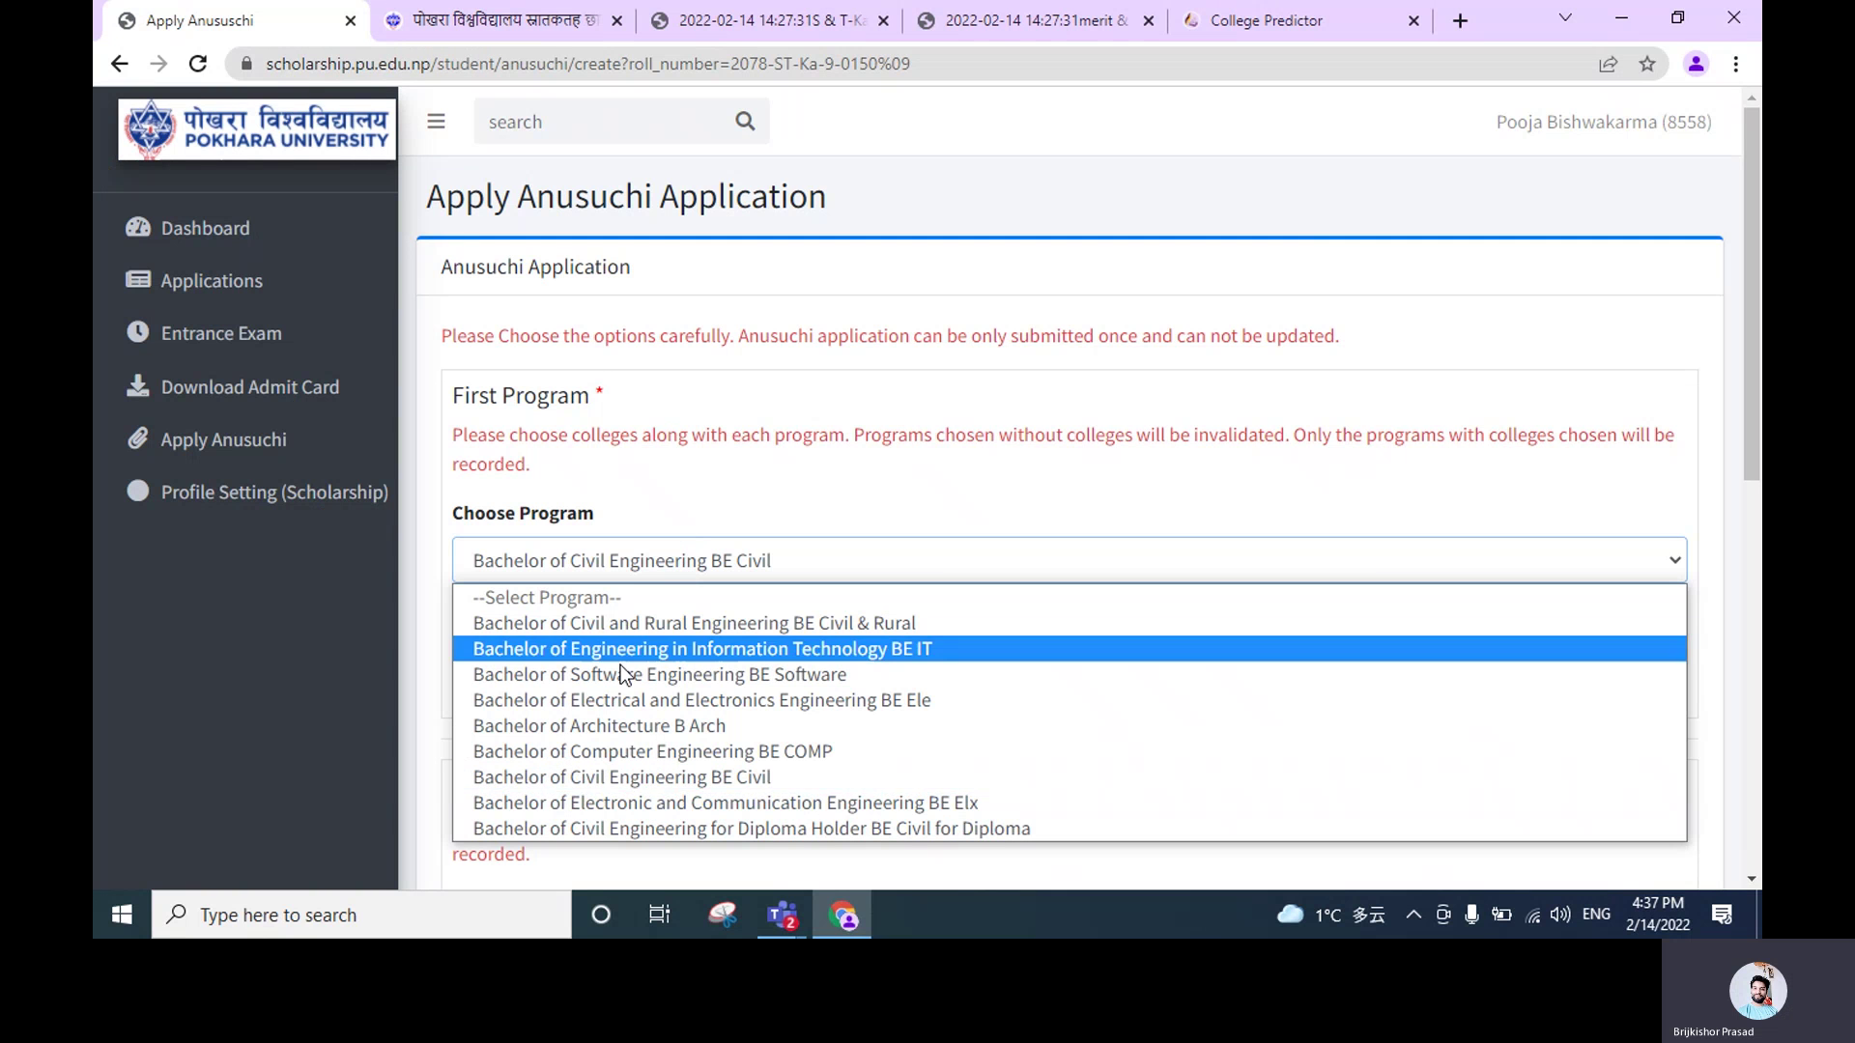
click(634, 776)
View the colleges offered as the First College choice under the first program, leaving it unselected
scroll(856, 460, down, 3)
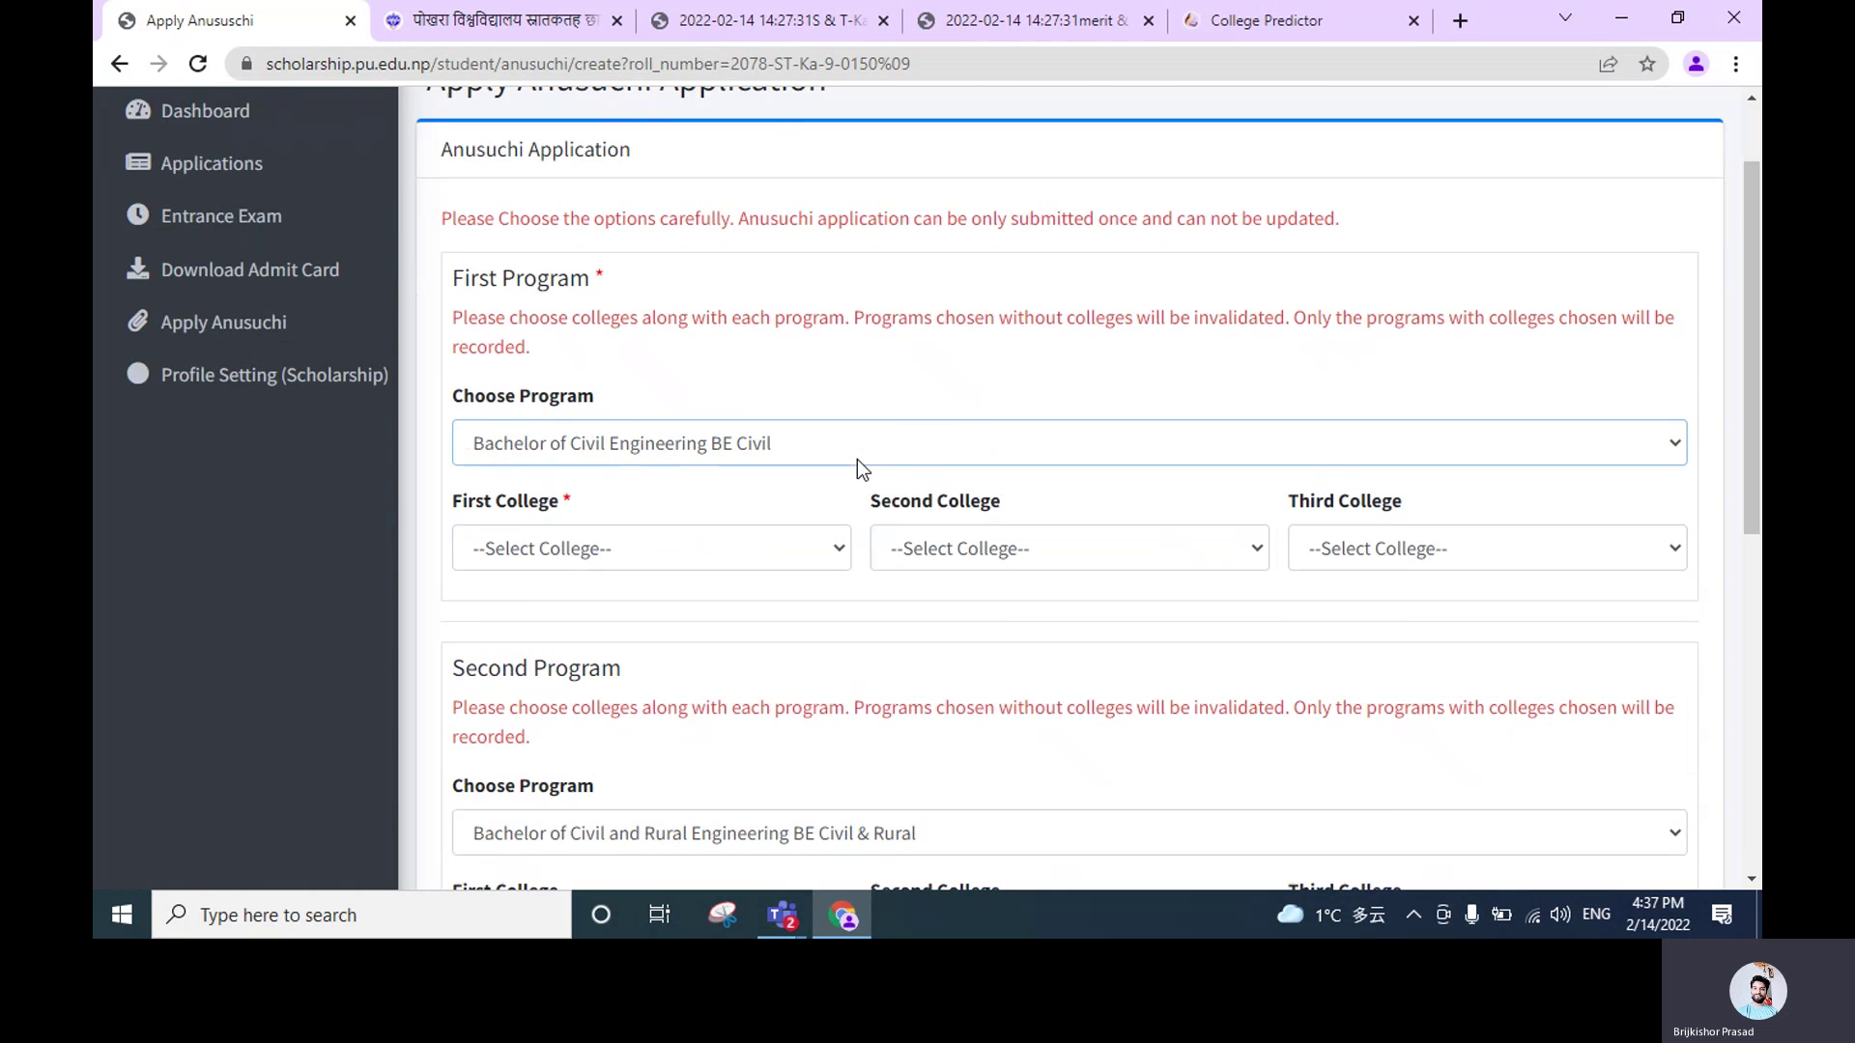
click(584, 432)
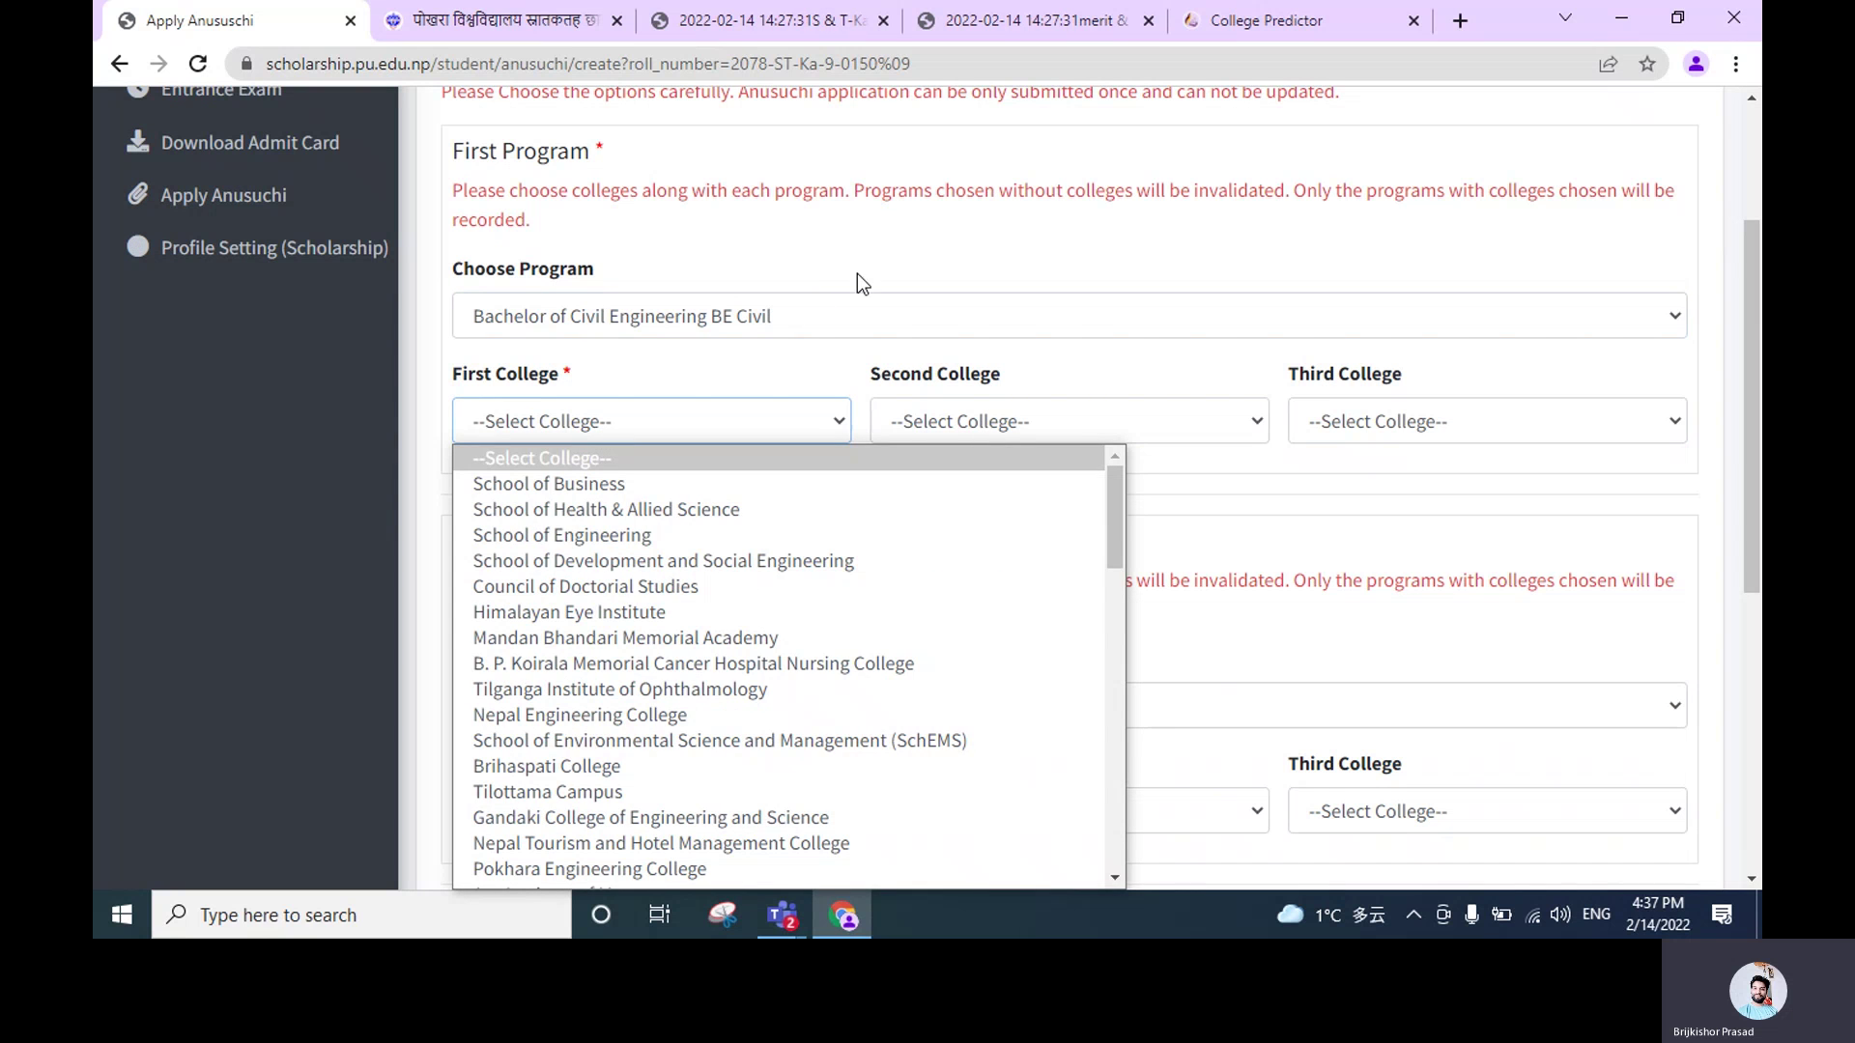
click(910, 257)
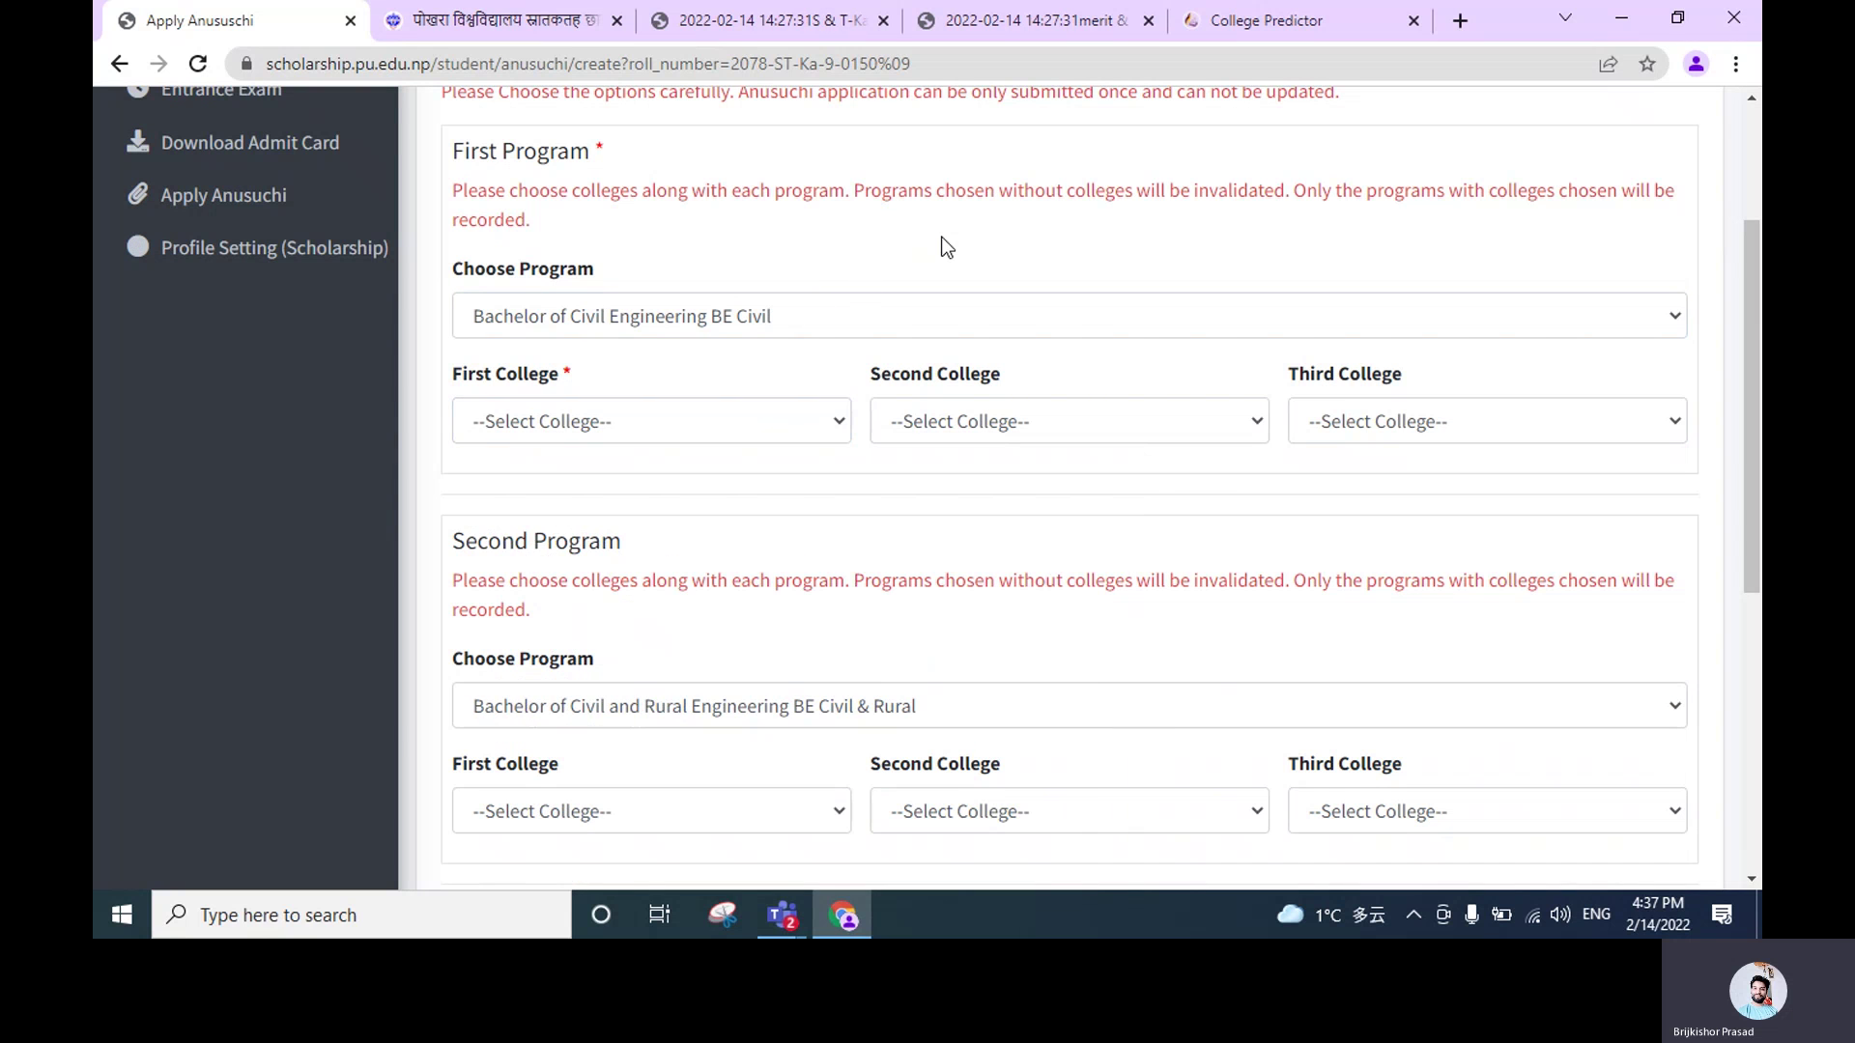
Switch back to the college predictor and rerun the check for Civil Engineering, Reservation quota, Female and rank 400
key(ctrl+shift+Tab)
click(918, 681)
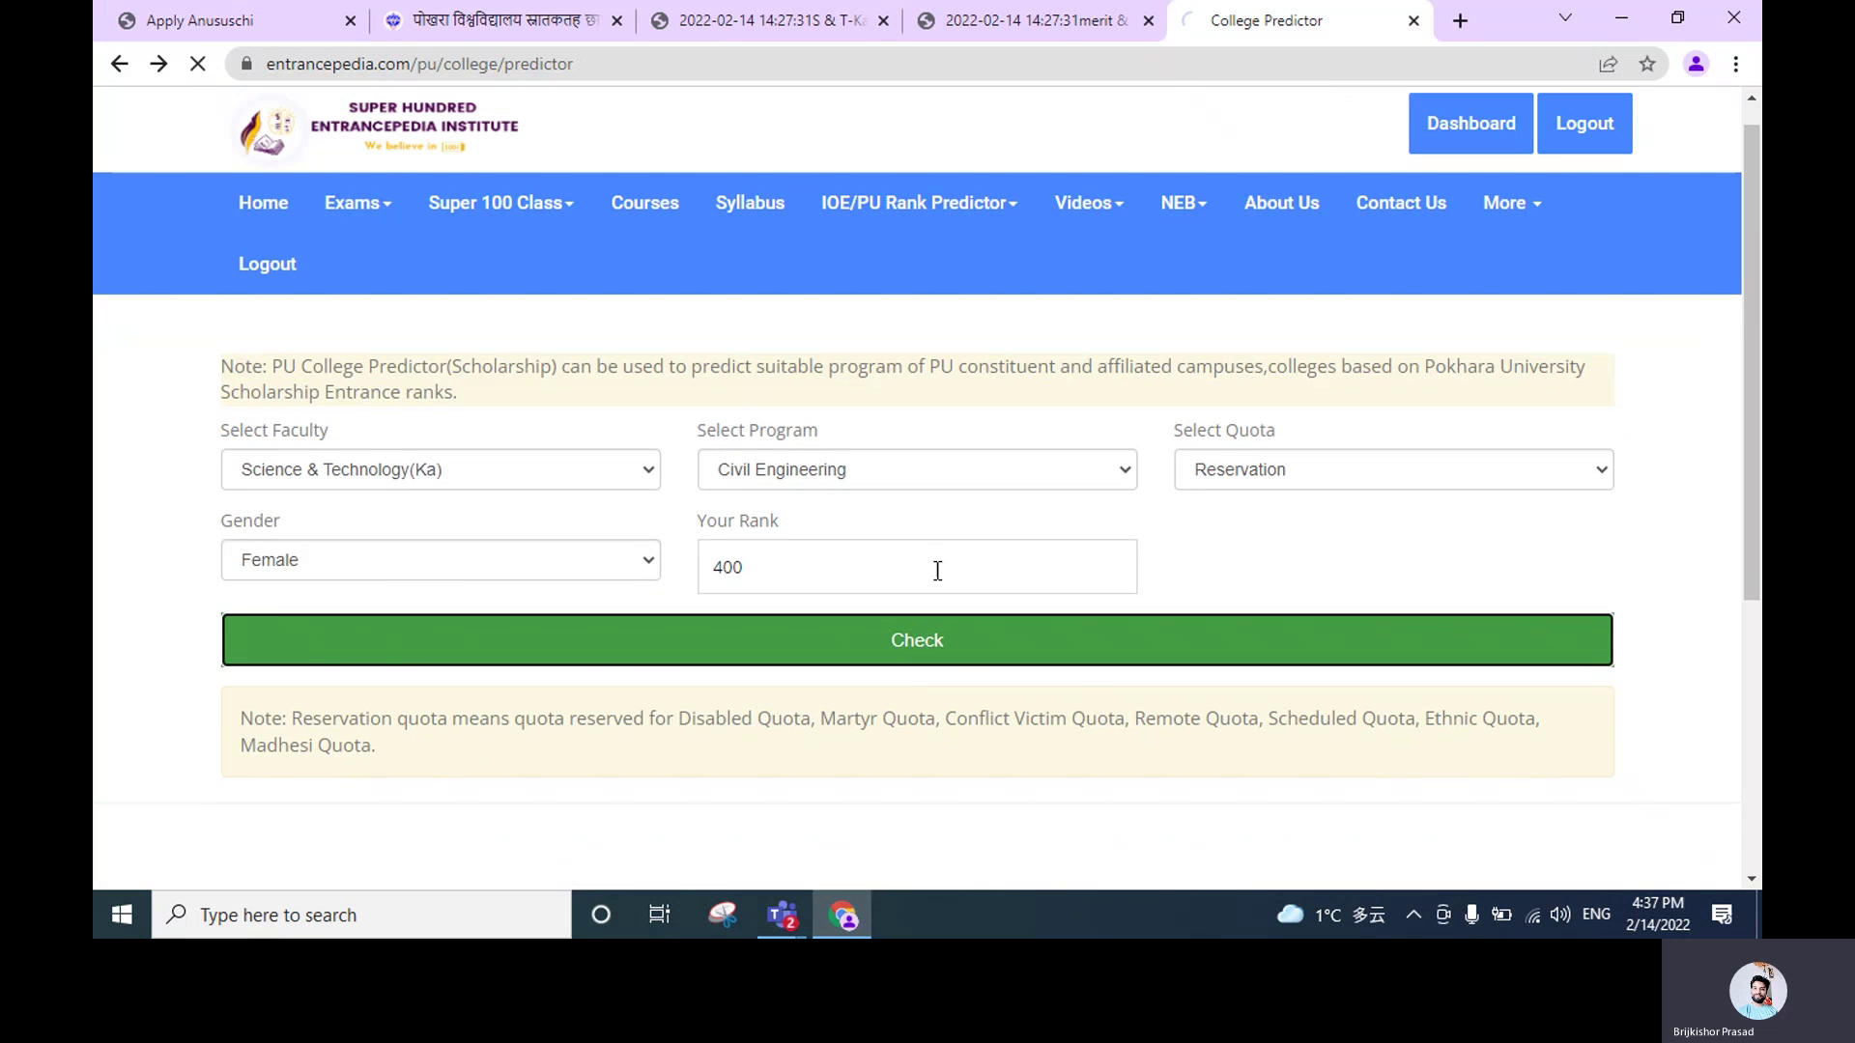
Consult the predicted colleges, switch to the Apply Anususchi application and choose Mandan Bhandari Memorial Academy as the First College of the first program
scroll(1096, 512, down, 4)
scroll(895, 437, down, 4)
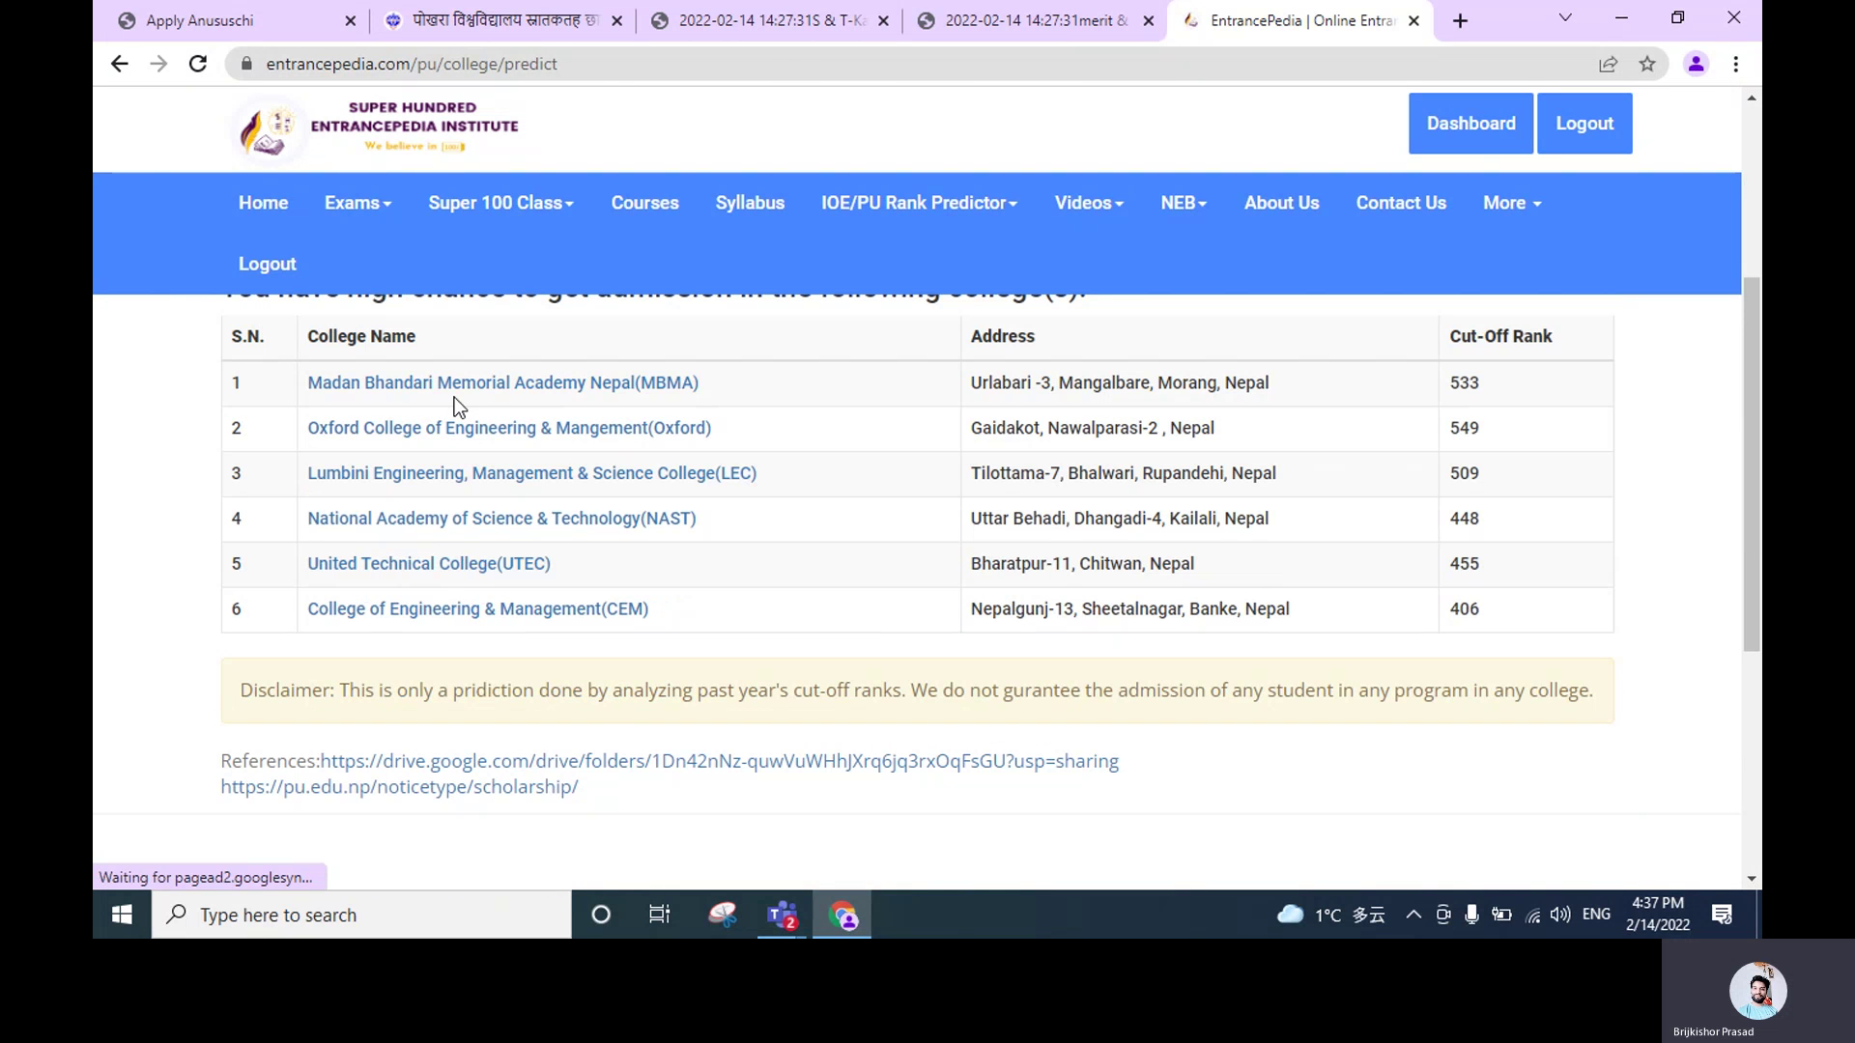
click(203, 20)
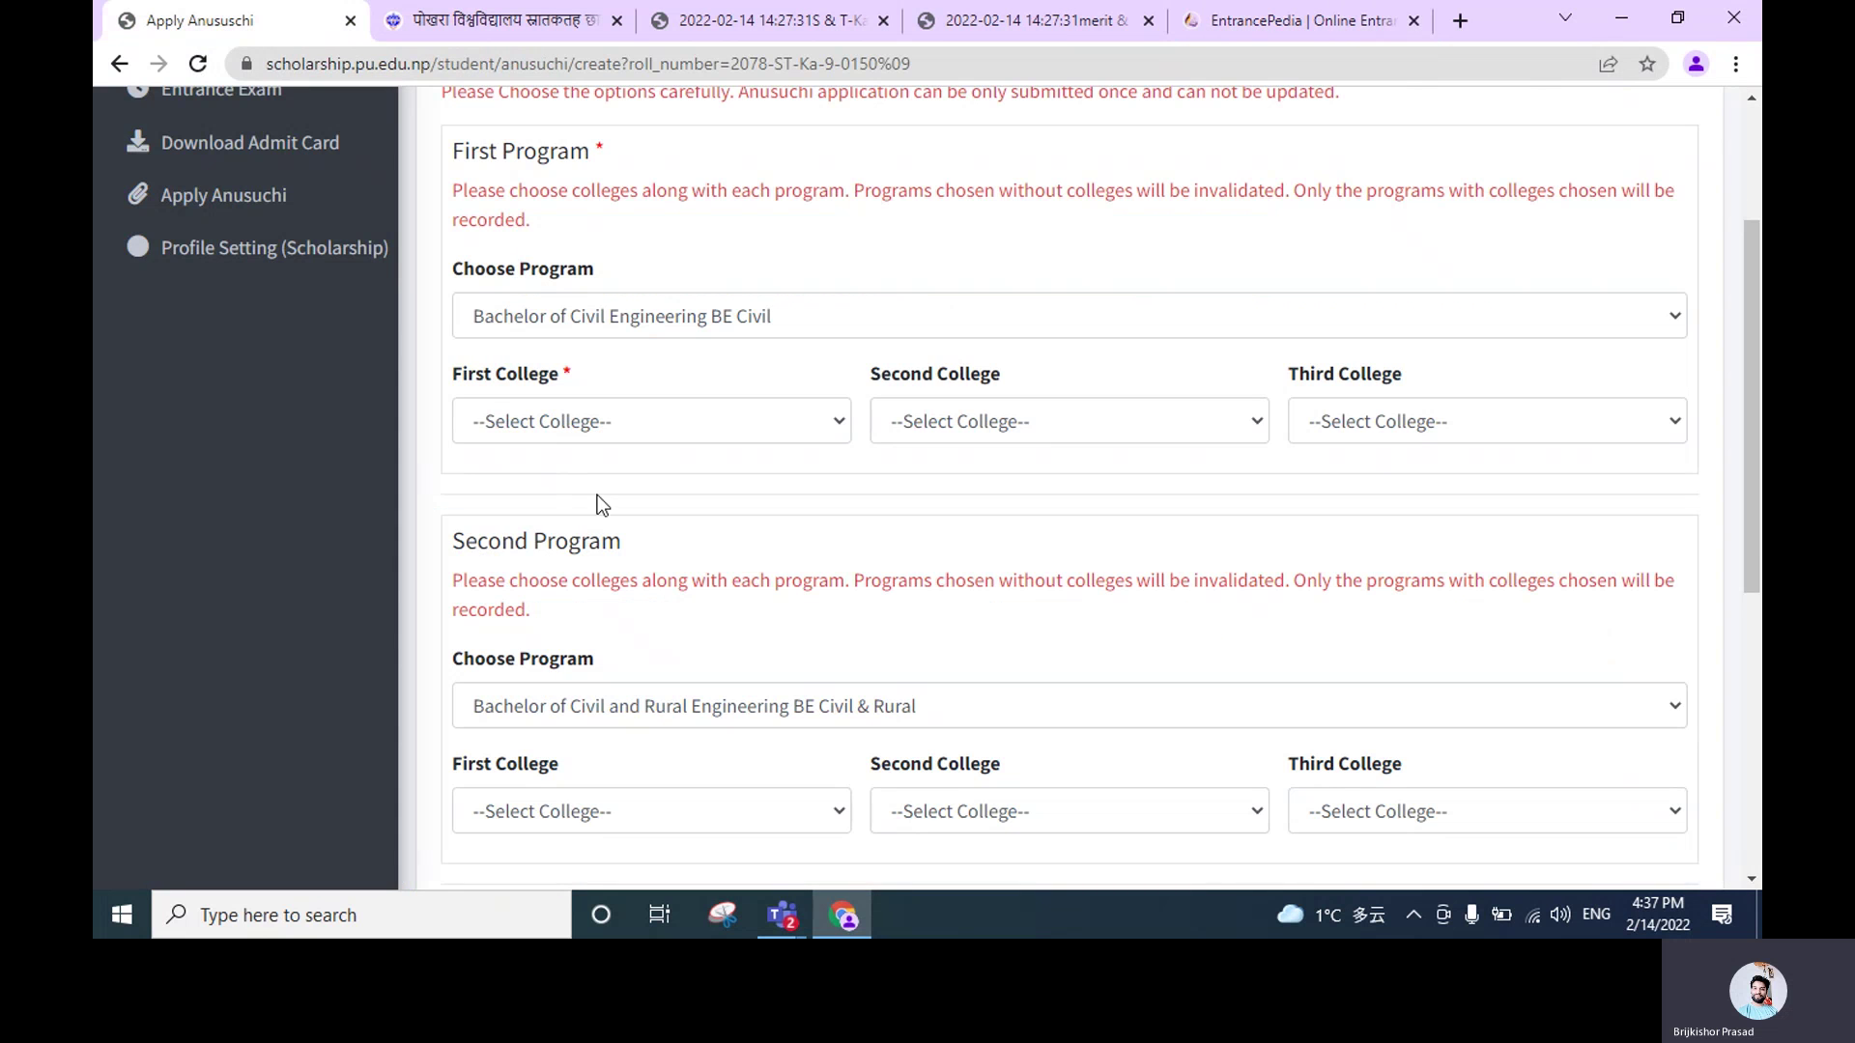
click(715, 421)
scroll(654, 624, down, 2)
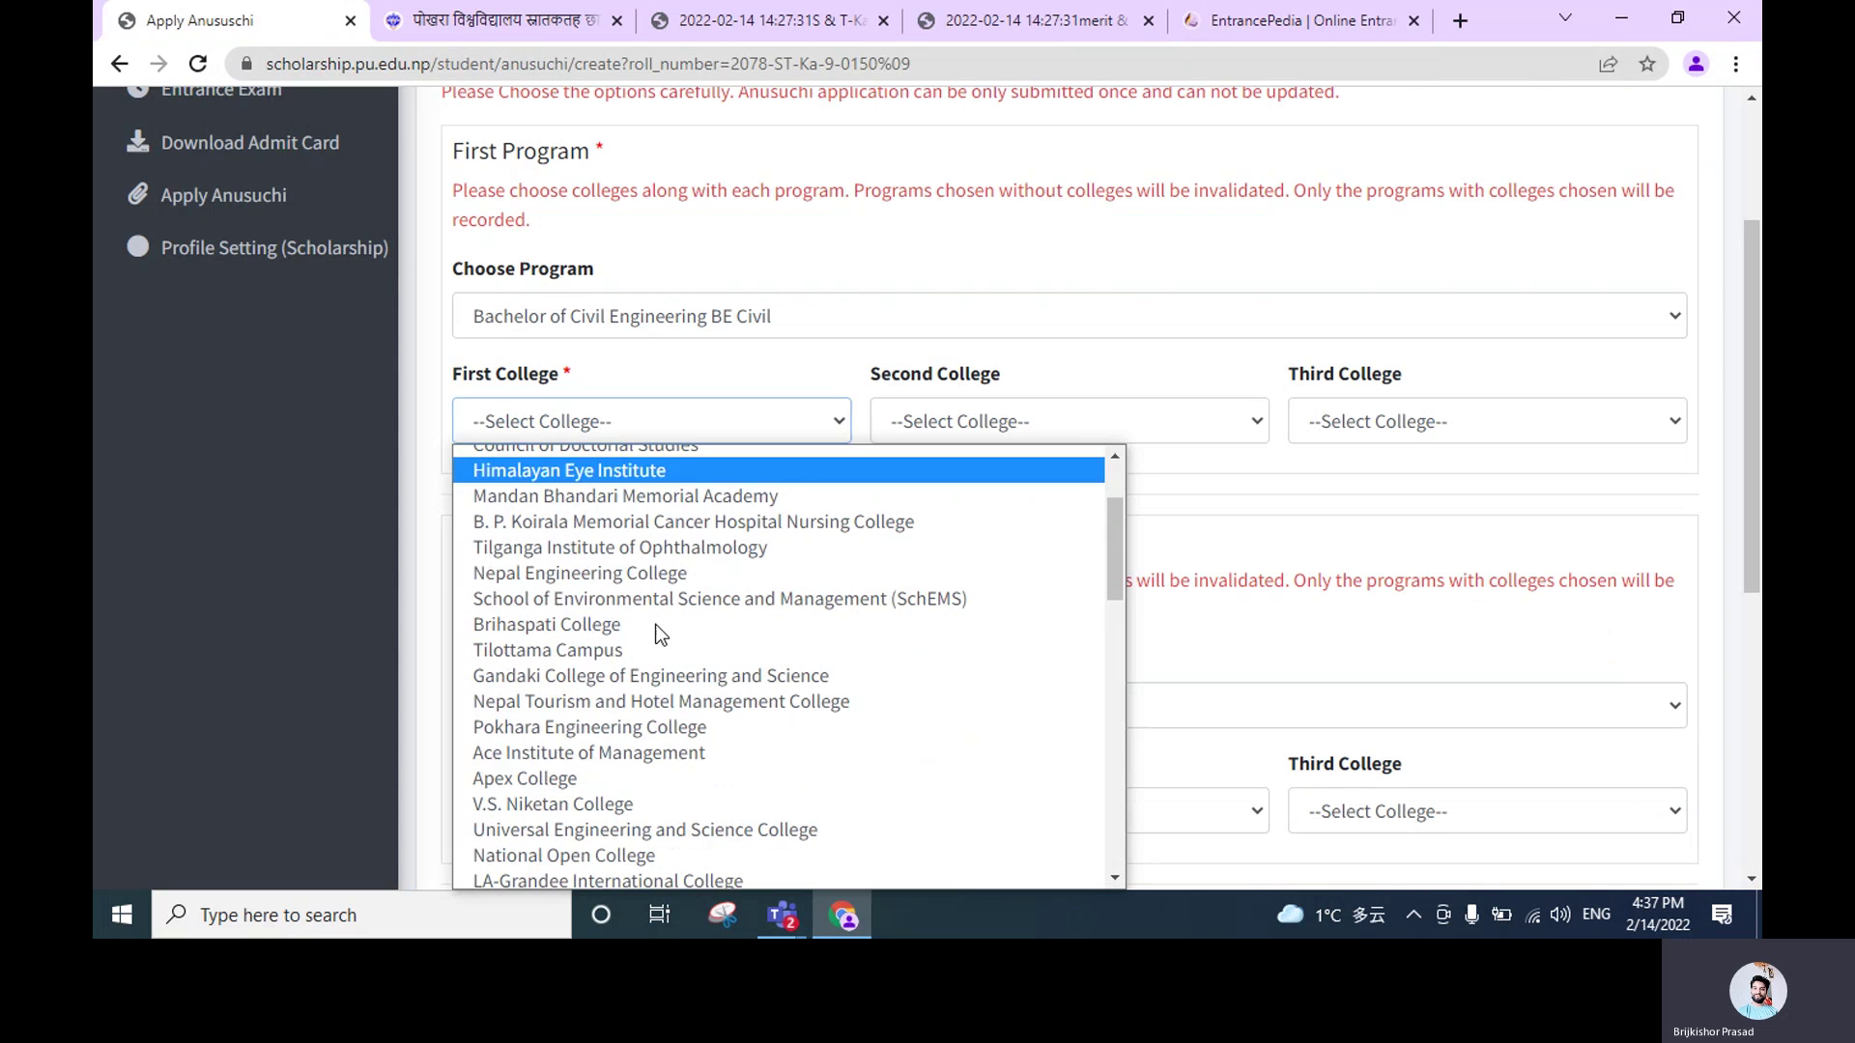
scroll(650, 550, down, 5)
scroll(649, 551, down, 5)
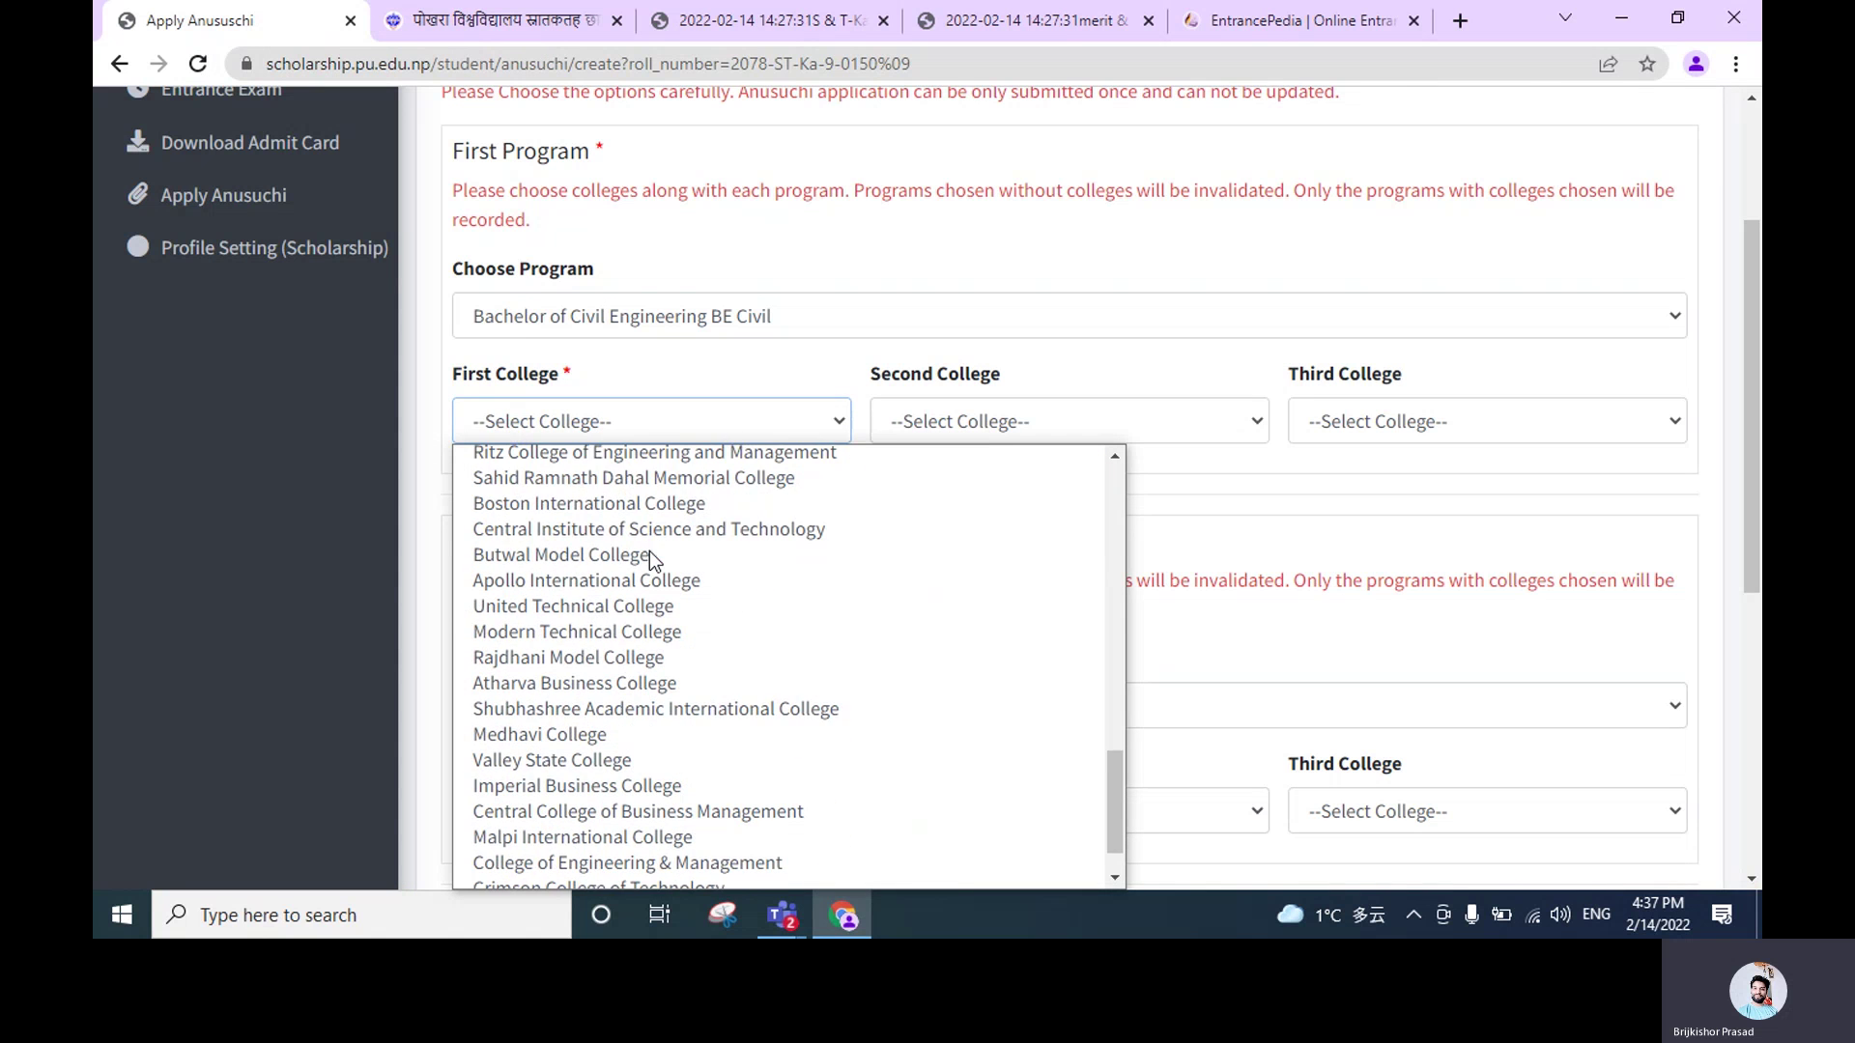
scroll(649, 551, down, 1)
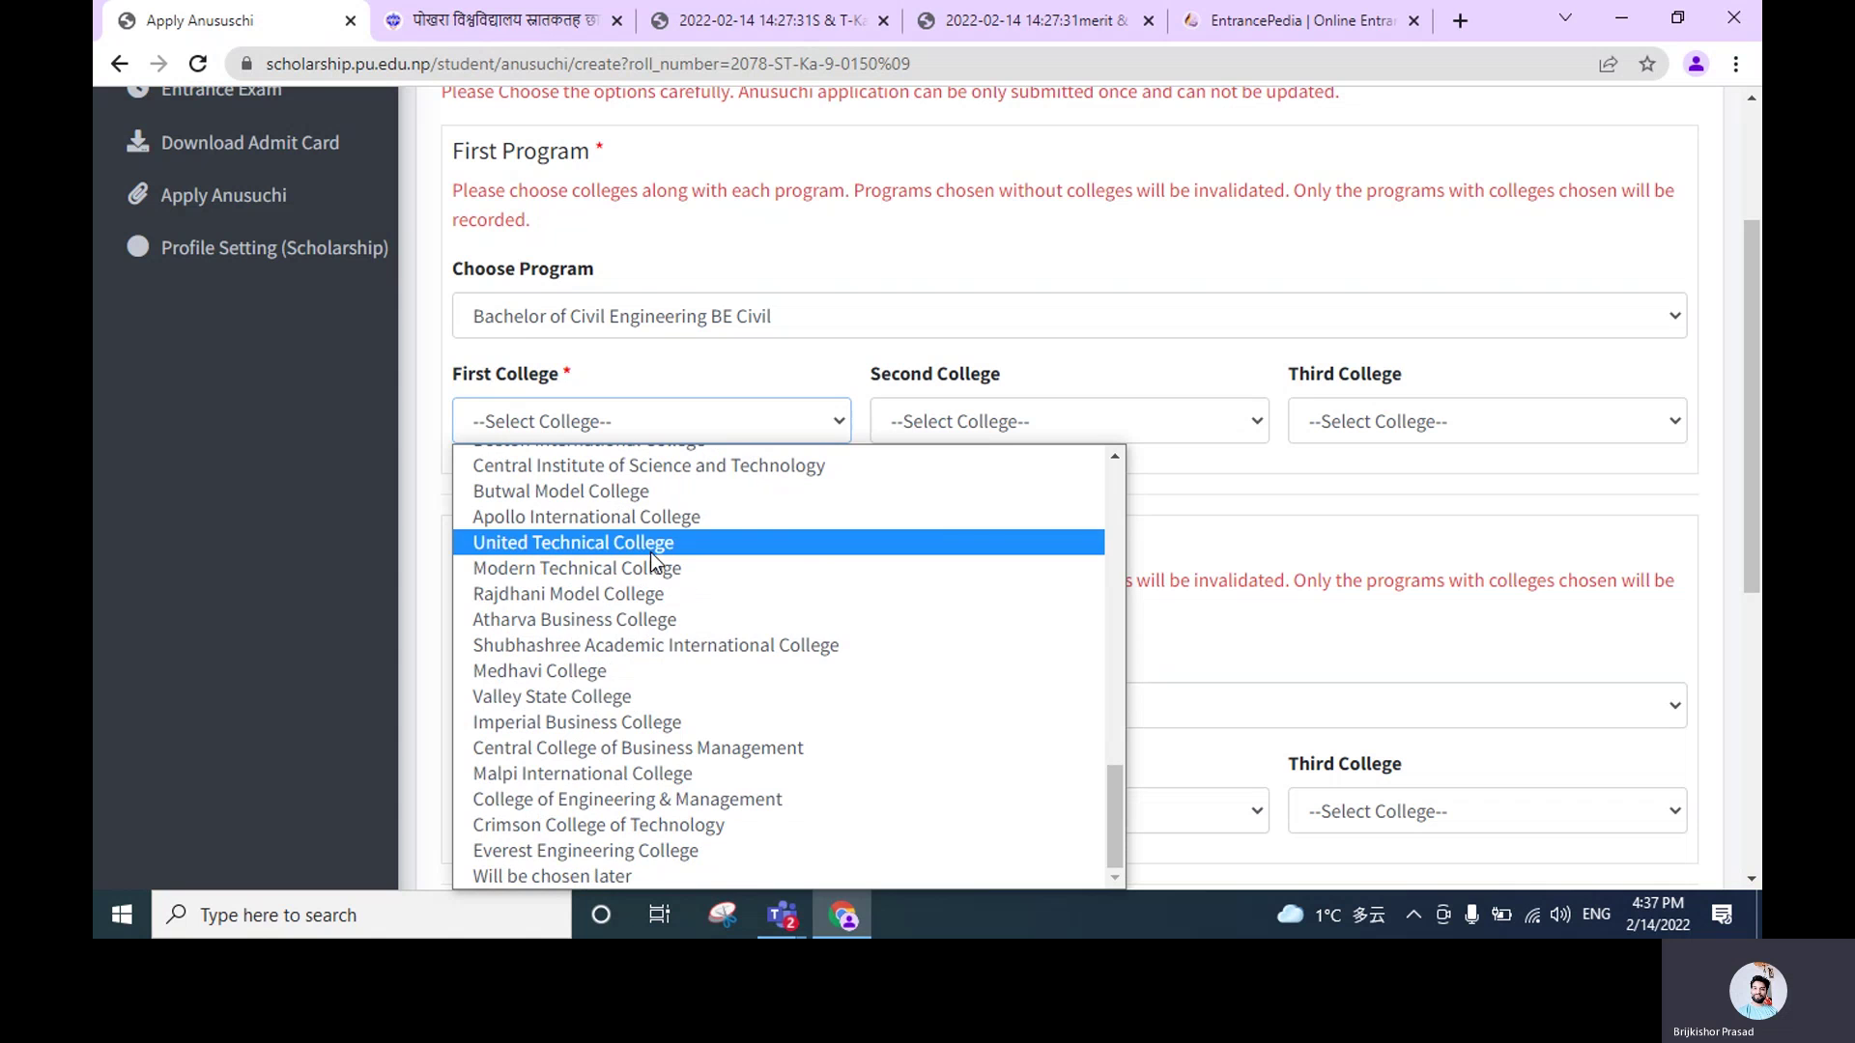
scroll(591, 590, up, 15)
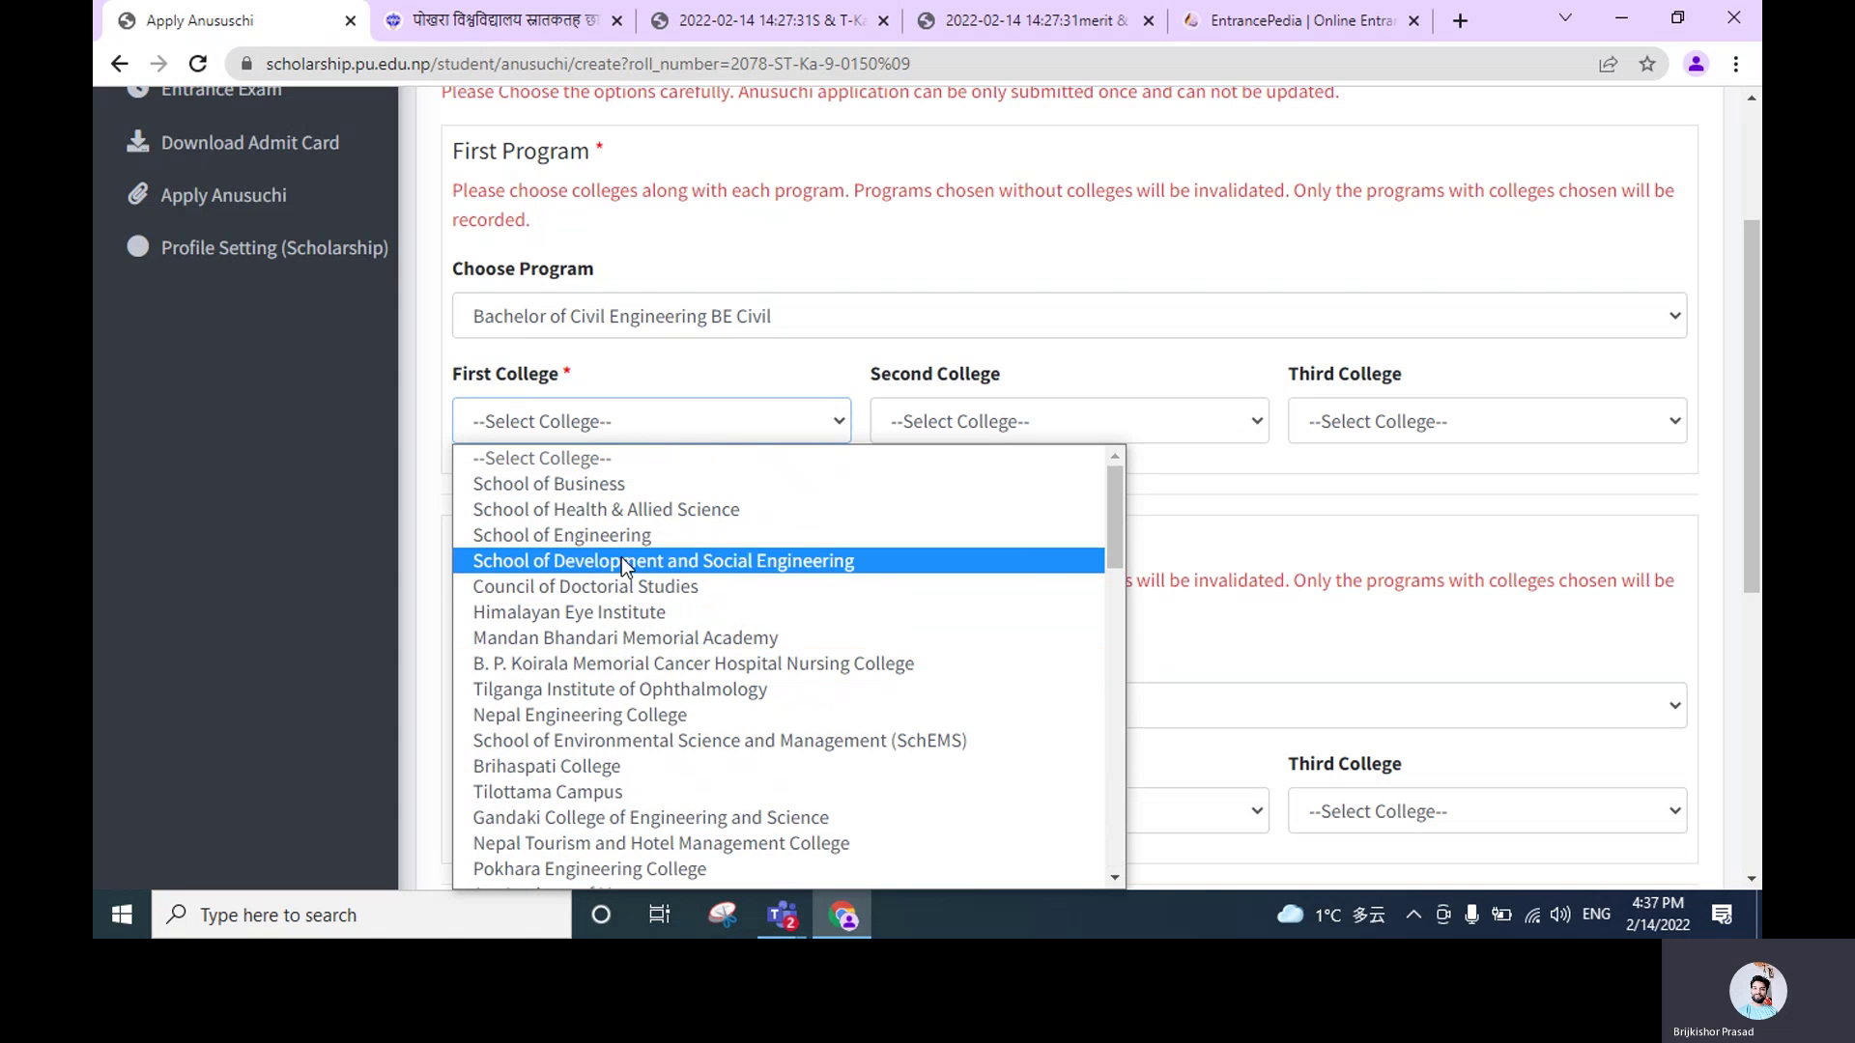
key(m)
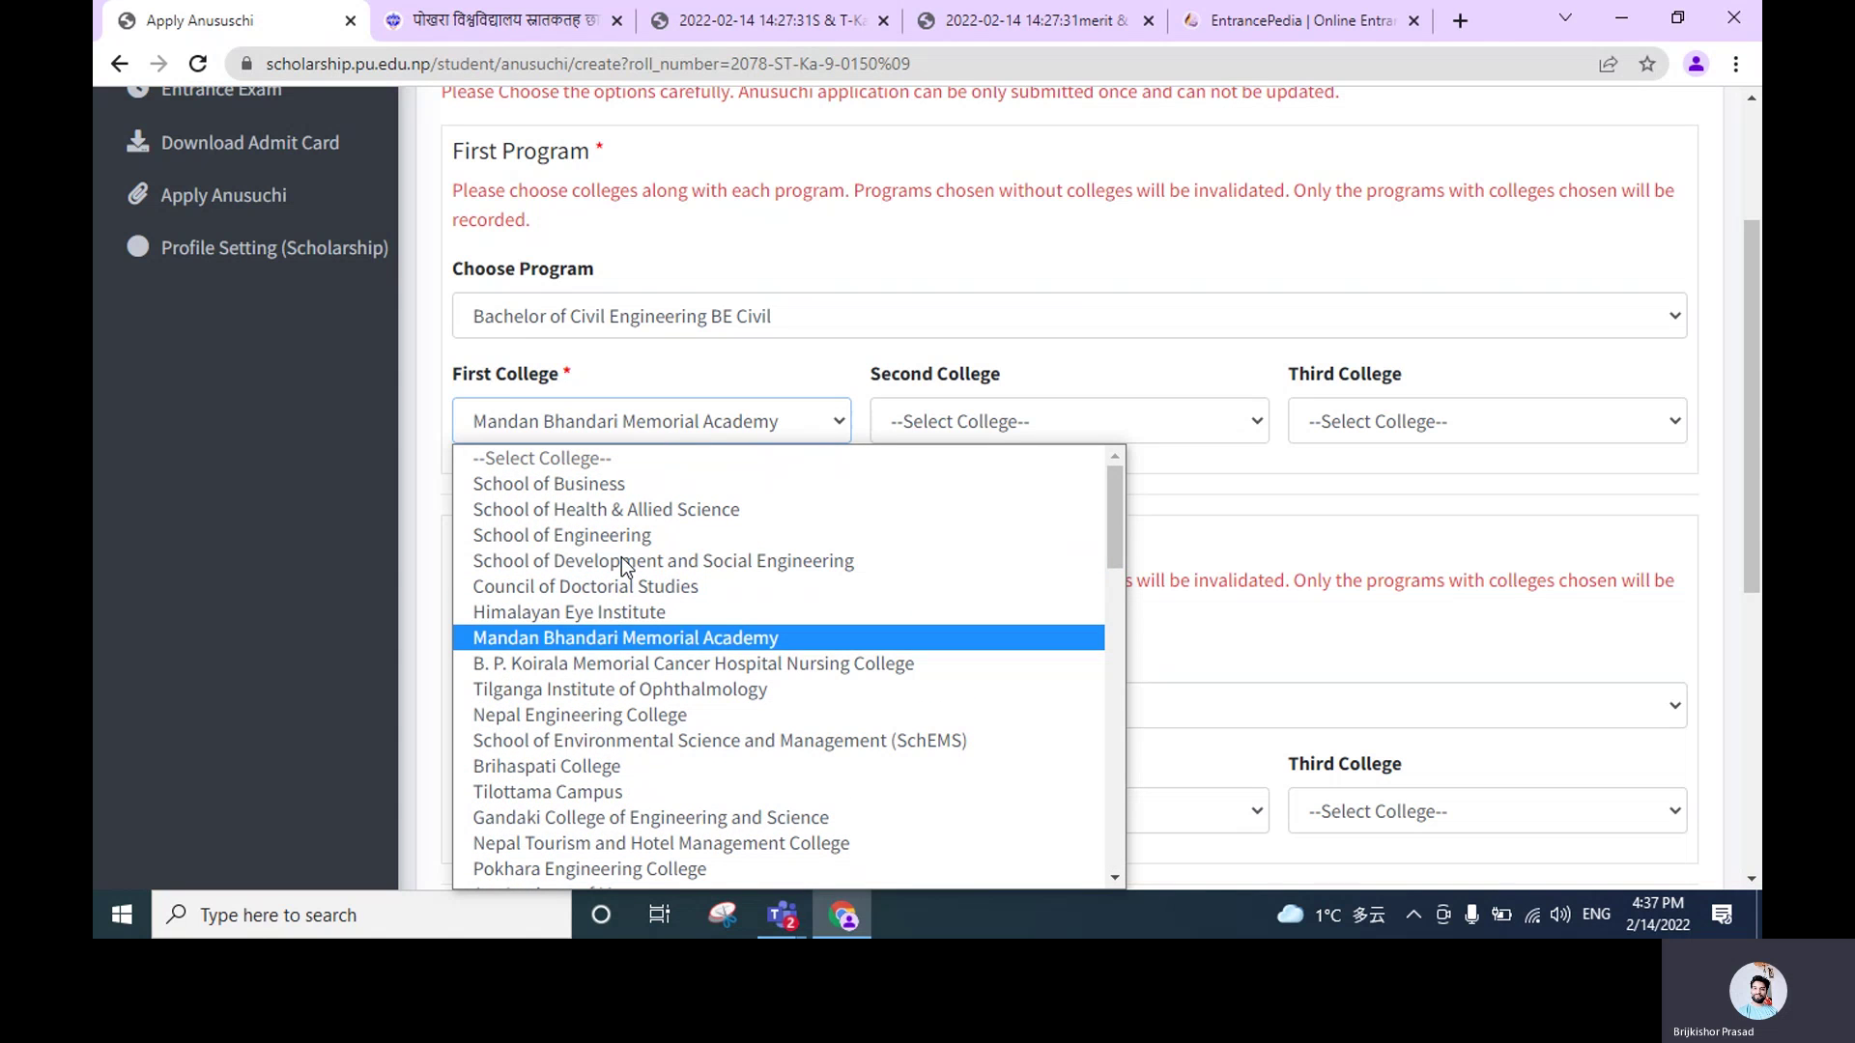
click(566, 638)
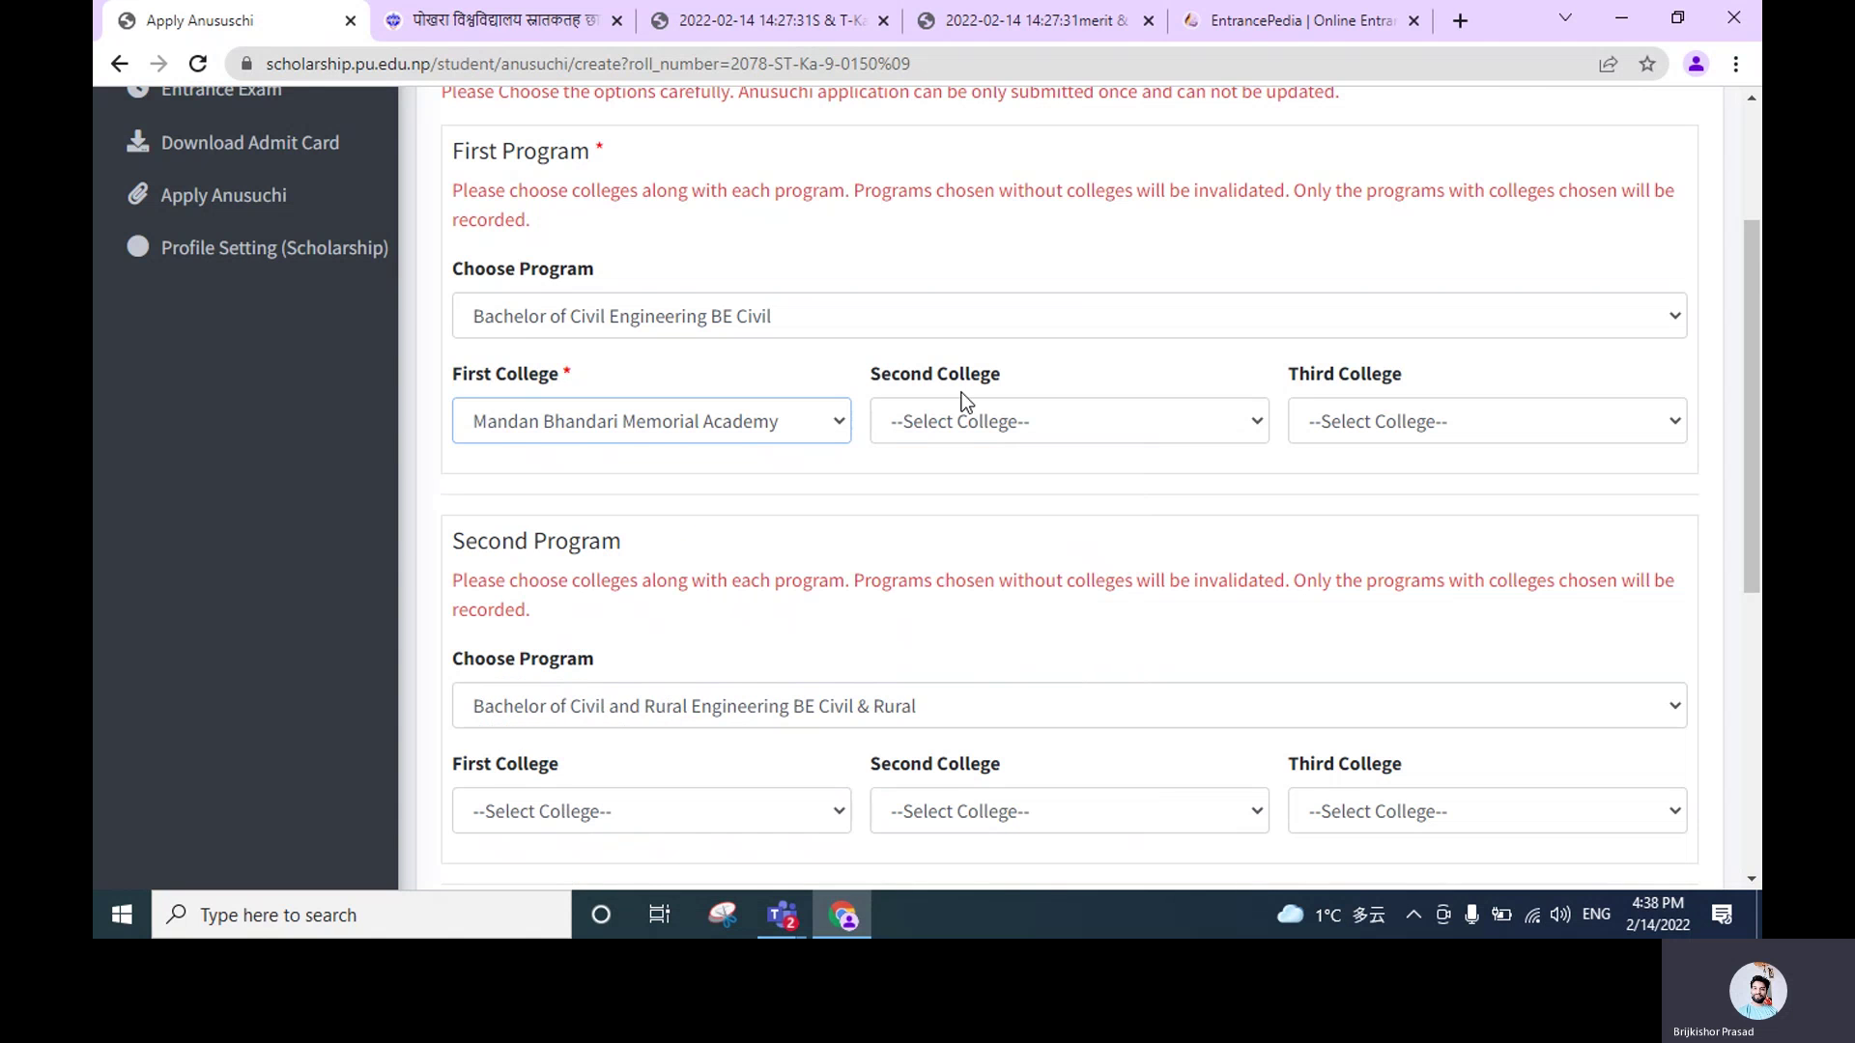
Check the predicted college list again and choose United Technical College as the Second College of the first program in the Anususchi application
click(1255, 24)
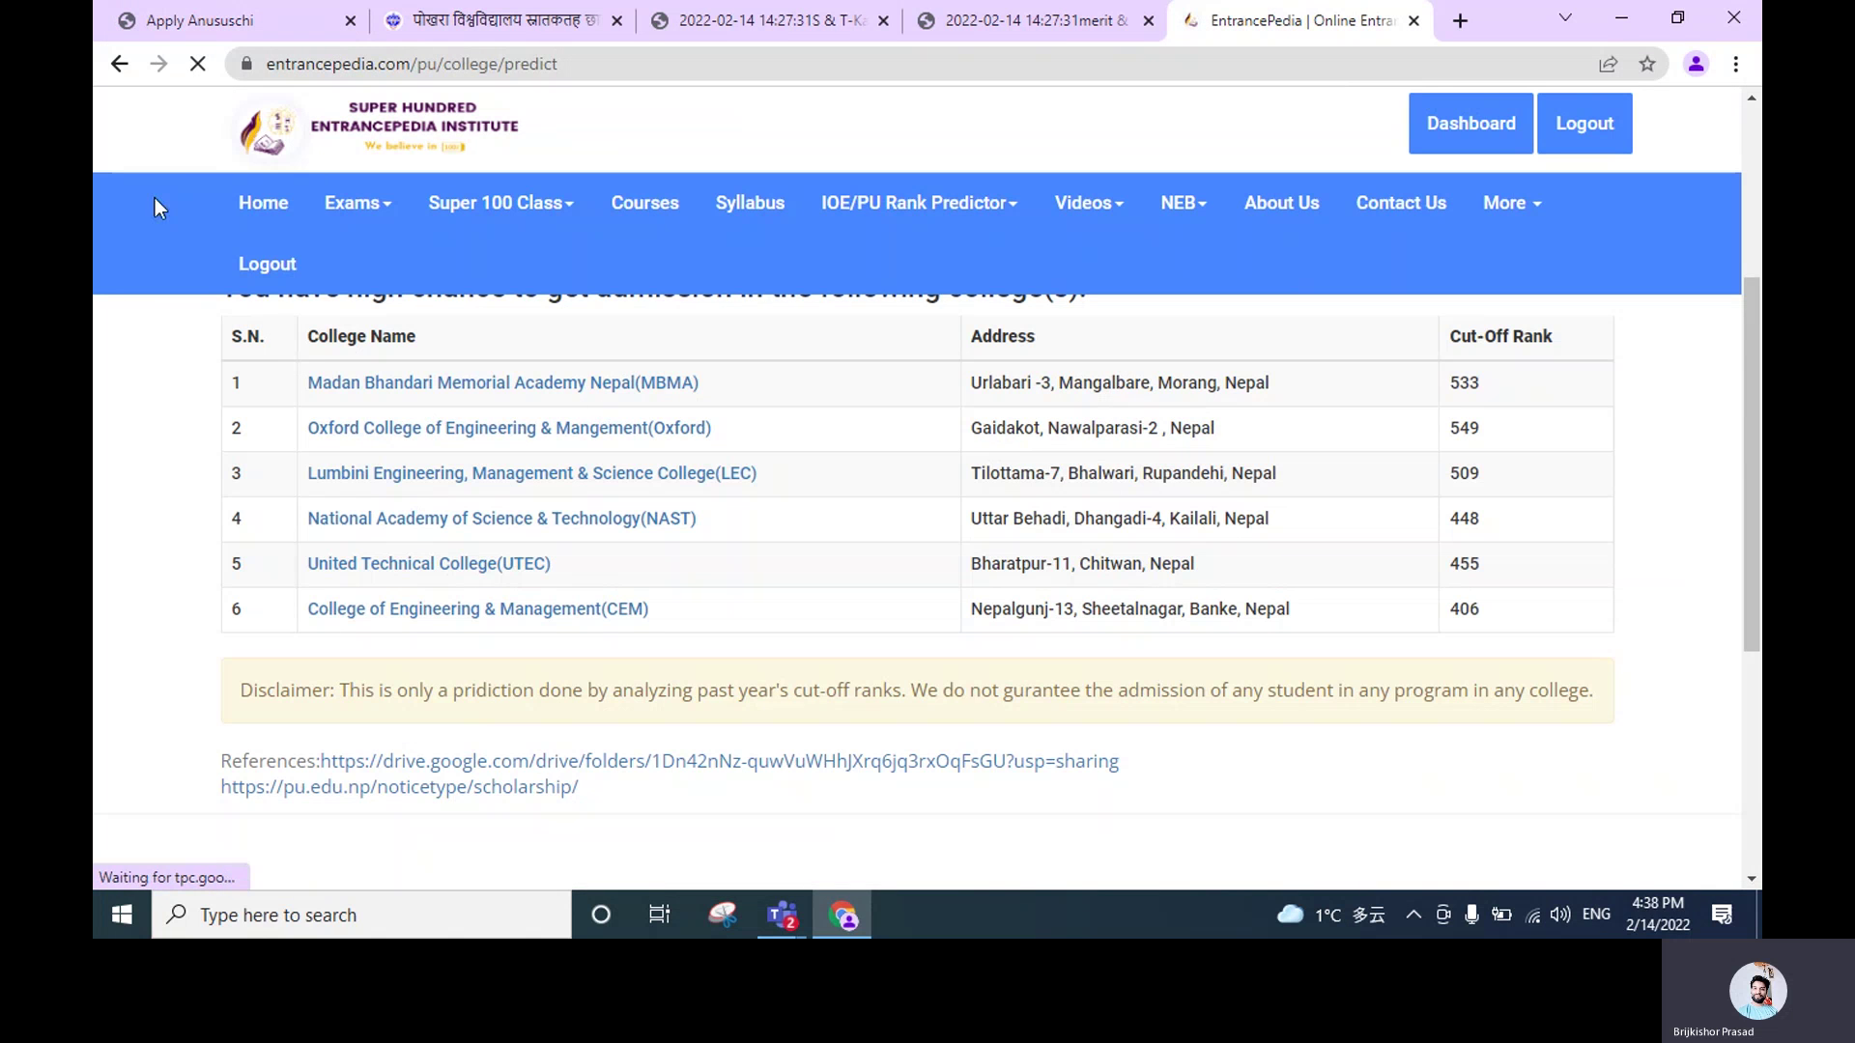
click(193, 20)
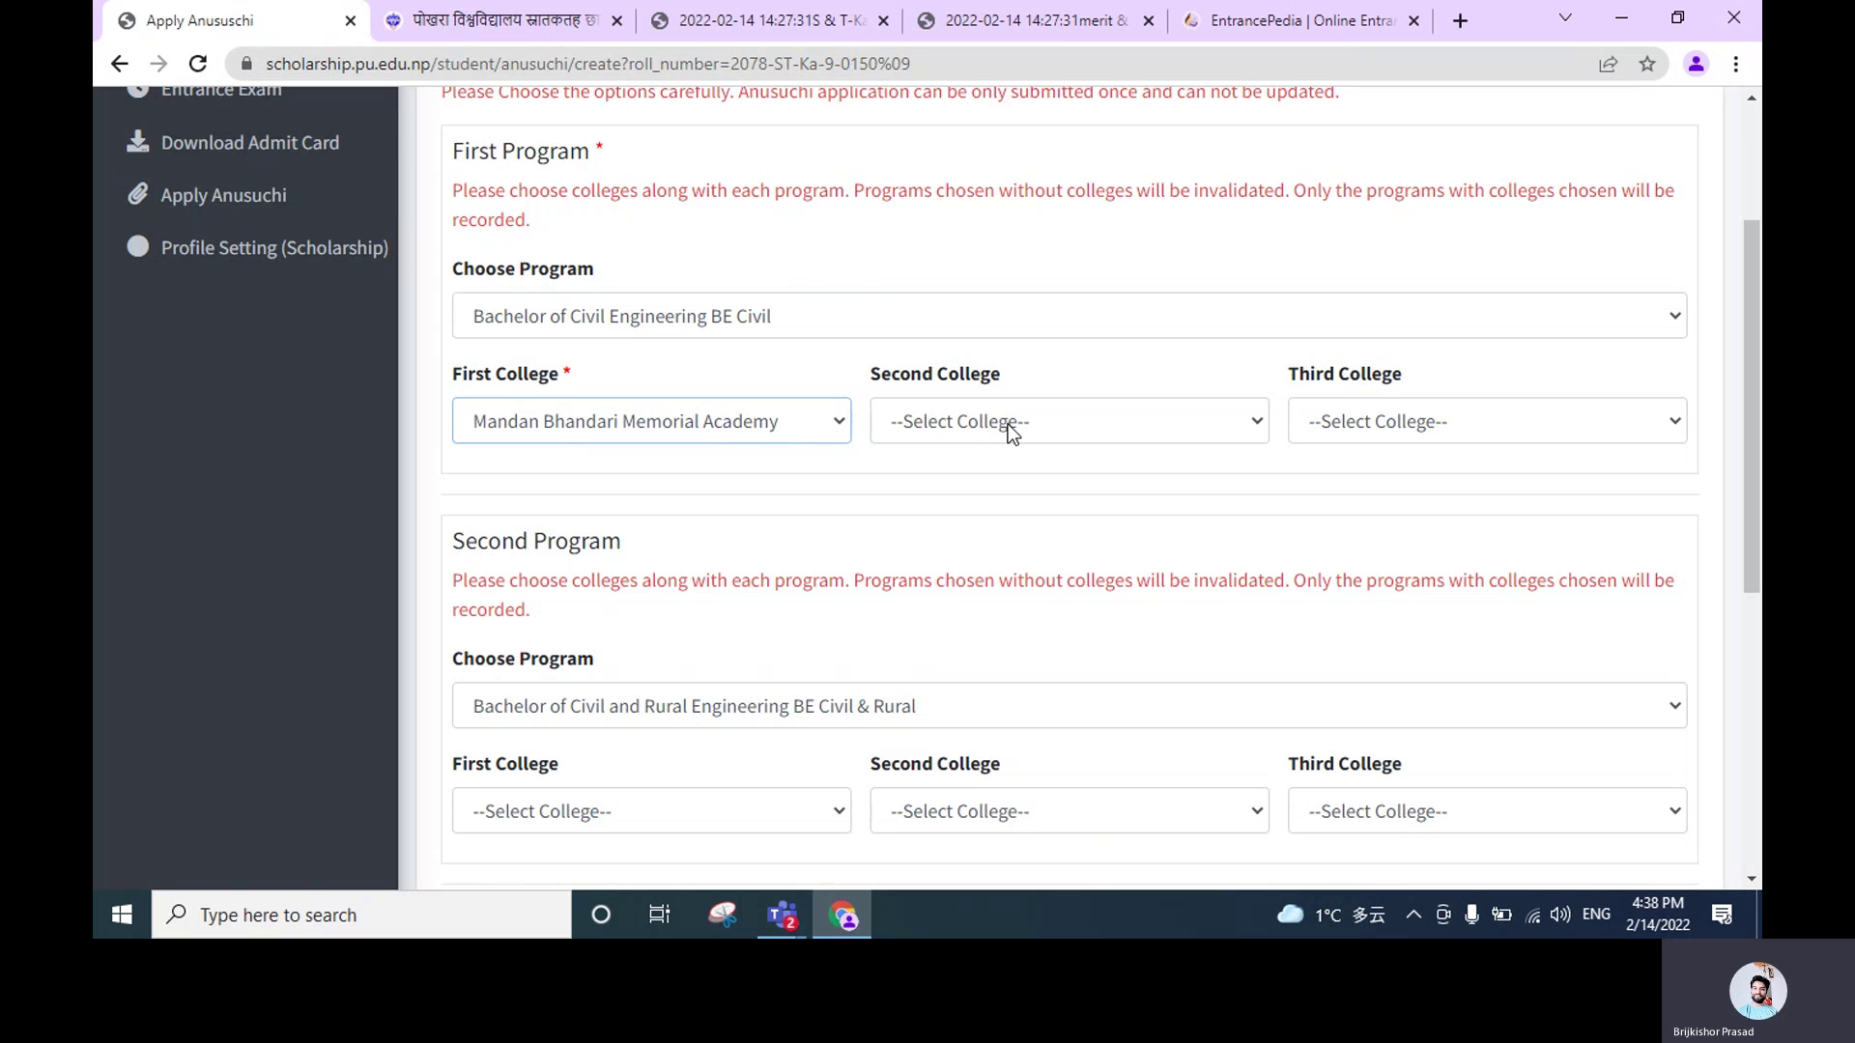
click(949, 412)
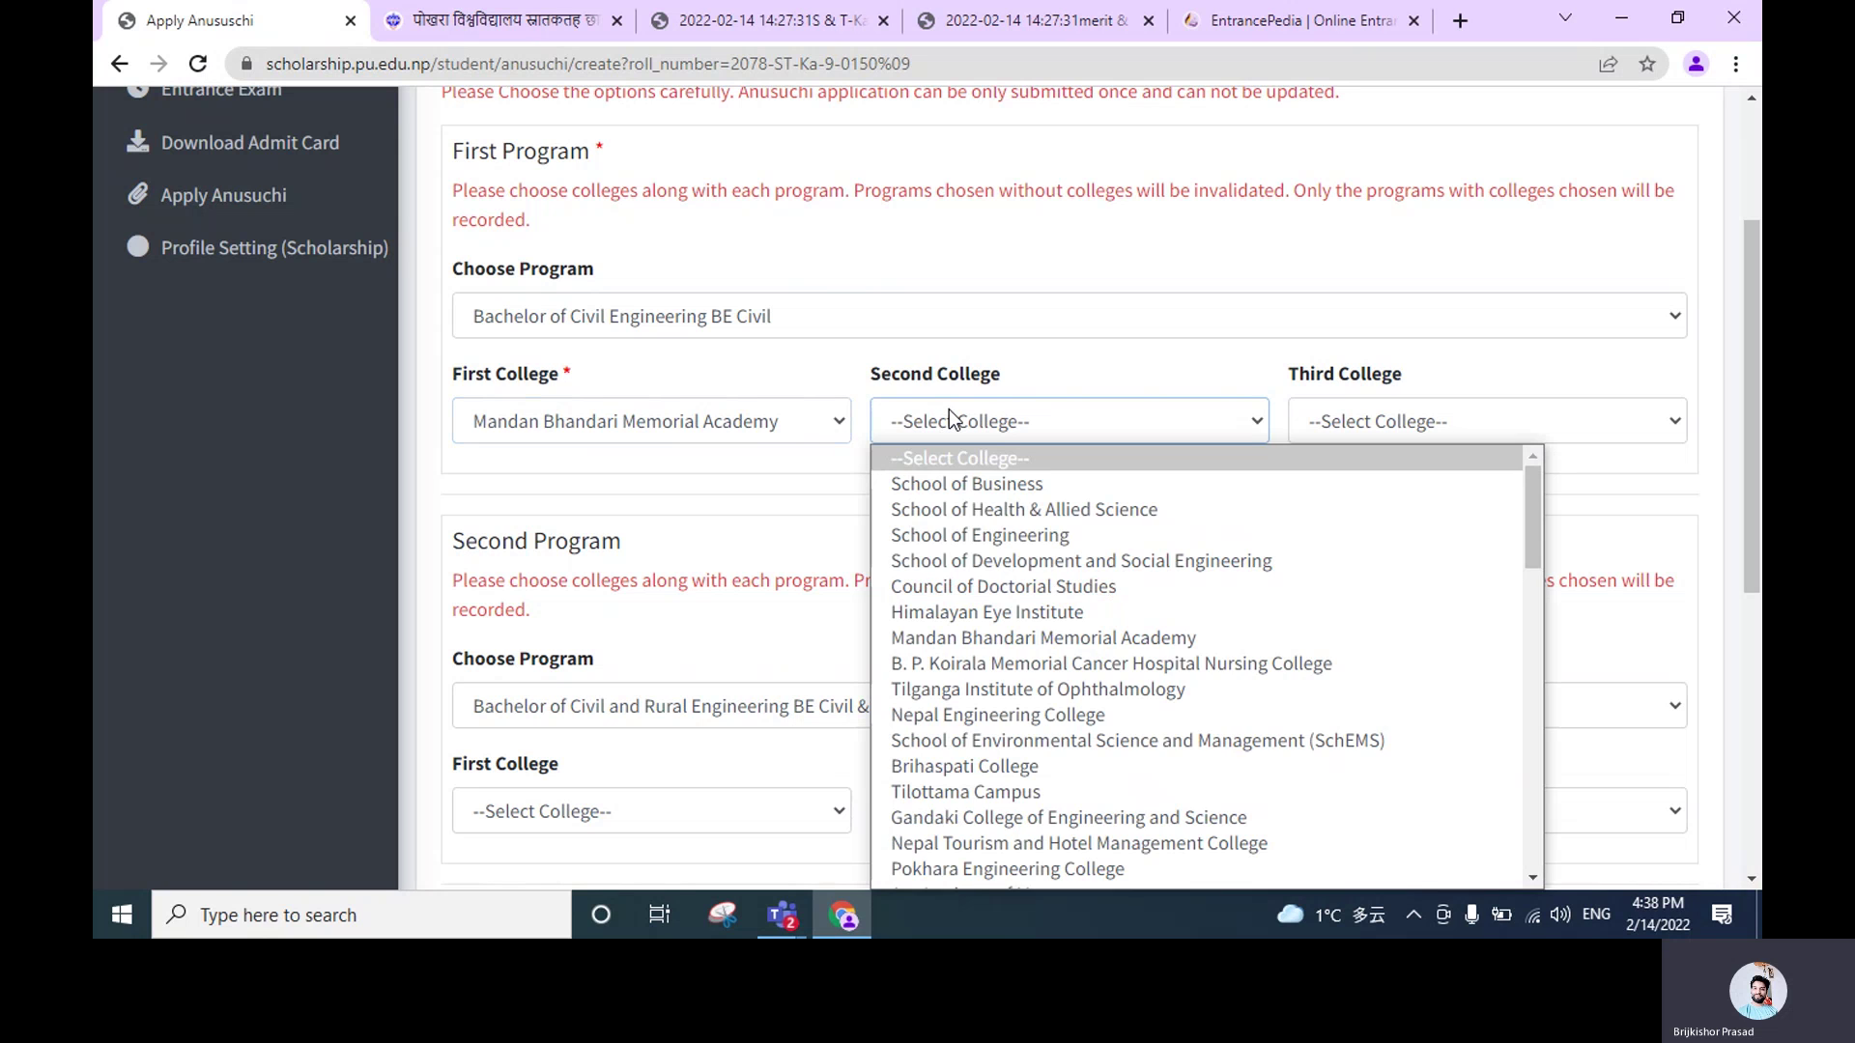
click(1265, 19)
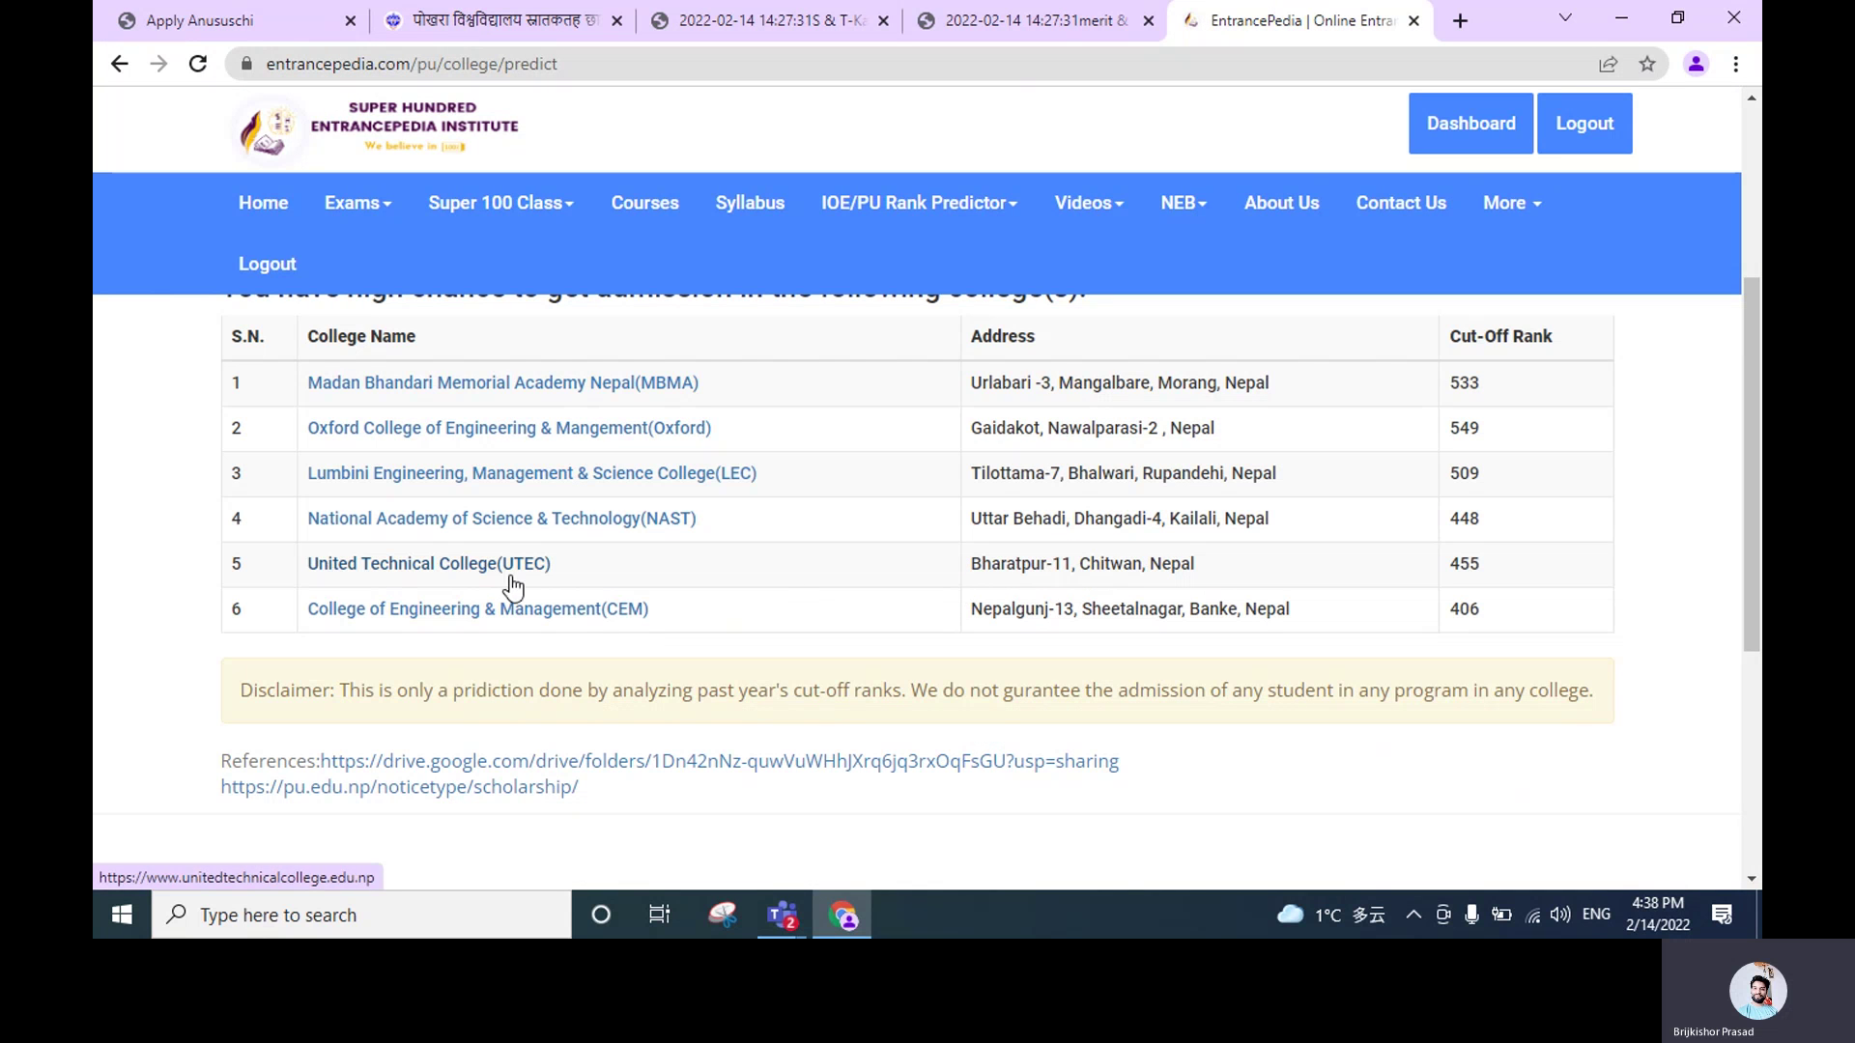
click(232, 17)
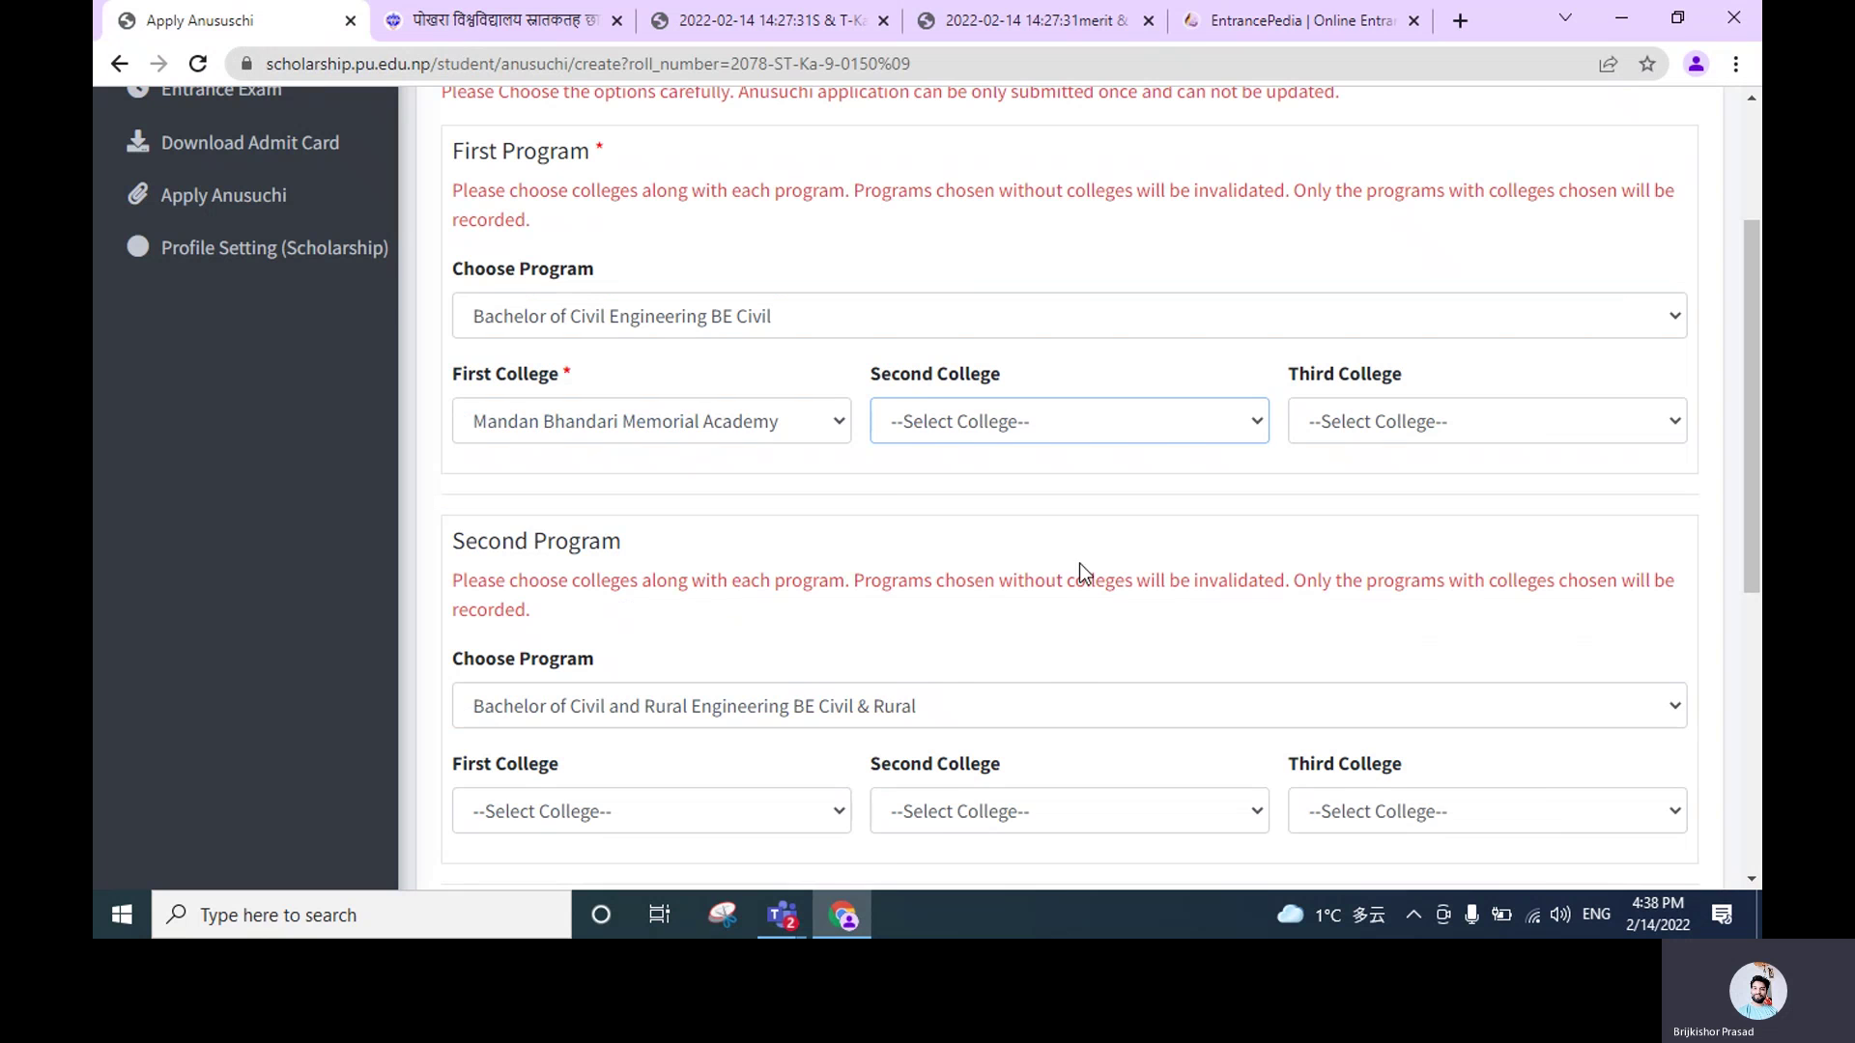
click(928, 417)
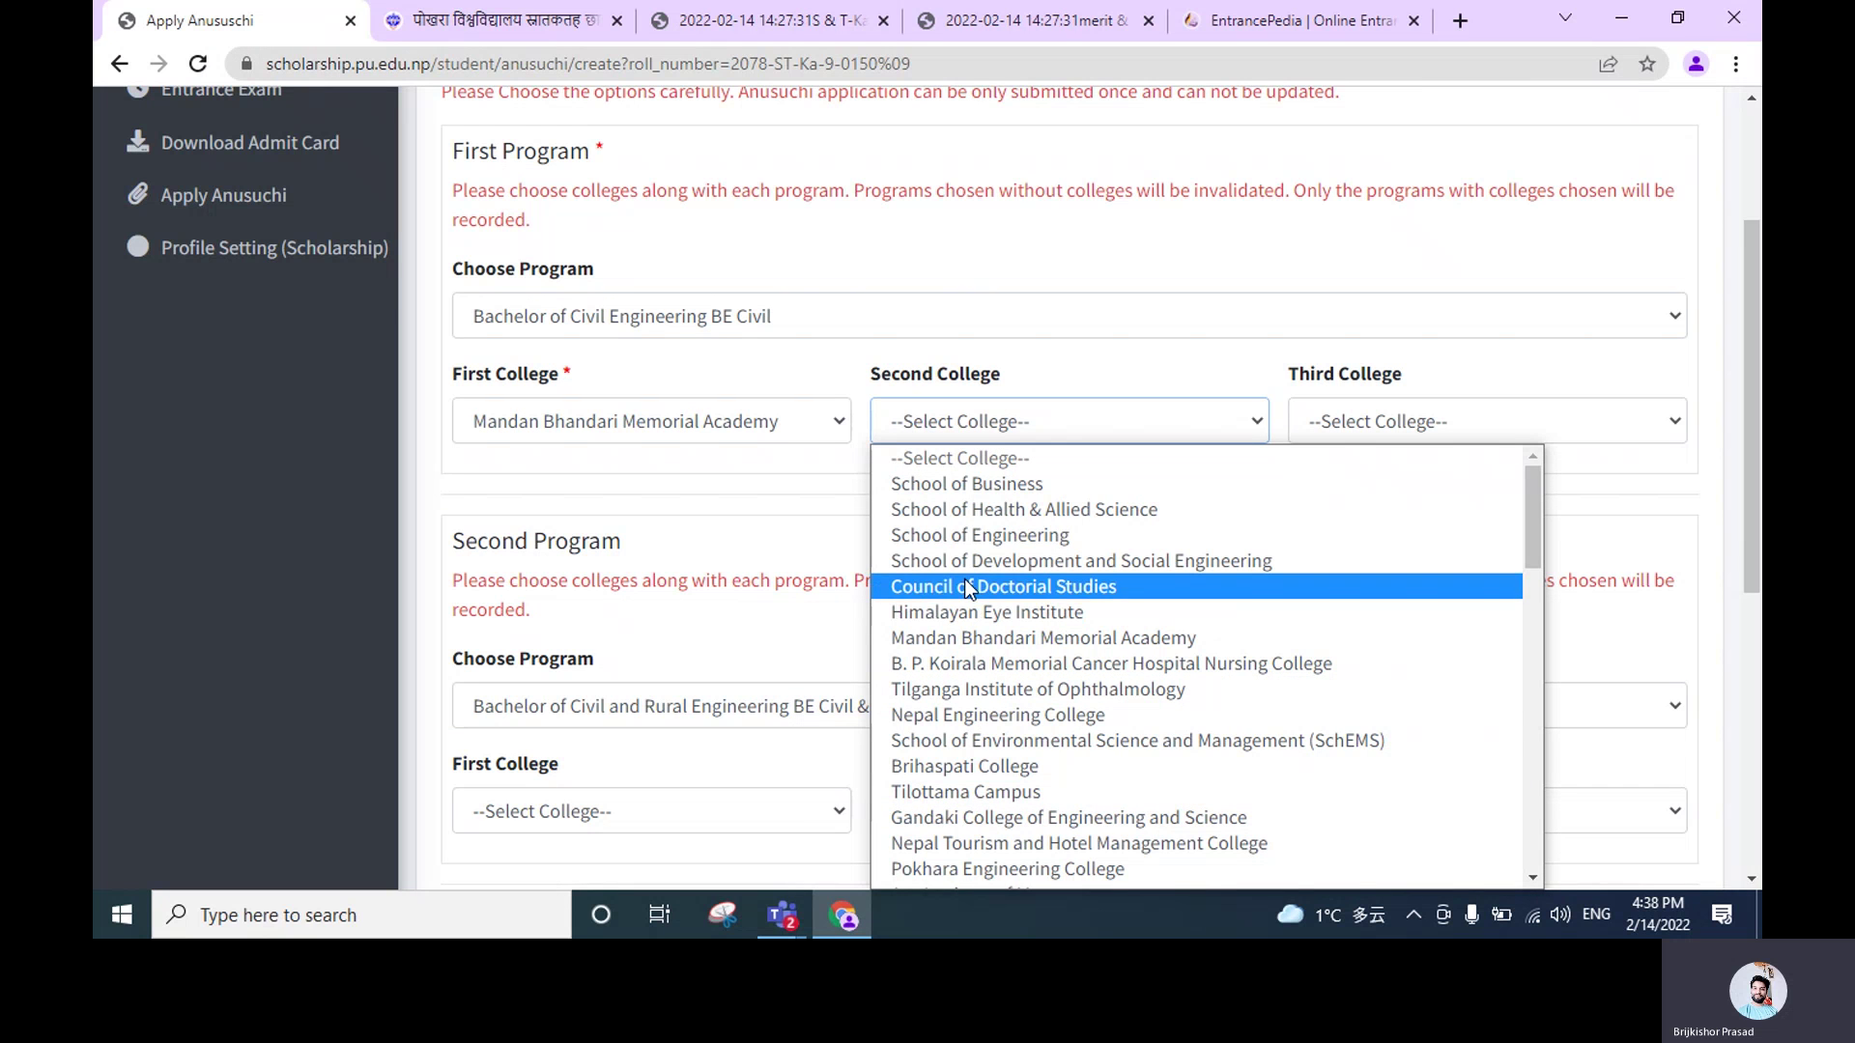
key(u)
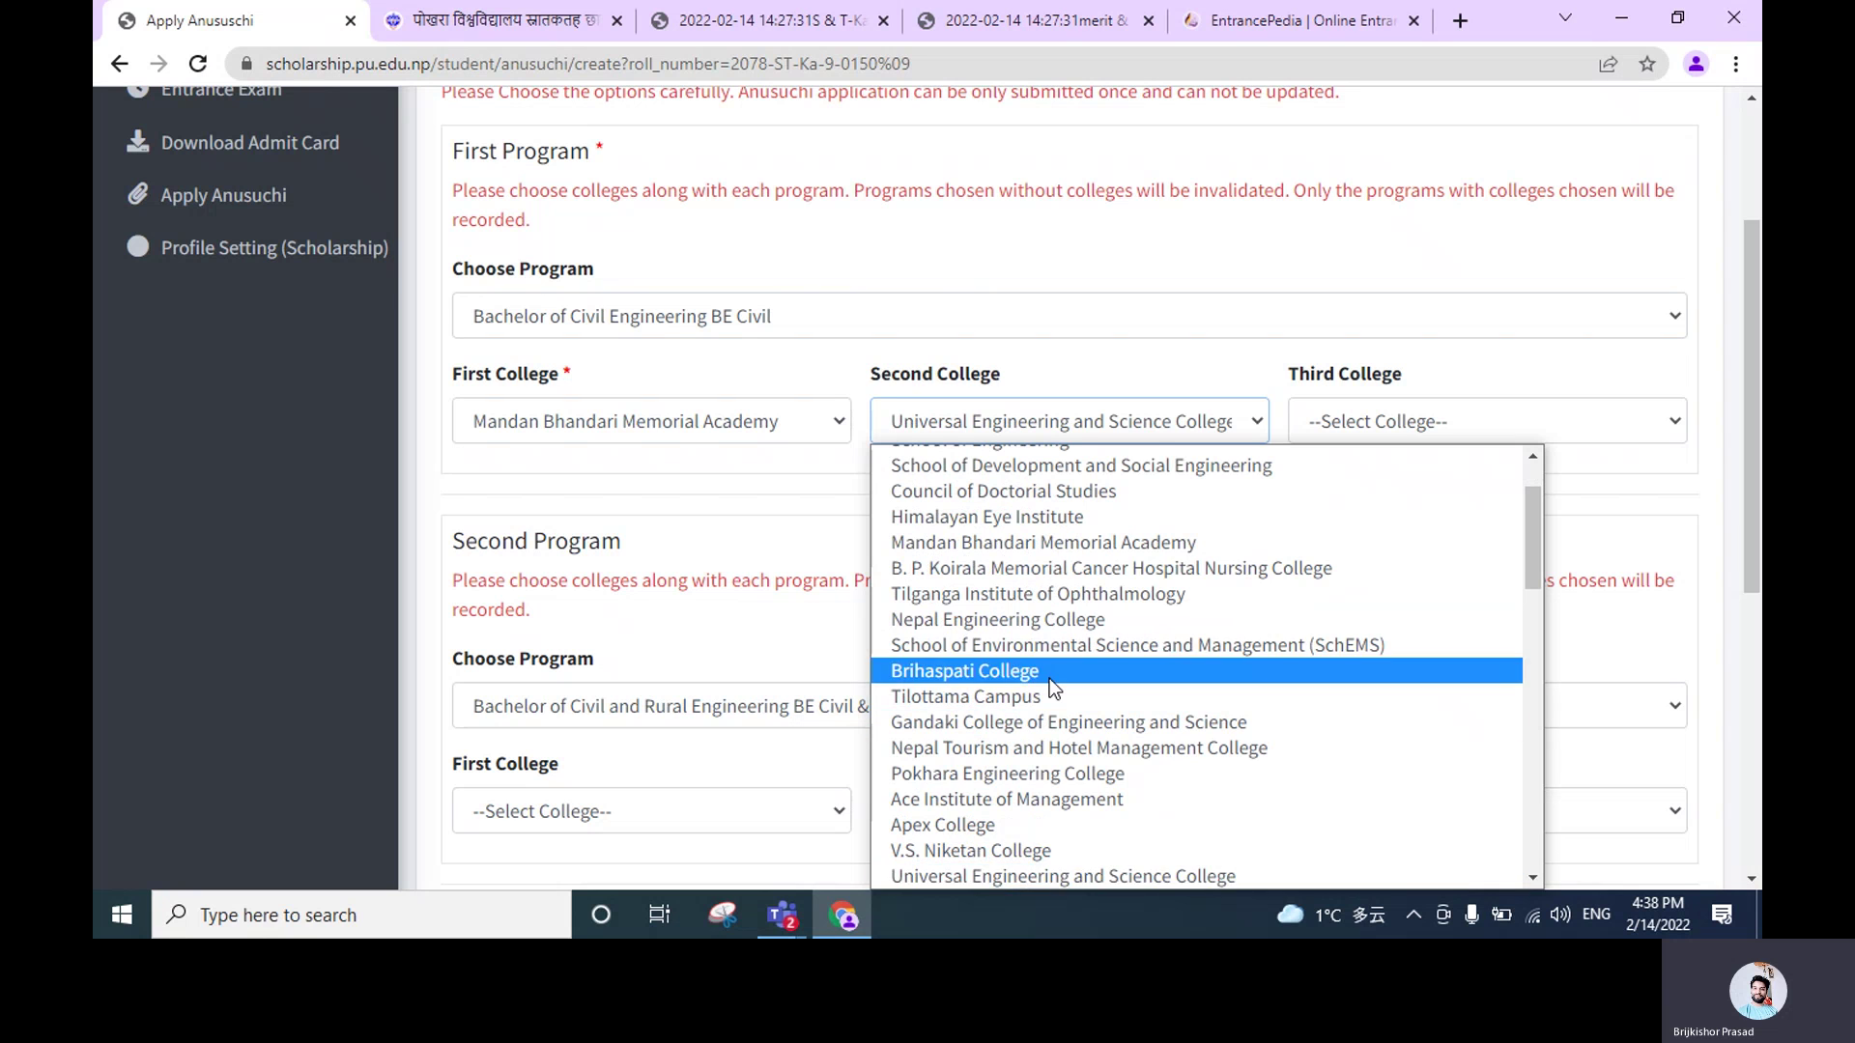
key(u)
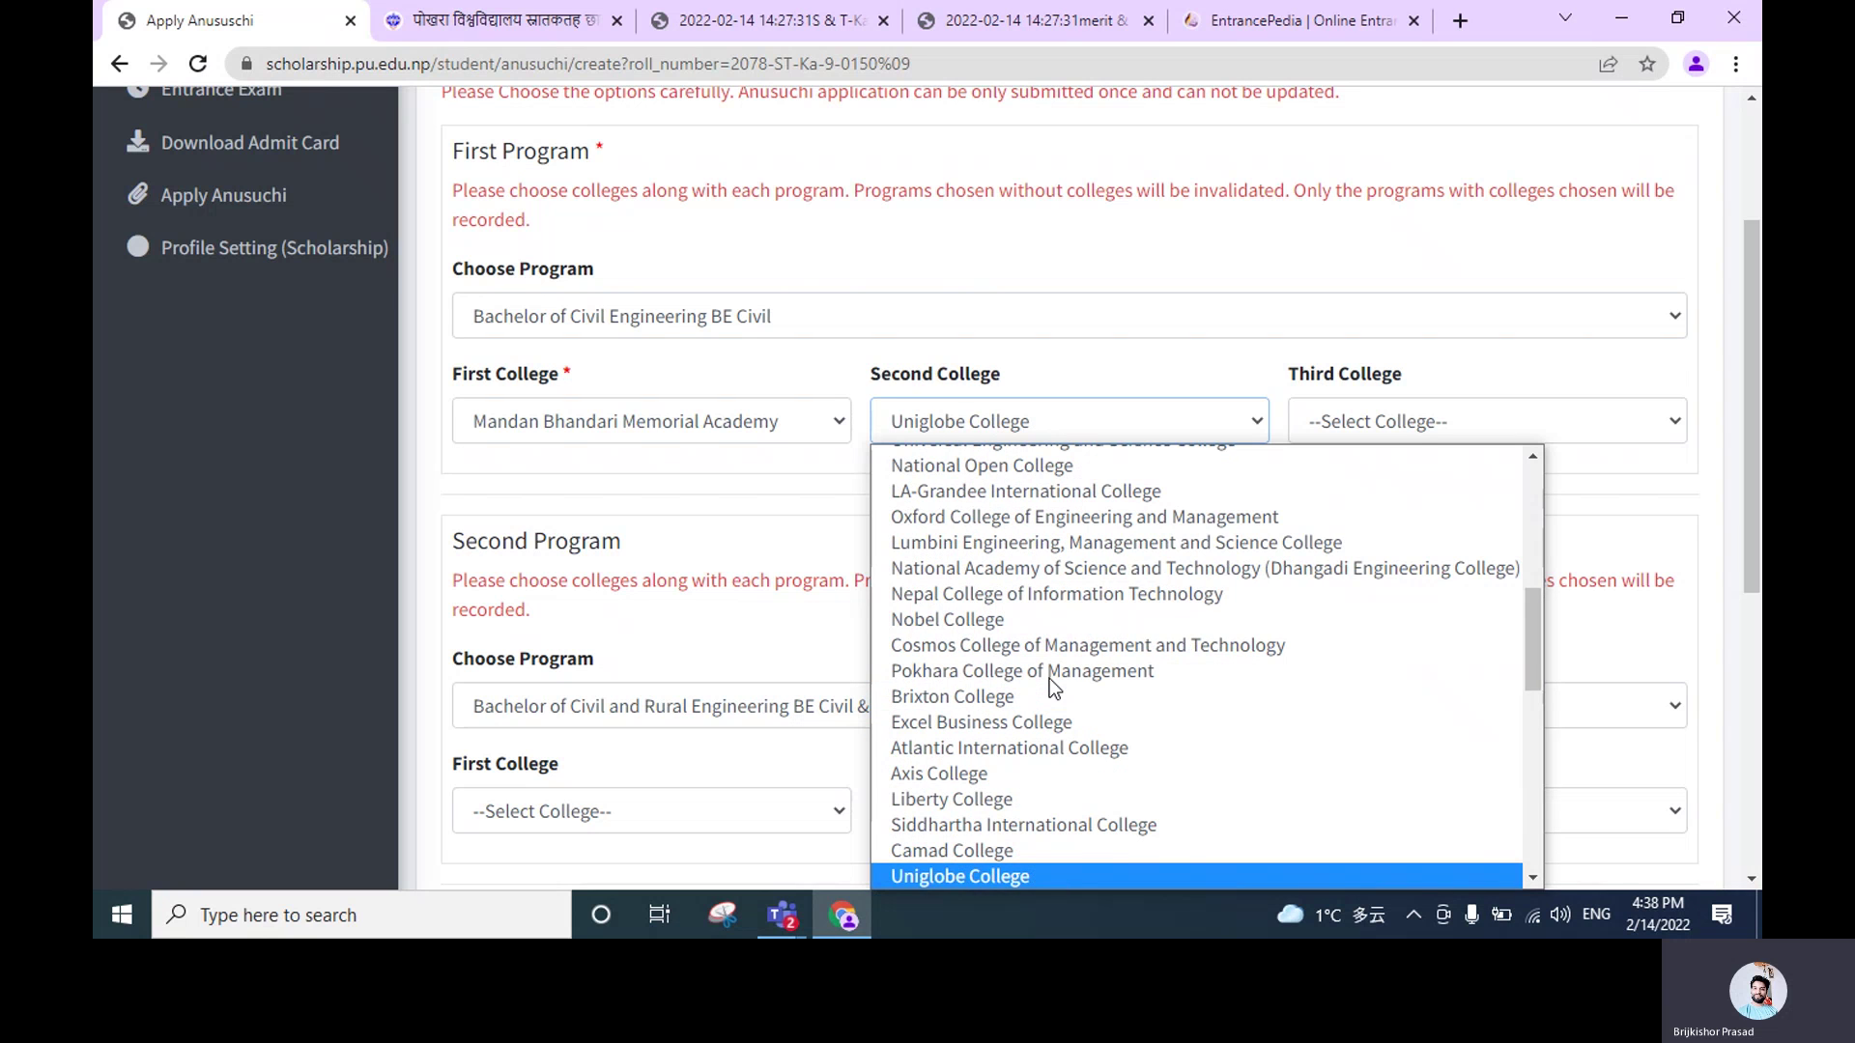
key(u)
click(994, 877)
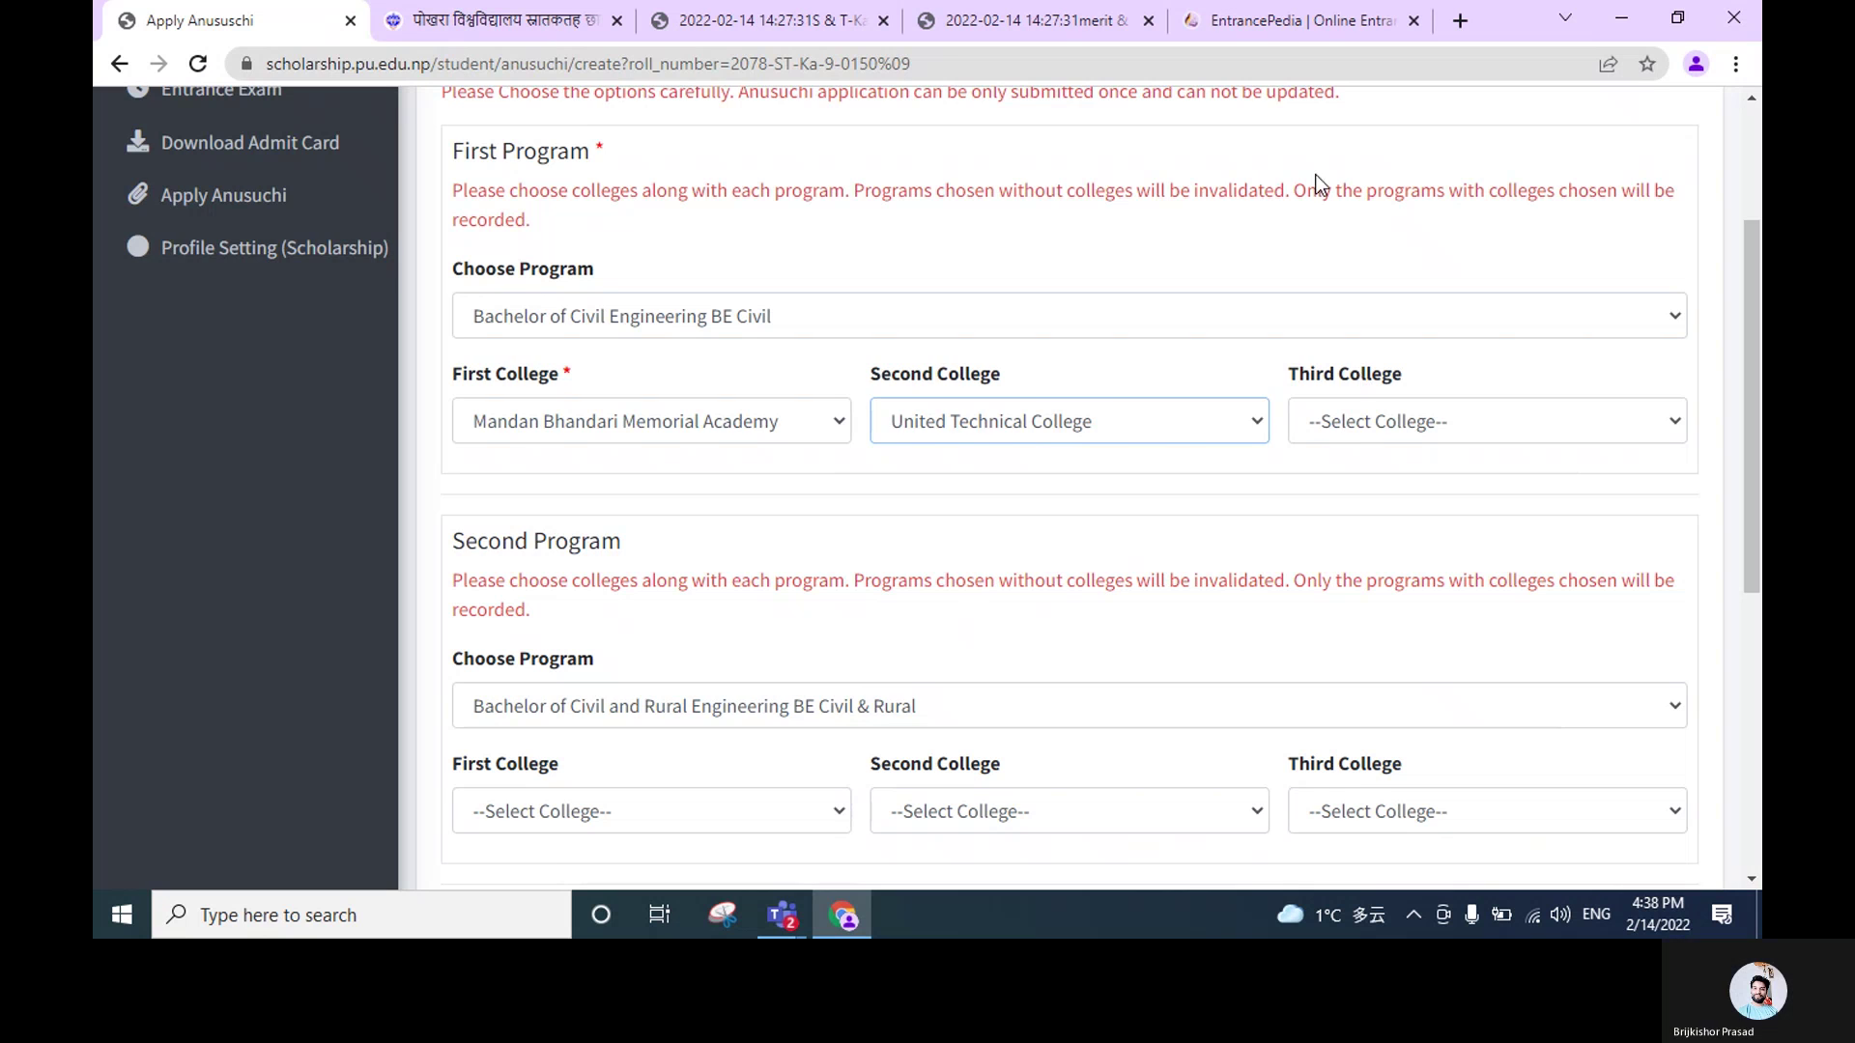
Consult the prediction results and set the first program's Third College to Lumbini Engineering, Management and Science College in the Anususchi application
click(1299, 21)
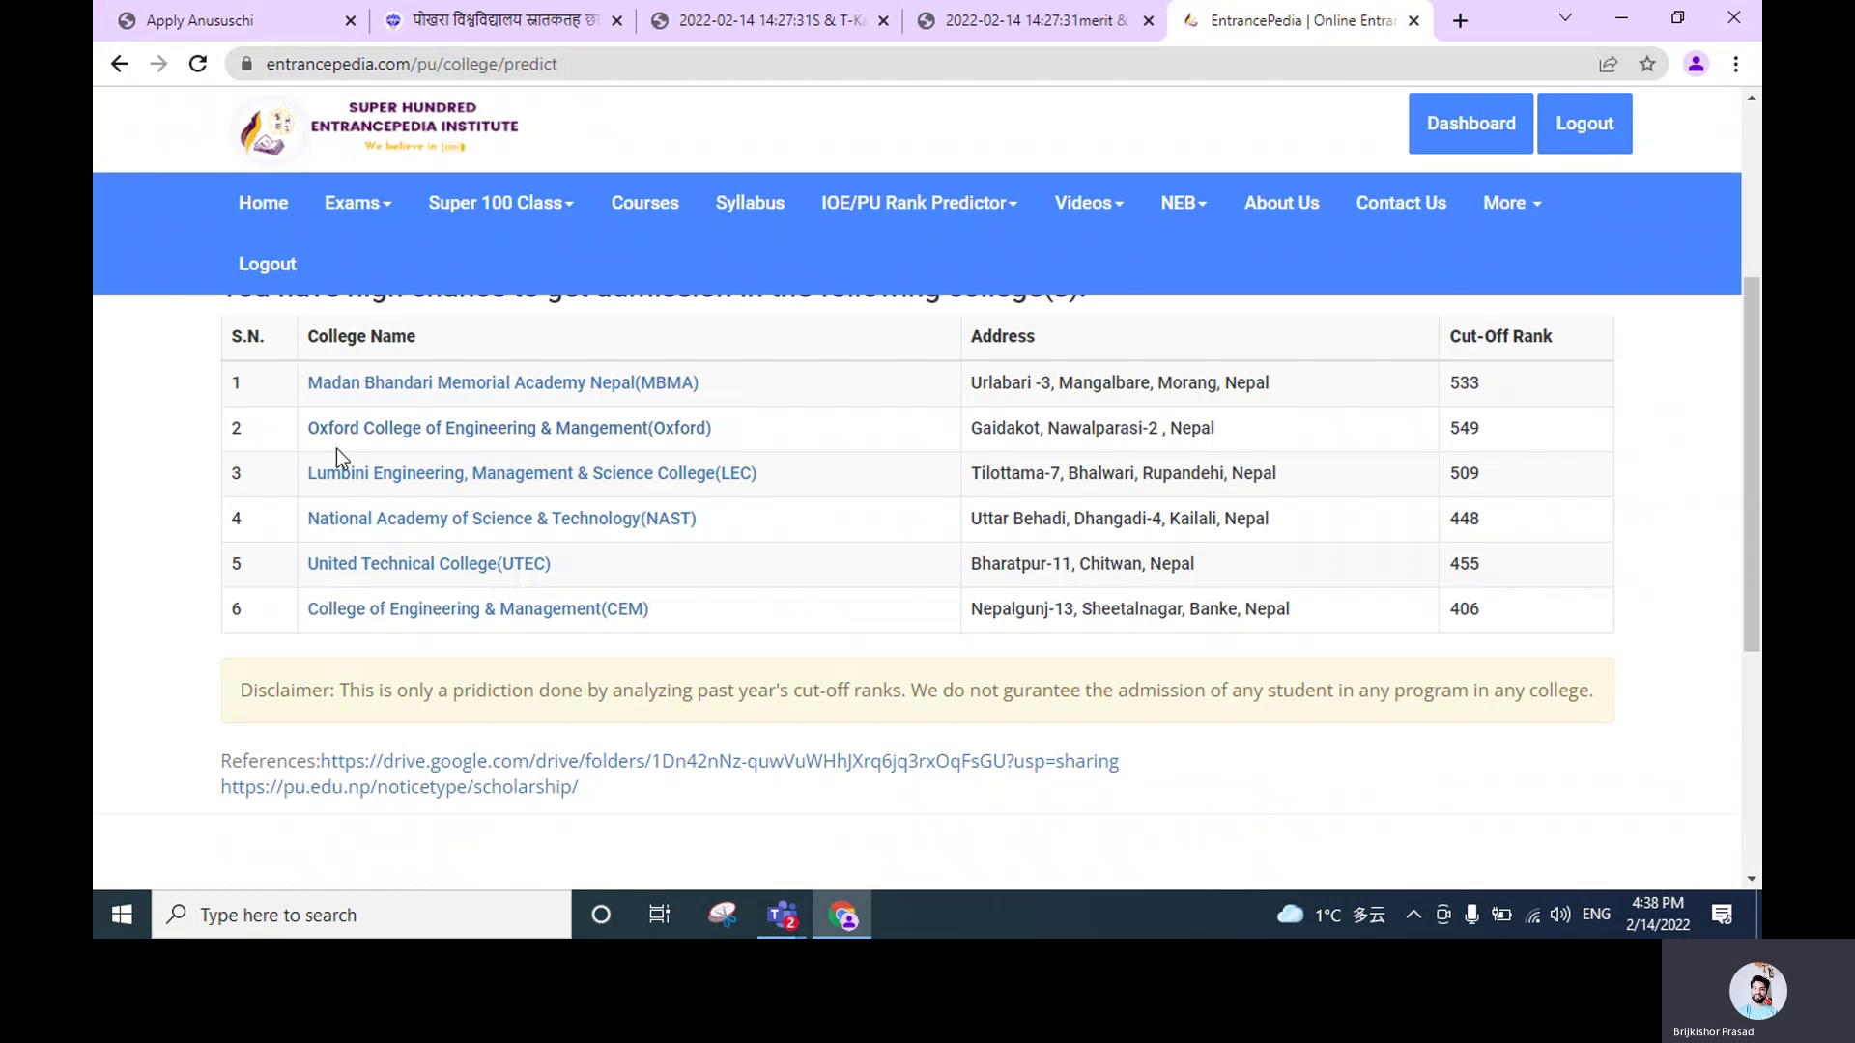
click(191, 23)
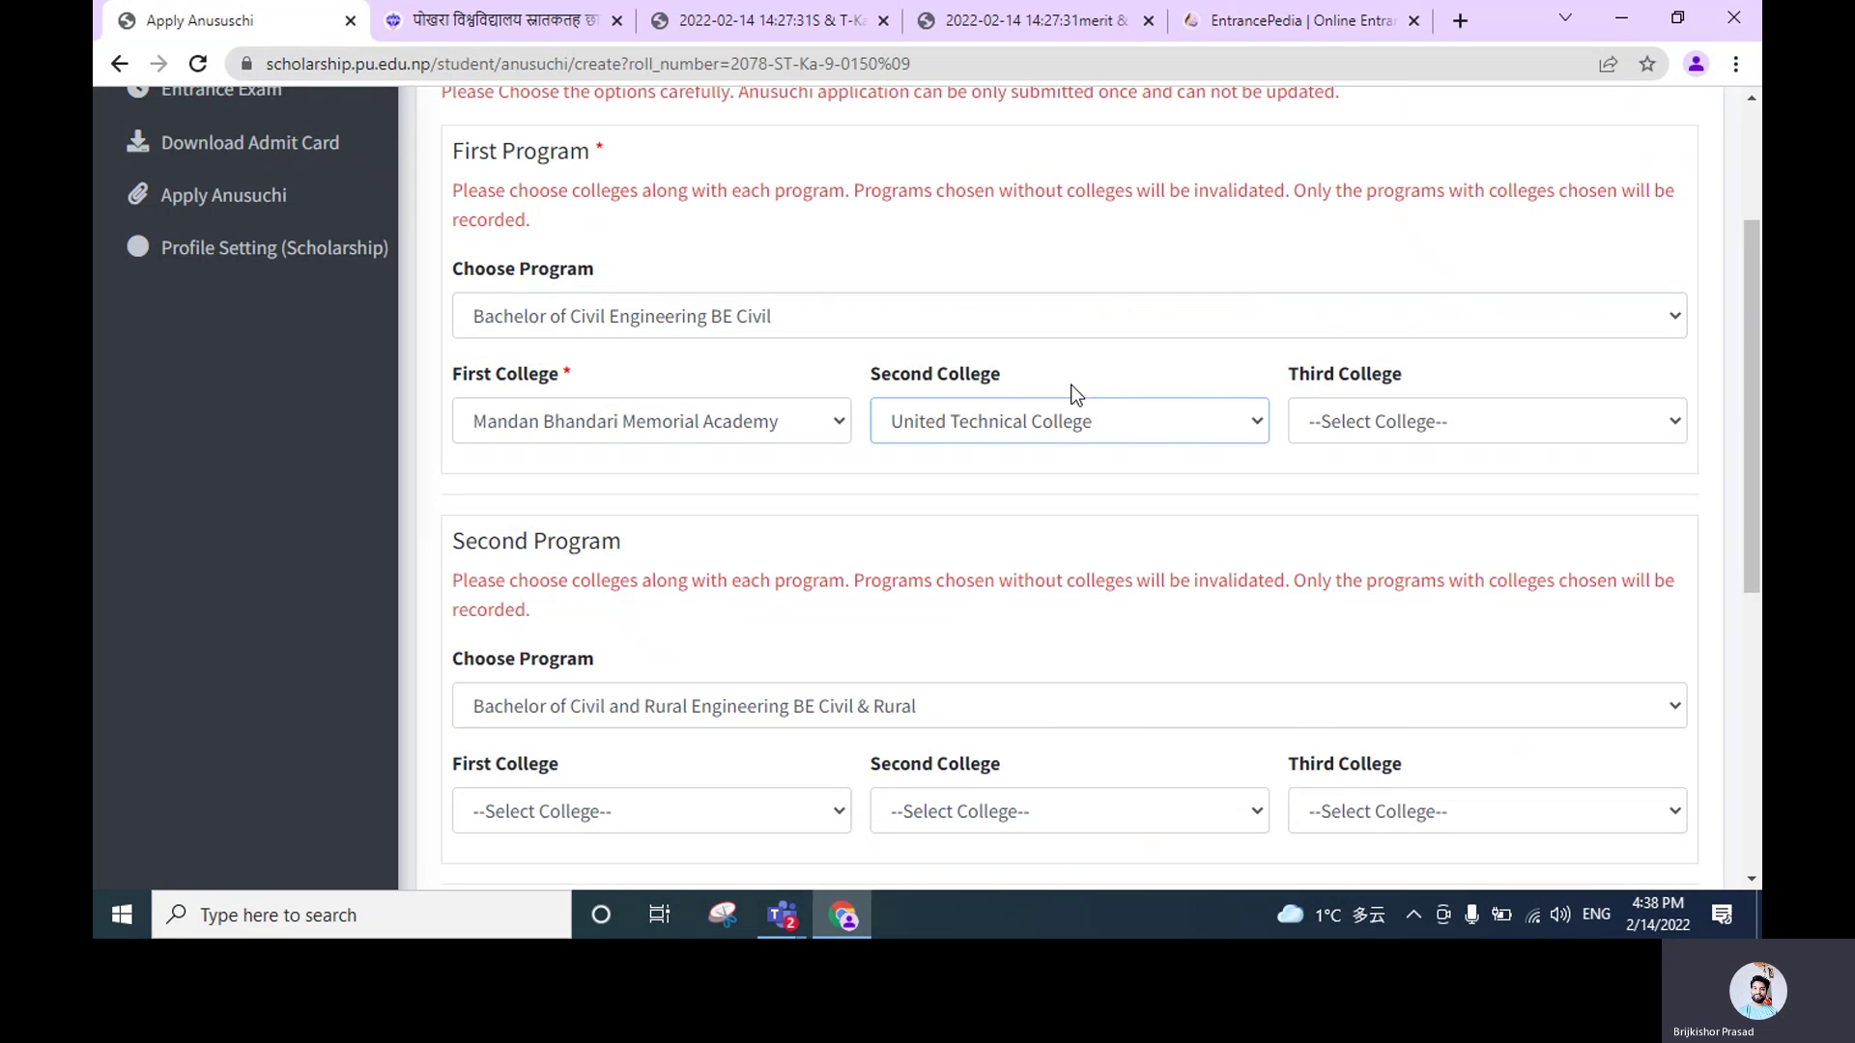
click(1395, 427)
text(l)
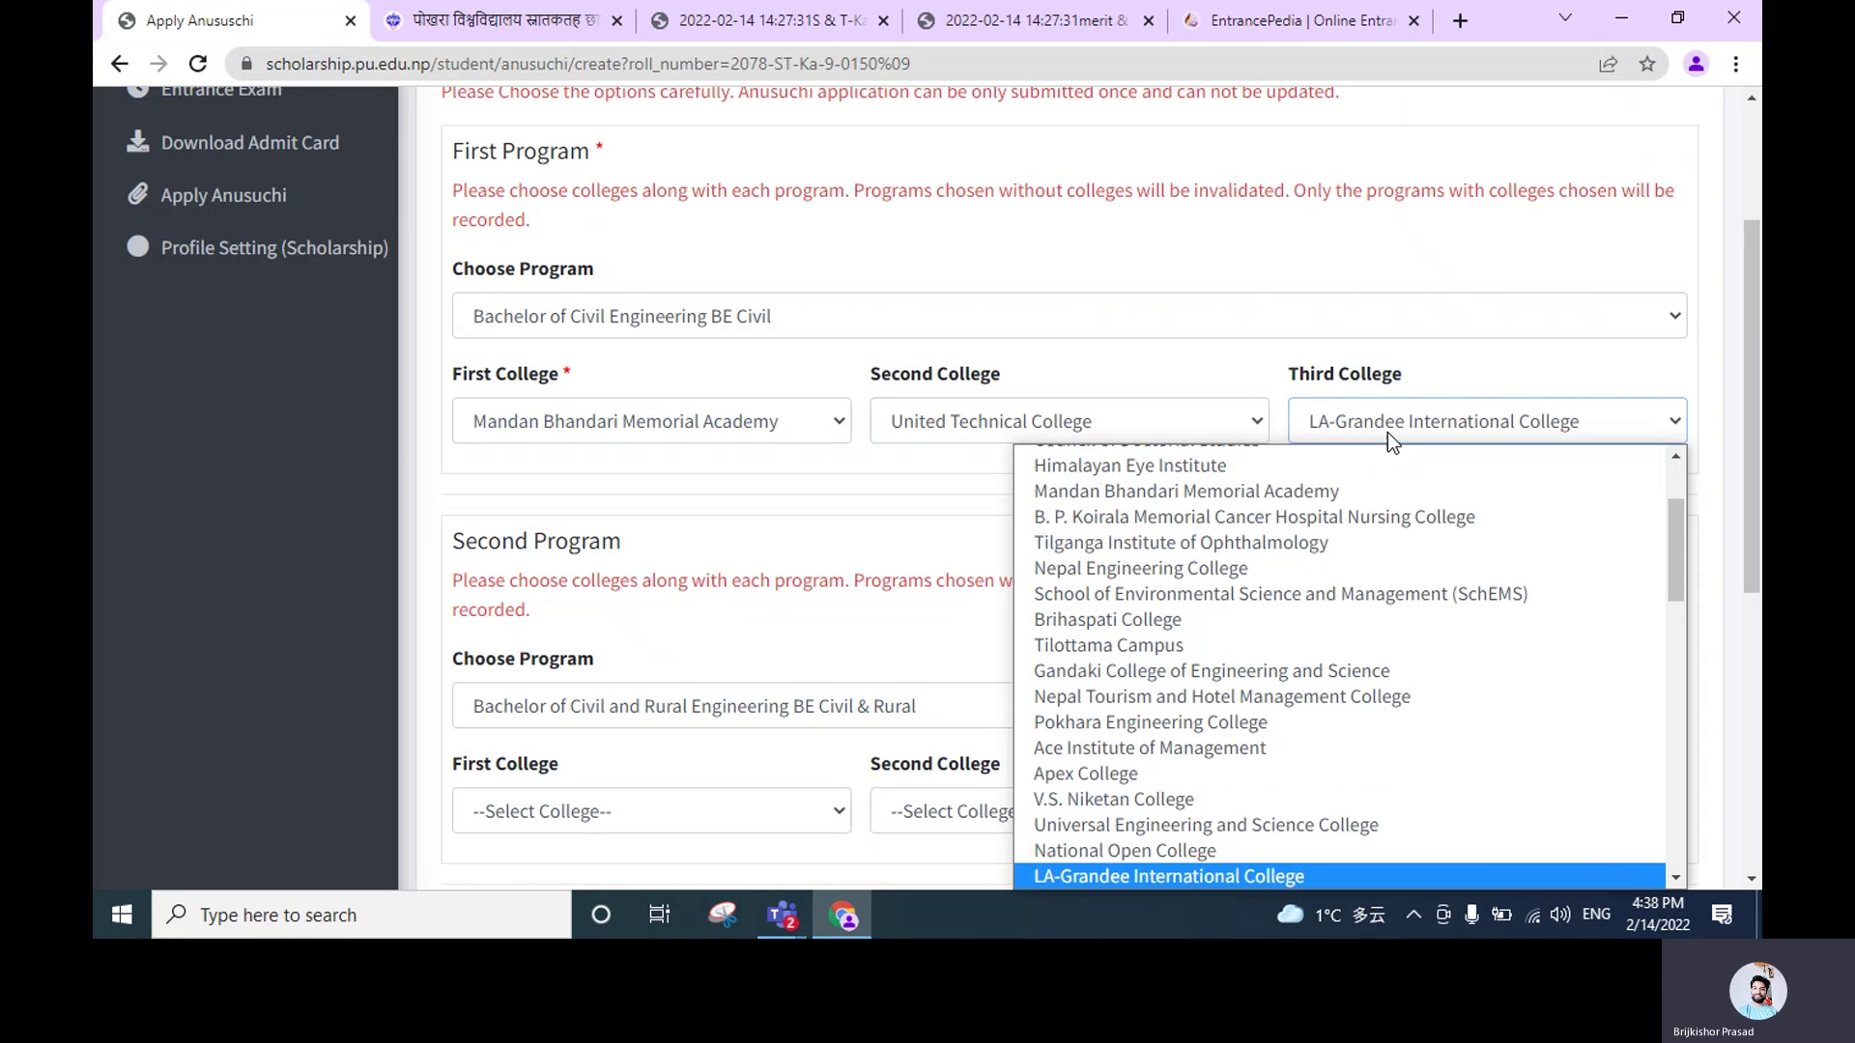
text(l)
scroll(1354, 495, up, 1)
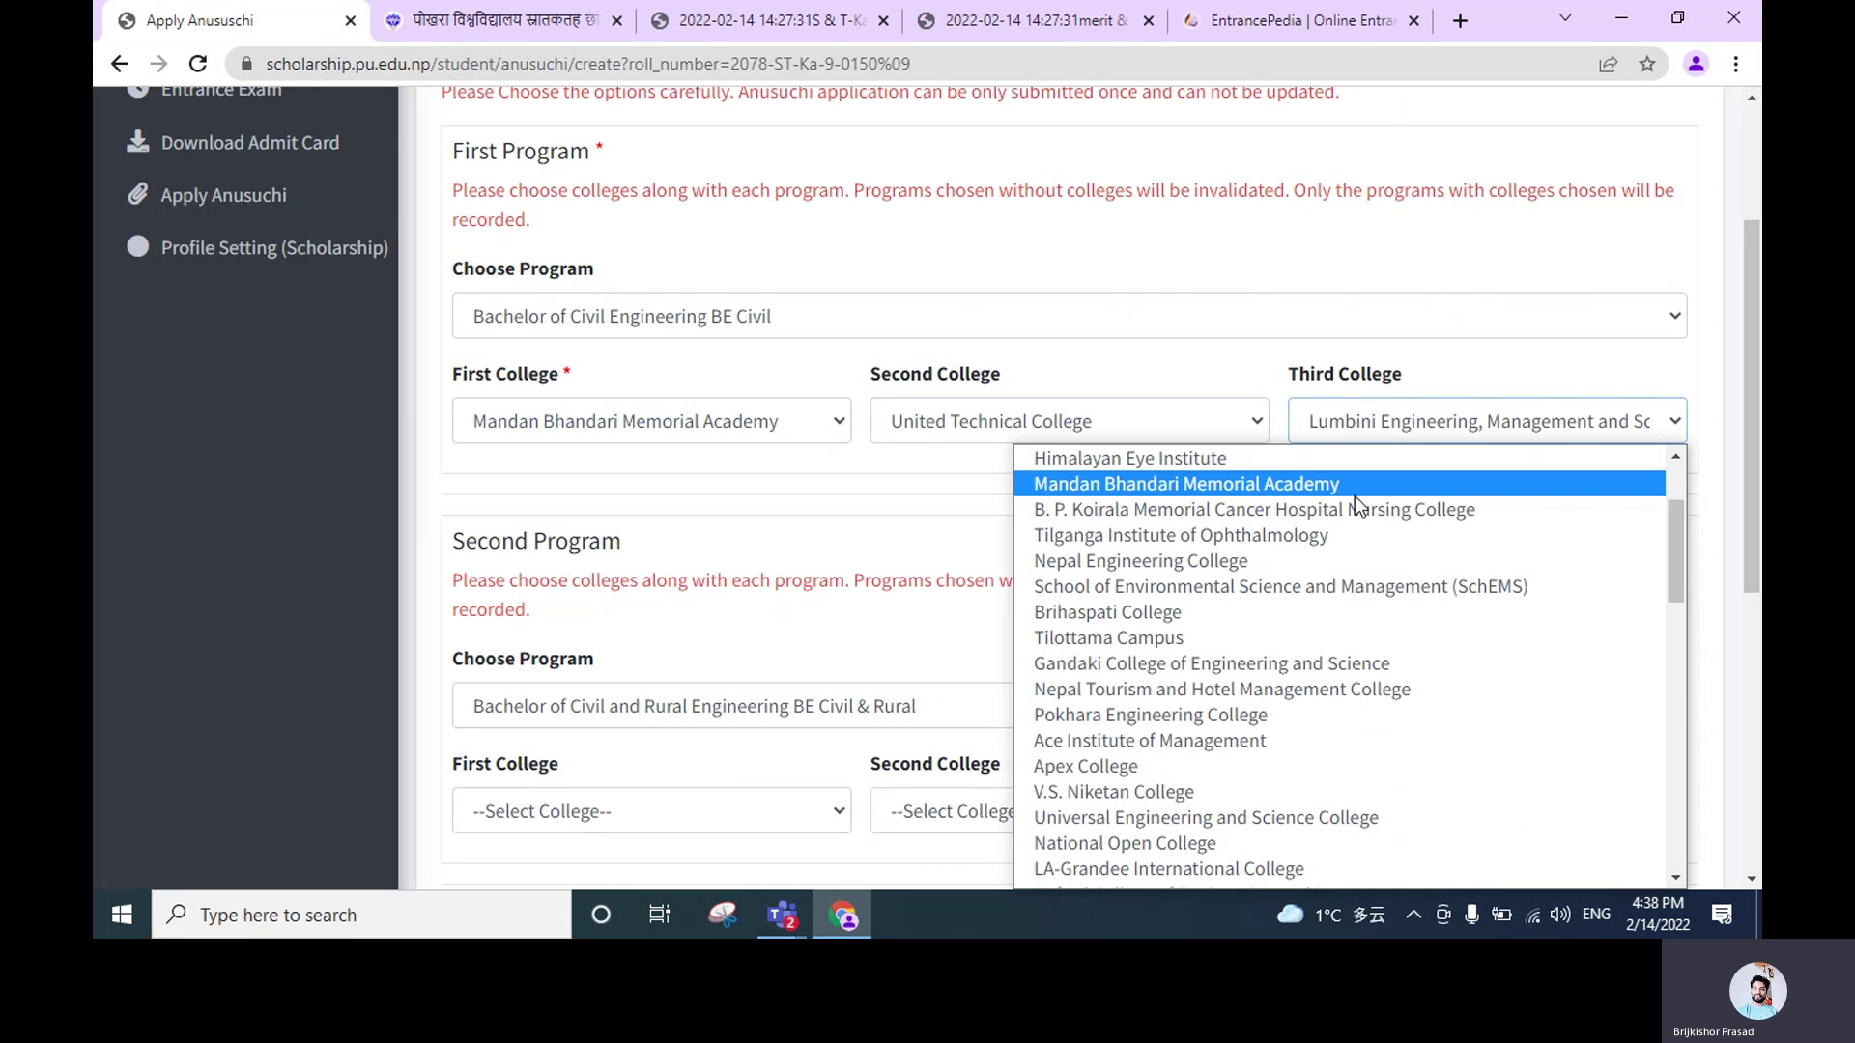
scroll(1196, 844, down, 3)
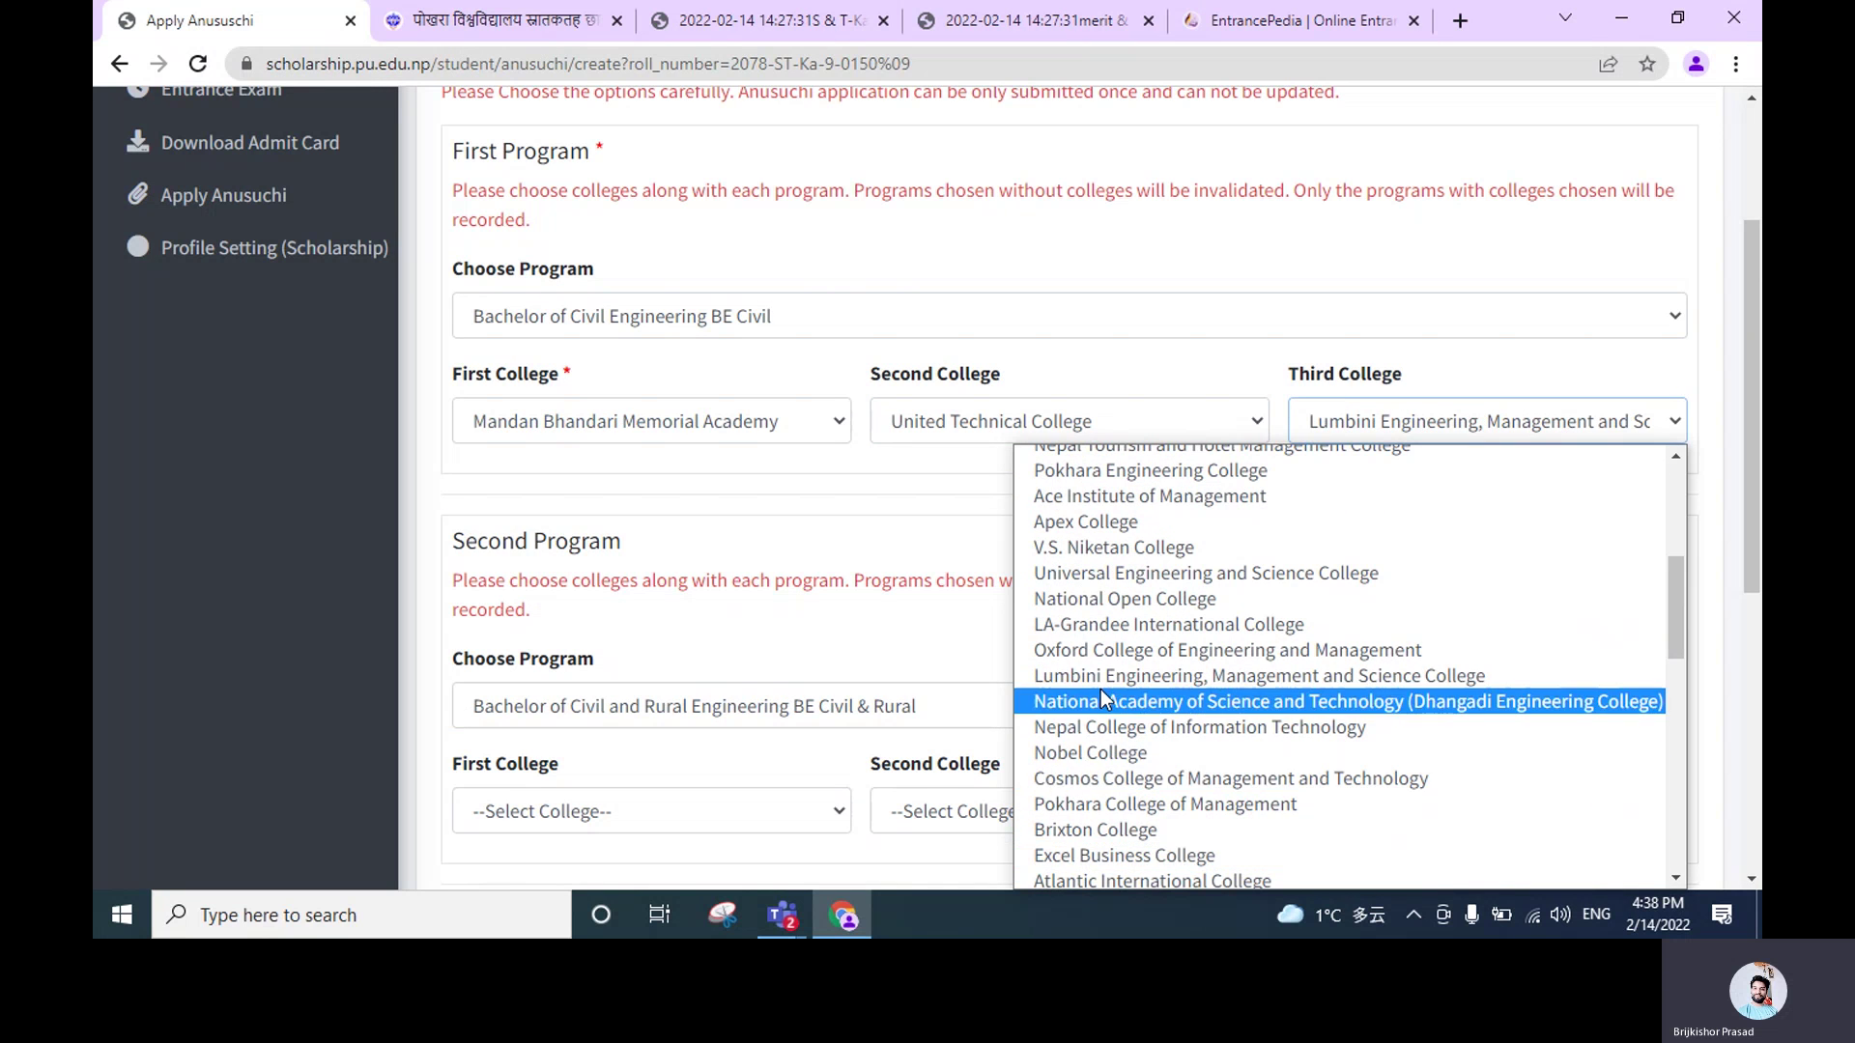
click(1215, 676)
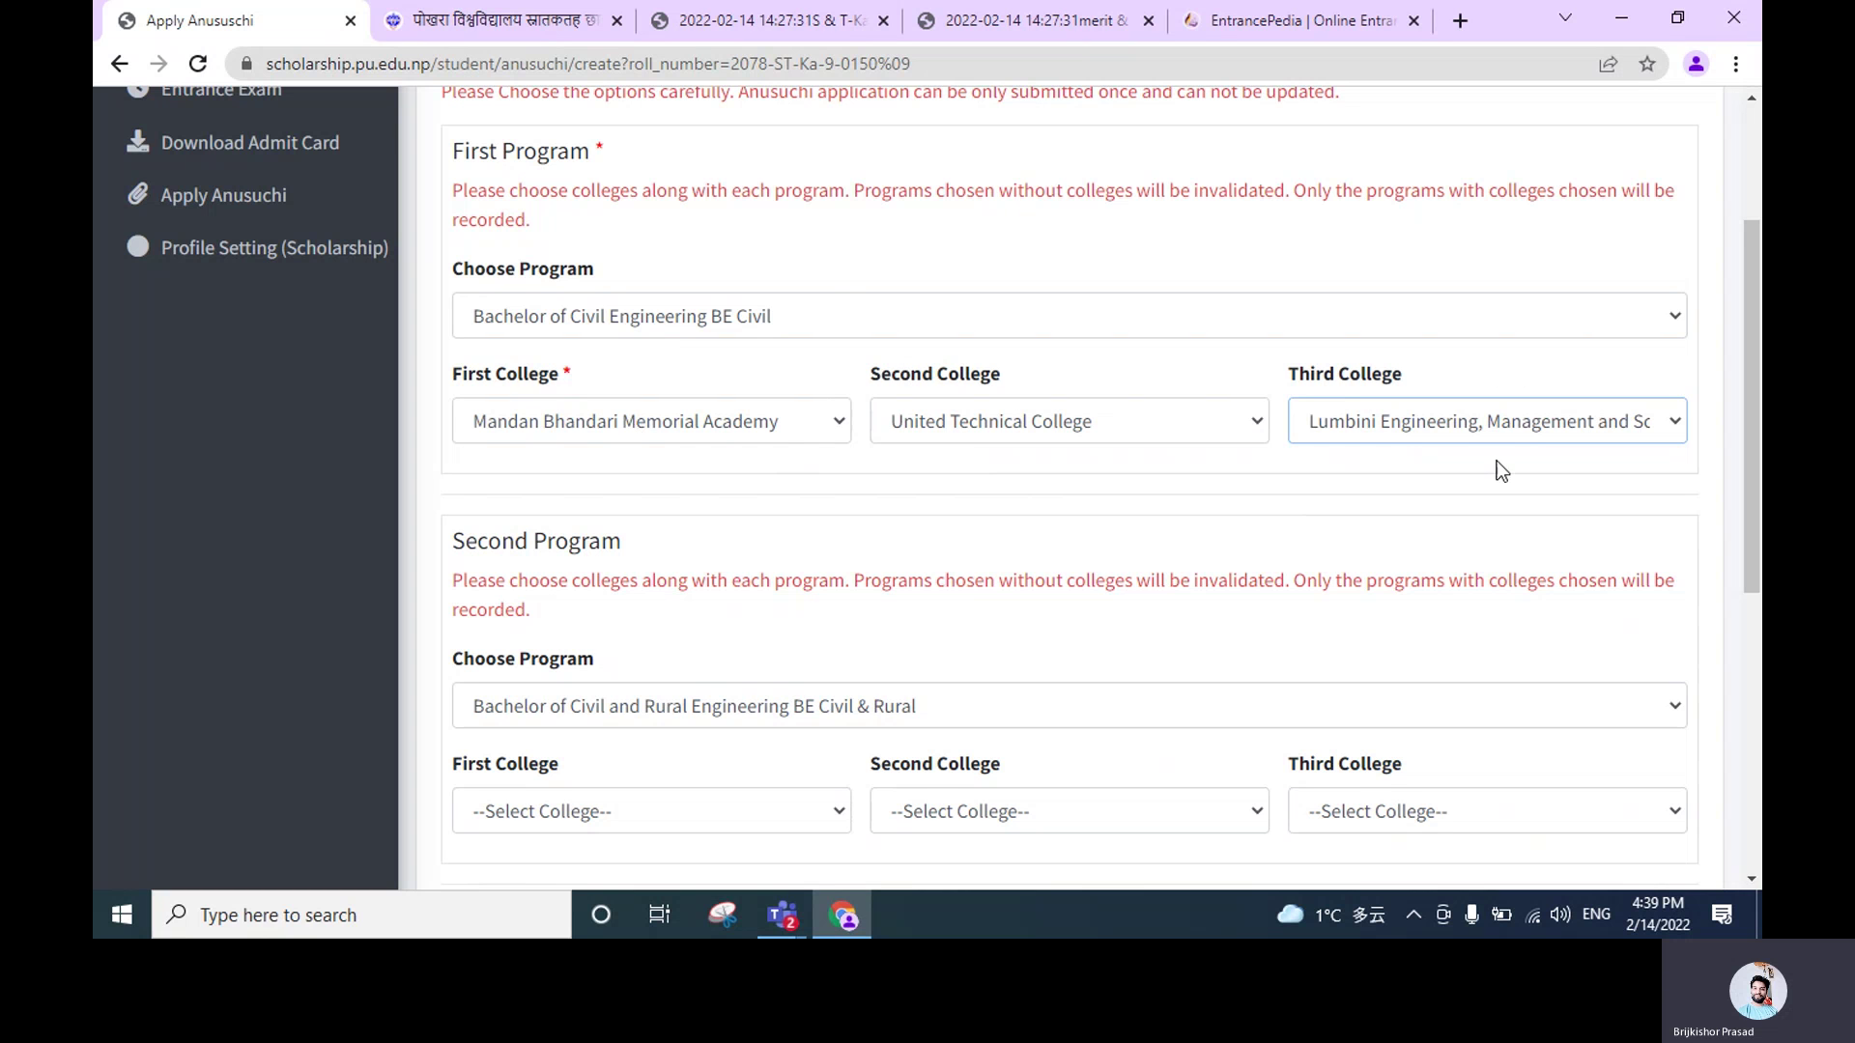
Review the criteria of the college prediction, return to the Anususchi application and examine its First Program and Second Program sections
click(1202, 25)
scroll(496, 356, up, 3)
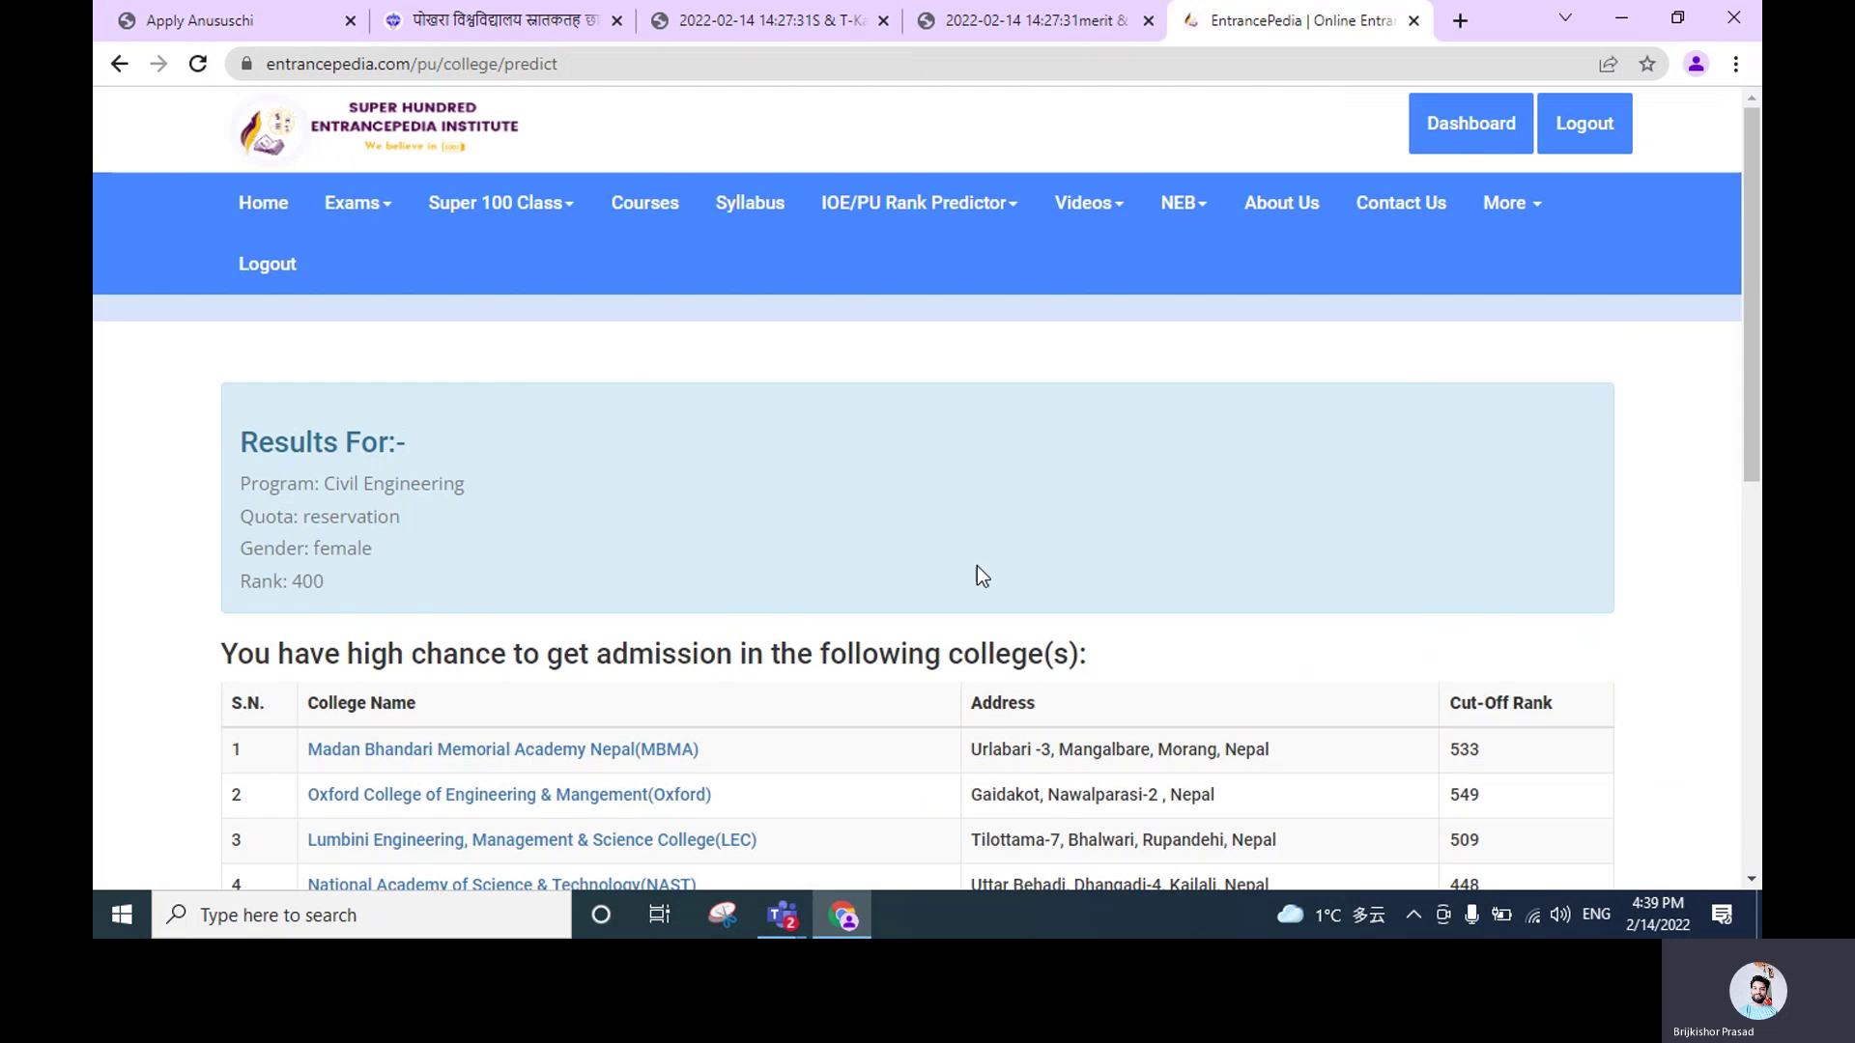
click(236, 23)
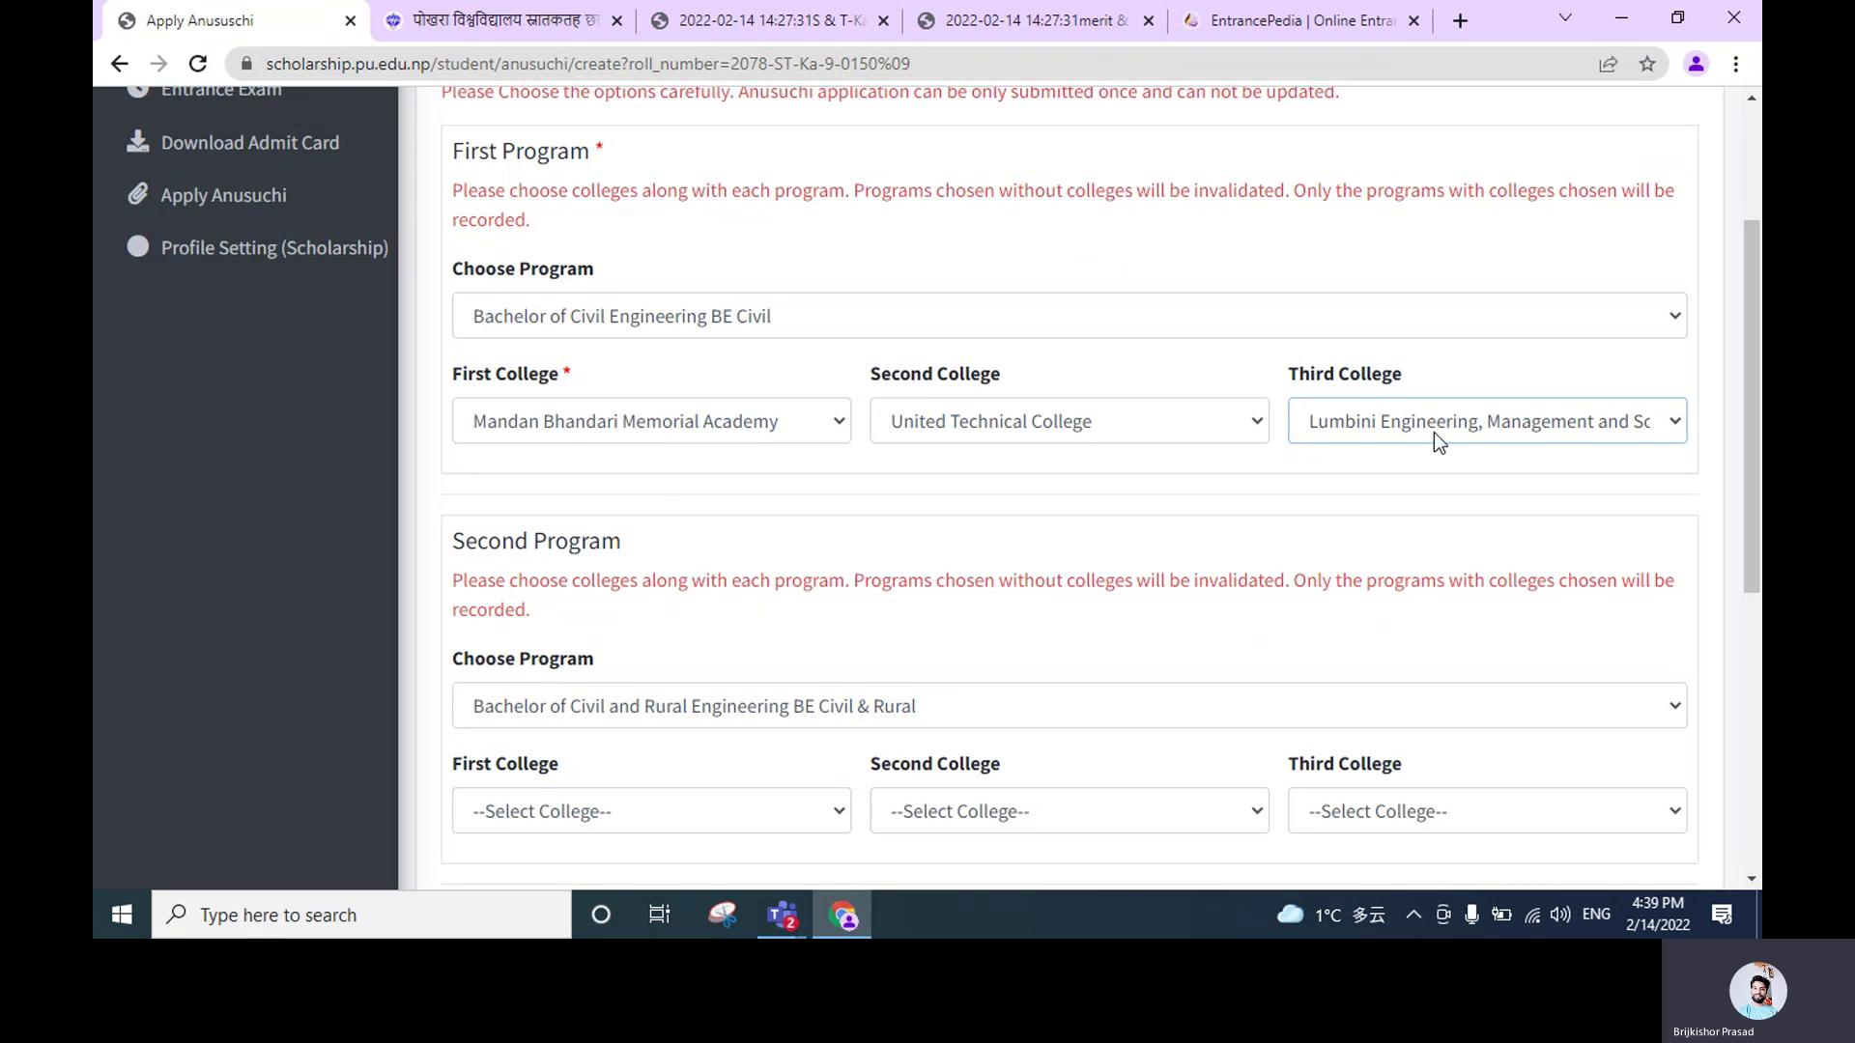
scroll(740, 499, down, 3)
drag(487, 296, 601, 300)
scroll(601, 299, up, 3)
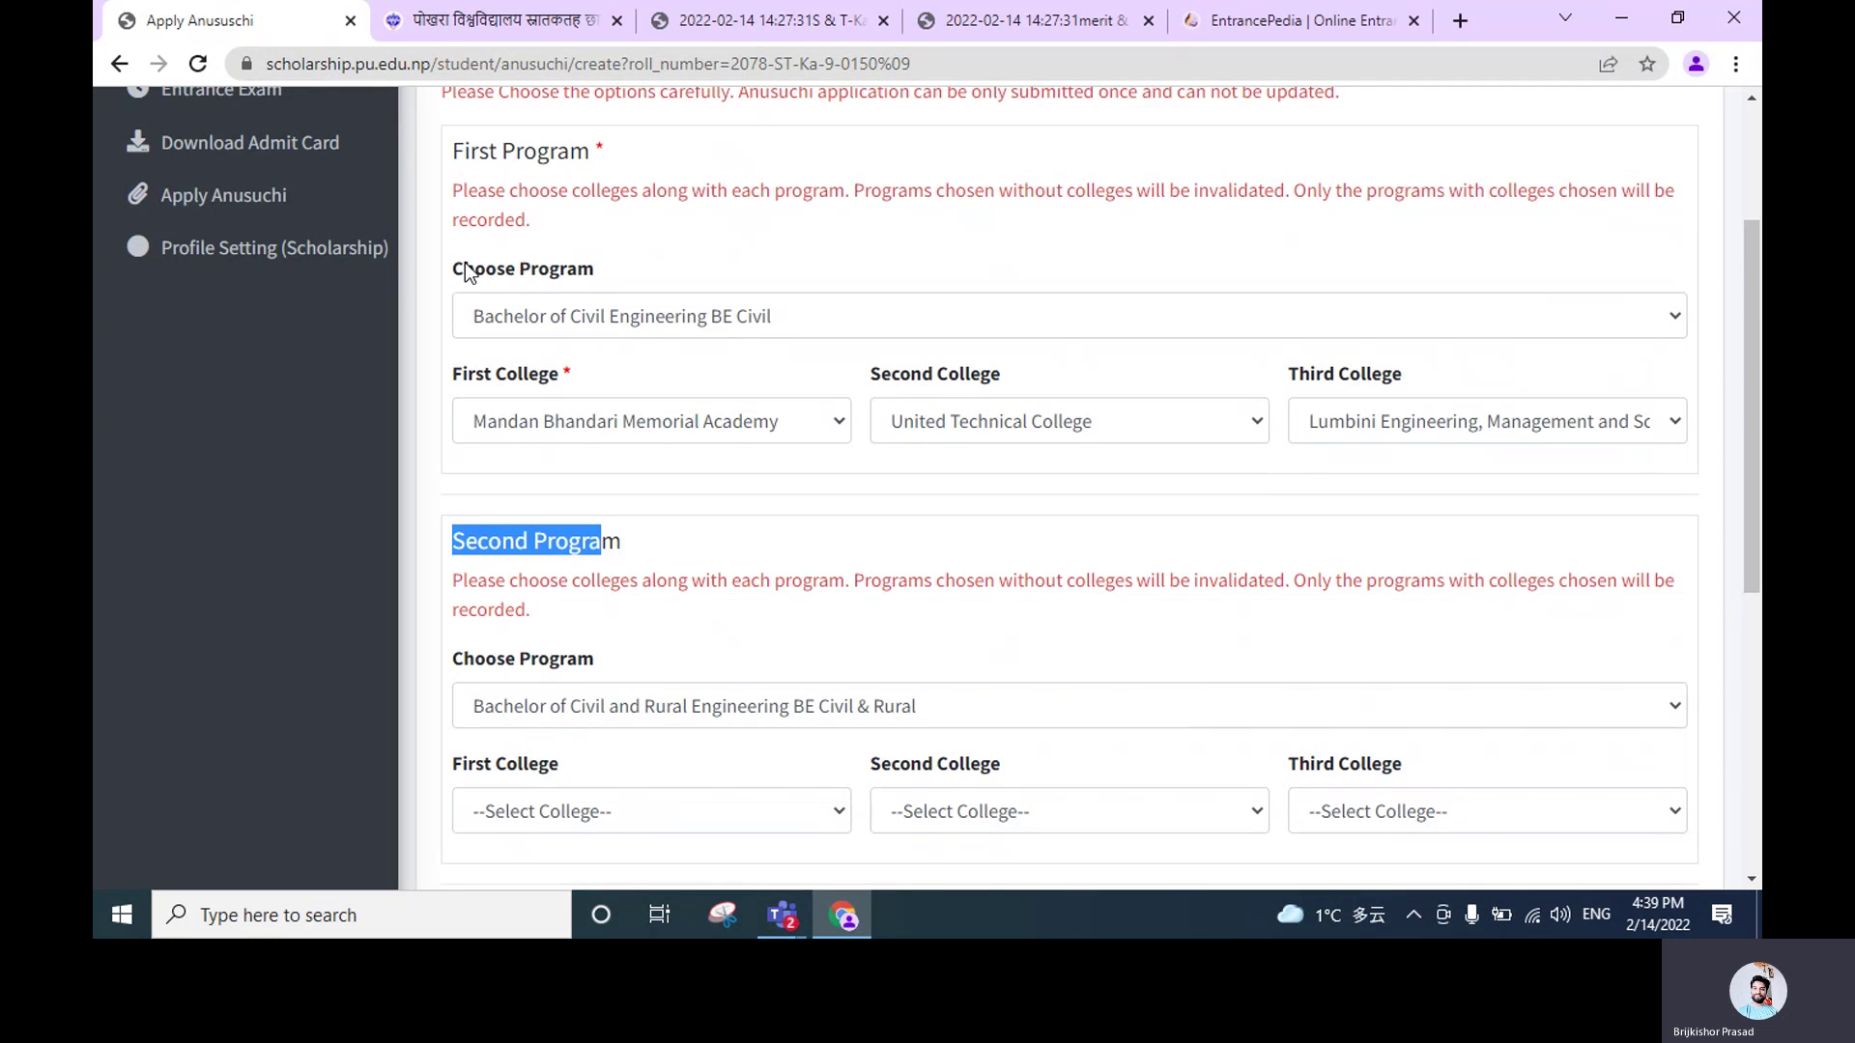
drag(472, 155, 606, 155)
click(715, 149)
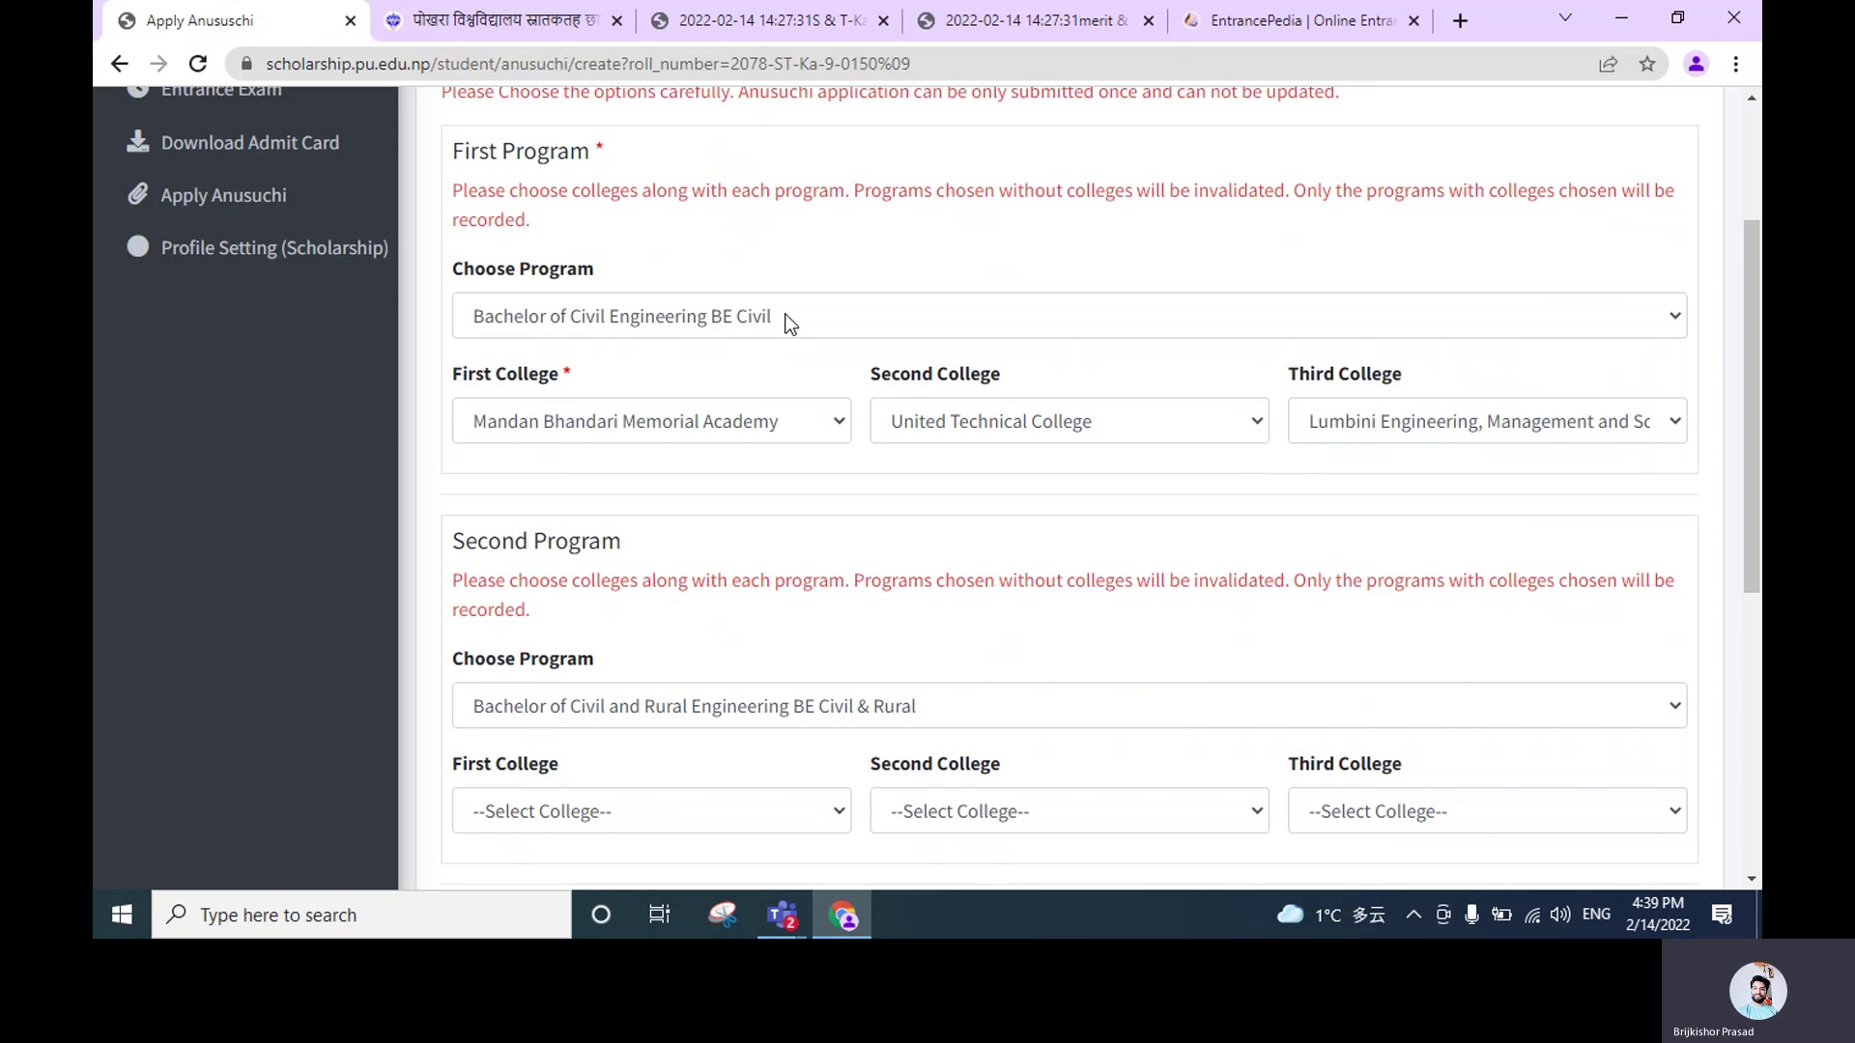
Select Bachelor of Civil and Rural Engineering BE Civil & Rural as the program under Second Program
scroll(477, 352, down, 2)
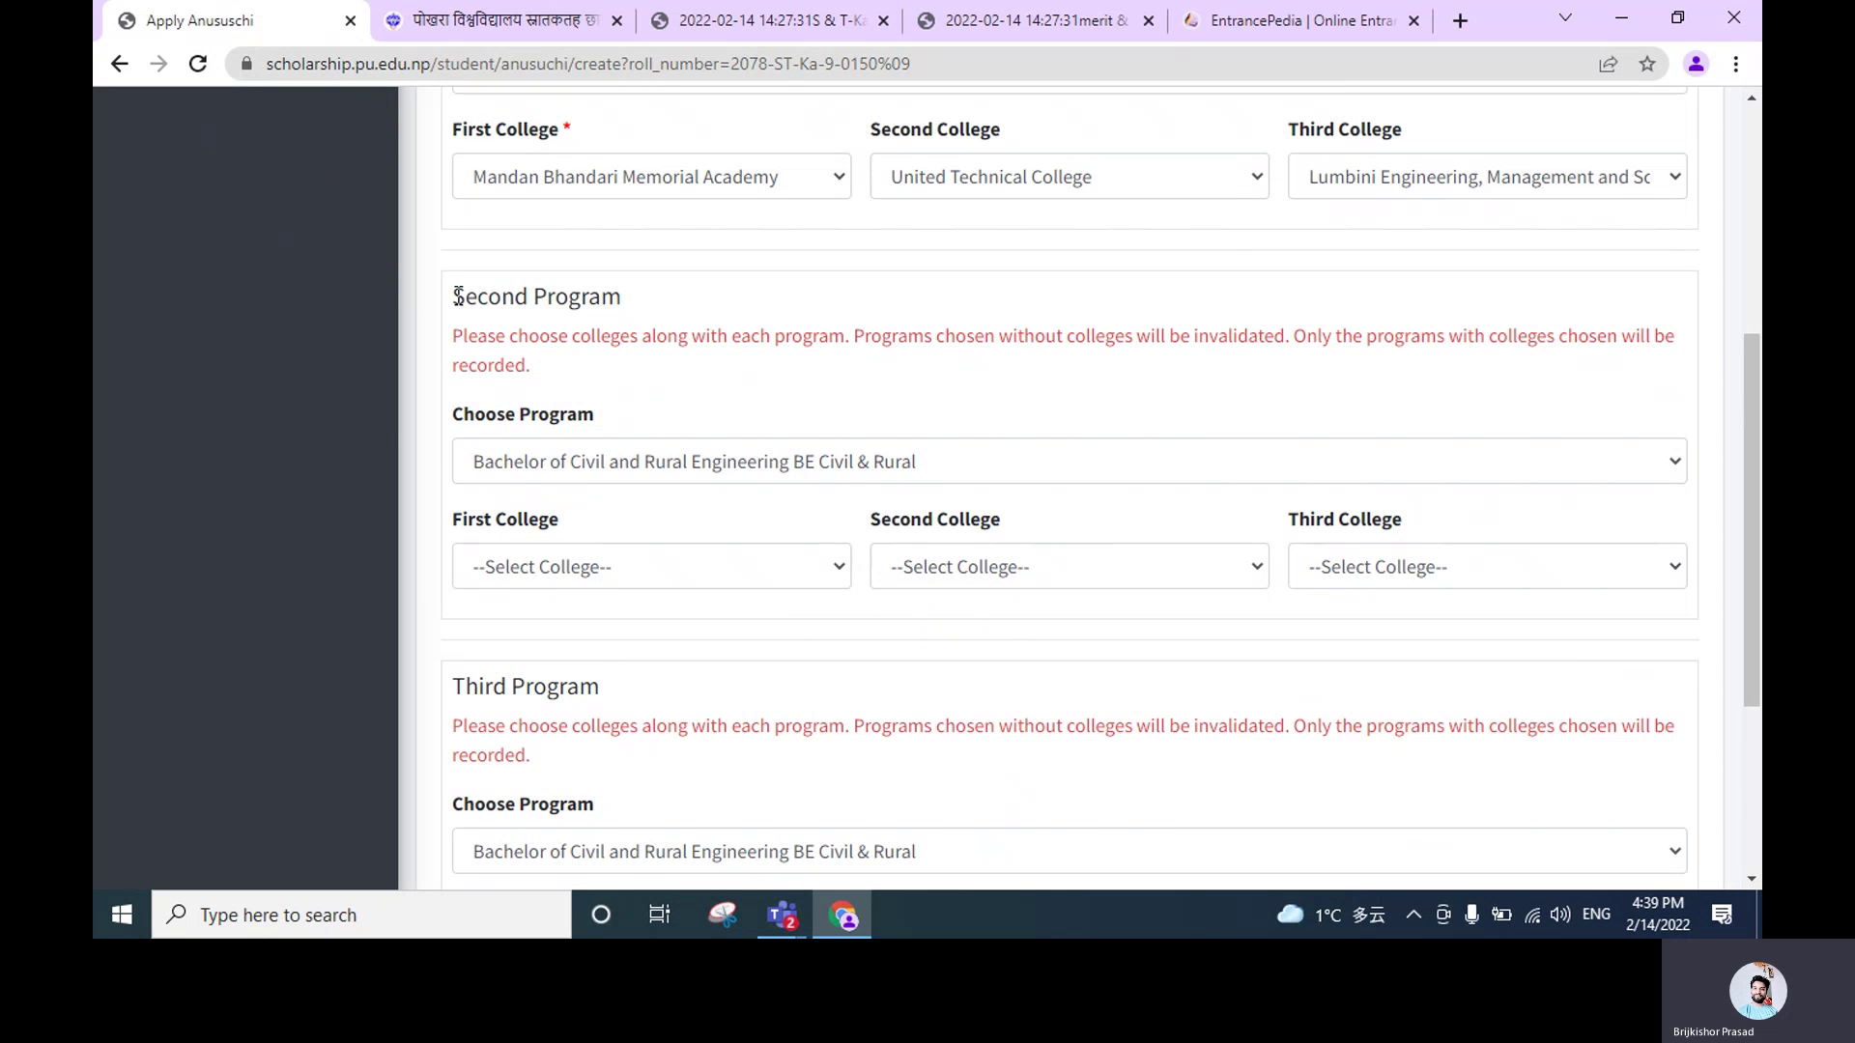
drag(459, 296, 659, 310)
click(659, 309)
scroll(692, 345, down, 1)
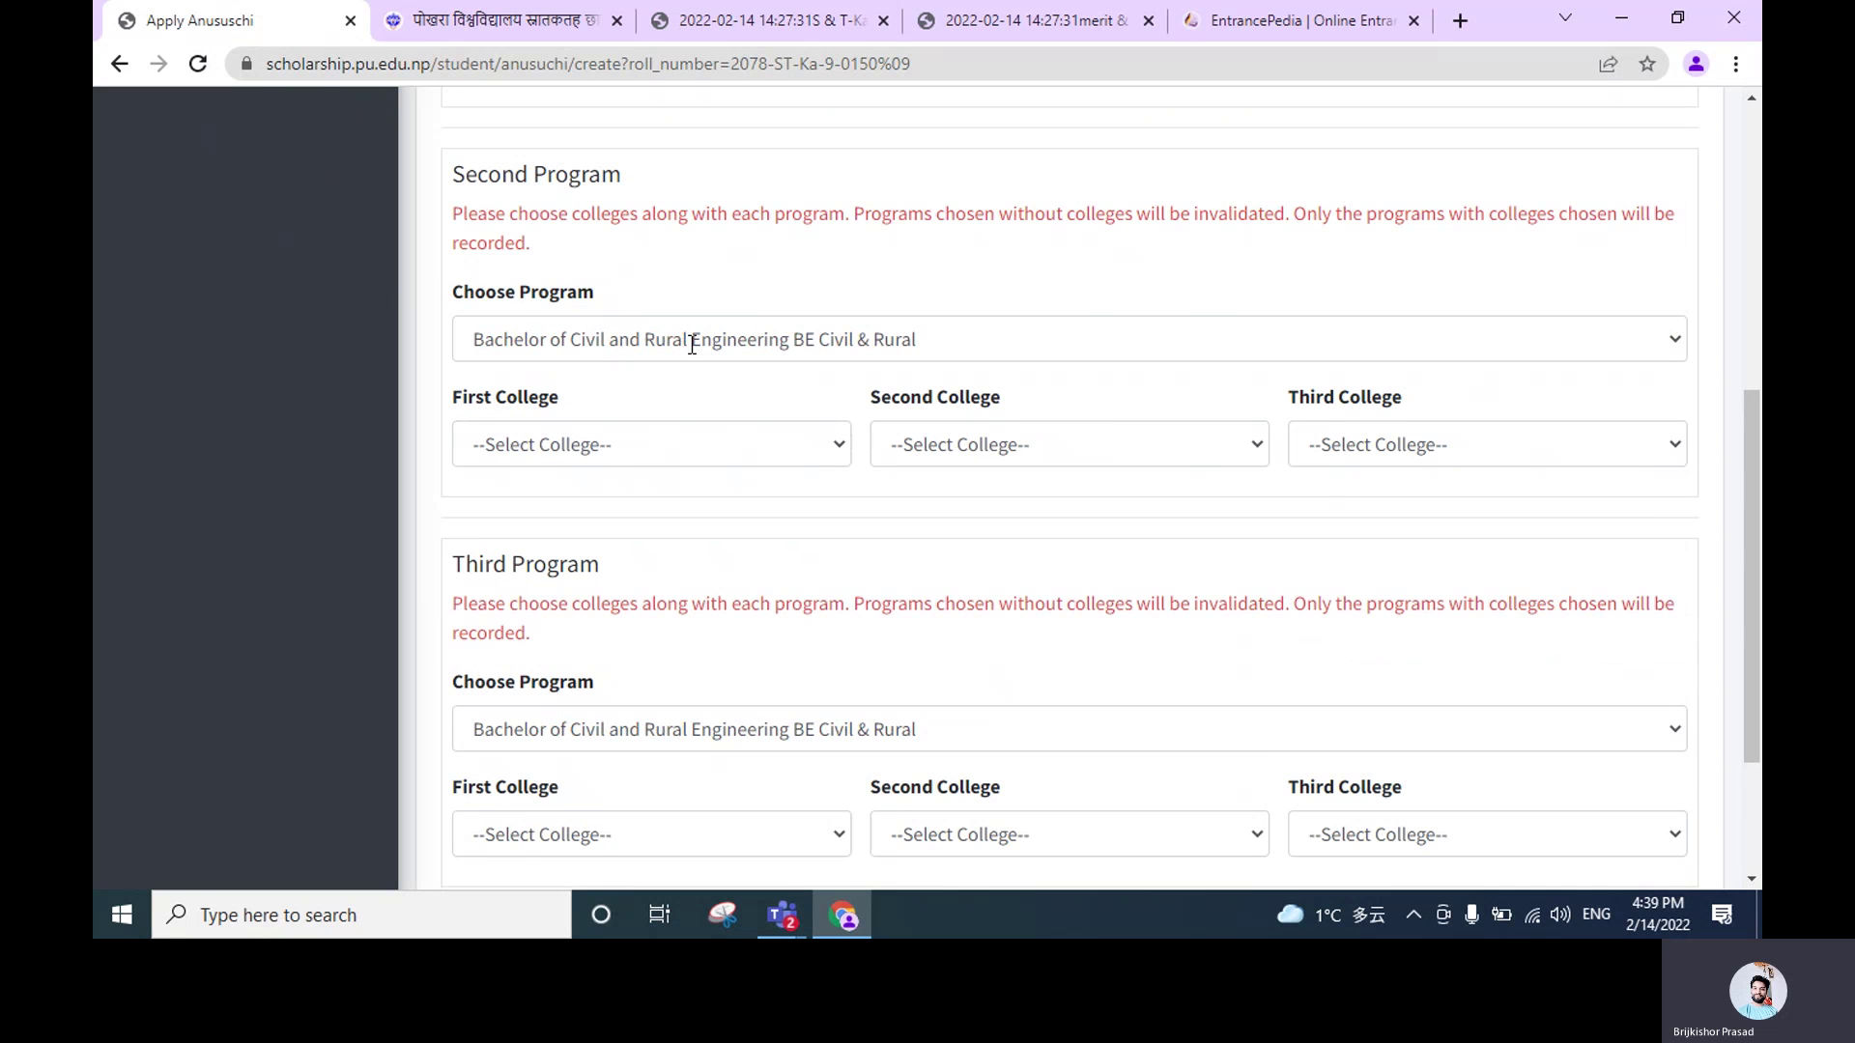
click(660, 341)
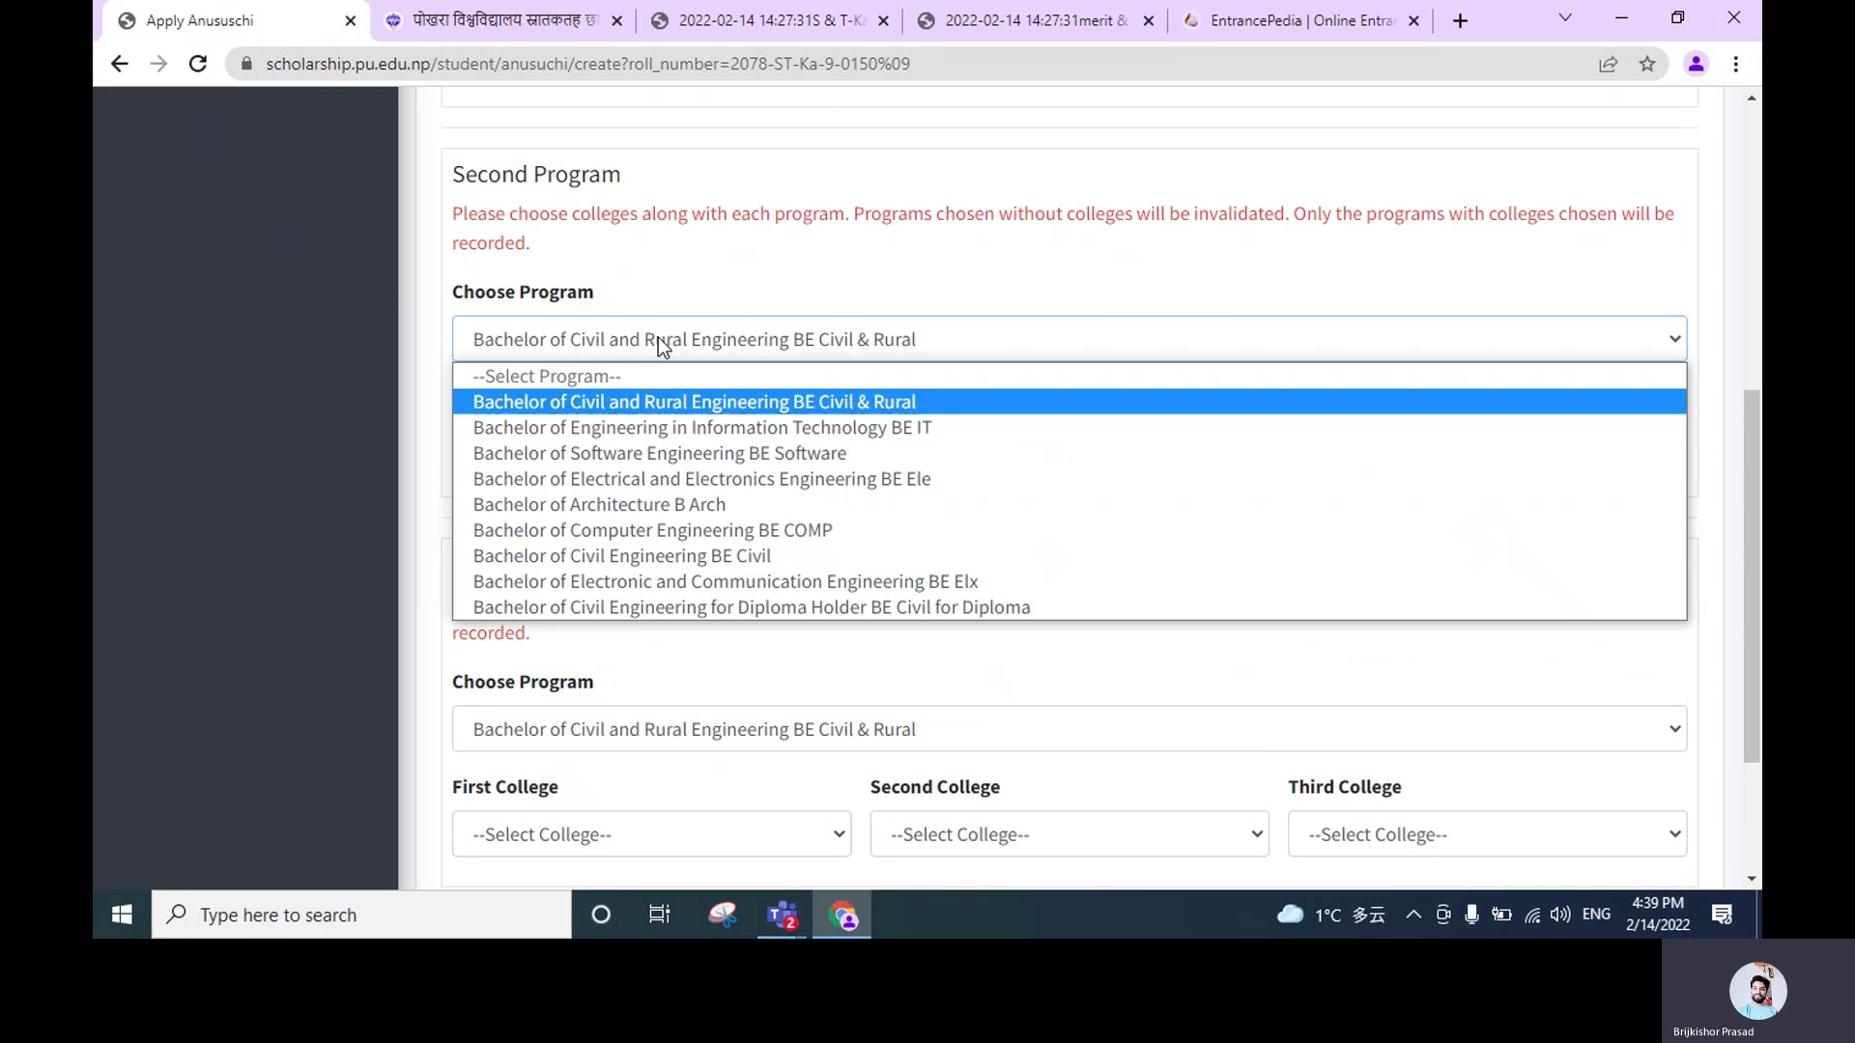
click(691, 400)
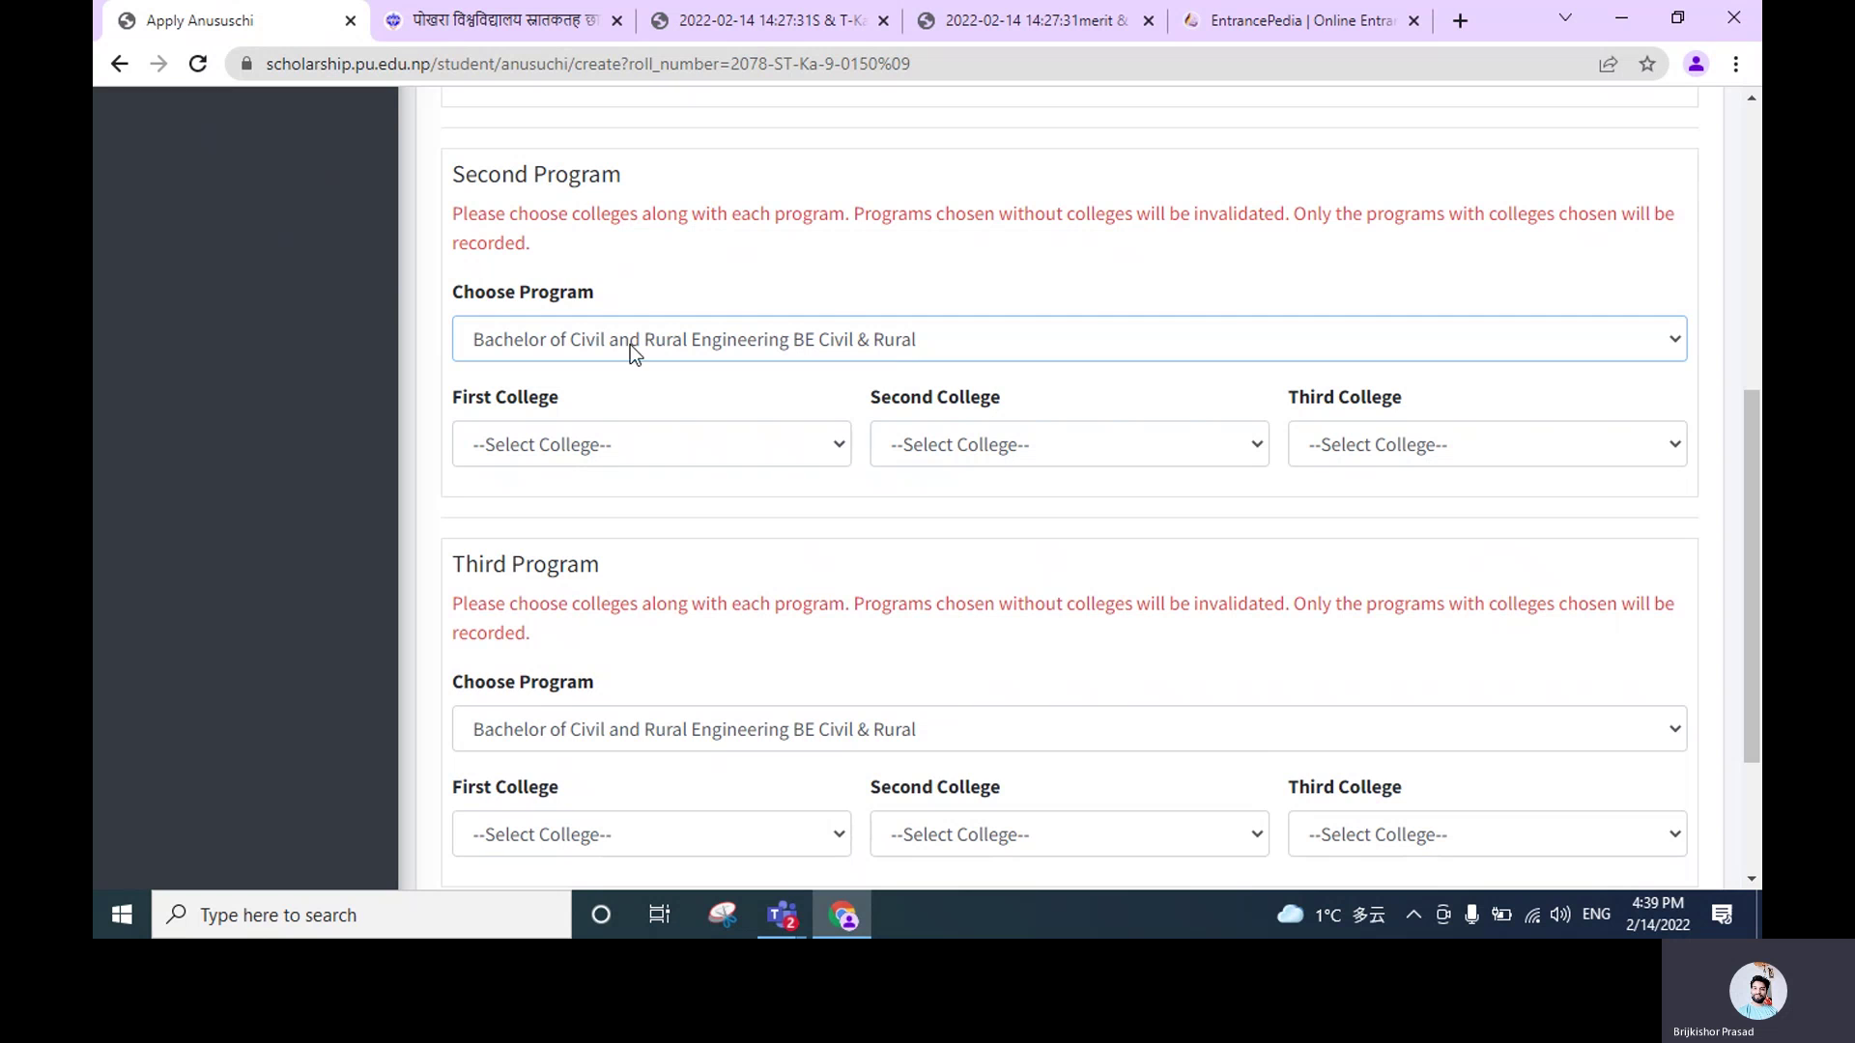
Read the Second Program's note about choosing colleges and view its First College options, leaving the field unselected
scroll(857, 334, up, 2)
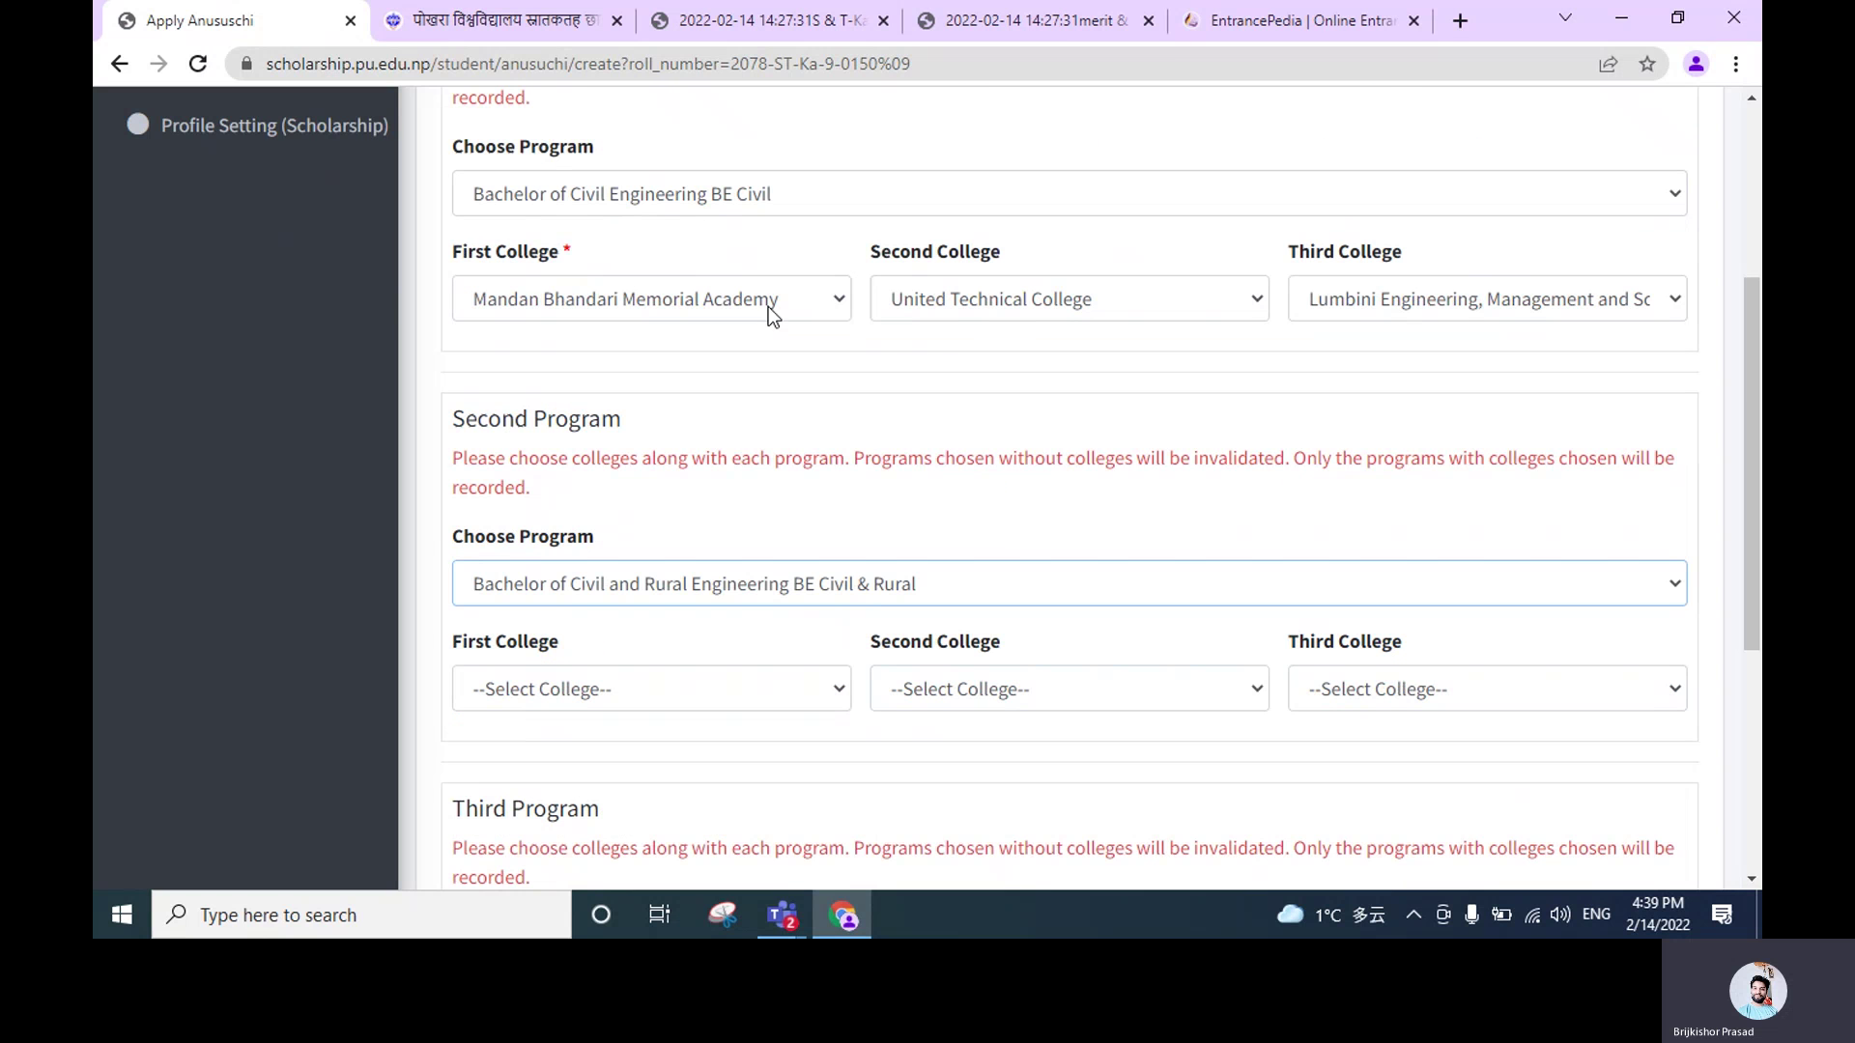
triple_click(751, 465)
click(840, 448)
scroll(840, 448, down, 1)
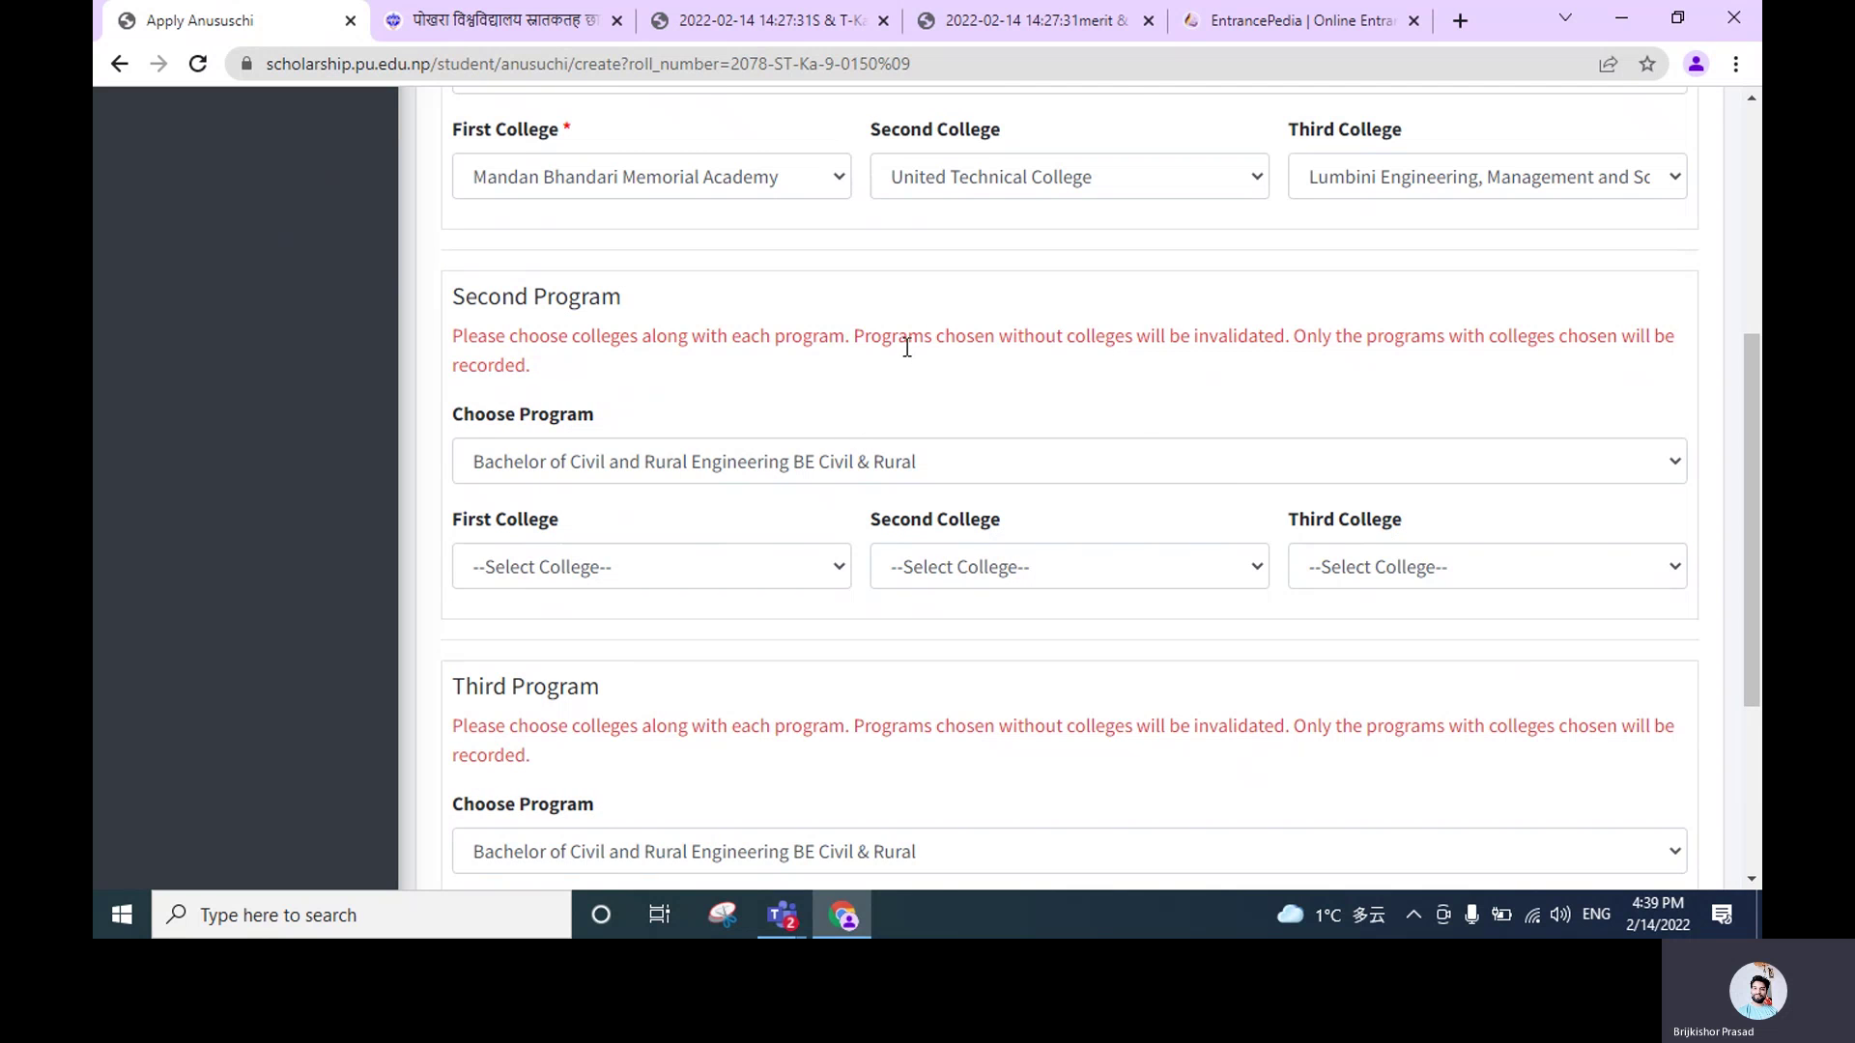
click(524, 566)
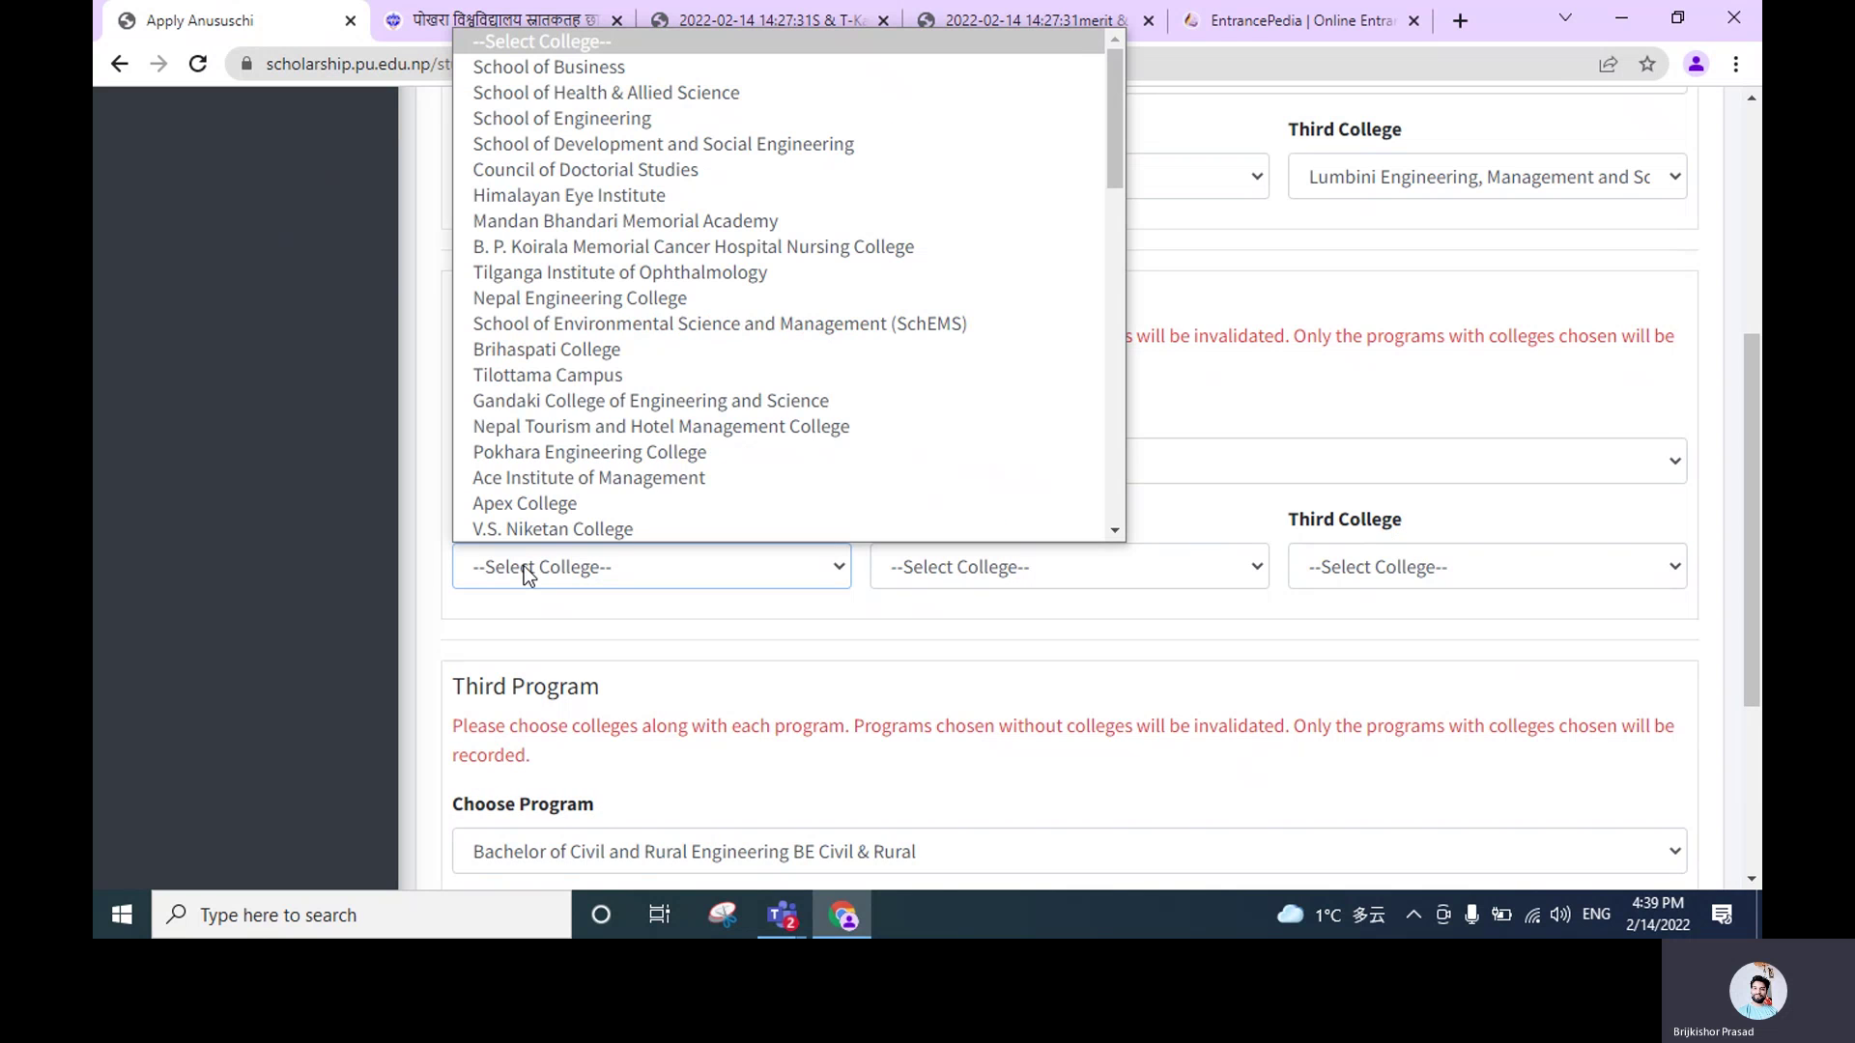
click(630, 630)
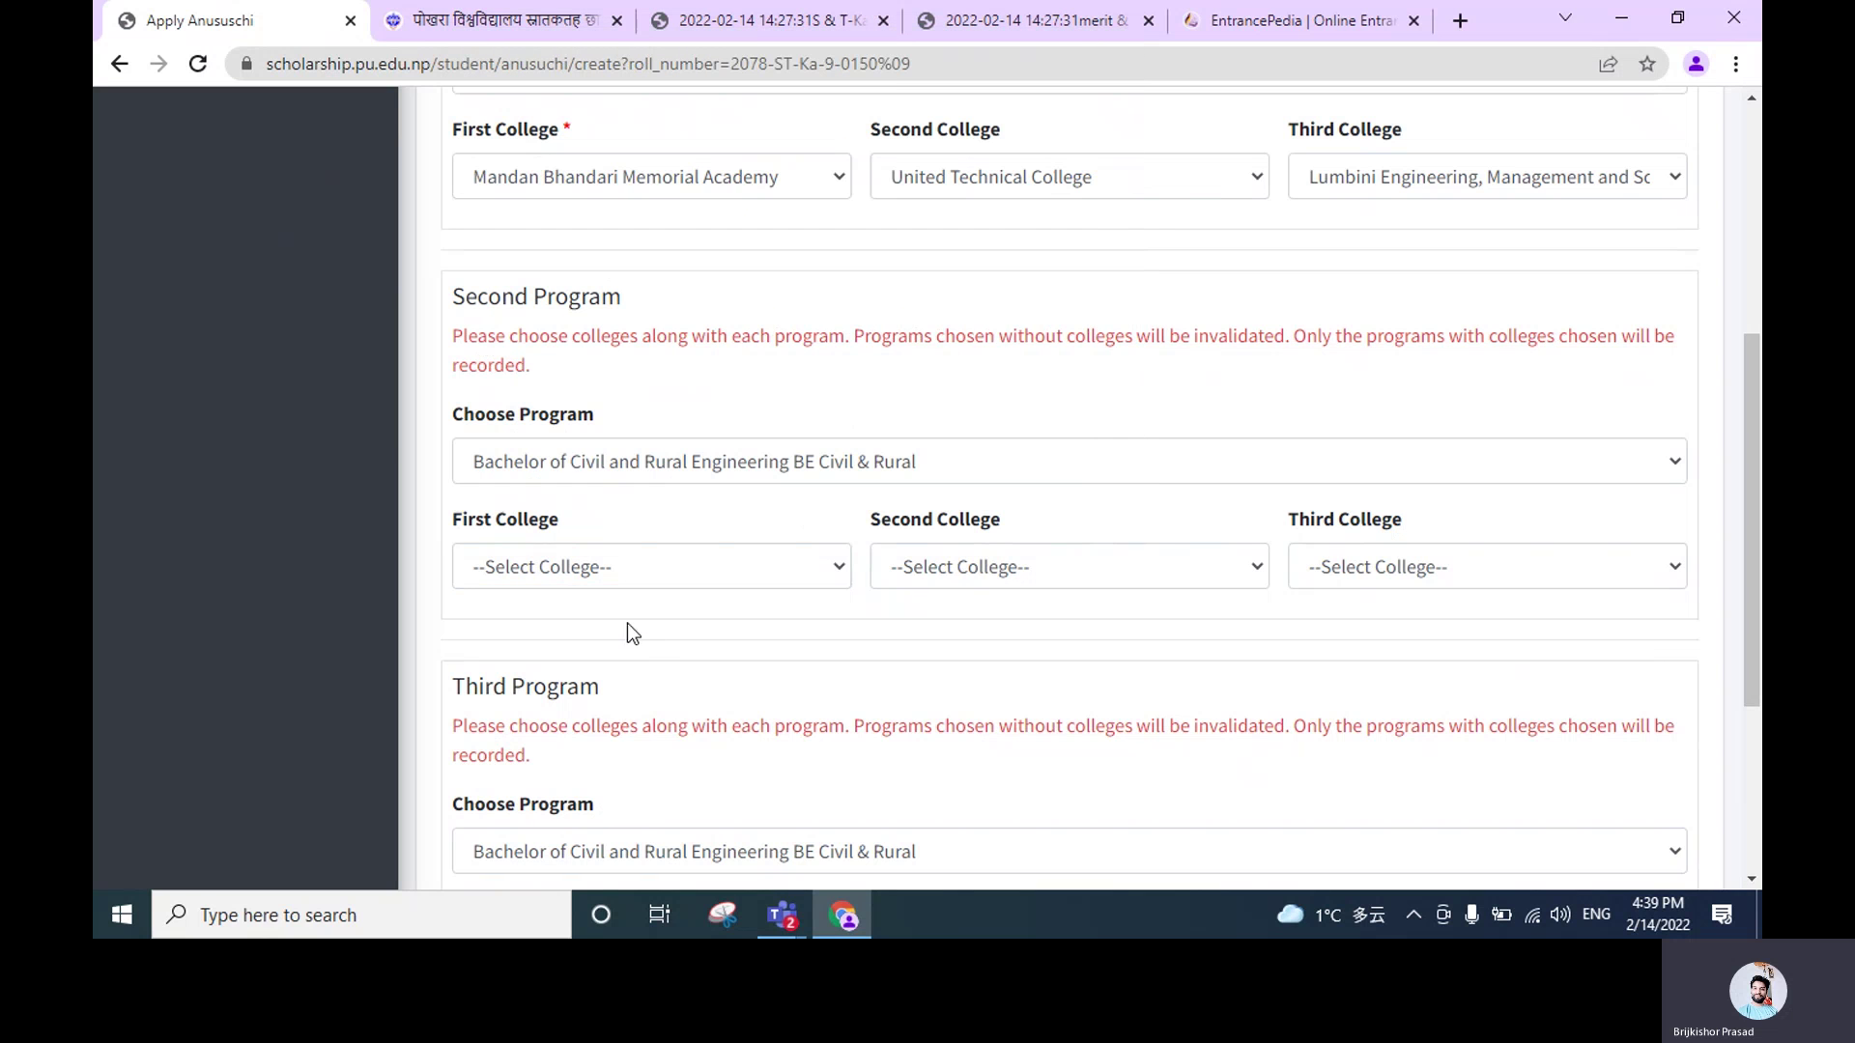
Run a new PU college prediction for Civil and Rural Engineering with rank 10, keeping the faculty, quota and gender
click(1289, 10)
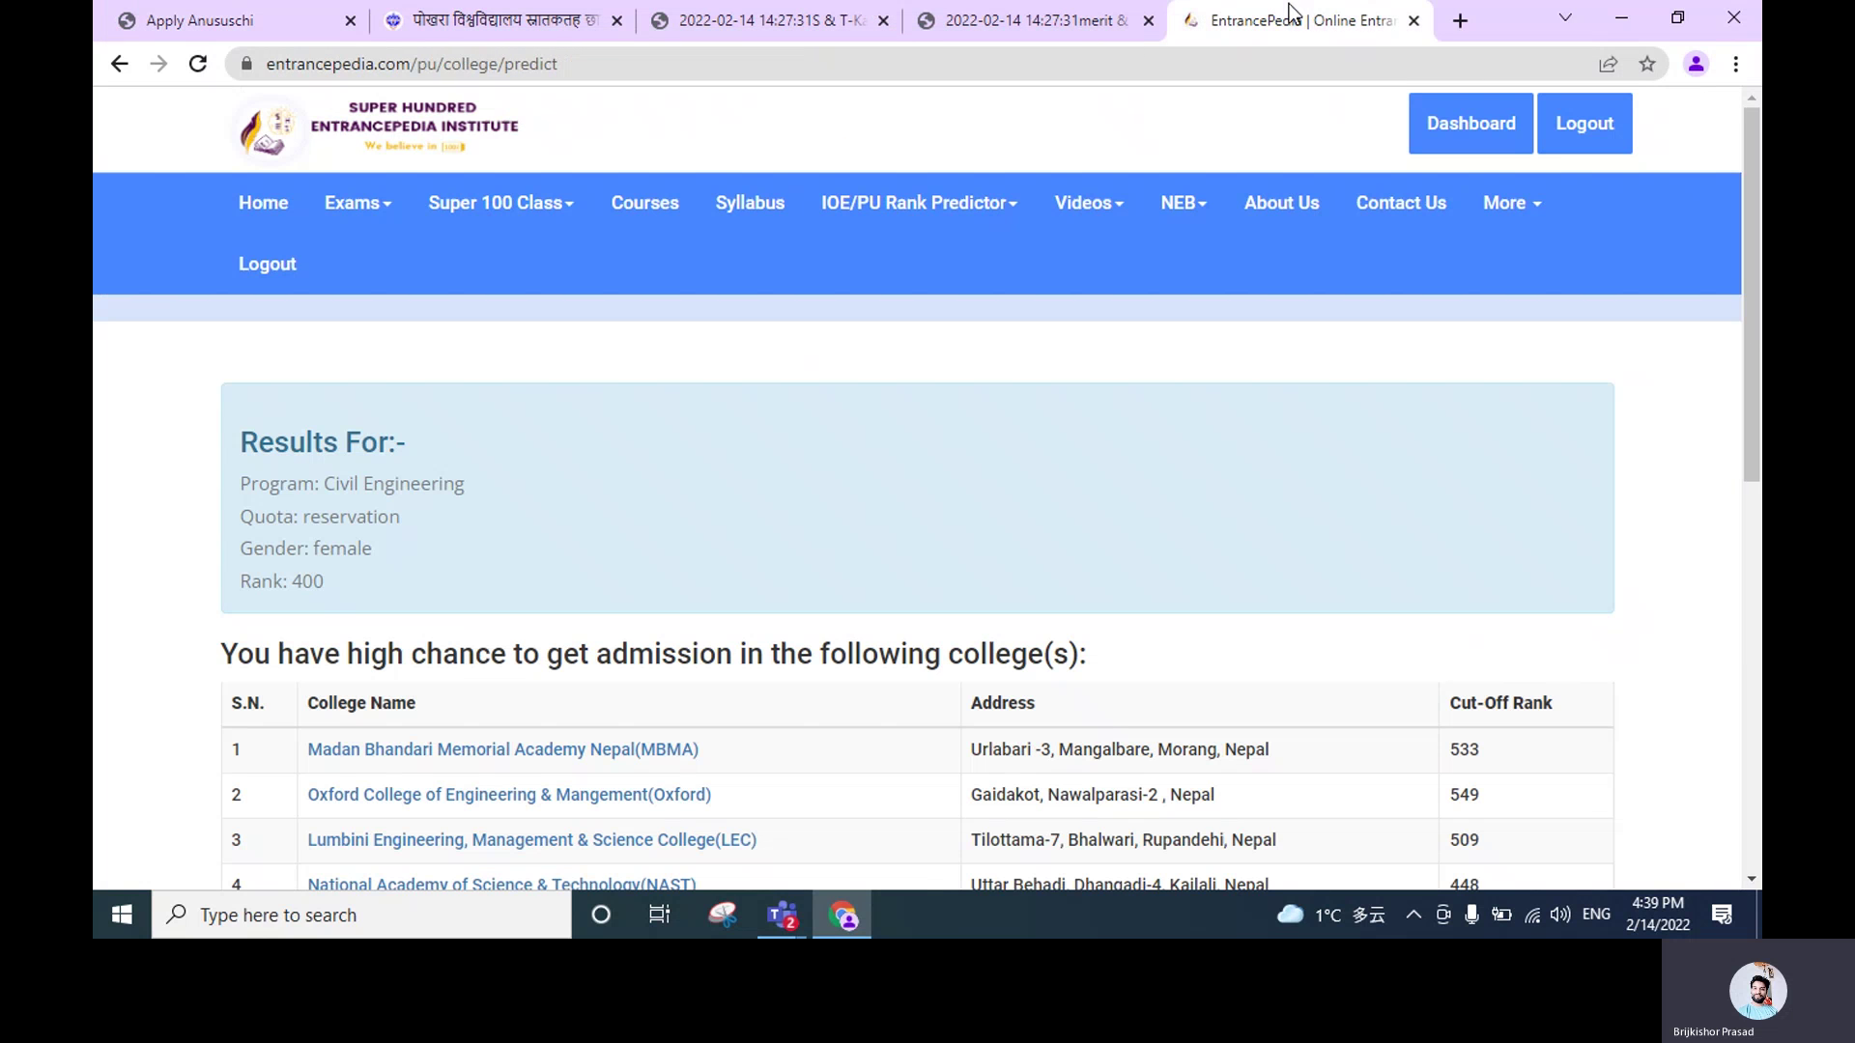
click(120, 66)
scroll(823, 512, up, 4)
click(761, 504)
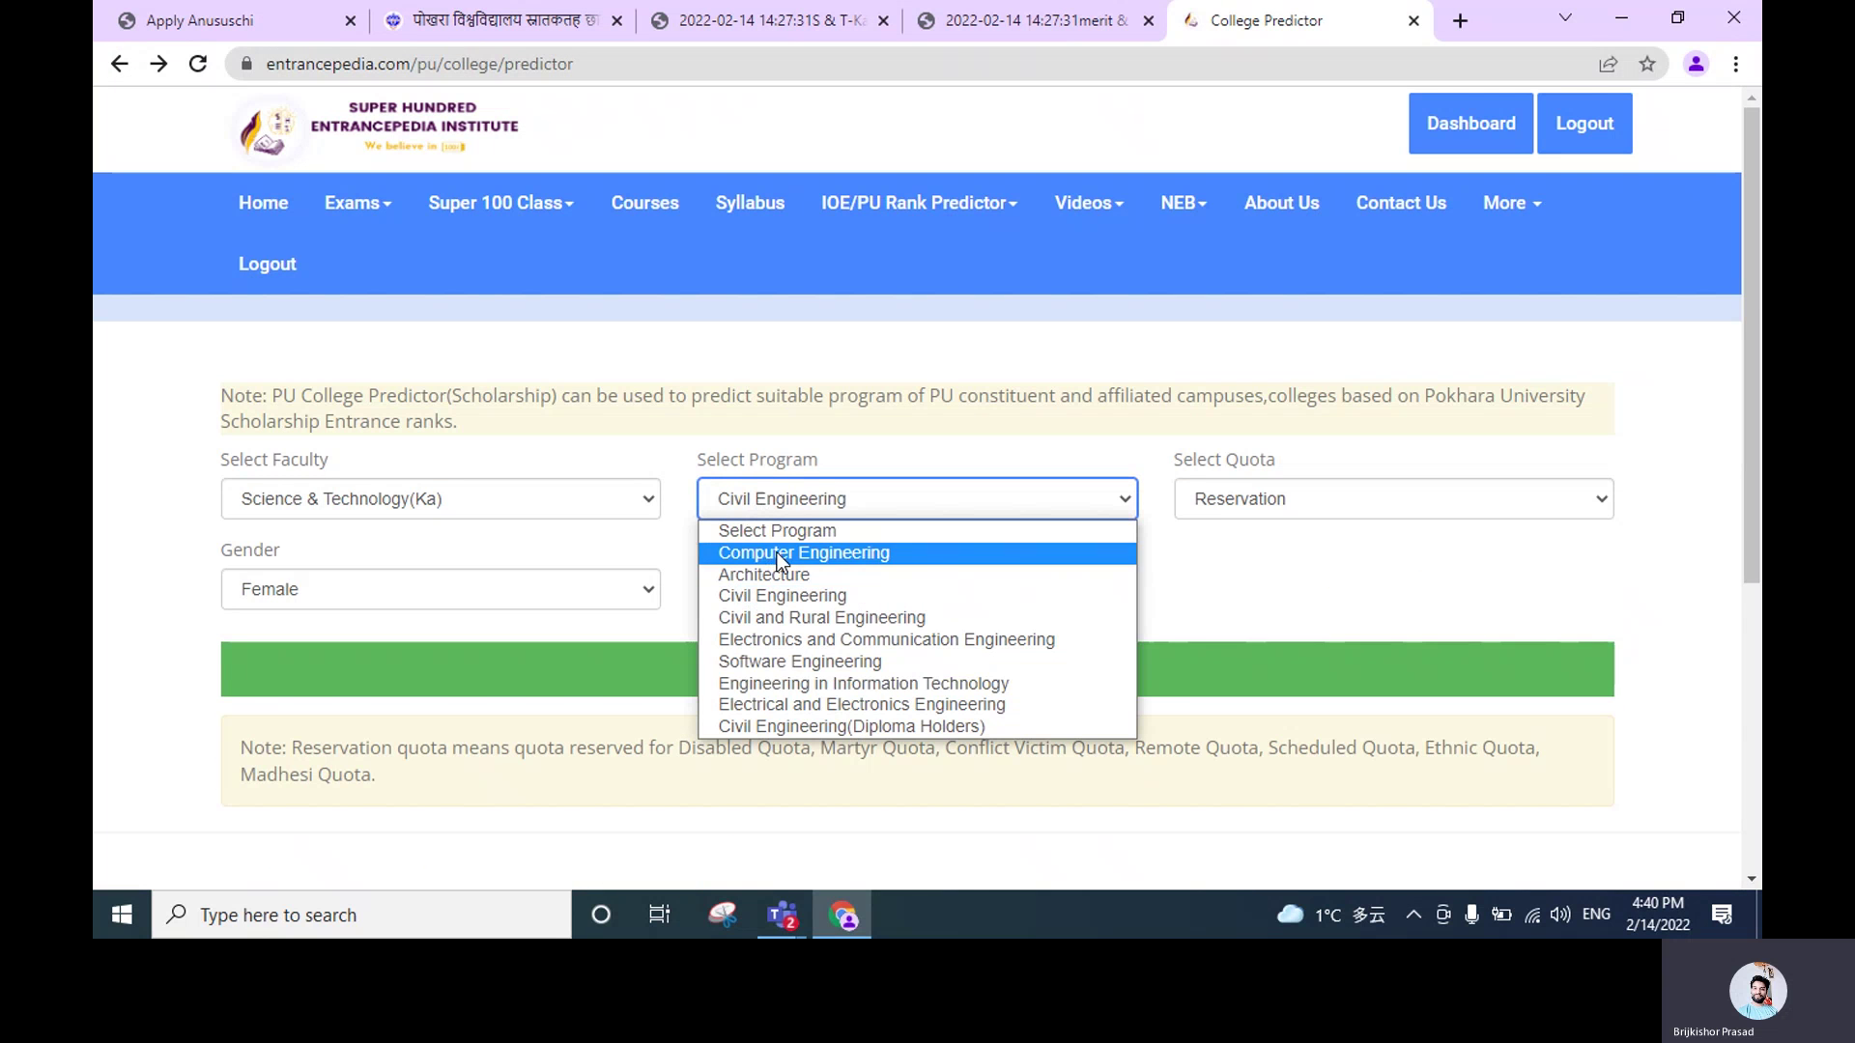
click(800, 622)
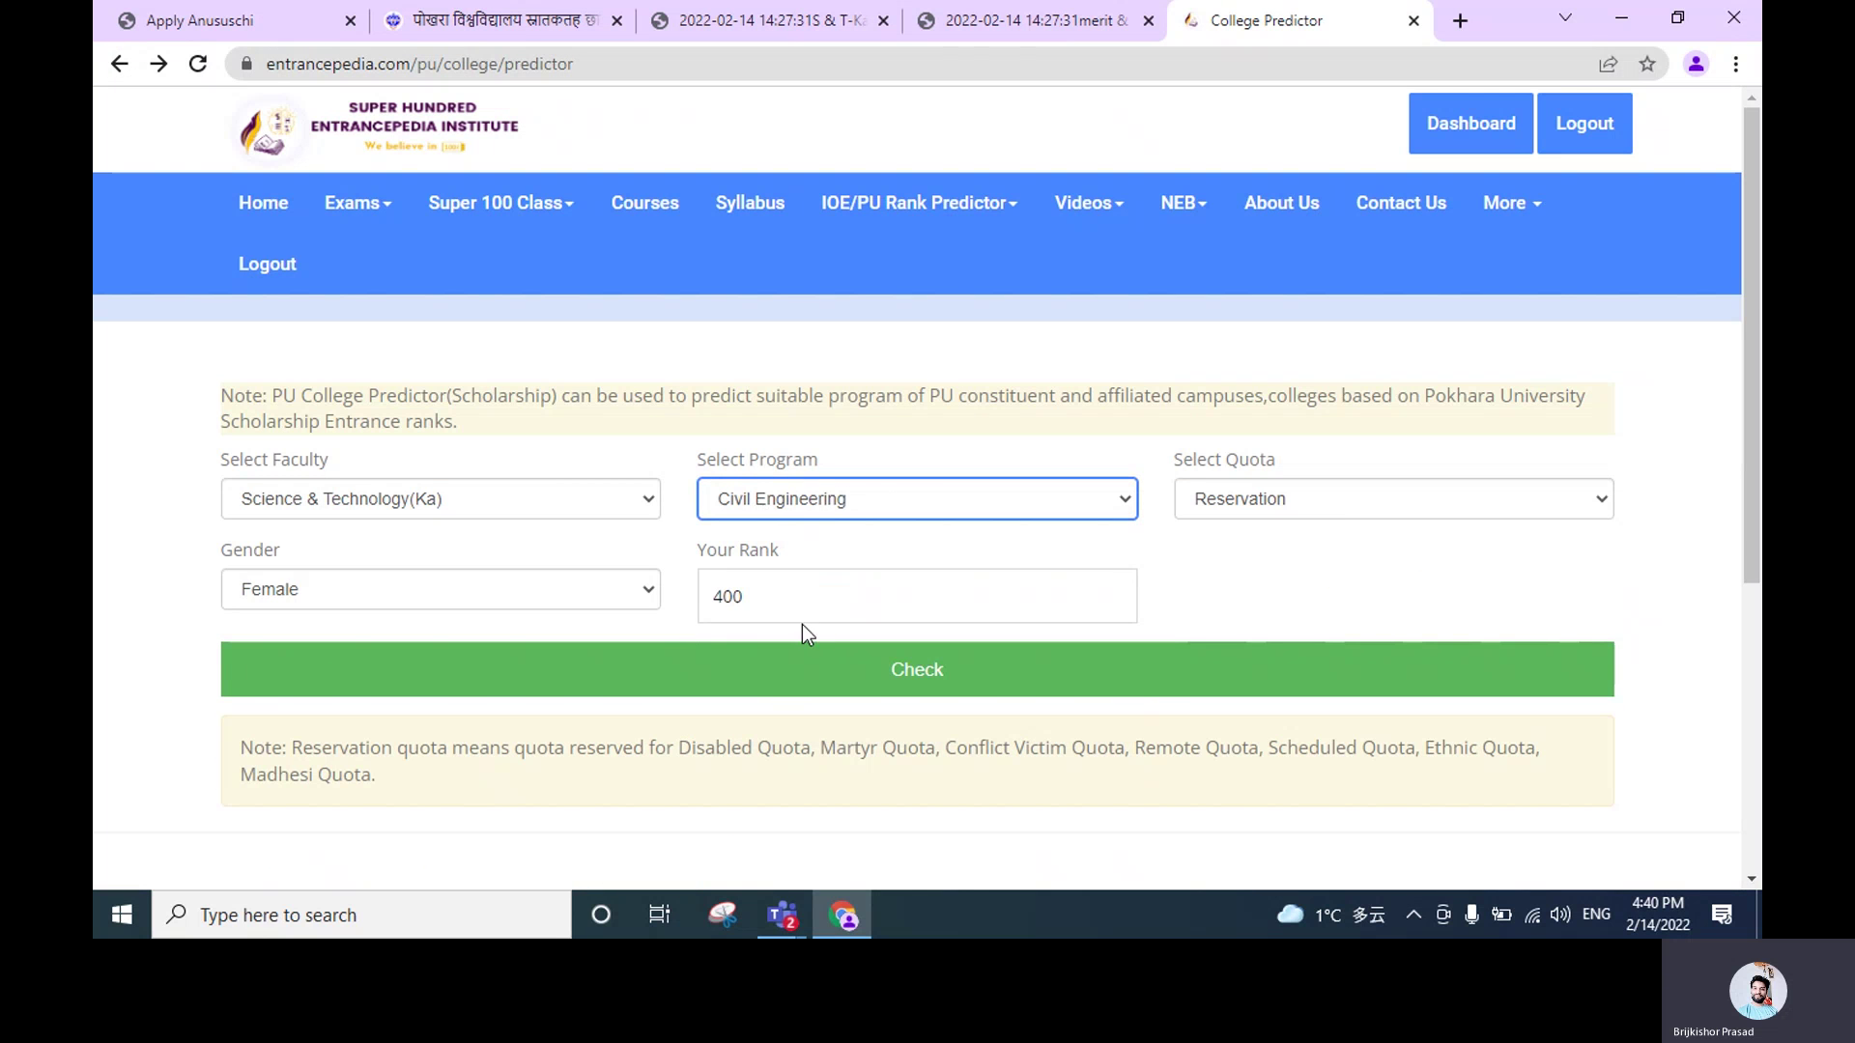
double_click(799, 596)
text(10)
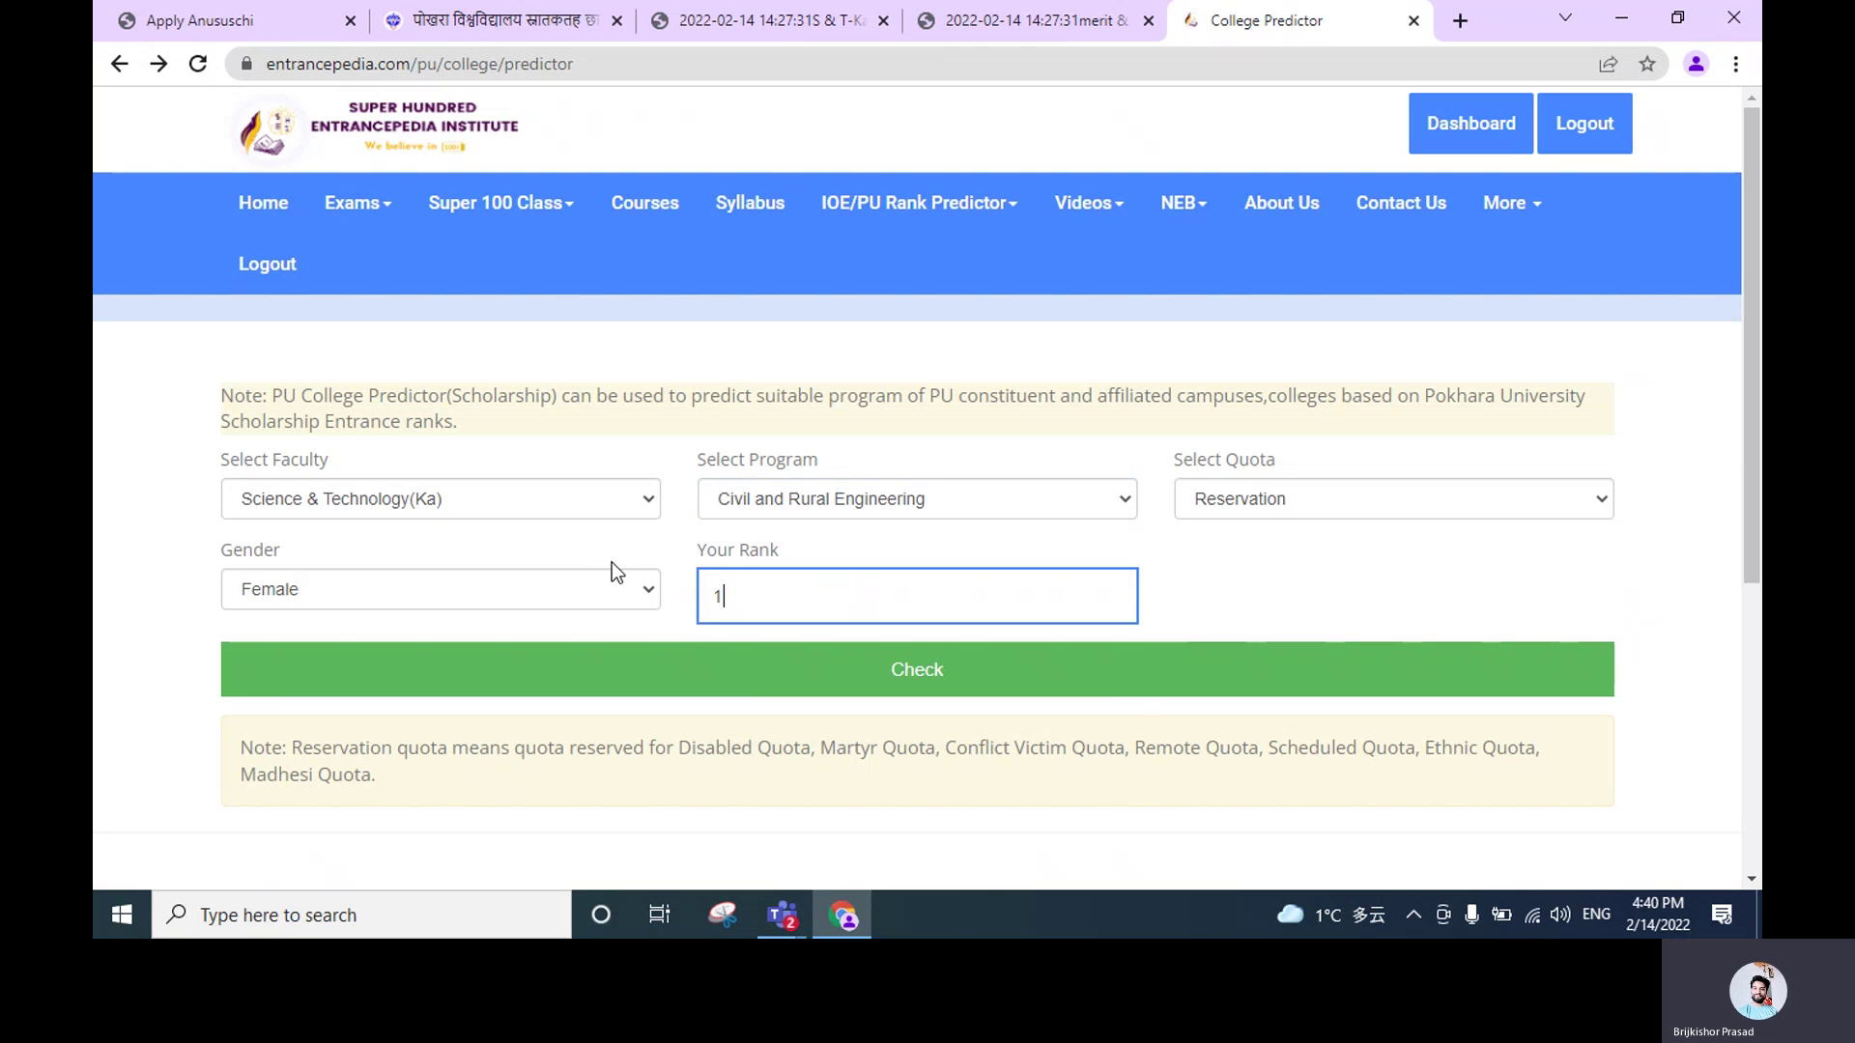
click(685, 668)
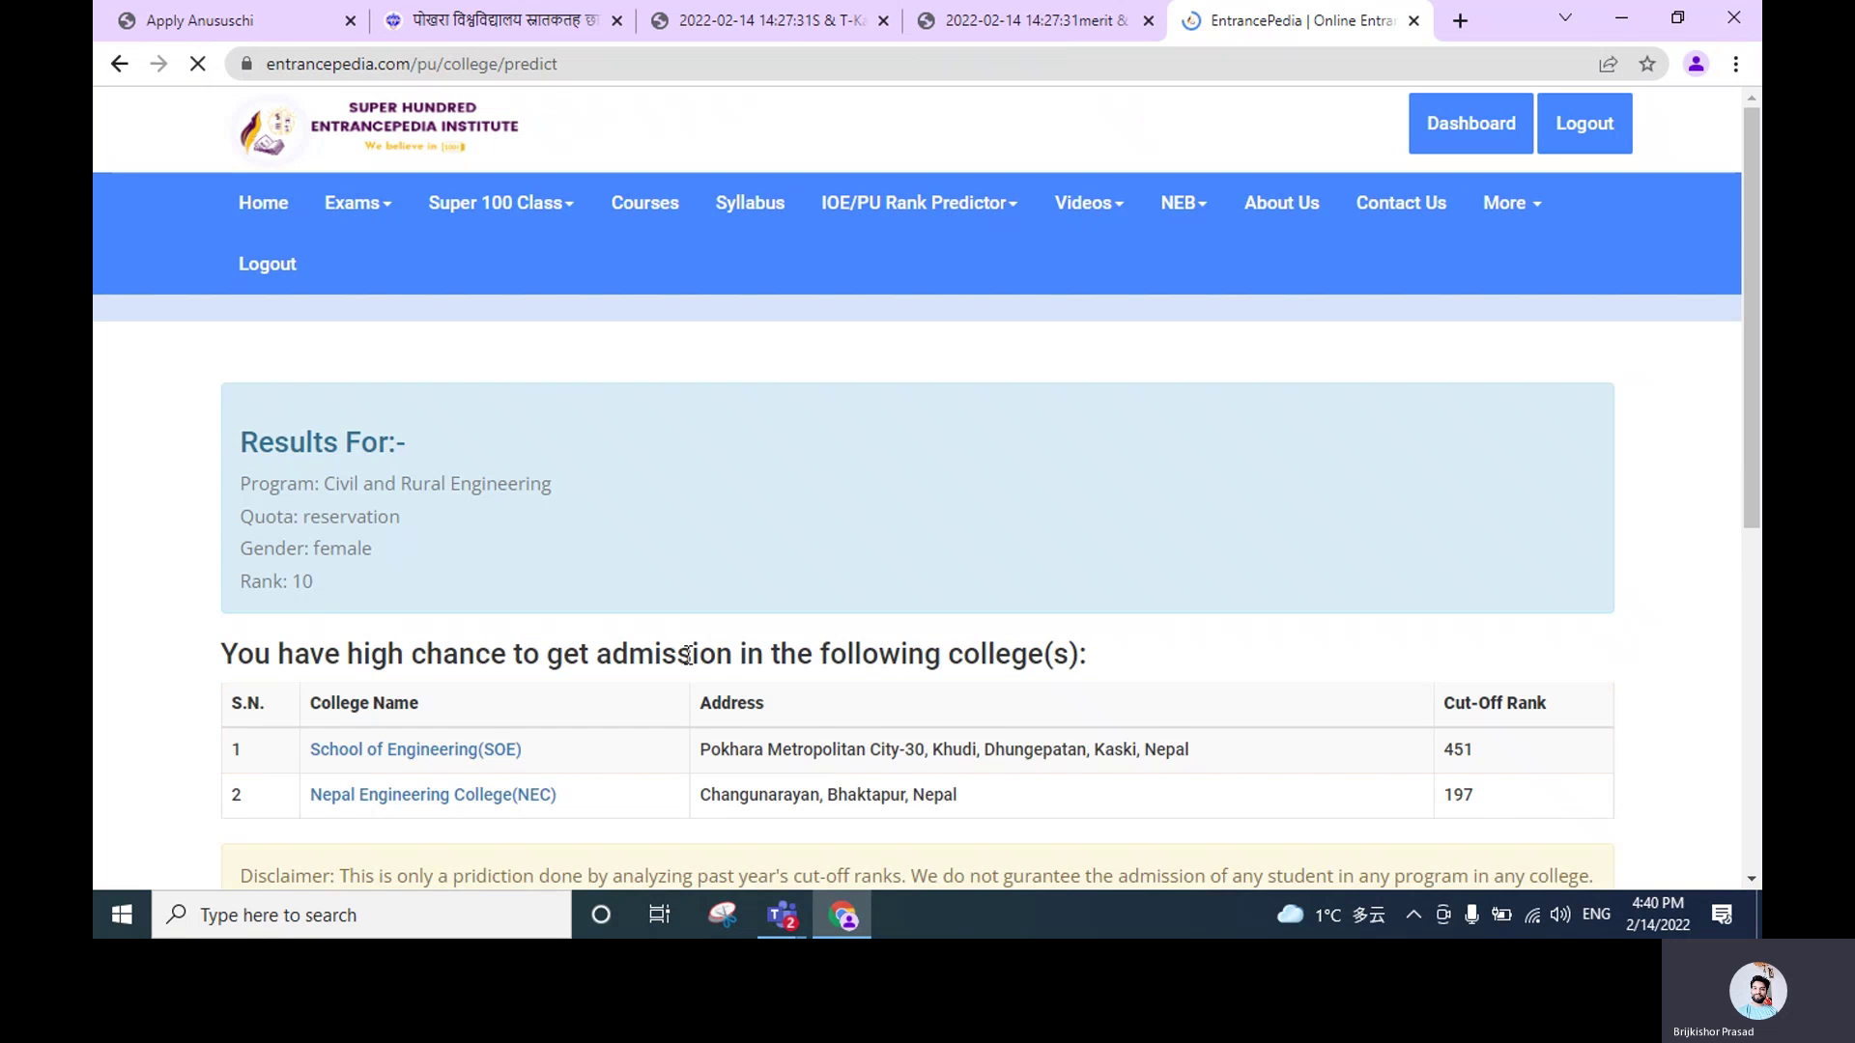
Examine the colleges predicted for Civil and Rural Engineering at rank 10
scroll(724, 615, down, 1)
scroll(723, 610, down, 1)
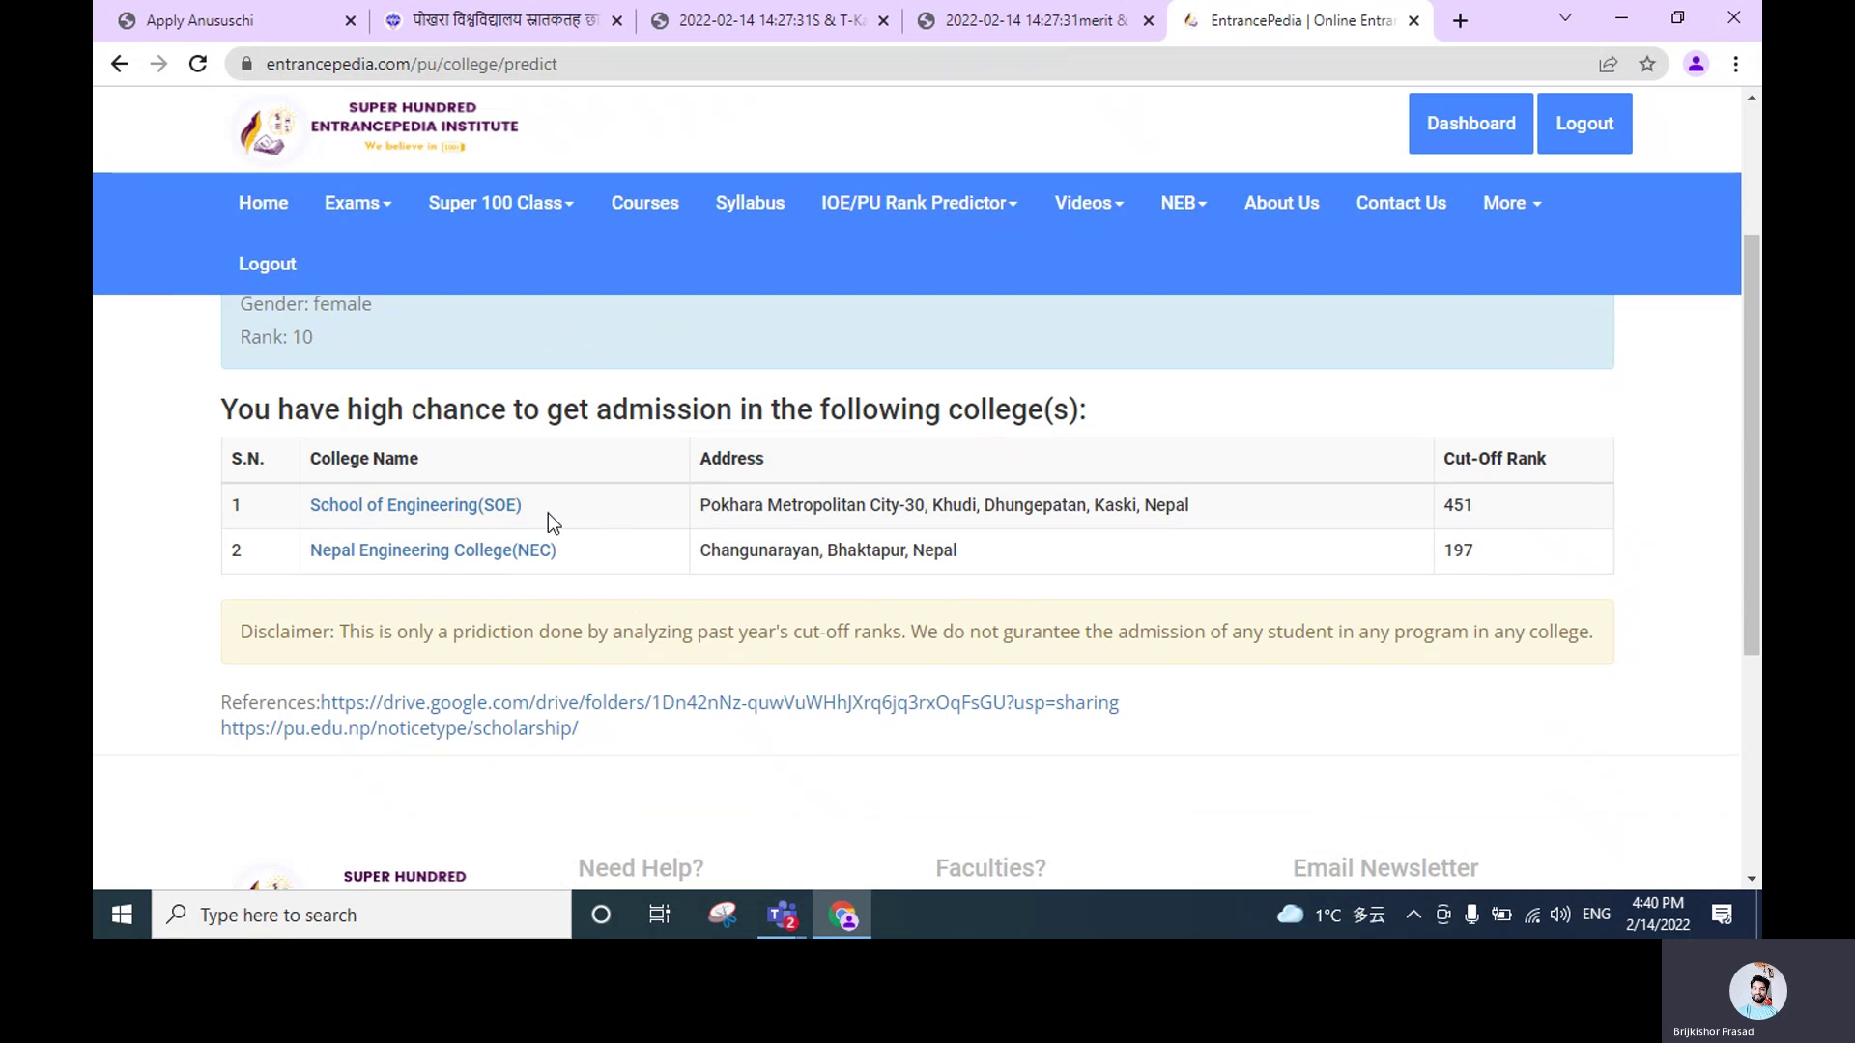
drag(569, 519, 313, 510)
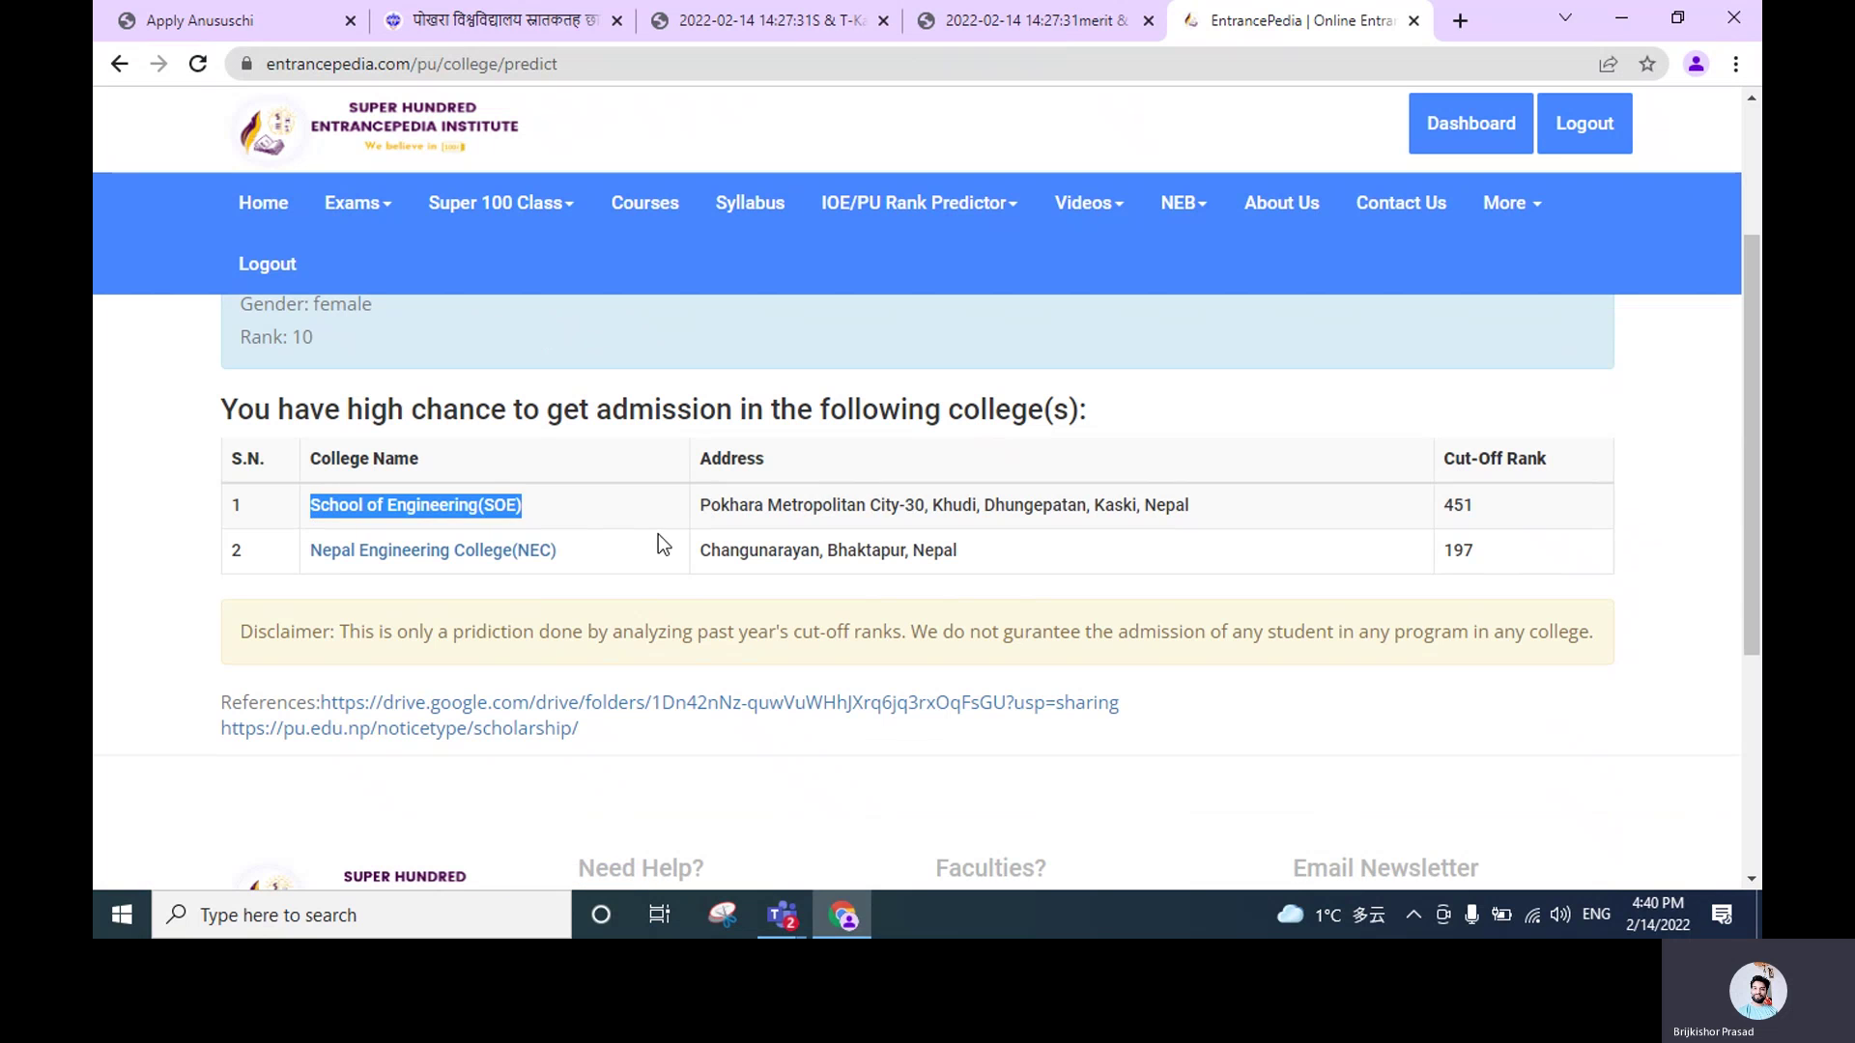
click(725, 556)
drag(556, 552, 307, 549)
click(687, 631)
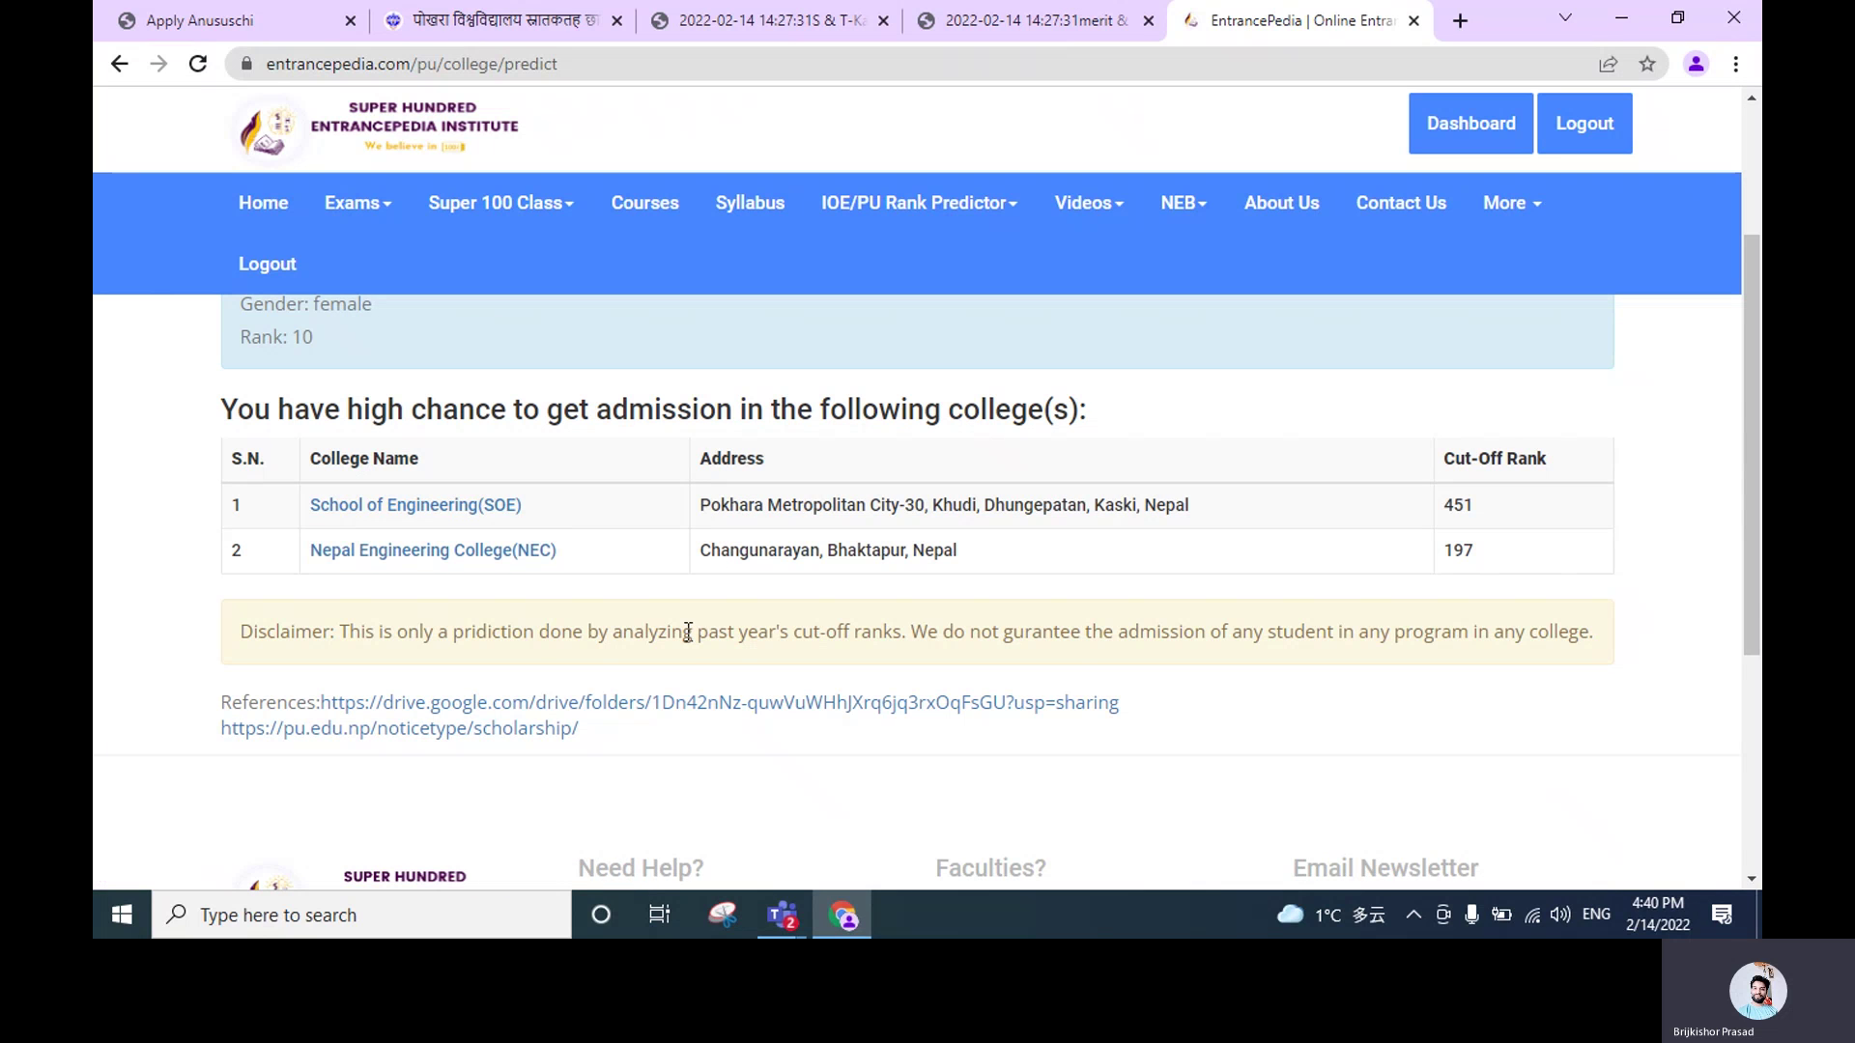
Return to the Anusuchi application and set the Second Program's First College to Nepal Engineering College
click(311, 27)
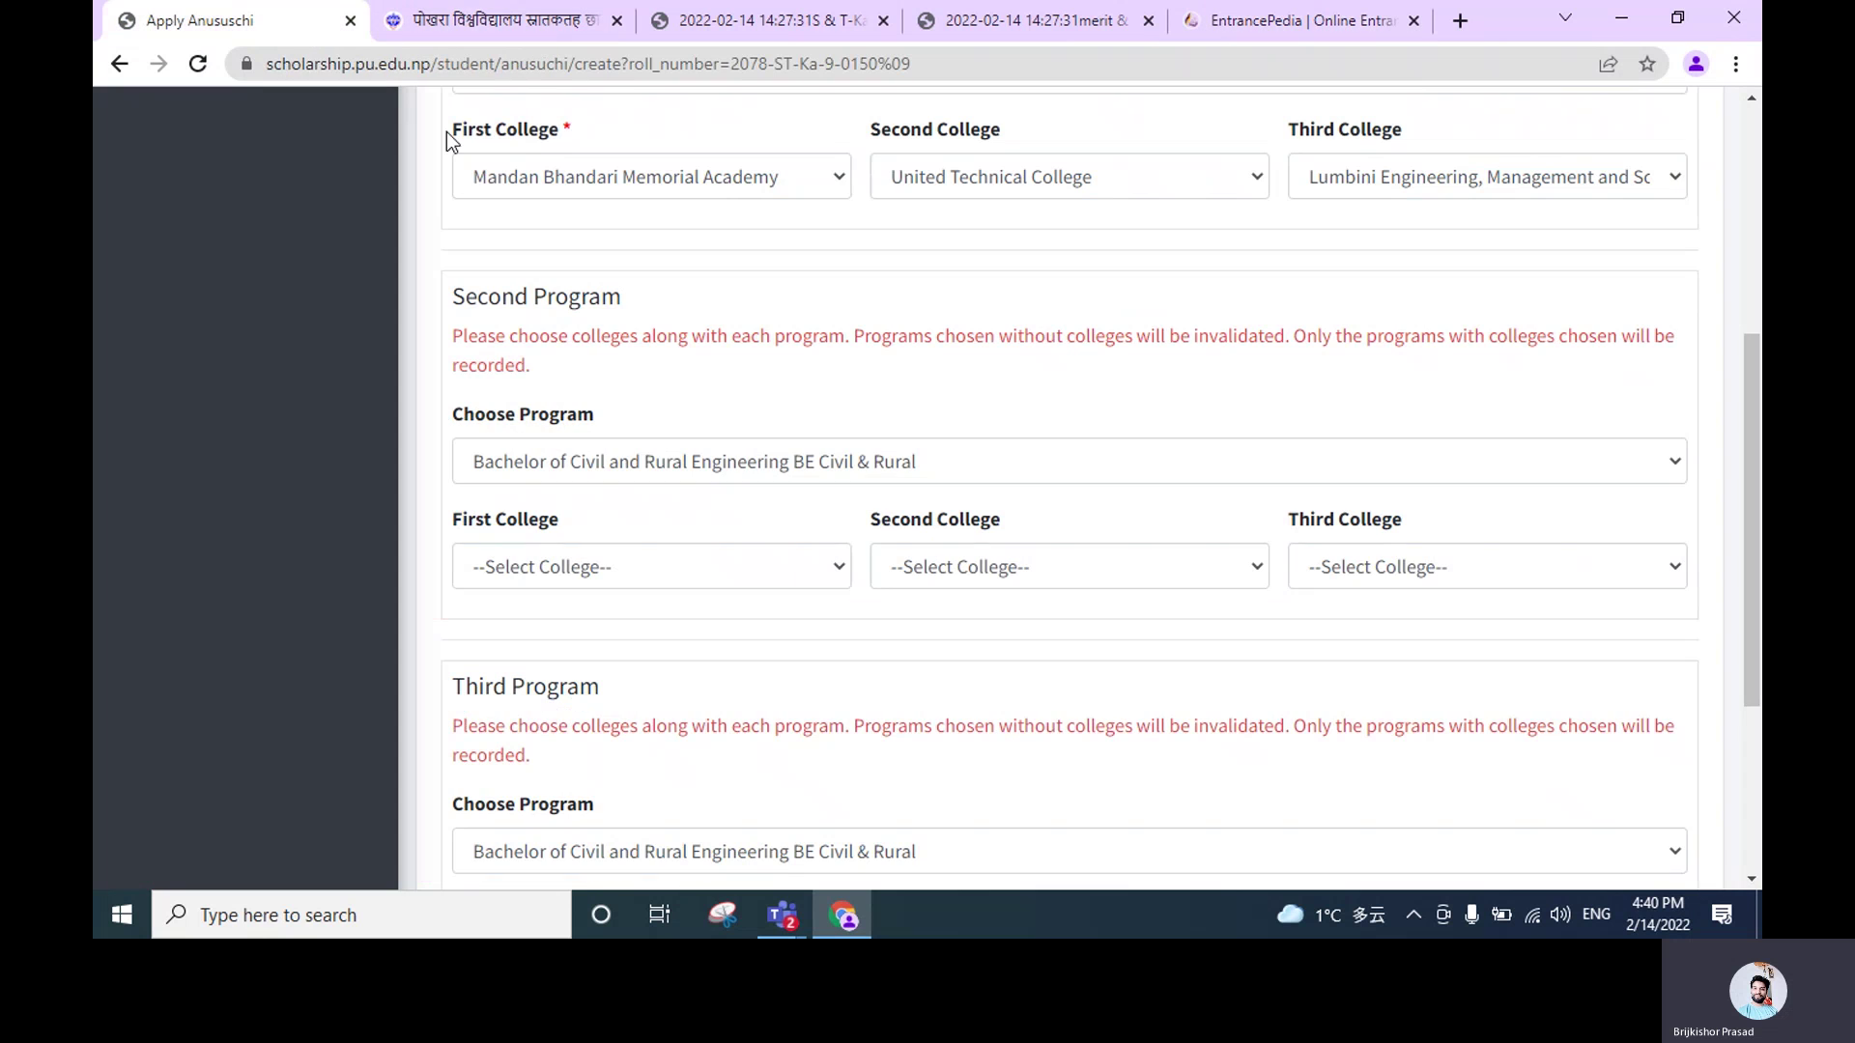
click(554, 564)
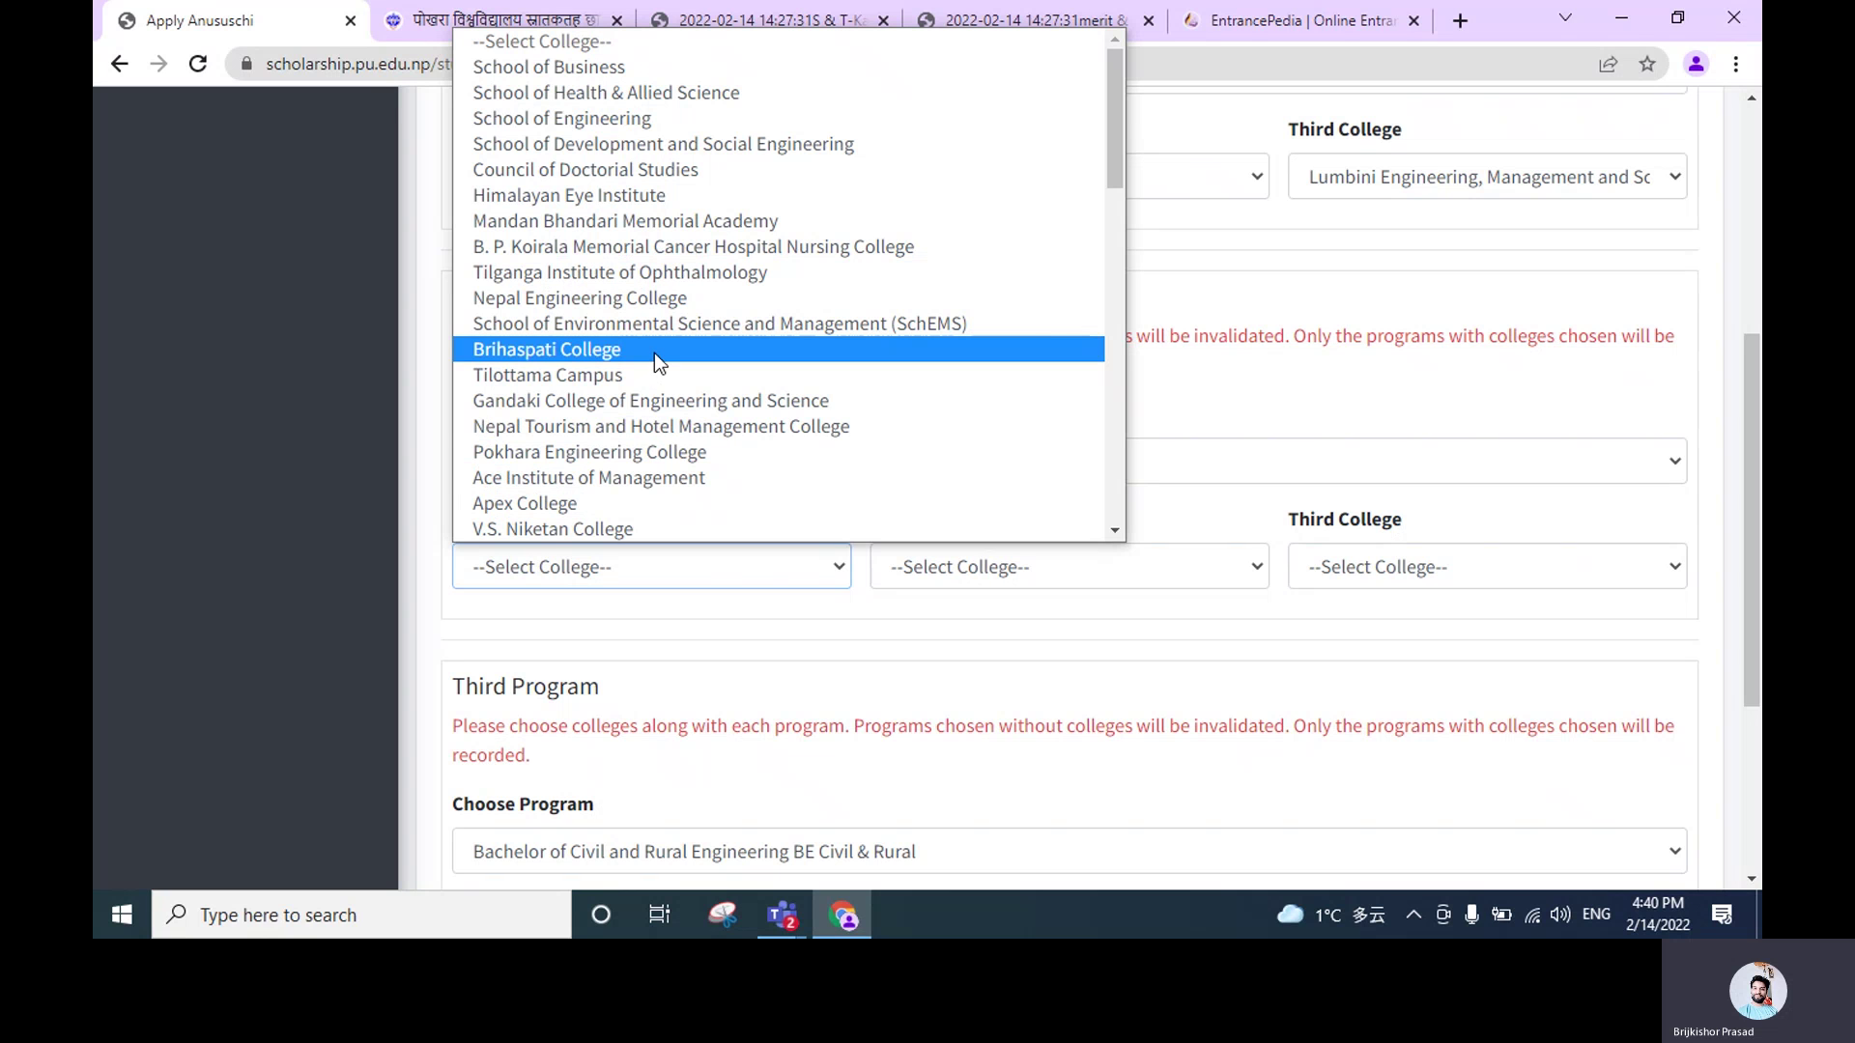
key(n)
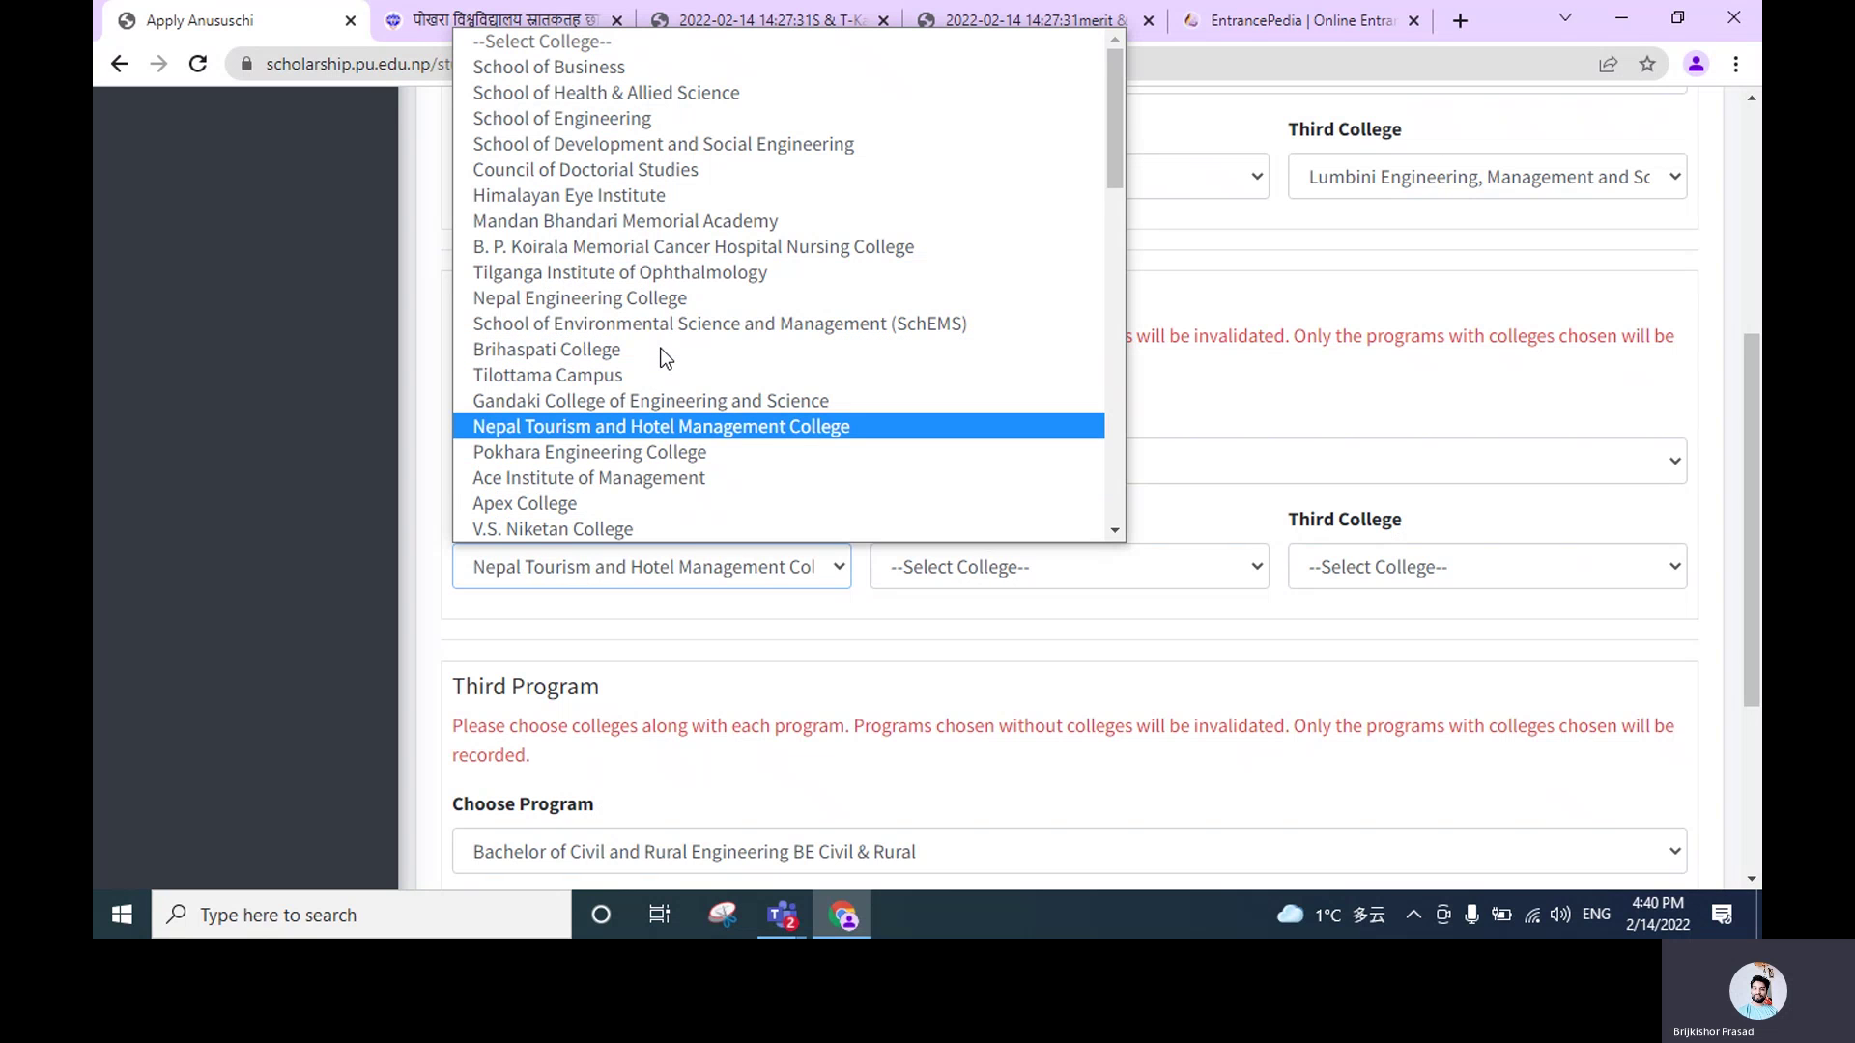
key(n)
key(n)
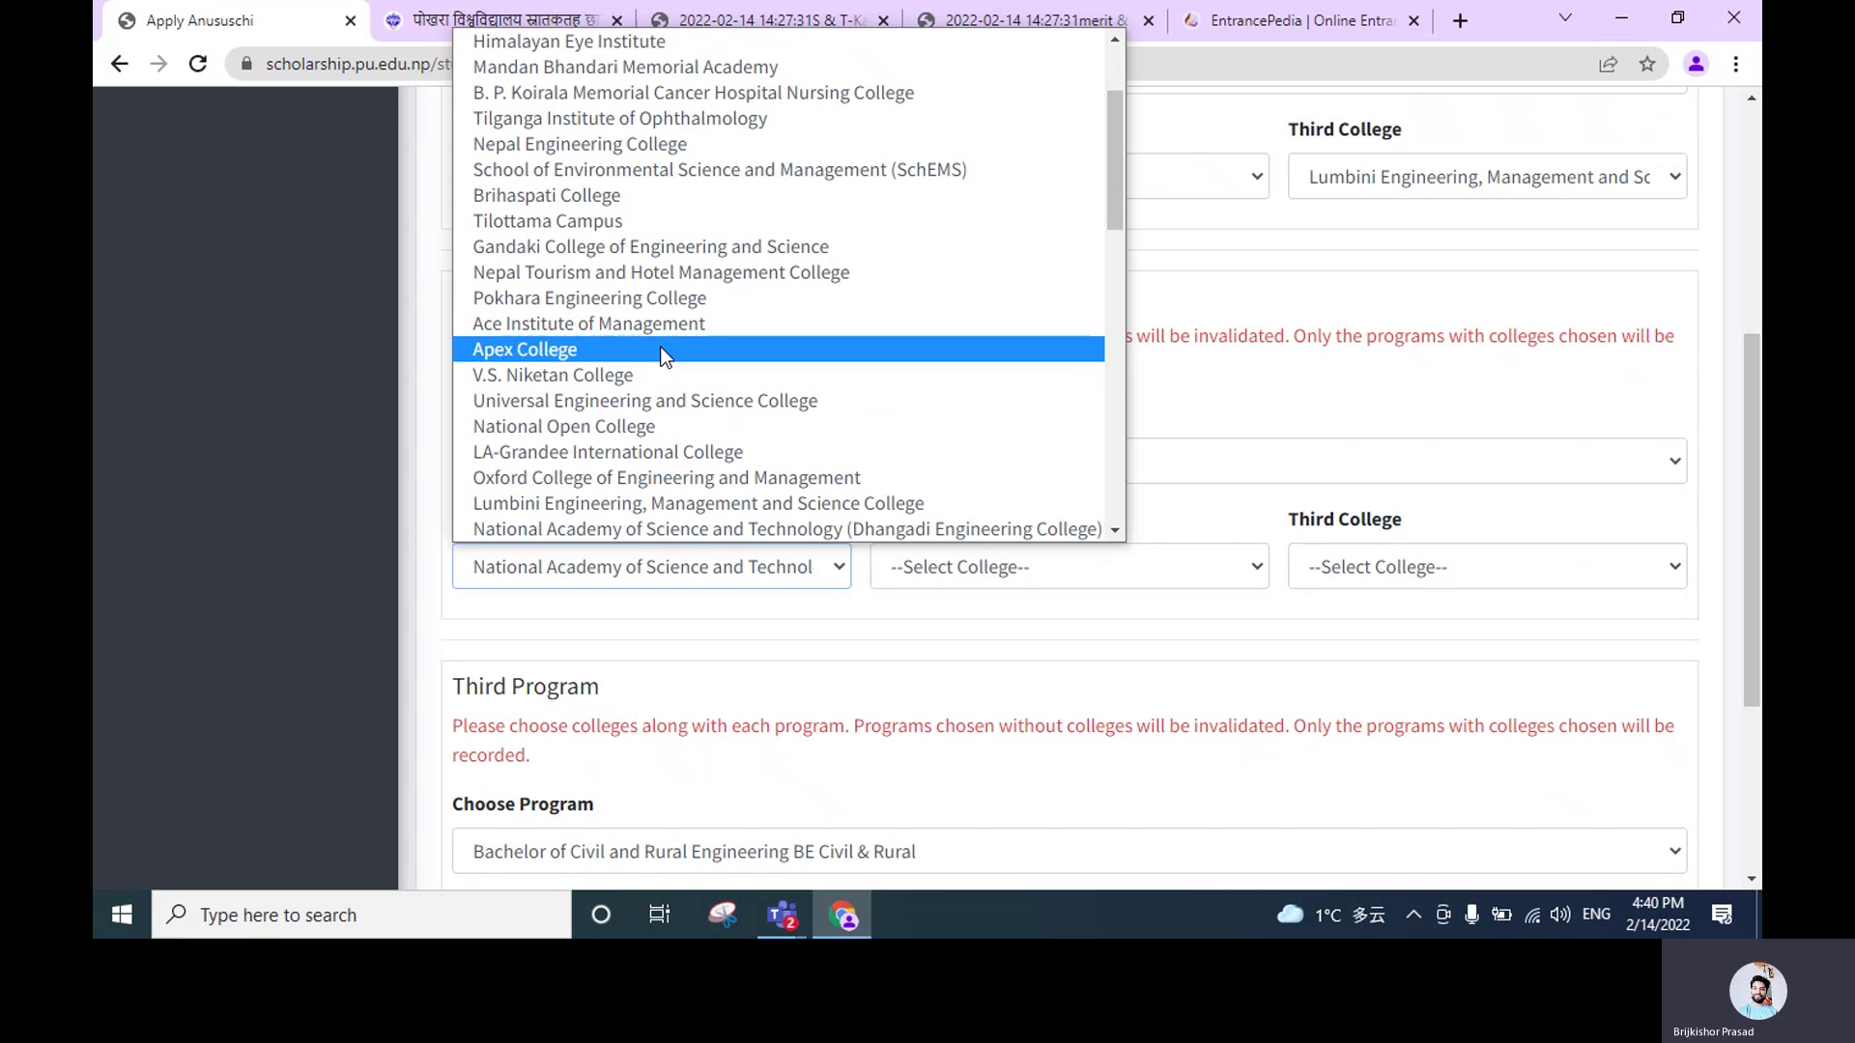
key(Up)
key(Up)
key(Up)
key(Up)
key(n)
key(n)
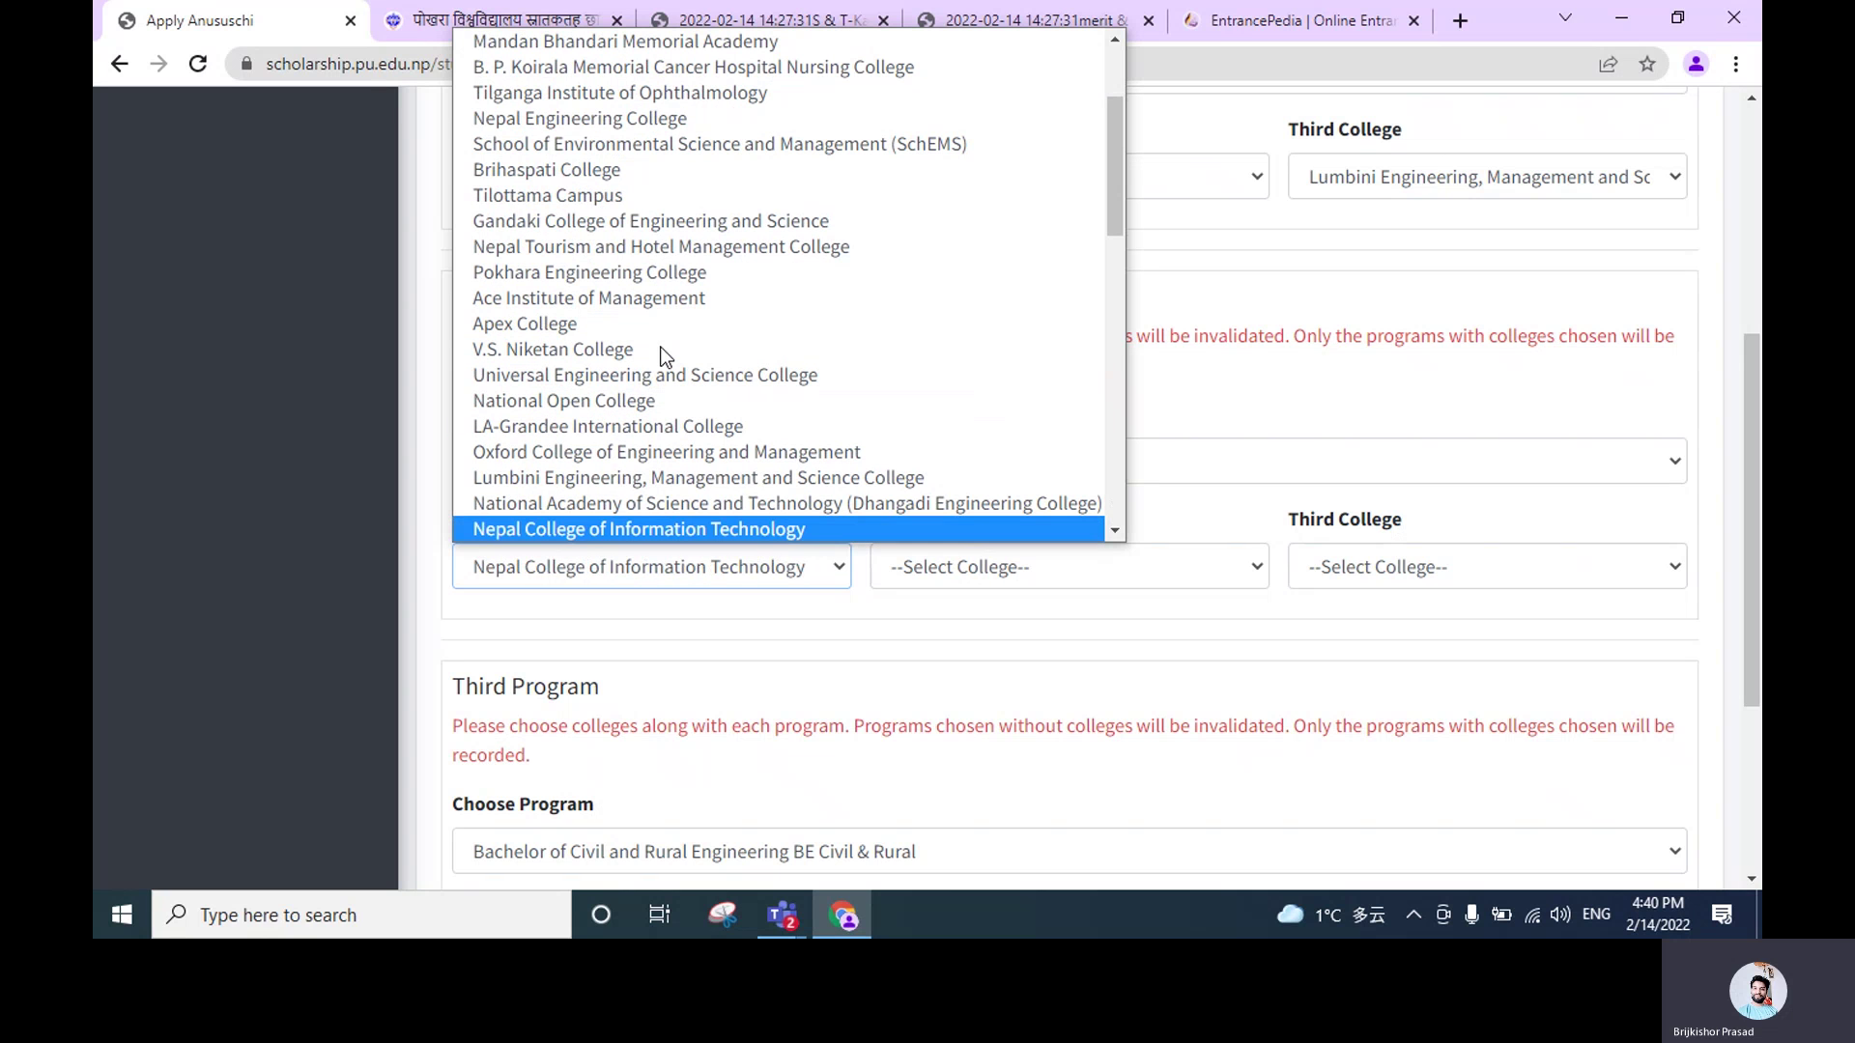
key(n)
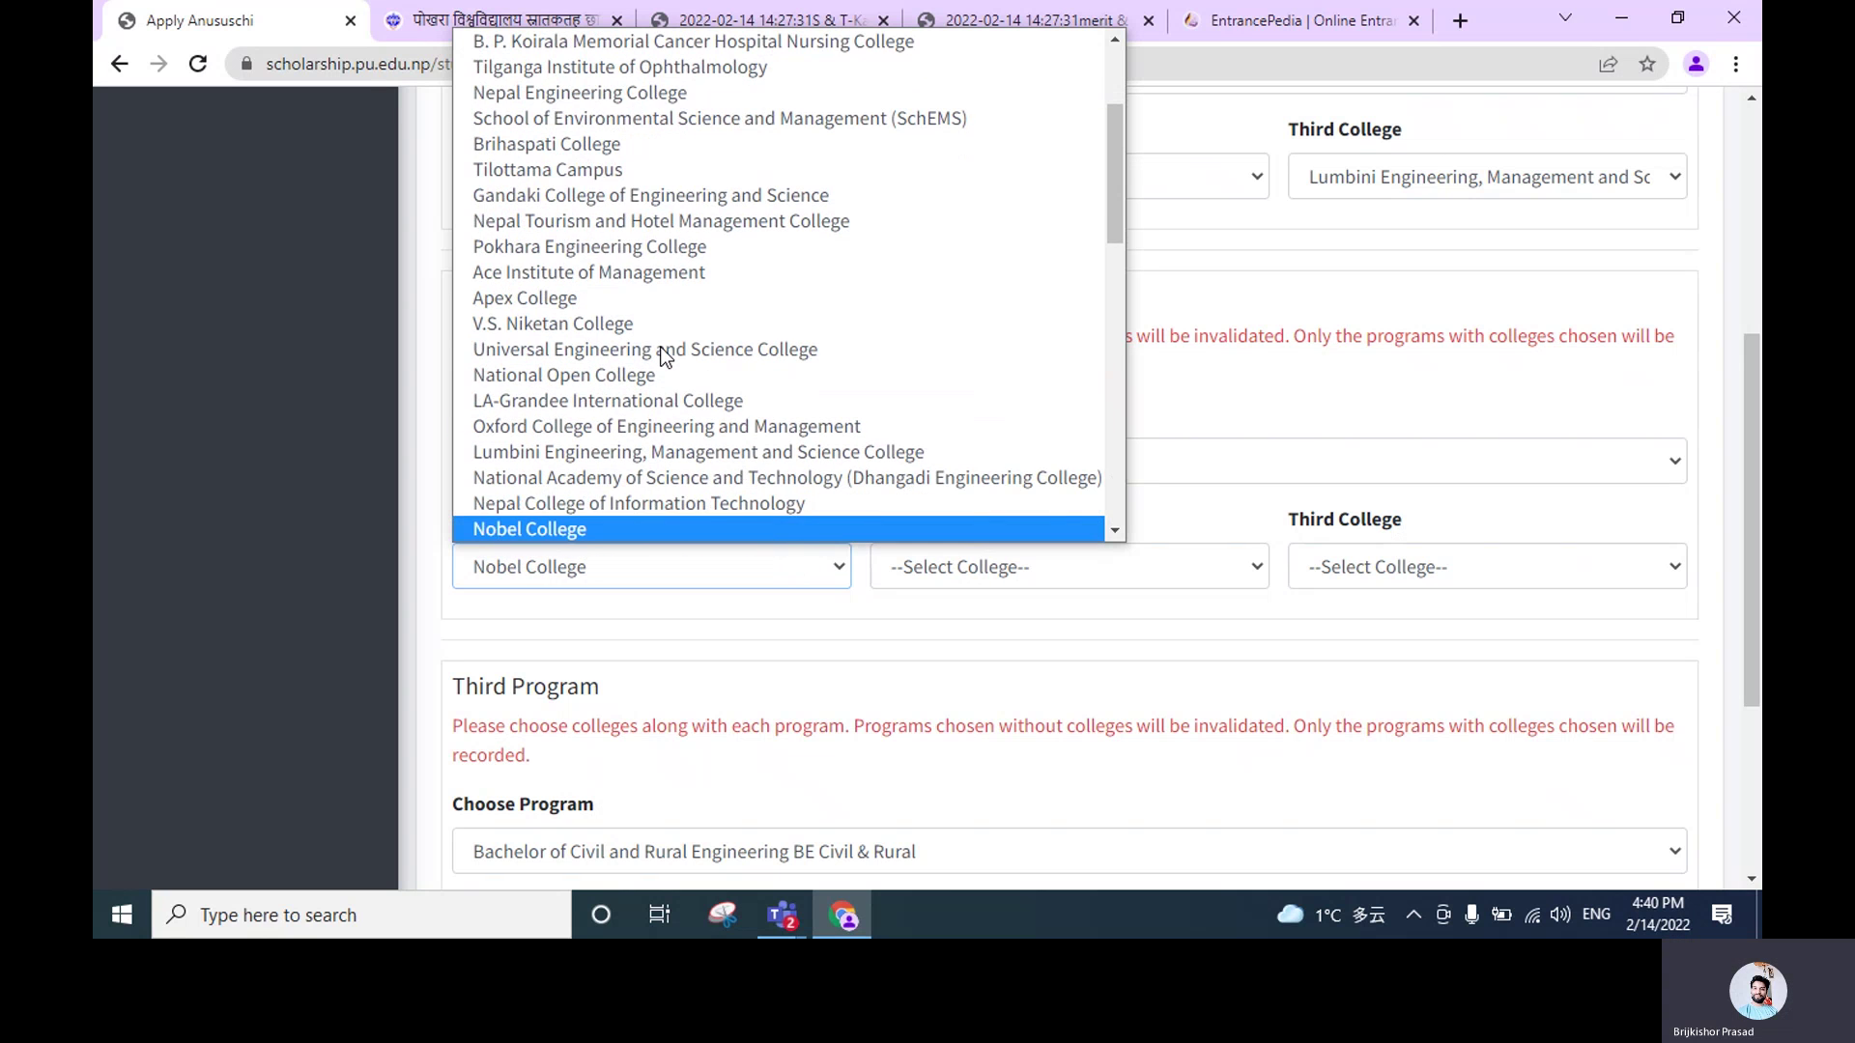
key(n)
key(n)
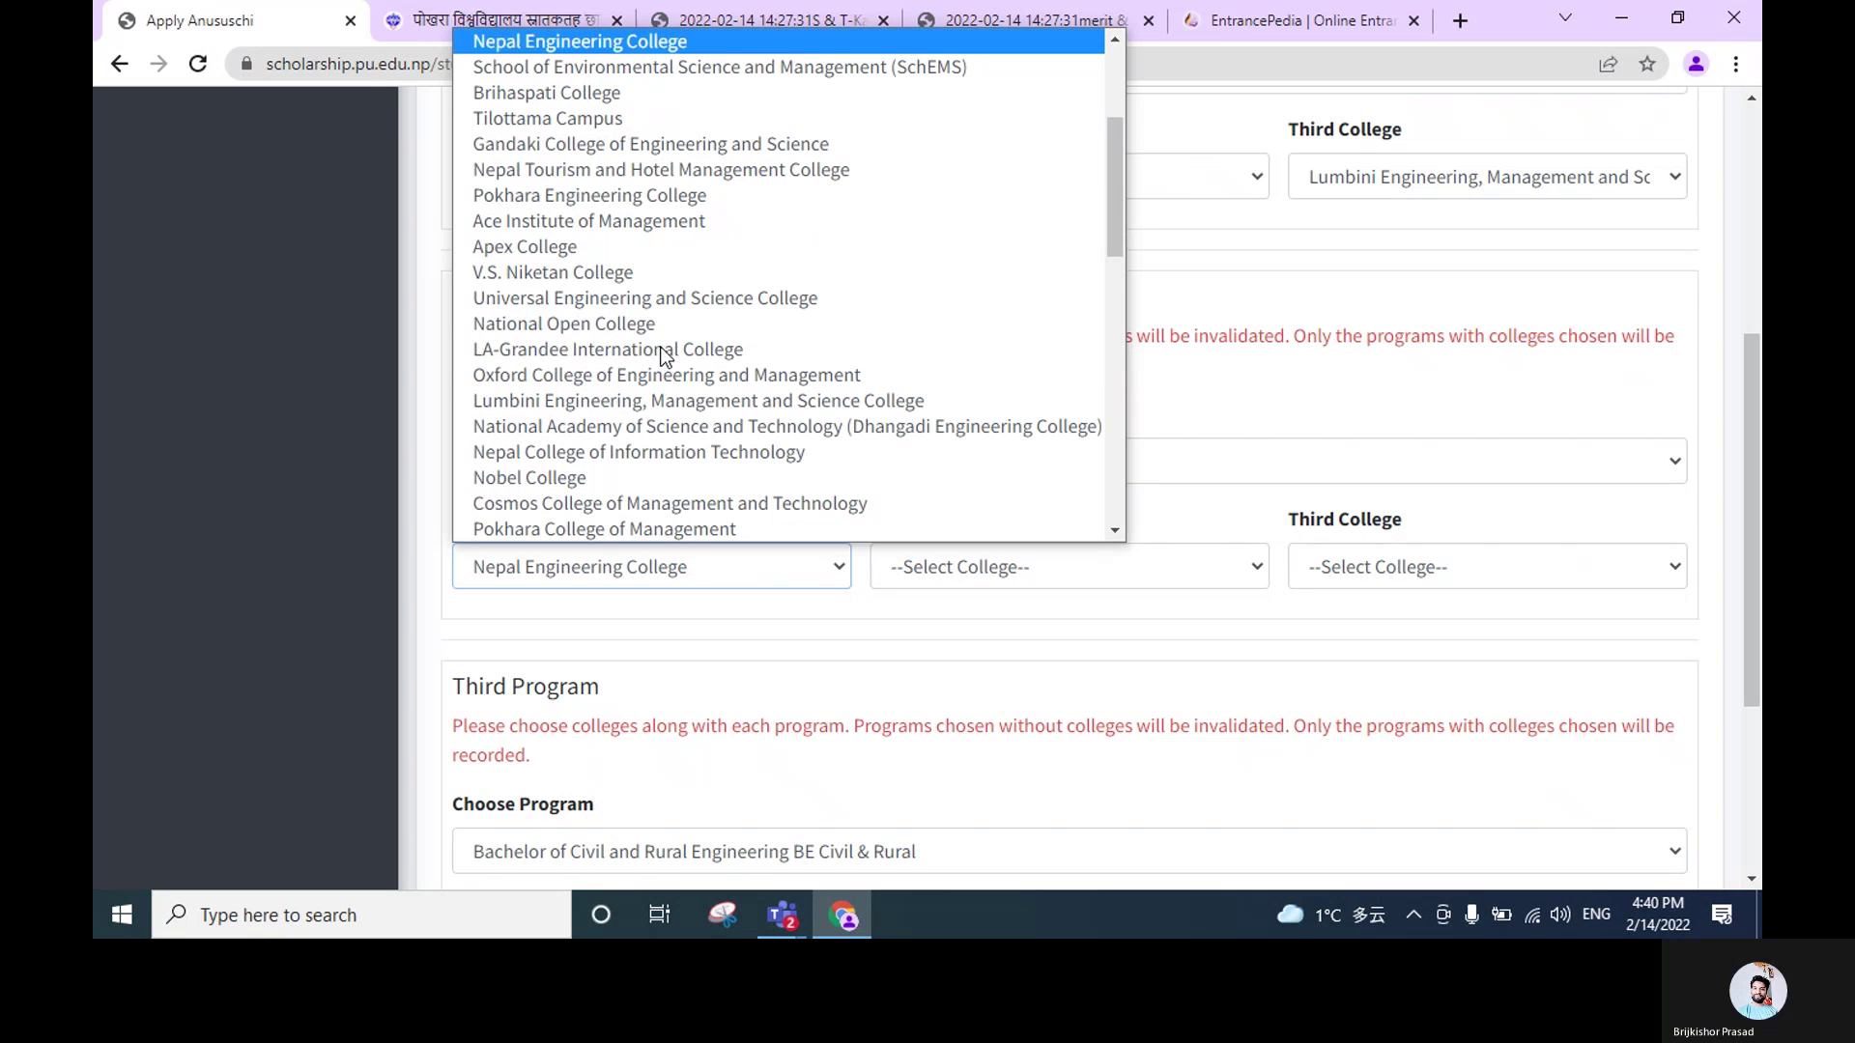
click(599, 49)
click(700, 621)
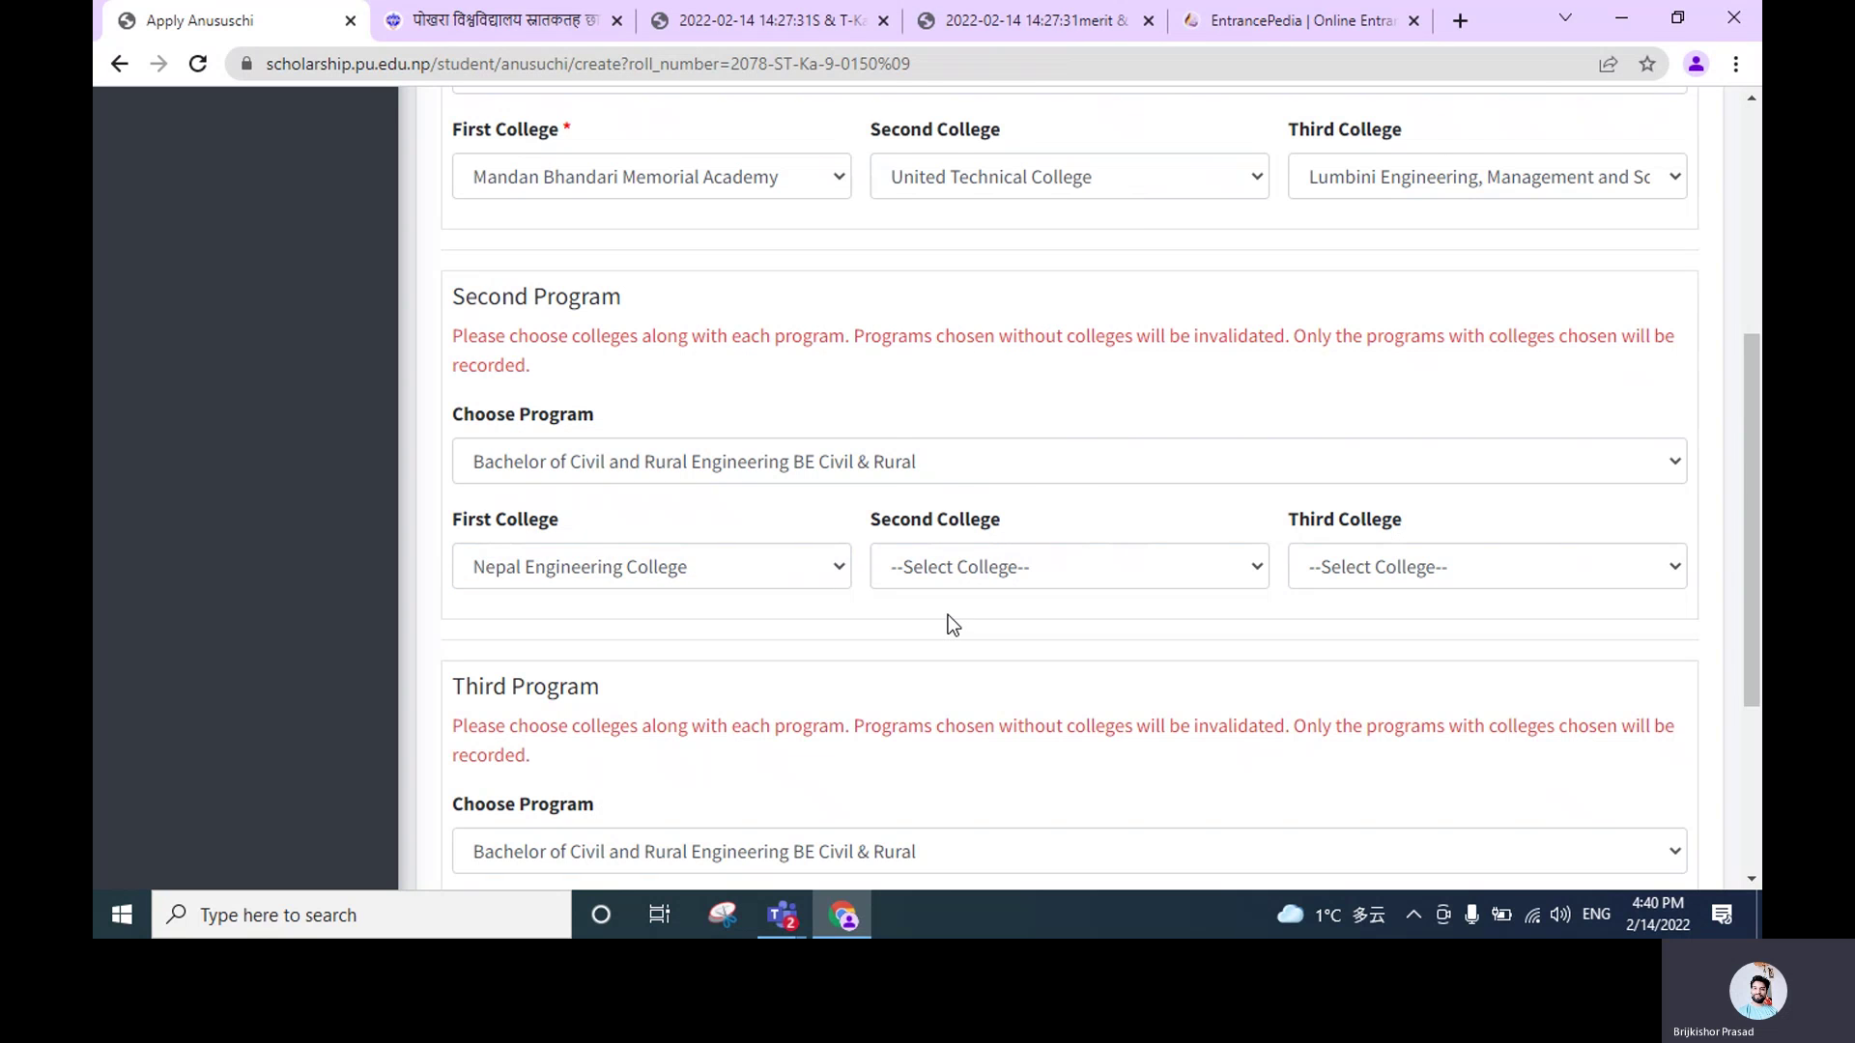
Set the Second Program's Second College to School of Engineering
click(978, 573)
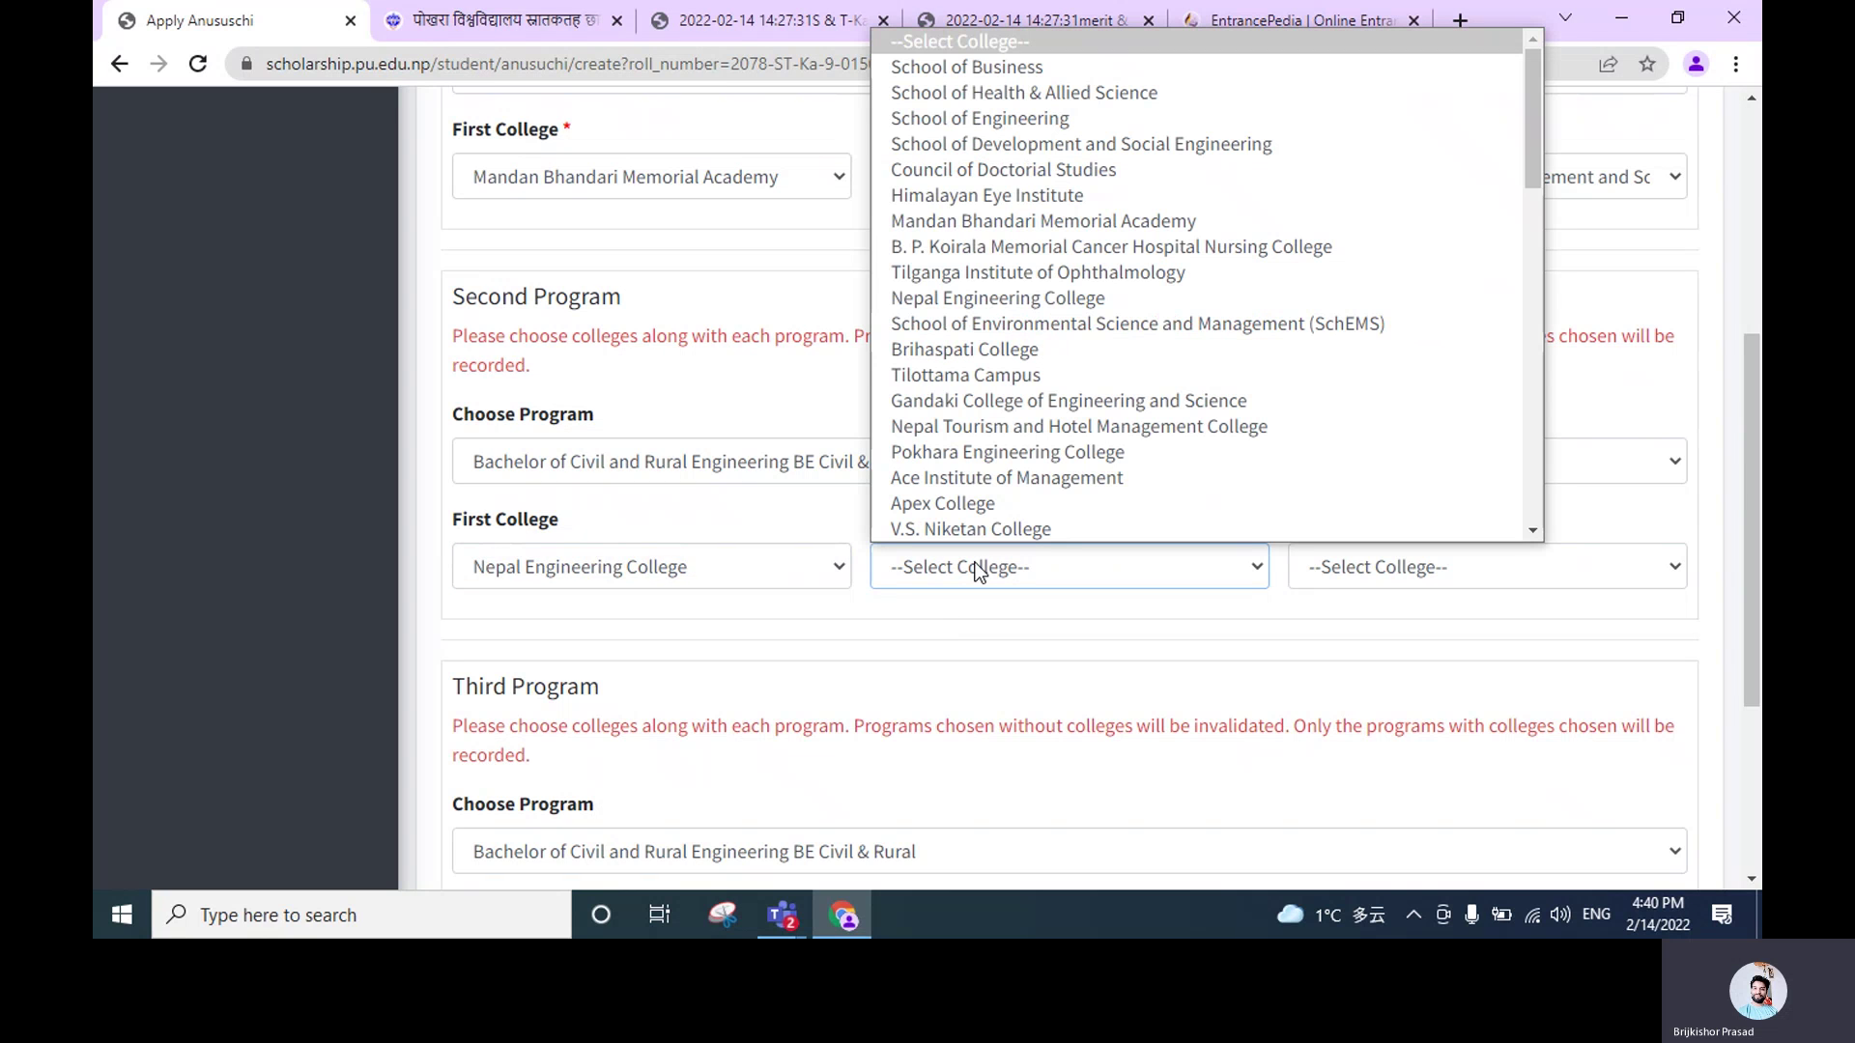
key(Down)
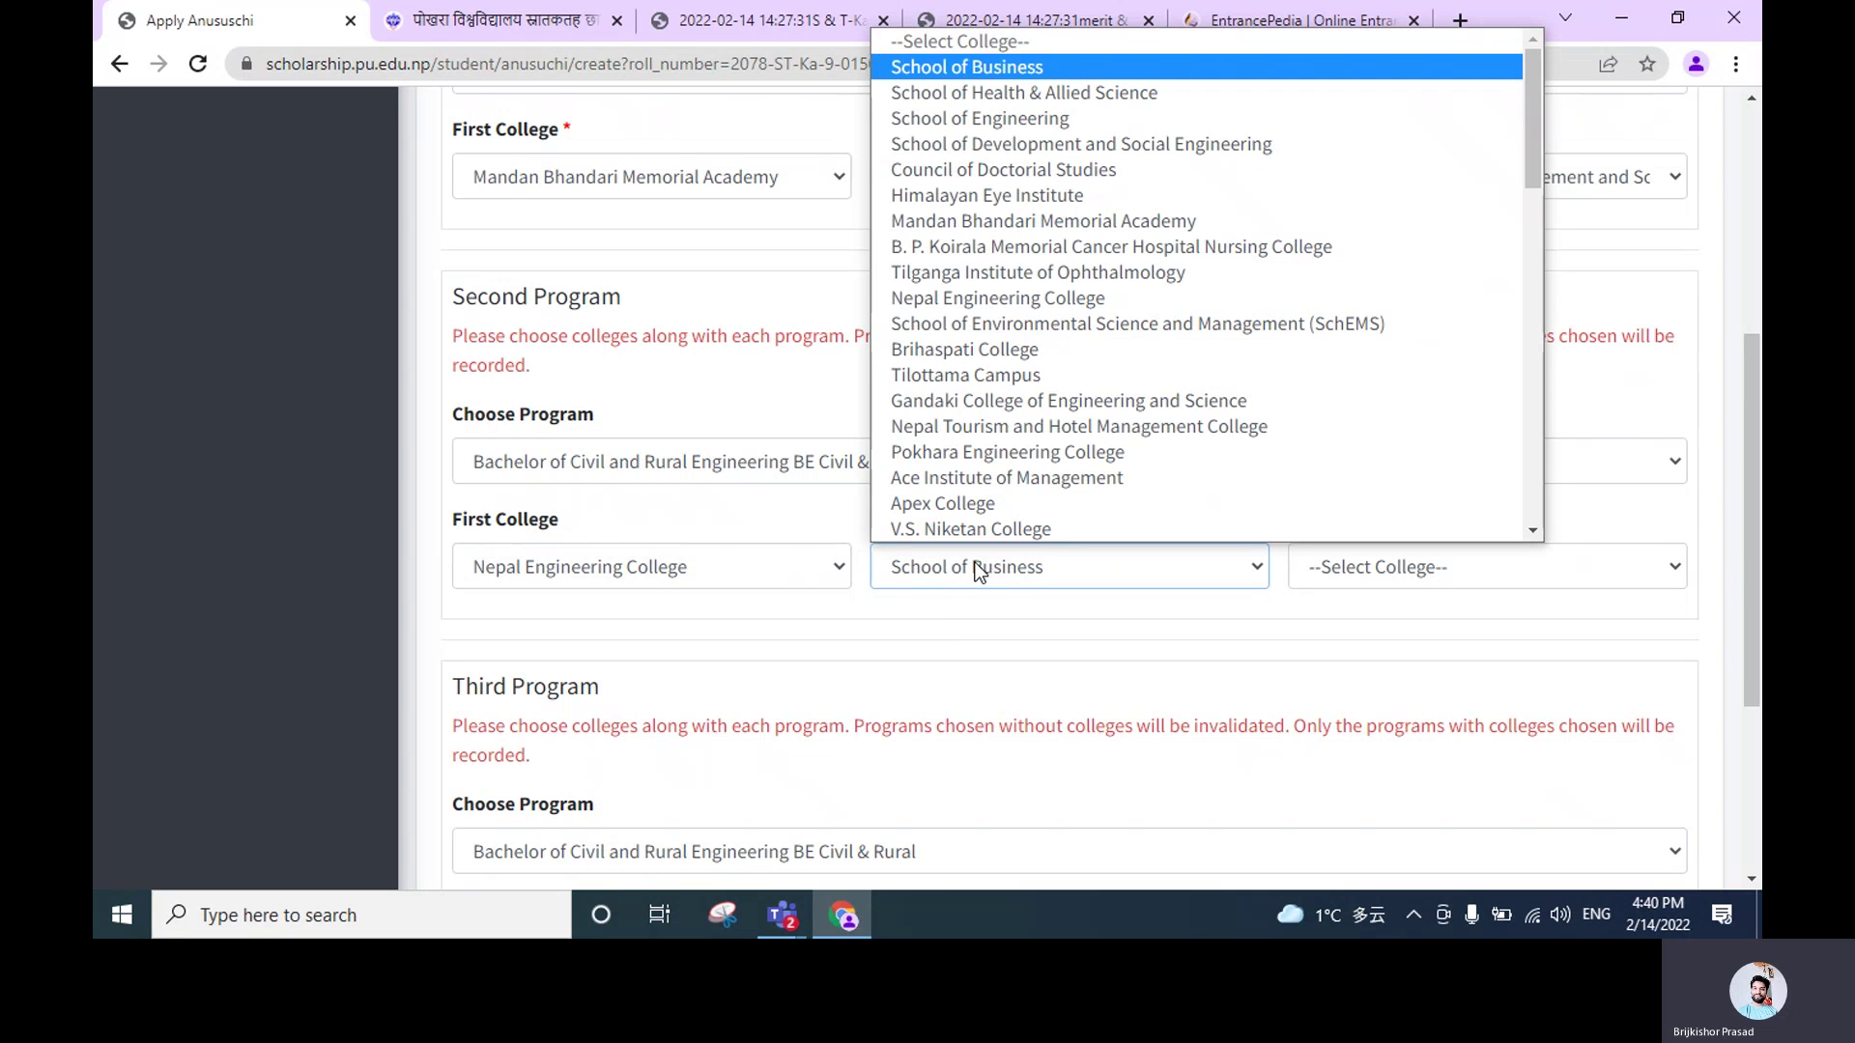
key(Down)
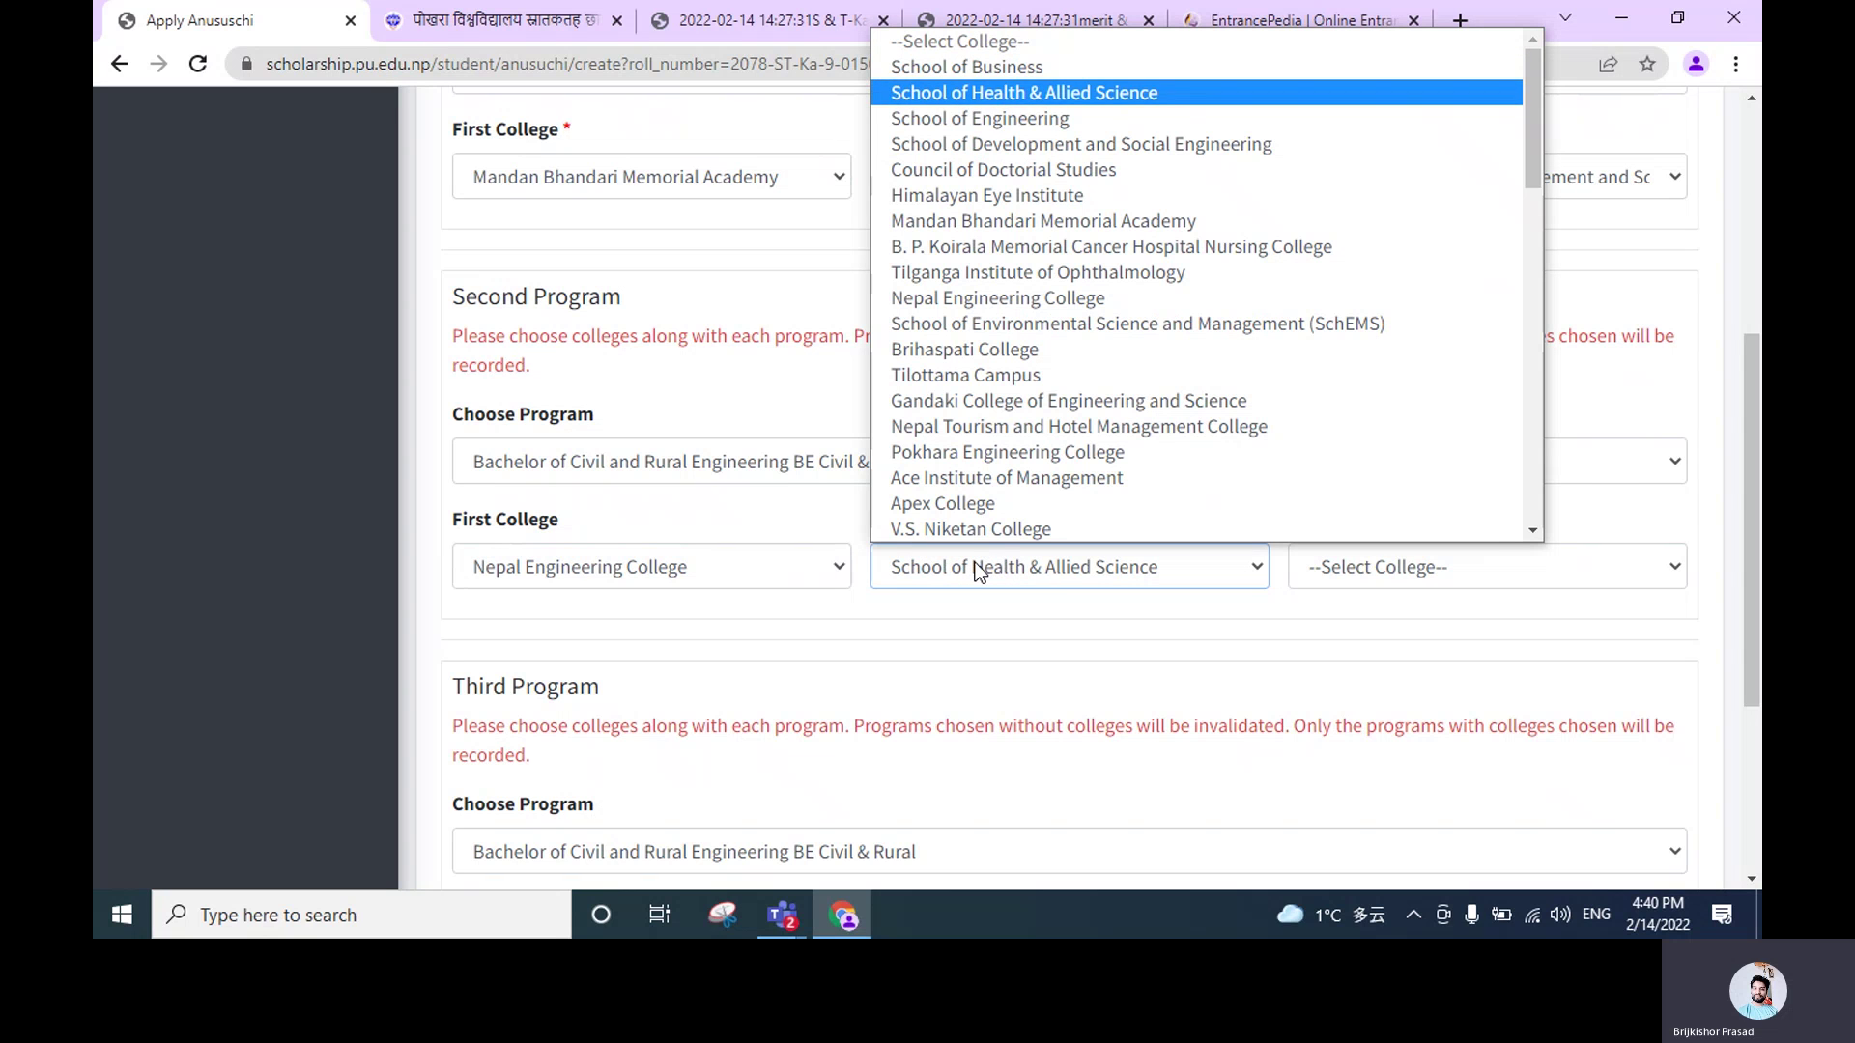
key(Down)
scroll(926, 251, down, 1)
click(946, 102)
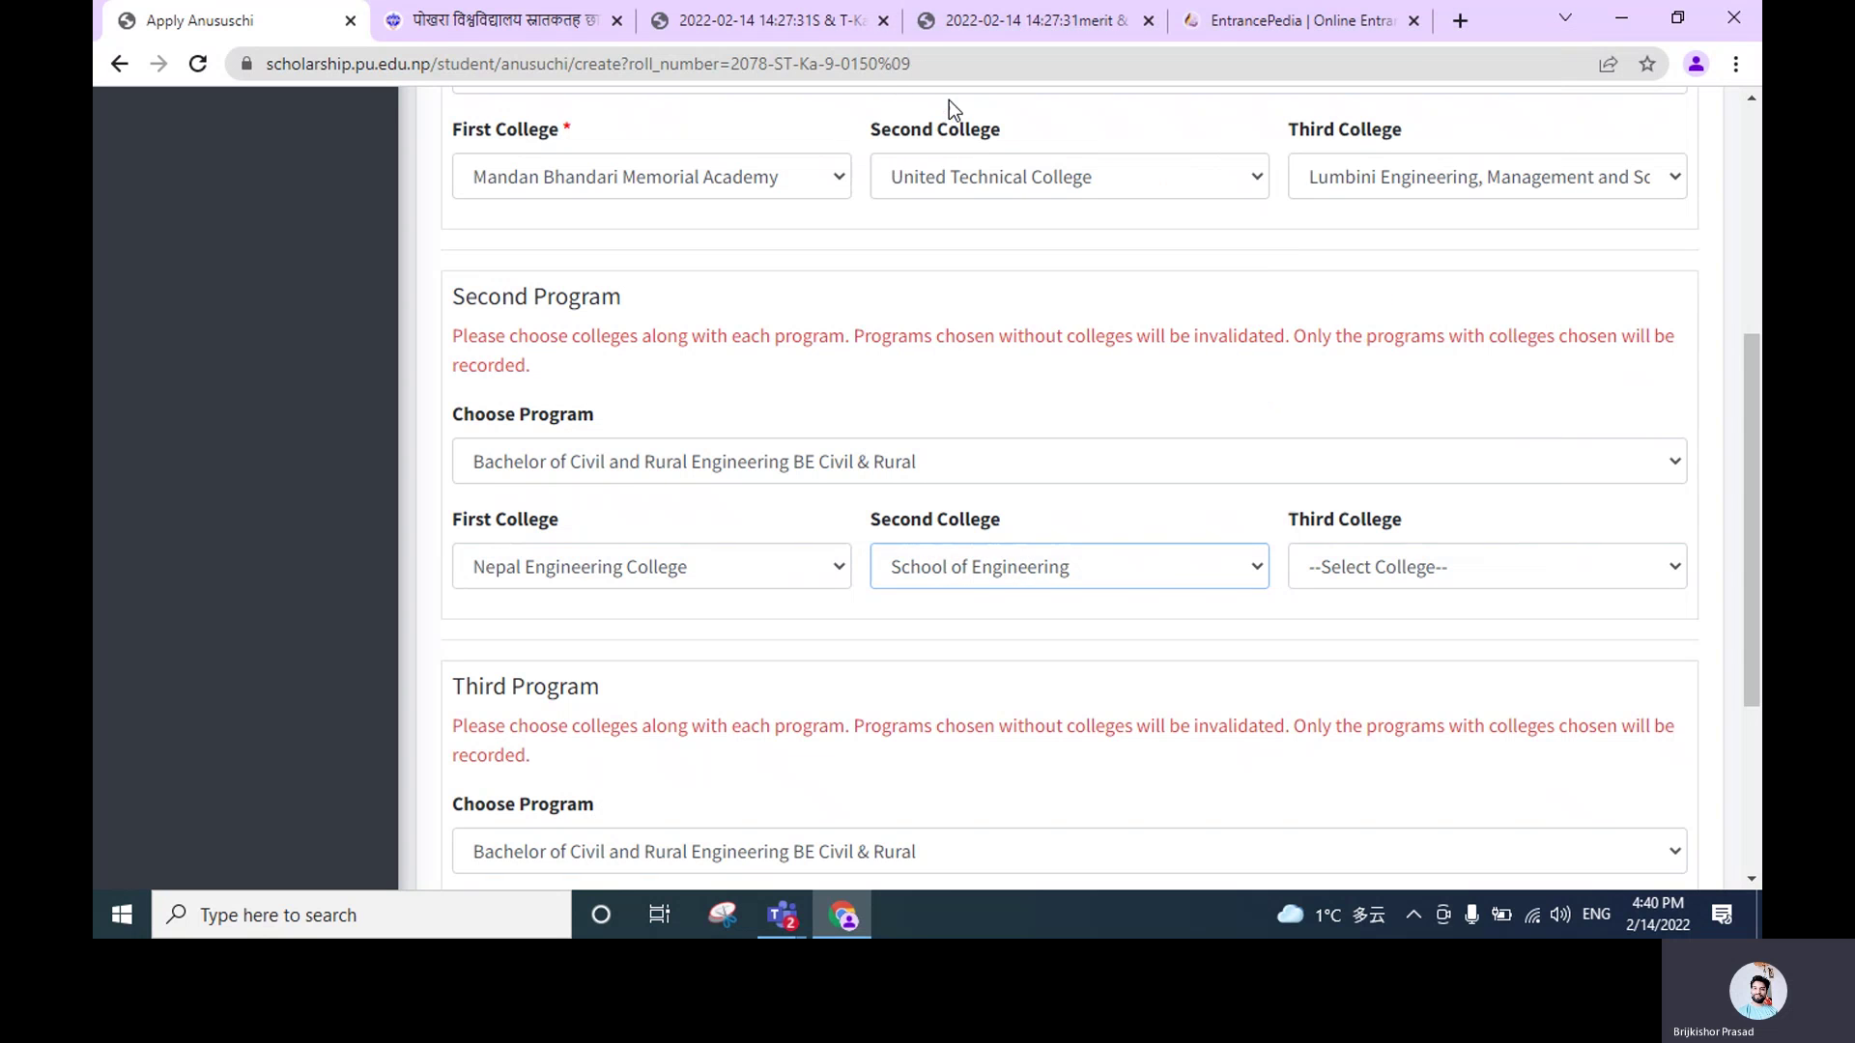
click(1022, 659)
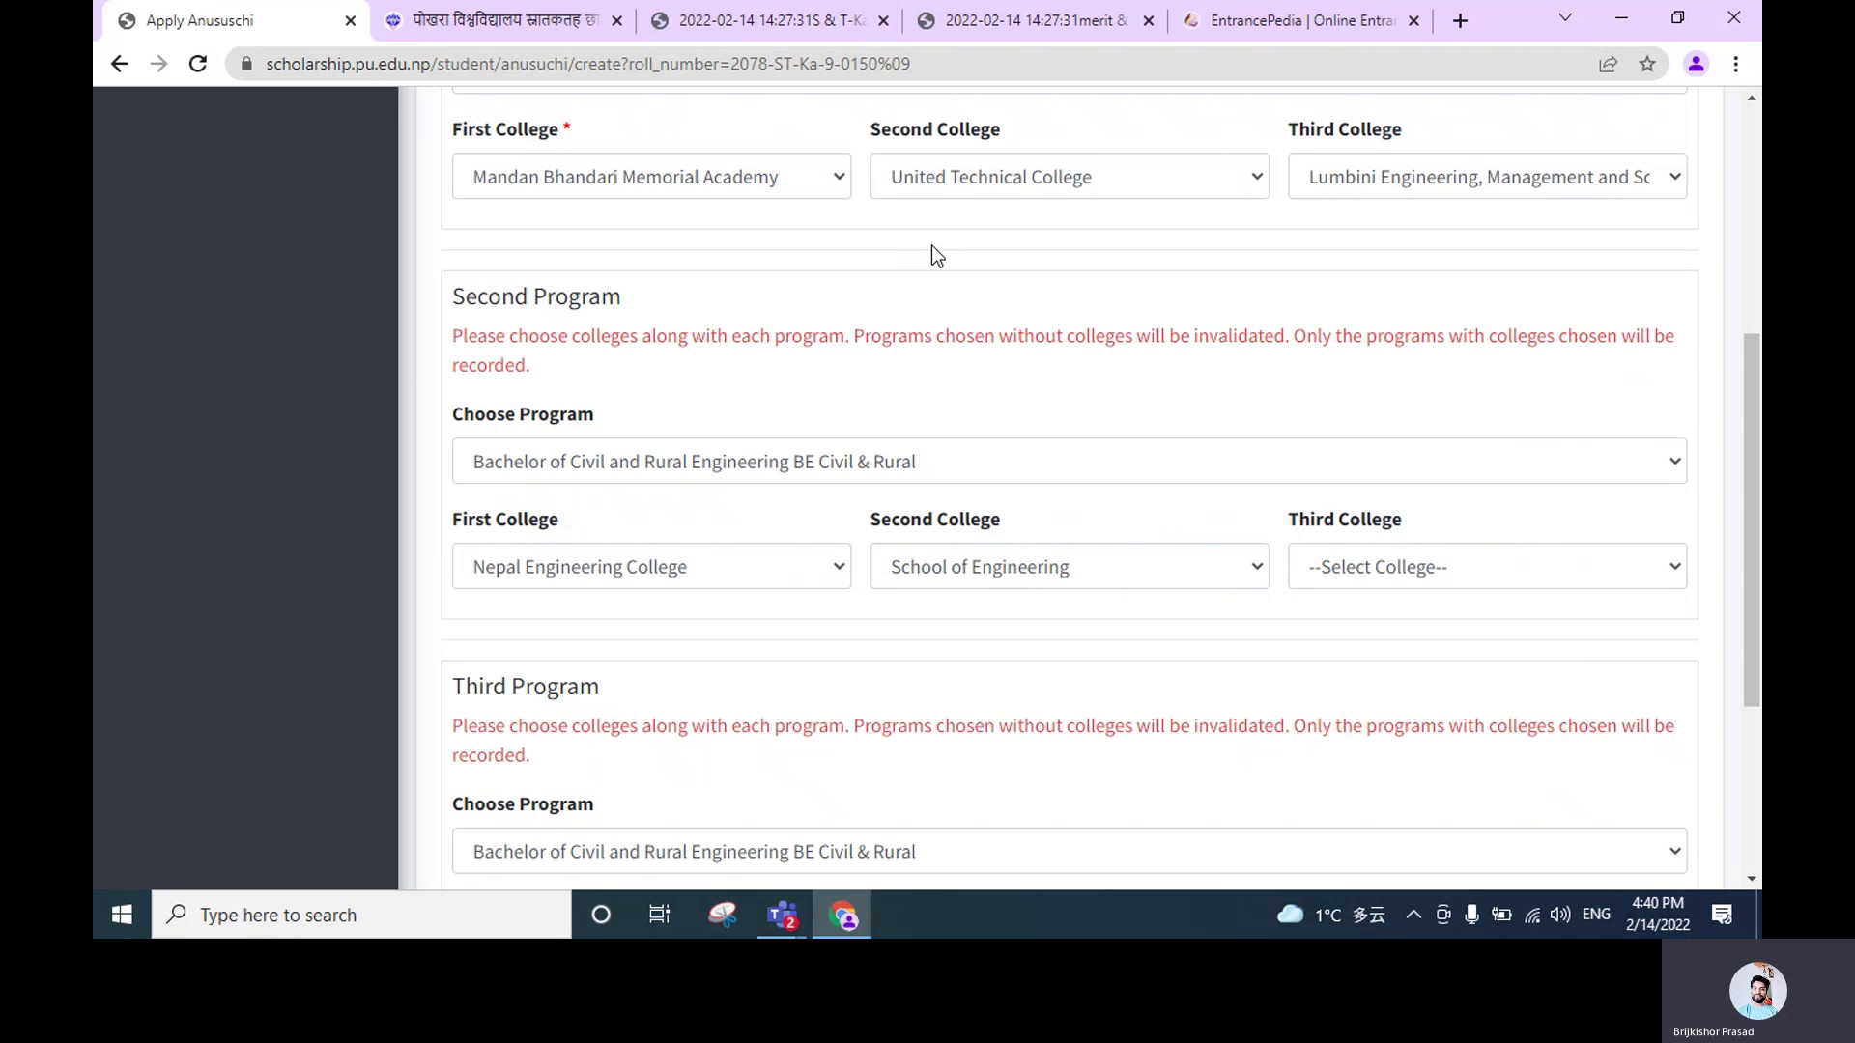
Reread the Second Program's note about programs chosen without colleges and check the colleges picked for the first two programs
double_click(961, 326)
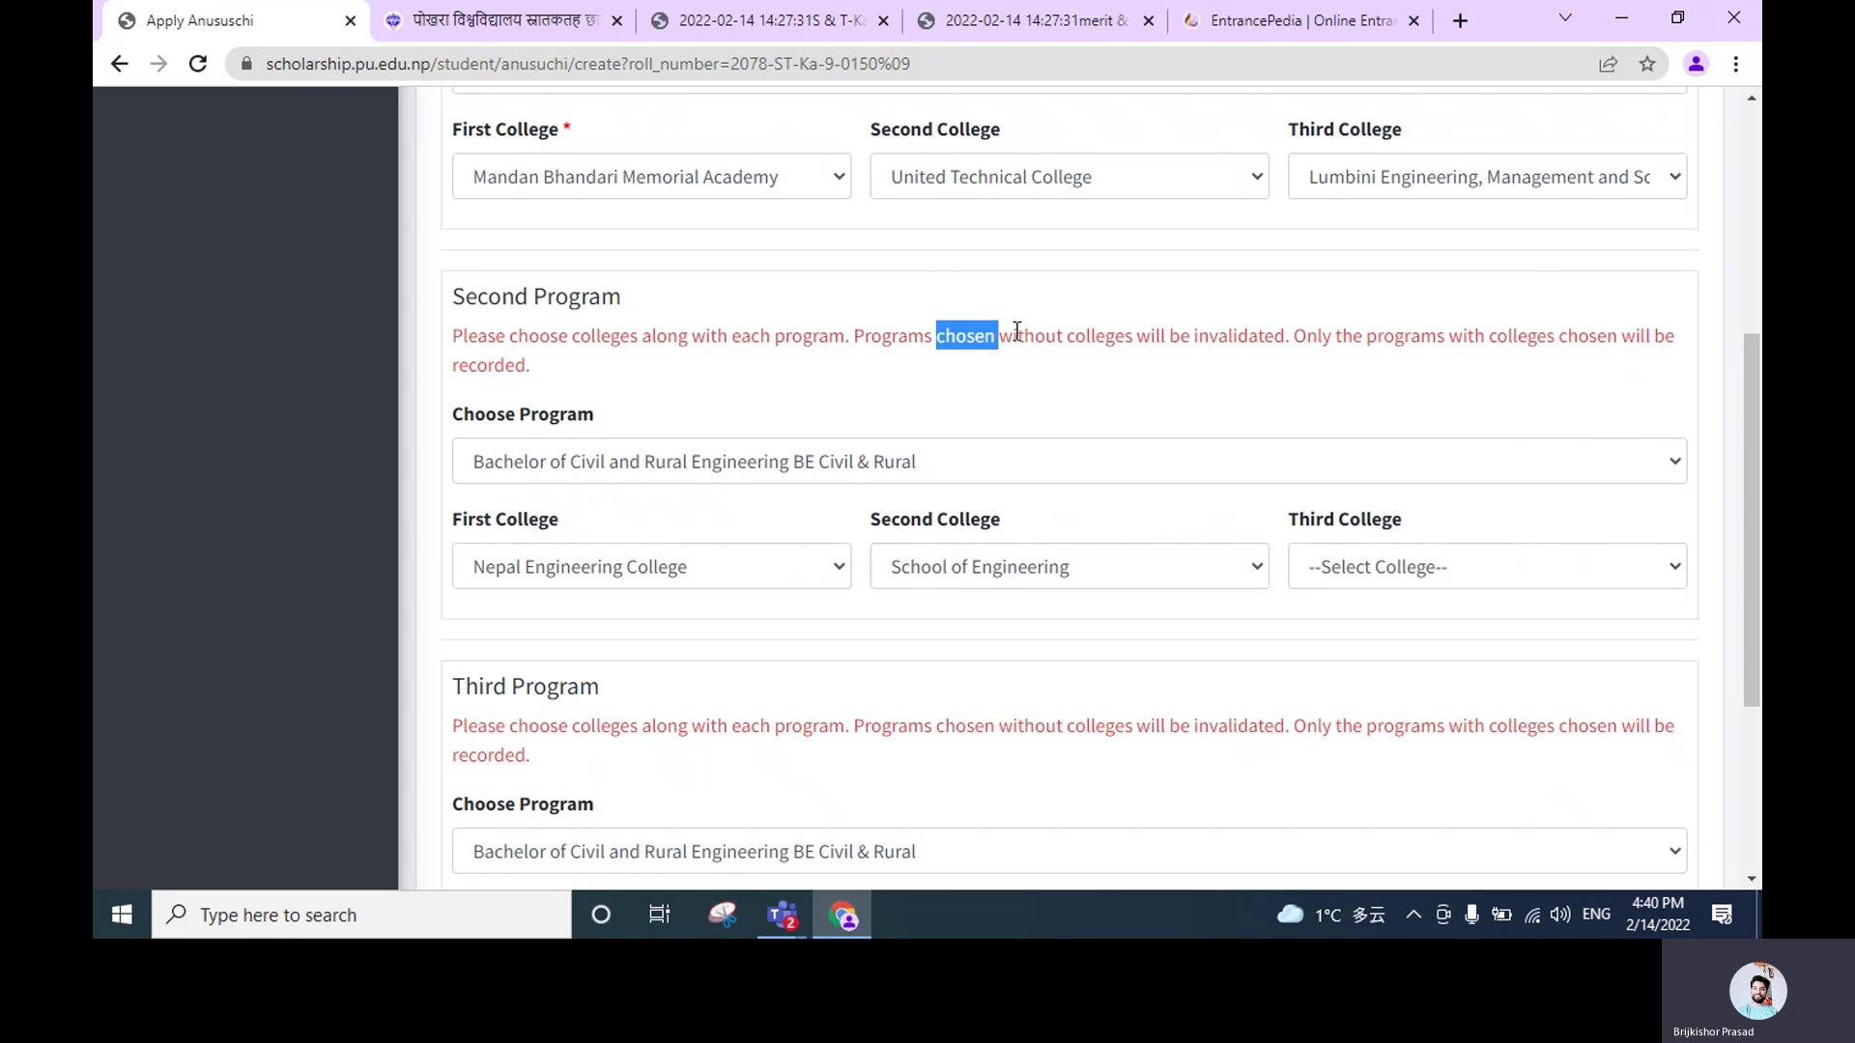
click(1010, 326)
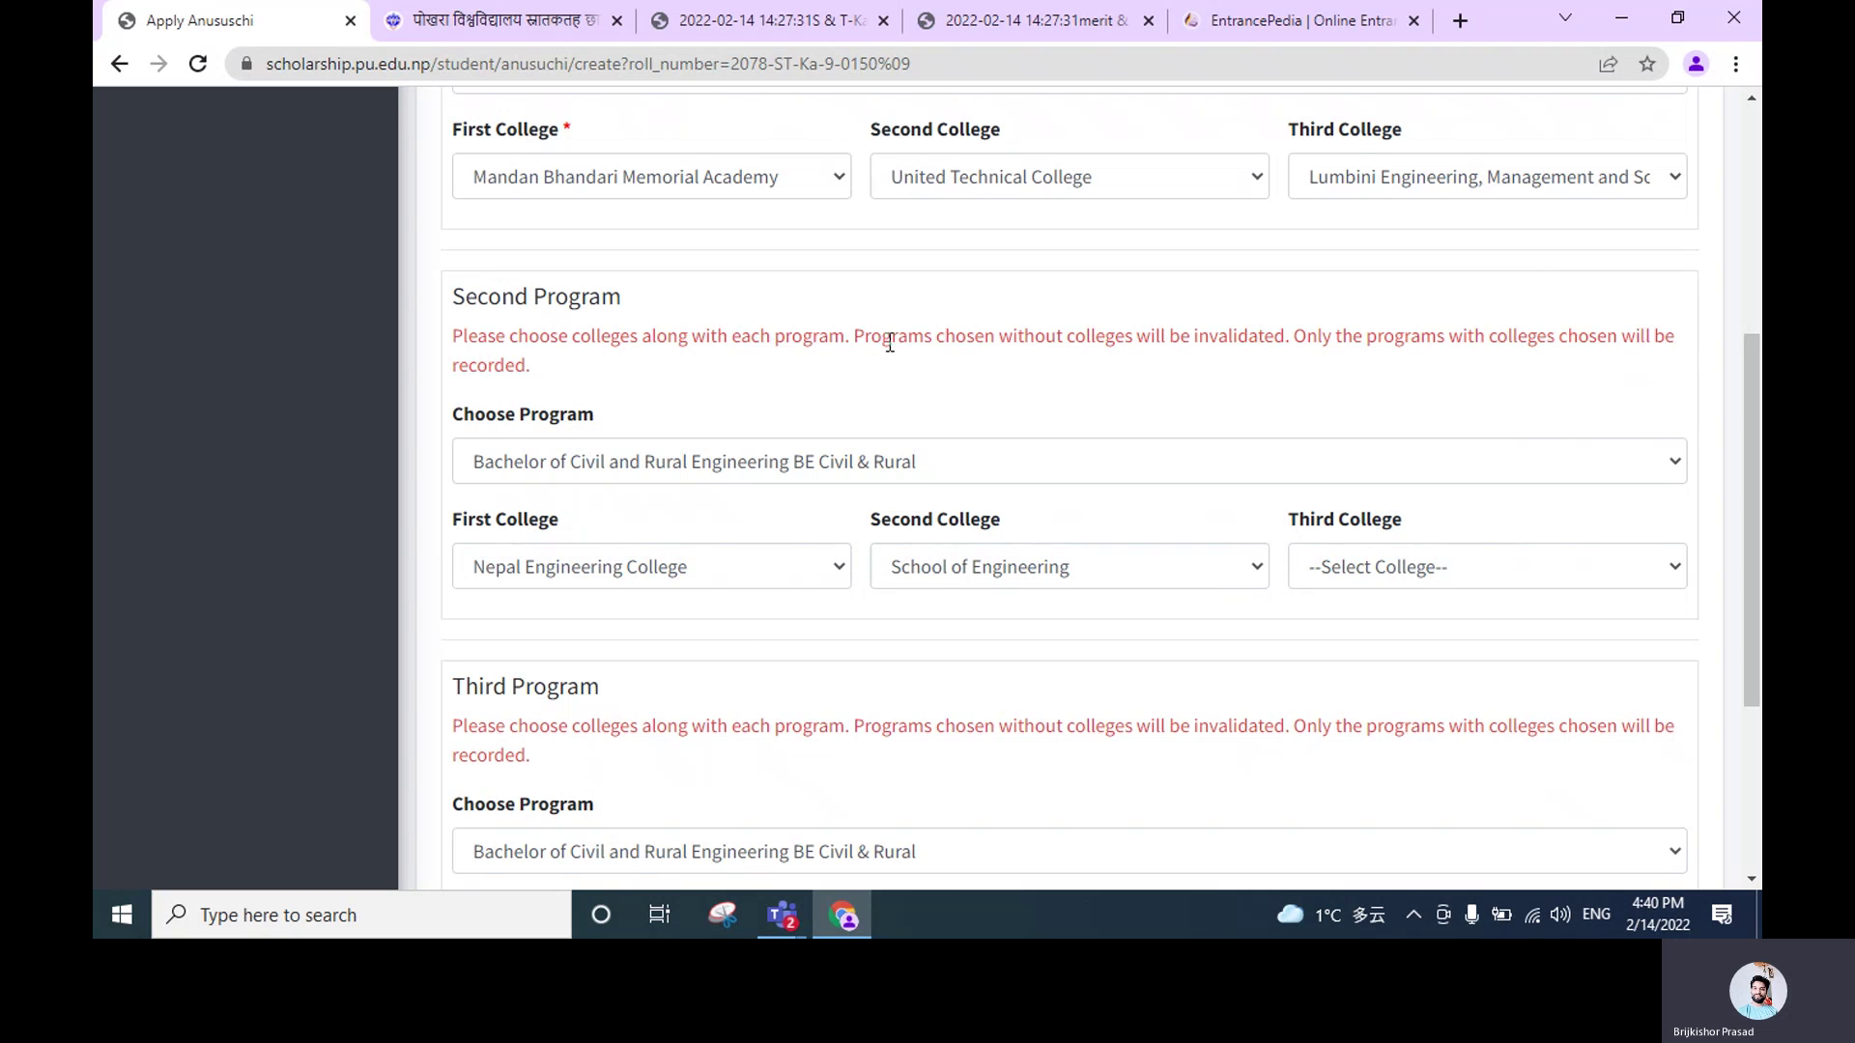
scroll(890, 343, up, 1)
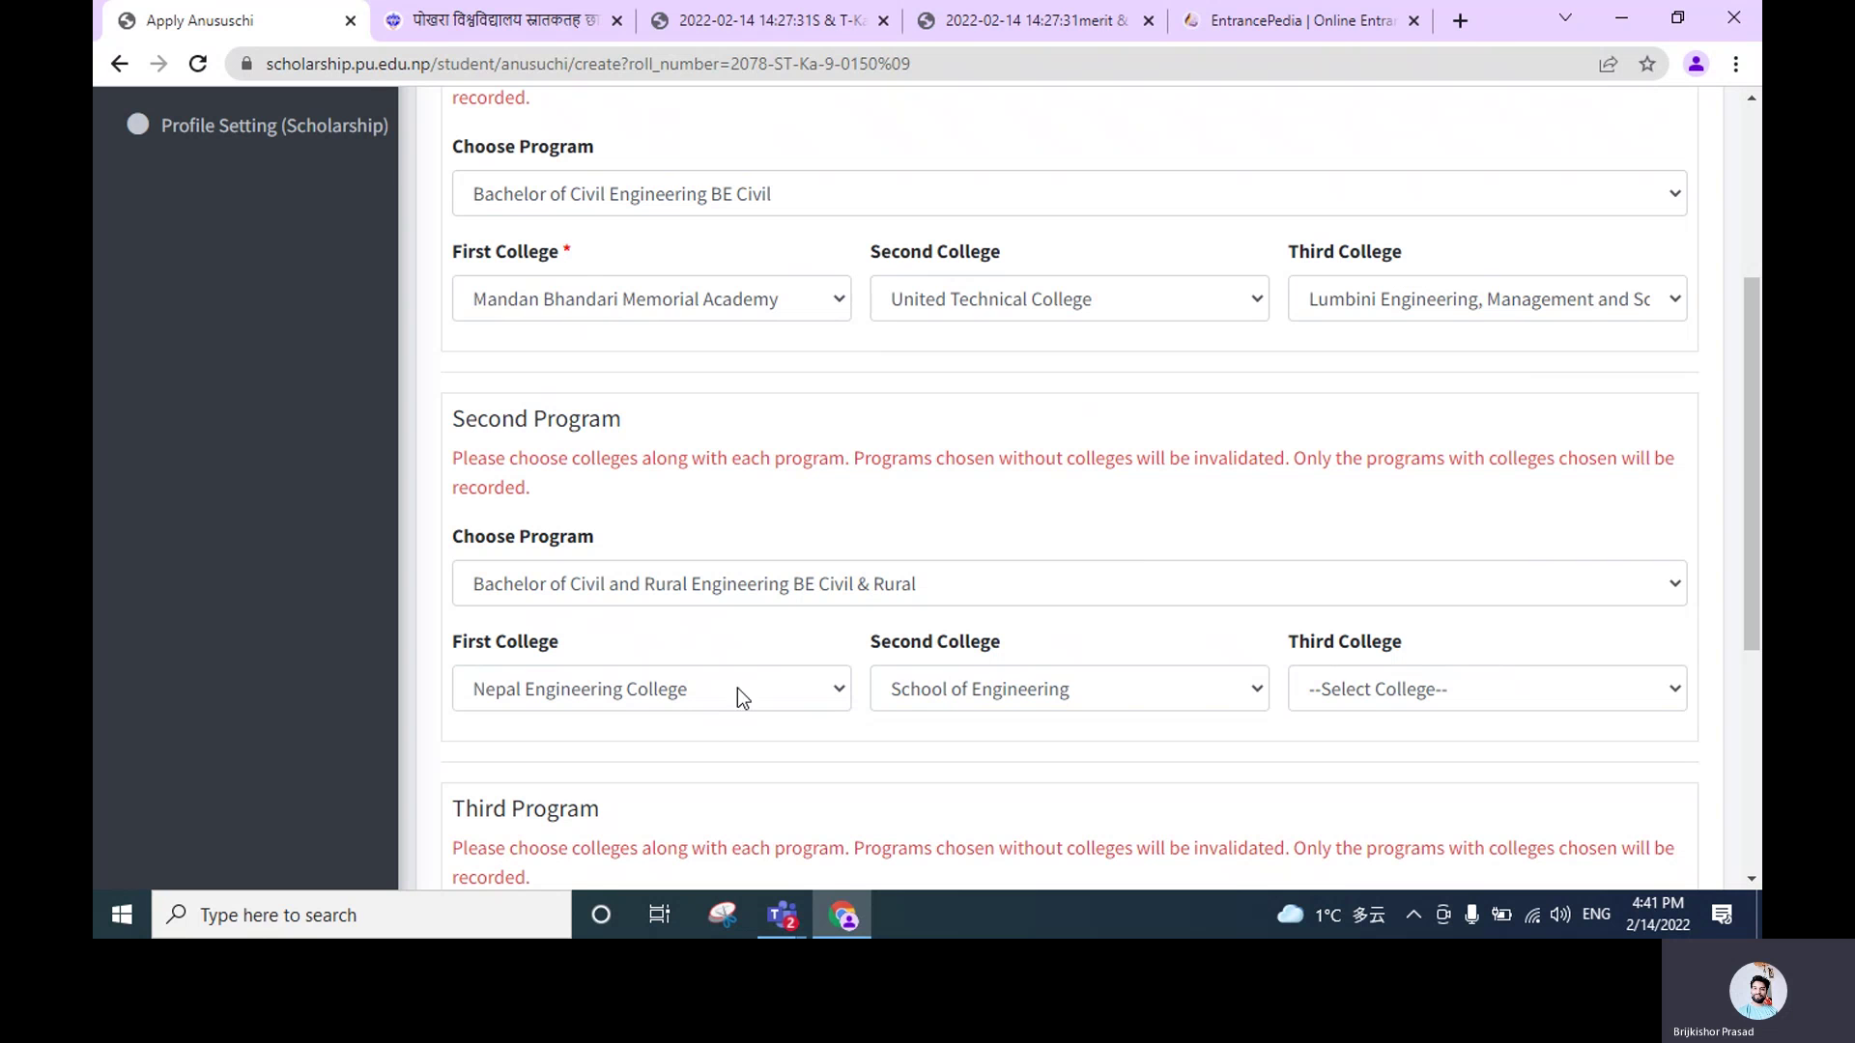
scroll(985, 706, down, 1)
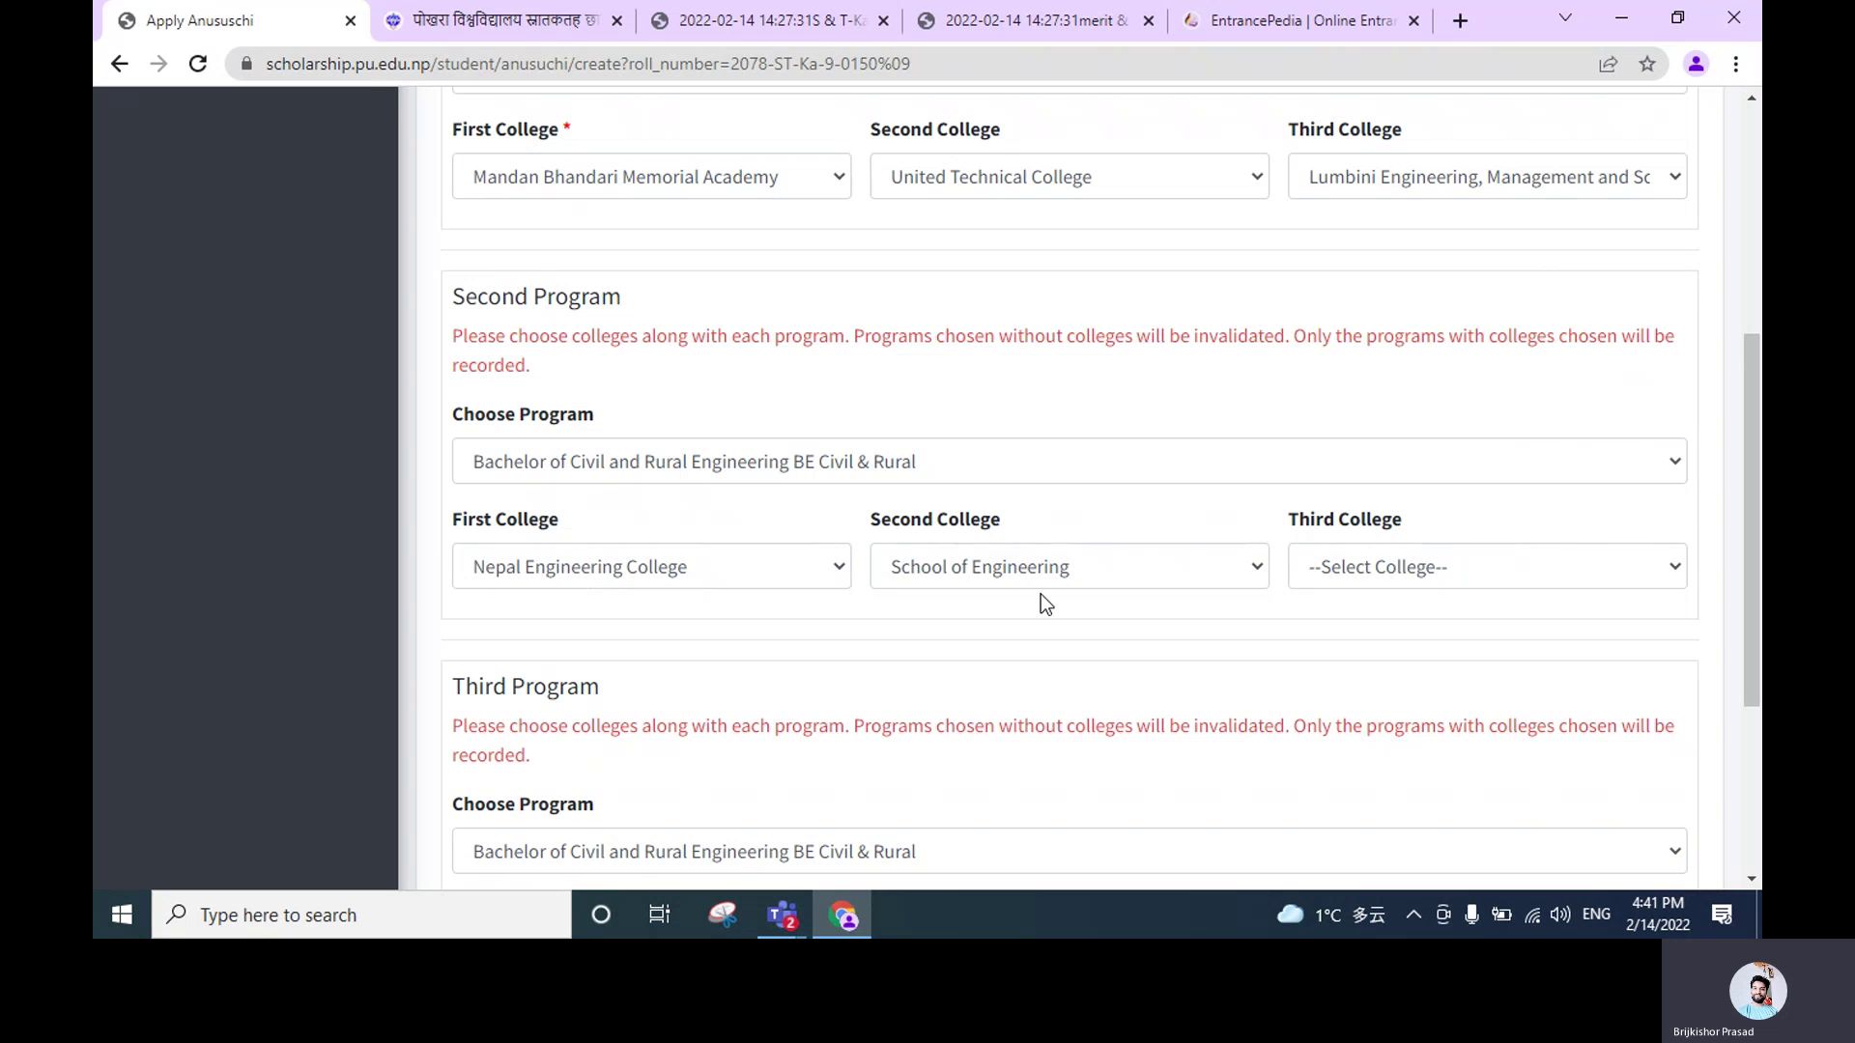
Go back to the college prediction and compare the cut-off ranks and addresses of the two suggested colleges
click(1285, 20)
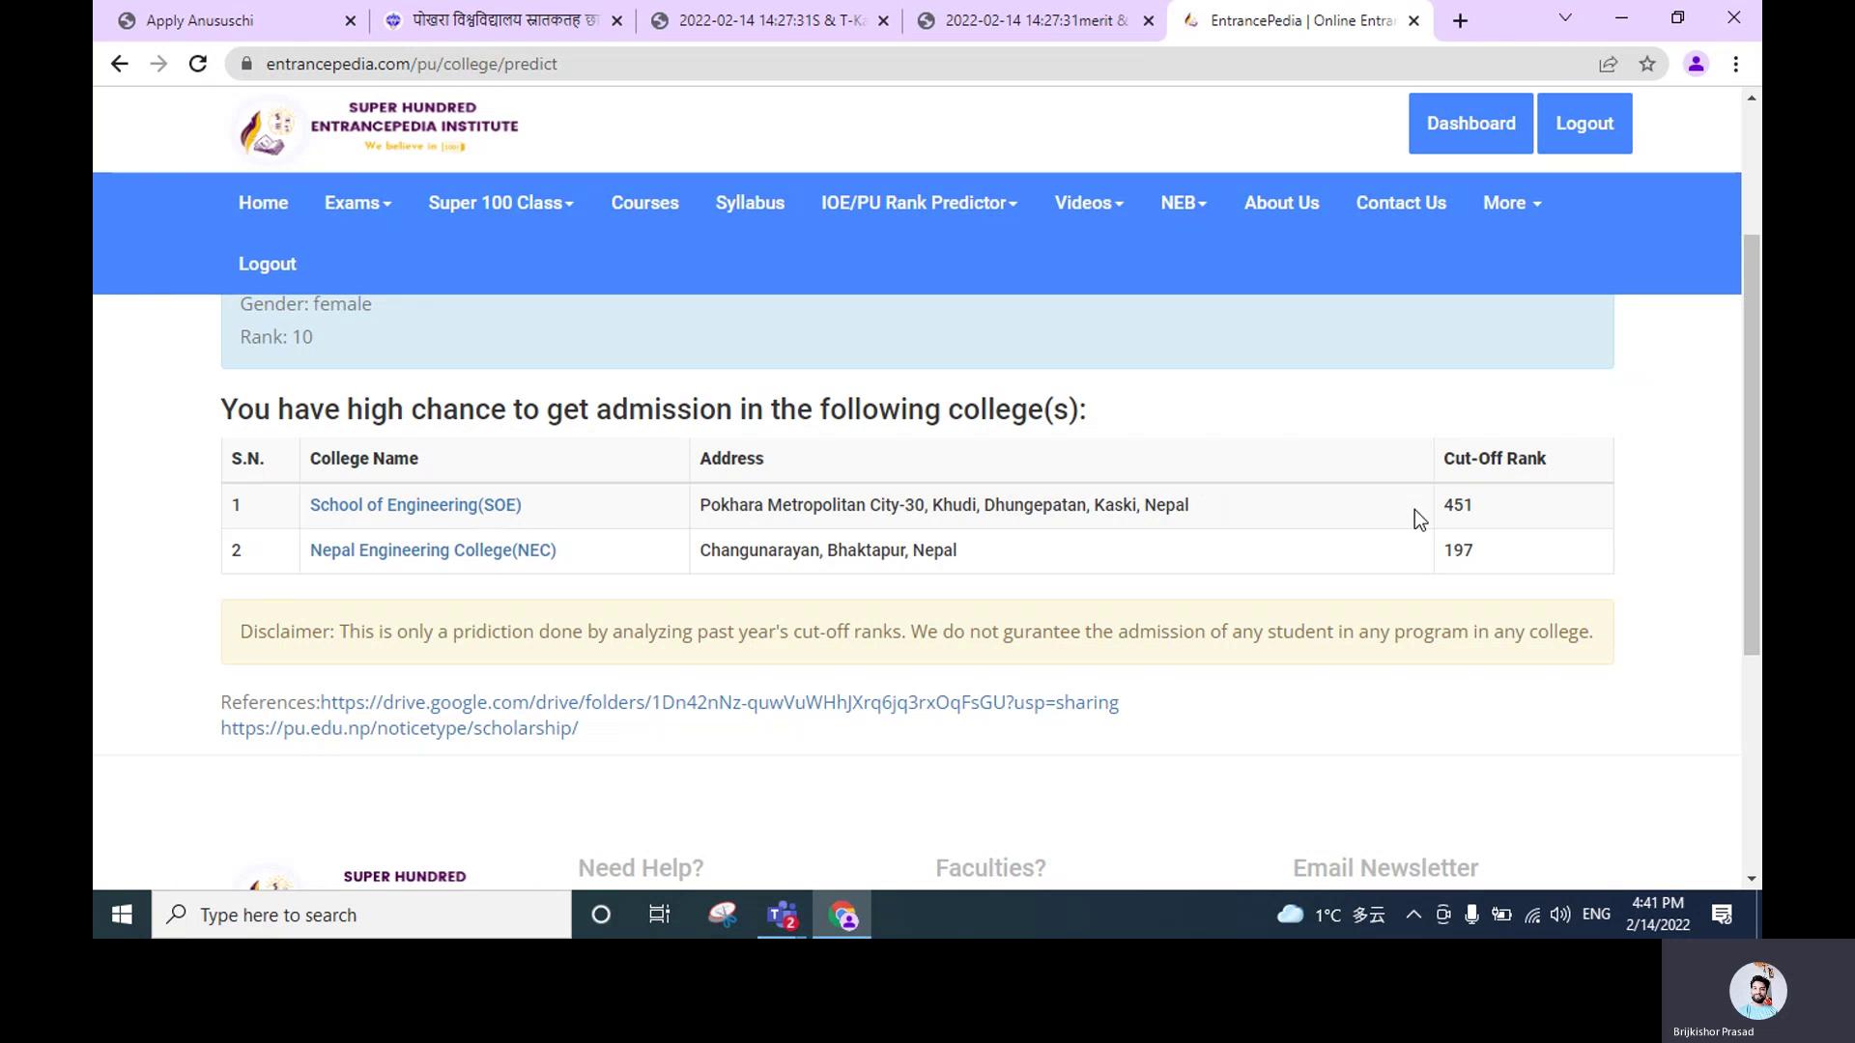
click(1291, 509)
scroll(647, 502, up, 2)
drag(292, 519, 381, 519)
double_click(338, 548)
scroll(1381, 425, down, 4)
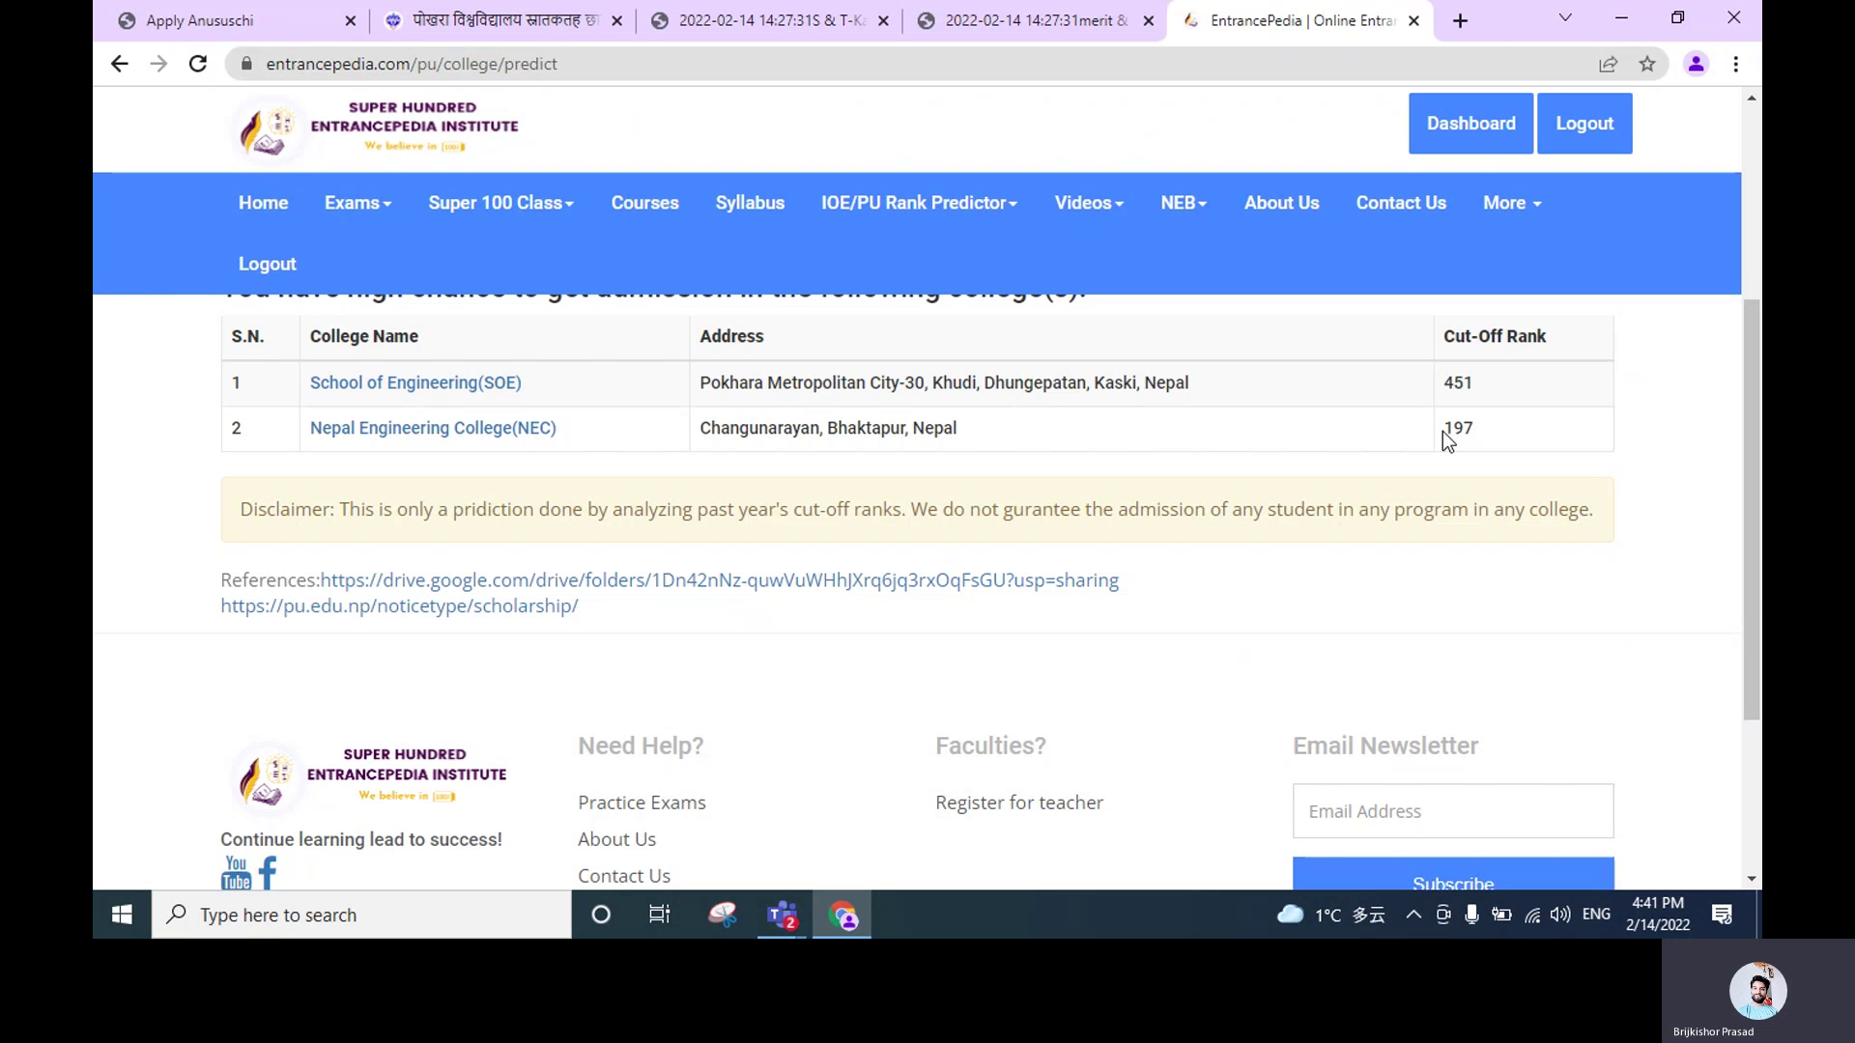
click(1295, 456)
scroll(1294, 455, up, 1)
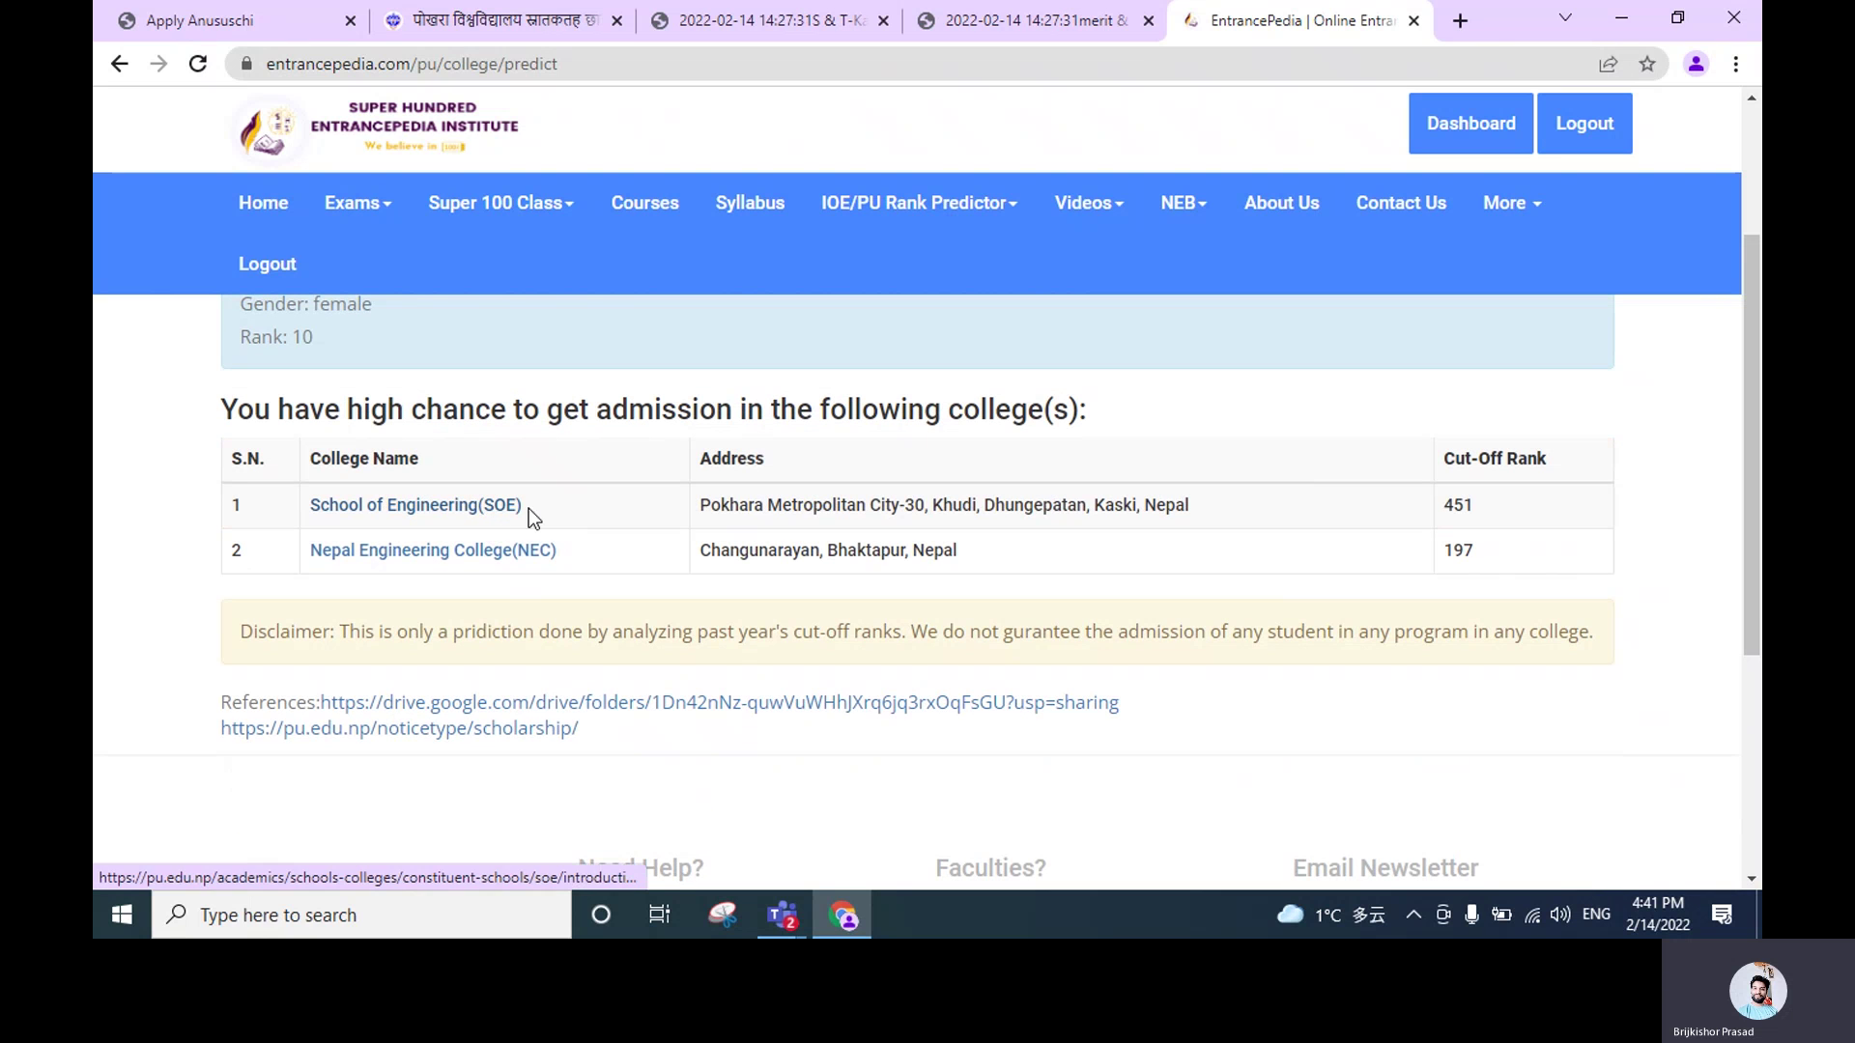
drag(1014, 504, 875, 504)
click(592, 572)
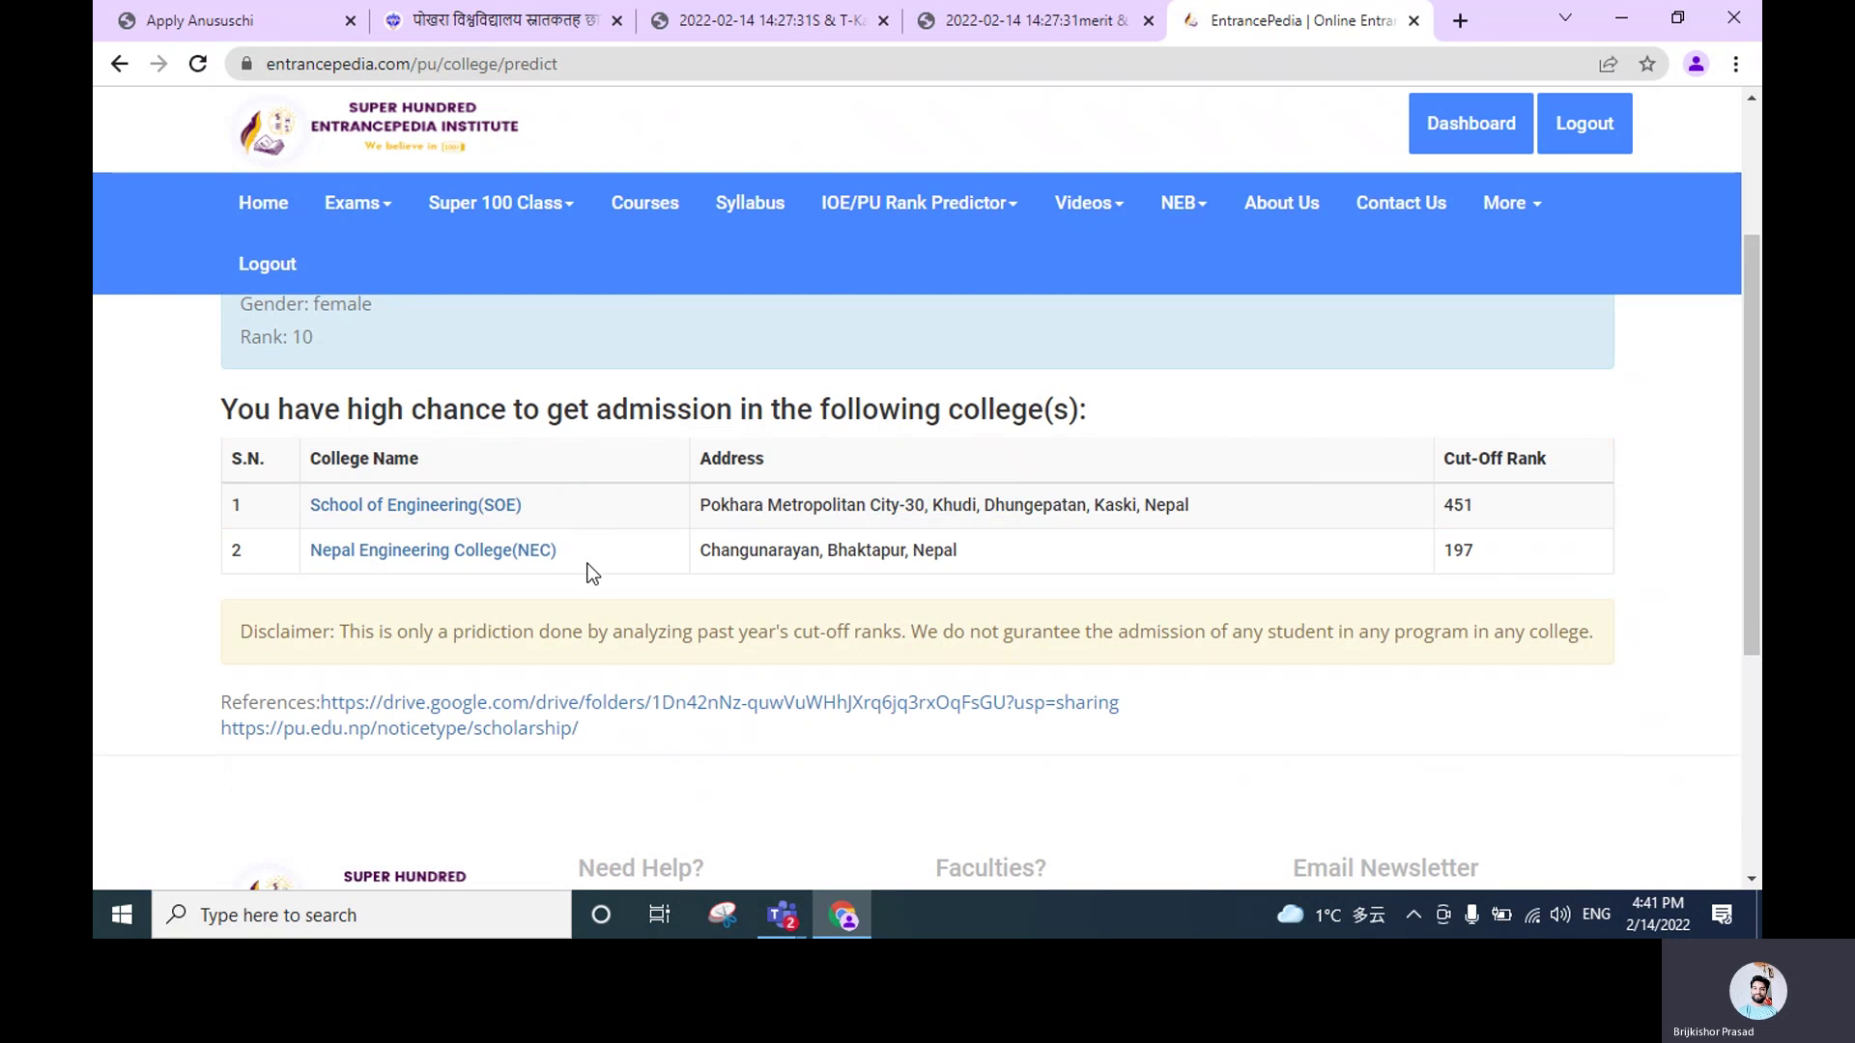
Return to the Anusuchi application and review the college choices under the First and Second Programs and the Third Program's note
click(232, 27)
scroll(832, 496, down, 2)
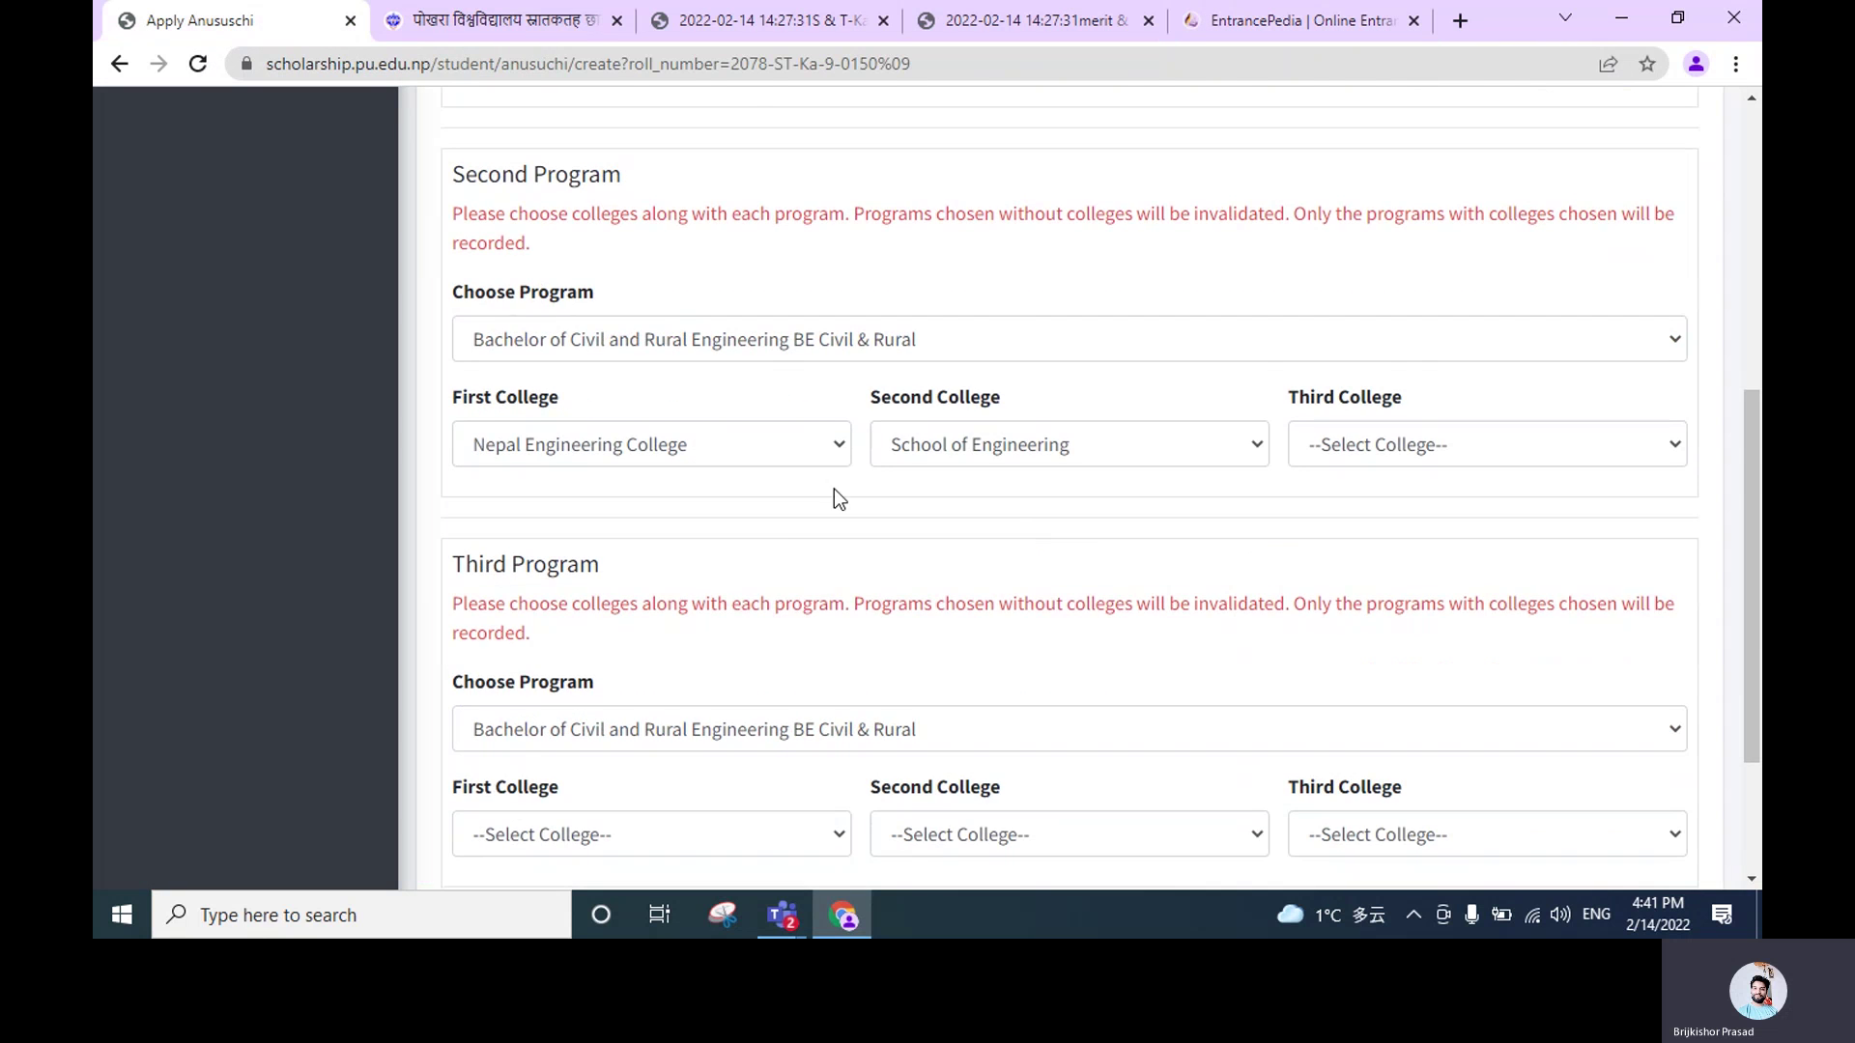
scroll(786, 538, down, 1)
drag(454, 375, 757, 374)
click(823, 369)
scroll(823, 369, up, 6)
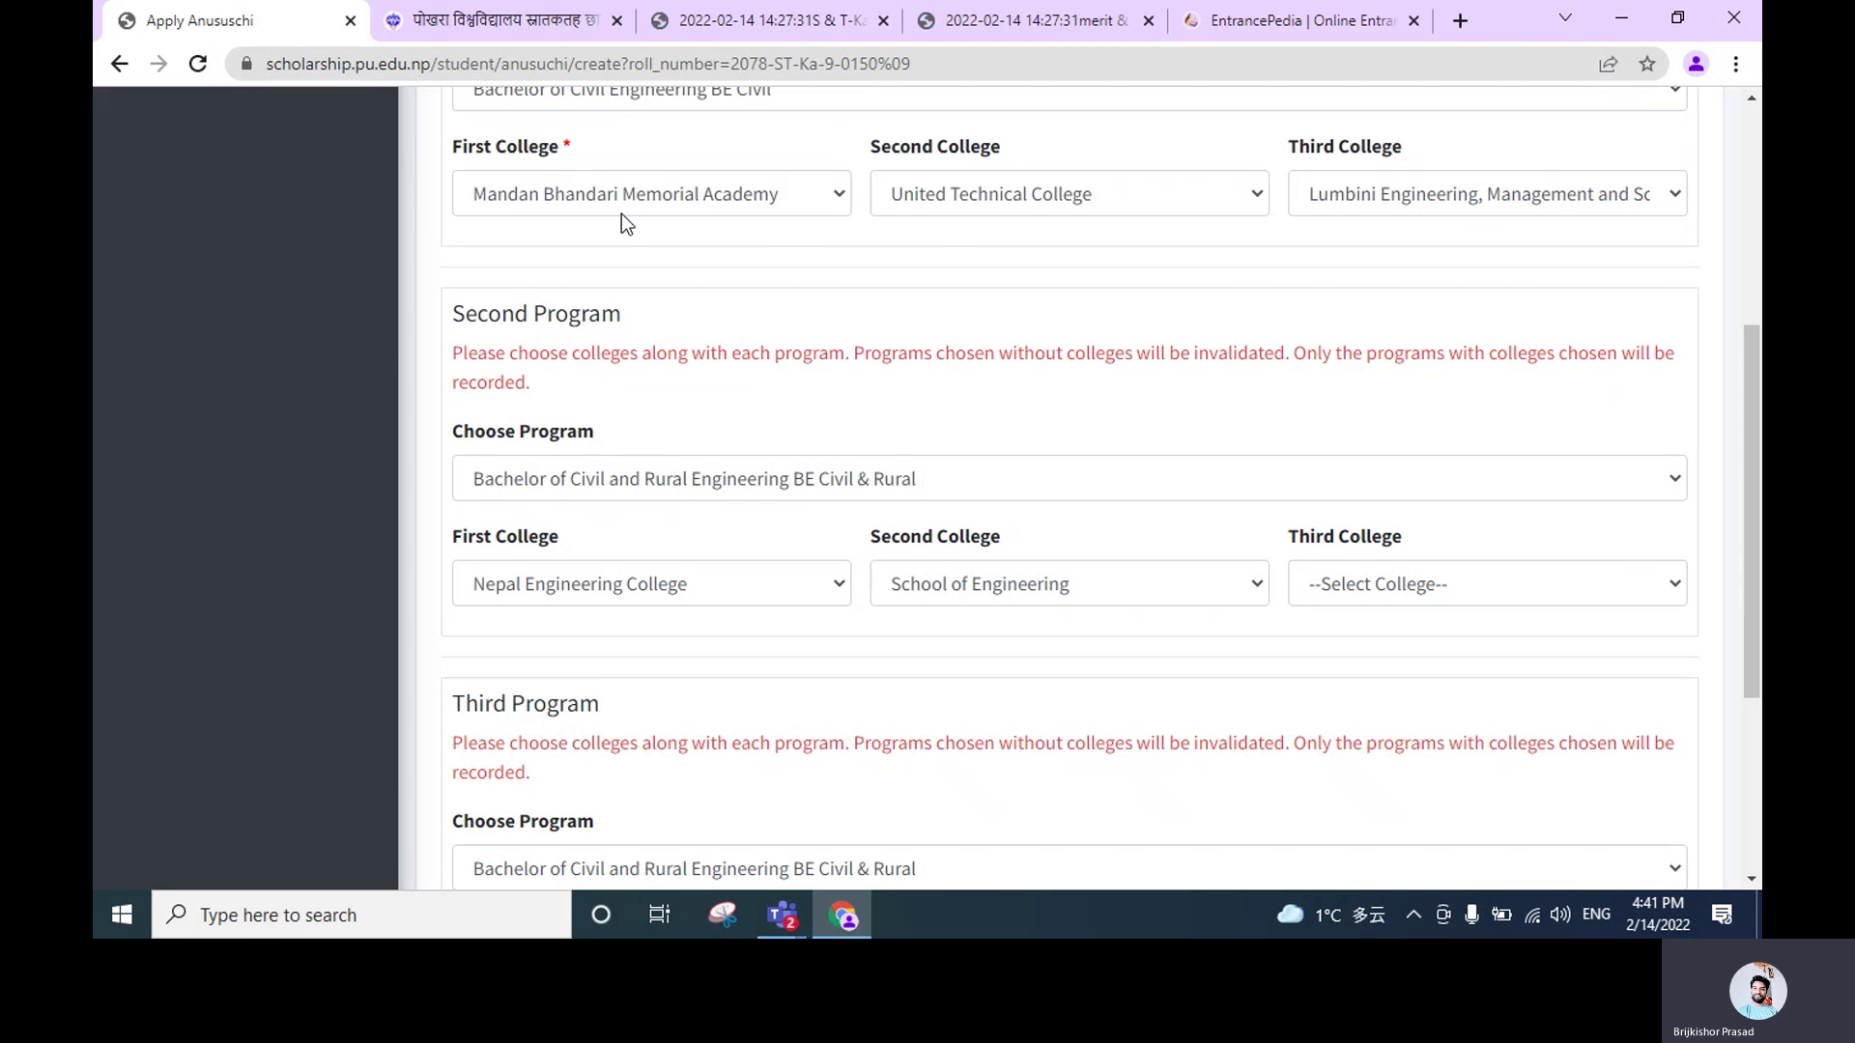
scroll(704, 488, down, 2)
scroll(616, 469, up, 1)
scroll(616, 467, up, 1)
scroll(661, 473, down, 5)
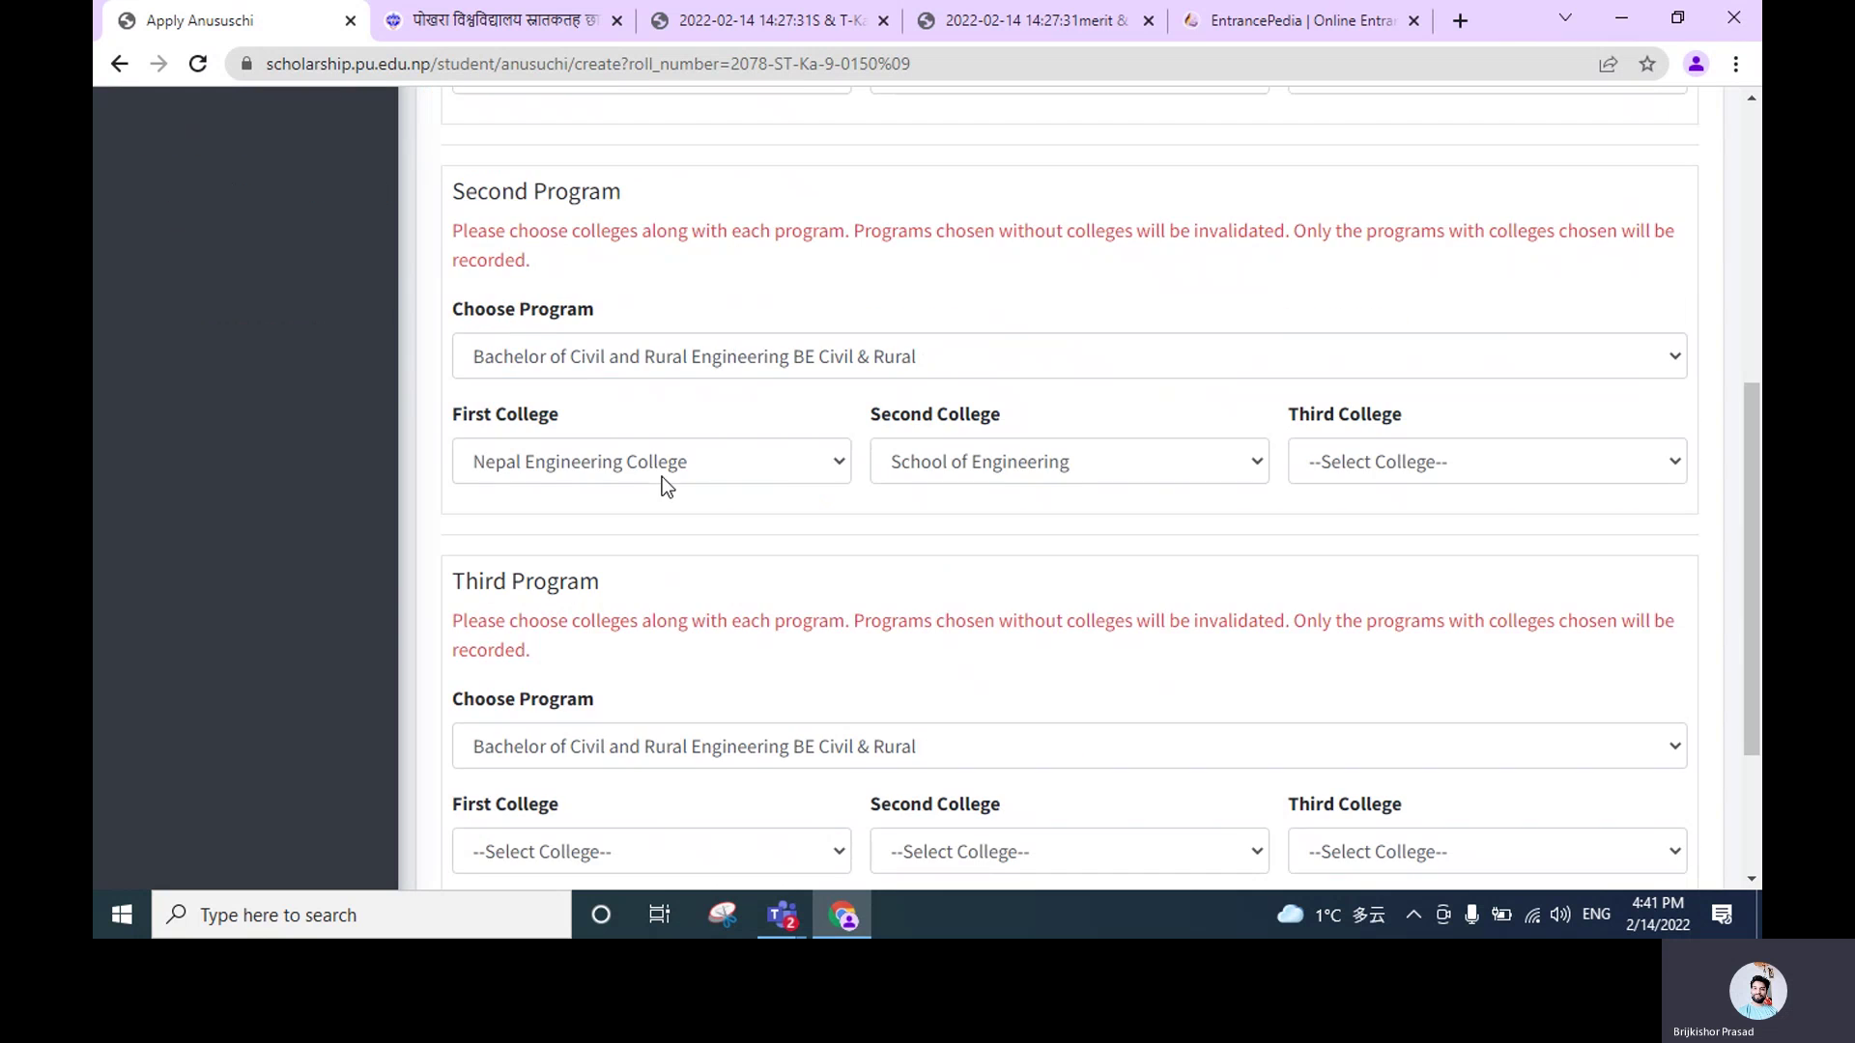
Select Bachelor of Civil Engineering for Diploma Holder BE Civil for Diploma as the program under Third Program
scroll(810, 529, down, 2)
click(605, 494)
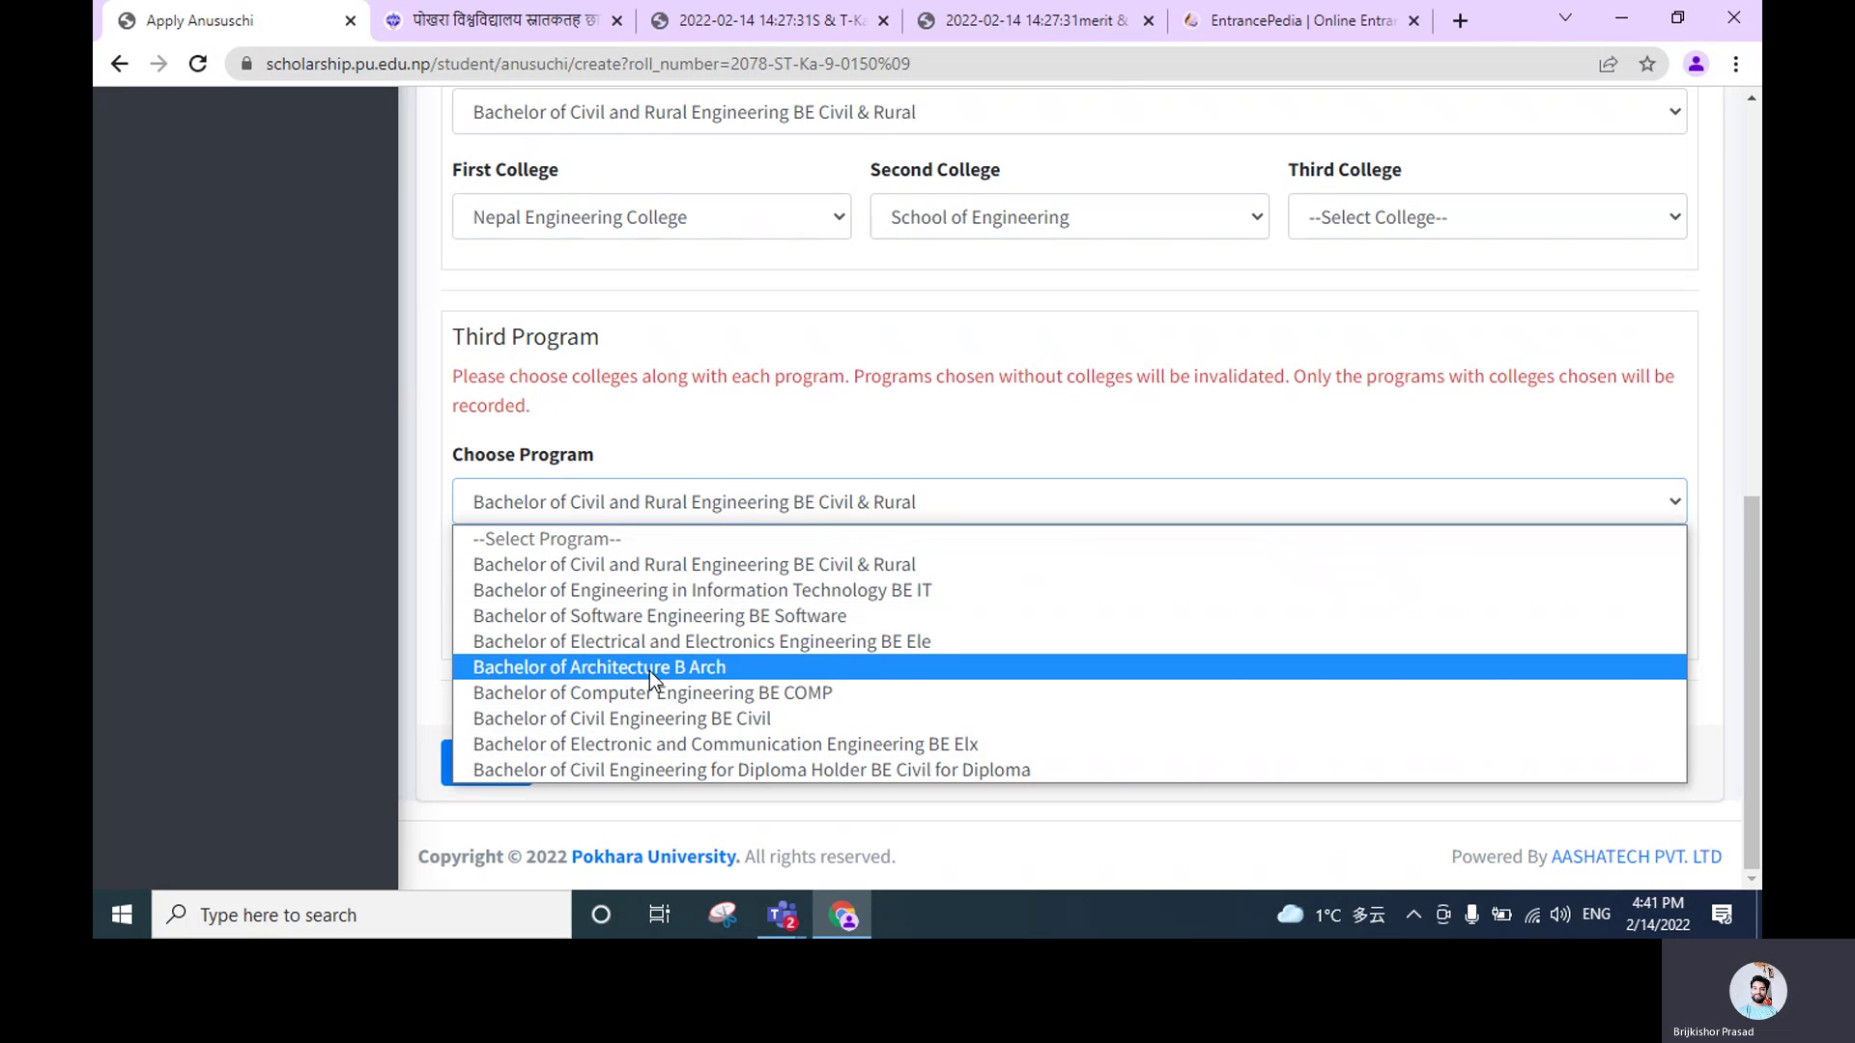
click(779, 769)
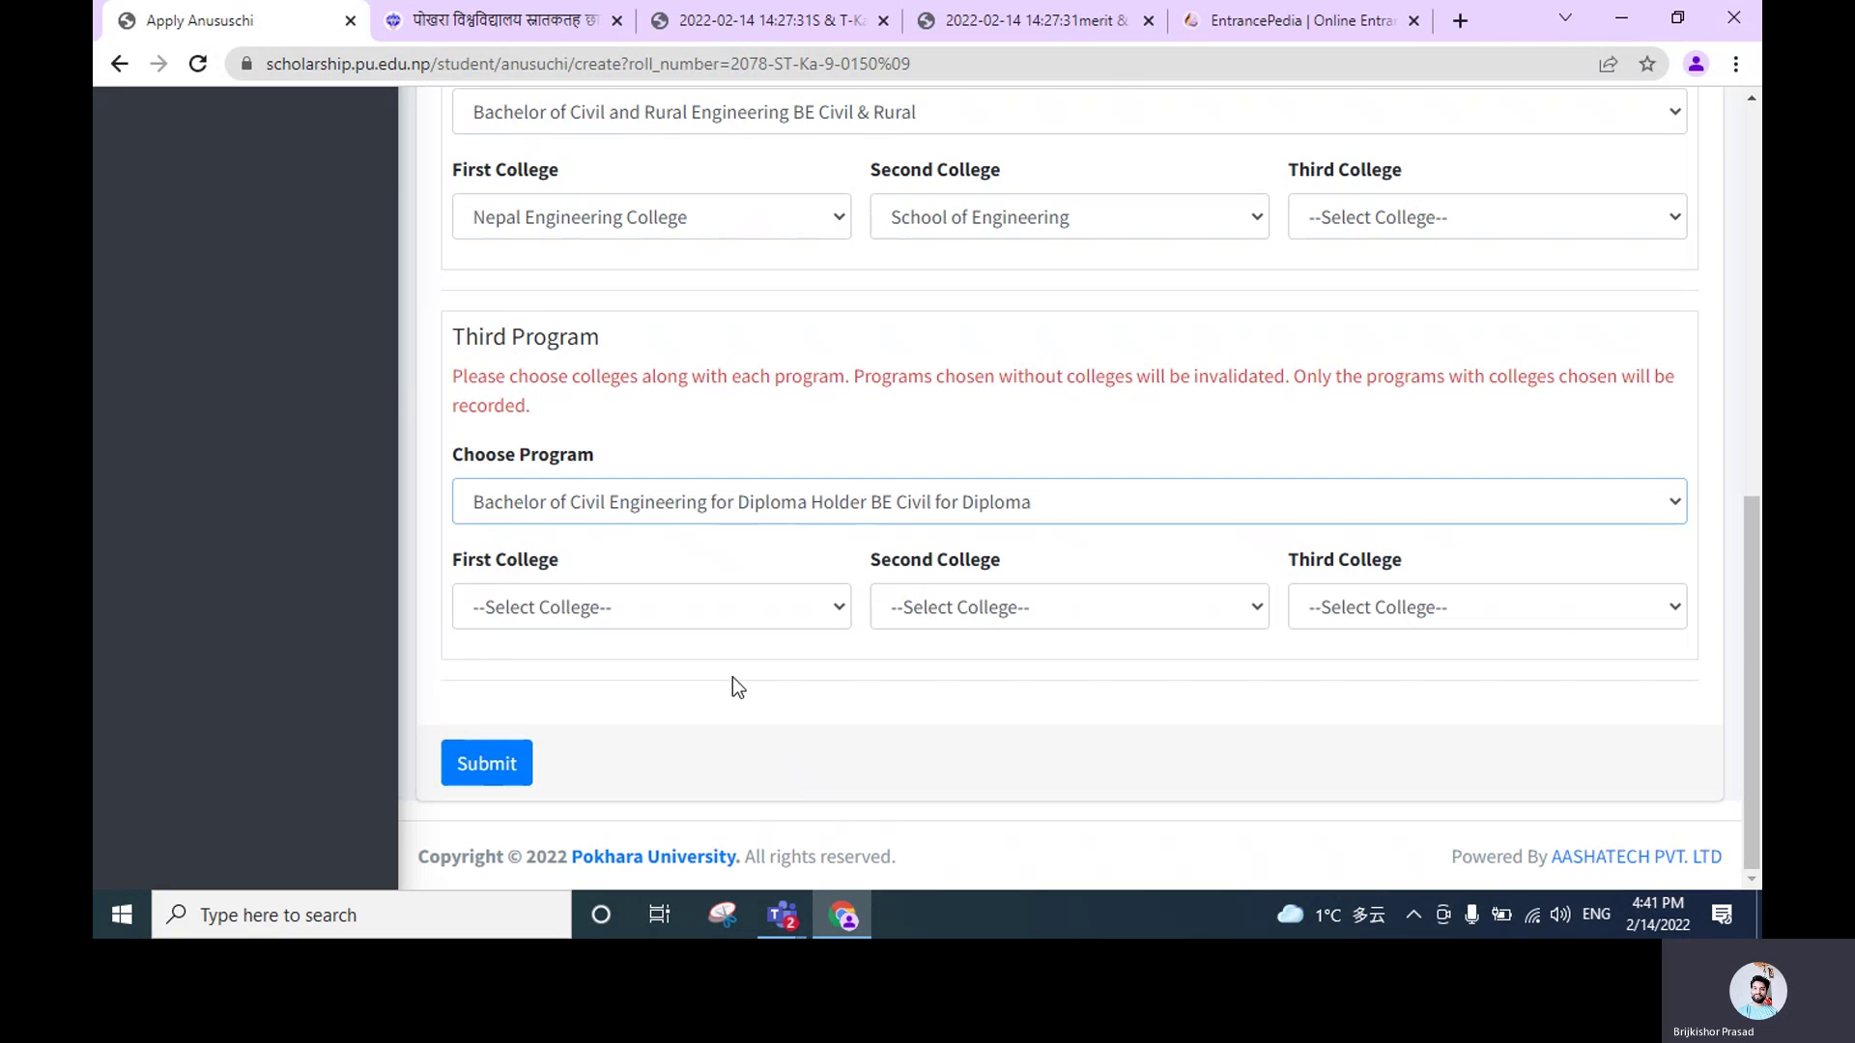
click(900, 380)
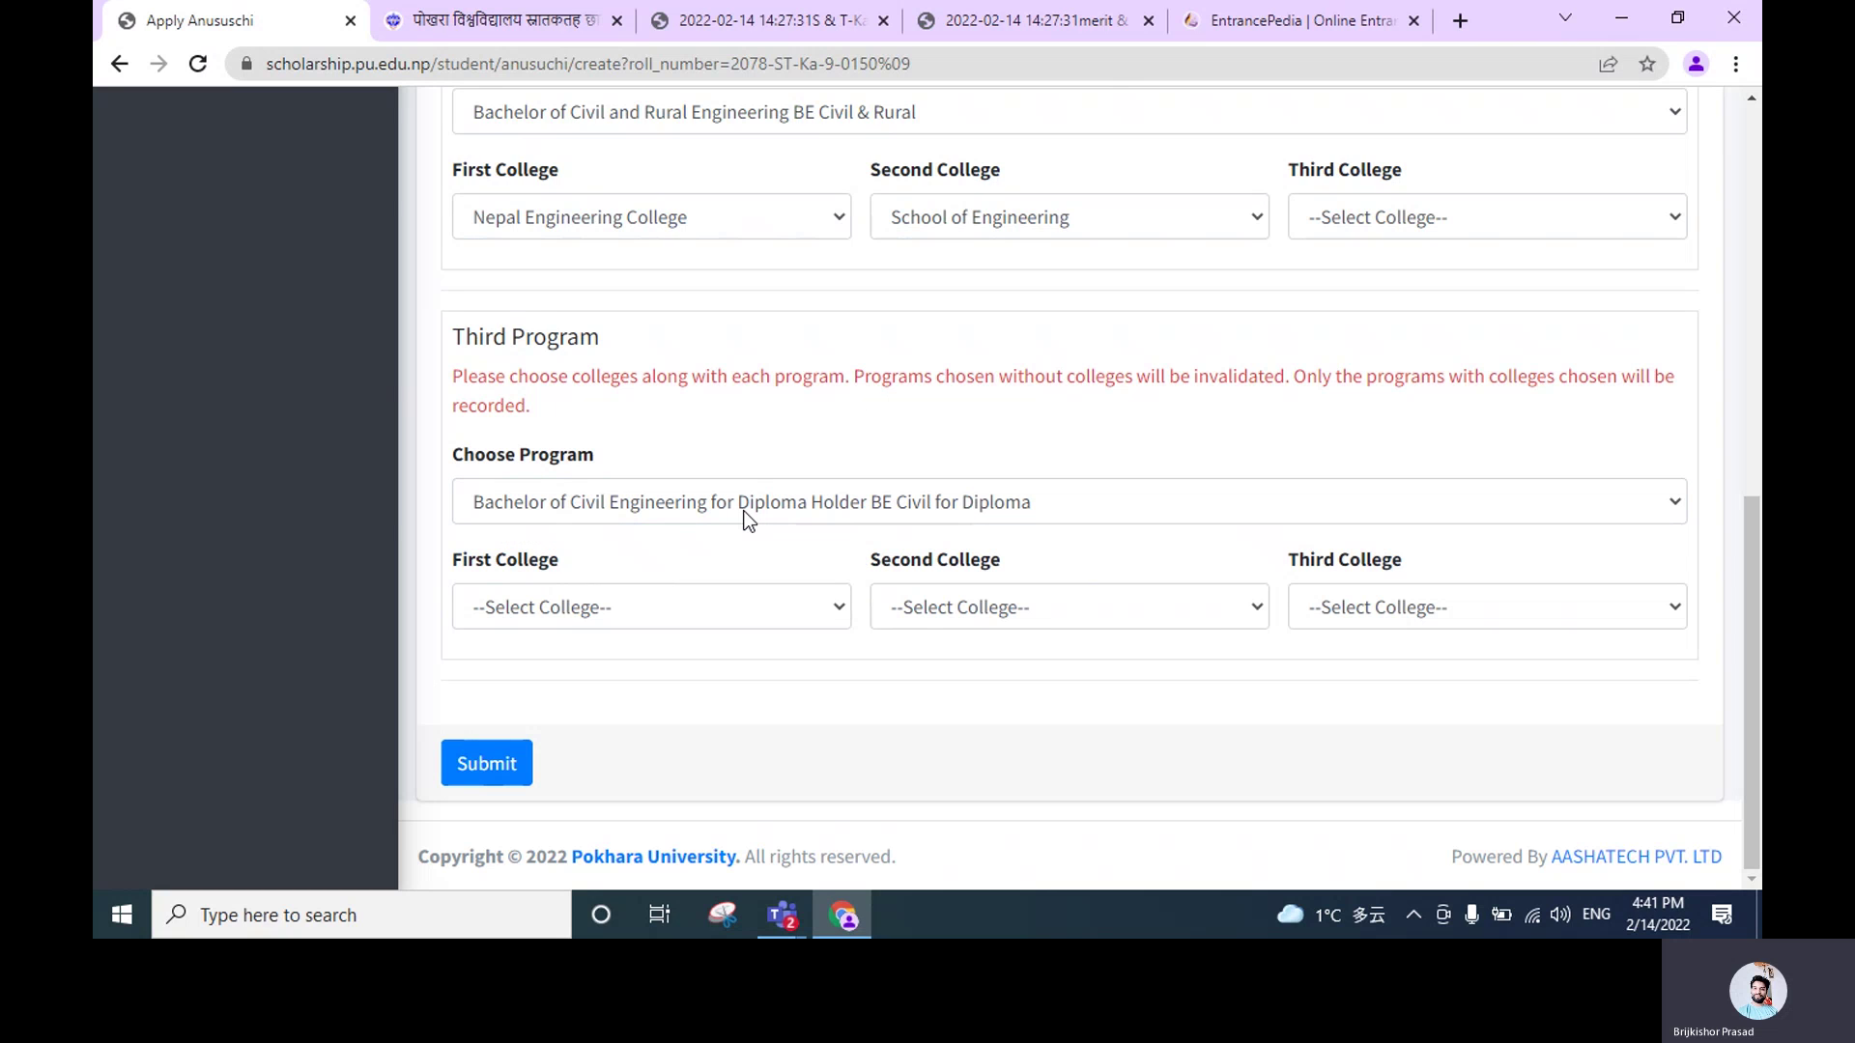
Go back to the College Predictor and check colleges for Civil Engineering(Diploma Holders) with a rank of 1
click(524, 609)
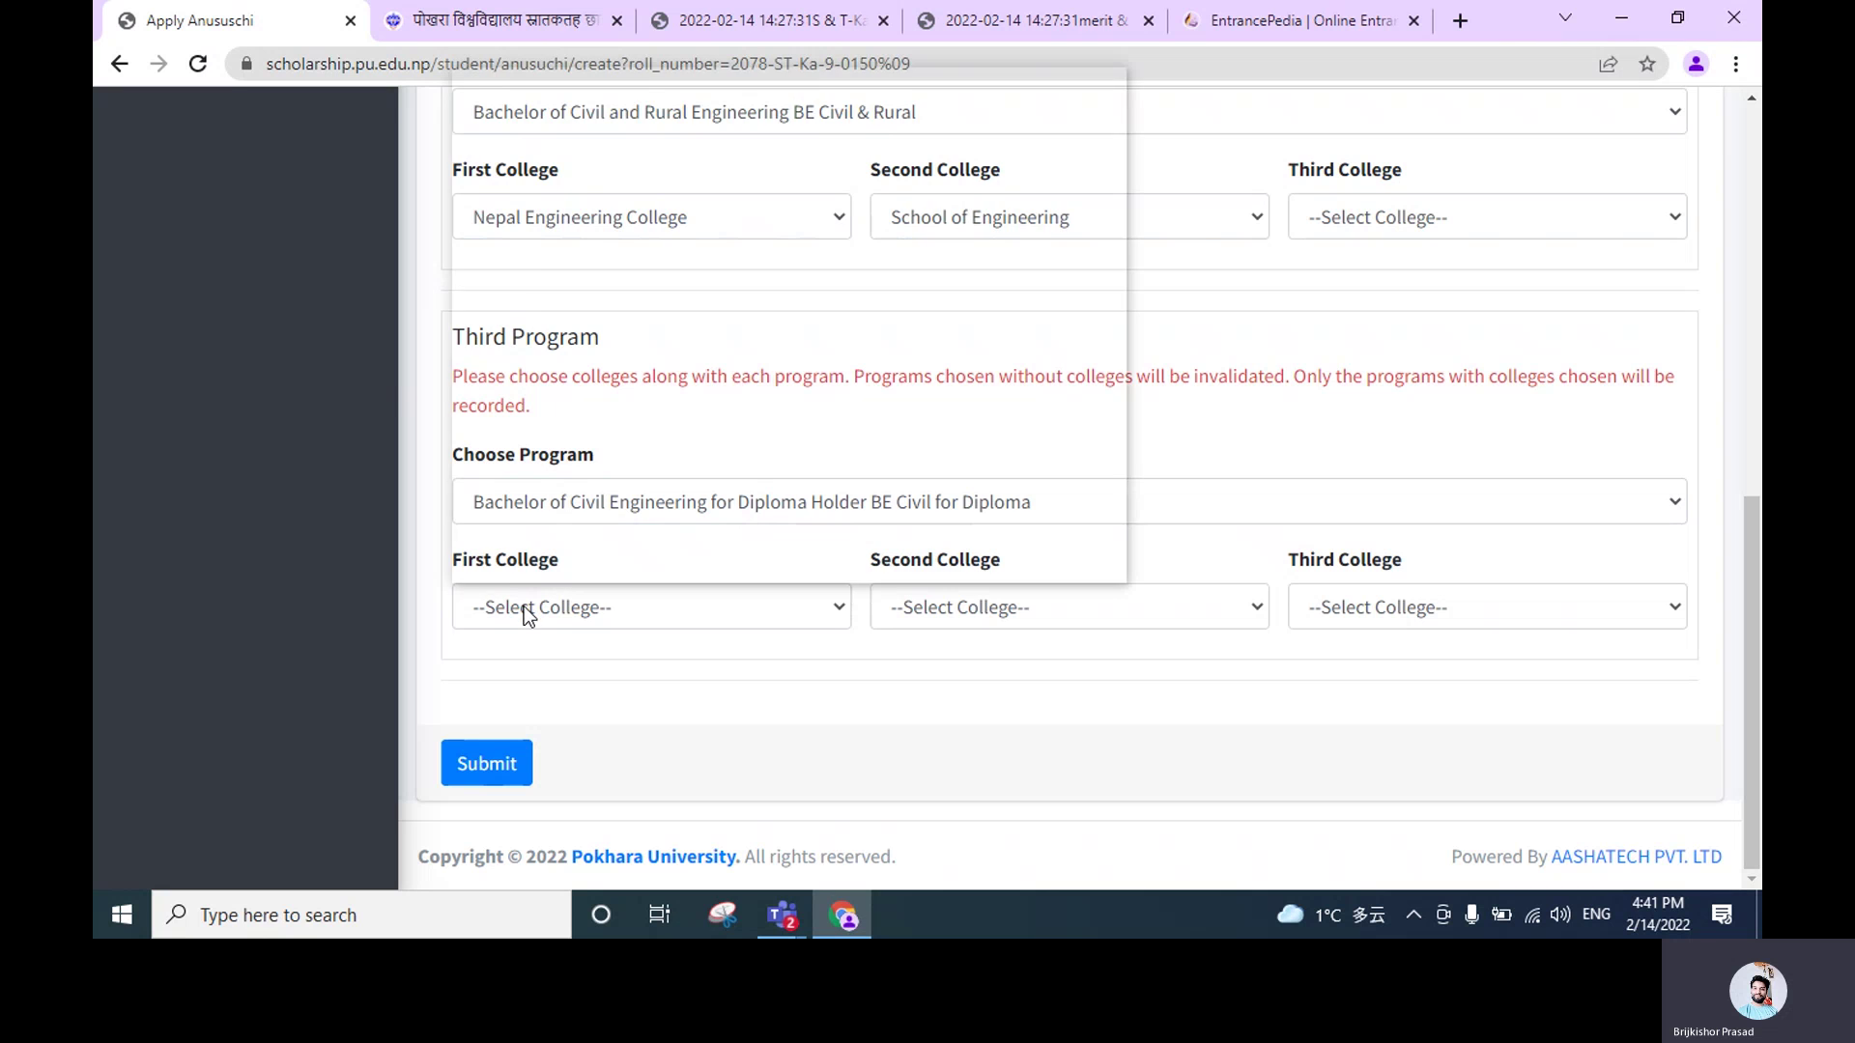
click(796, 655)
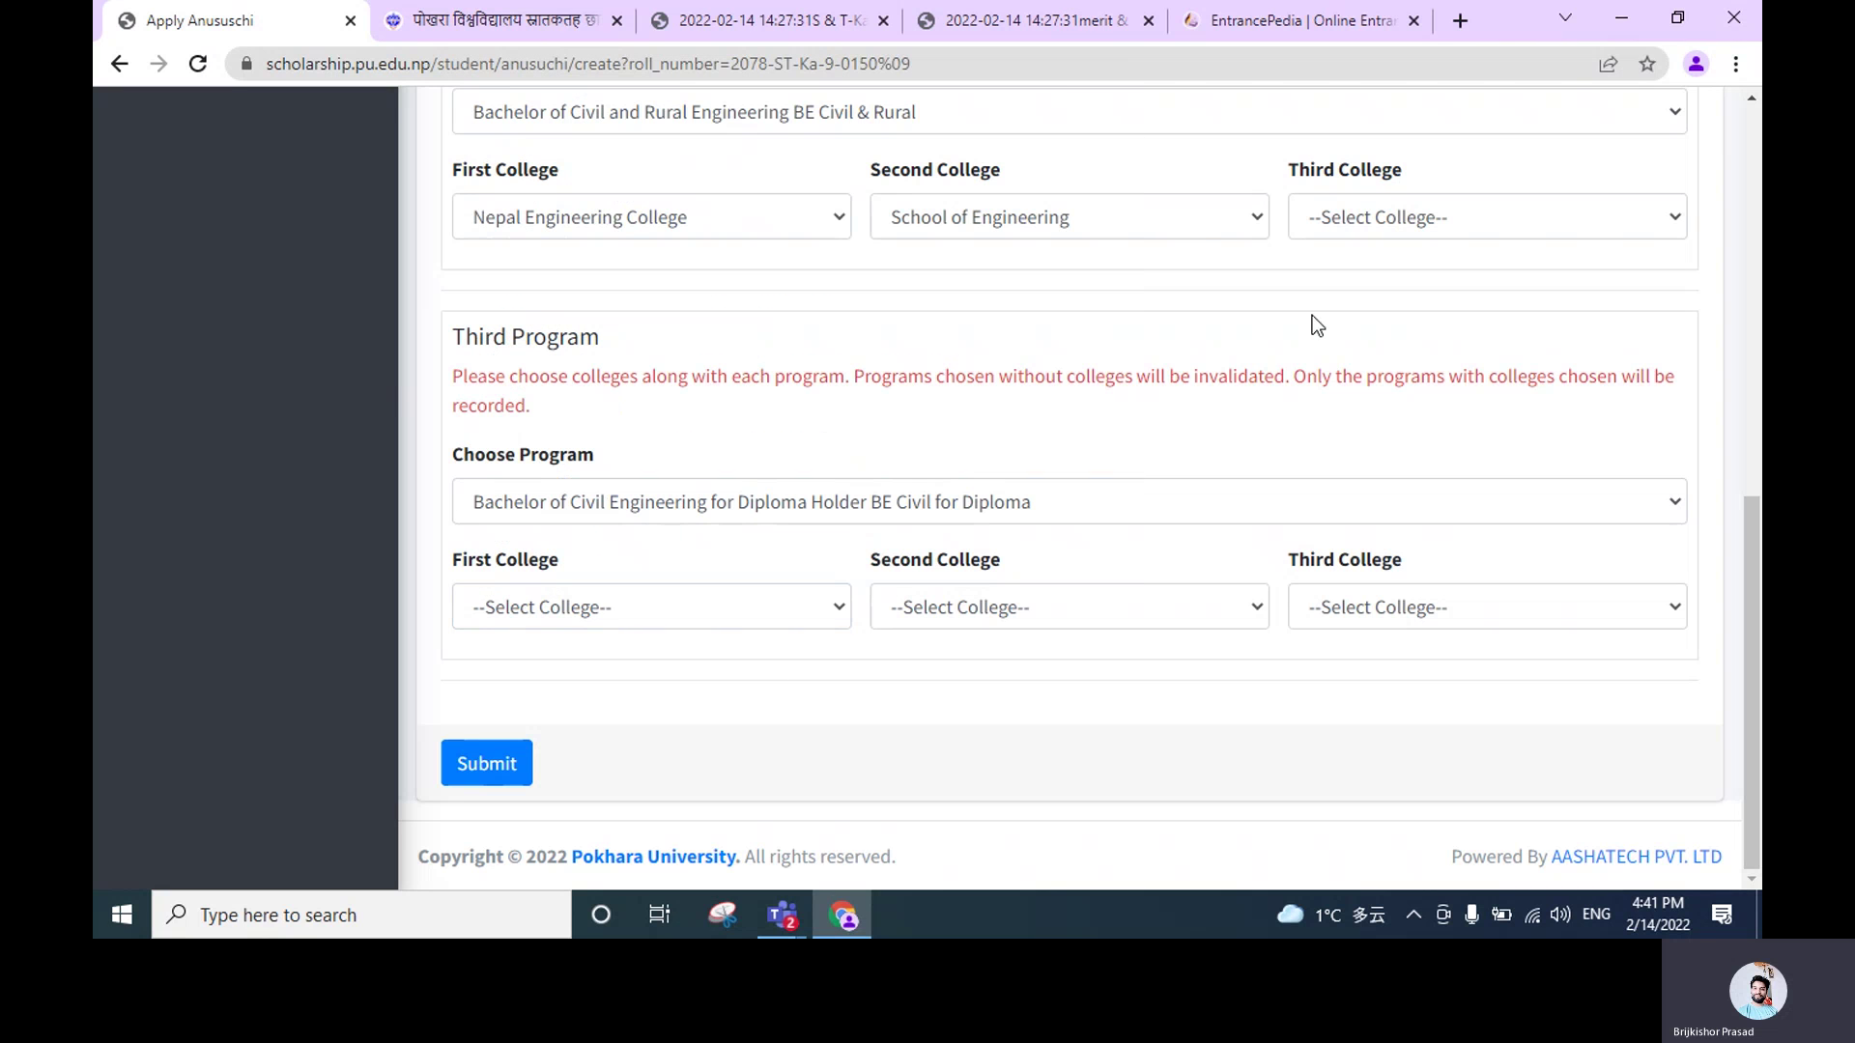
click(1246, 29)
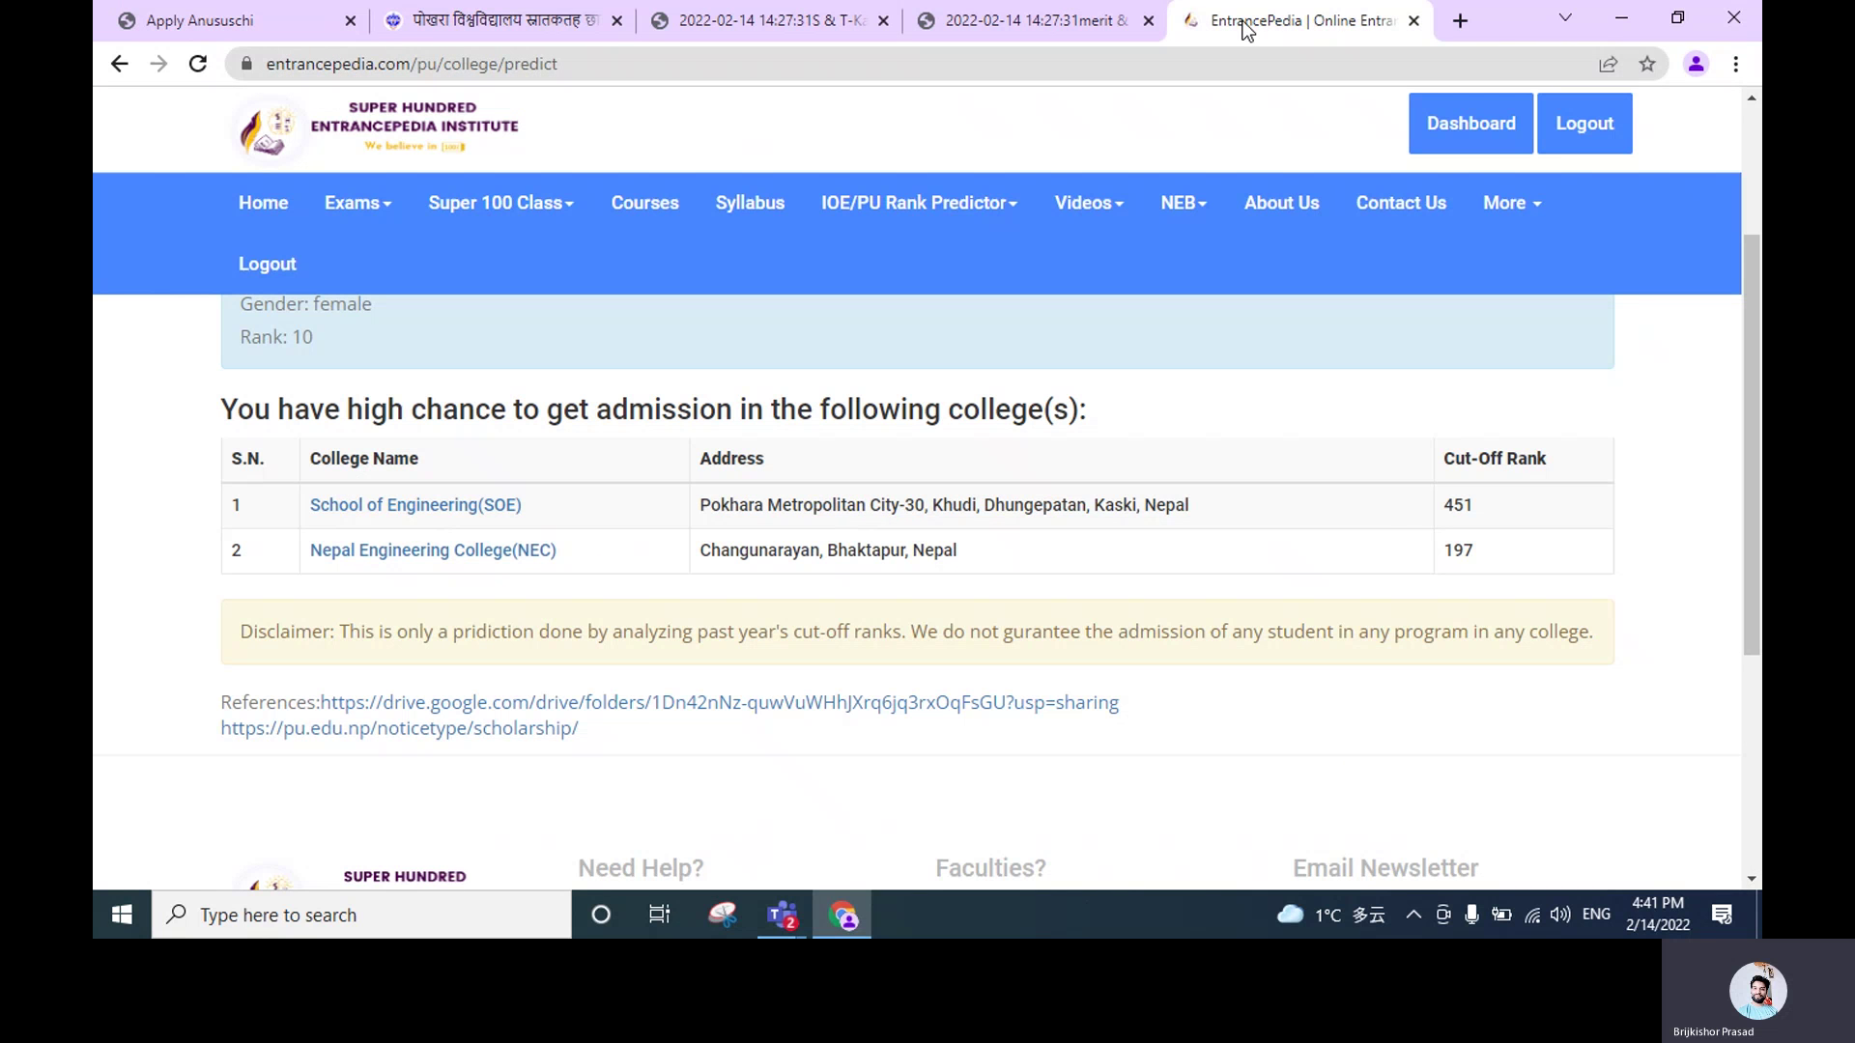
click(119, 65)
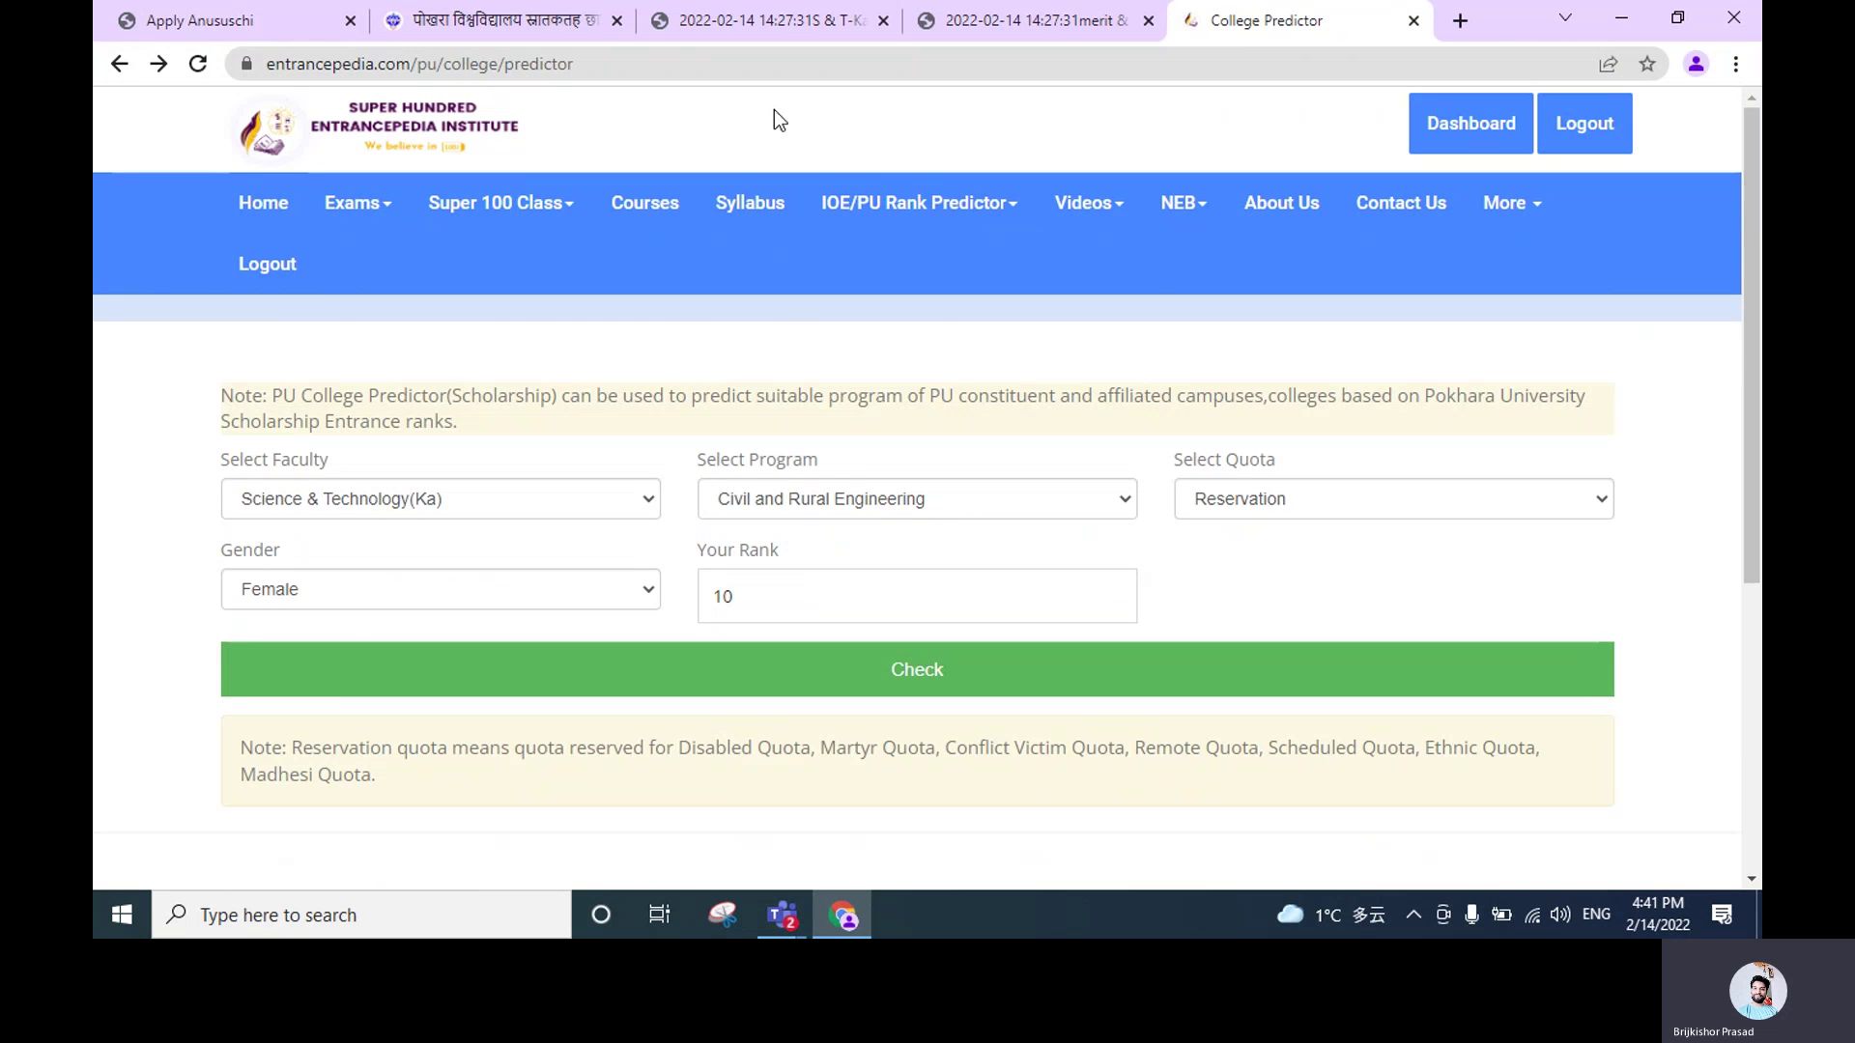
click(473, 20)
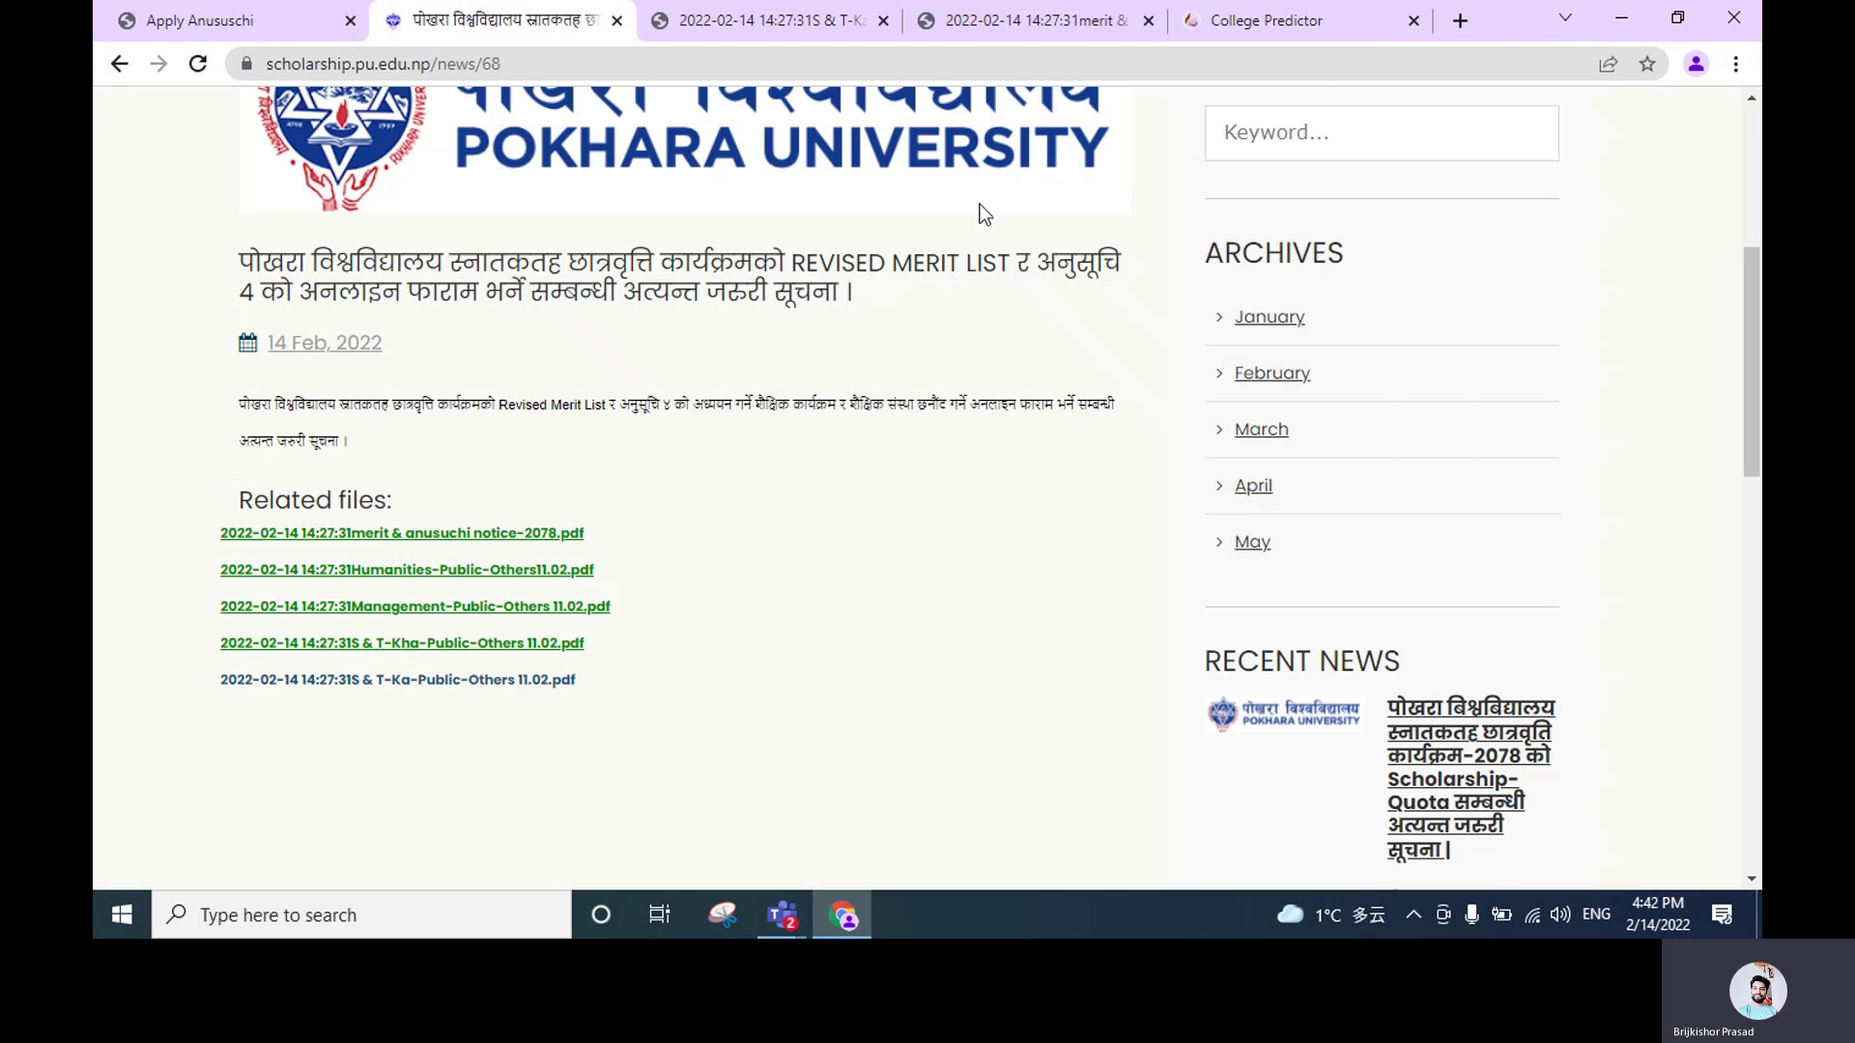
click(1261, 20)
click(954, 493)
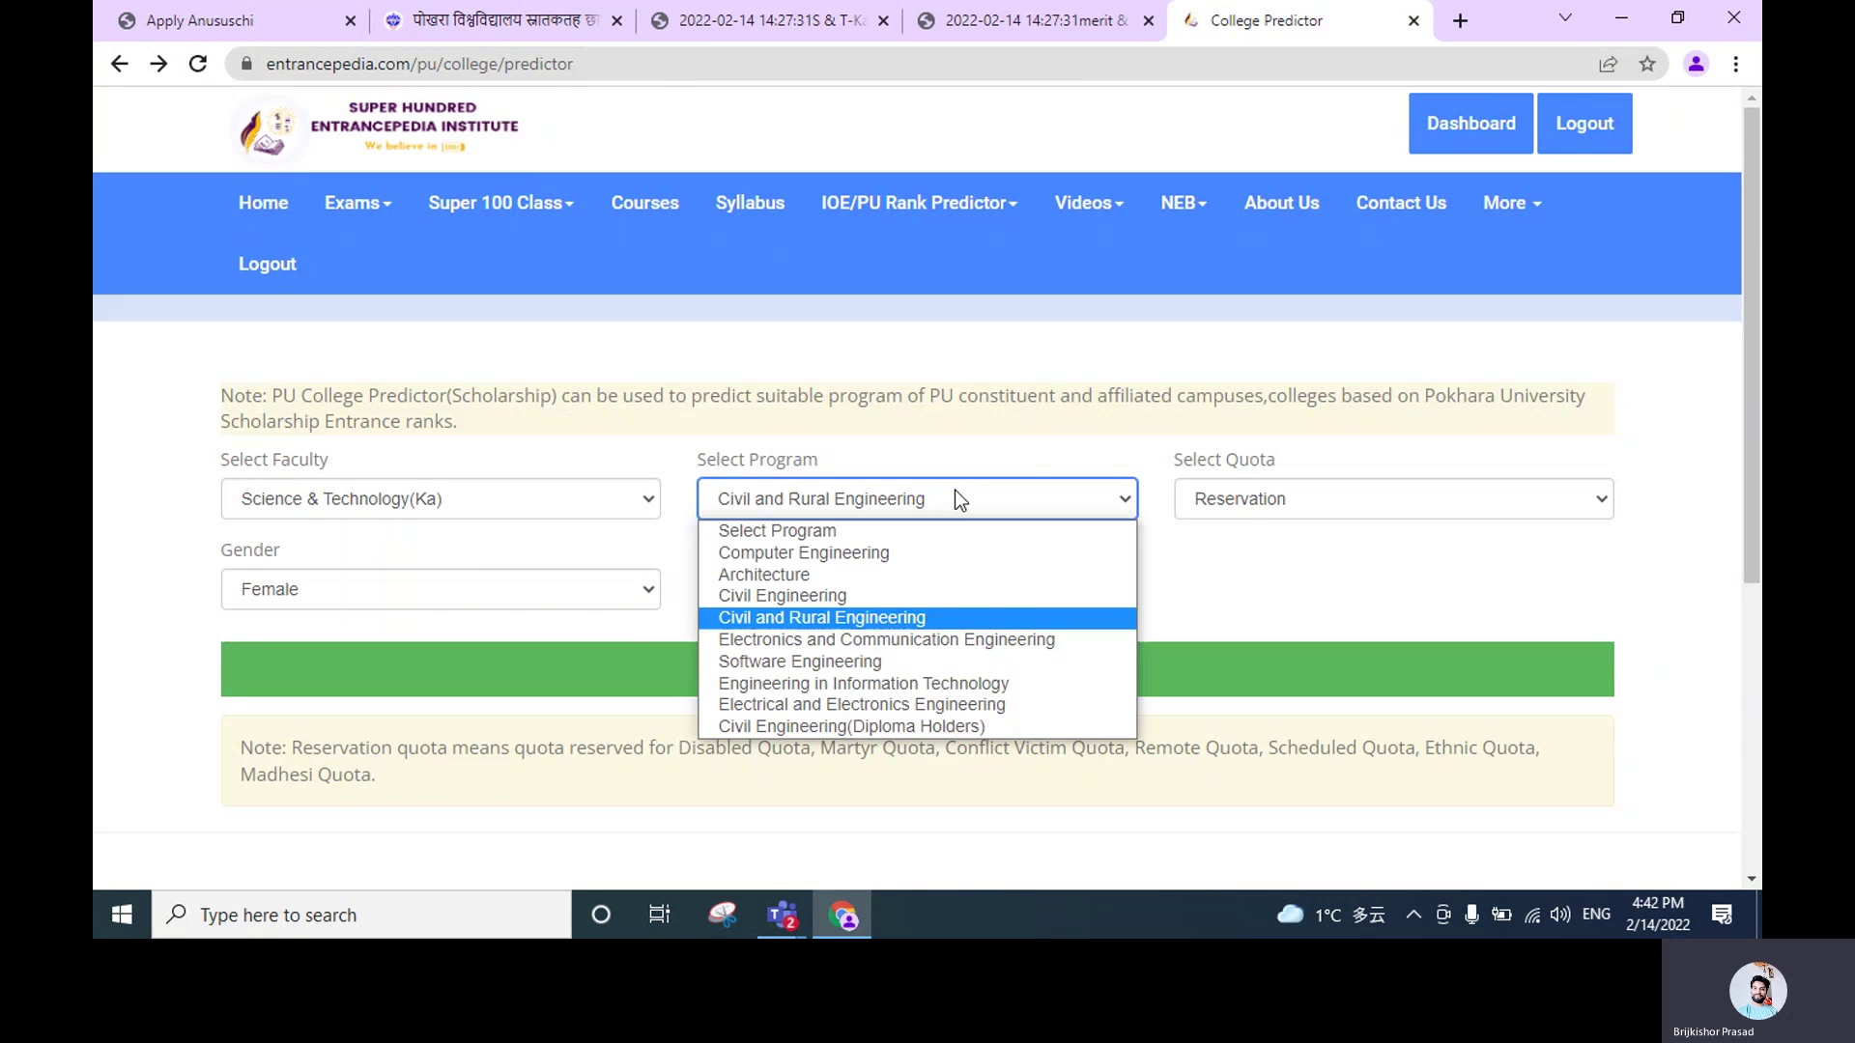
click(761, 734)
double_click(831, 609)
key(BackSpace)
text(1)
click(641, 672)
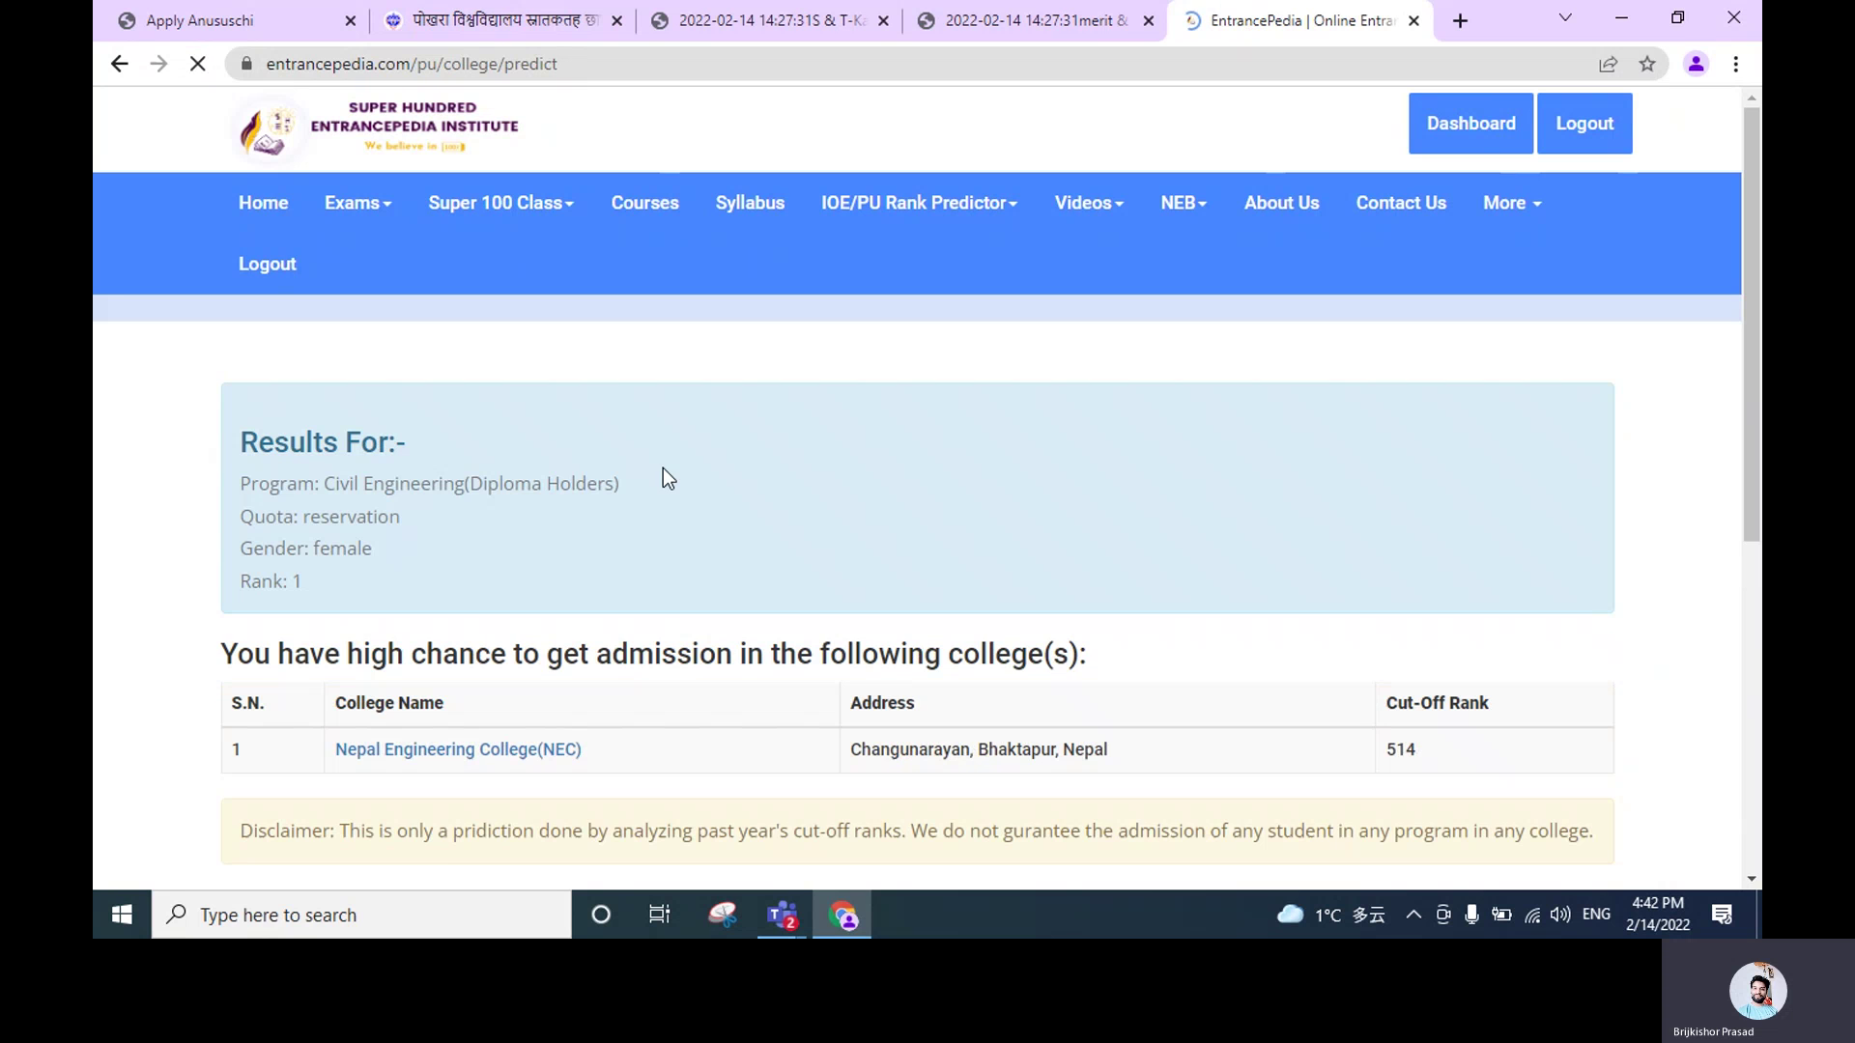
Examine the college suggested for Civil Engineering(Diploma Holders), its cut-off rank, and the quota, gender and rank used for the prediction
scroll(687, 483, down, 3)
drag(581, 506, 313, 491)
click(313, 491)
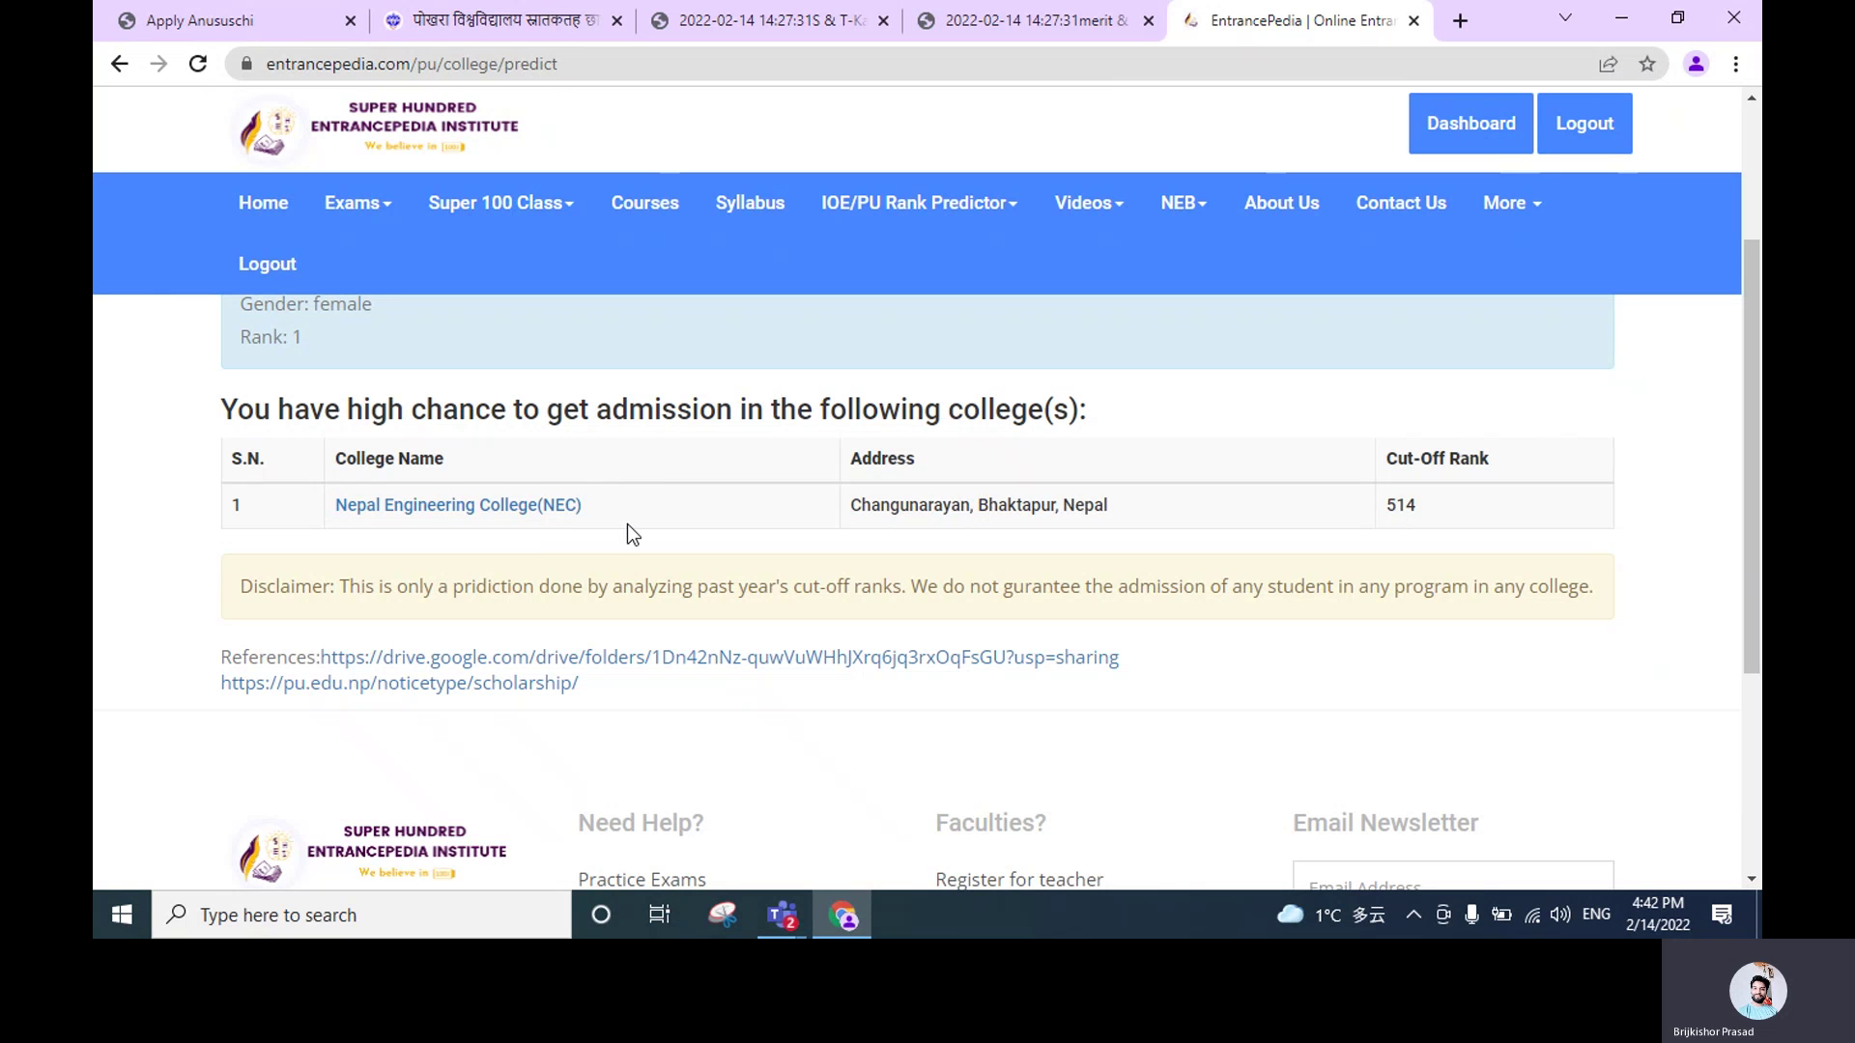
drag(1456, 500, 1314, 512)
click(1427, 507)
drag(1426, 502, 1322, 512)
click(1335, 507)
scroll(560, 479, up, 2)
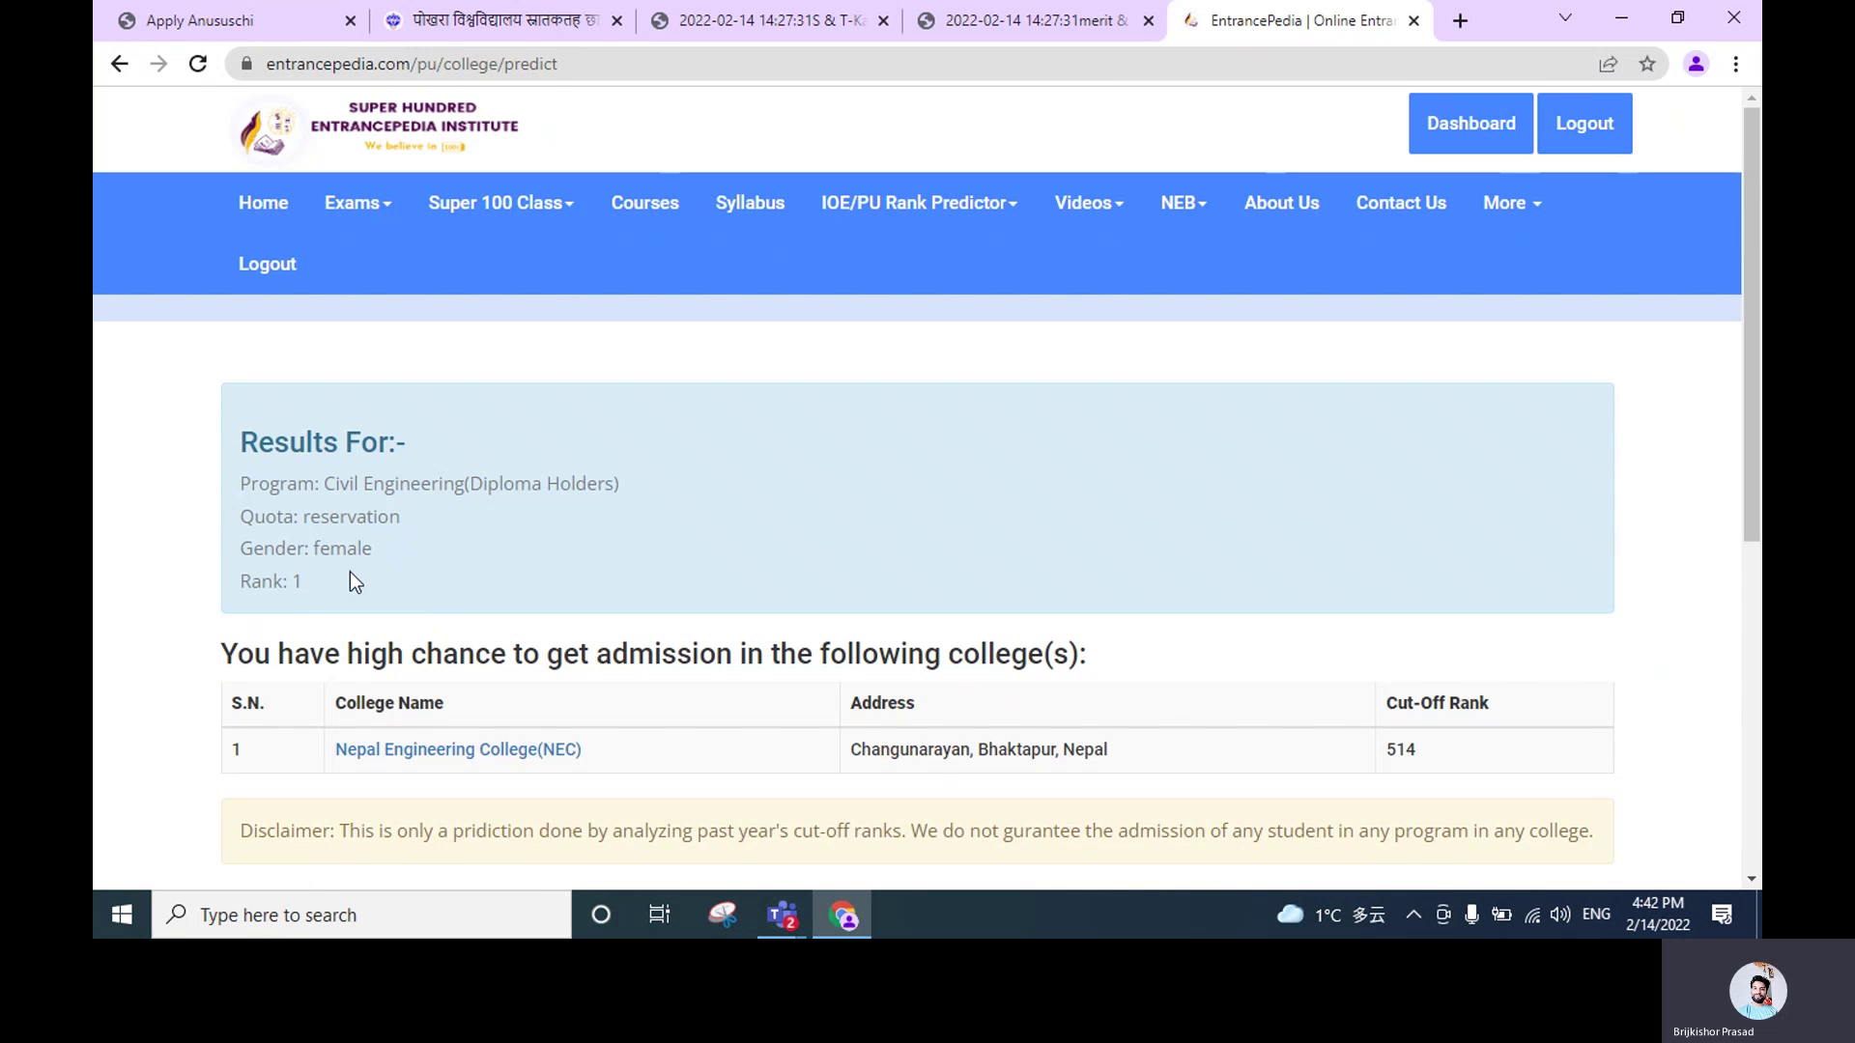
scroll(377, 565, down, 1)
scroll(400, 549, up, 1)
scroll(502, 536, down, 2)
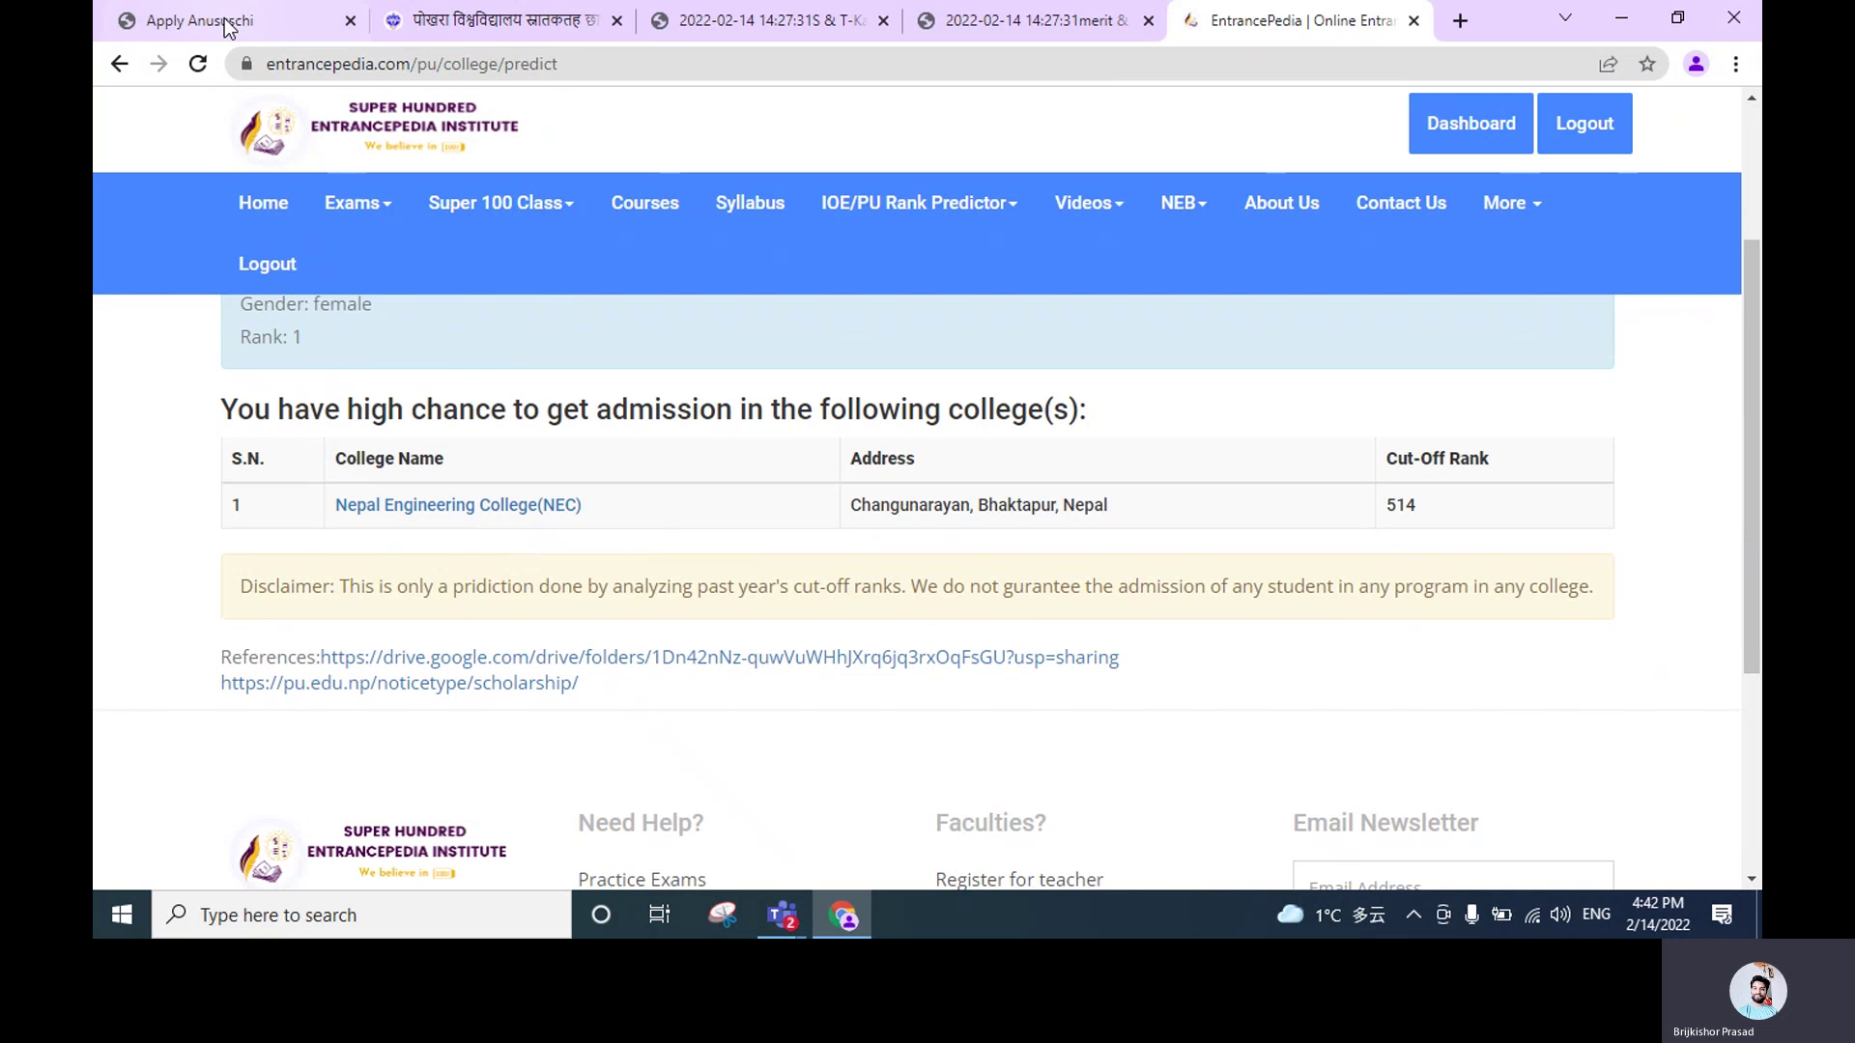
Return to the Anusuchi application and select Nepal Engineering College as the First College under Third Program
click(227, 24)
click(692, 611)
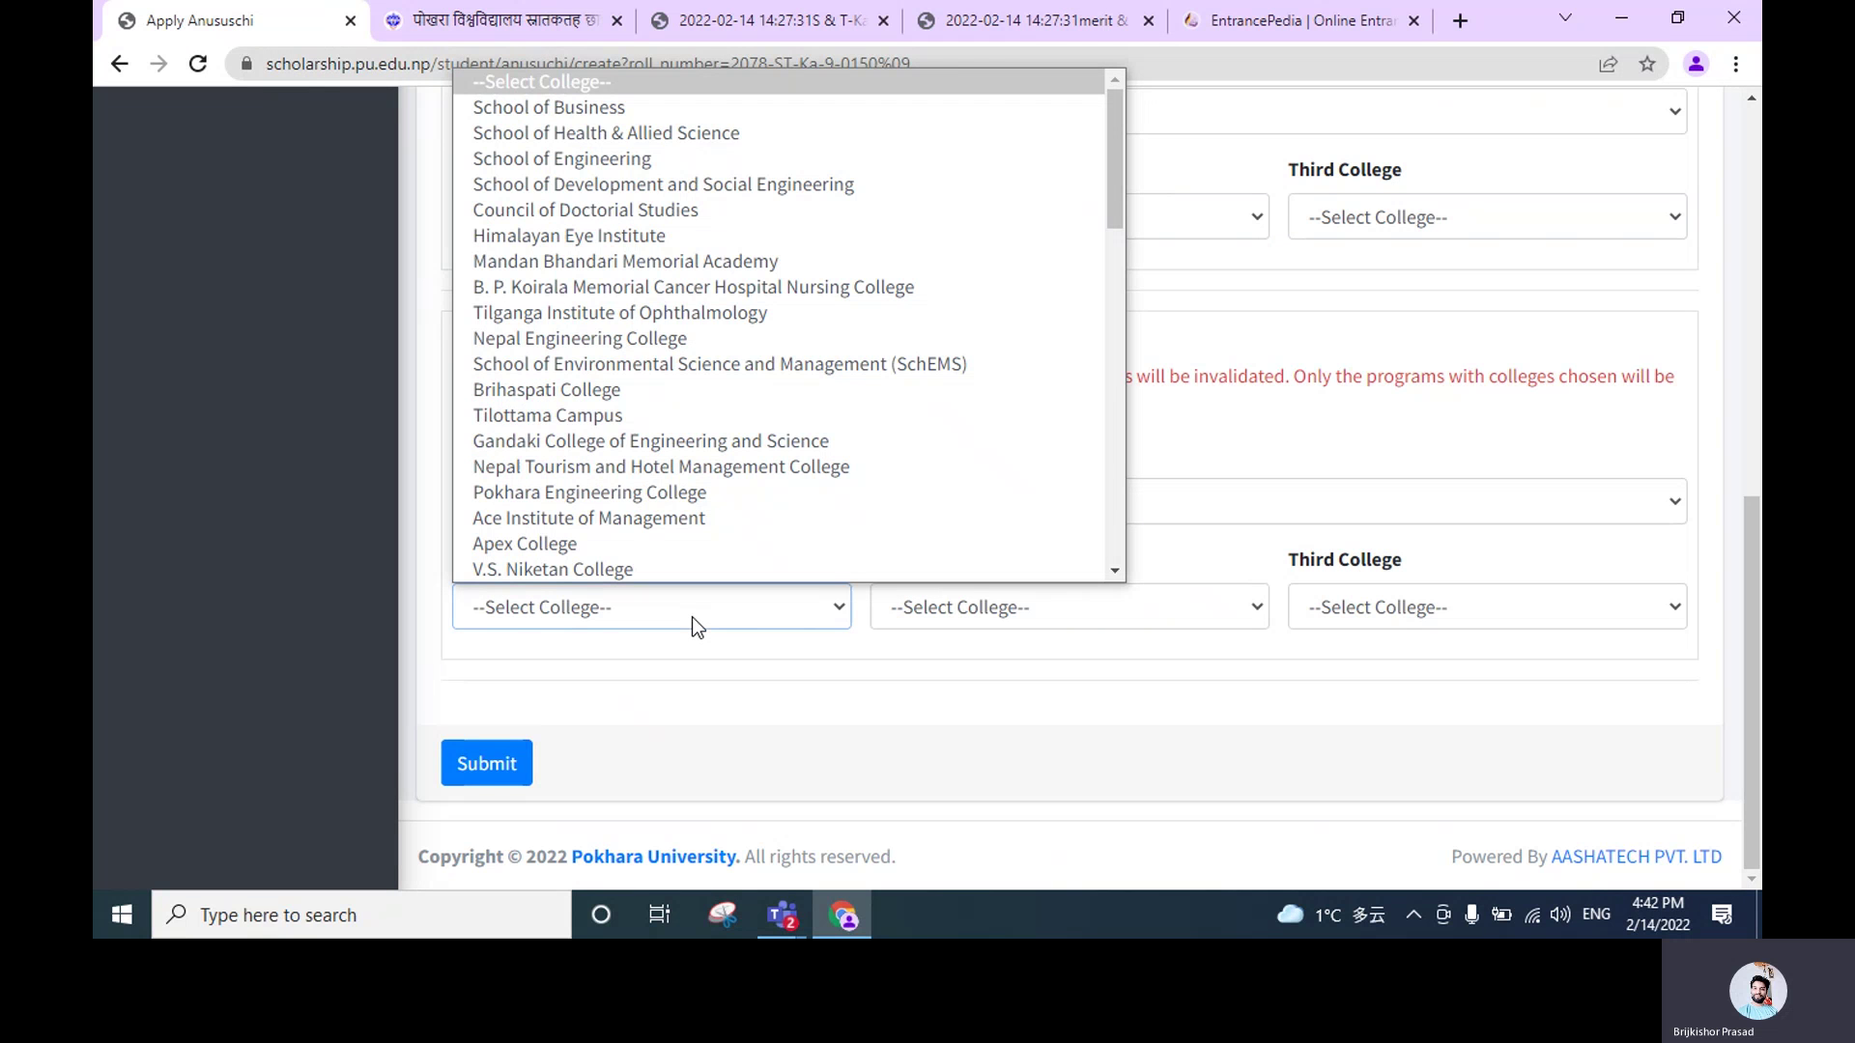
key(n)
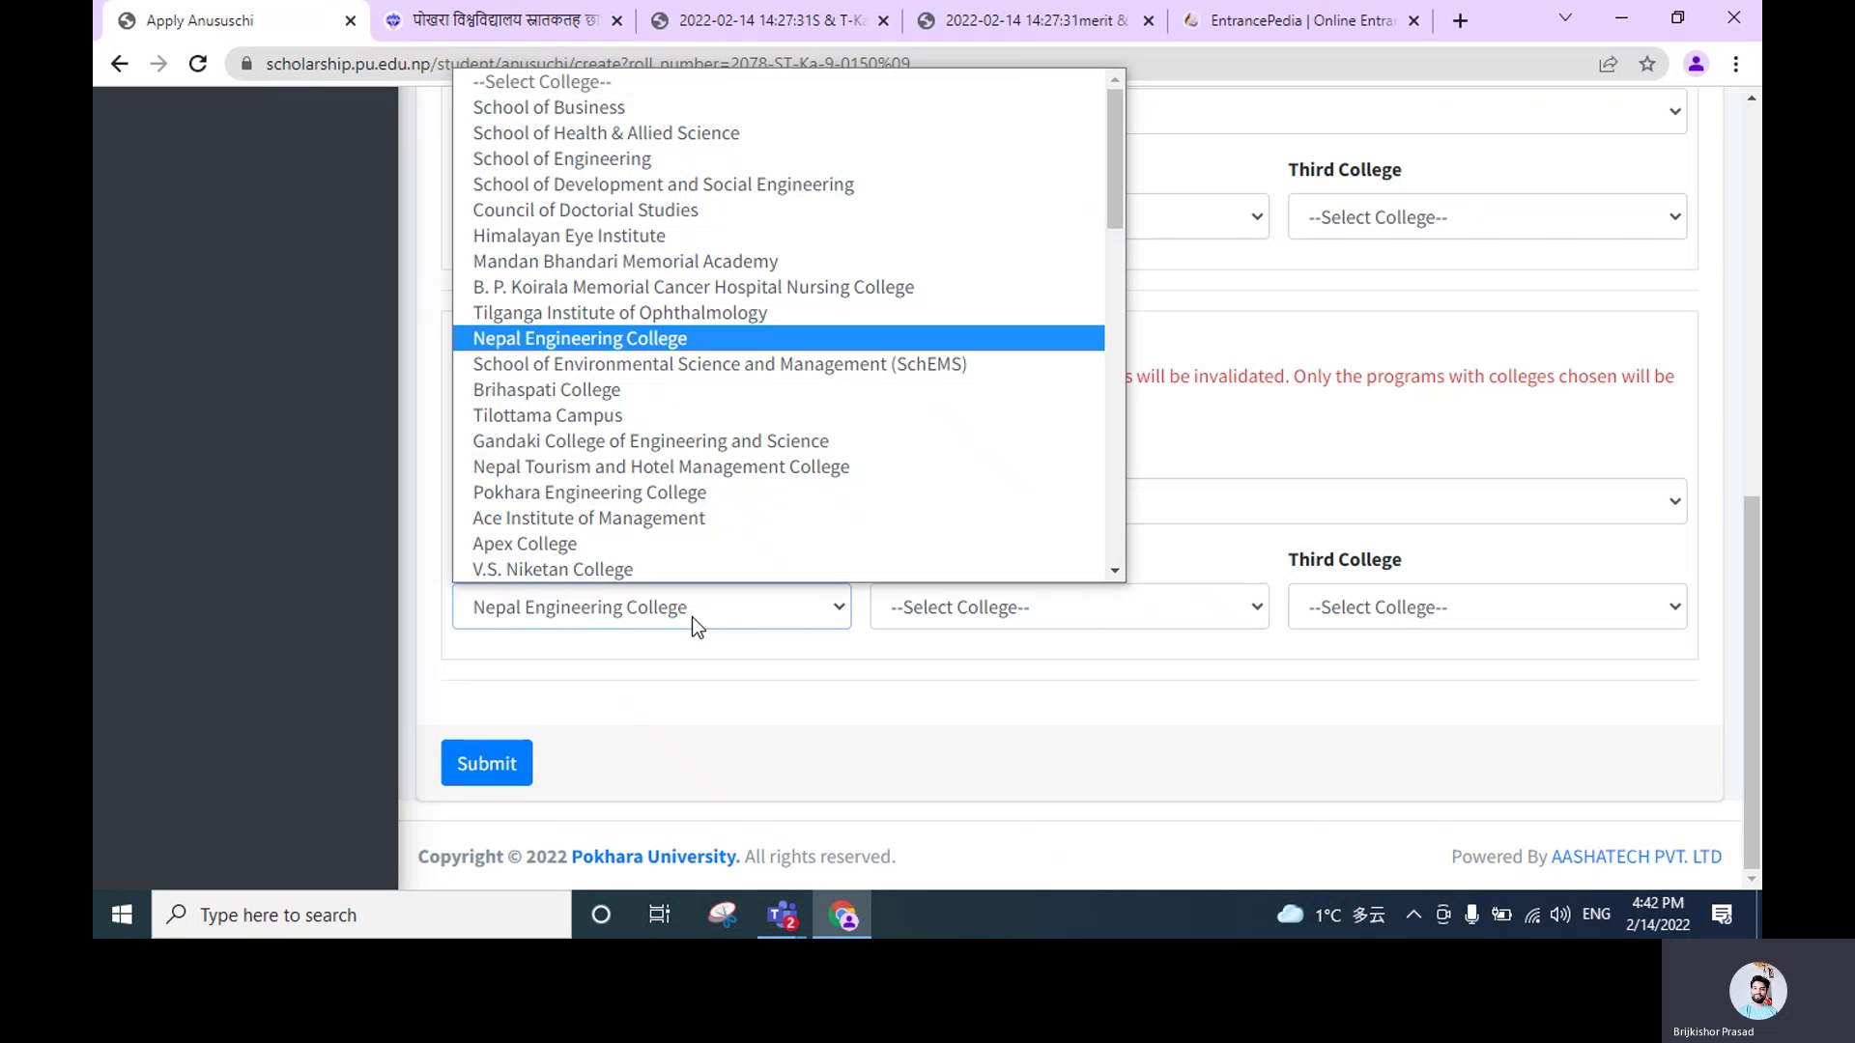
click(663, 328)
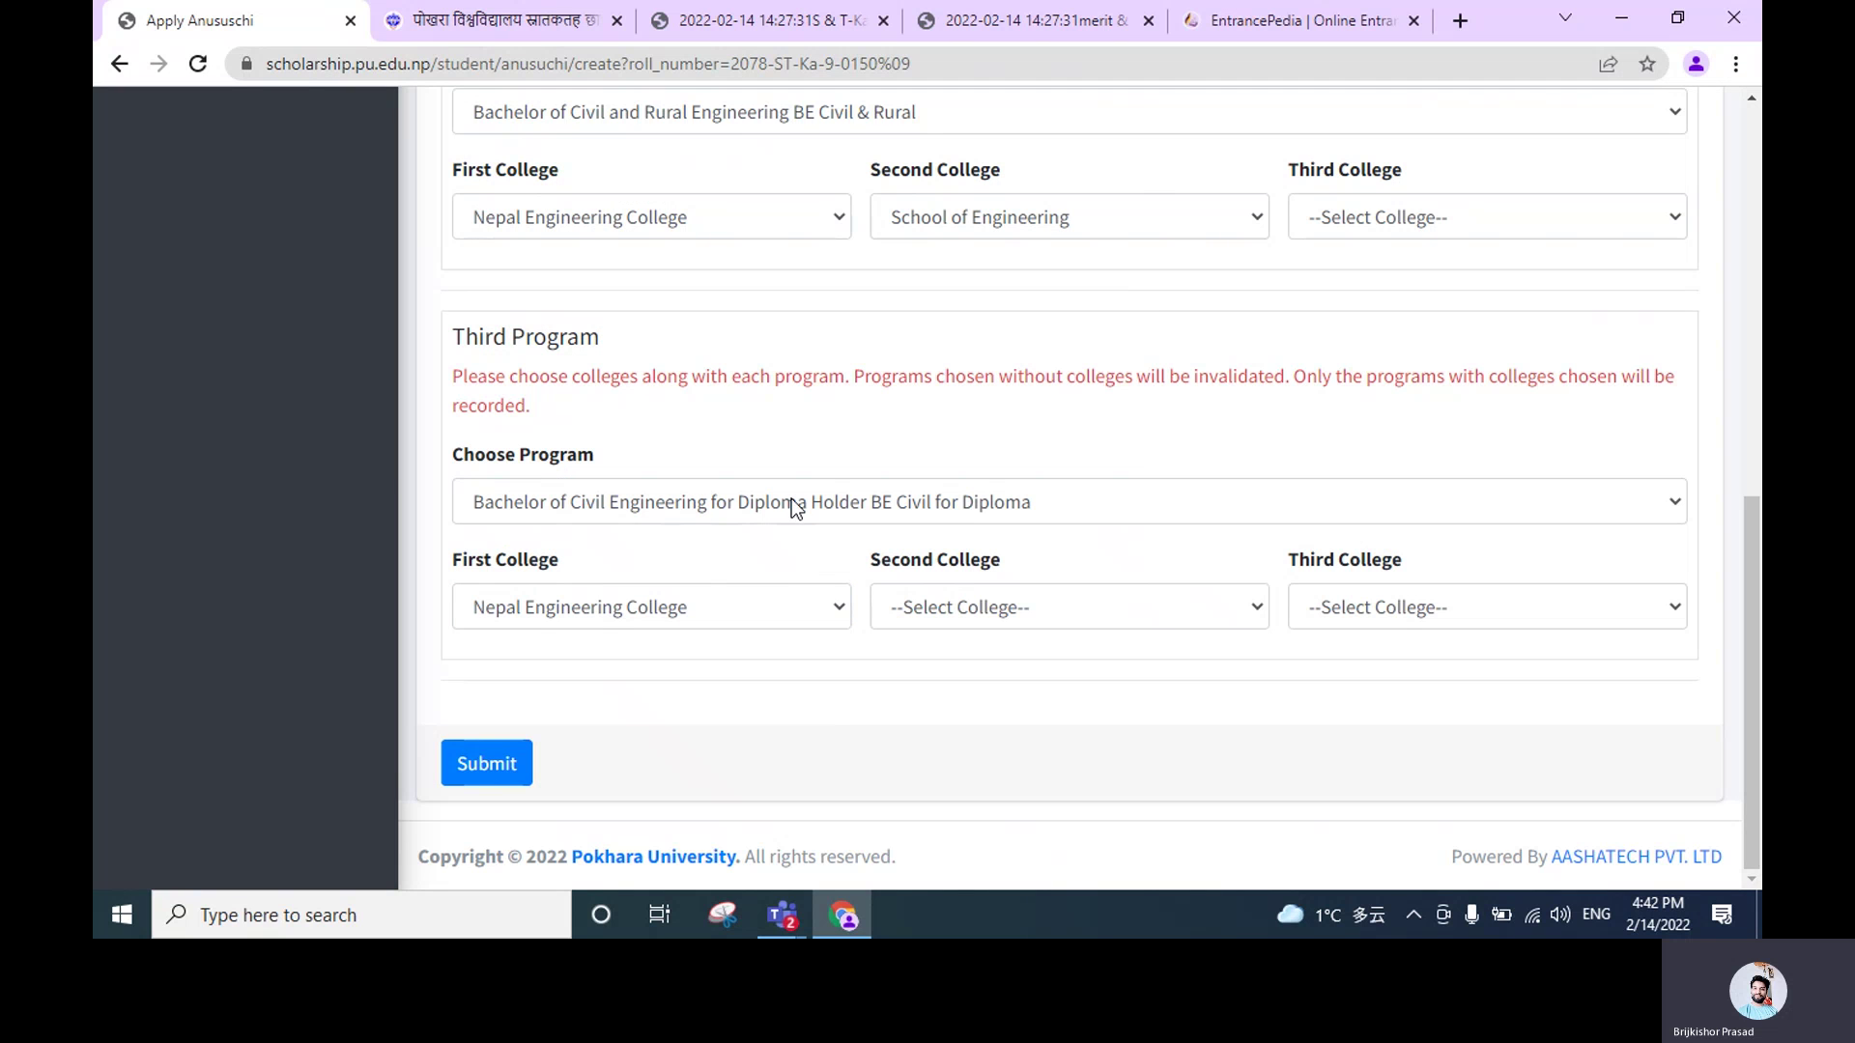
Change the program under Third Program to Bachelor of Software Engineering BE Software
click(839, 502)
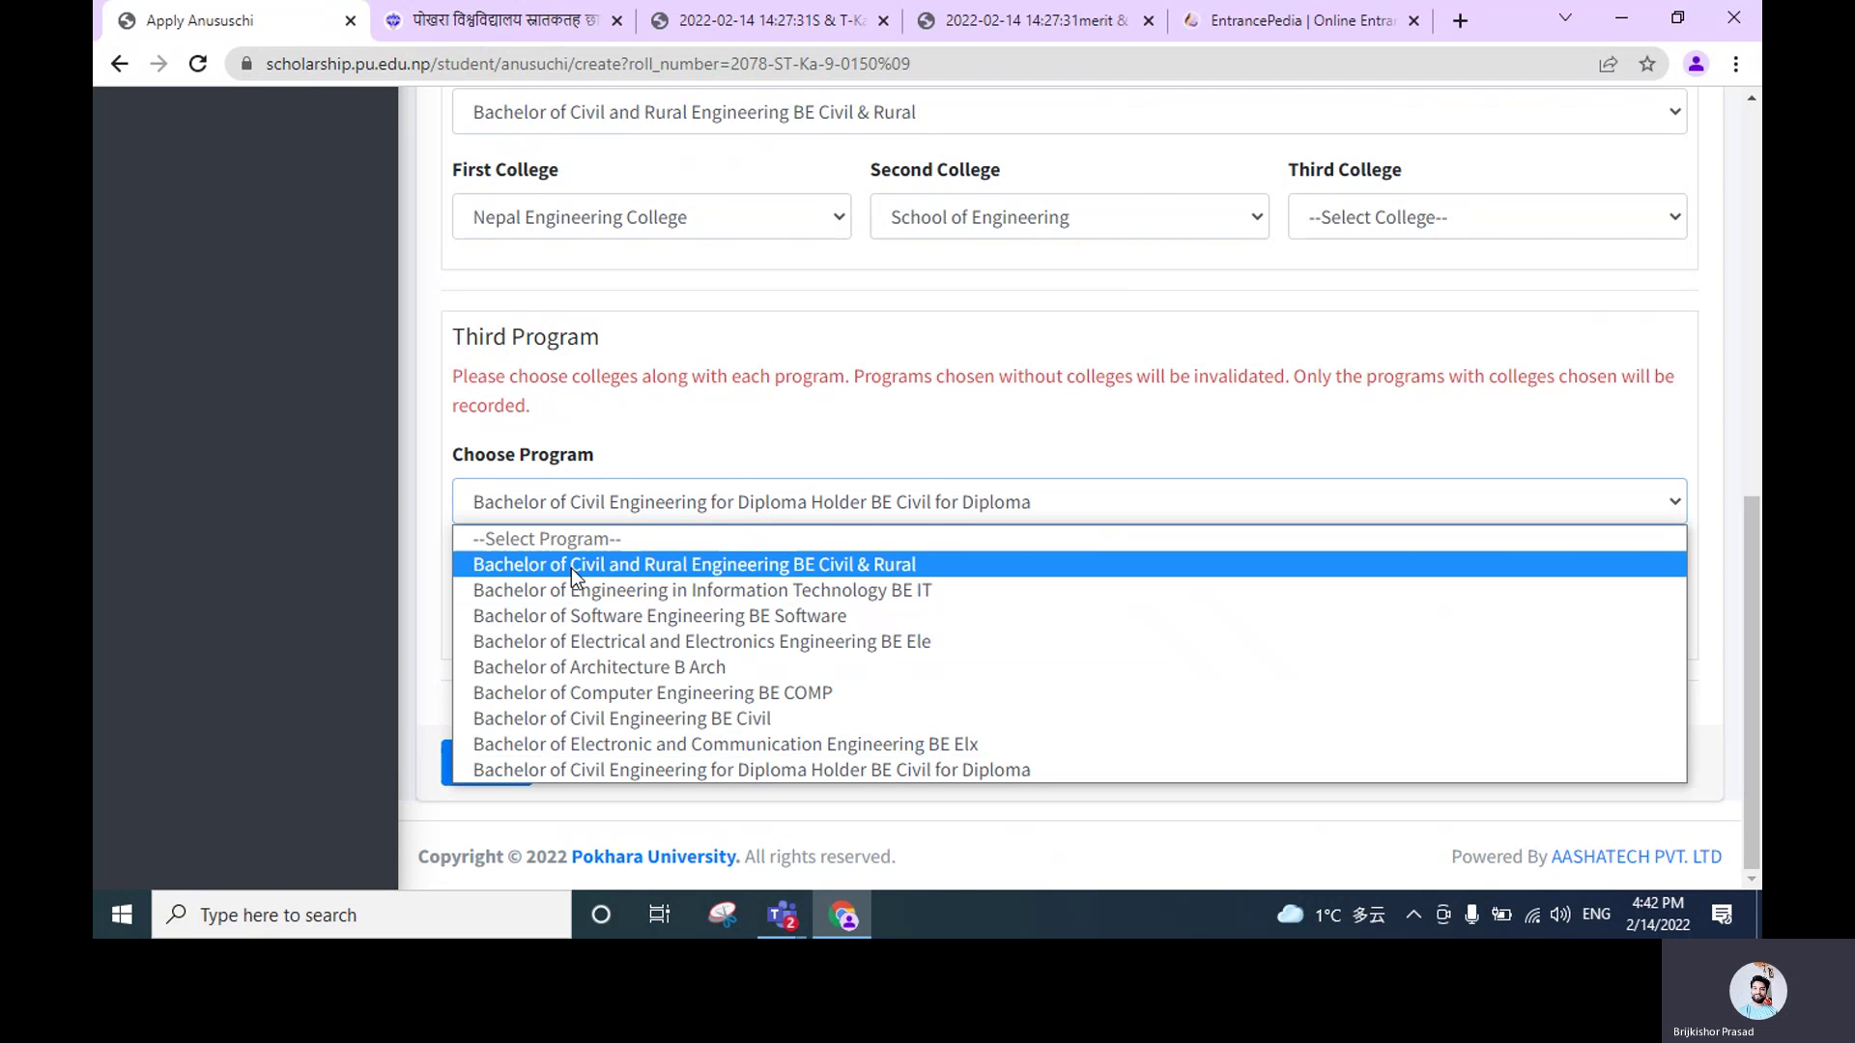
click(589, 624)
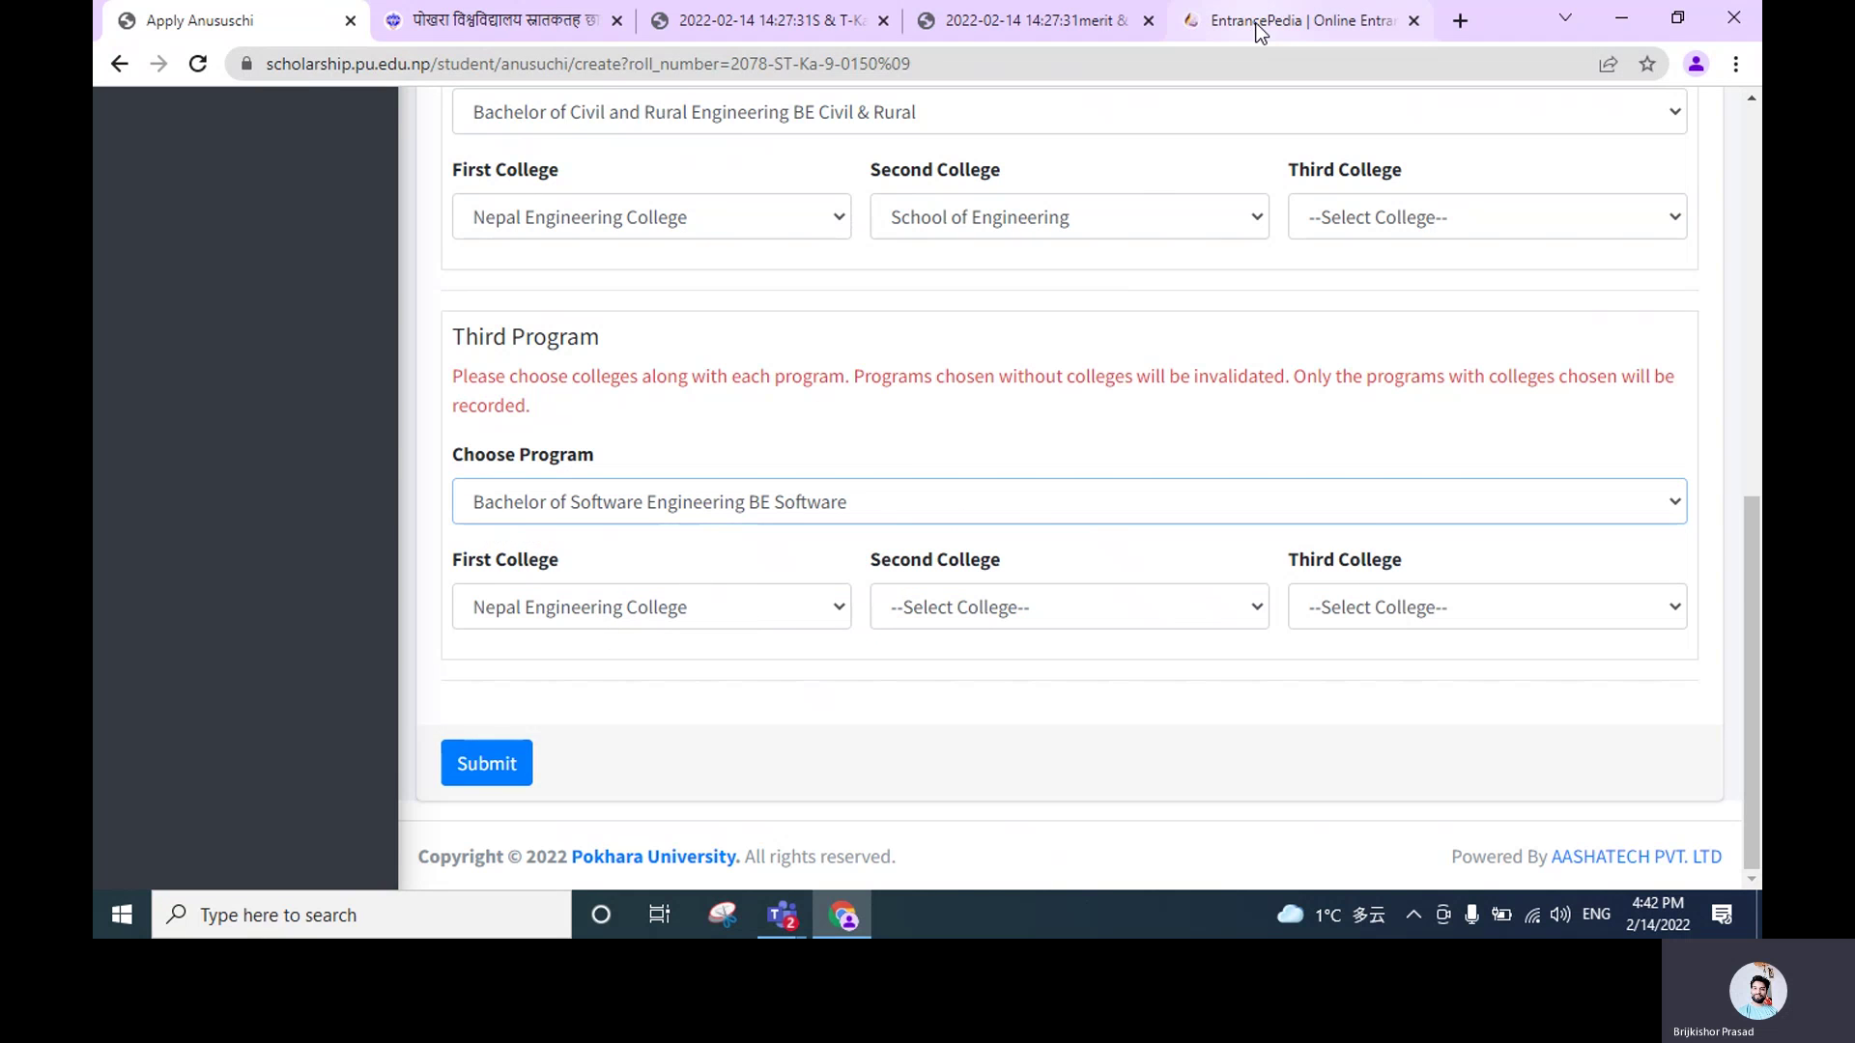
In the College Predictor, check colleges for Software Engineering with the Open(6-10 Government) quota, gender Male and rank 200
click(1294, 20)
click(118, 62)
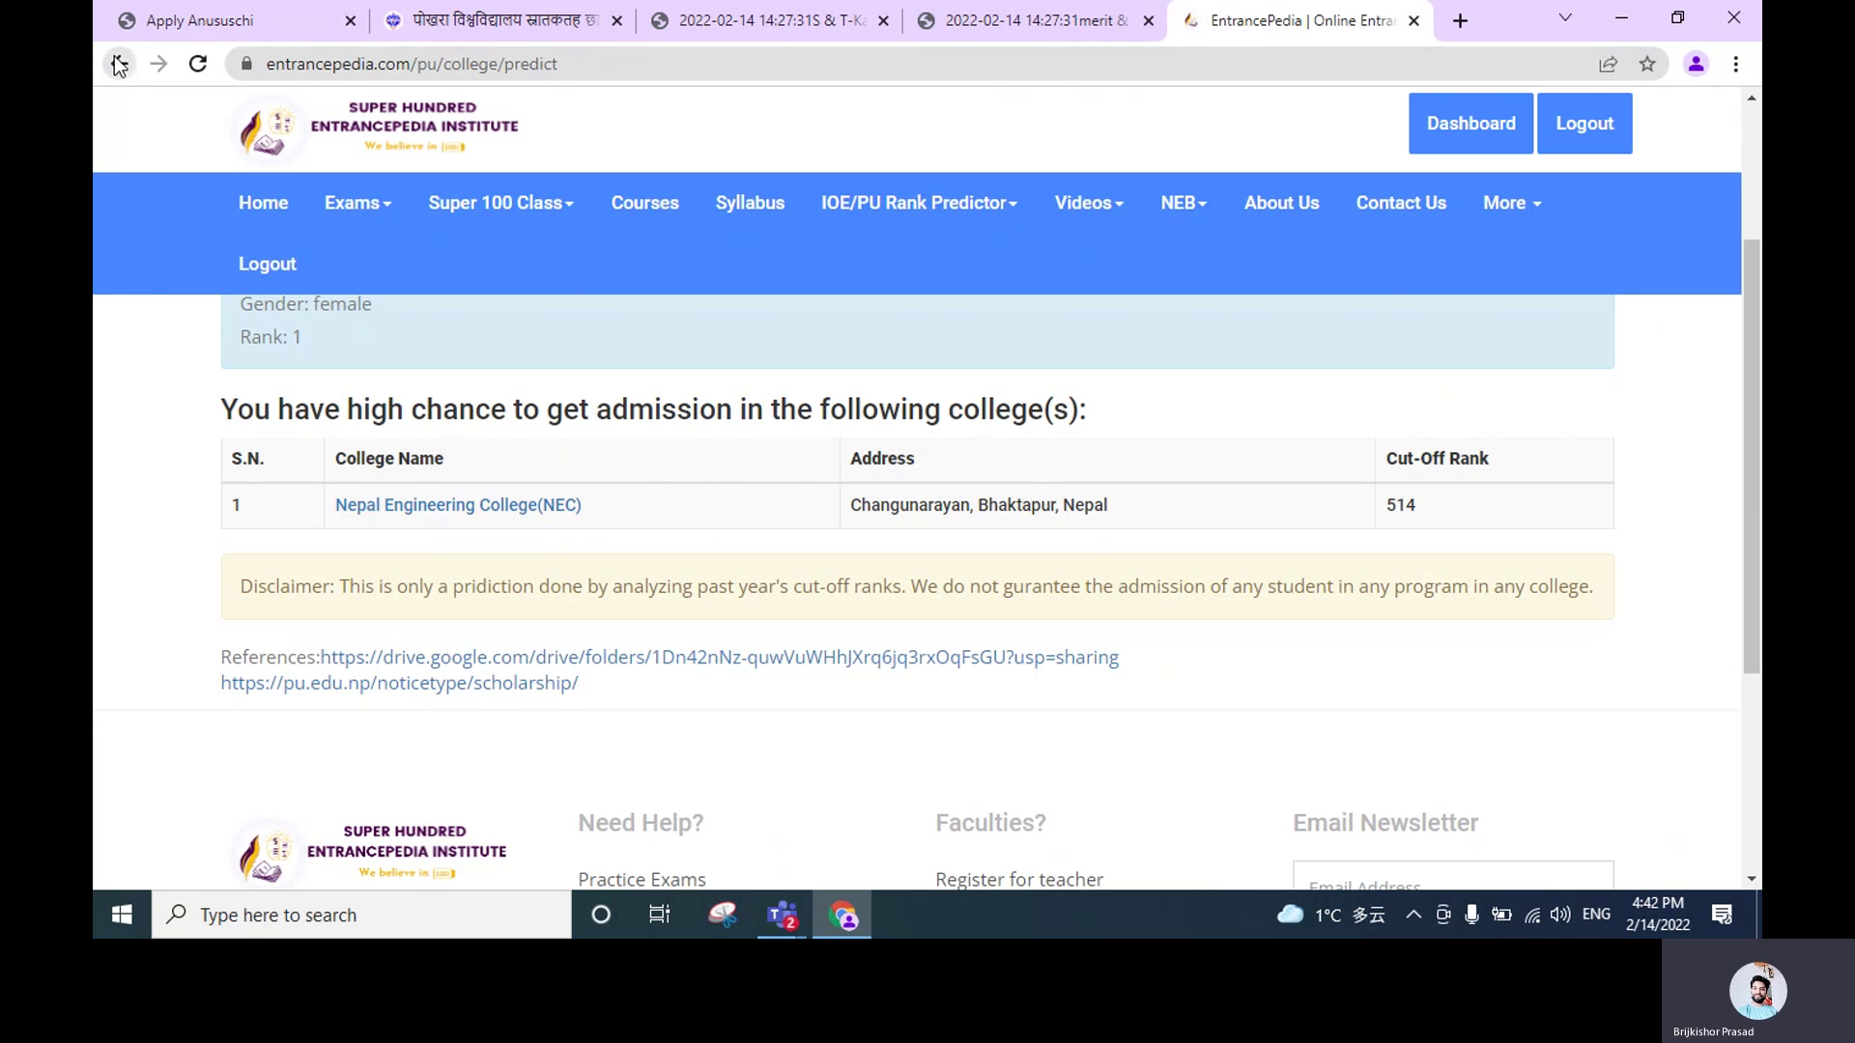
click(930, 496)
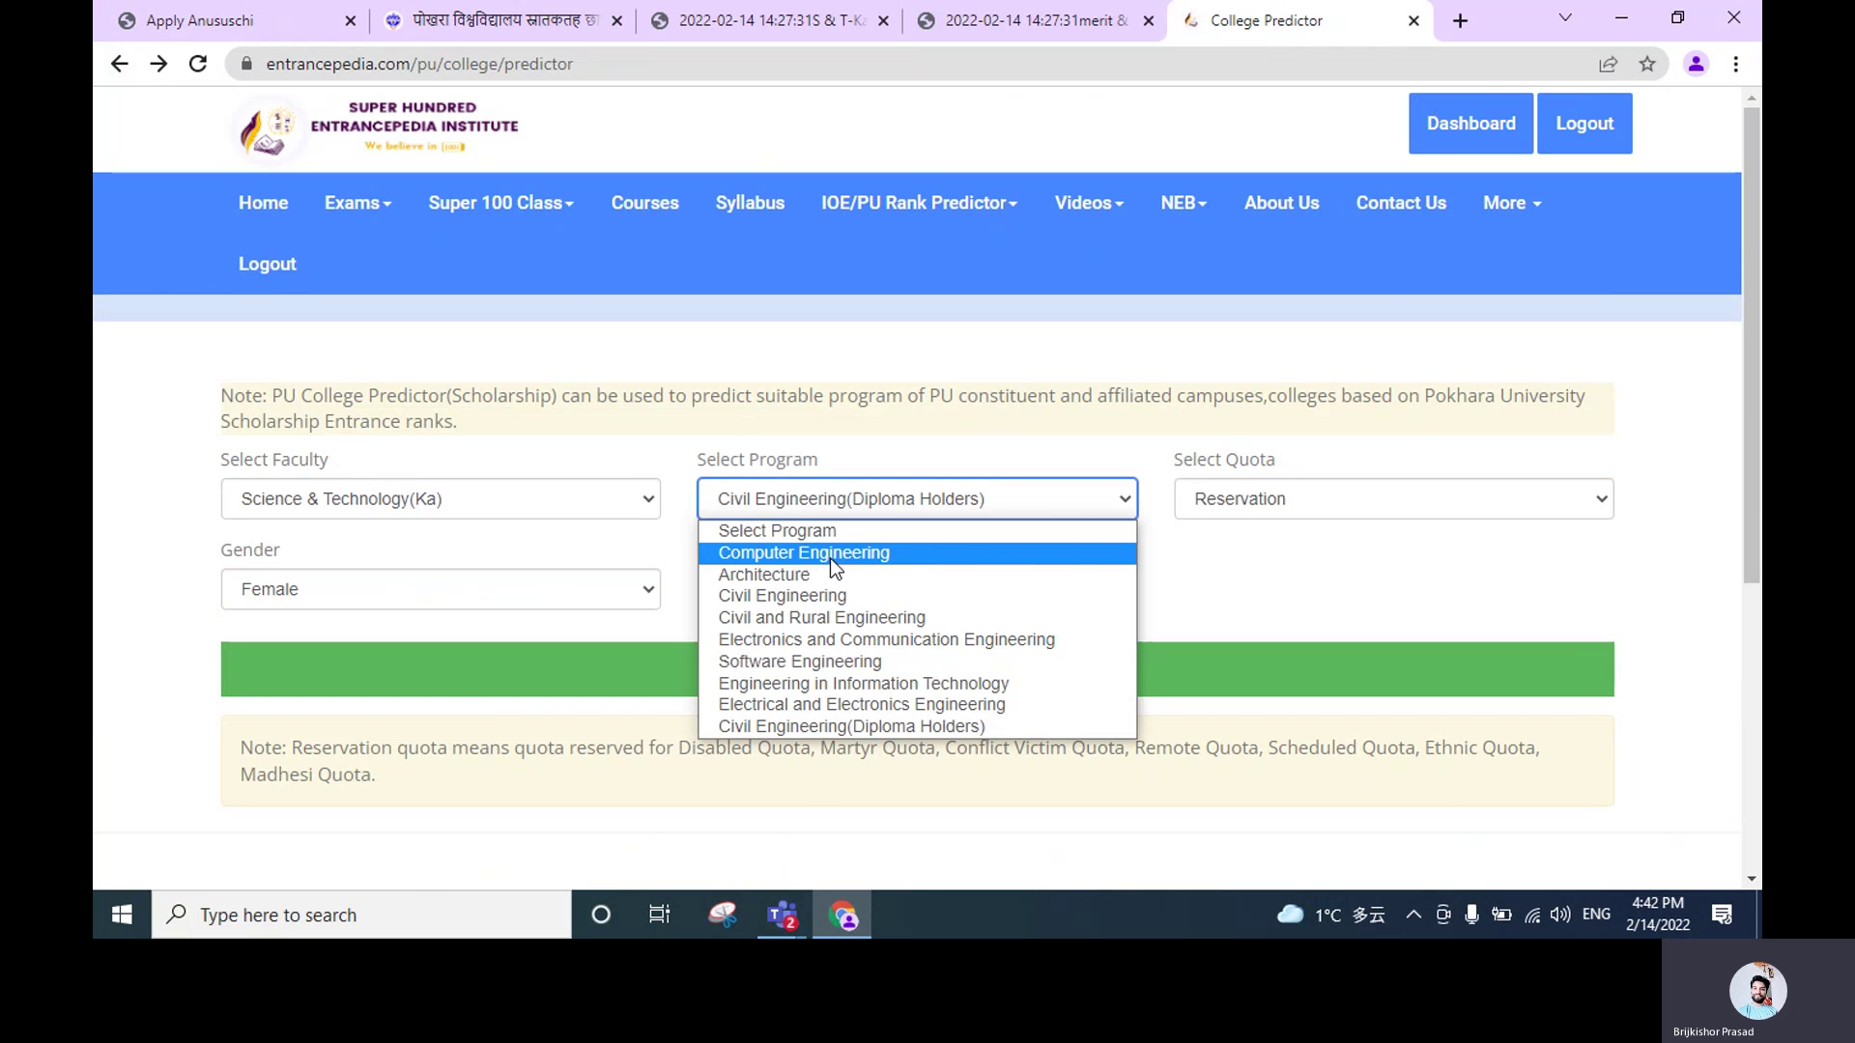
click(782, 652)
click(1219, 500)
click(1212, 551)
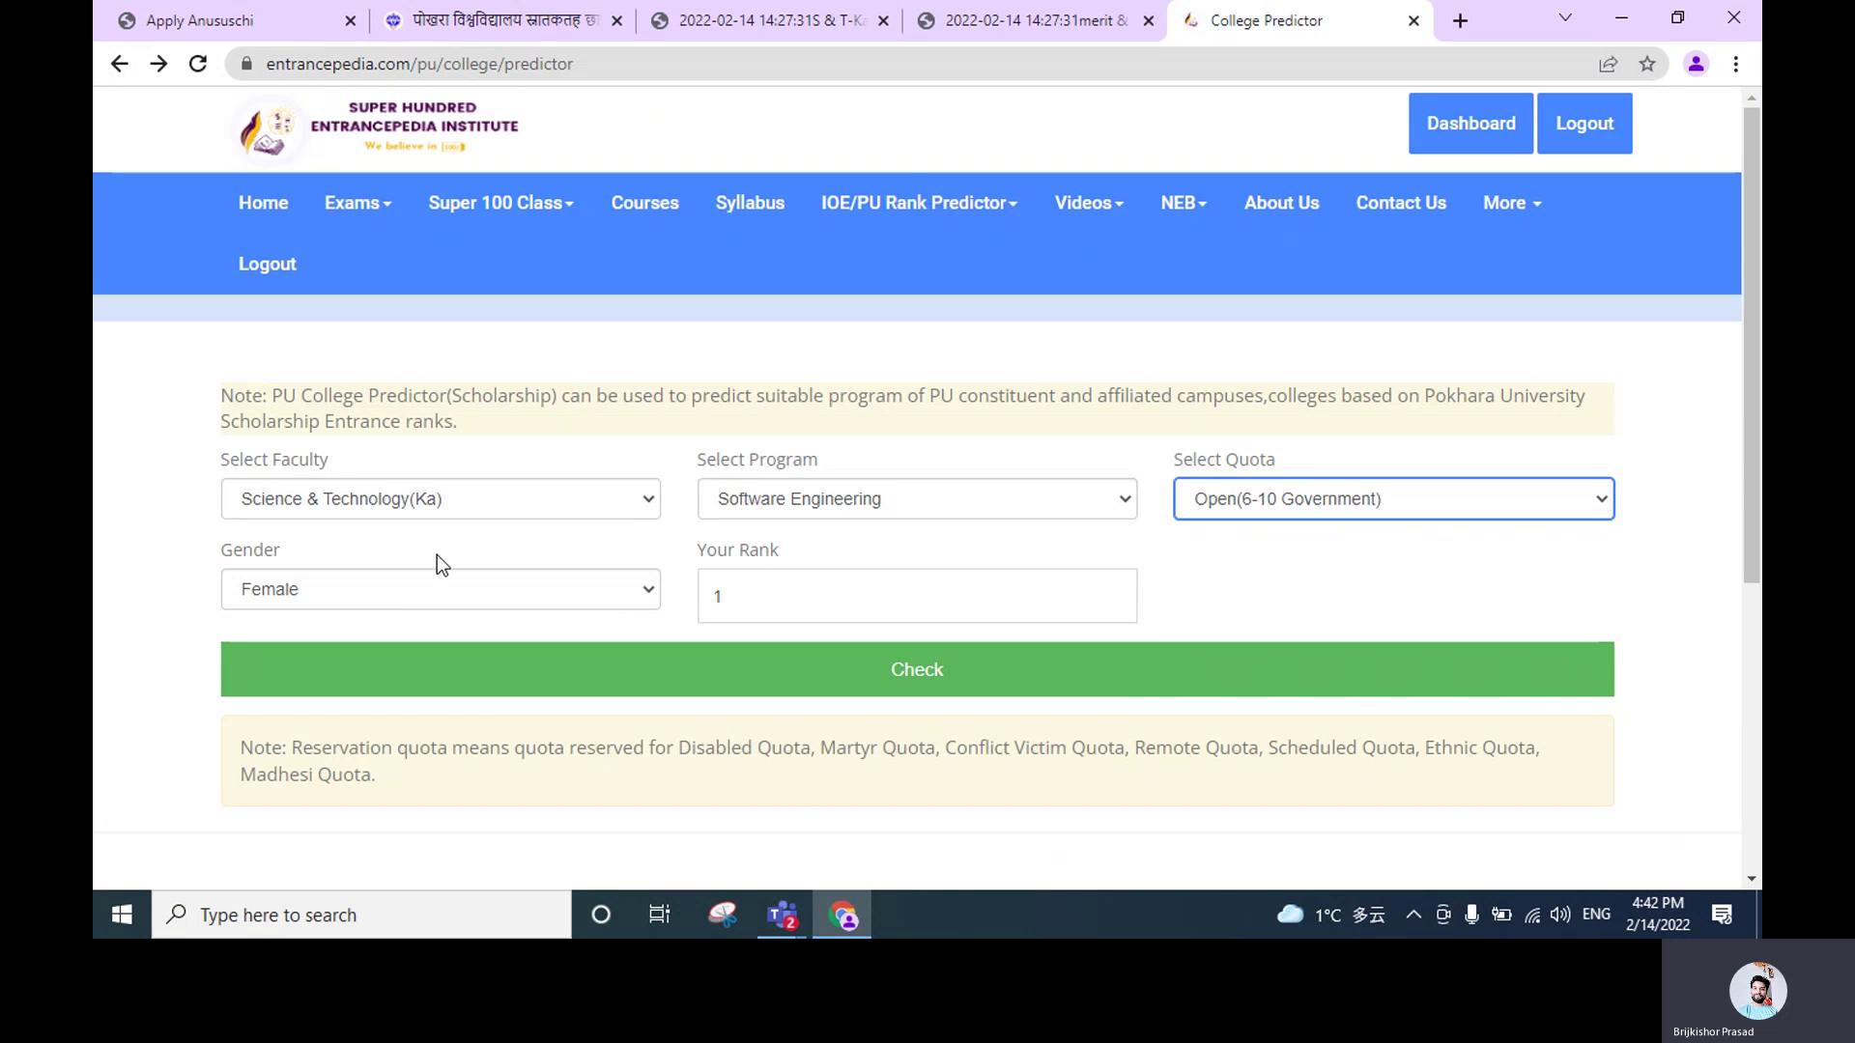
click(354, 592)
click(336, 640)
key(Tab)
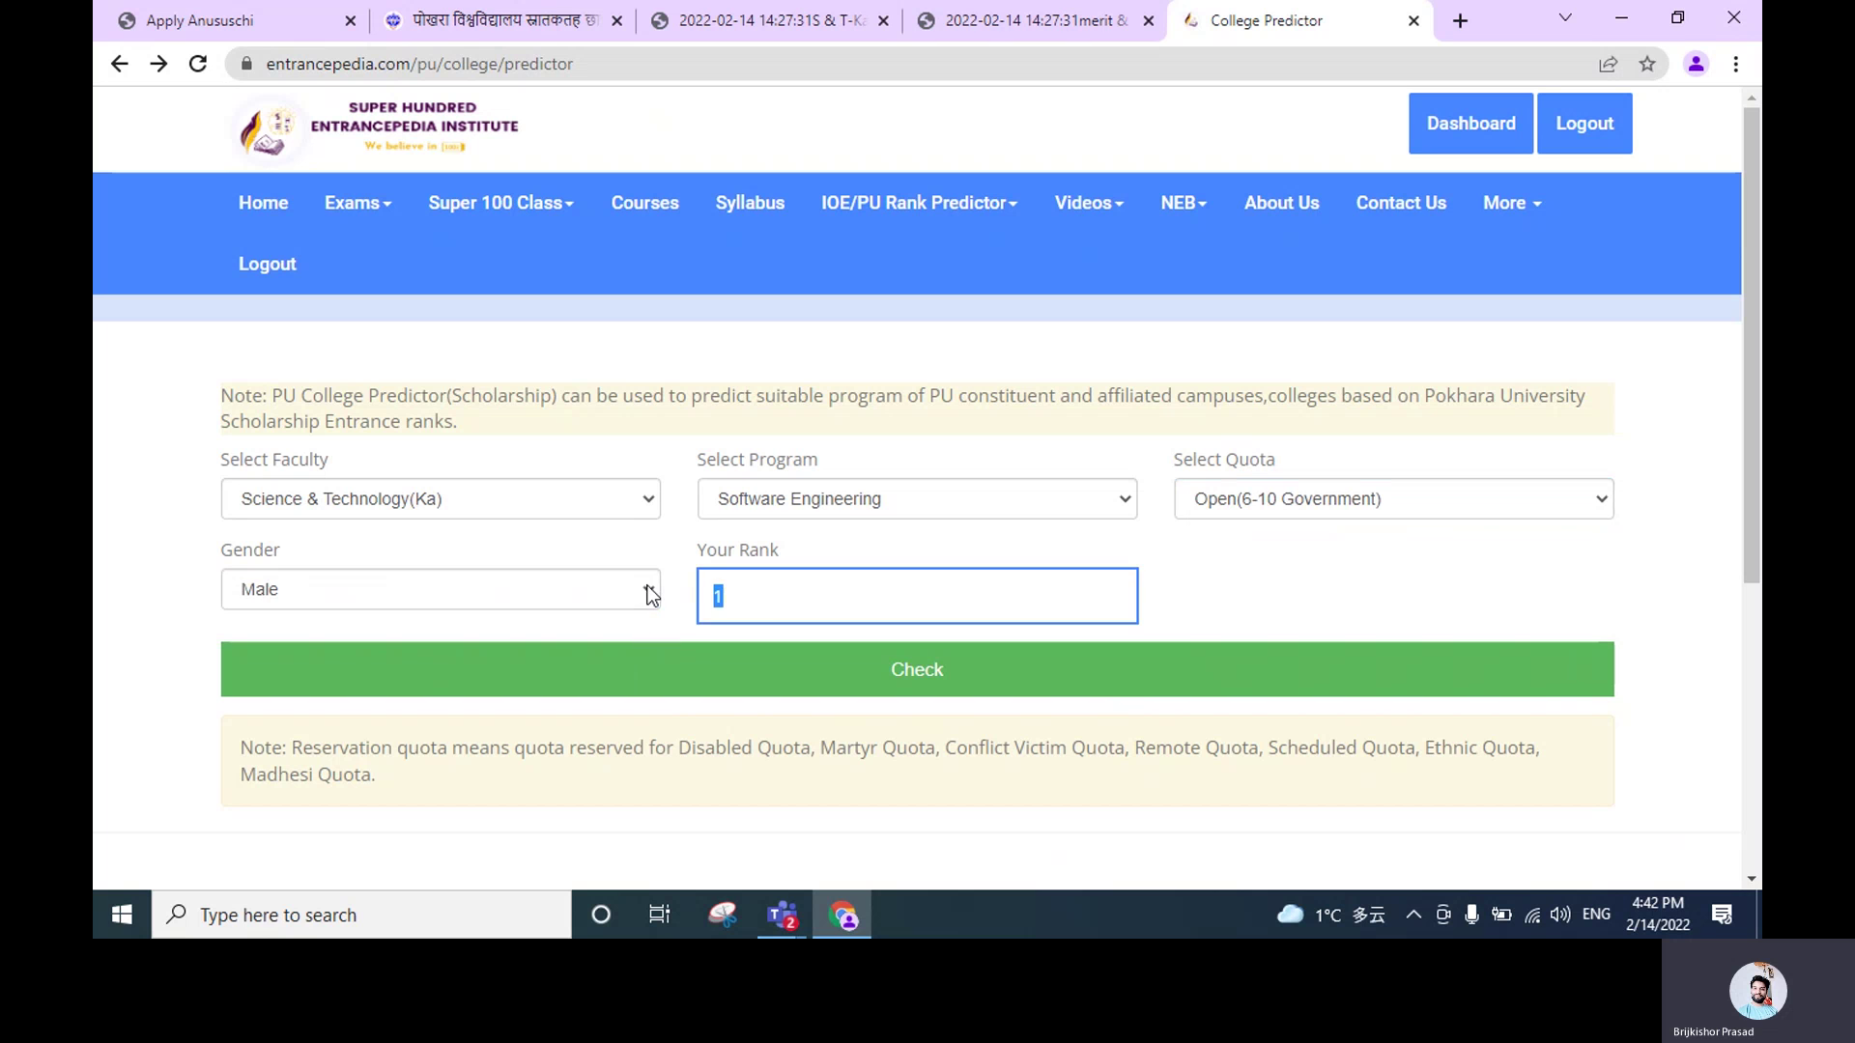
text(200)
click(768, 693)
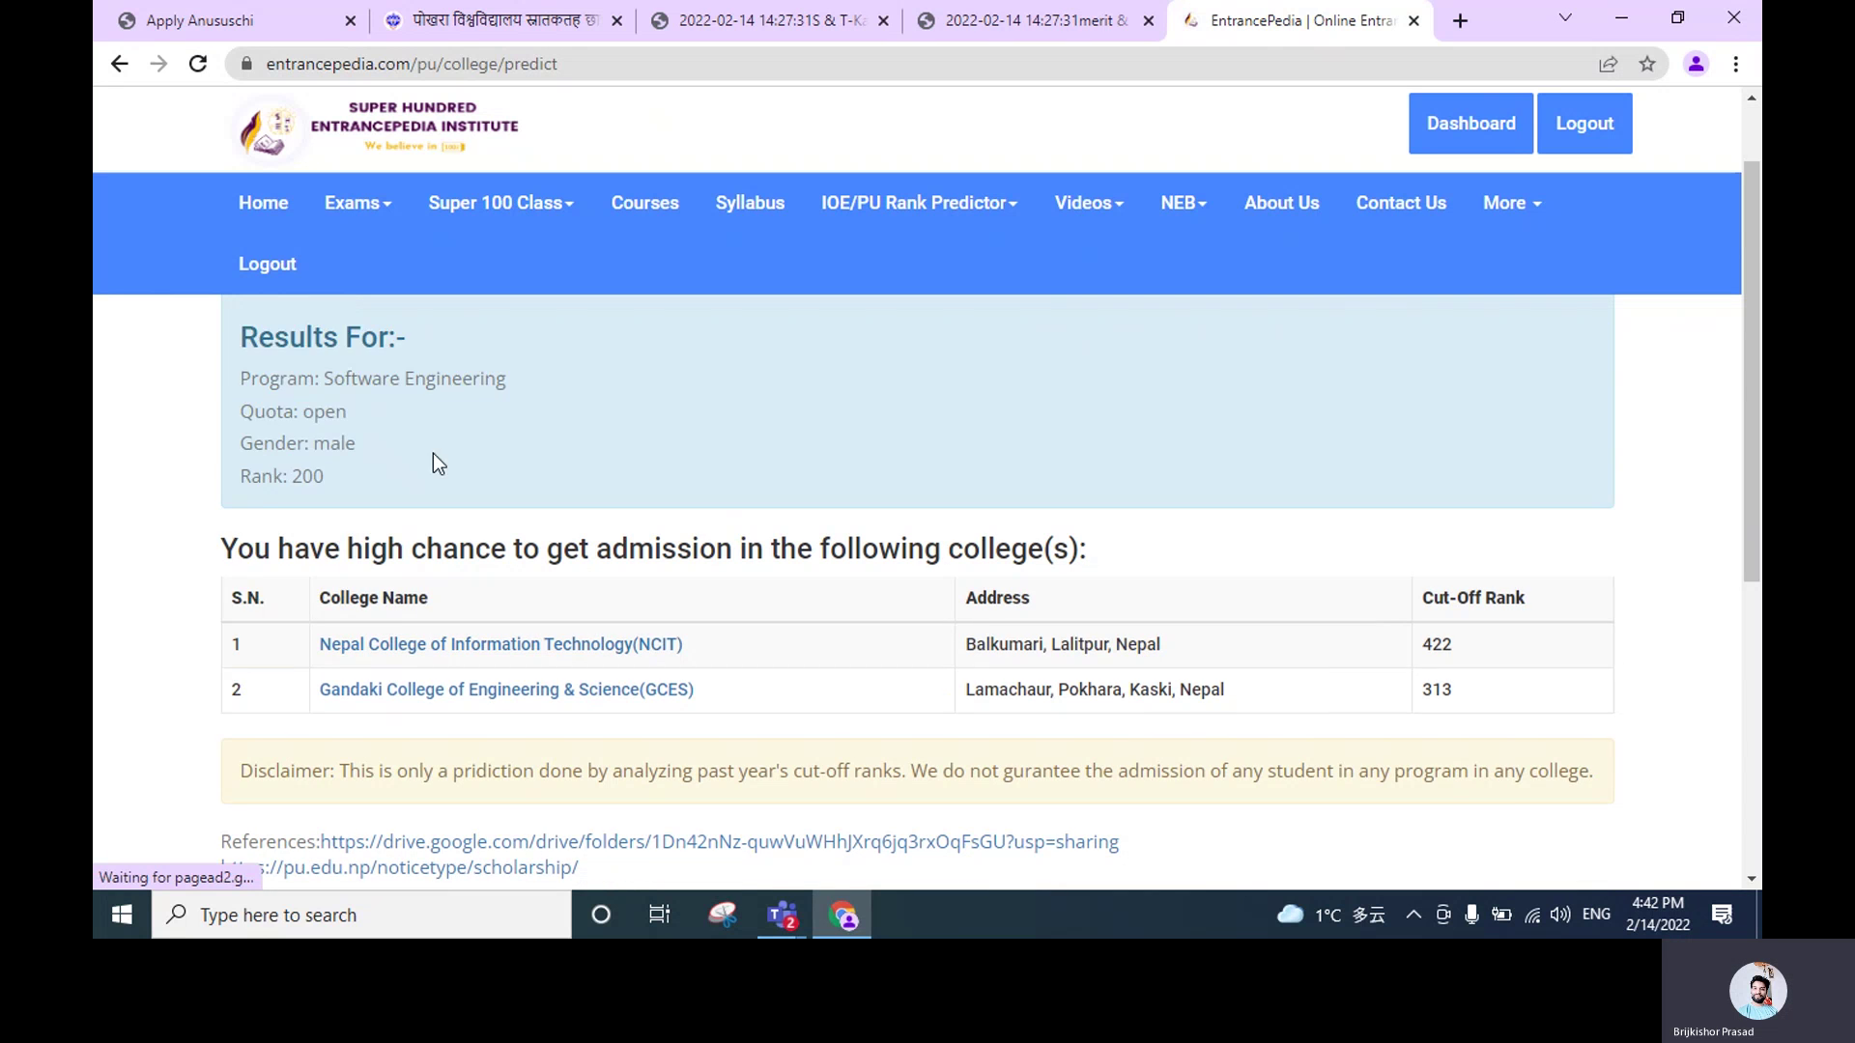
Review the colleges suggested for rank 200 and rerun the Software Engineering prediction with a rank of 100
scroll(1441, 618, down, 2)
drag(803, 512, 293, 479)
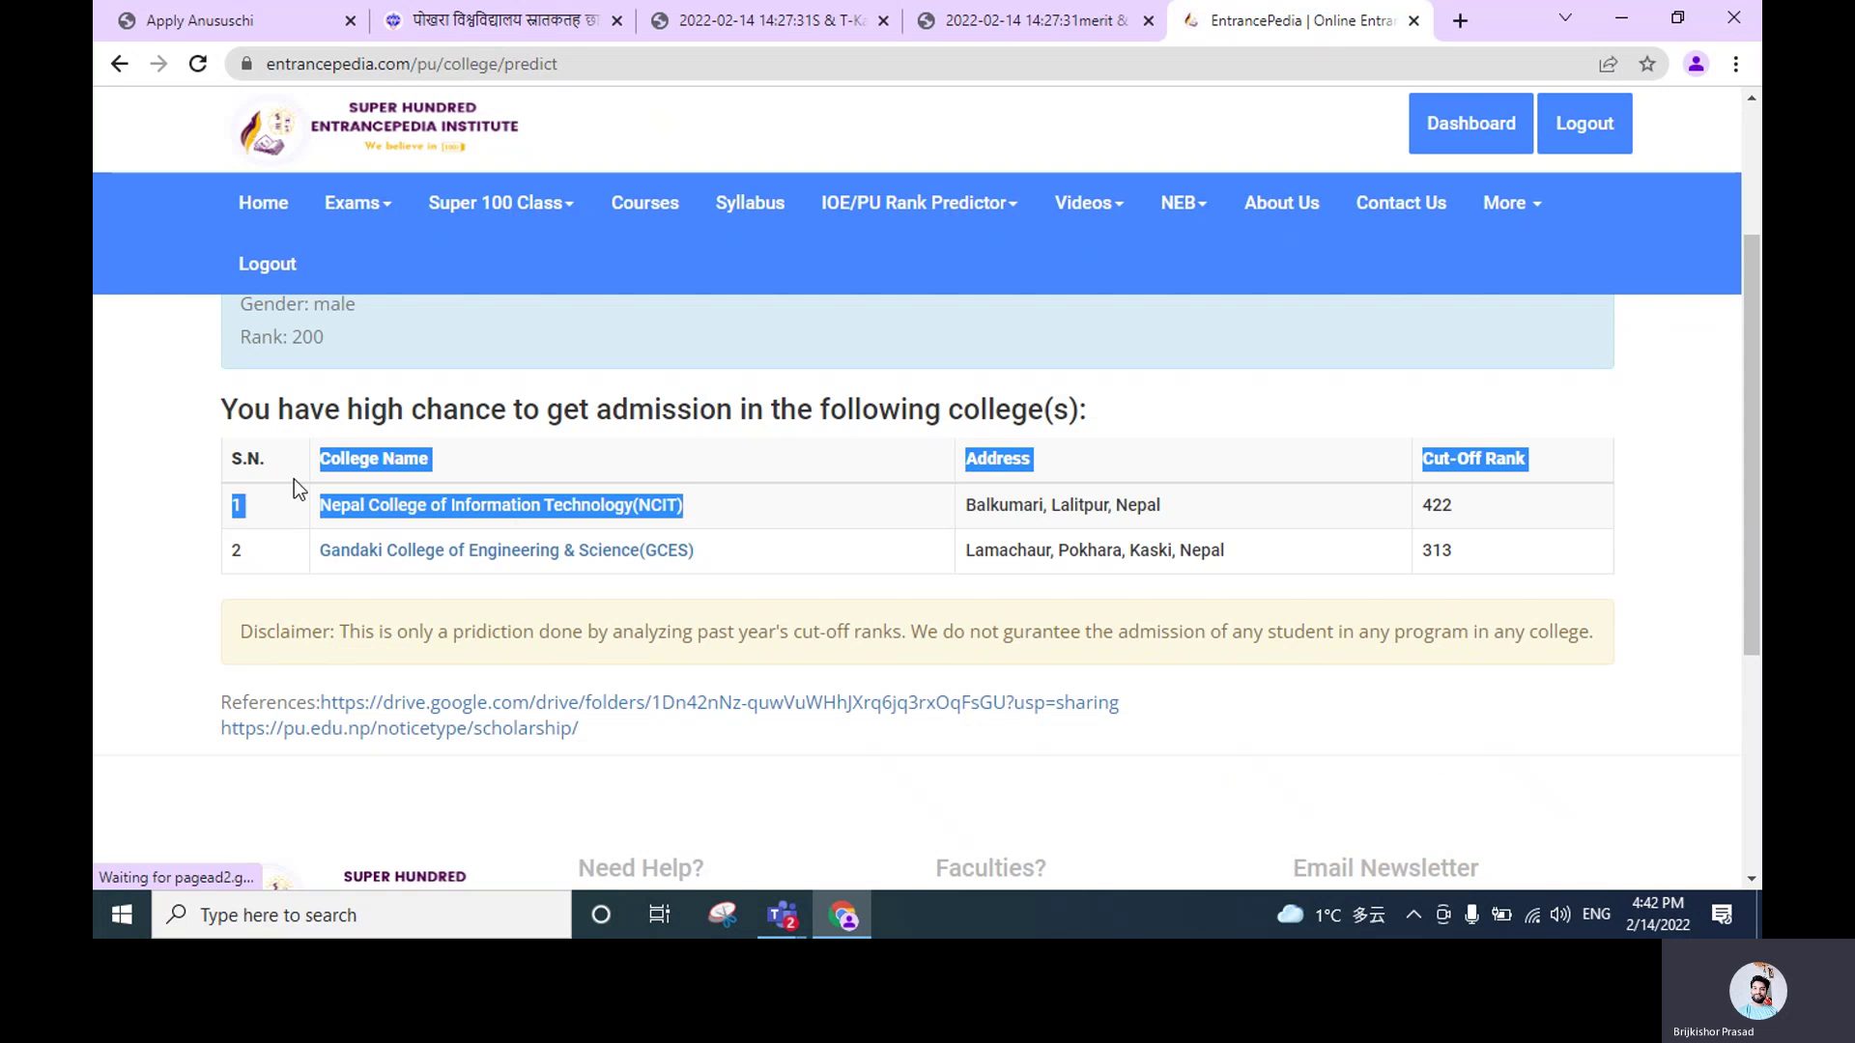
click(855, 581)
scroll(538, 522, up, 1)
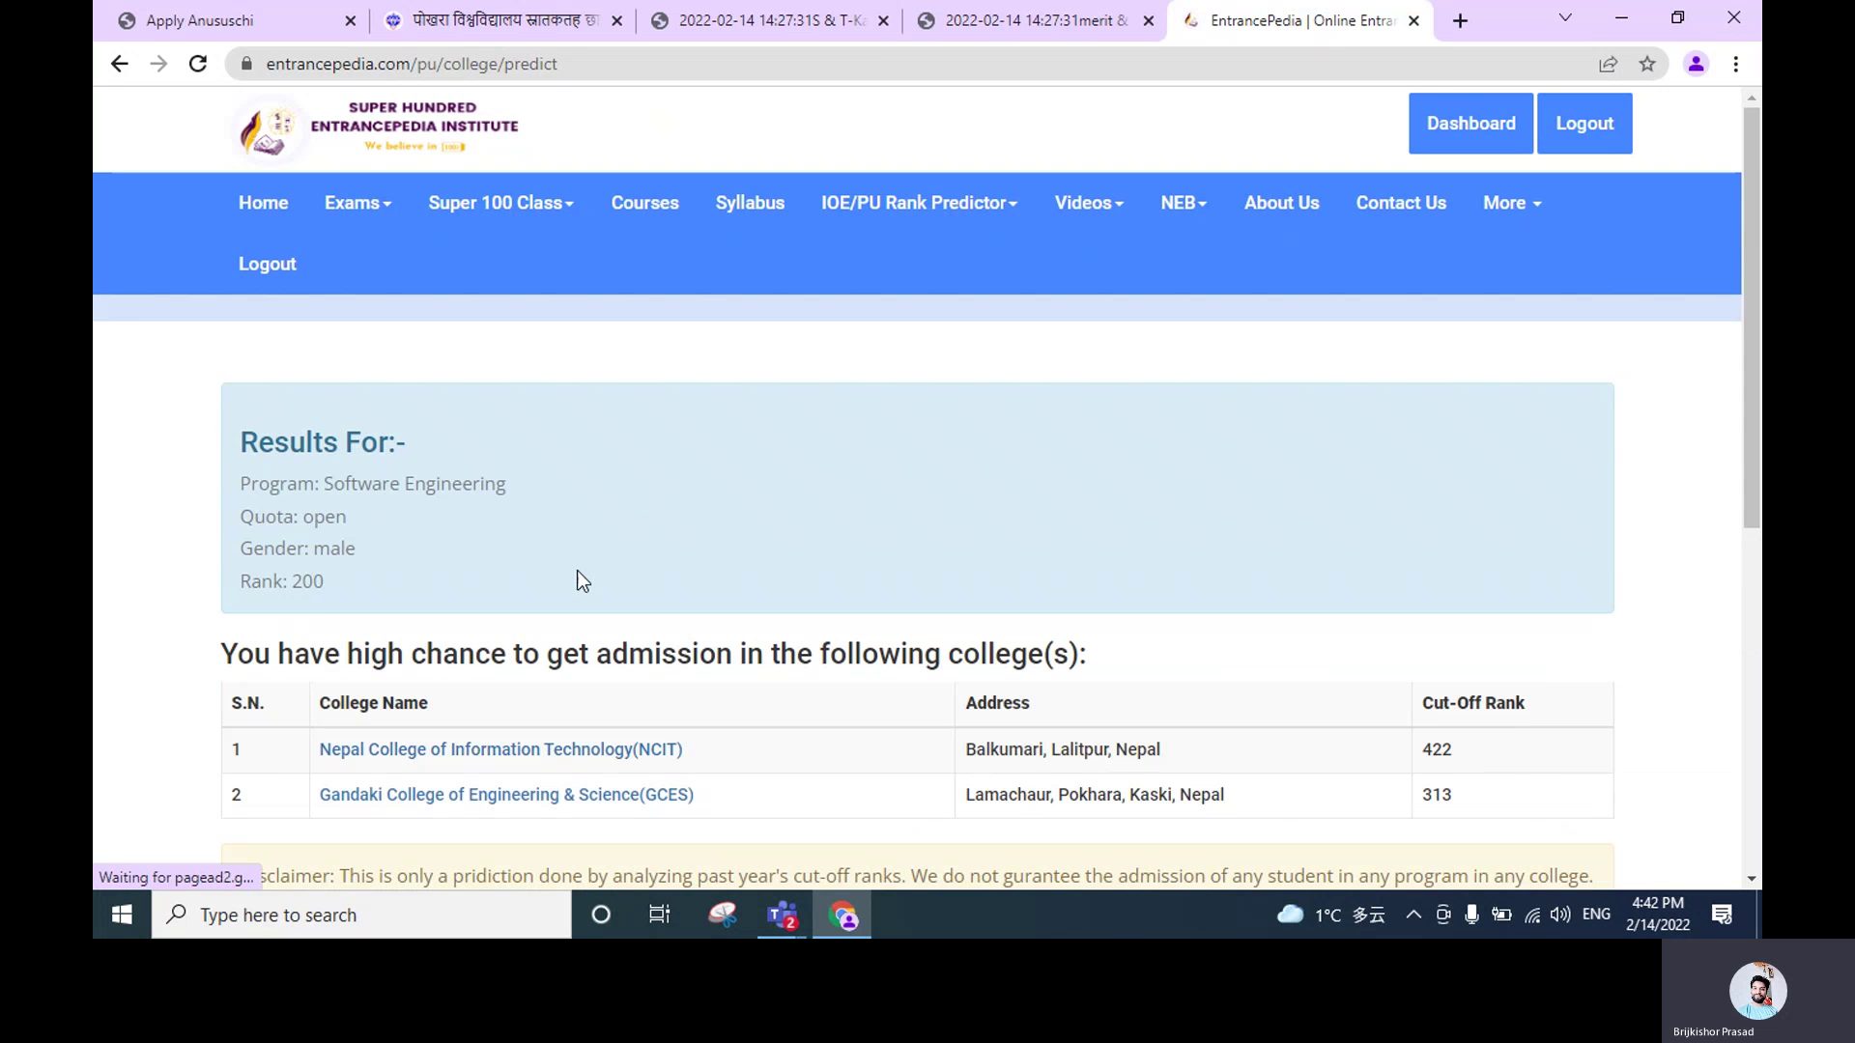
click(119, 63)
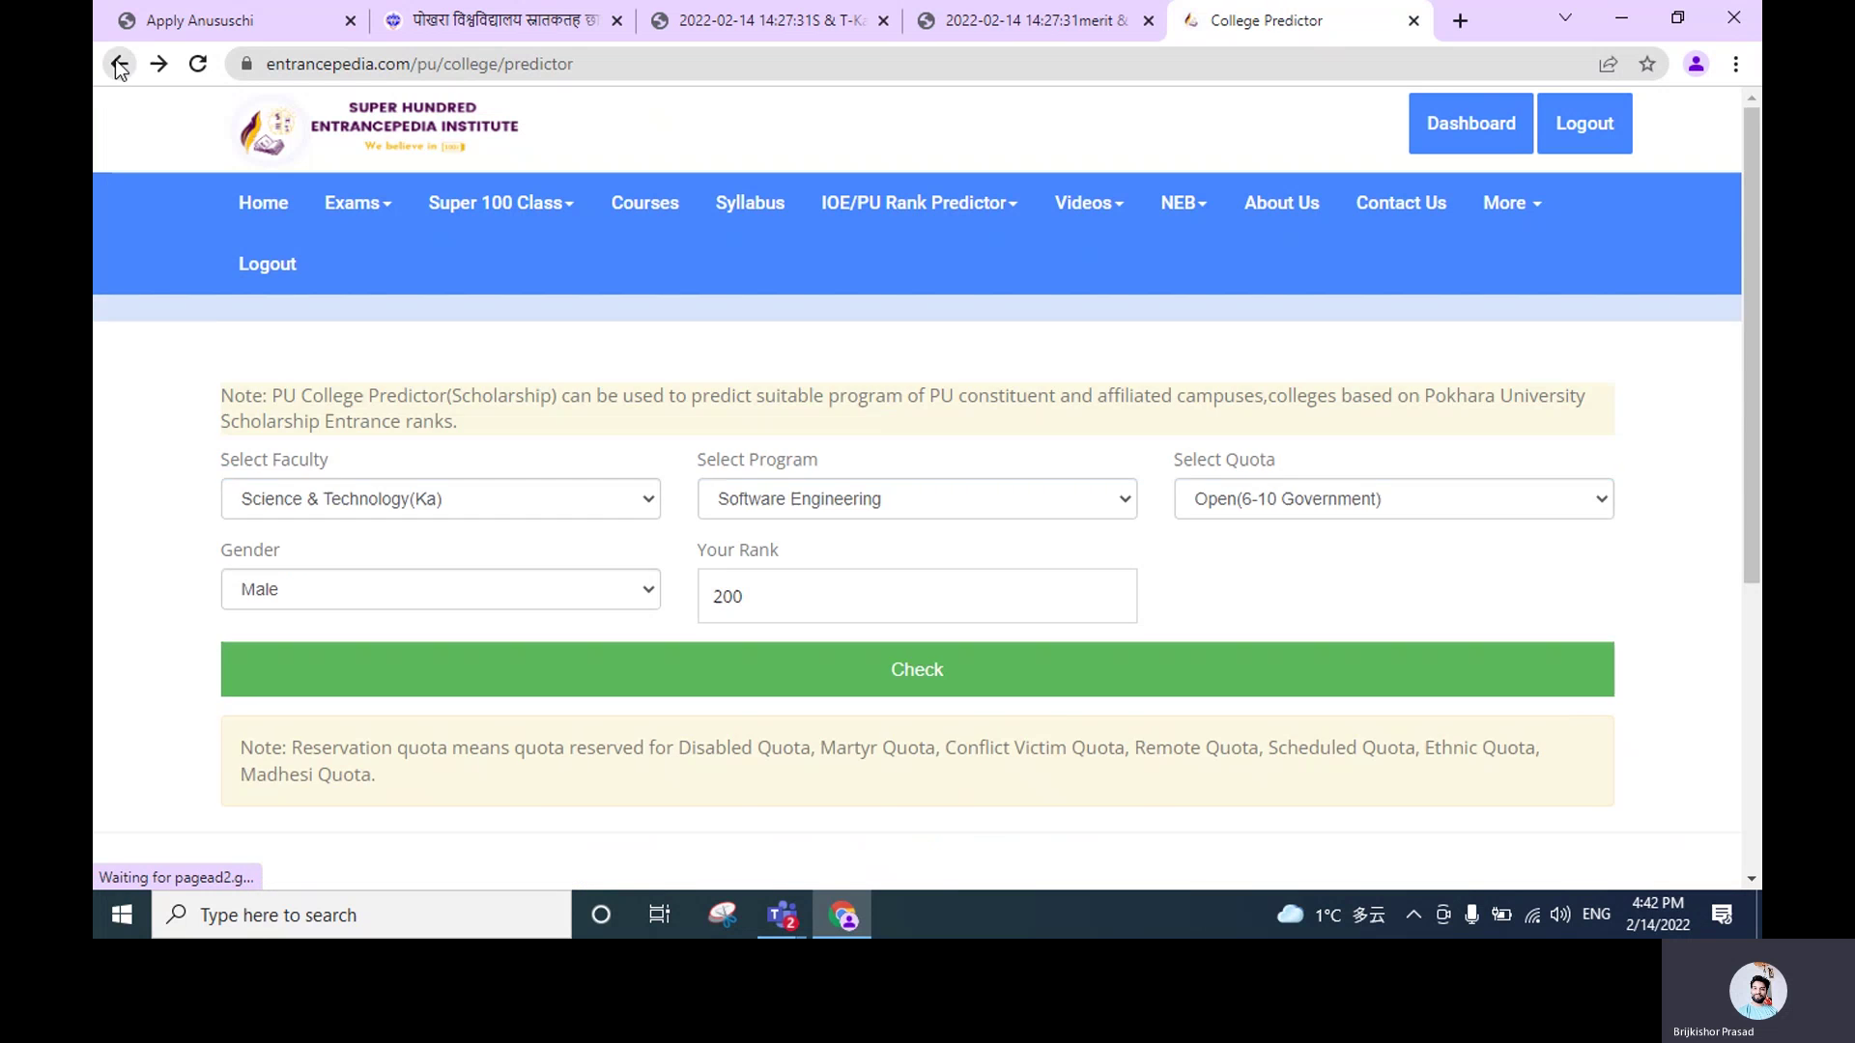
drag(819, 601, 647, 606)
text(100)
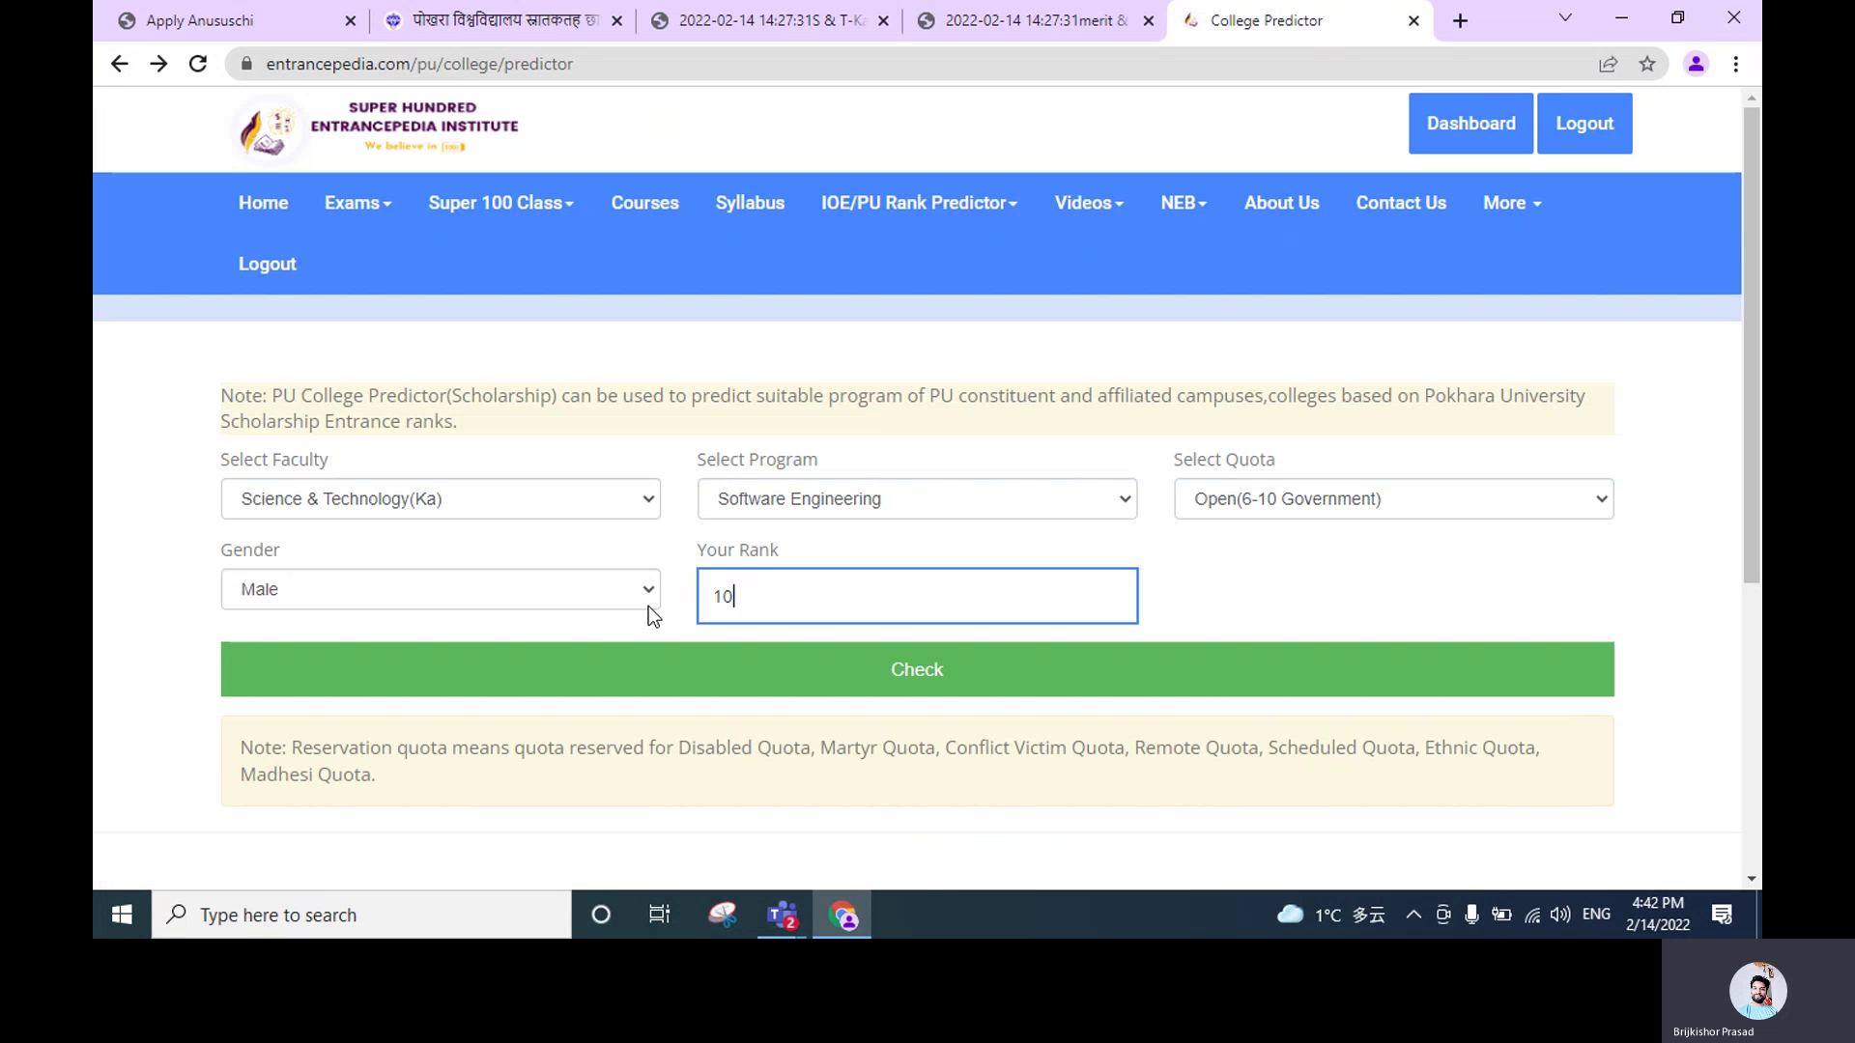
click(816, 670)
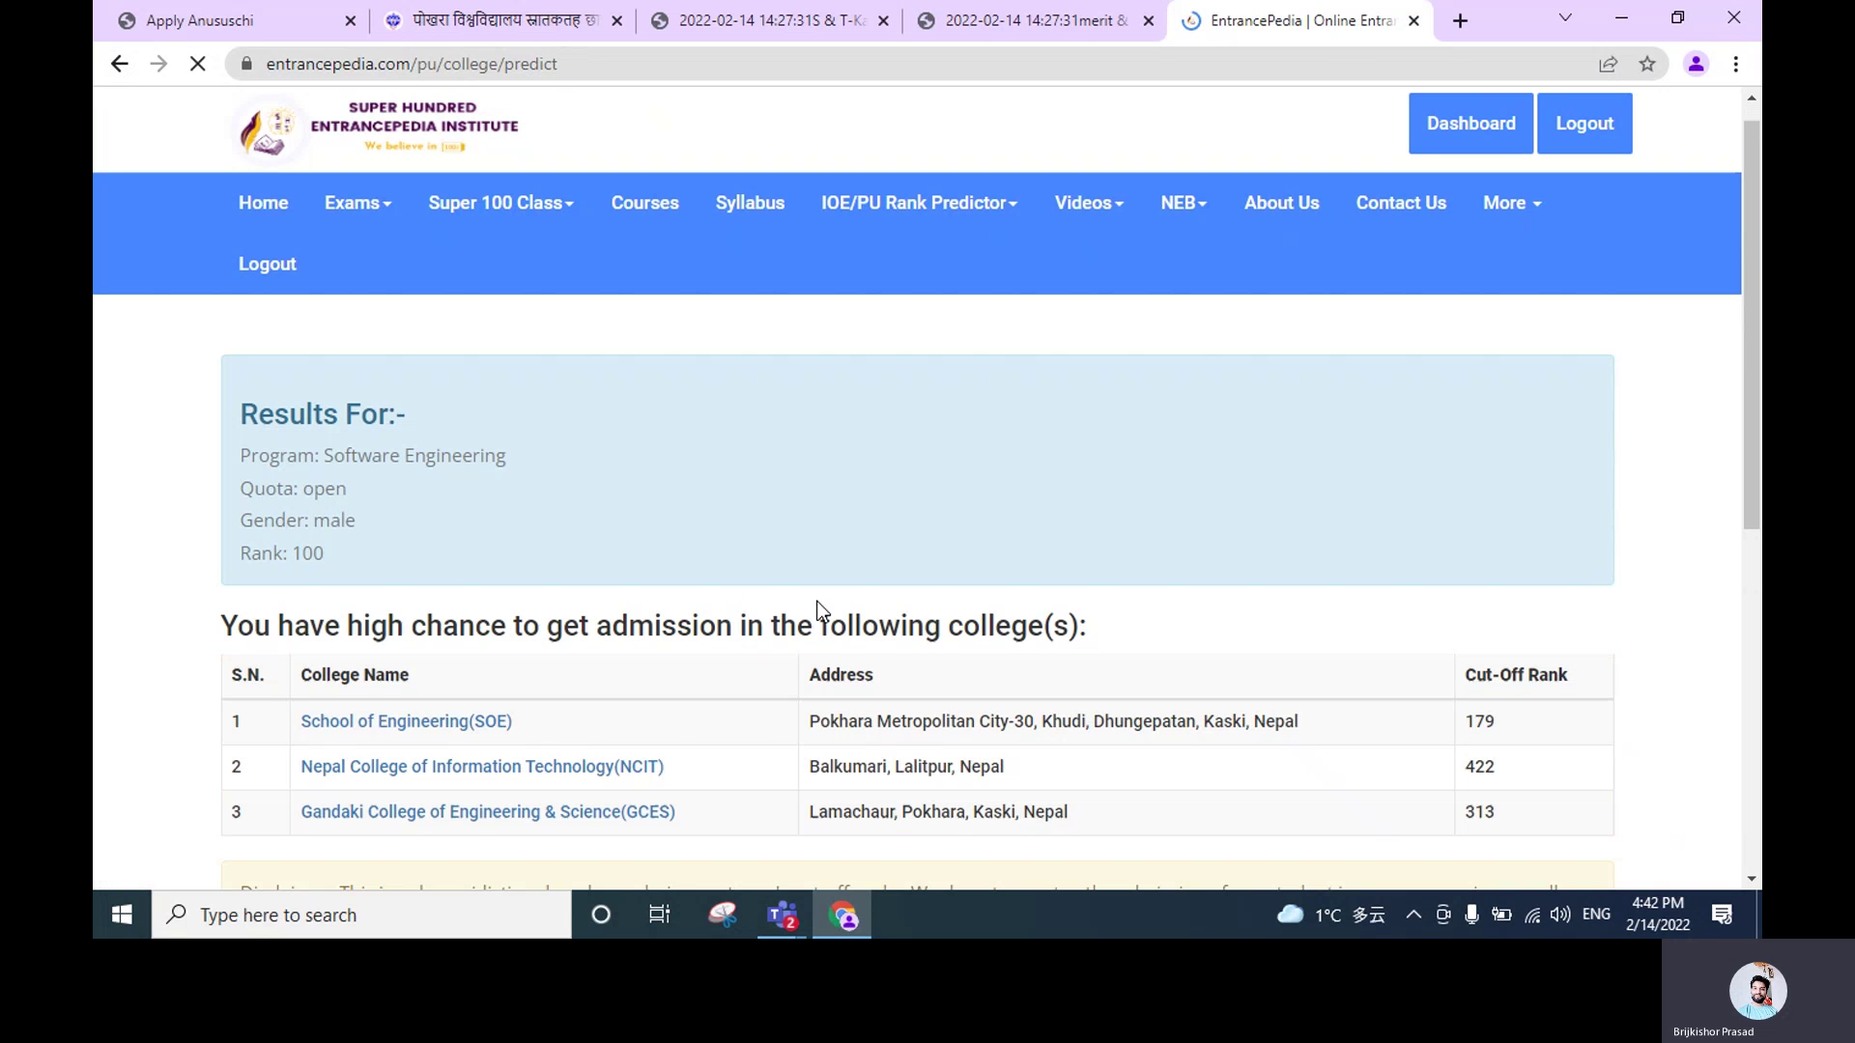
Compare the names and cut-off ranks of the colleges suggested for Software Engineering at rank 100
scroll(815, 601, down, 2)
triple_click(572, 500)
drag(645, 535, 376, 550)
drag(749, 621, 290, 589)
click(1083, 645)
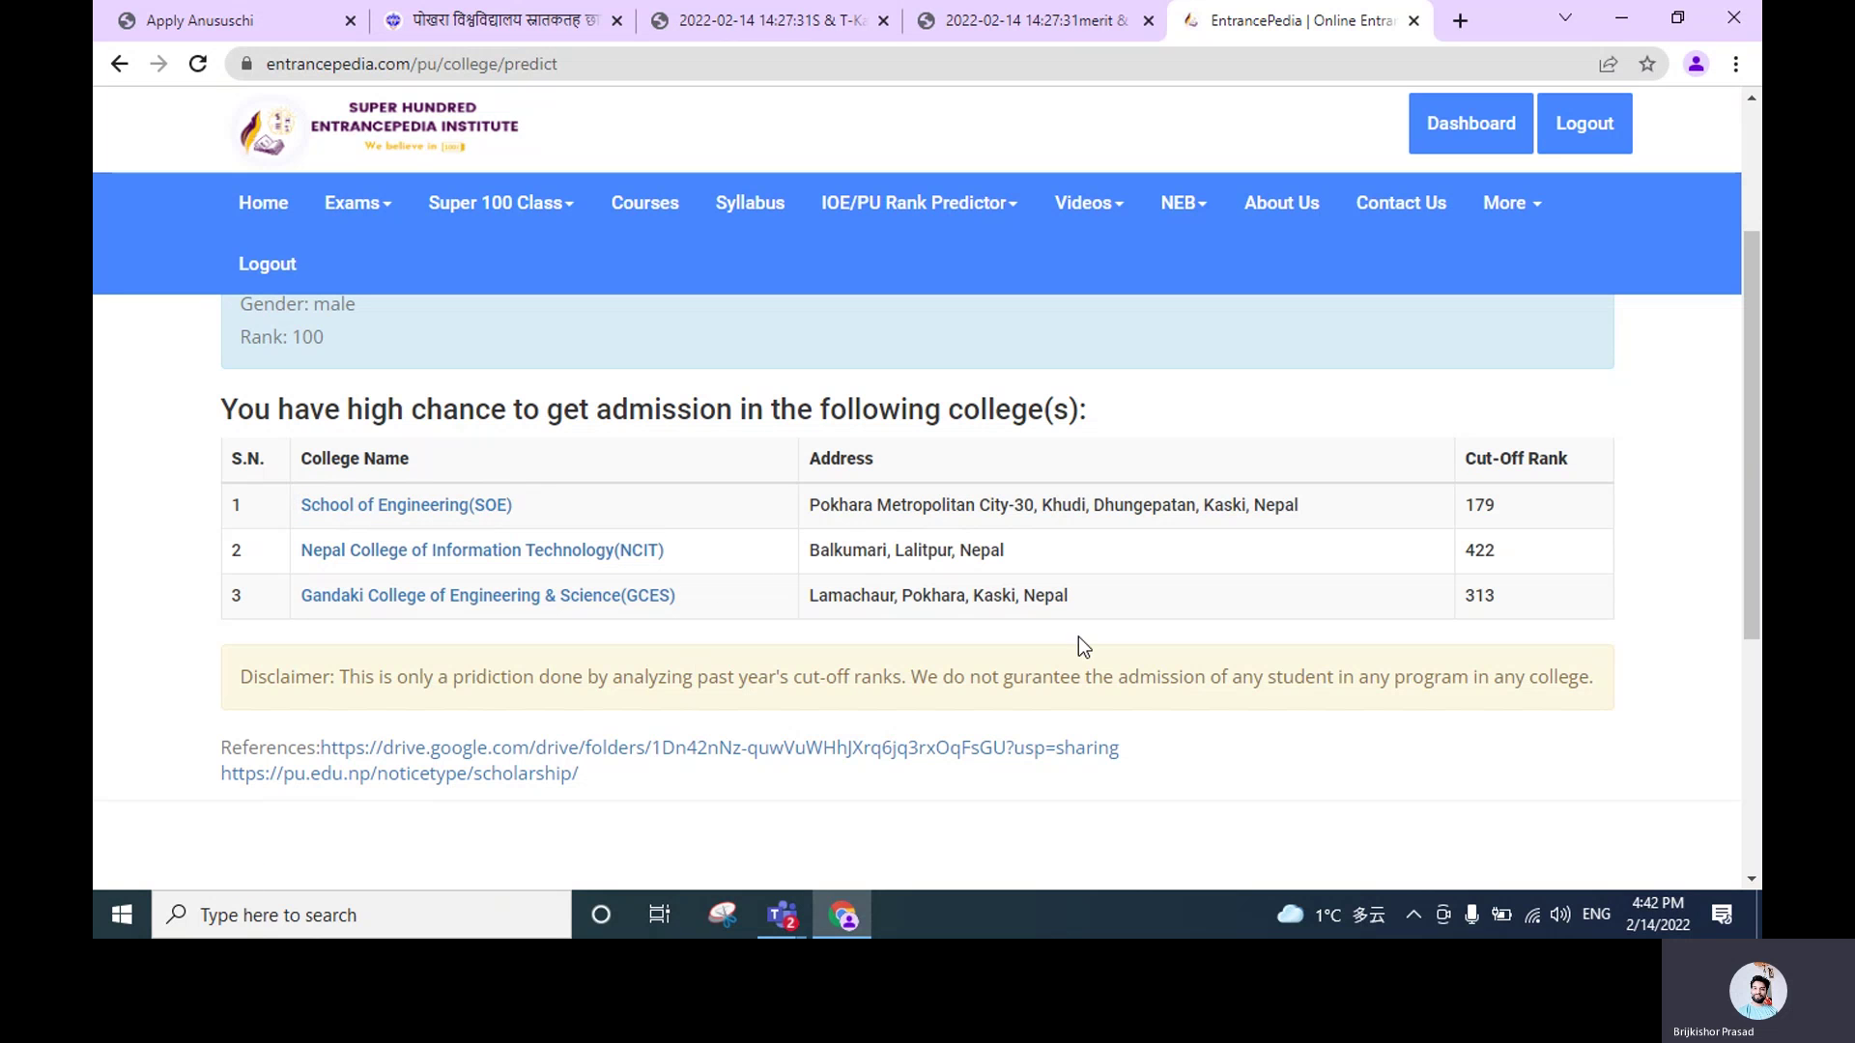
double_click(1475, 503)
click(1387, 502)
double_click(1480, 505)
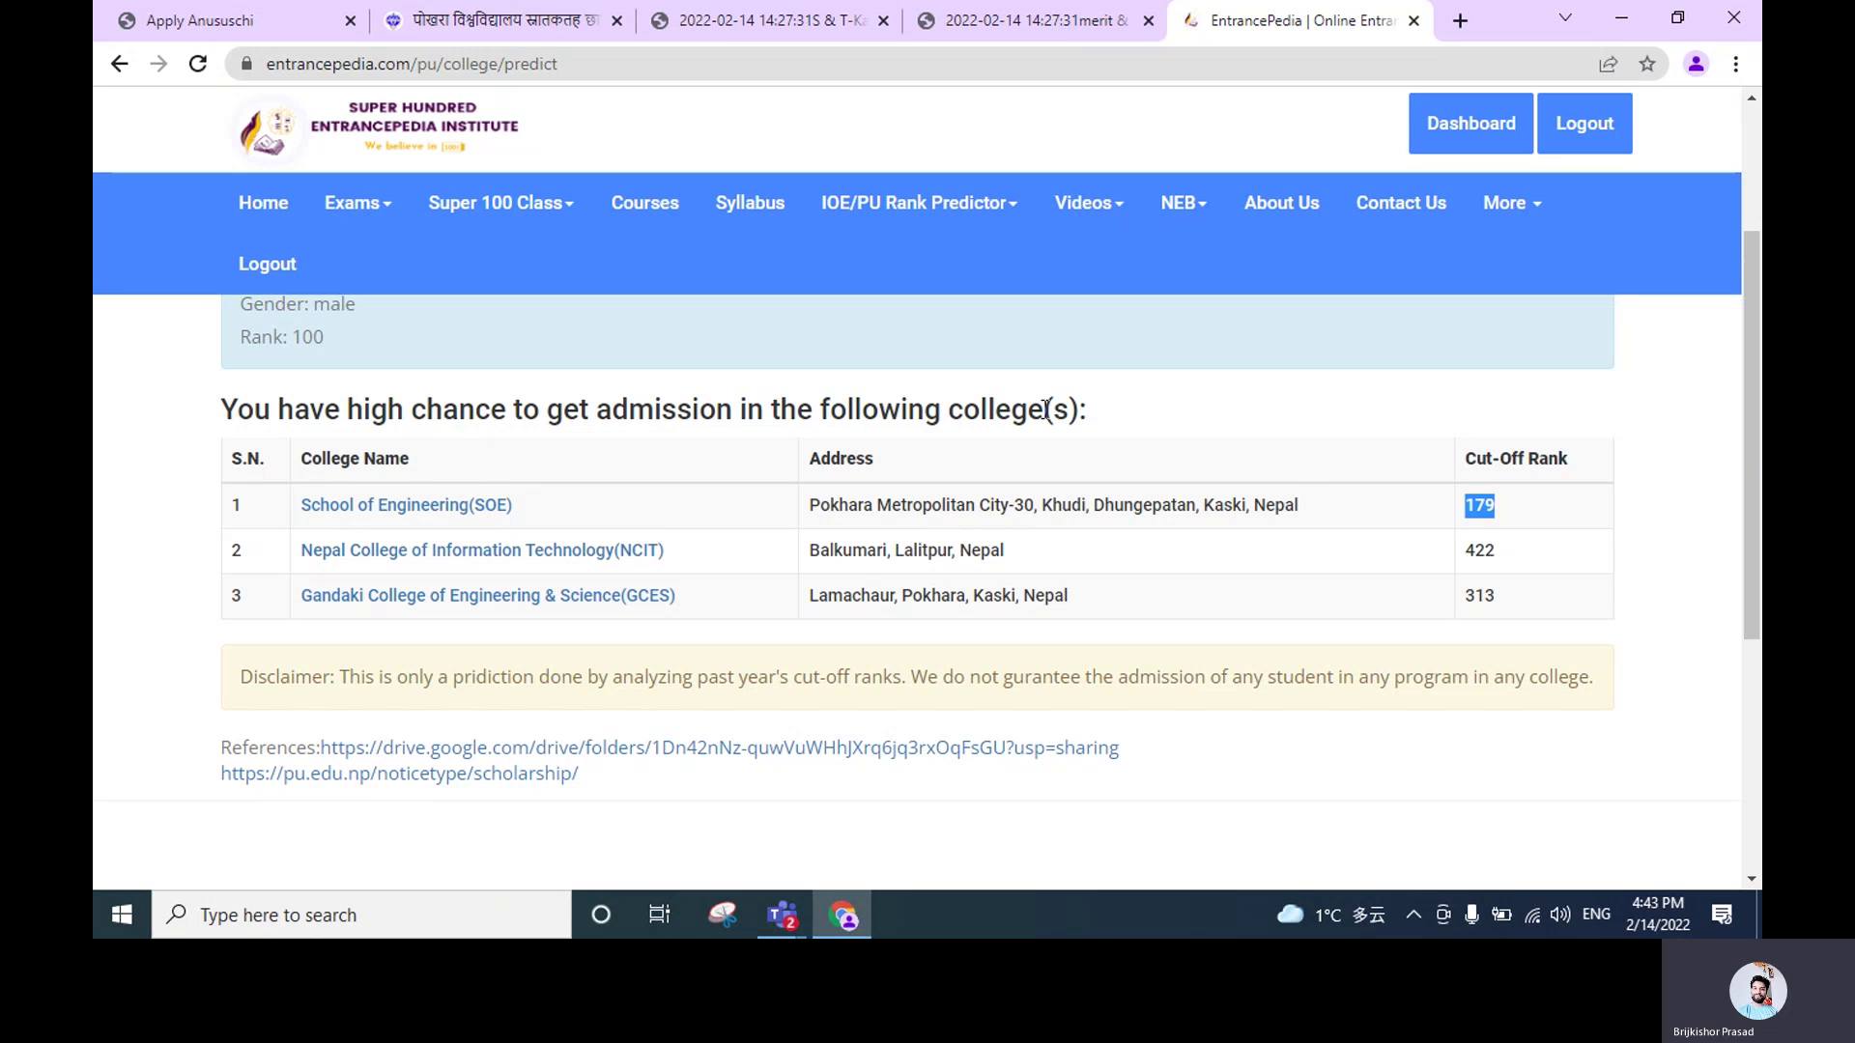
double_click(1477, 596)
click(1271, 530)
Return to the Anusuchi application and select Nepal College of Information Technology as the First College under Third Program, consulting the prediction for its name
click(247, 18)
click(606, 614)
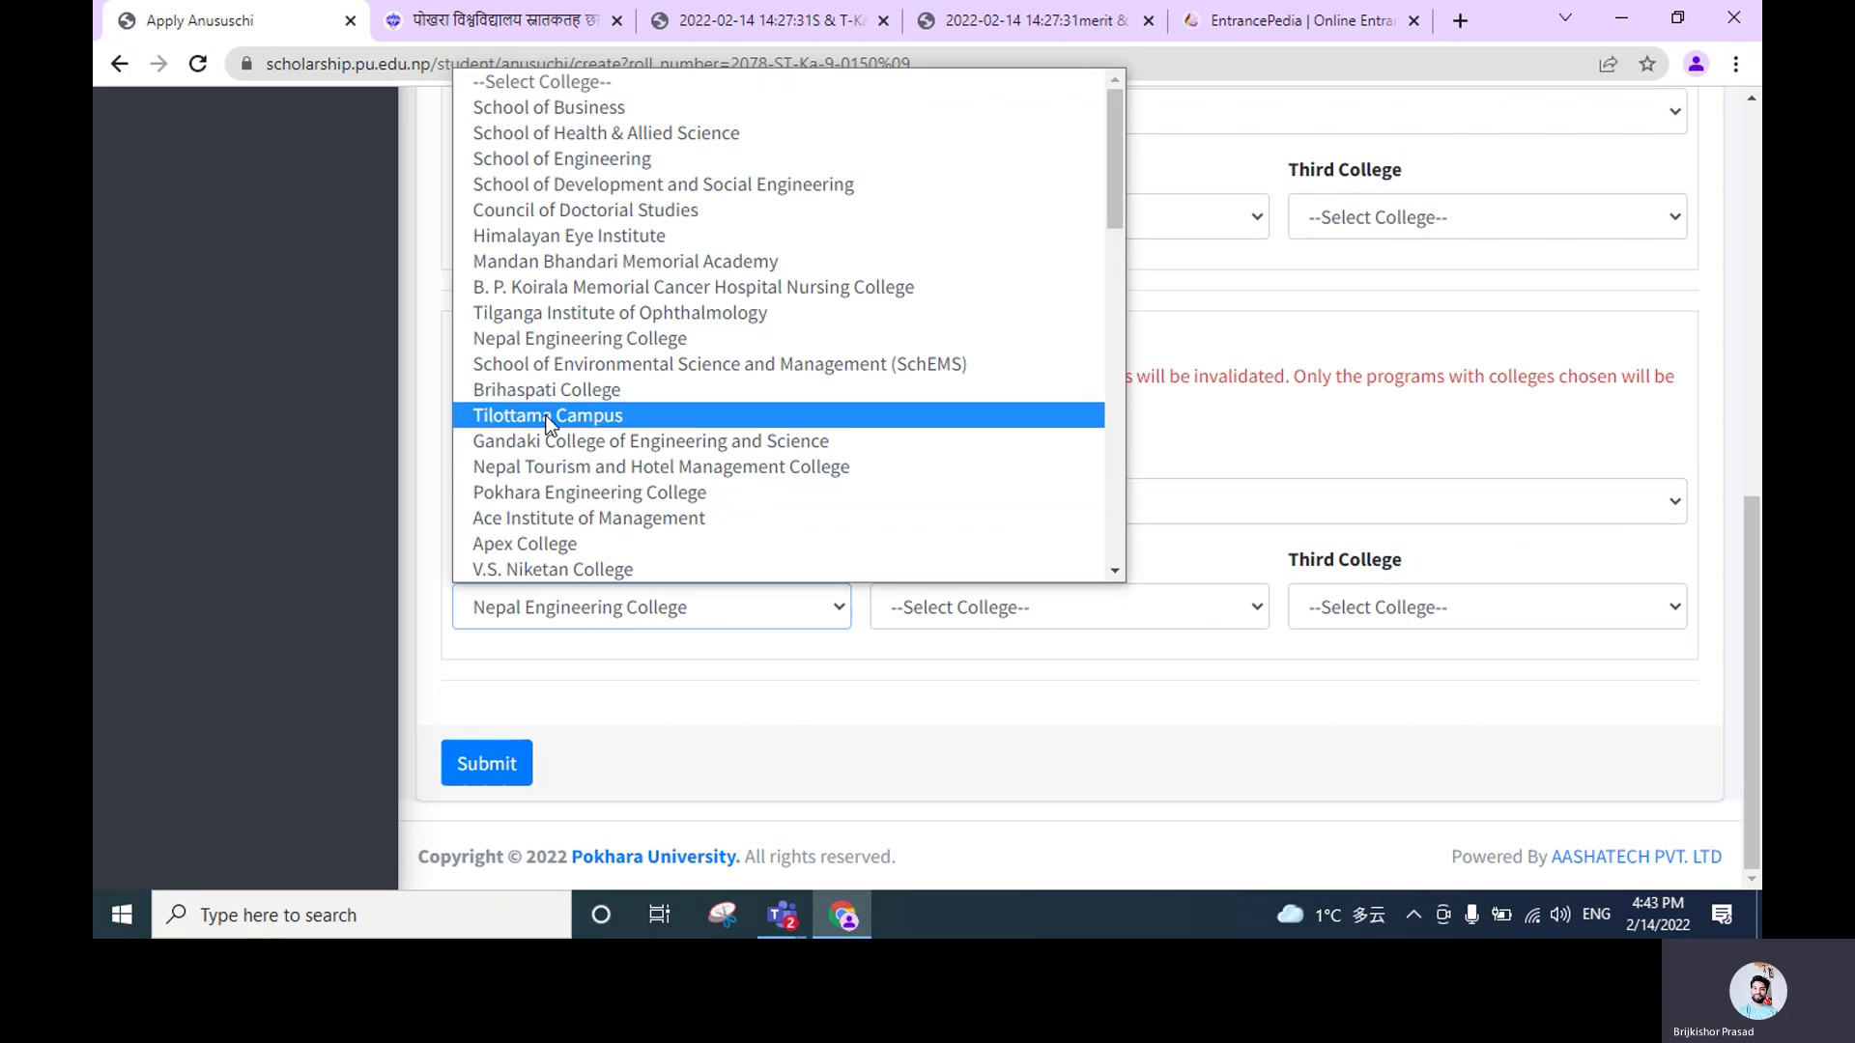
key(Down)
key(Down)
click(1294, 20)
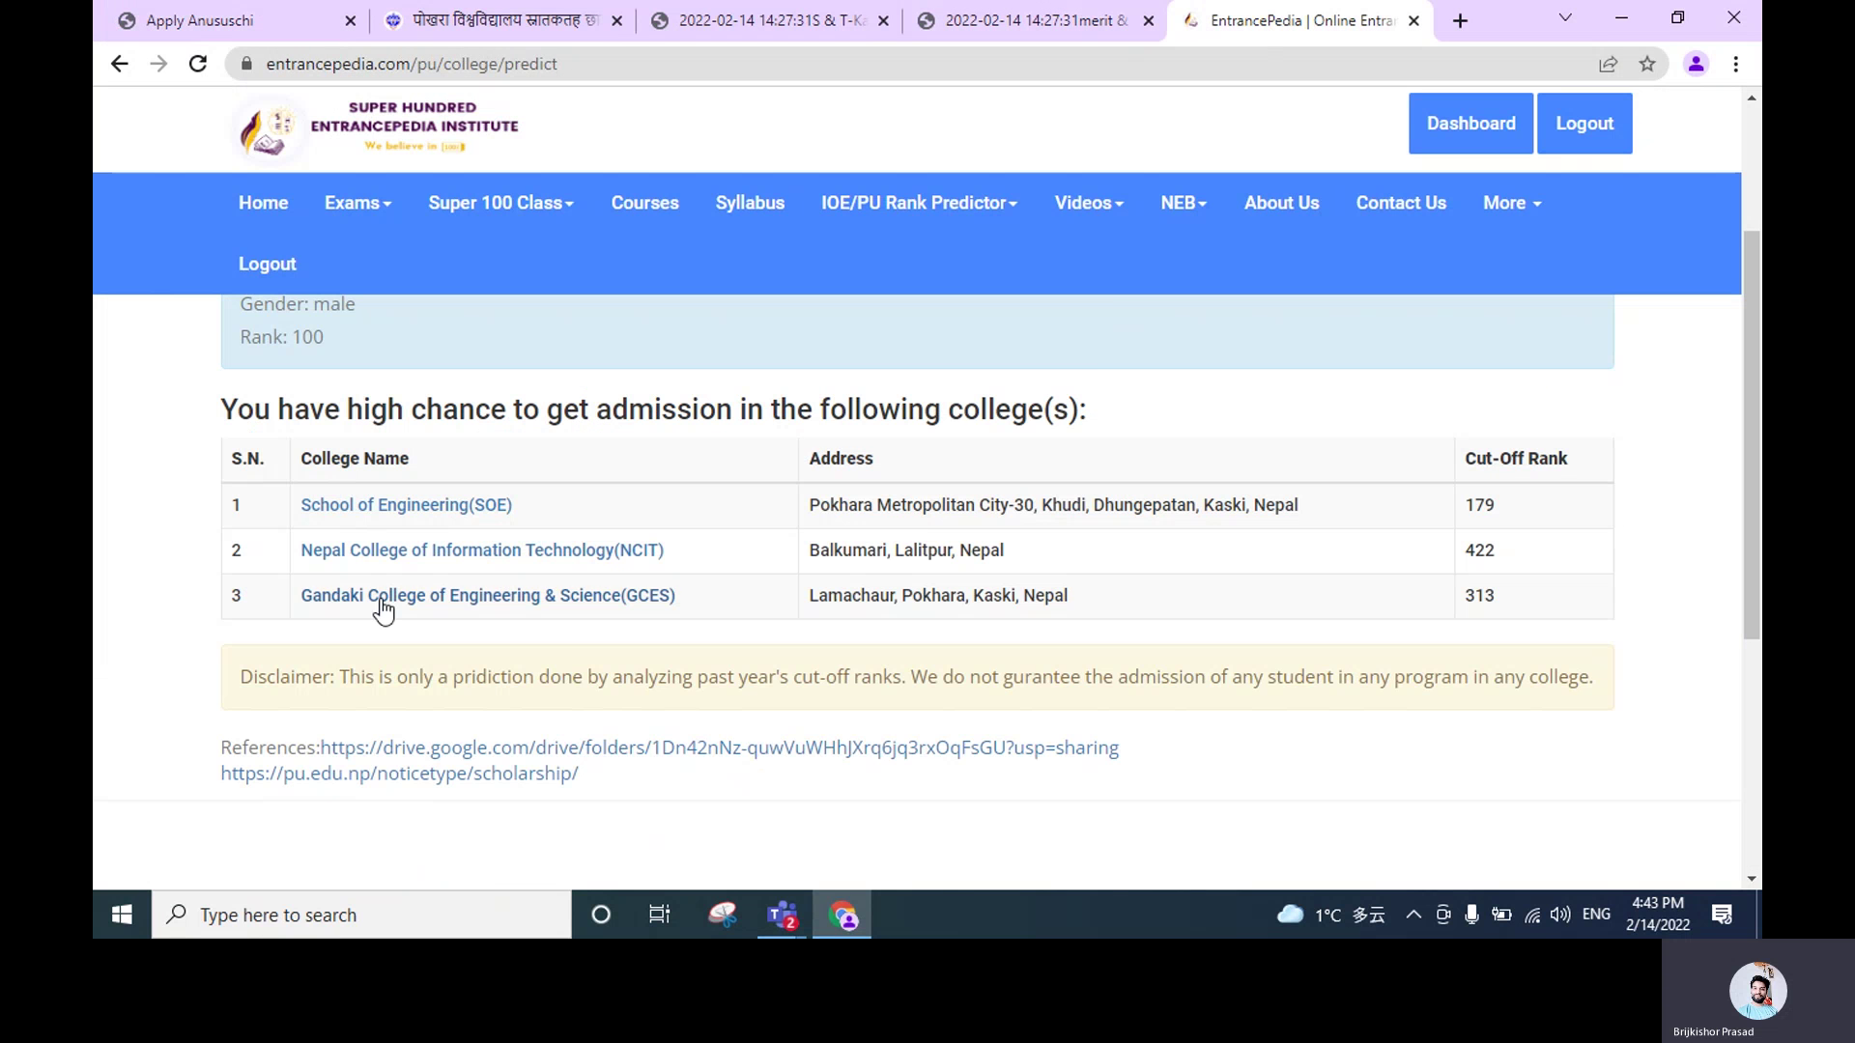
click(212, 24)
click(765, 588)
scroll(703, 576, down, 1)
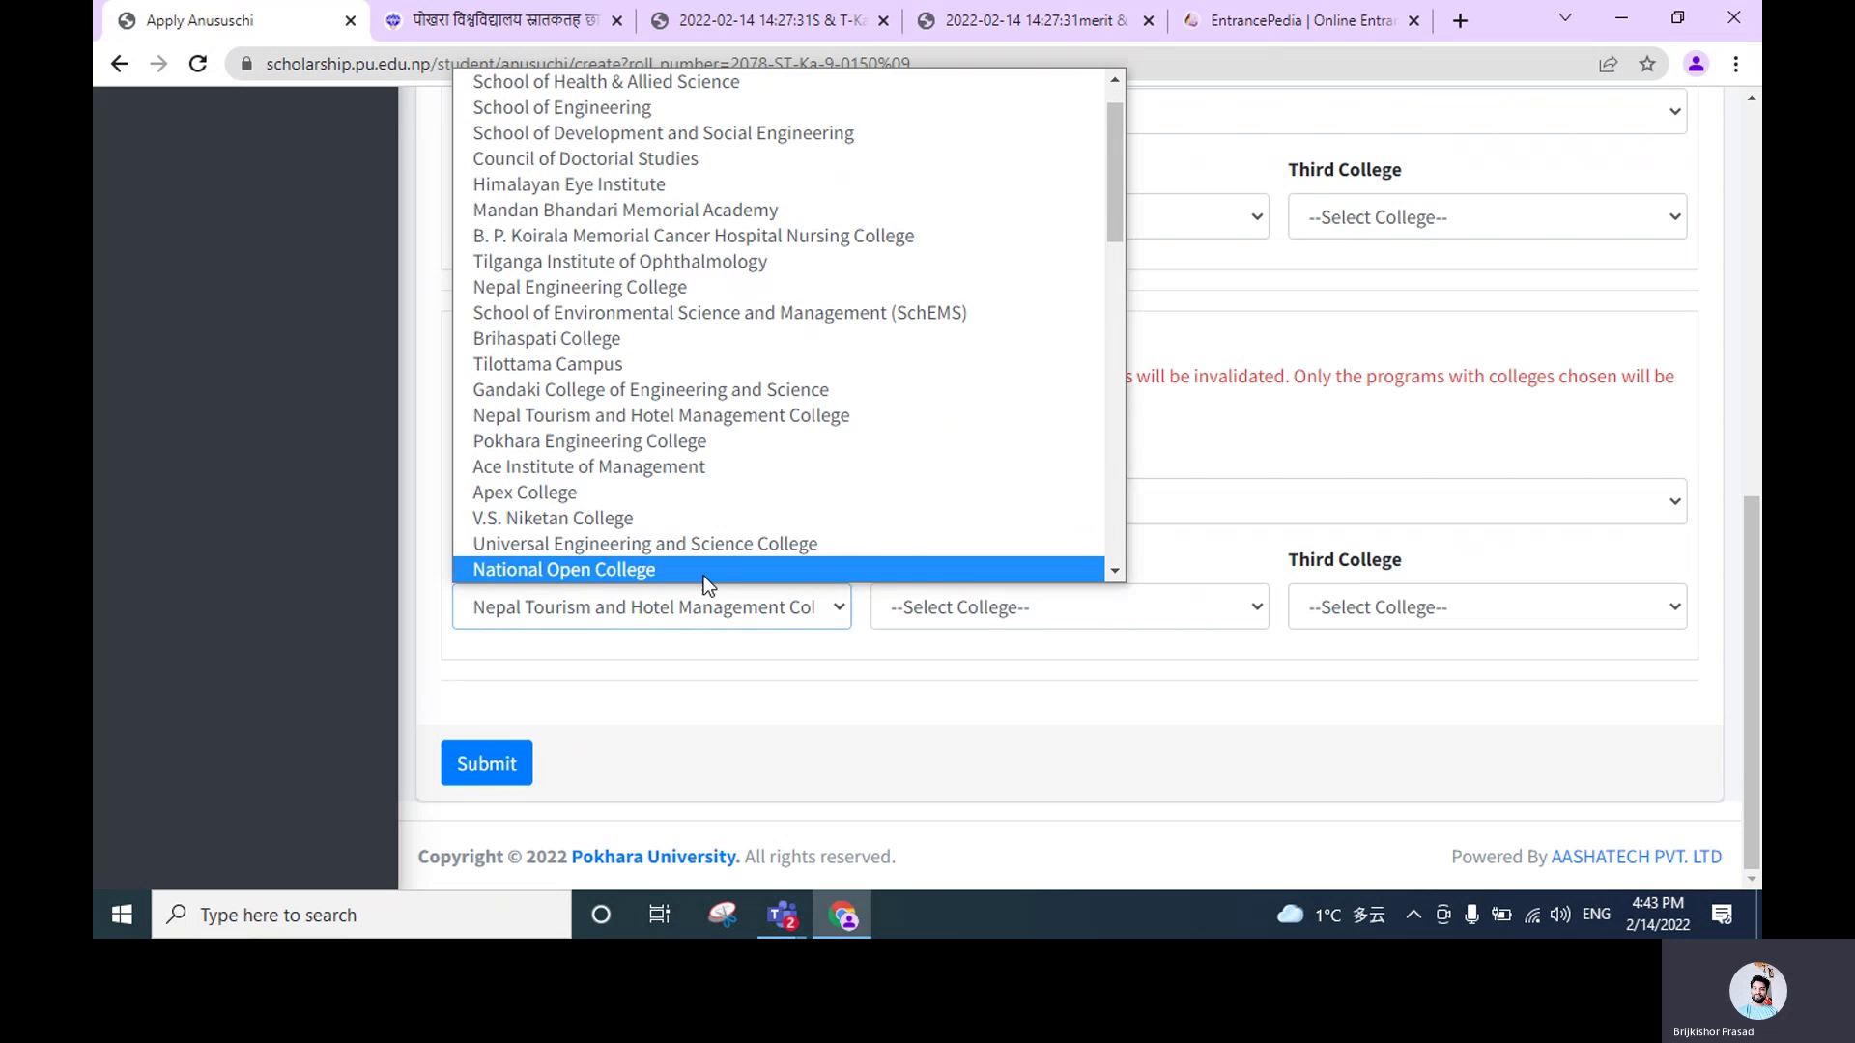
key(Down)
key(Down)
key(Down)
key(Down)
key(Down)
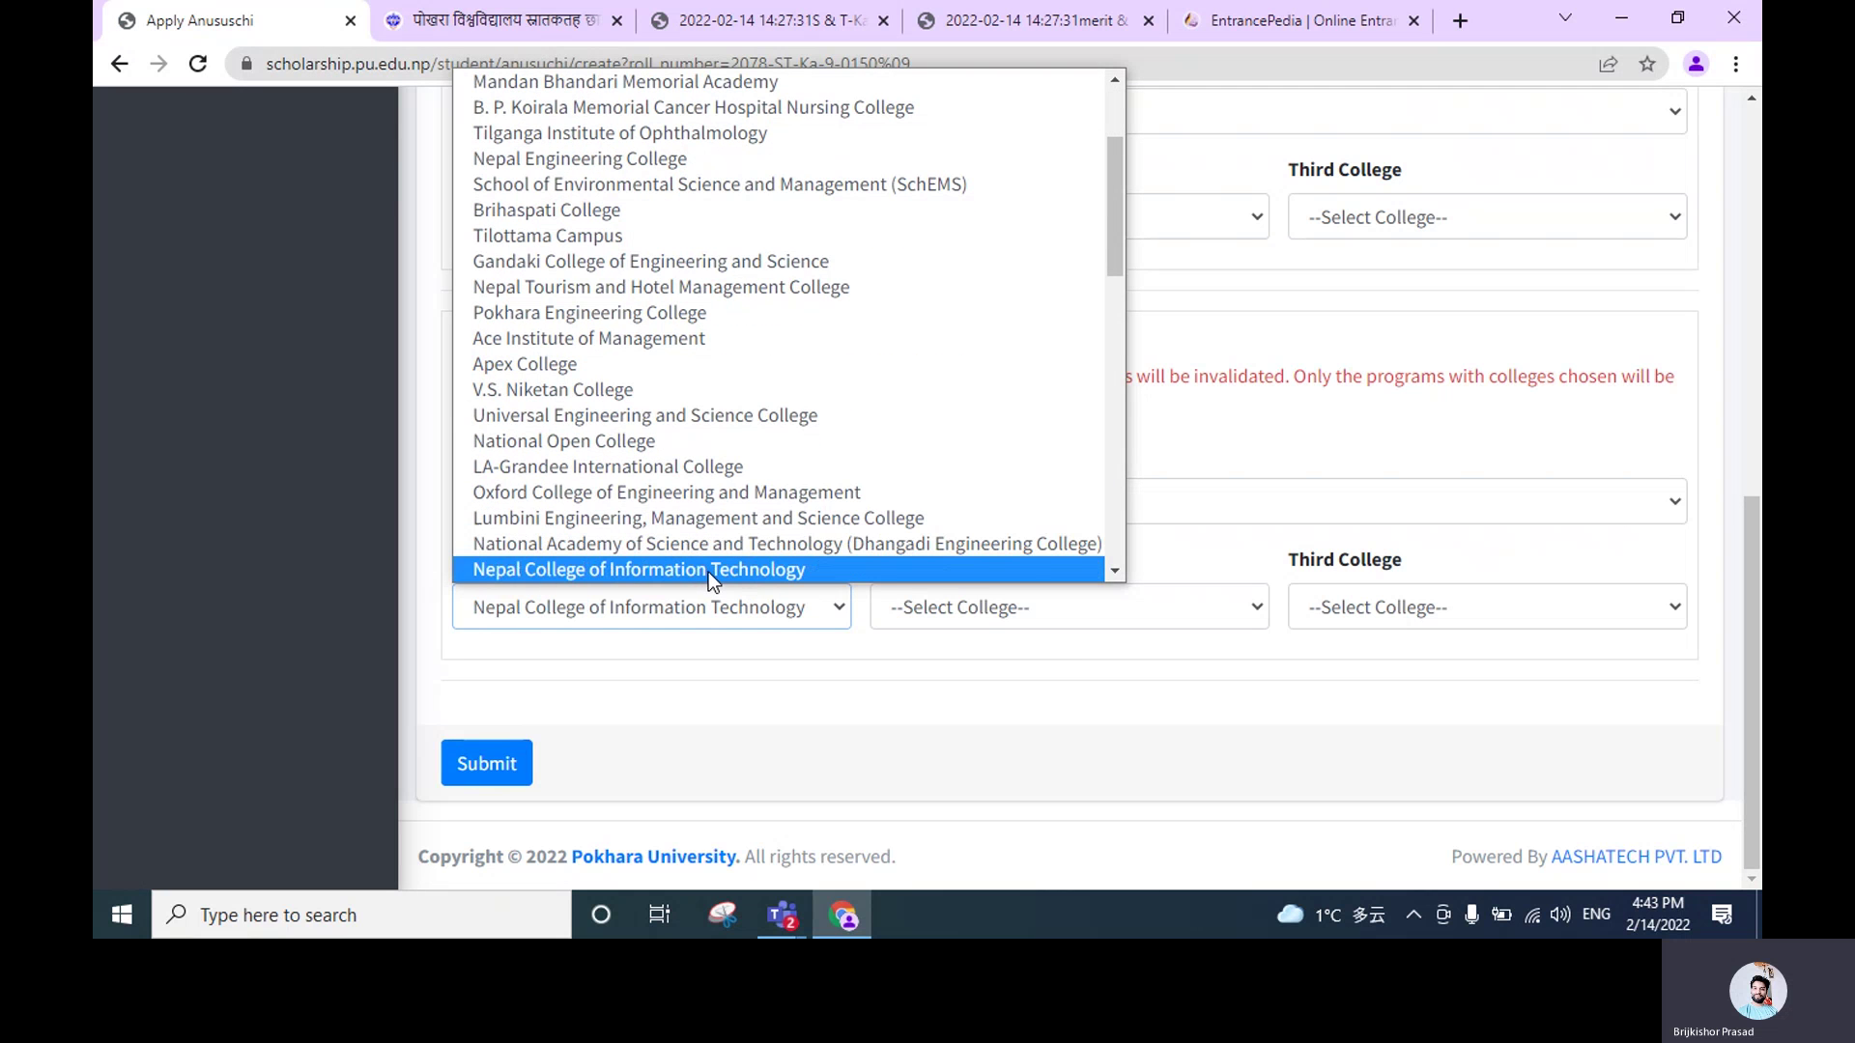
click(709, 572)
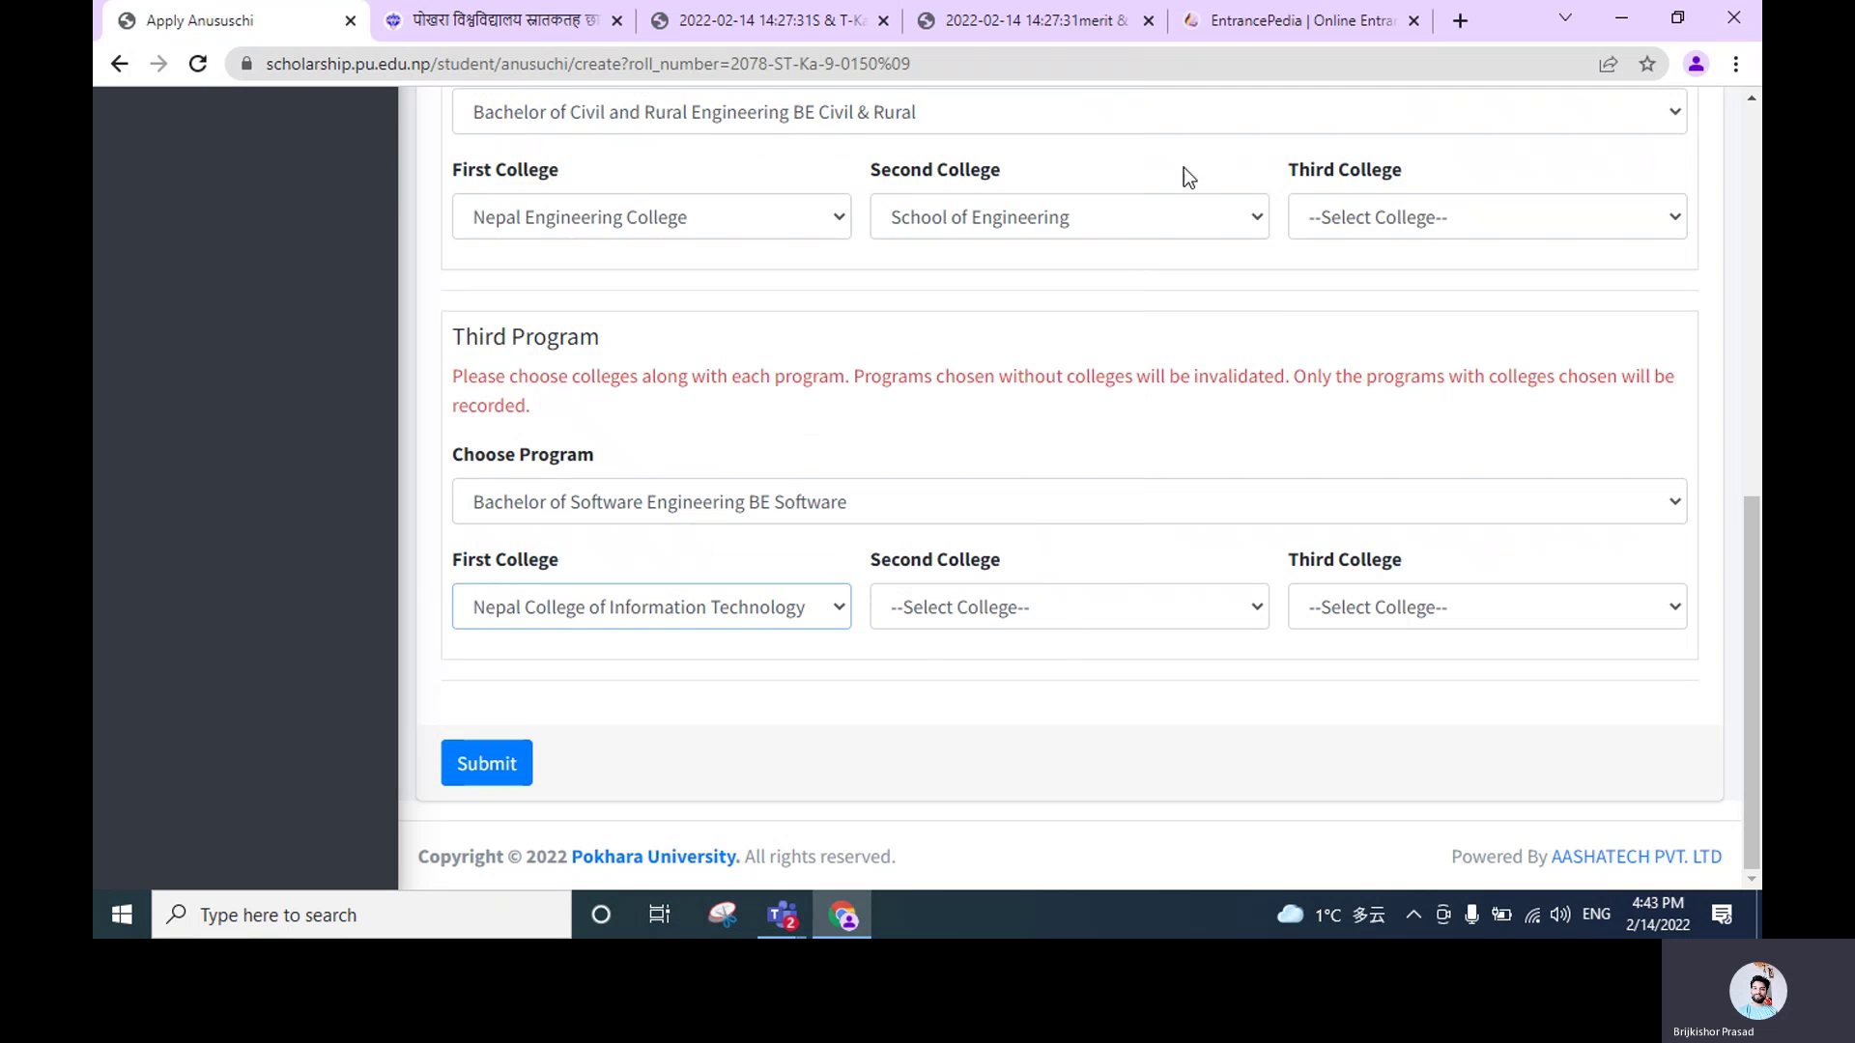
Set the Second College under Third Program to School of Engineering, consulting the Software Engineering prediction for its name
click(1244, 32)
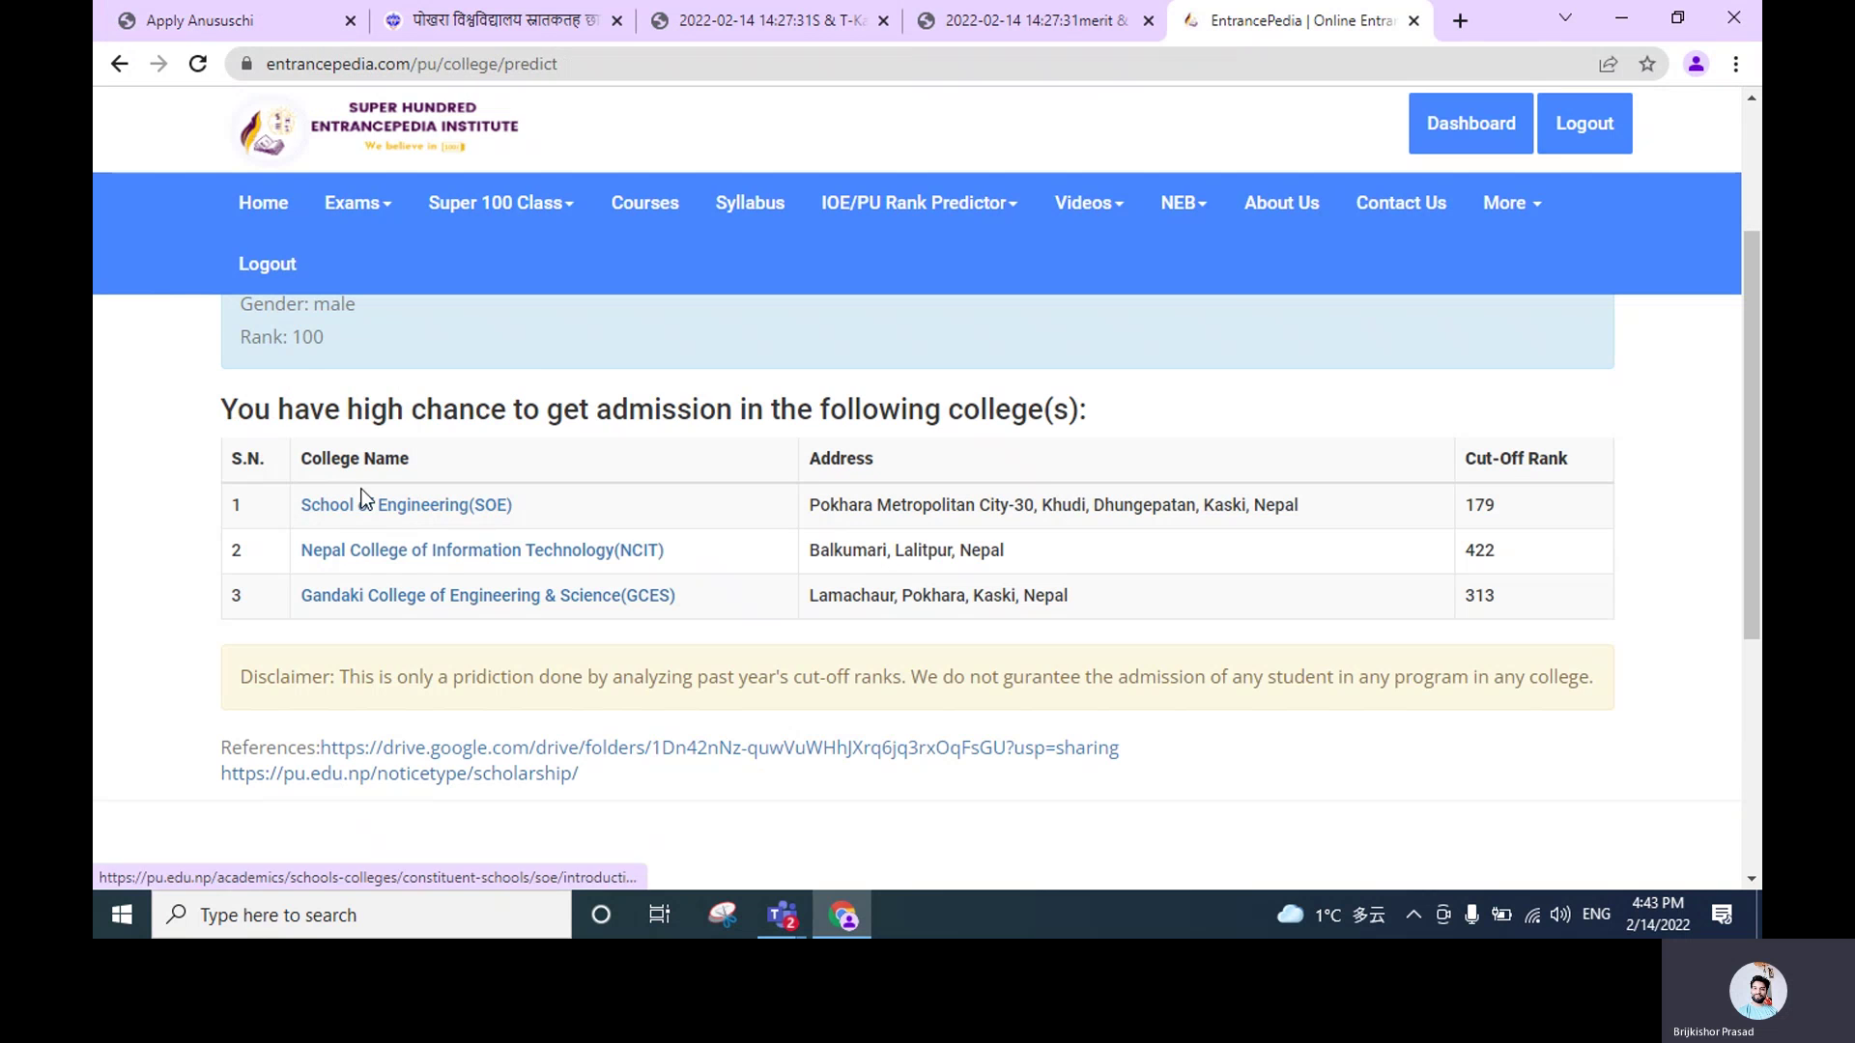
click(272, 35)
click(919, 587)
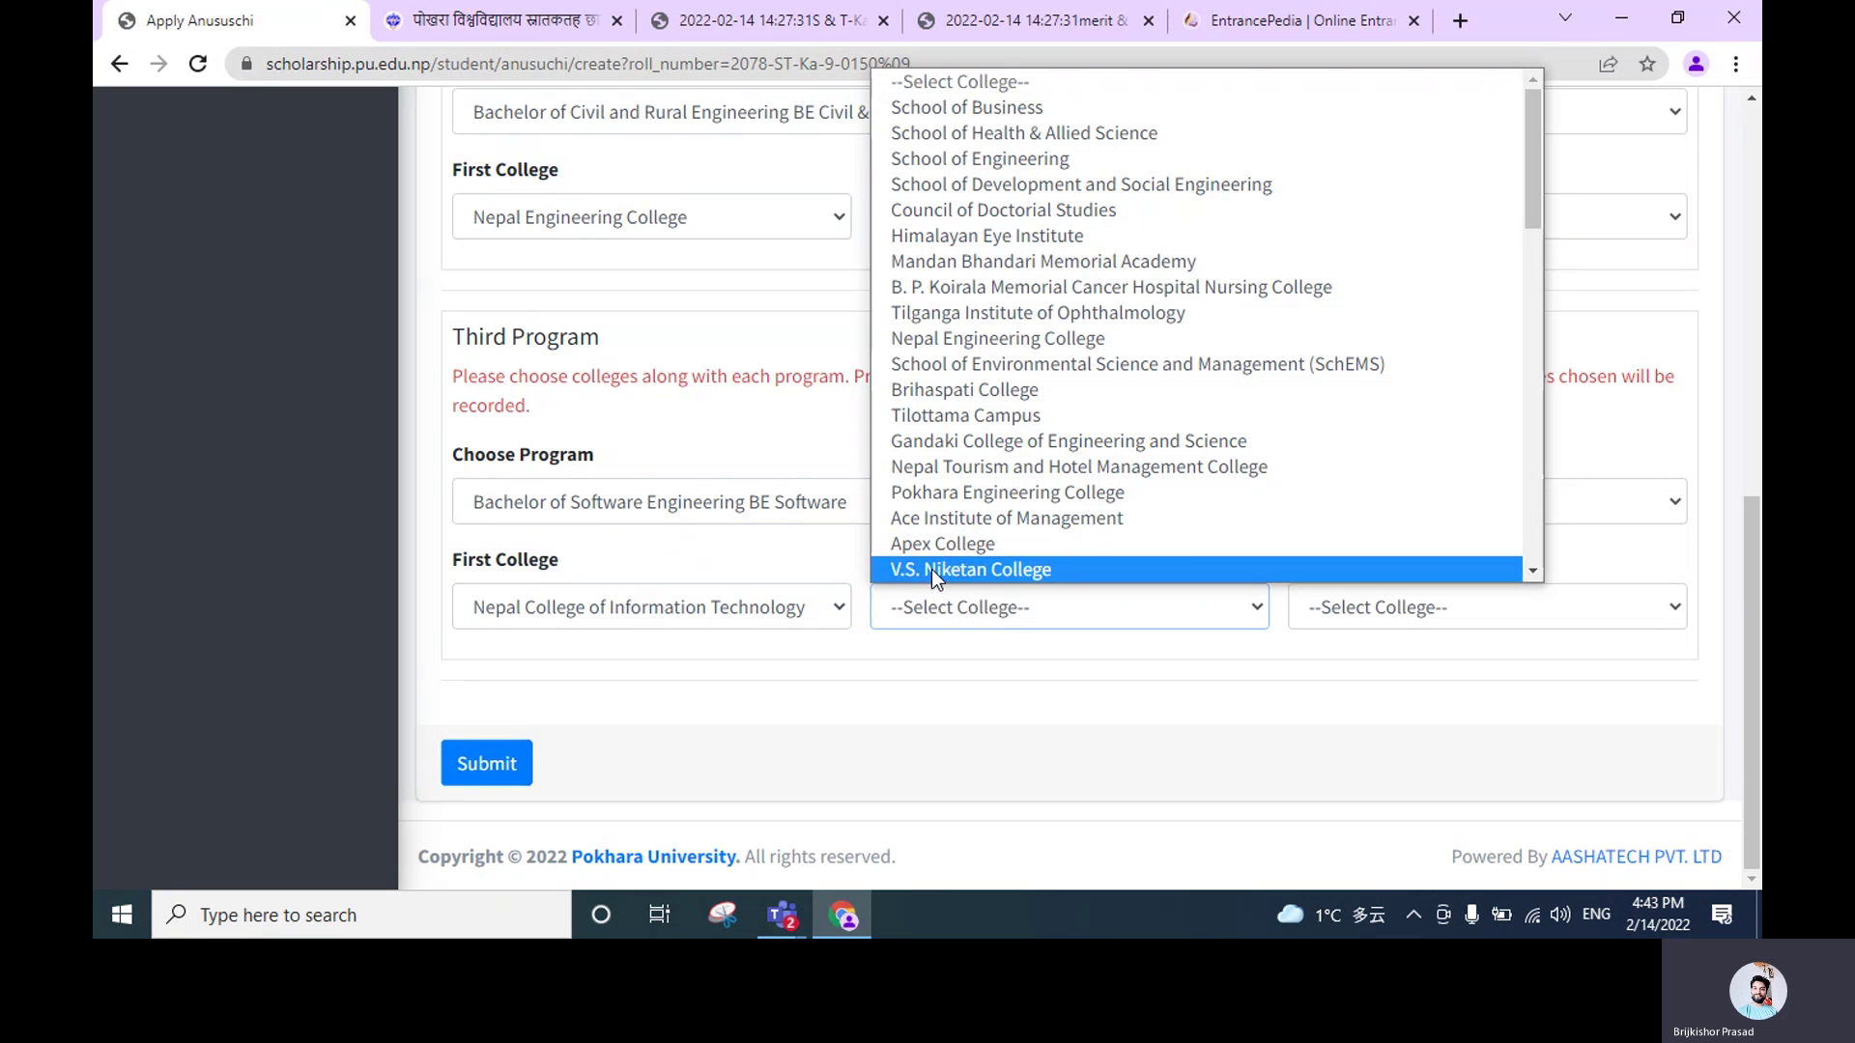
key(Down)
key(Down)
key(Down)
key(Down)
key(Down)
key(Down)
key(Down)
key(Down)
key(Down)
key(Down)
key(Down)
key(Down)
key(Down)
key(Down)
key(Down)
key(Down)
key(Down)
key(Down)
key(Down)
key(Down)
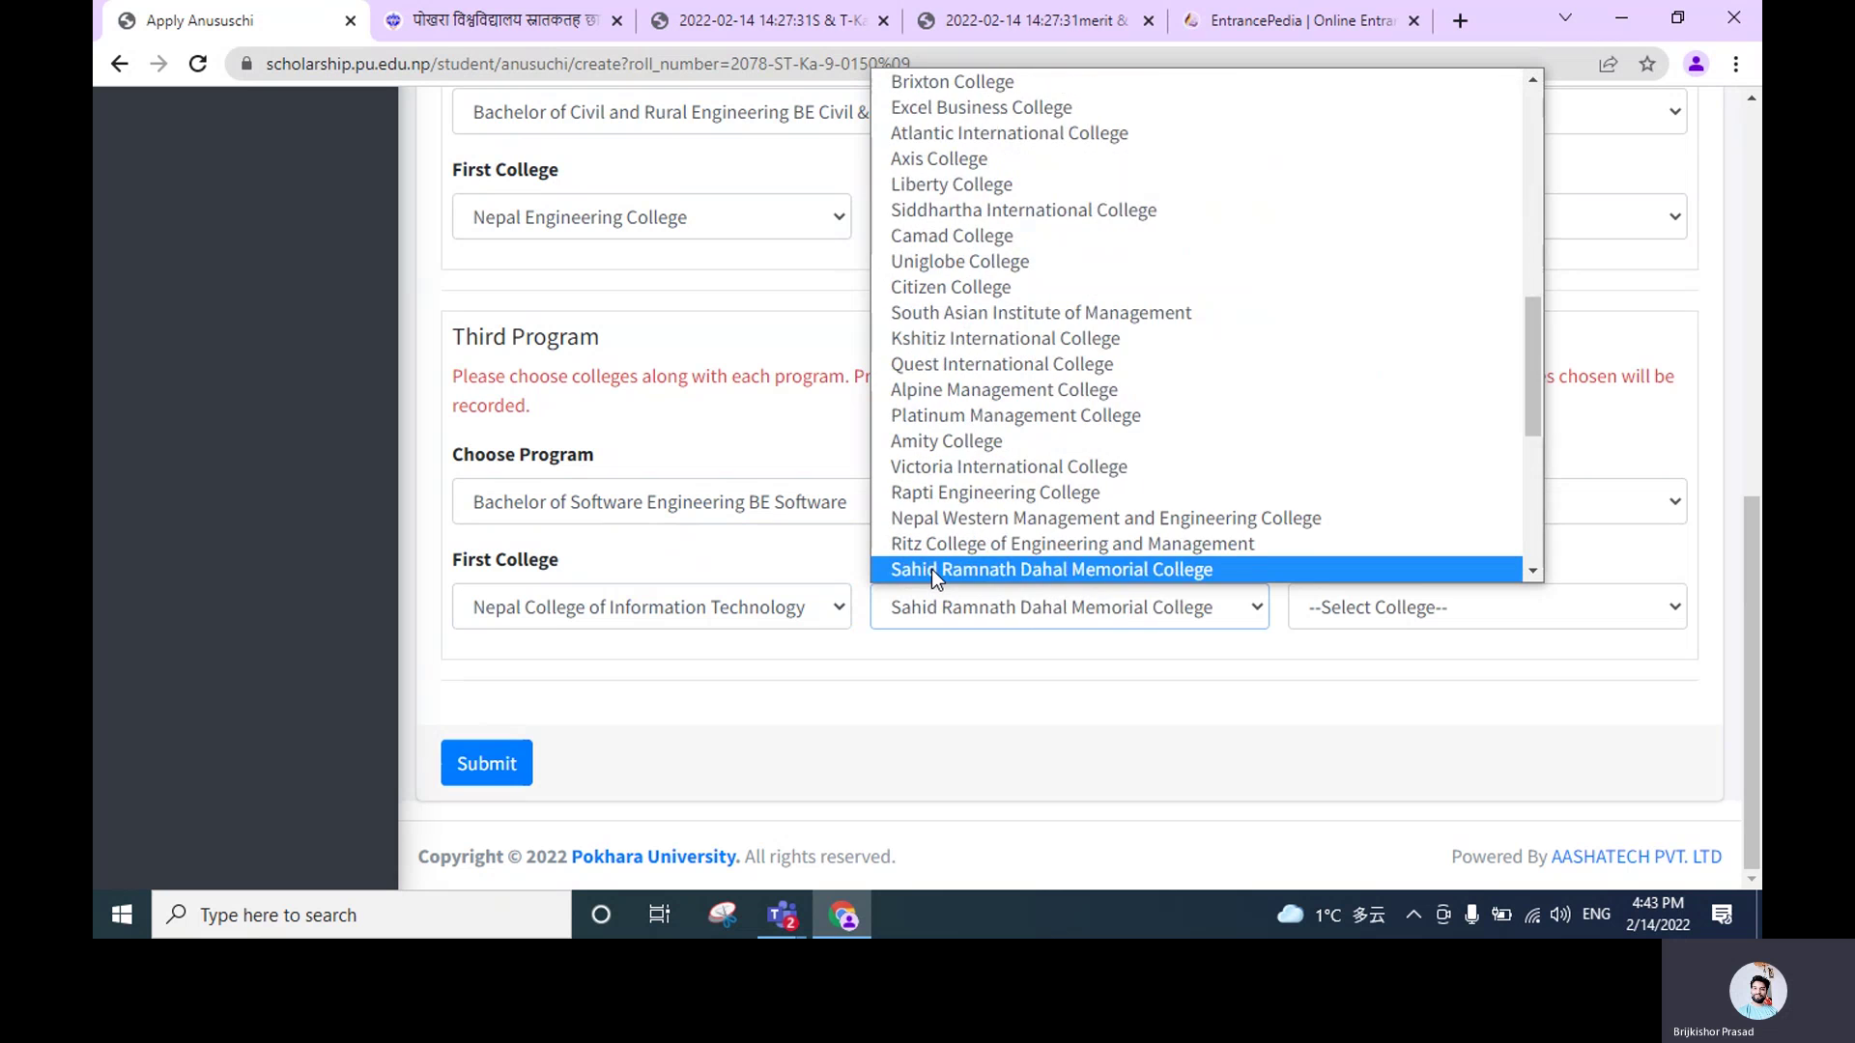
key(Home)
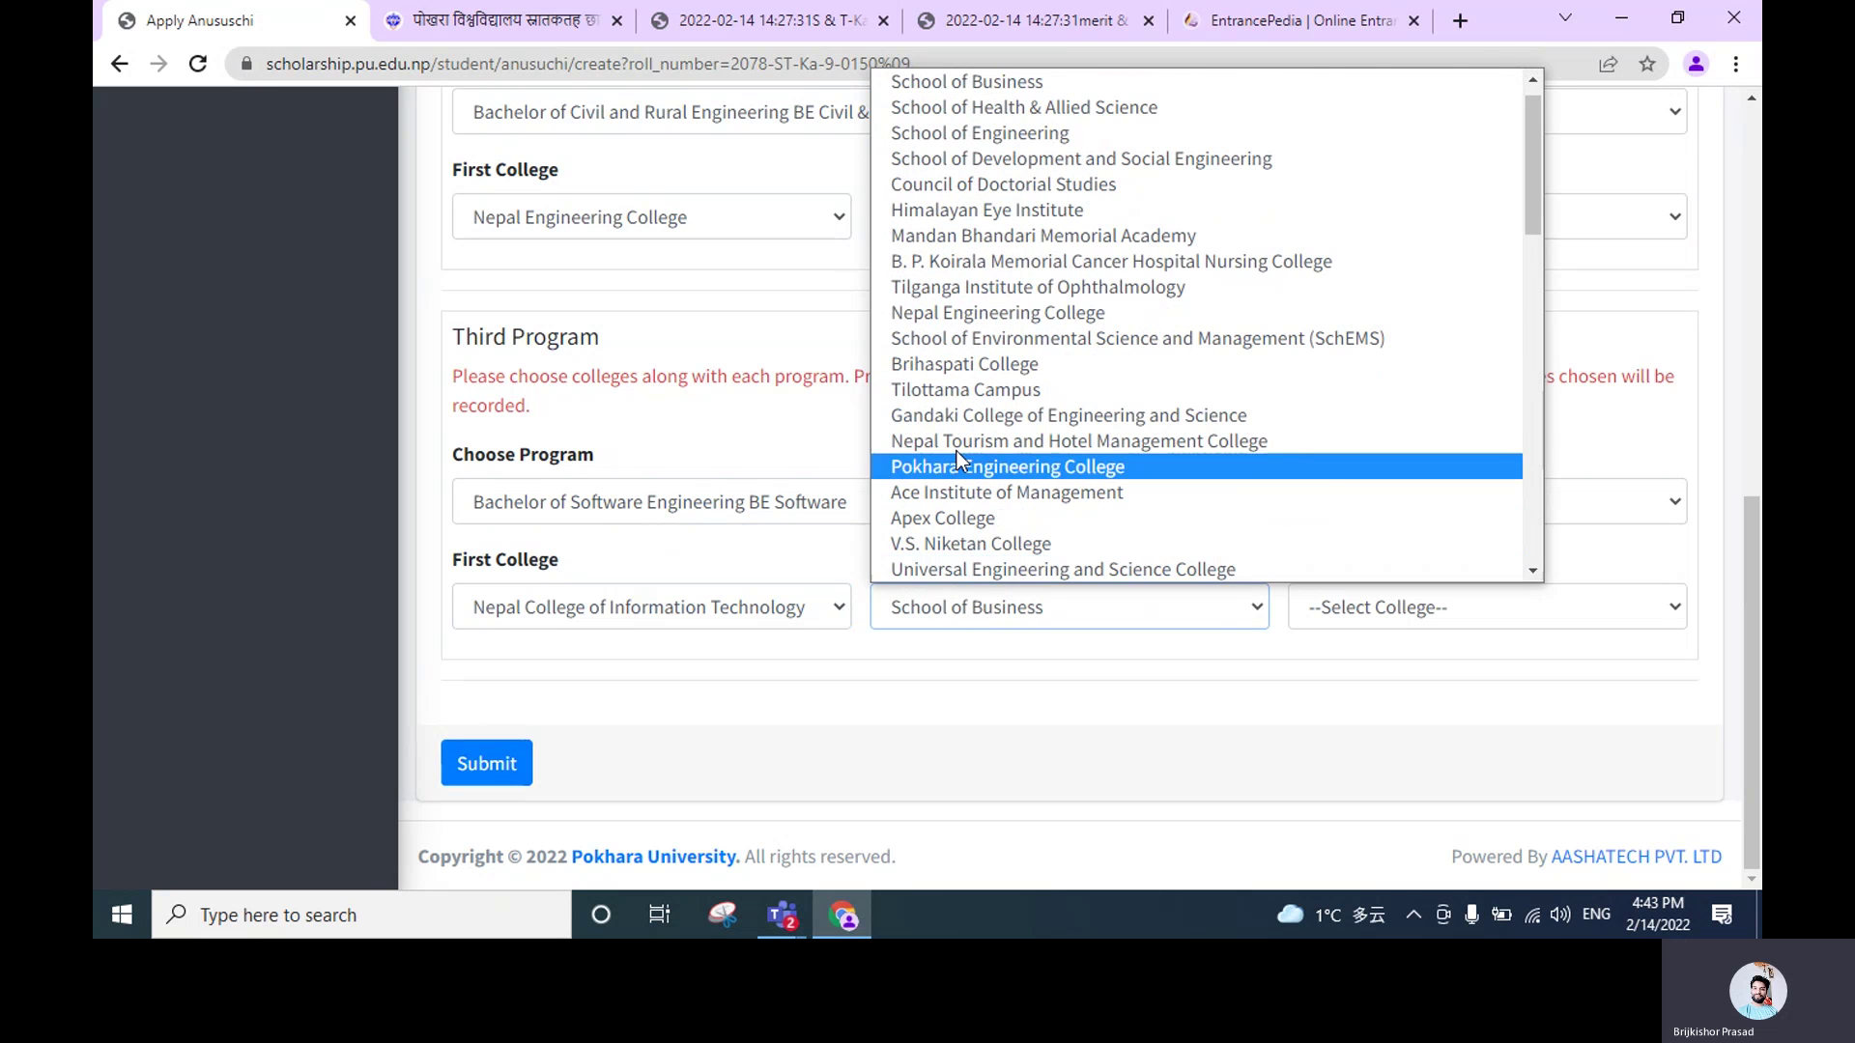
click(965, 132)
Check the prediction for the remaining Software Engineering college and set Third College under Third Program to Gandaki College of Engineering and Science
click(1266, 22)
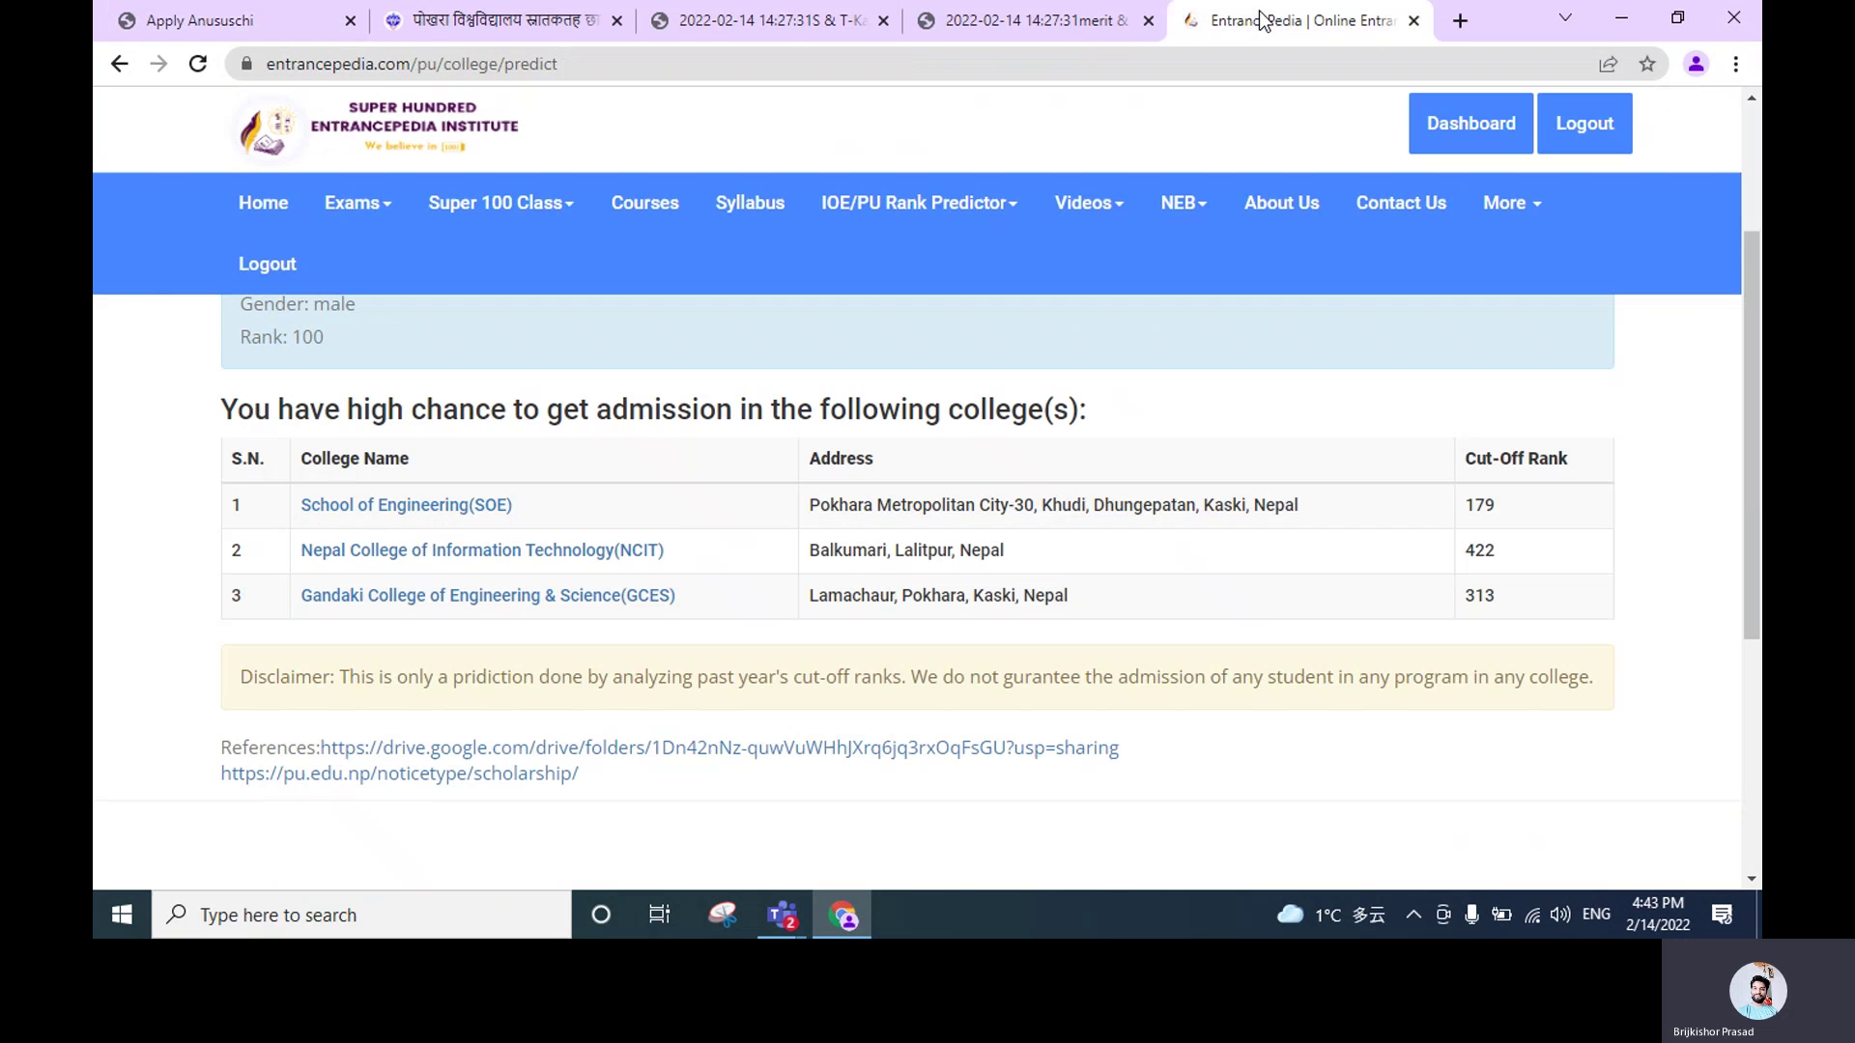
click(222, 21)
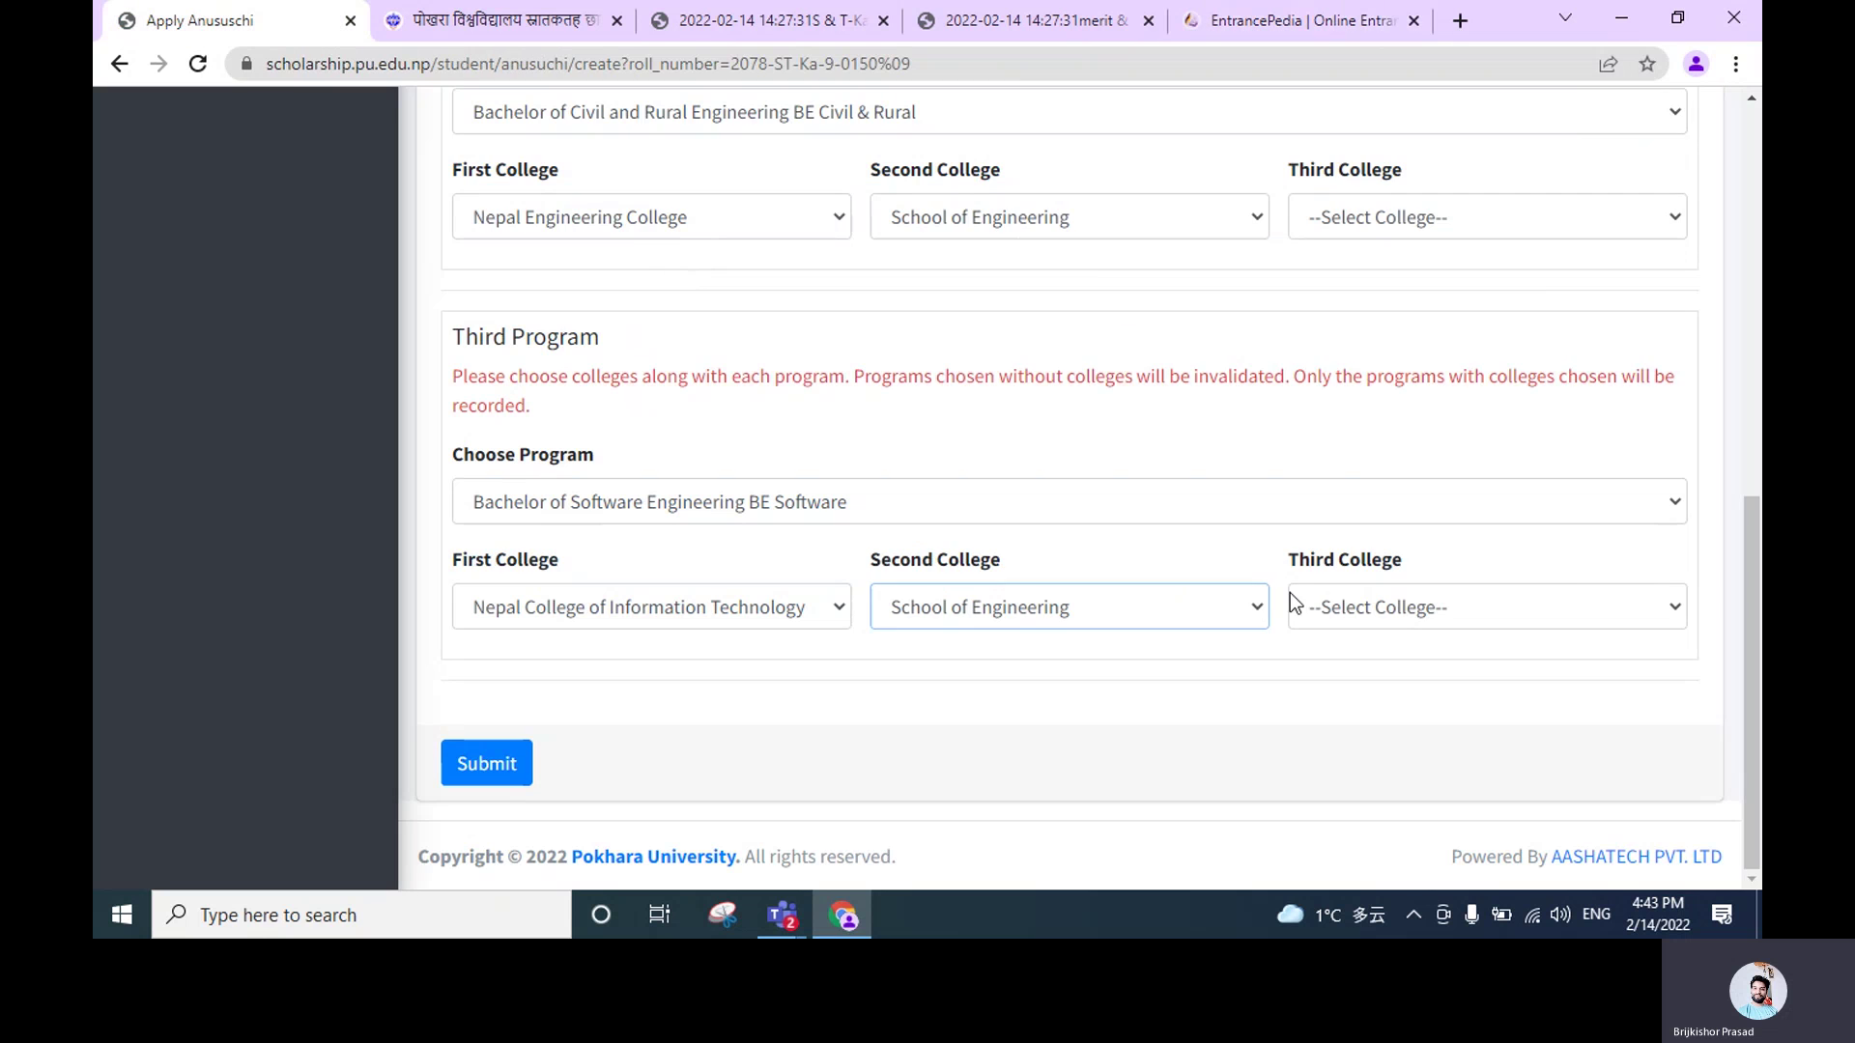
click(1391, 610)
scroll(1288, 531, down, 1)
key(g)
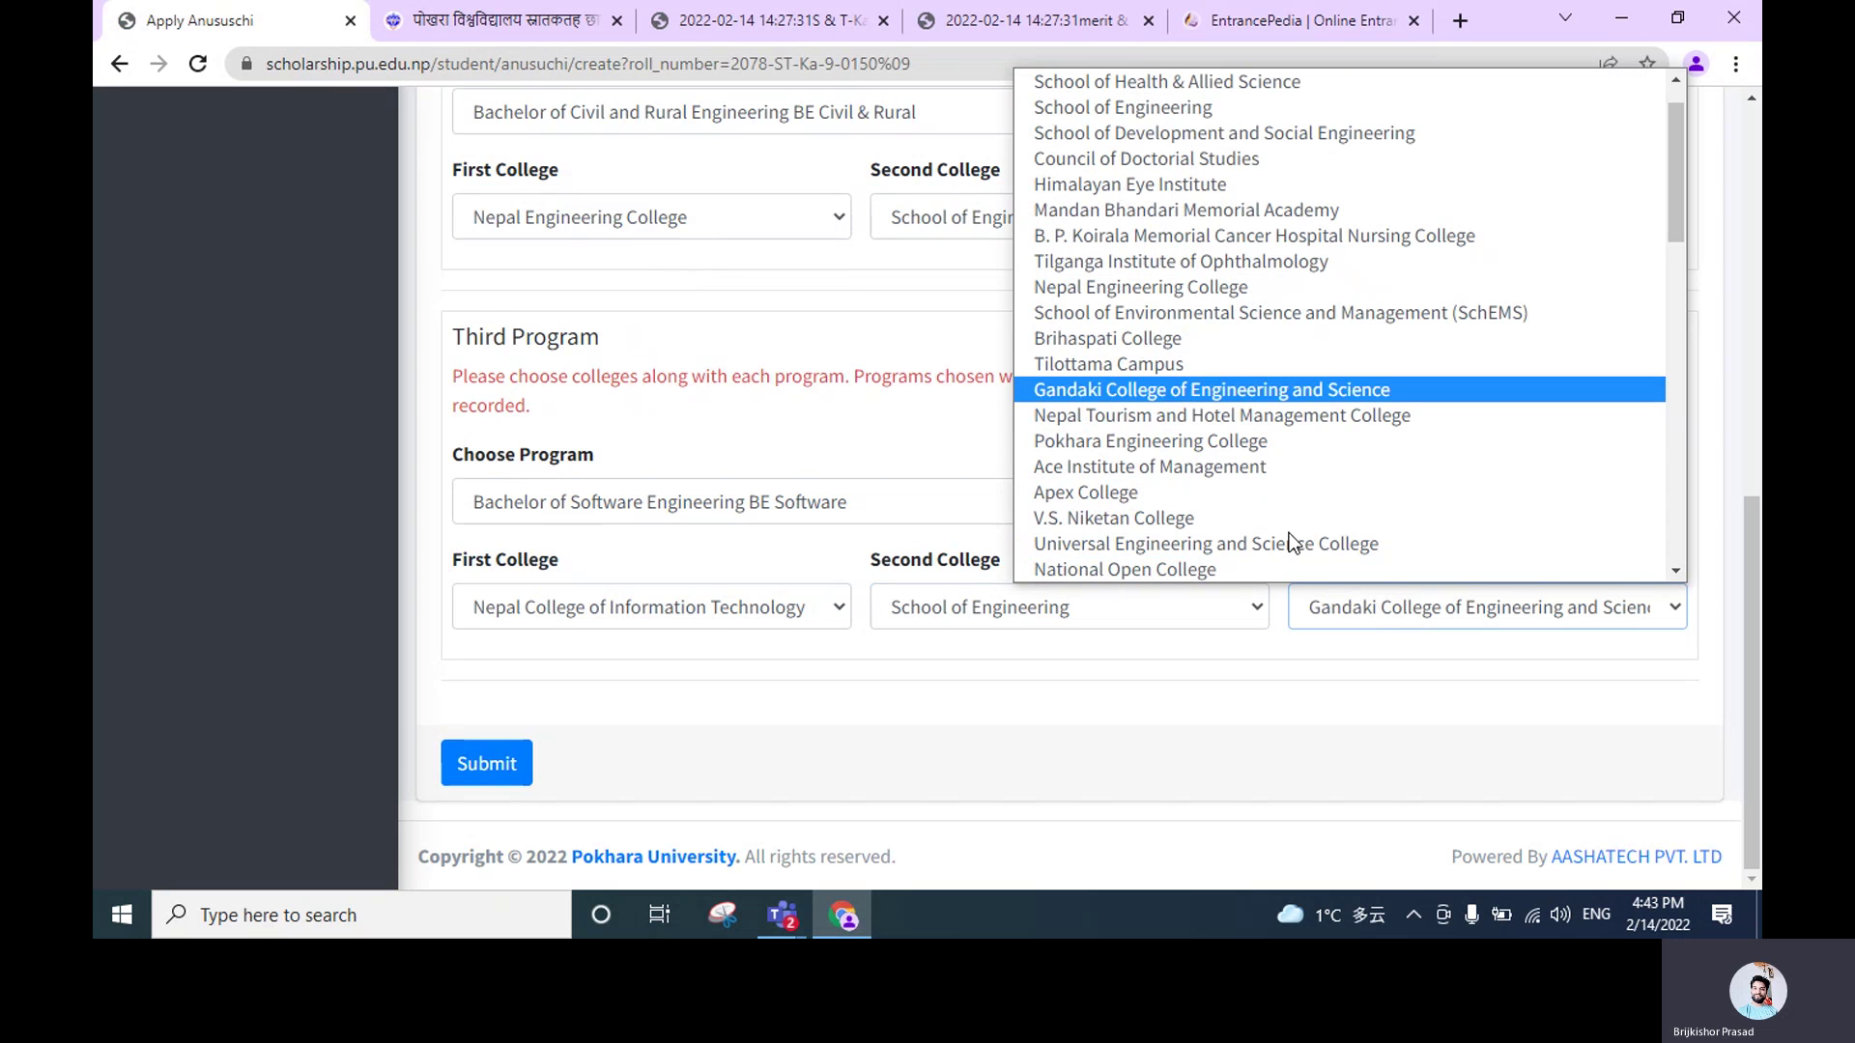
click(1261, 386)
click(1219, 692)
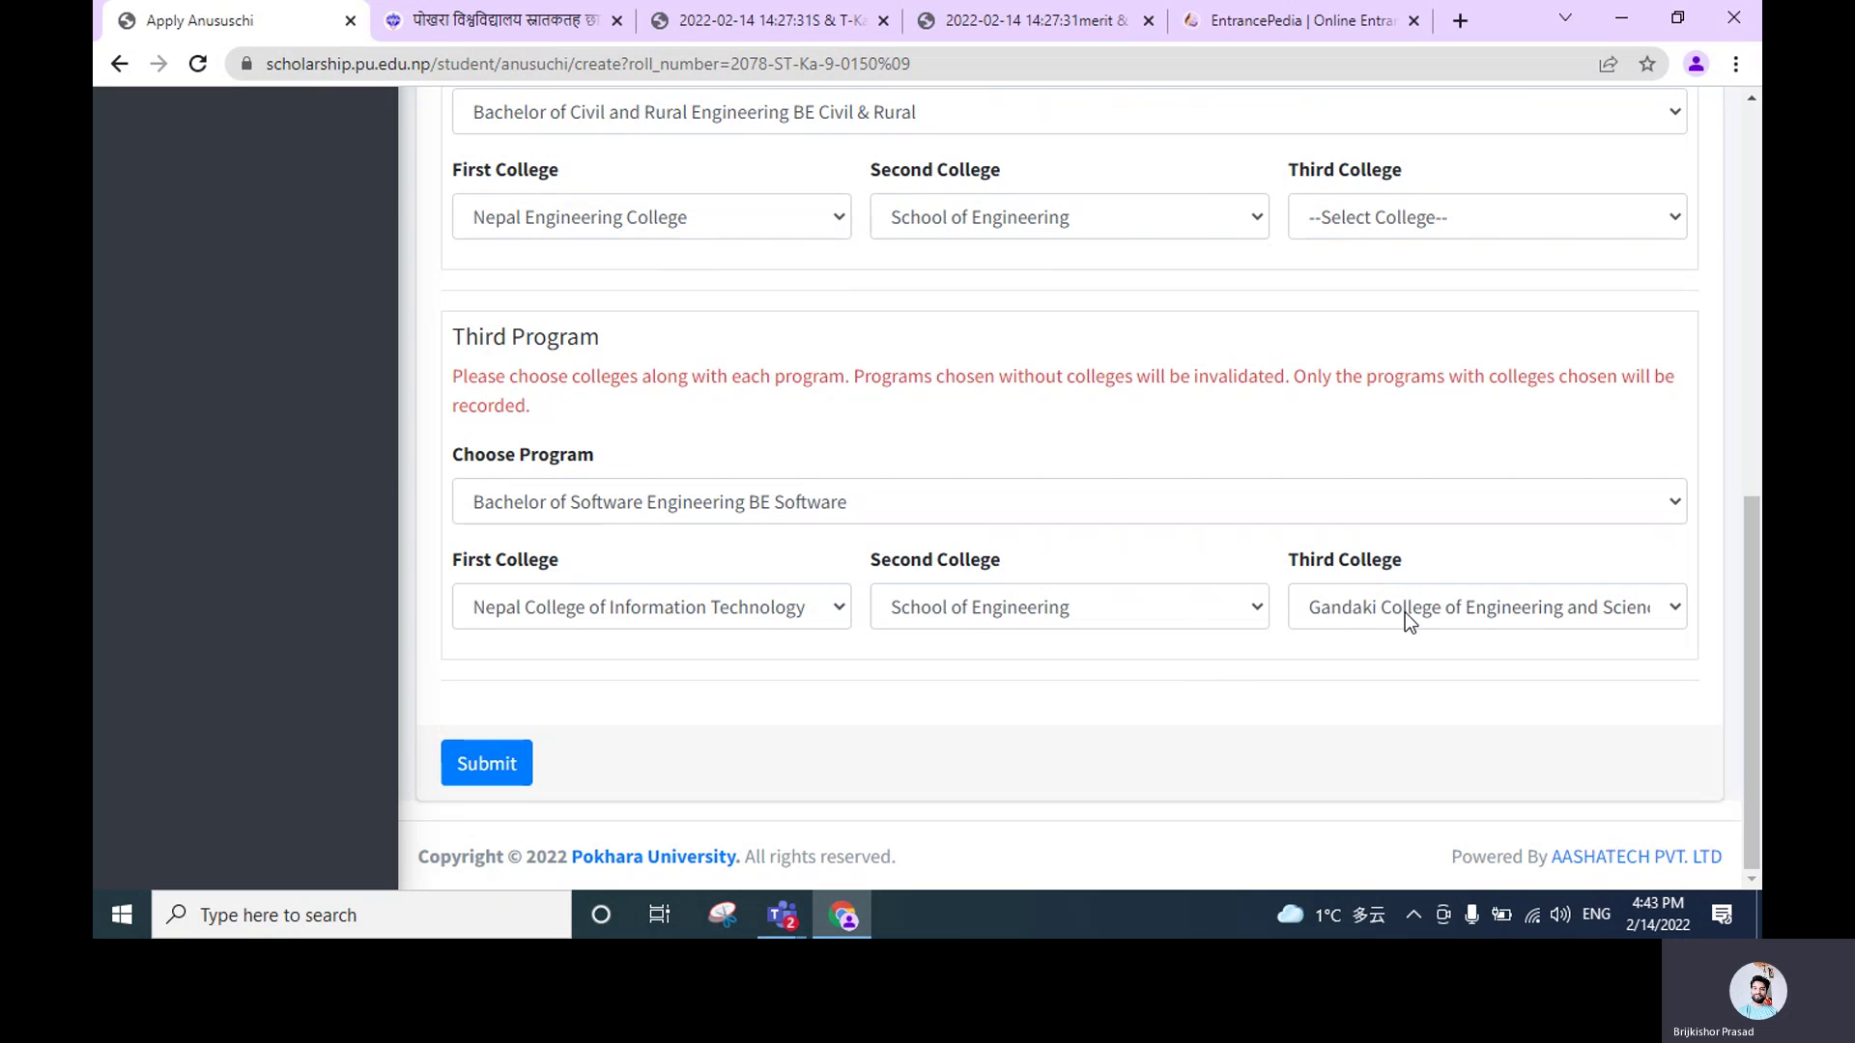
Review the chosen programs and the priority order of their colleges throughout the Anusuchi application
drag(582, 565, 429, 560)
click(429, 559)
drag(999, 561, 867, 567)
drag(1474, 549, 1203, 559)
click(1196, 675)
scroll(787, 527, up, 10)
scroll(947, 528, down, 7)
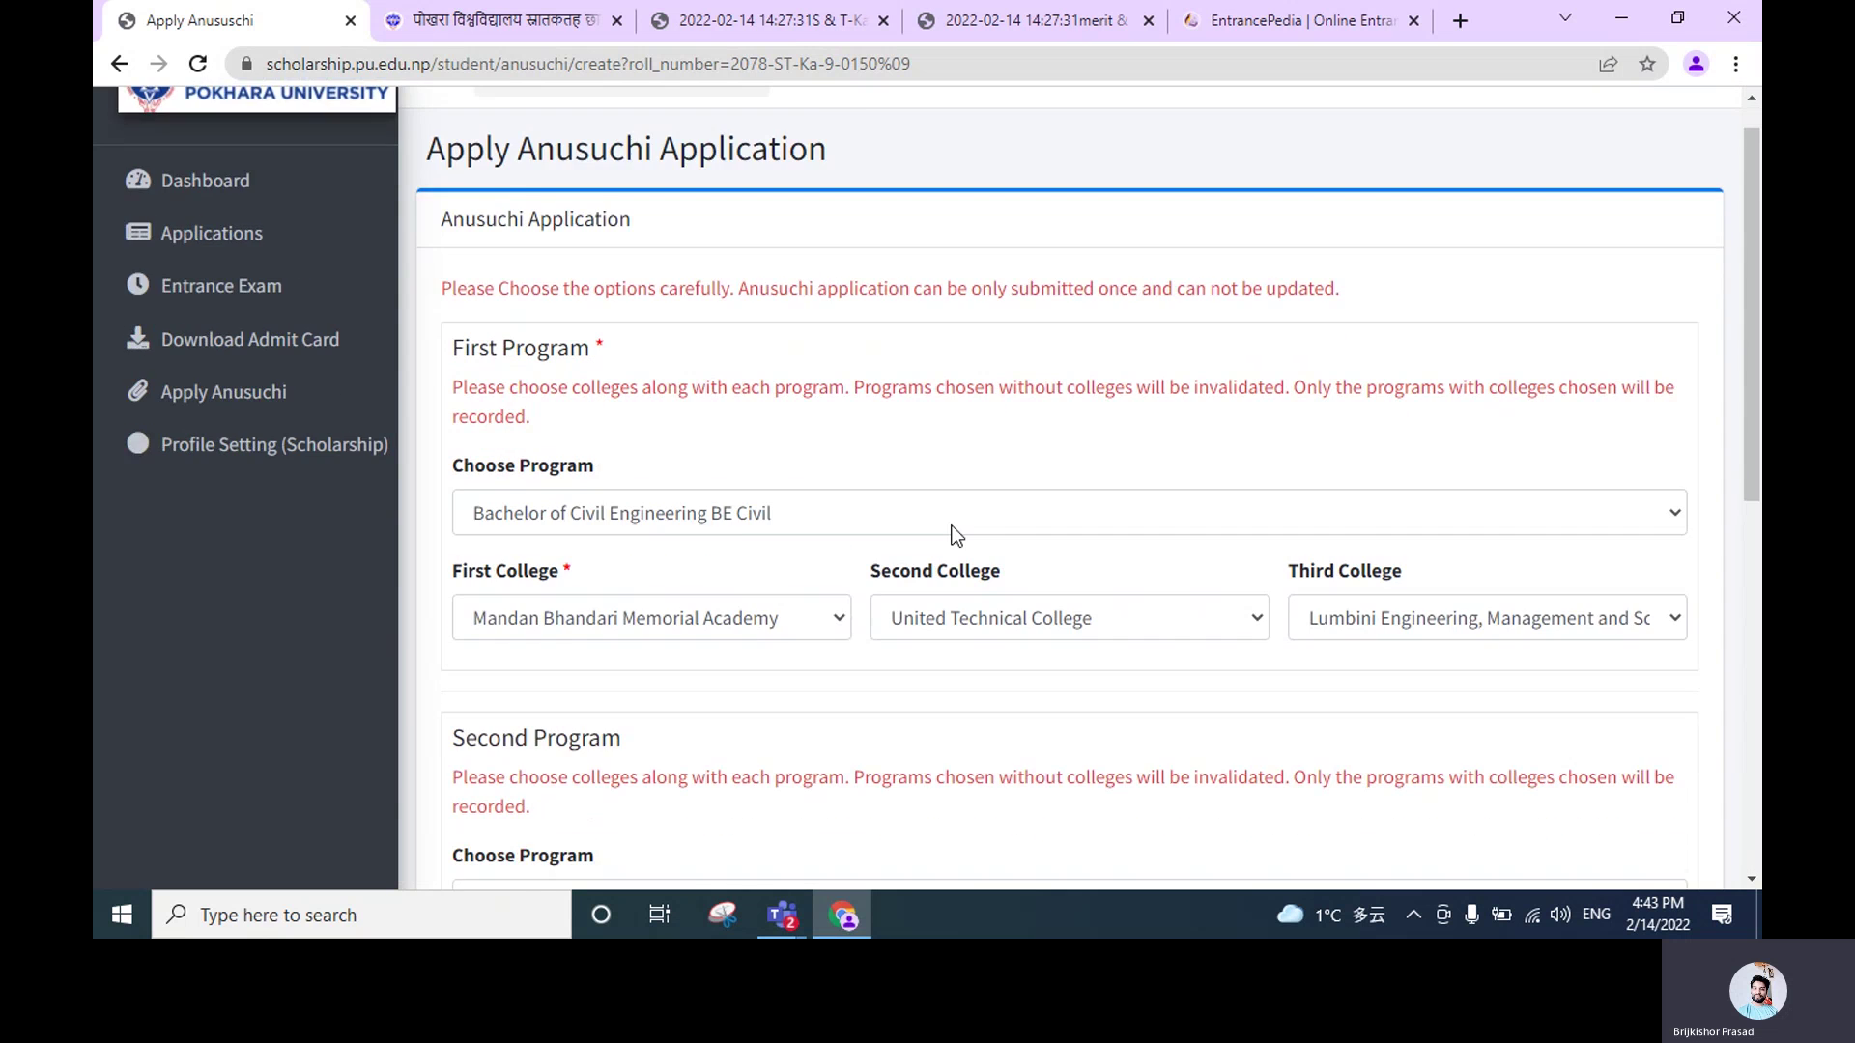
scroll(740, 297, up, 5)
scroll(599, 316, up, 3)
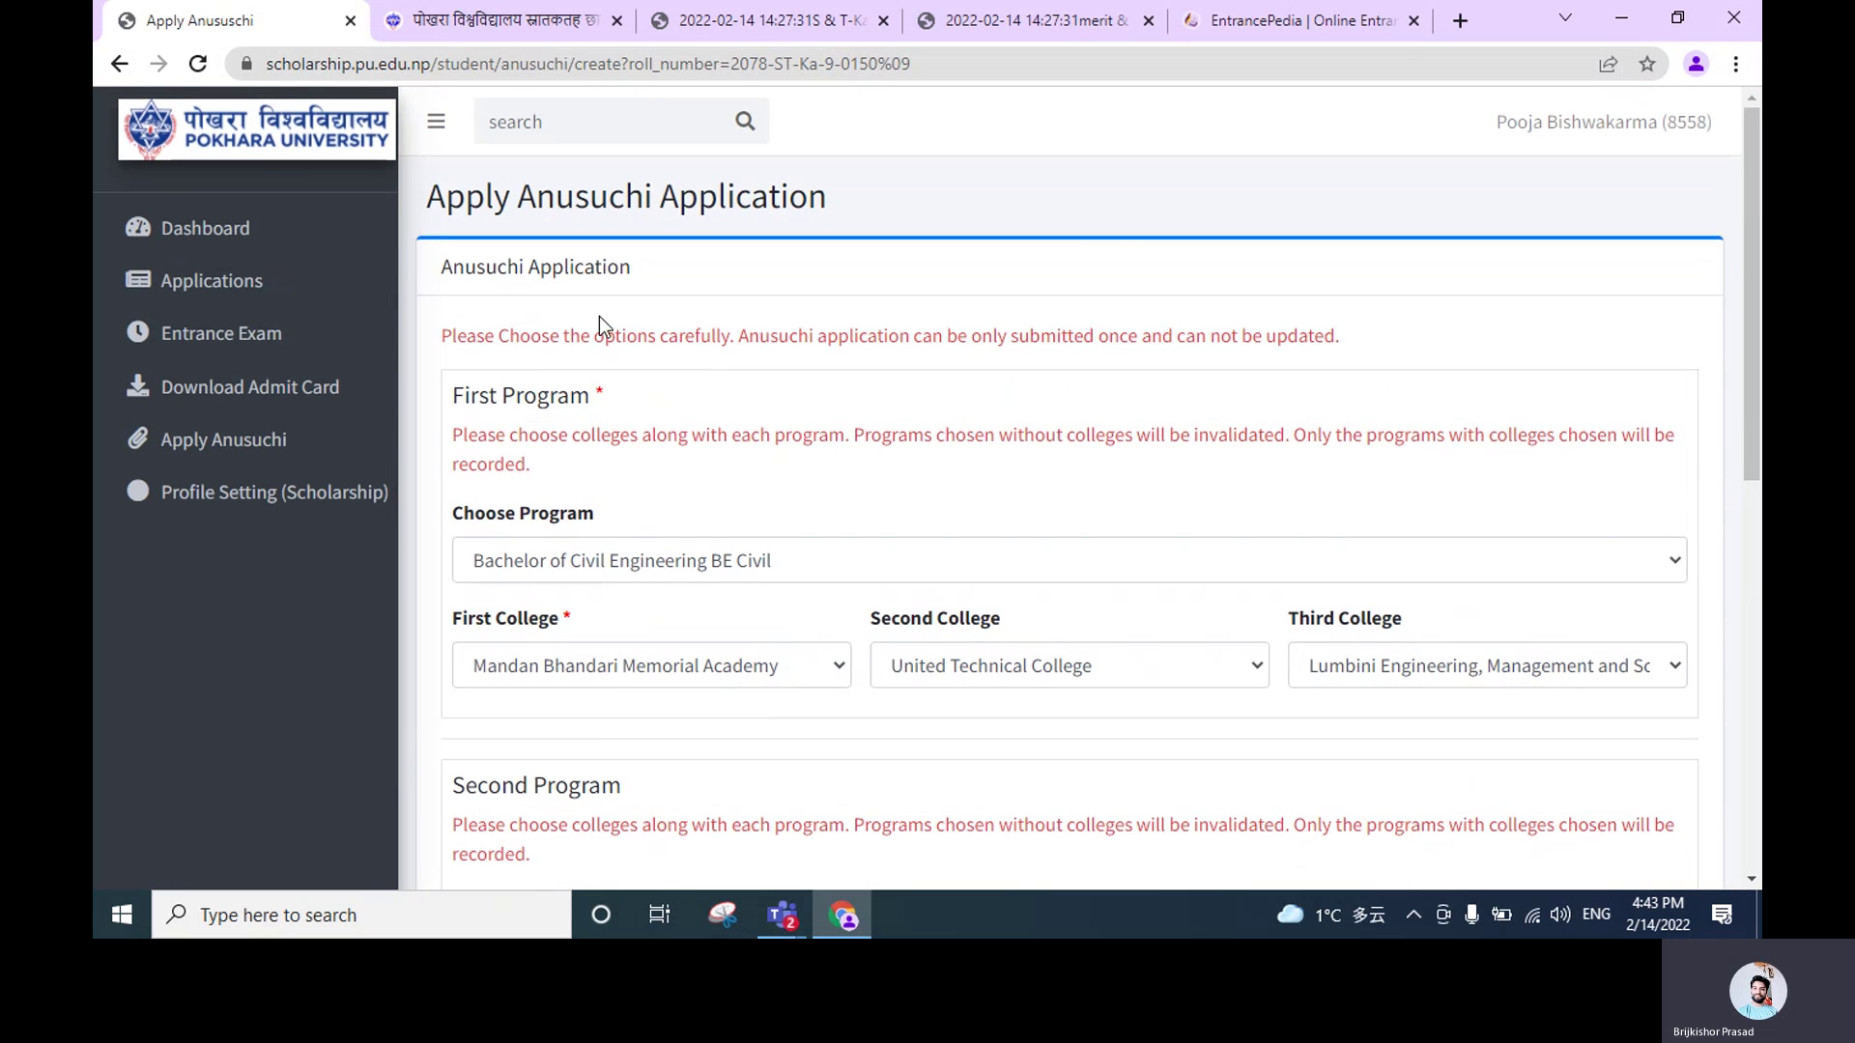
scroll(956, 435, down, 10)
scroll(811, 377, up, 10)
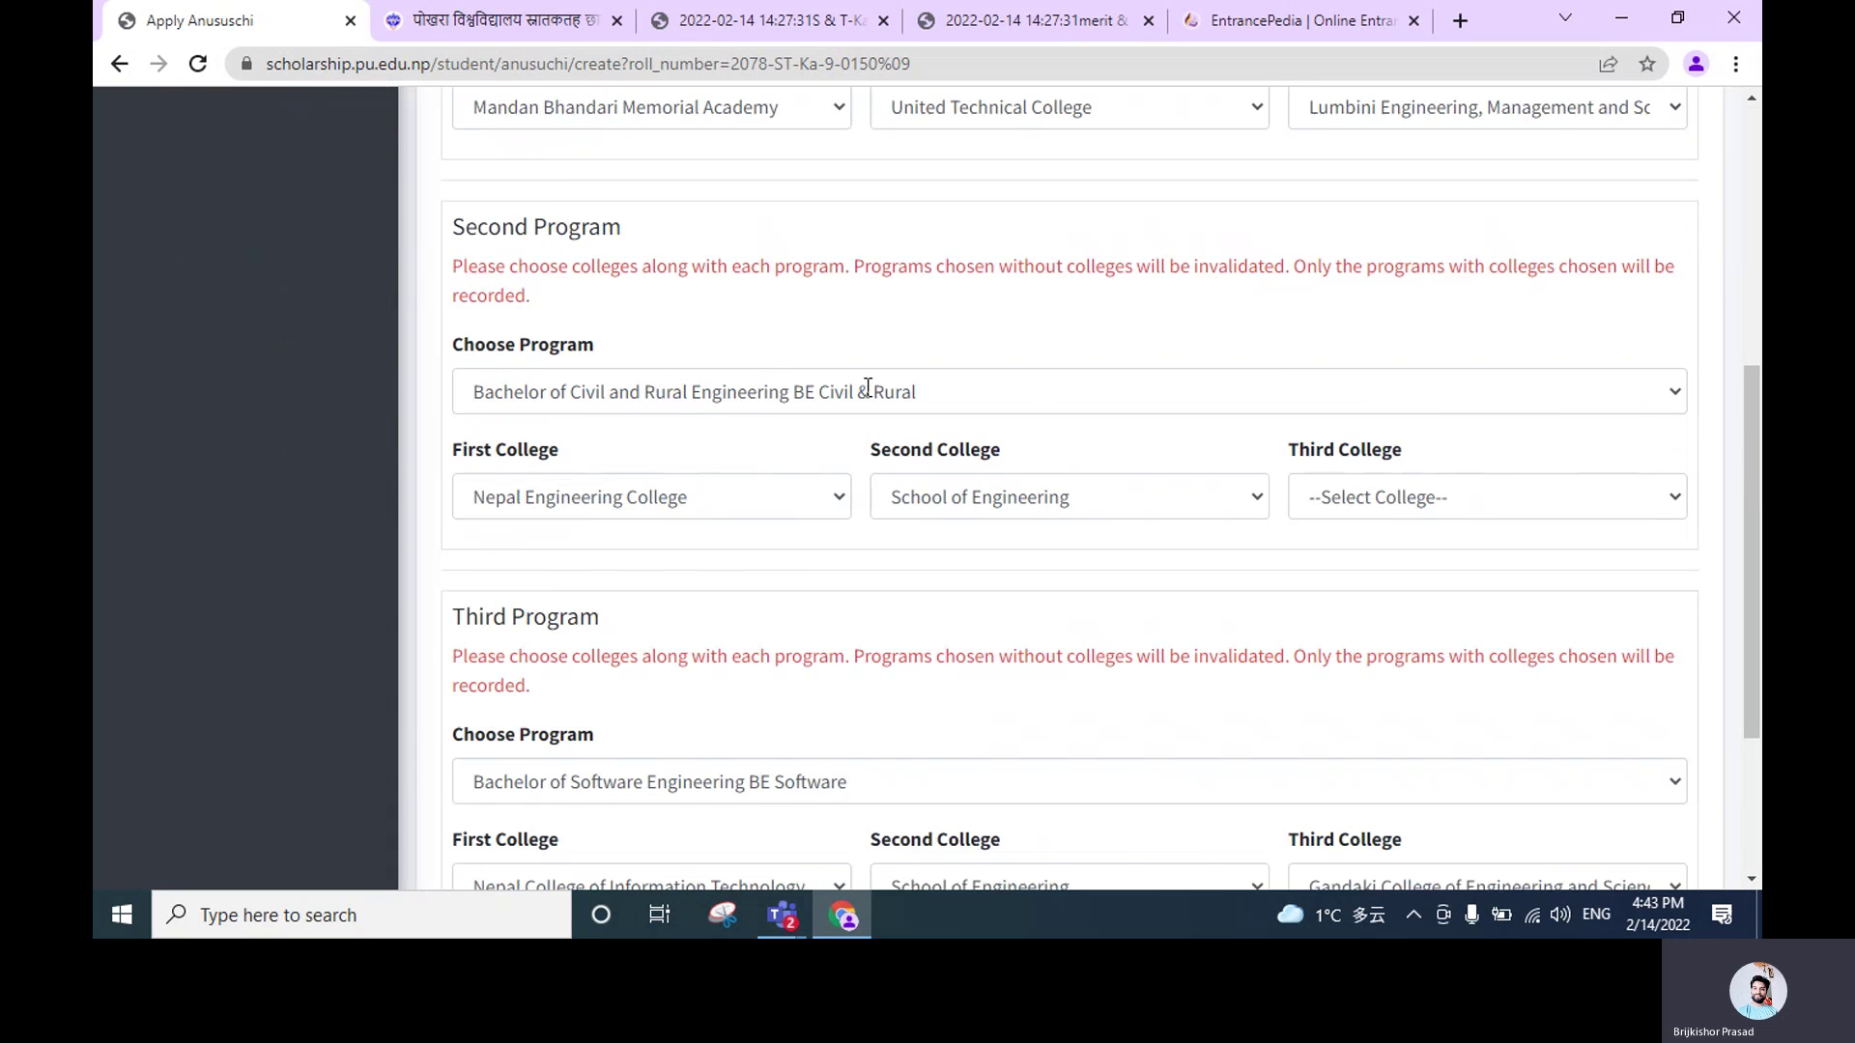
scroll(867, 387, down, 10)
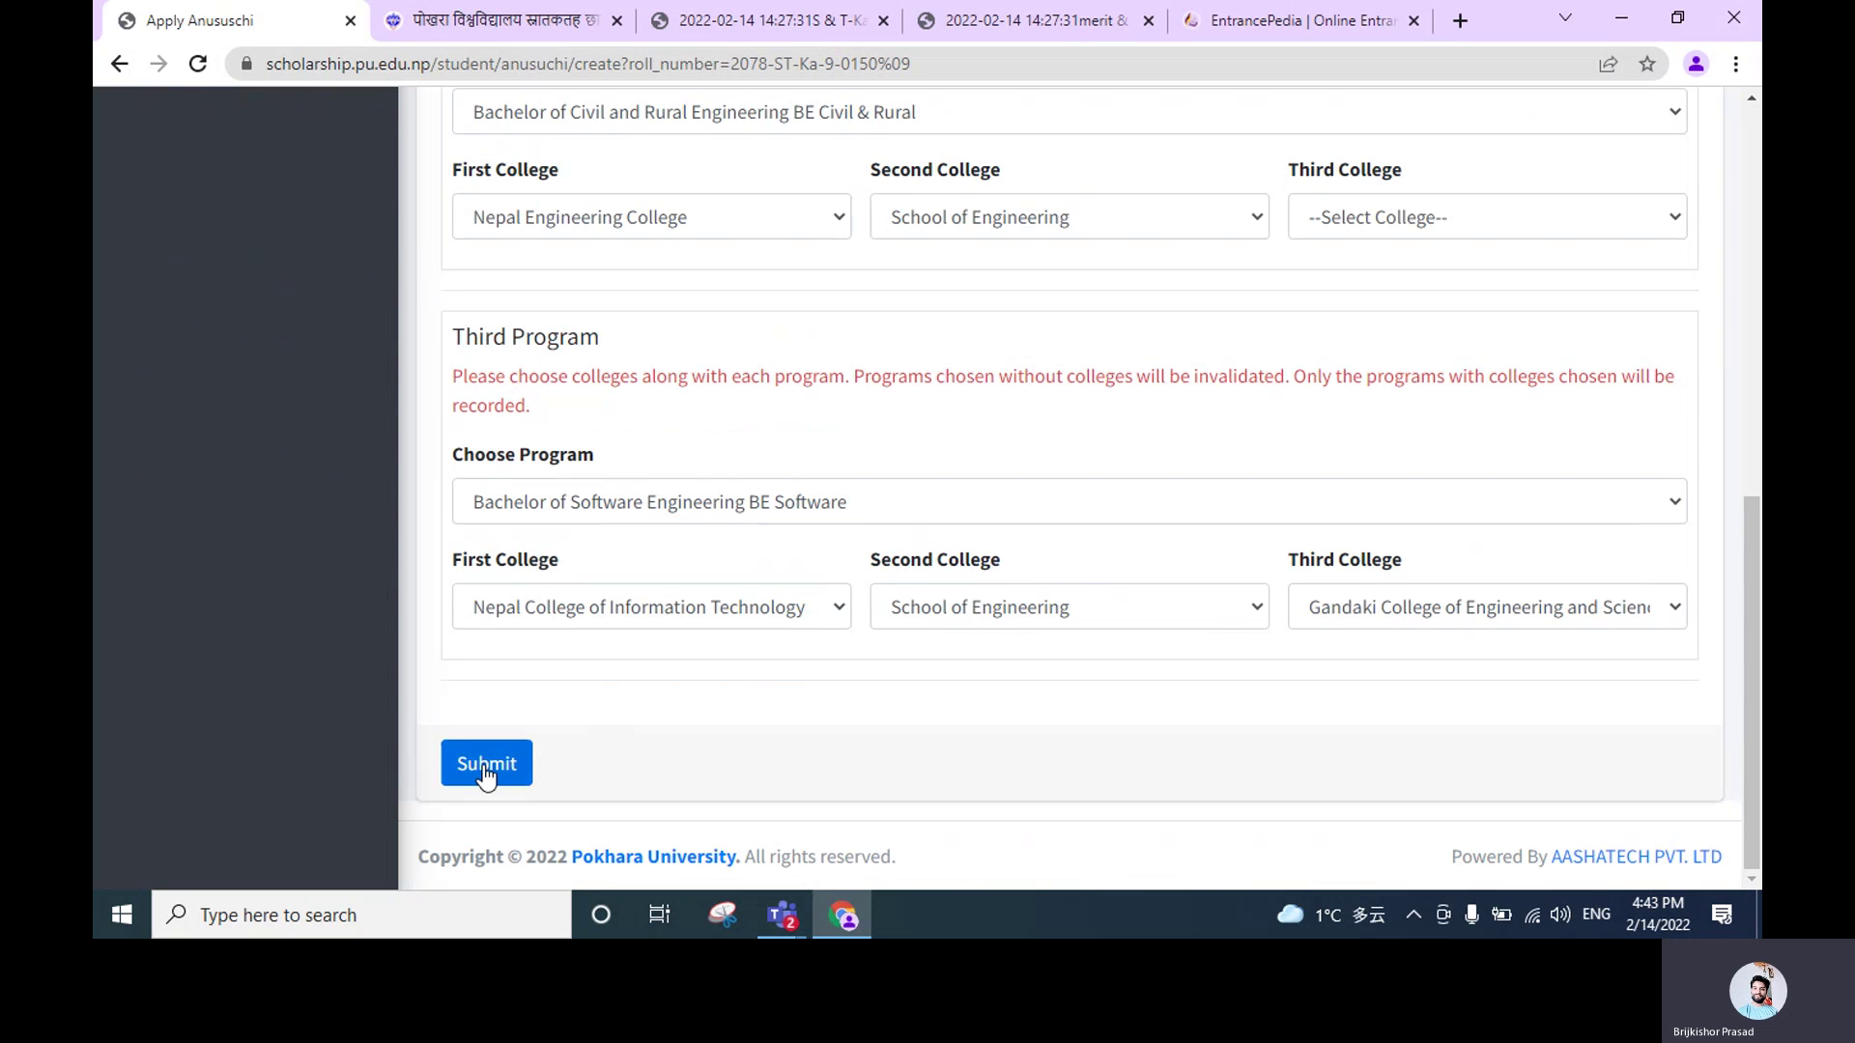
scroll(1065, 487, up, 5)
scroll(1065, 487, down, 5)
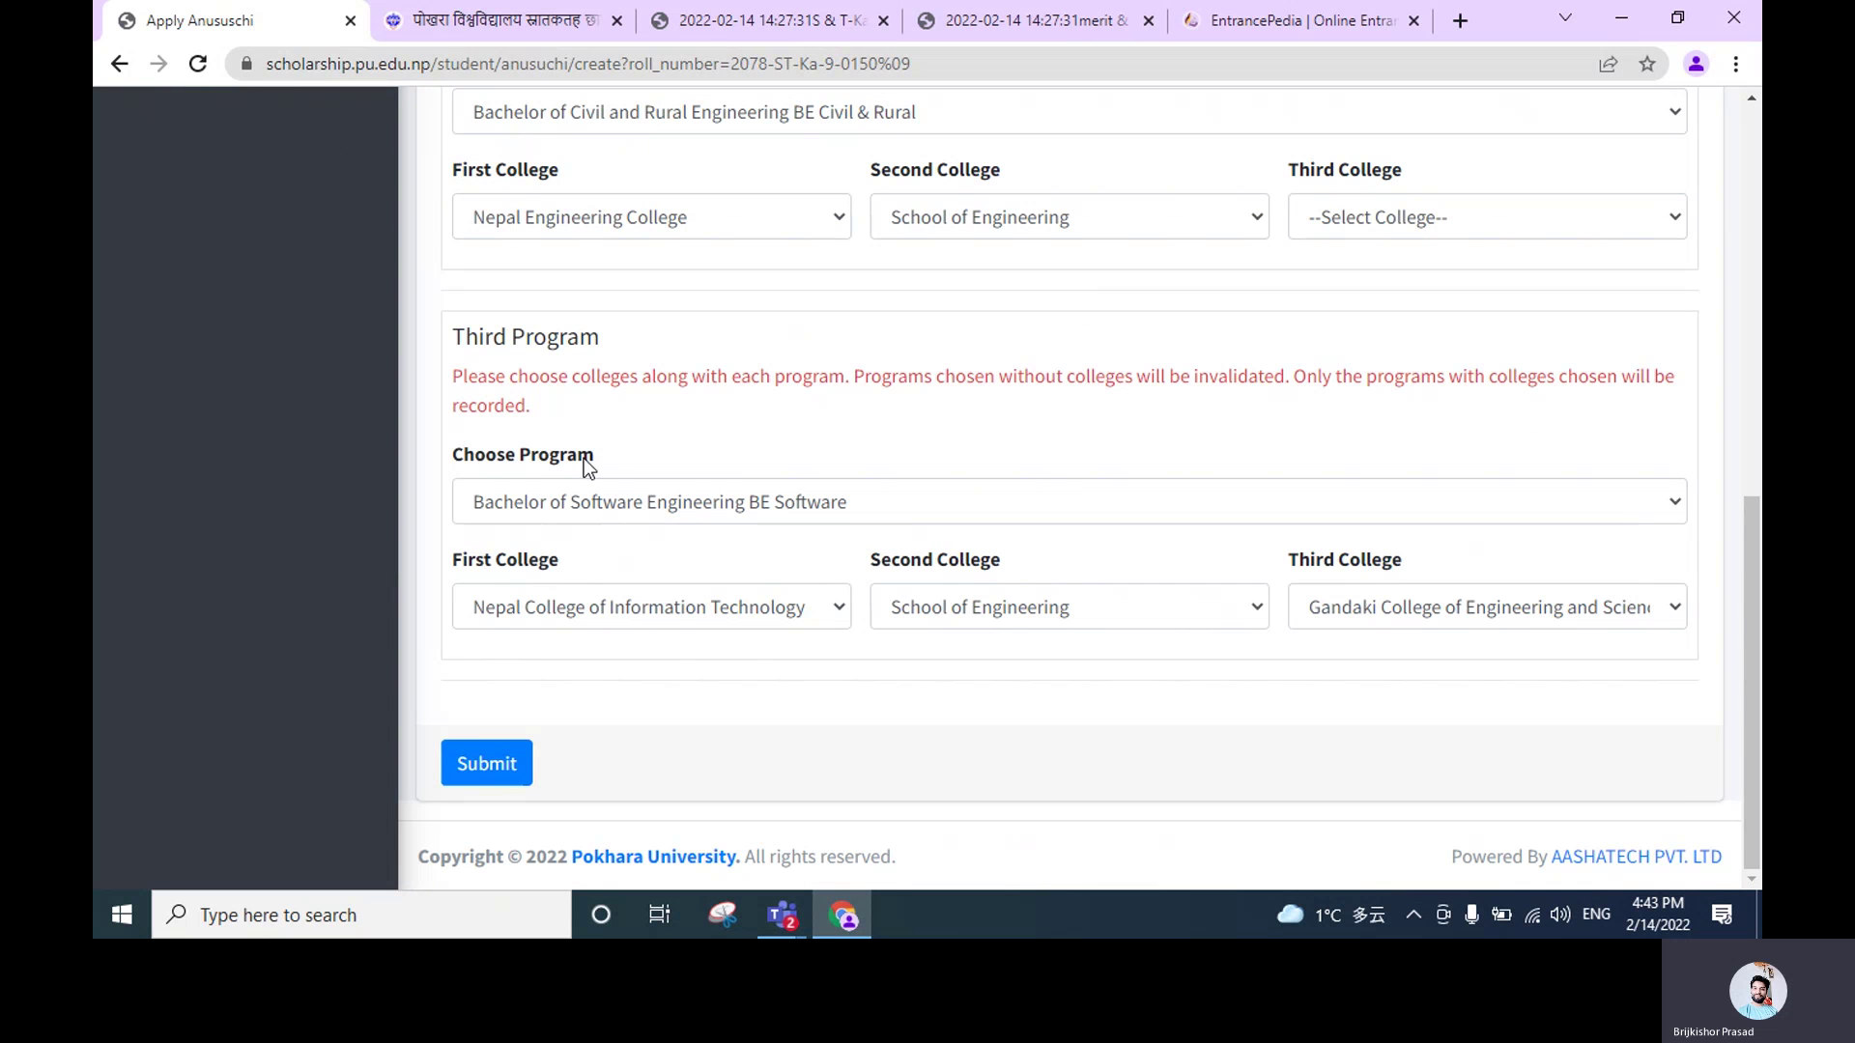
Change the Third Program to Bachelor of Civil Engineering for Diploma Holder, with Nepal Engineering College as its First College
click(576, 496)
click(599, 767)
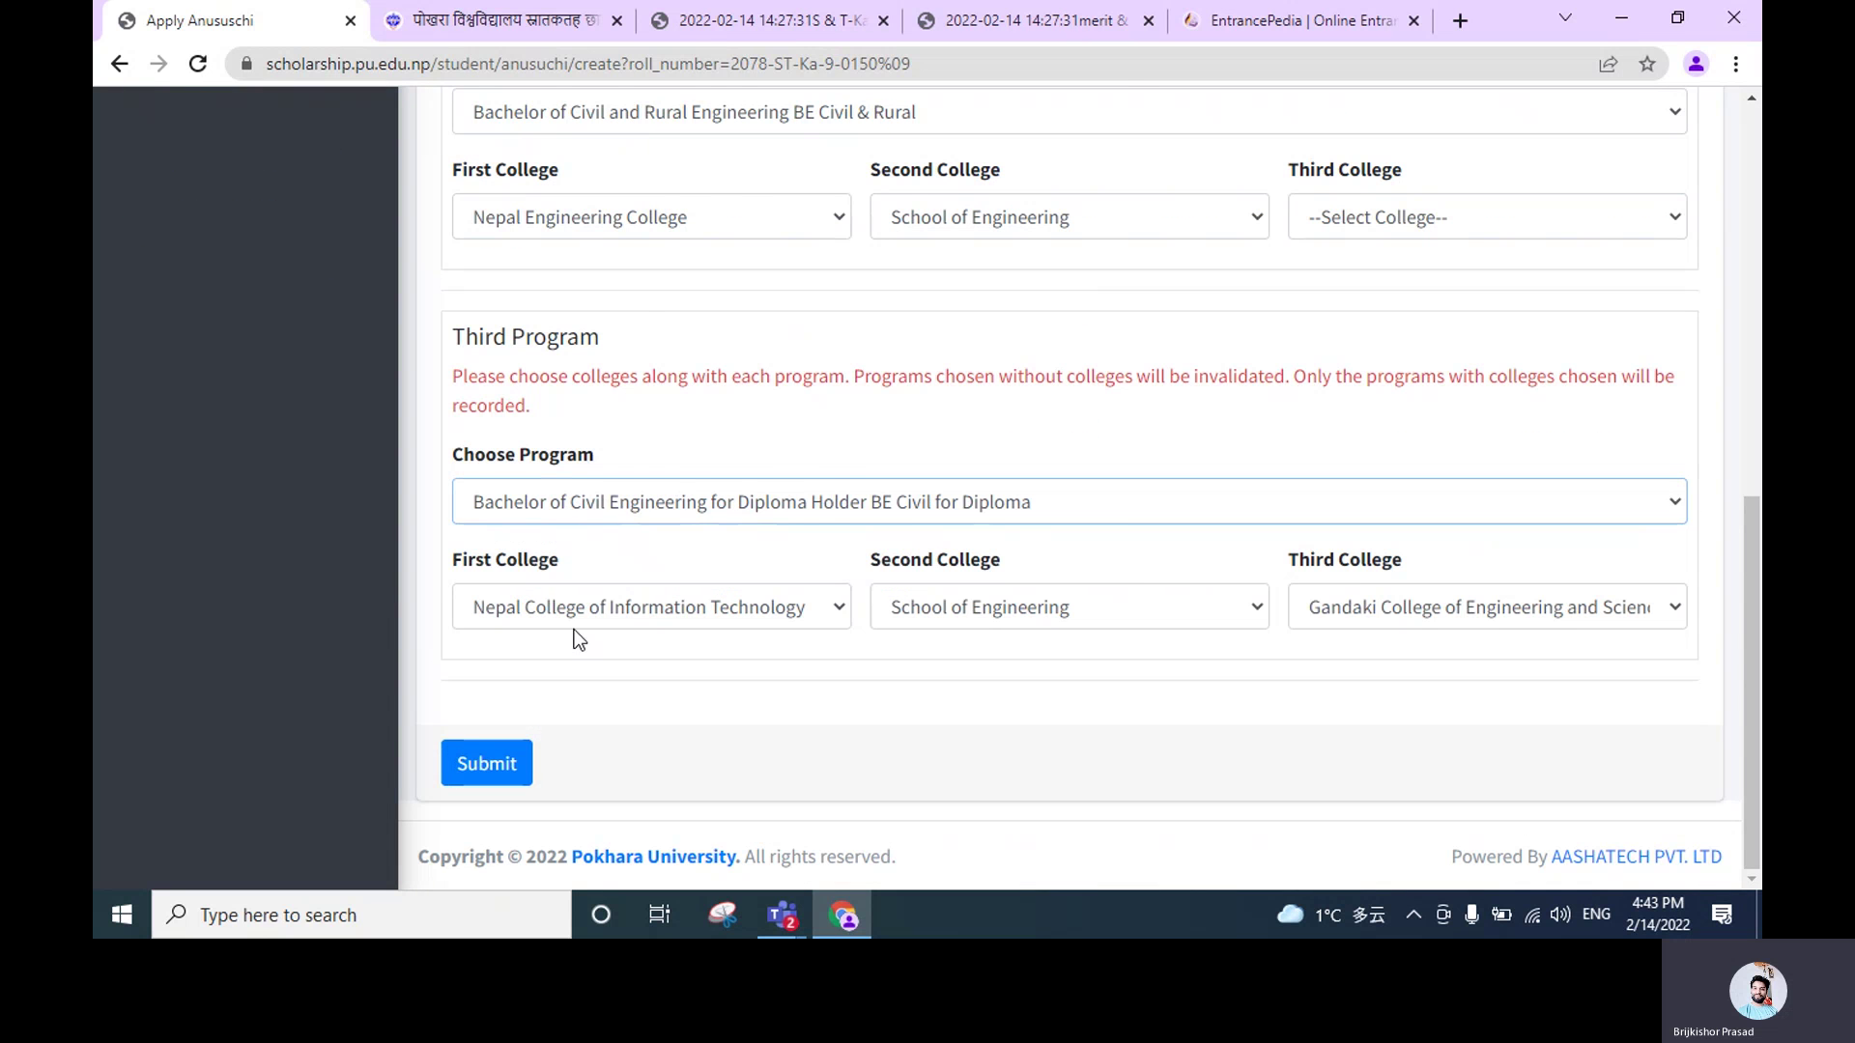
click(579, 600)
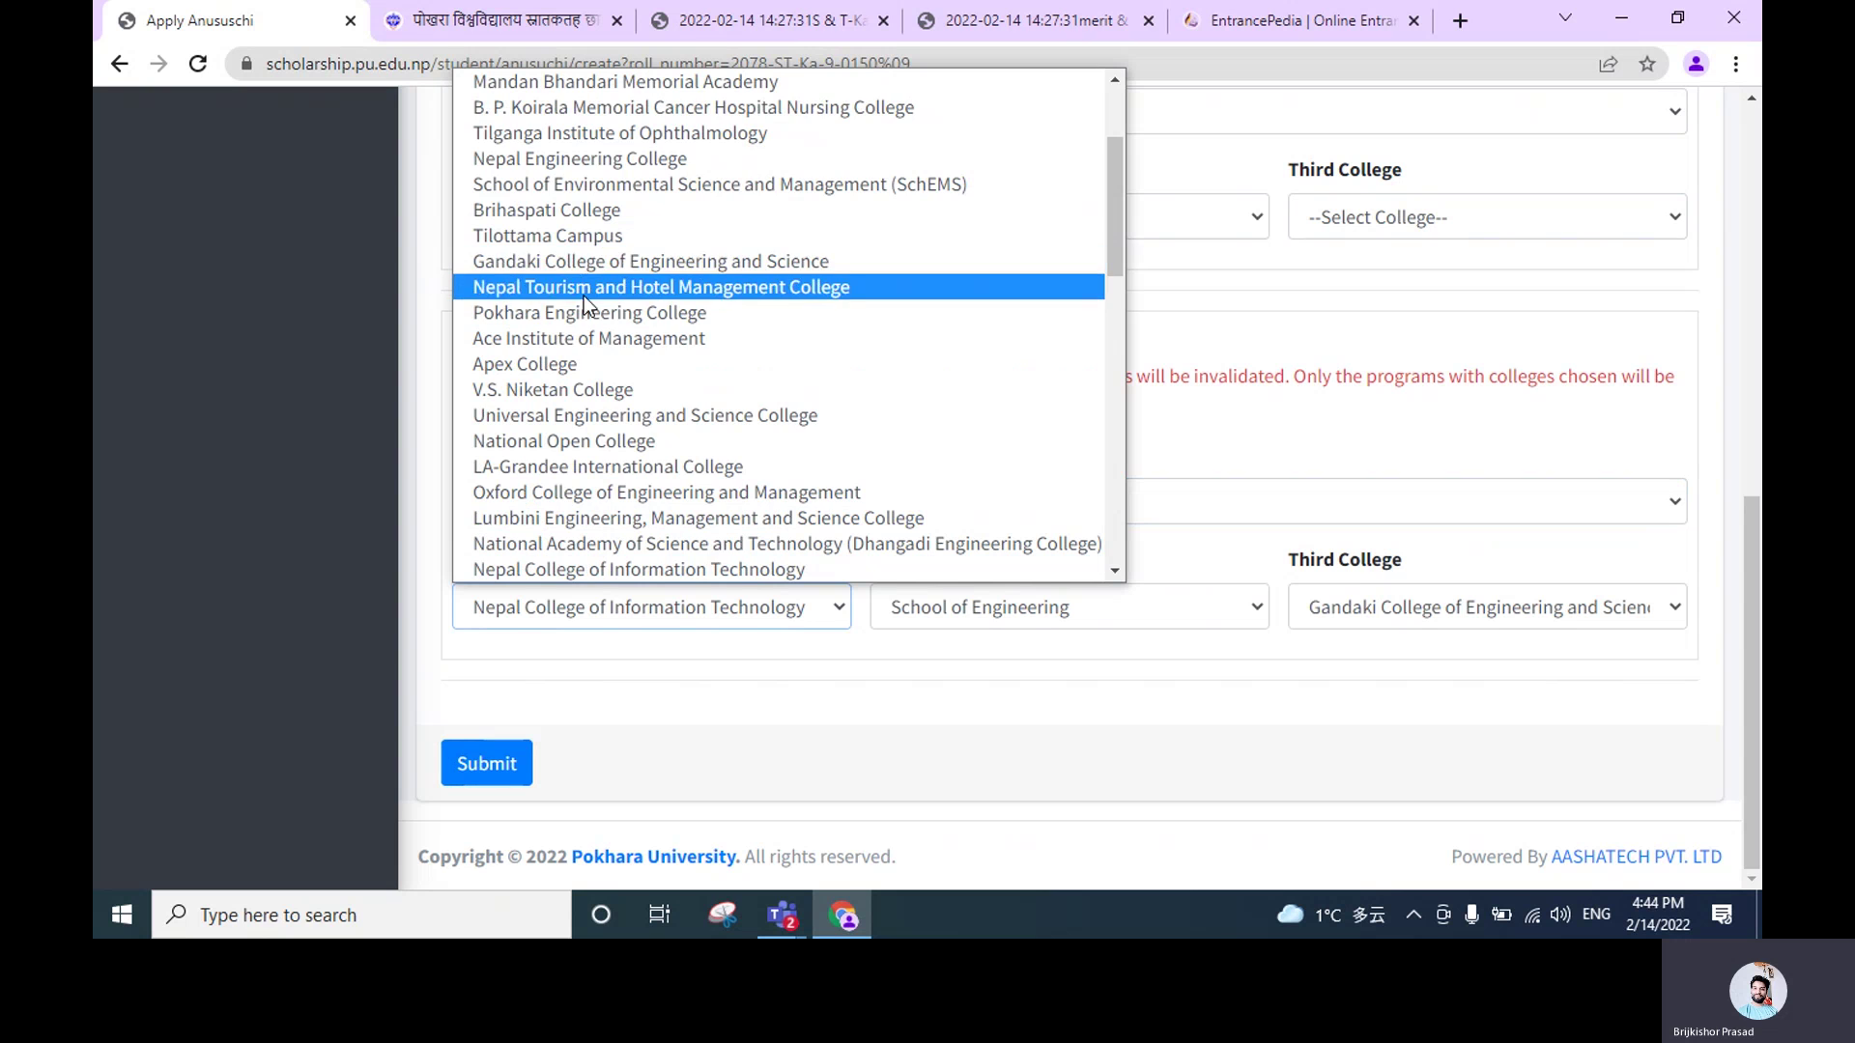
scroll(581, 280, up, 3)
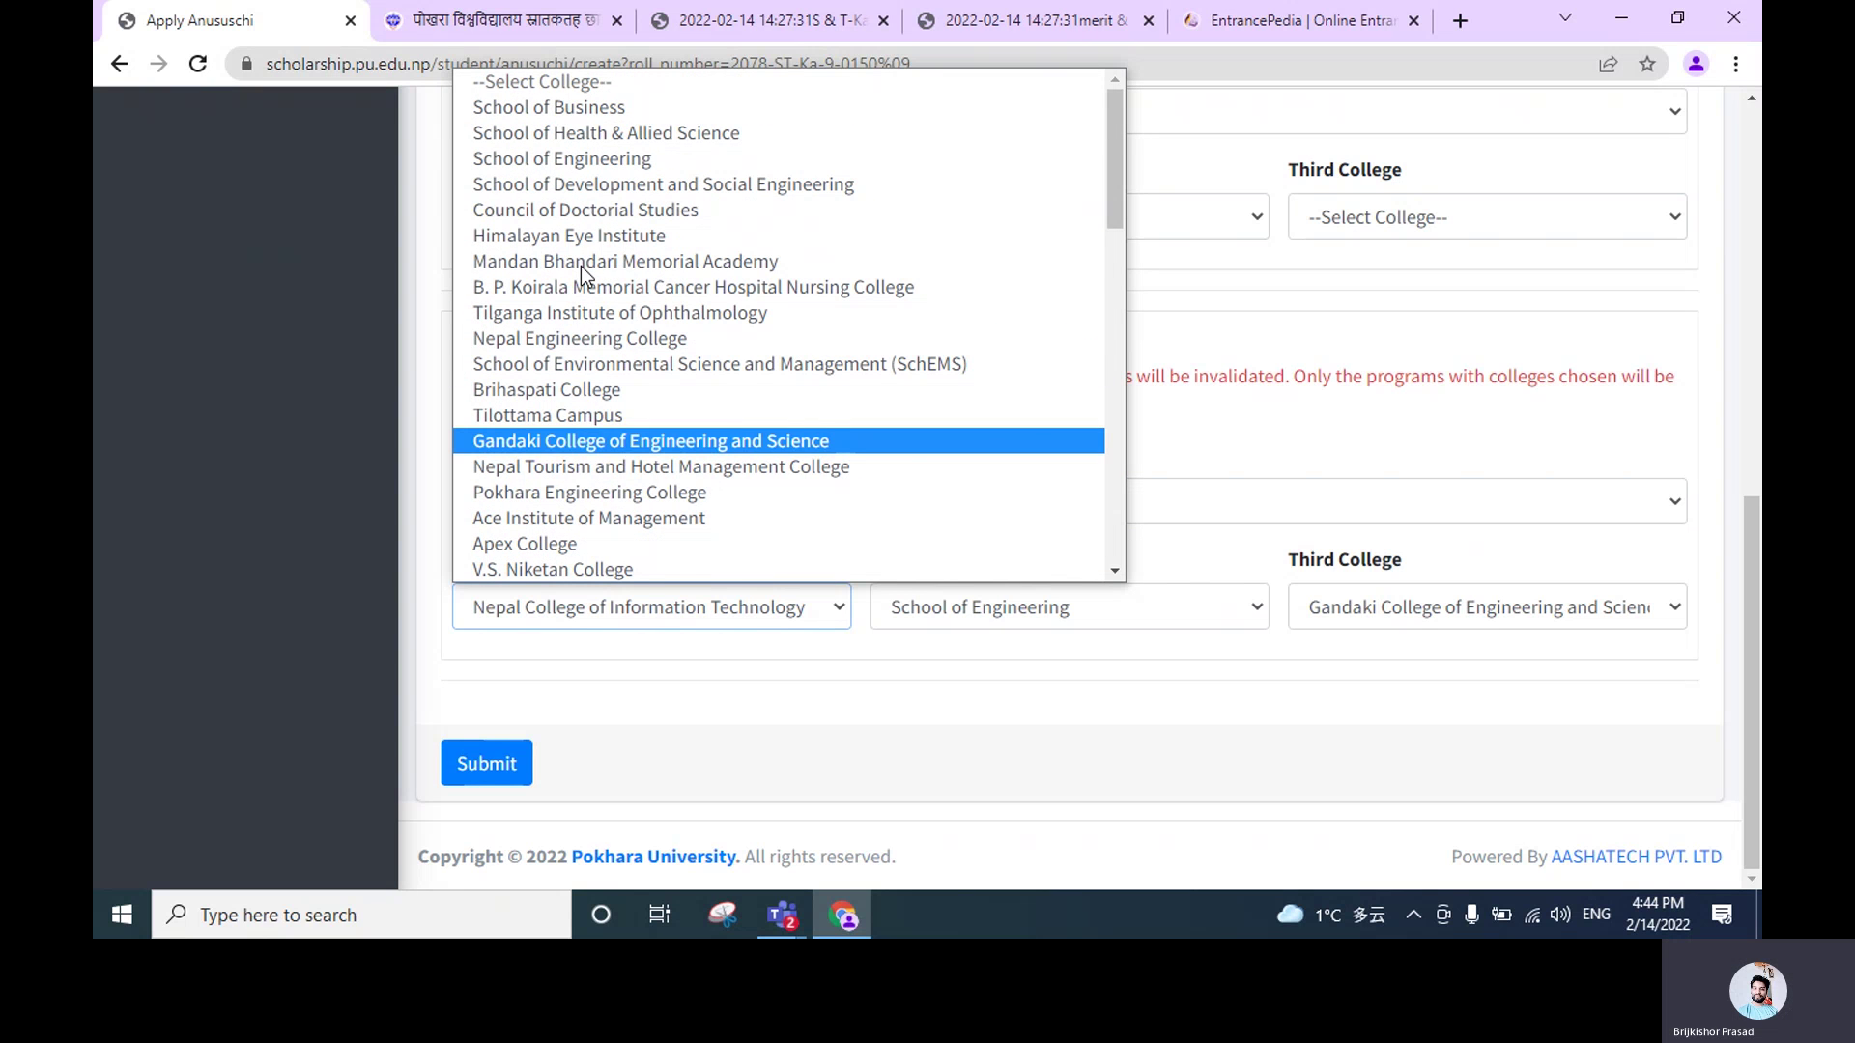
click(535, 338)
Set the Second College under Third Program to the "Will be chosen later" option
click(995, 603)
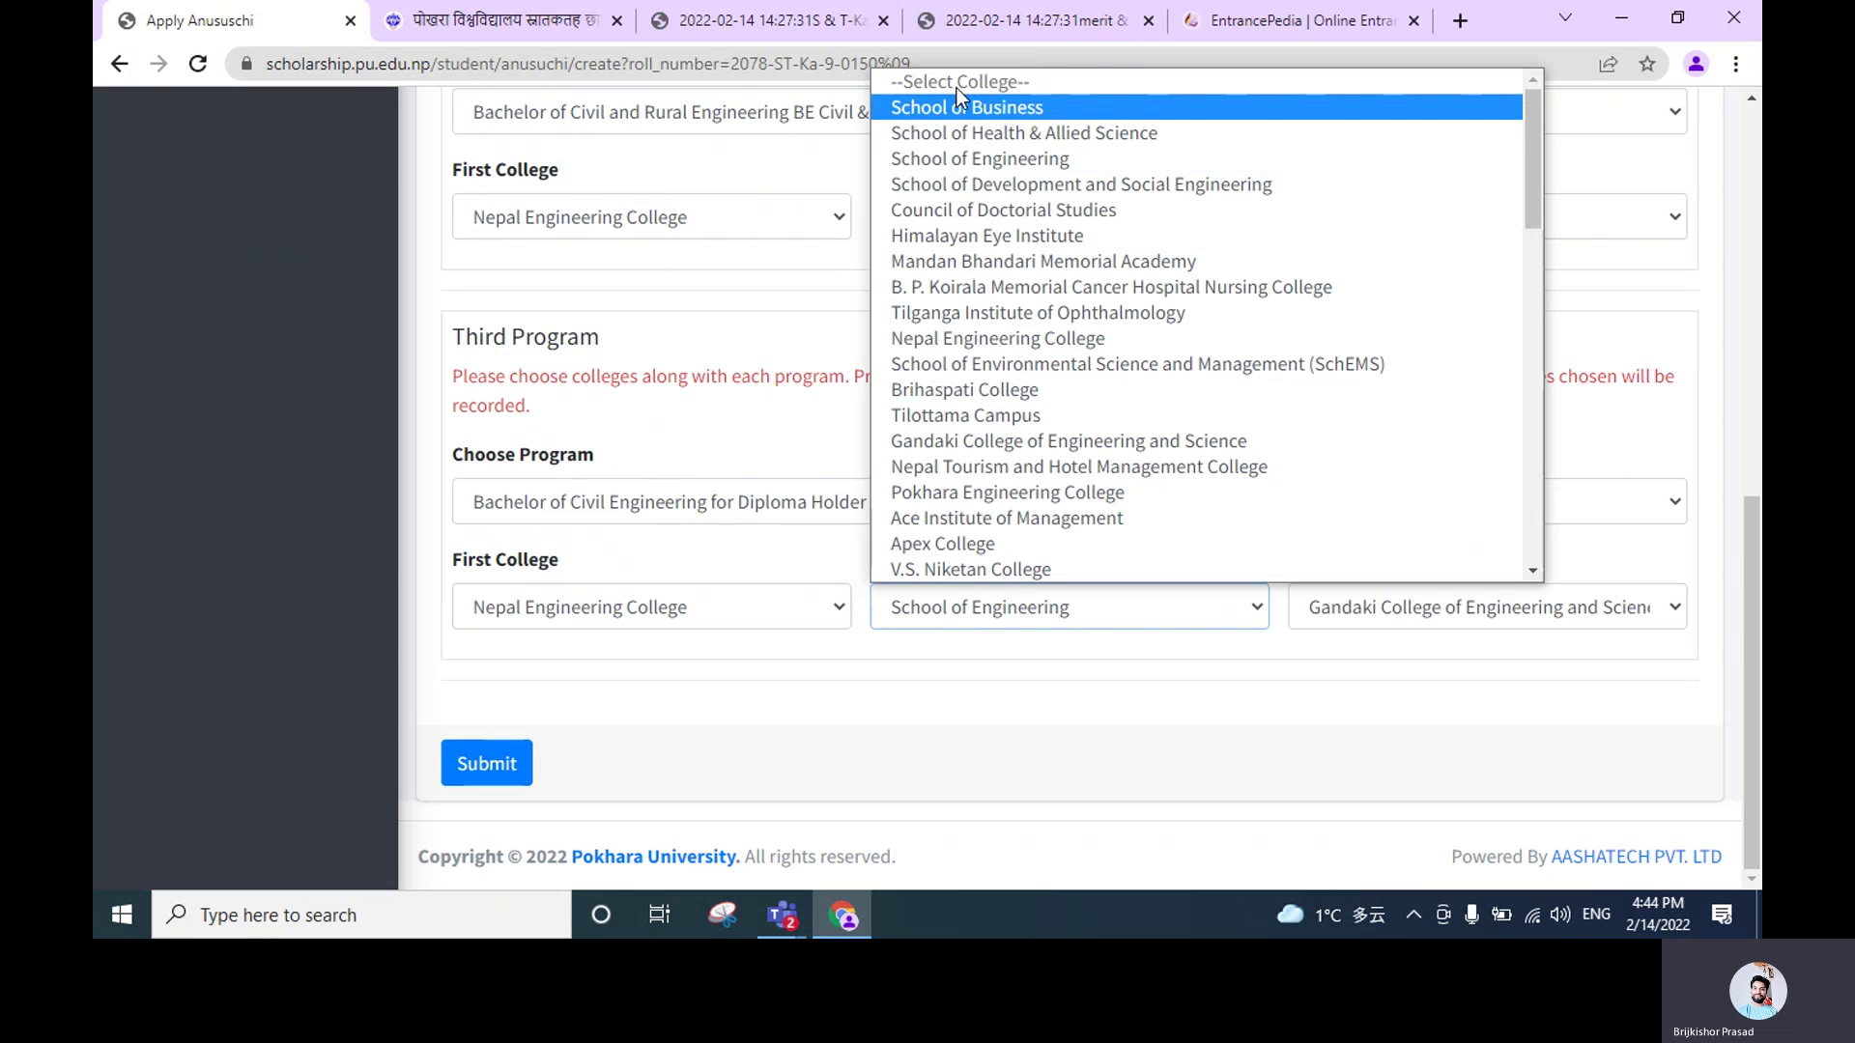
click(1078, 732)
click(1034, 623)
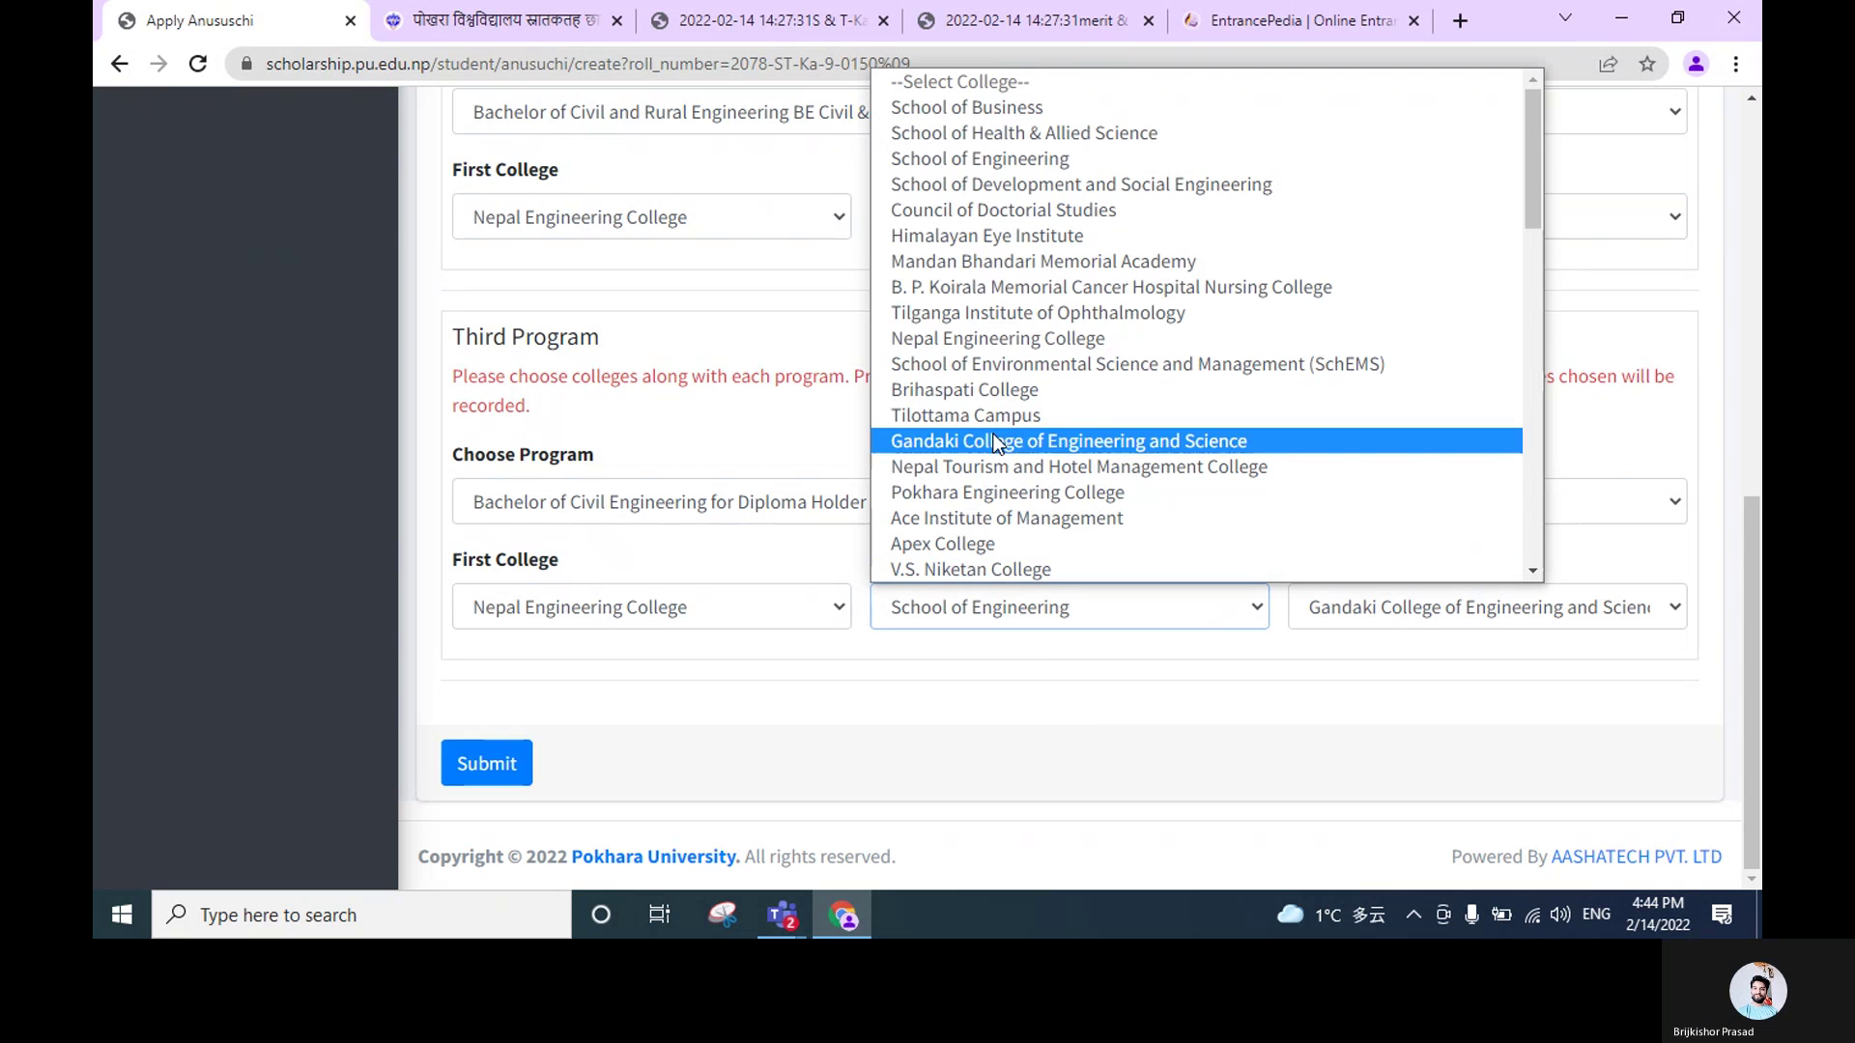
scroll(1118, 443, down, 5)
click(976, 569)
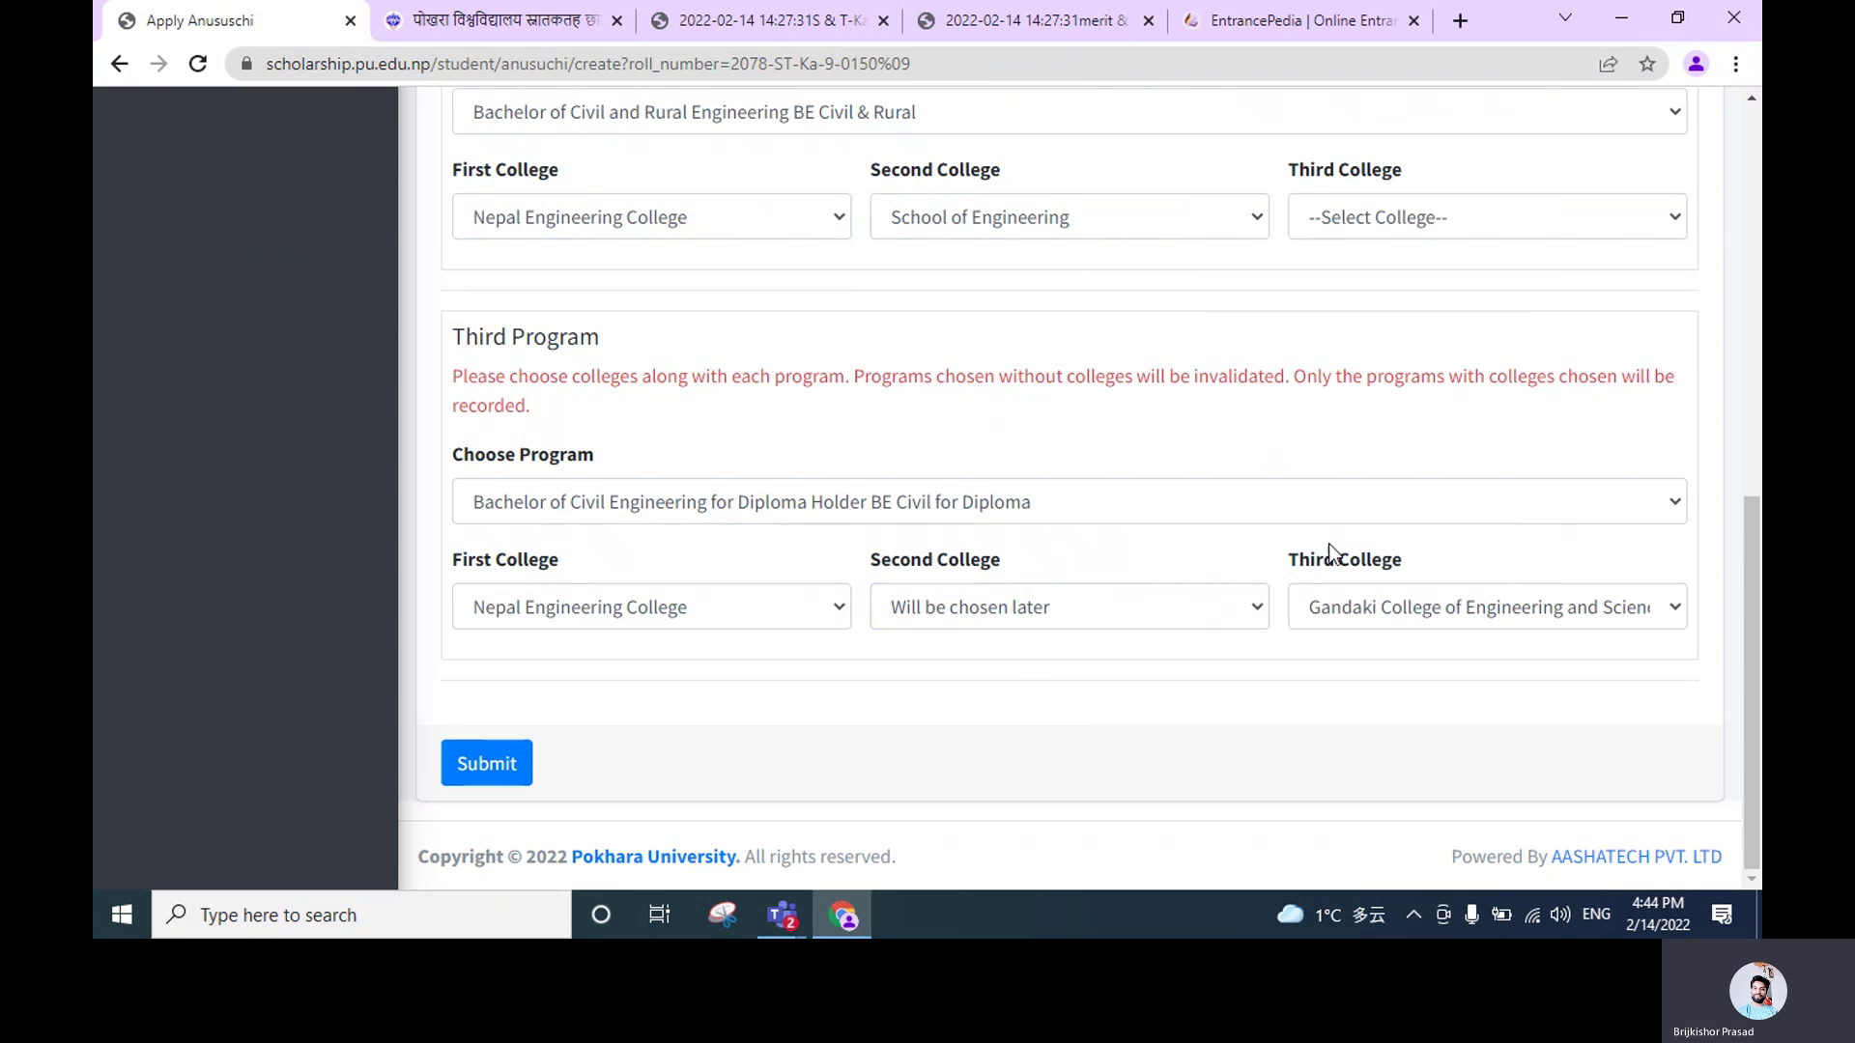
click(1072, 606)
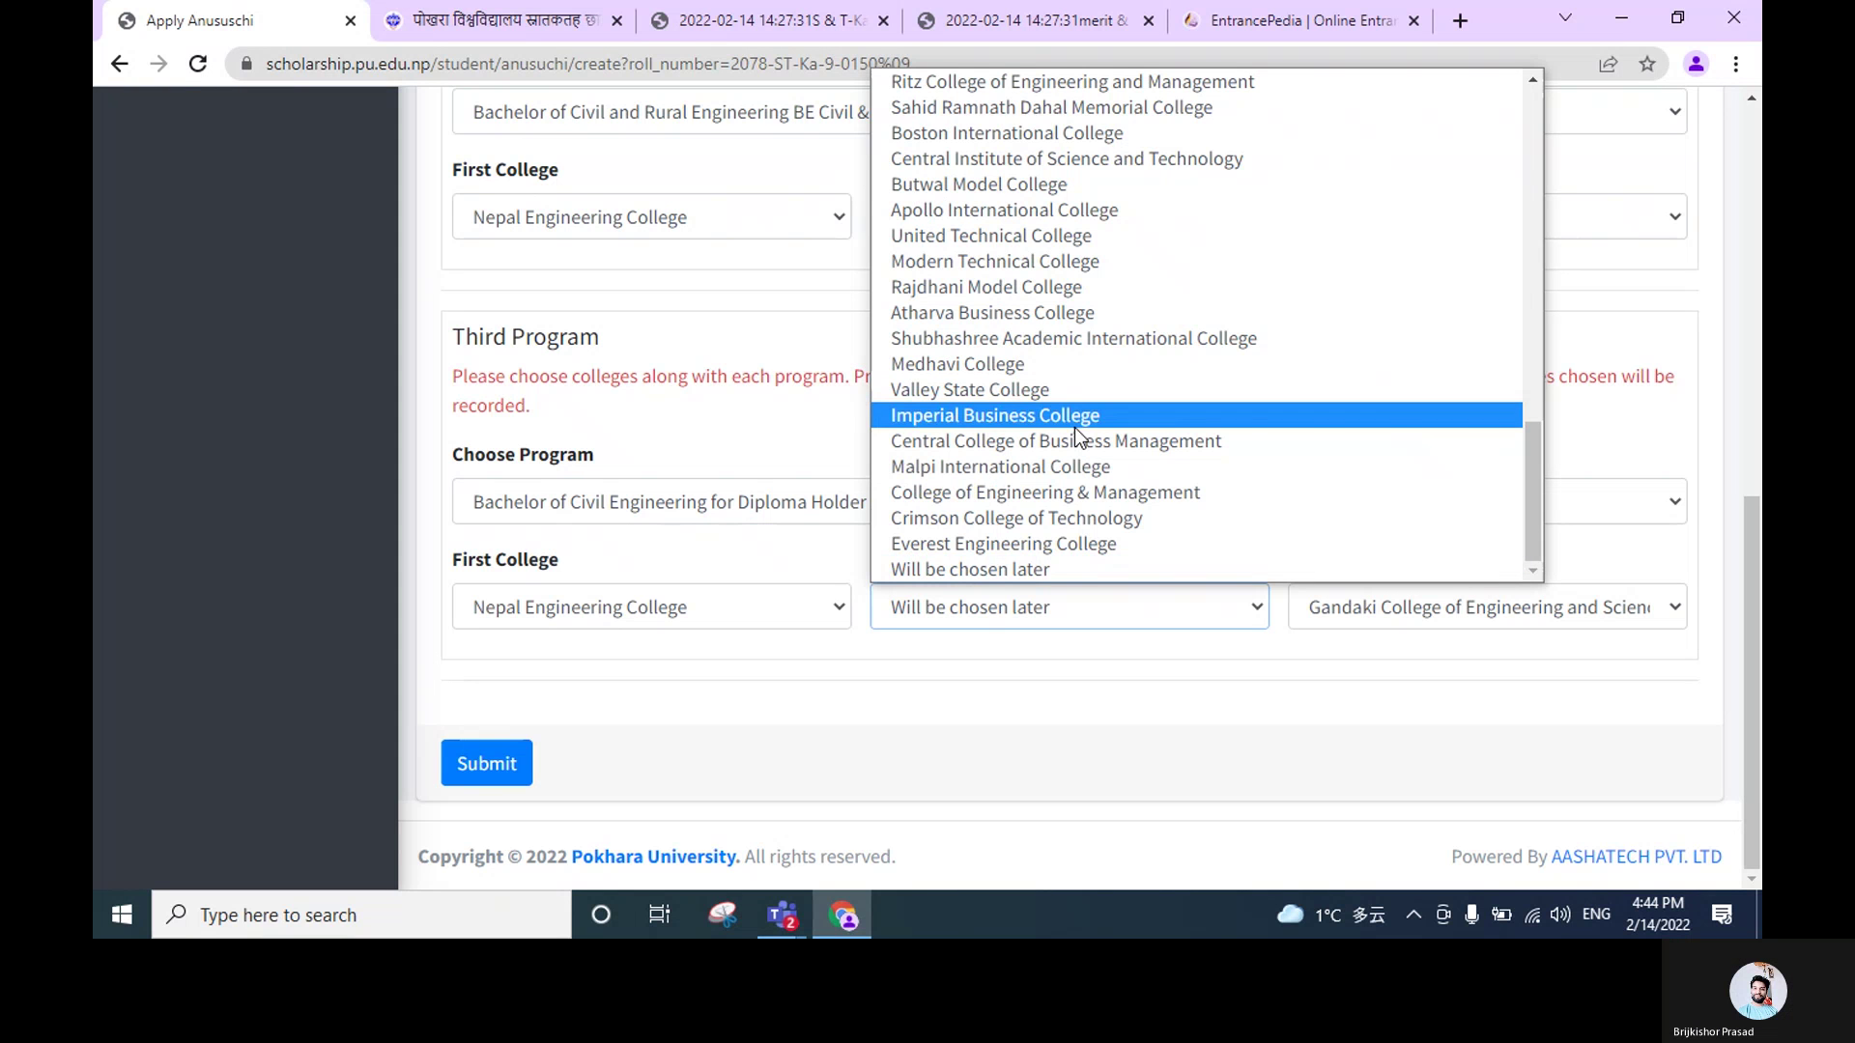
scroll(1074, 427, up, 3)
scroll(1074, 427, up, 10)
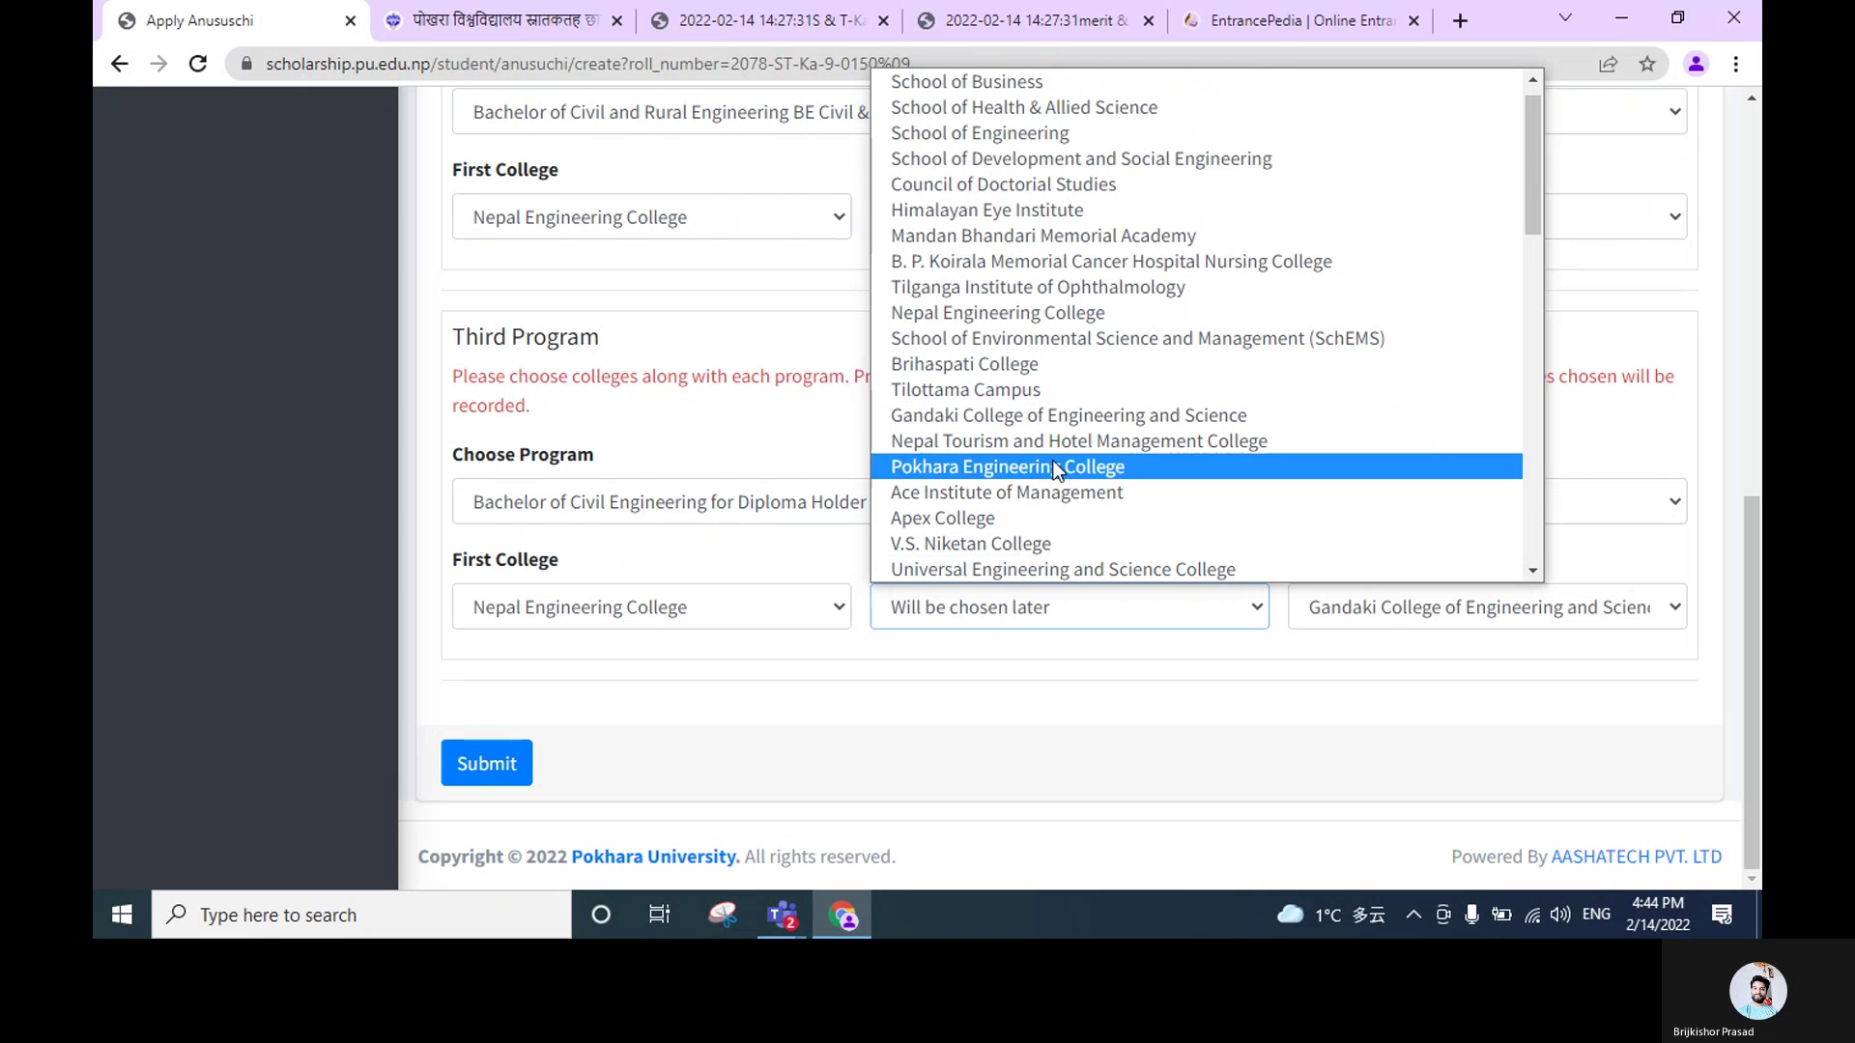
scroll(1068, 425, down, 10)
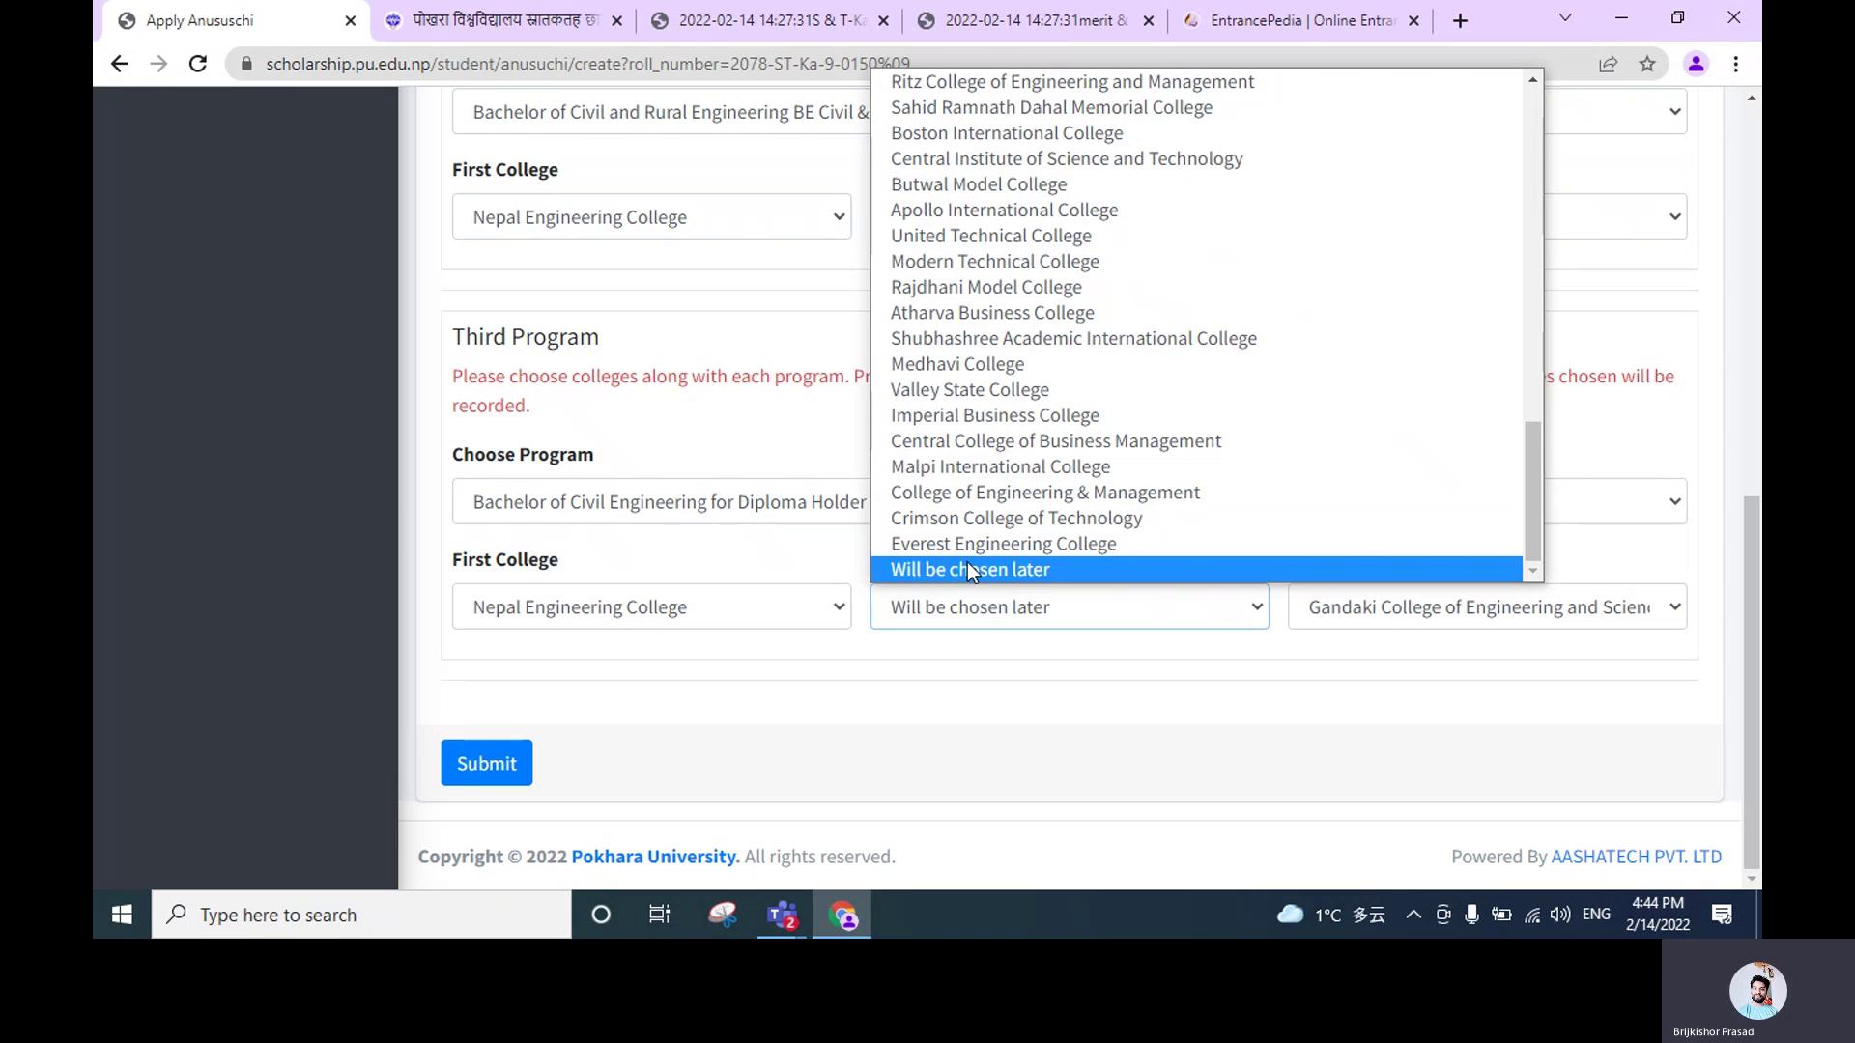
scroll(966, 562, up, 10)
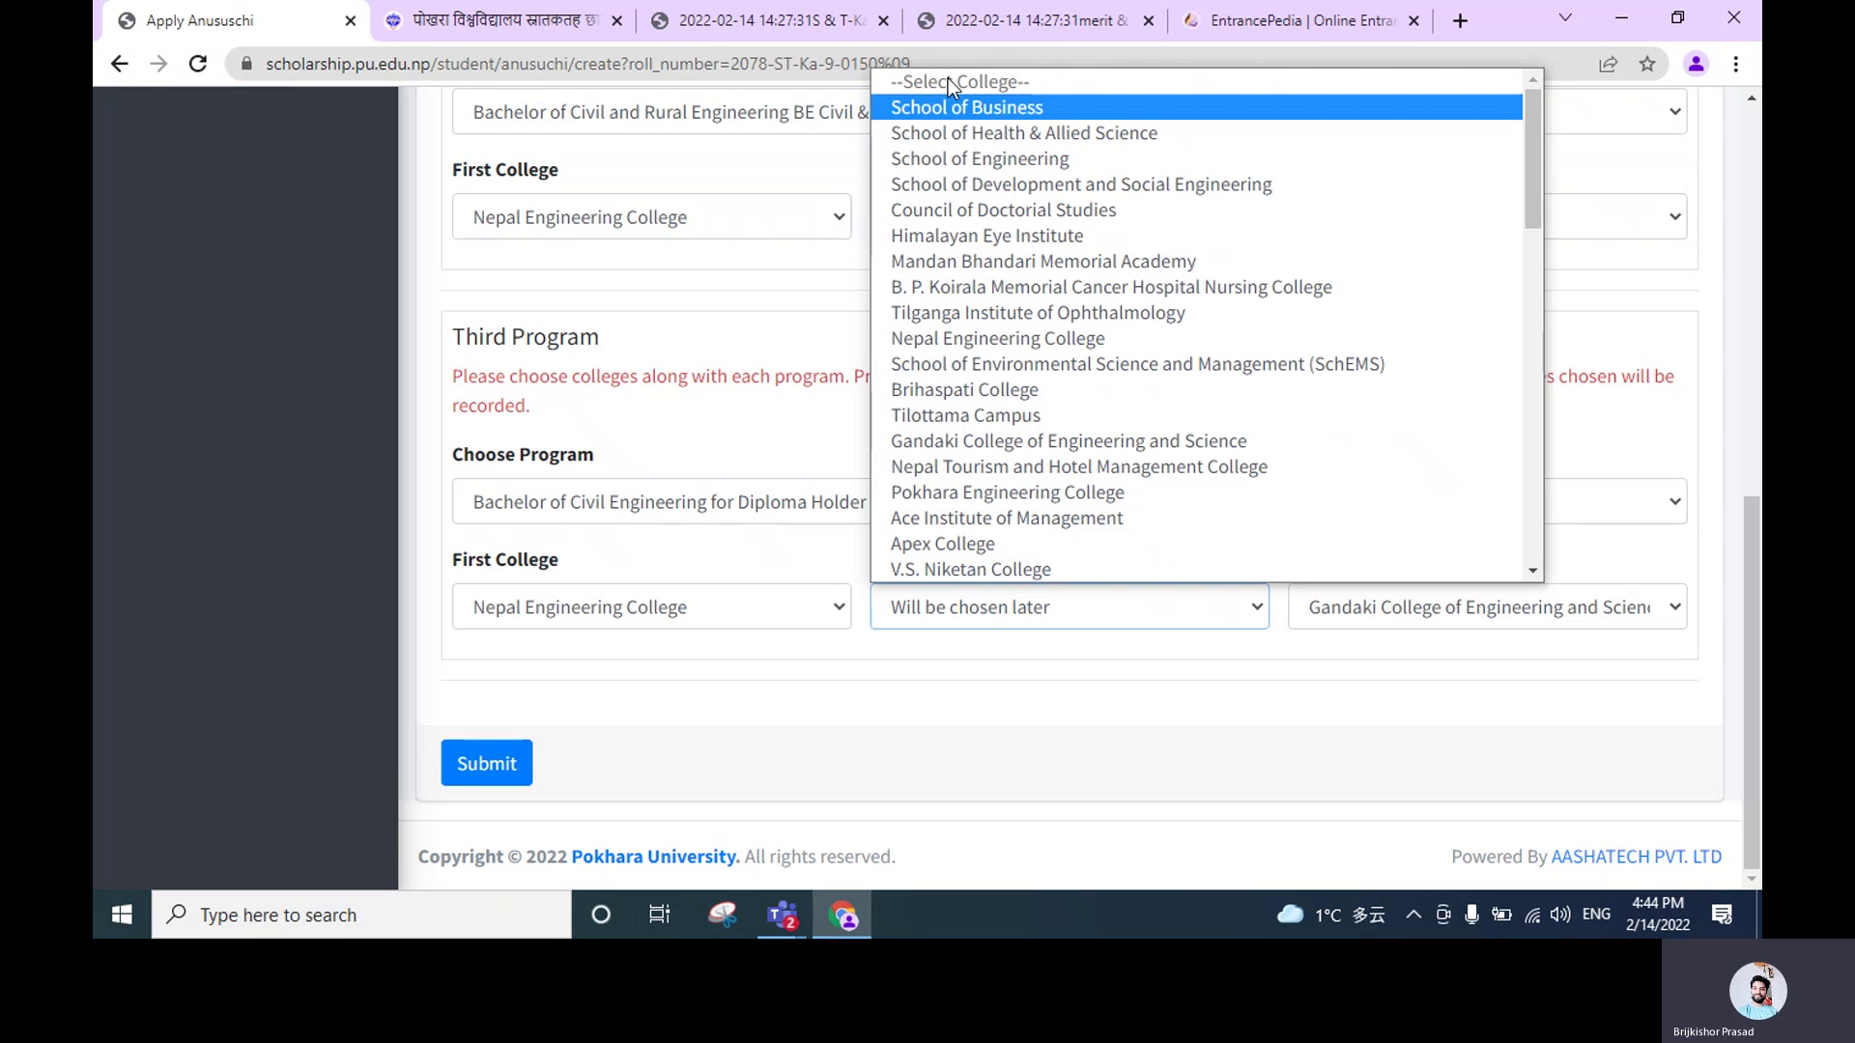
click(1026, 687)
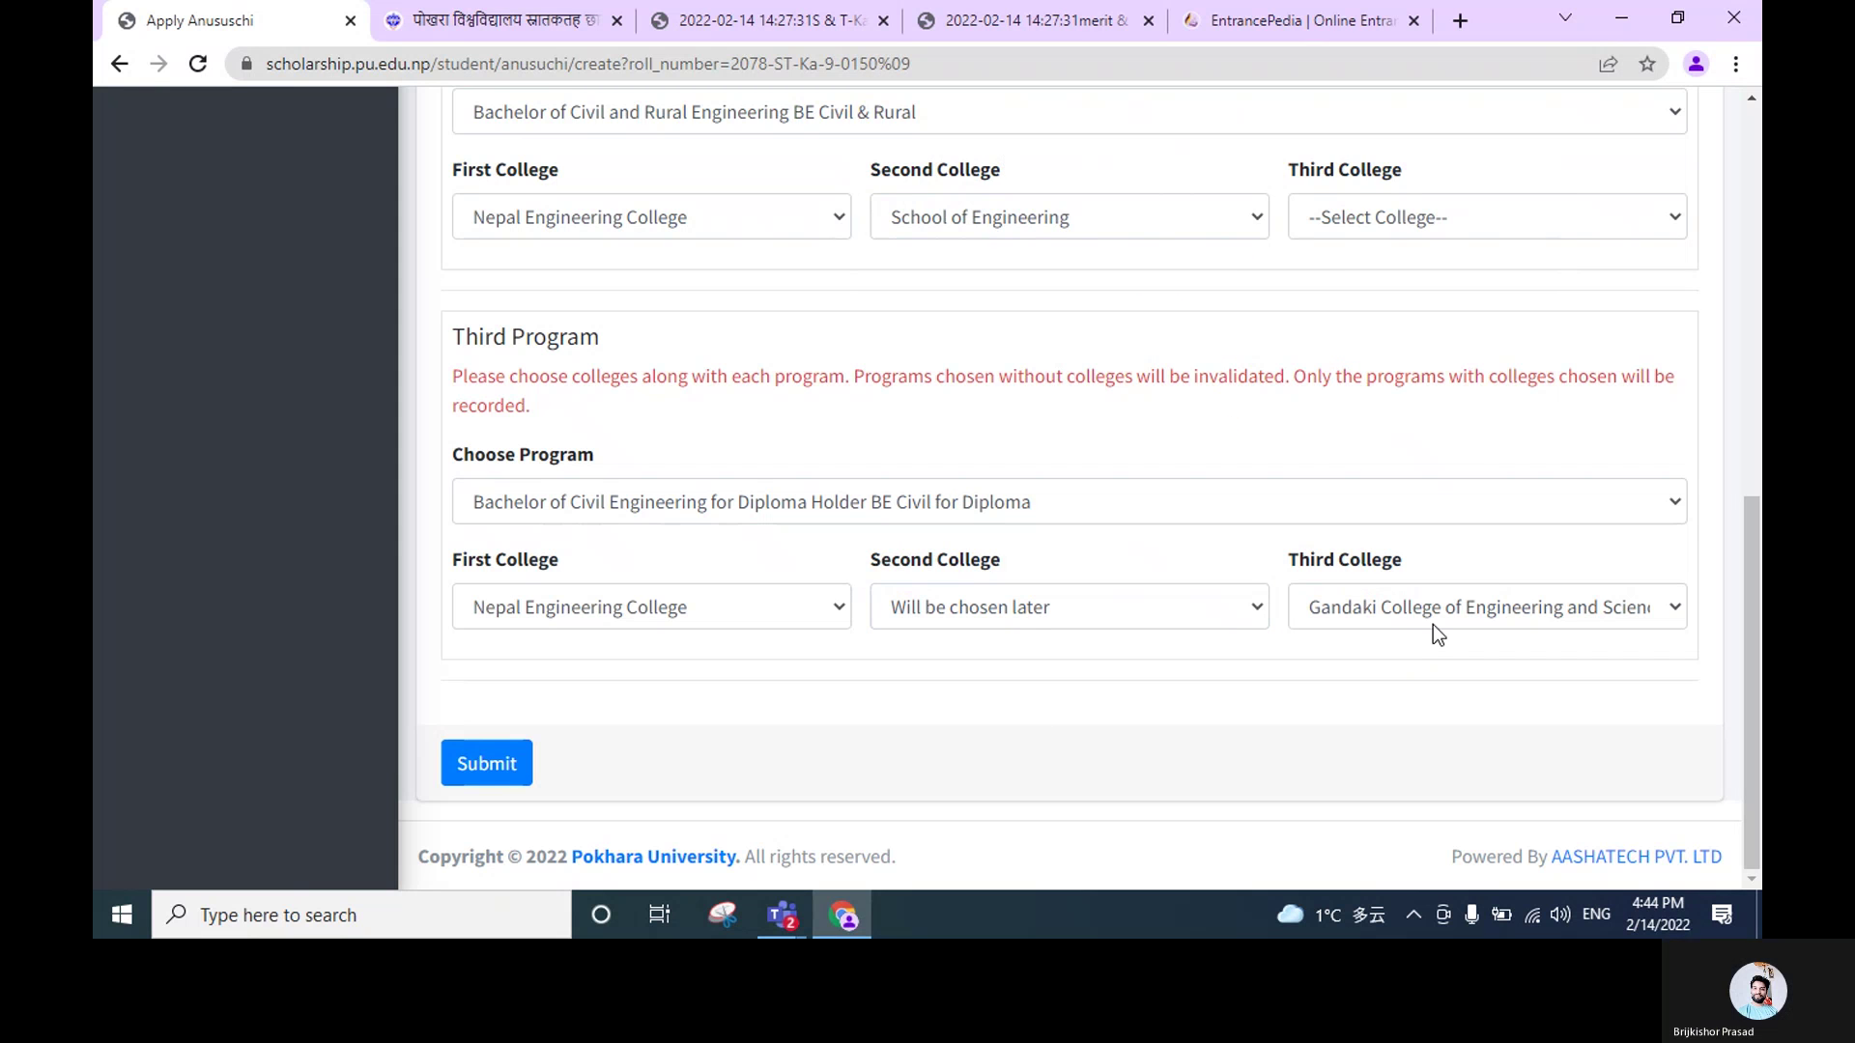
Set the Third College under Third Program to "Will be chosen later"
click(1433, 624)
scroll(1225, 480, down, 10)
scroll(1225, 479, up, 10)
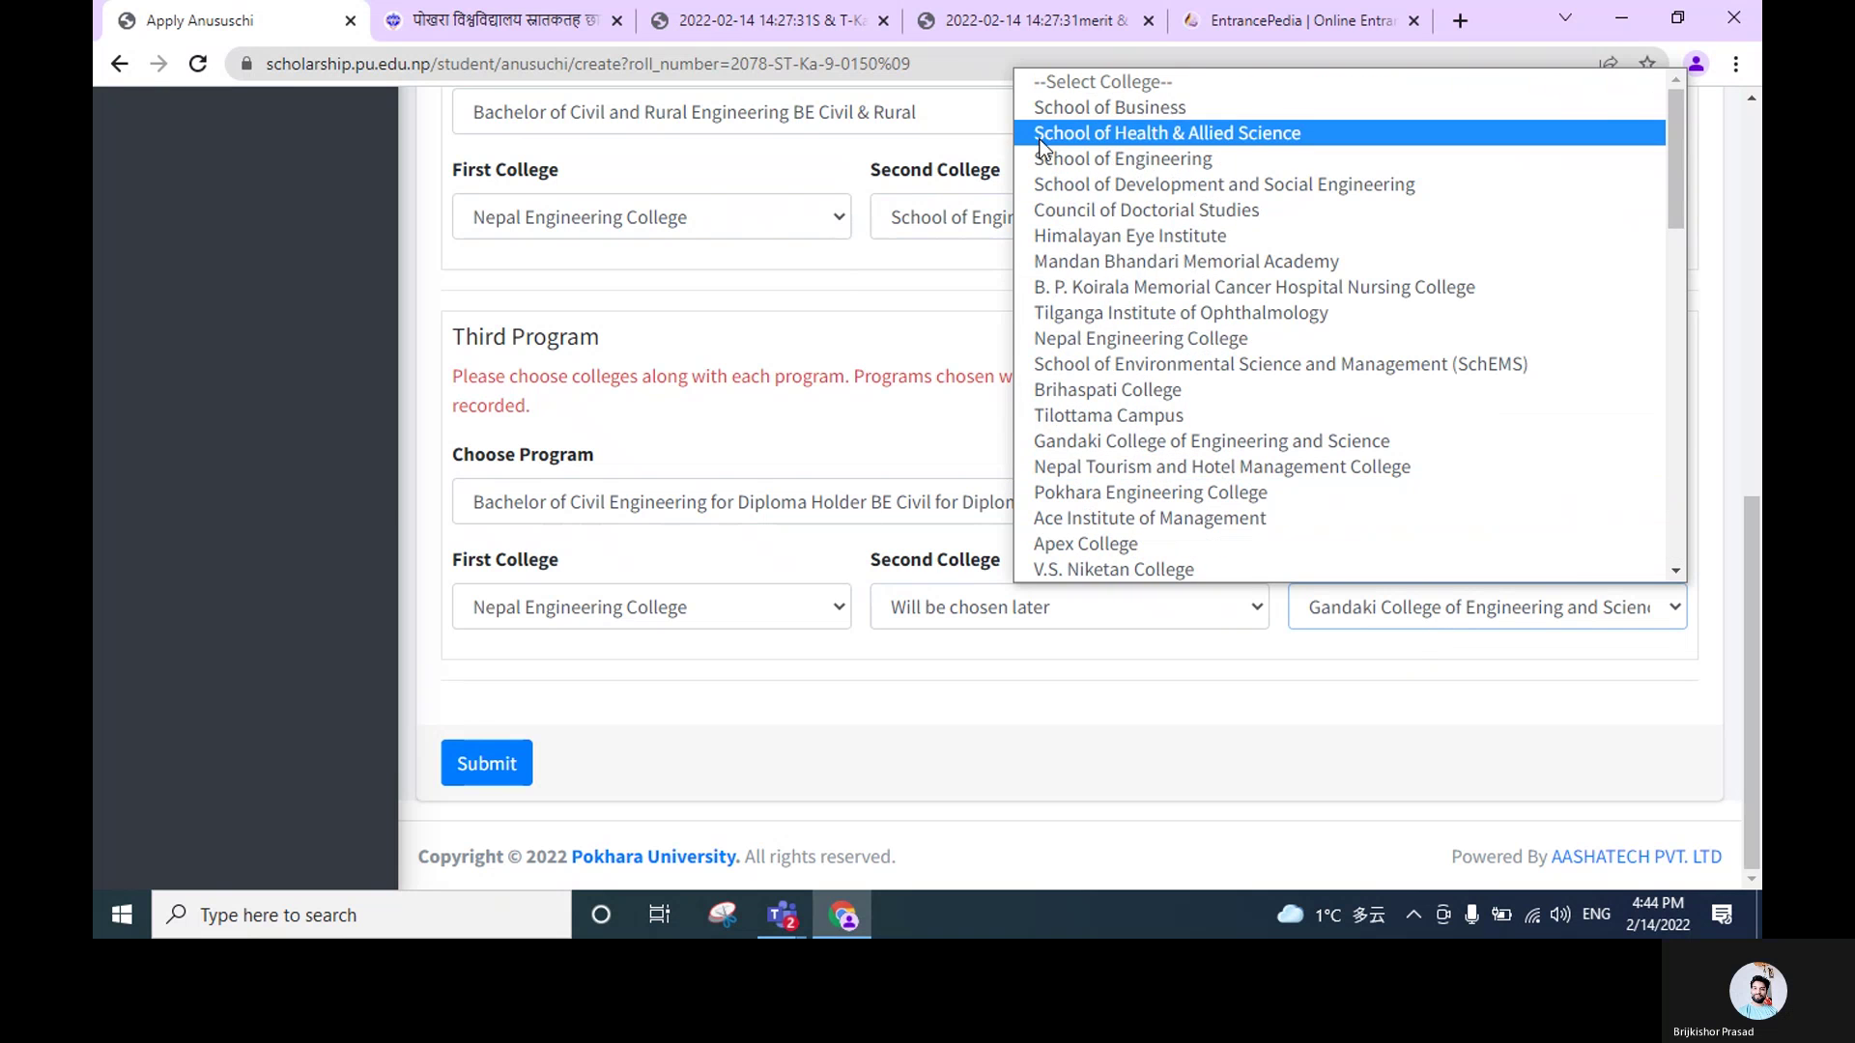
click(1080, 640)
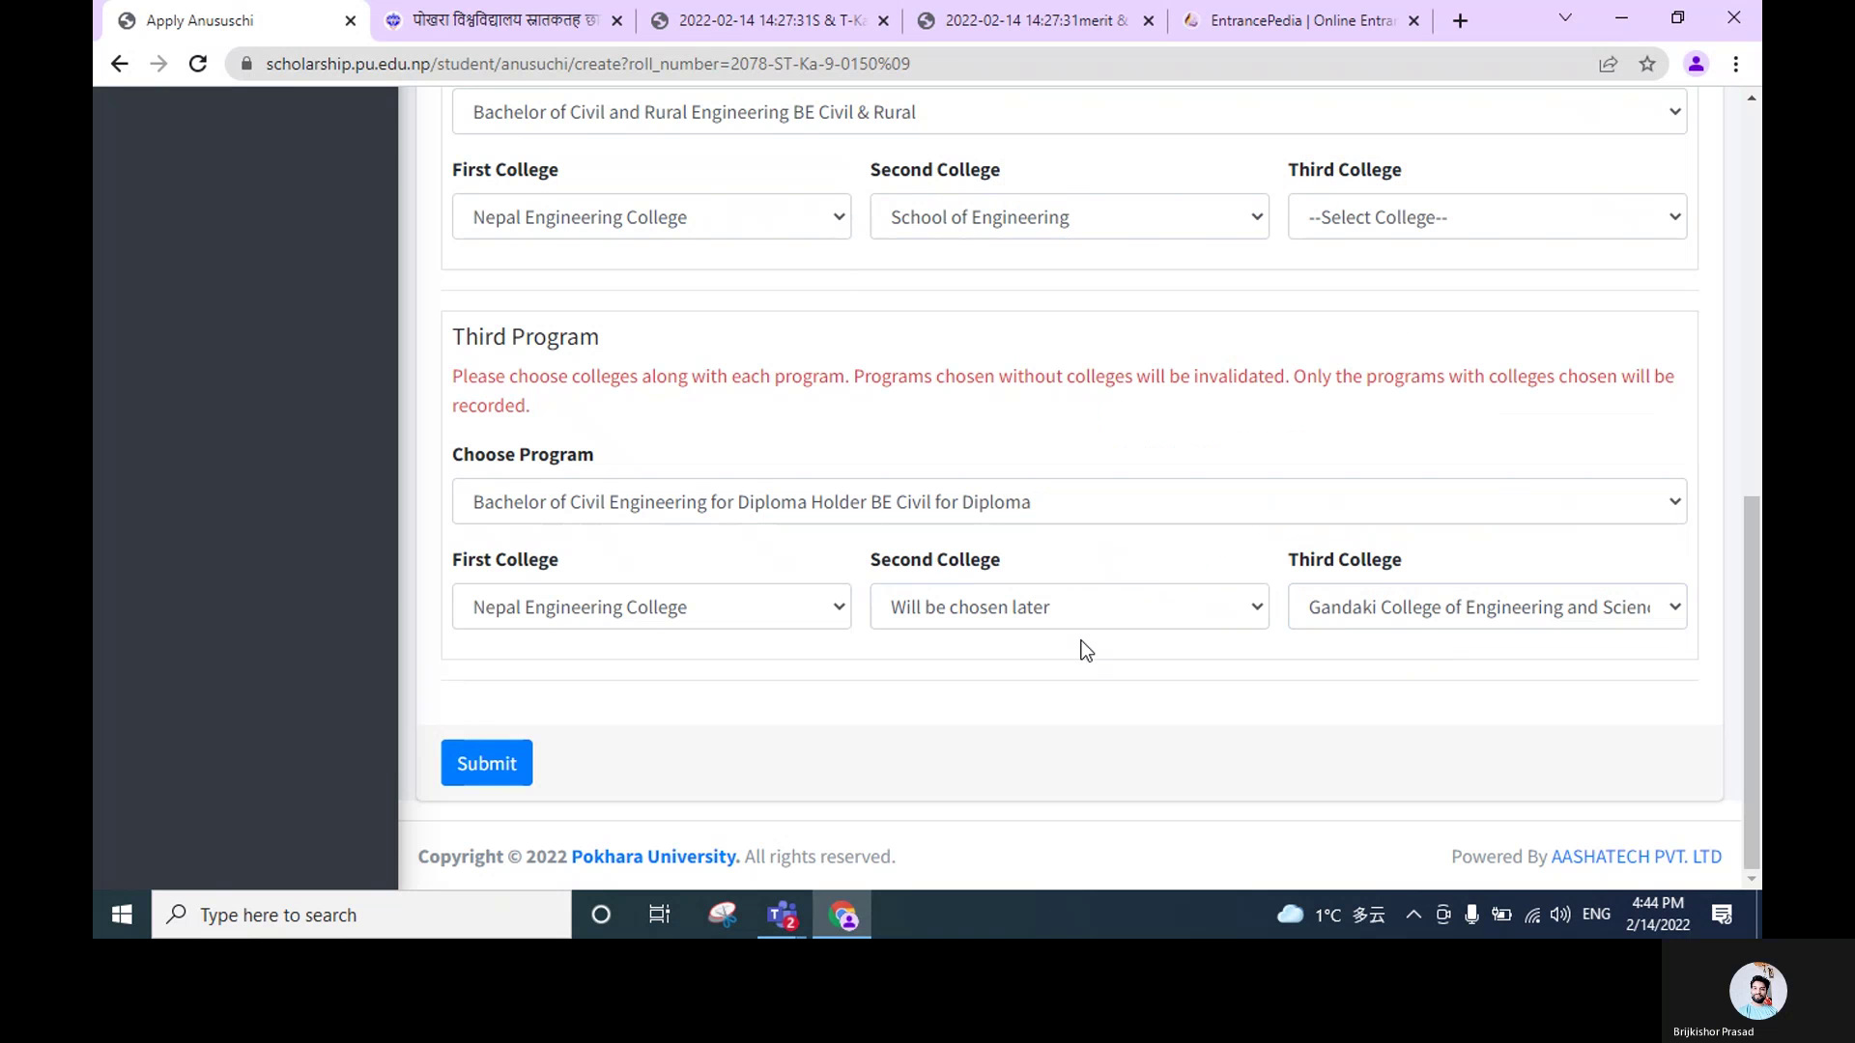
click(1358, 614)
scroll(1180, 474, down, 10)
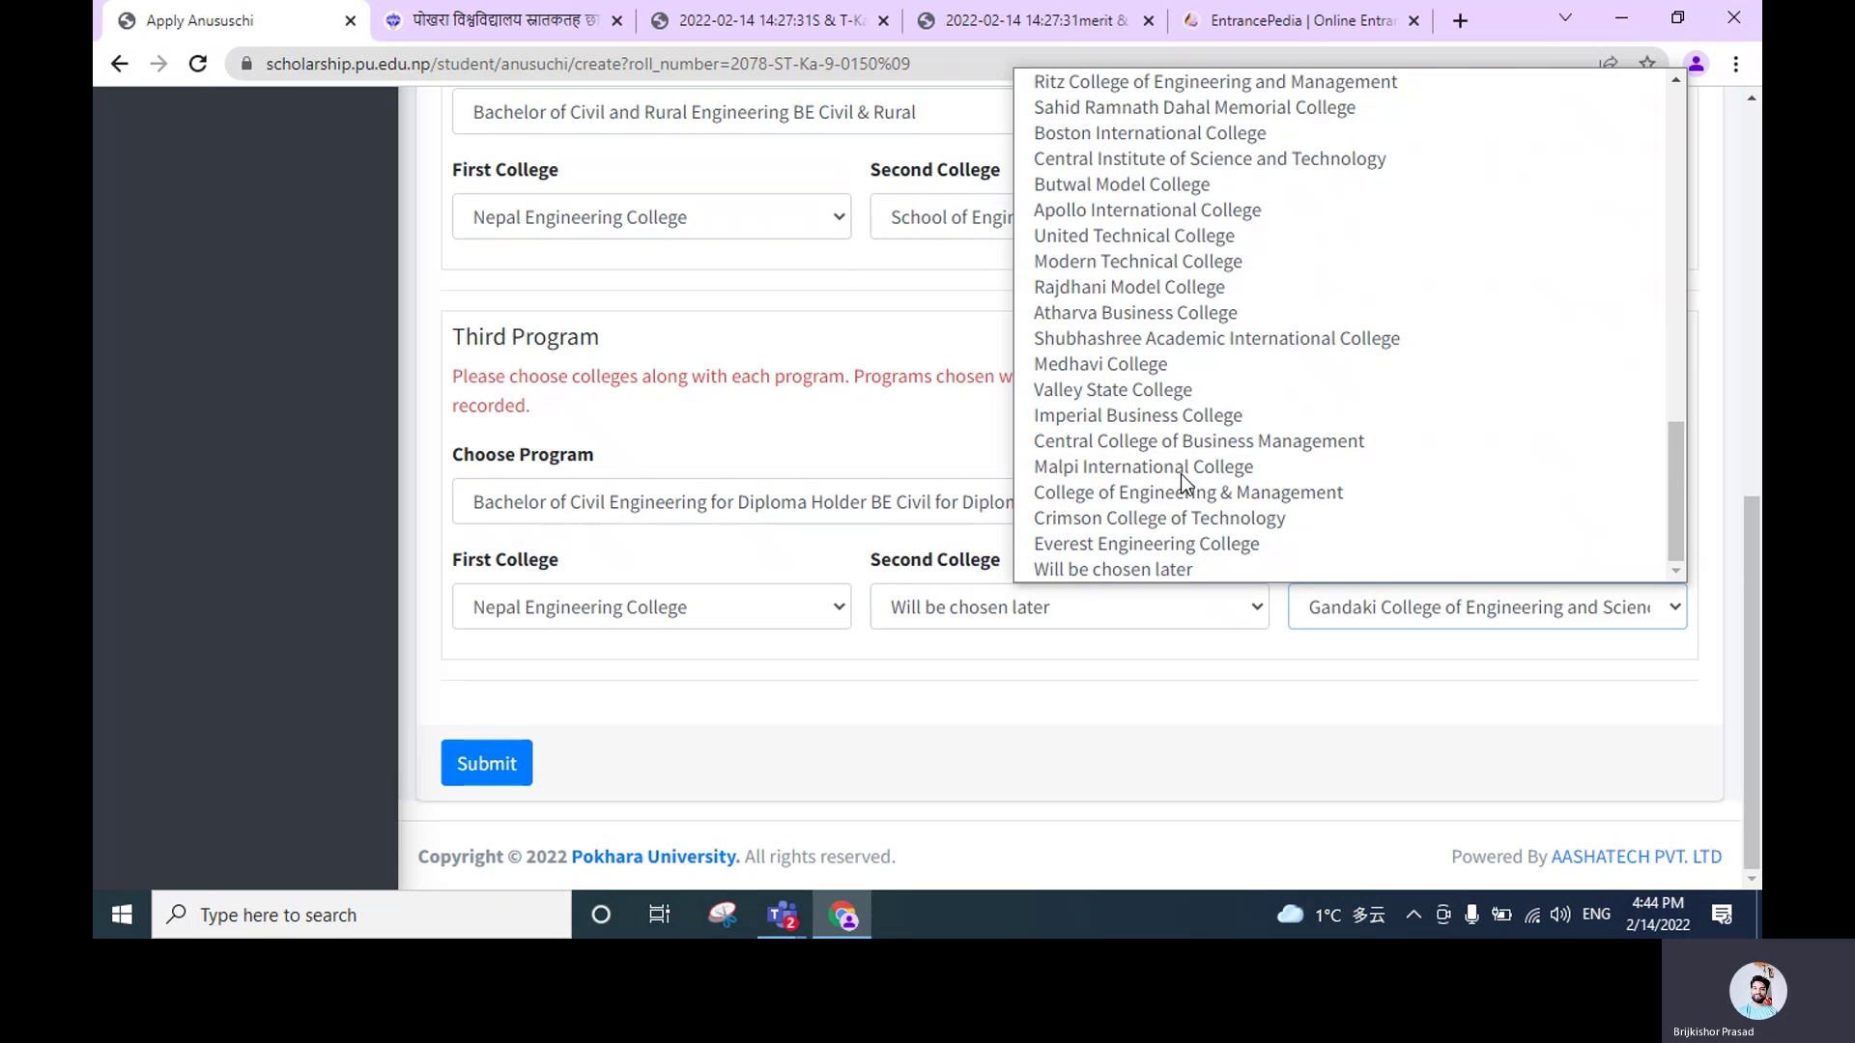
click(1113, 569)
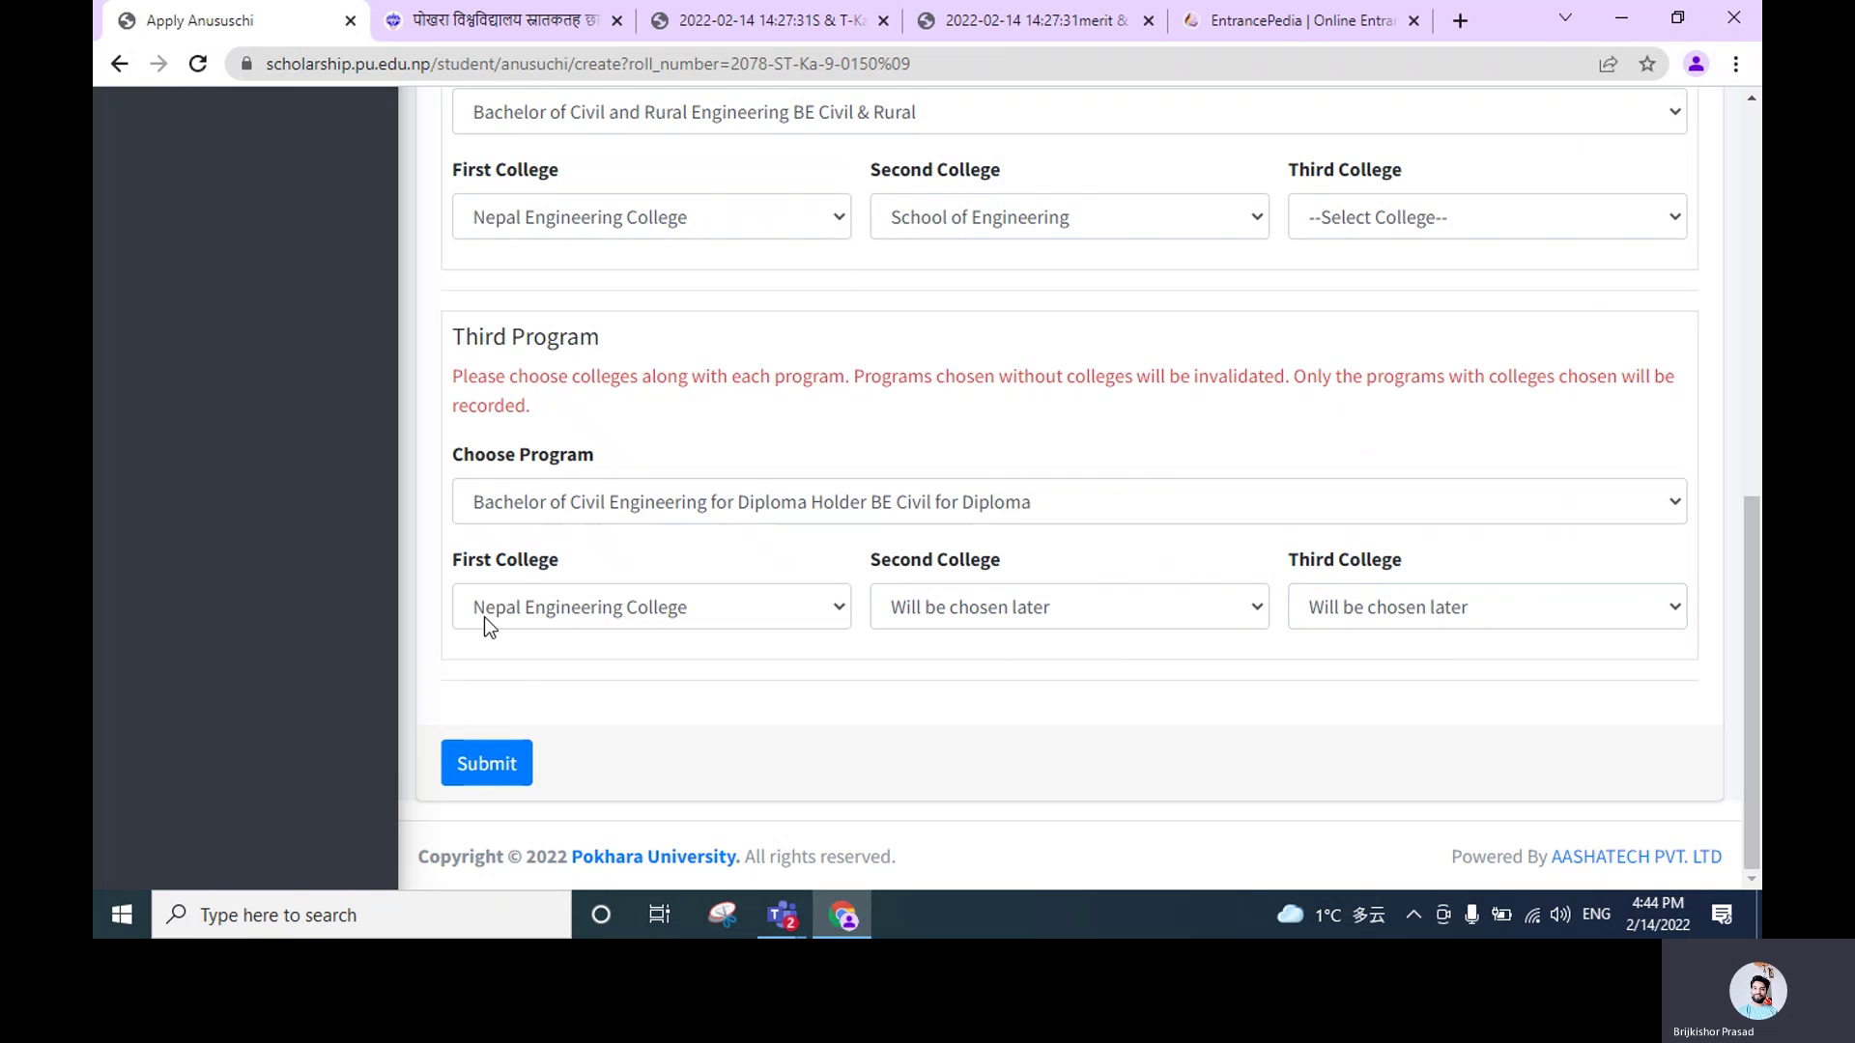
click(916, 611)
scroll(1010, 288, up, 10)
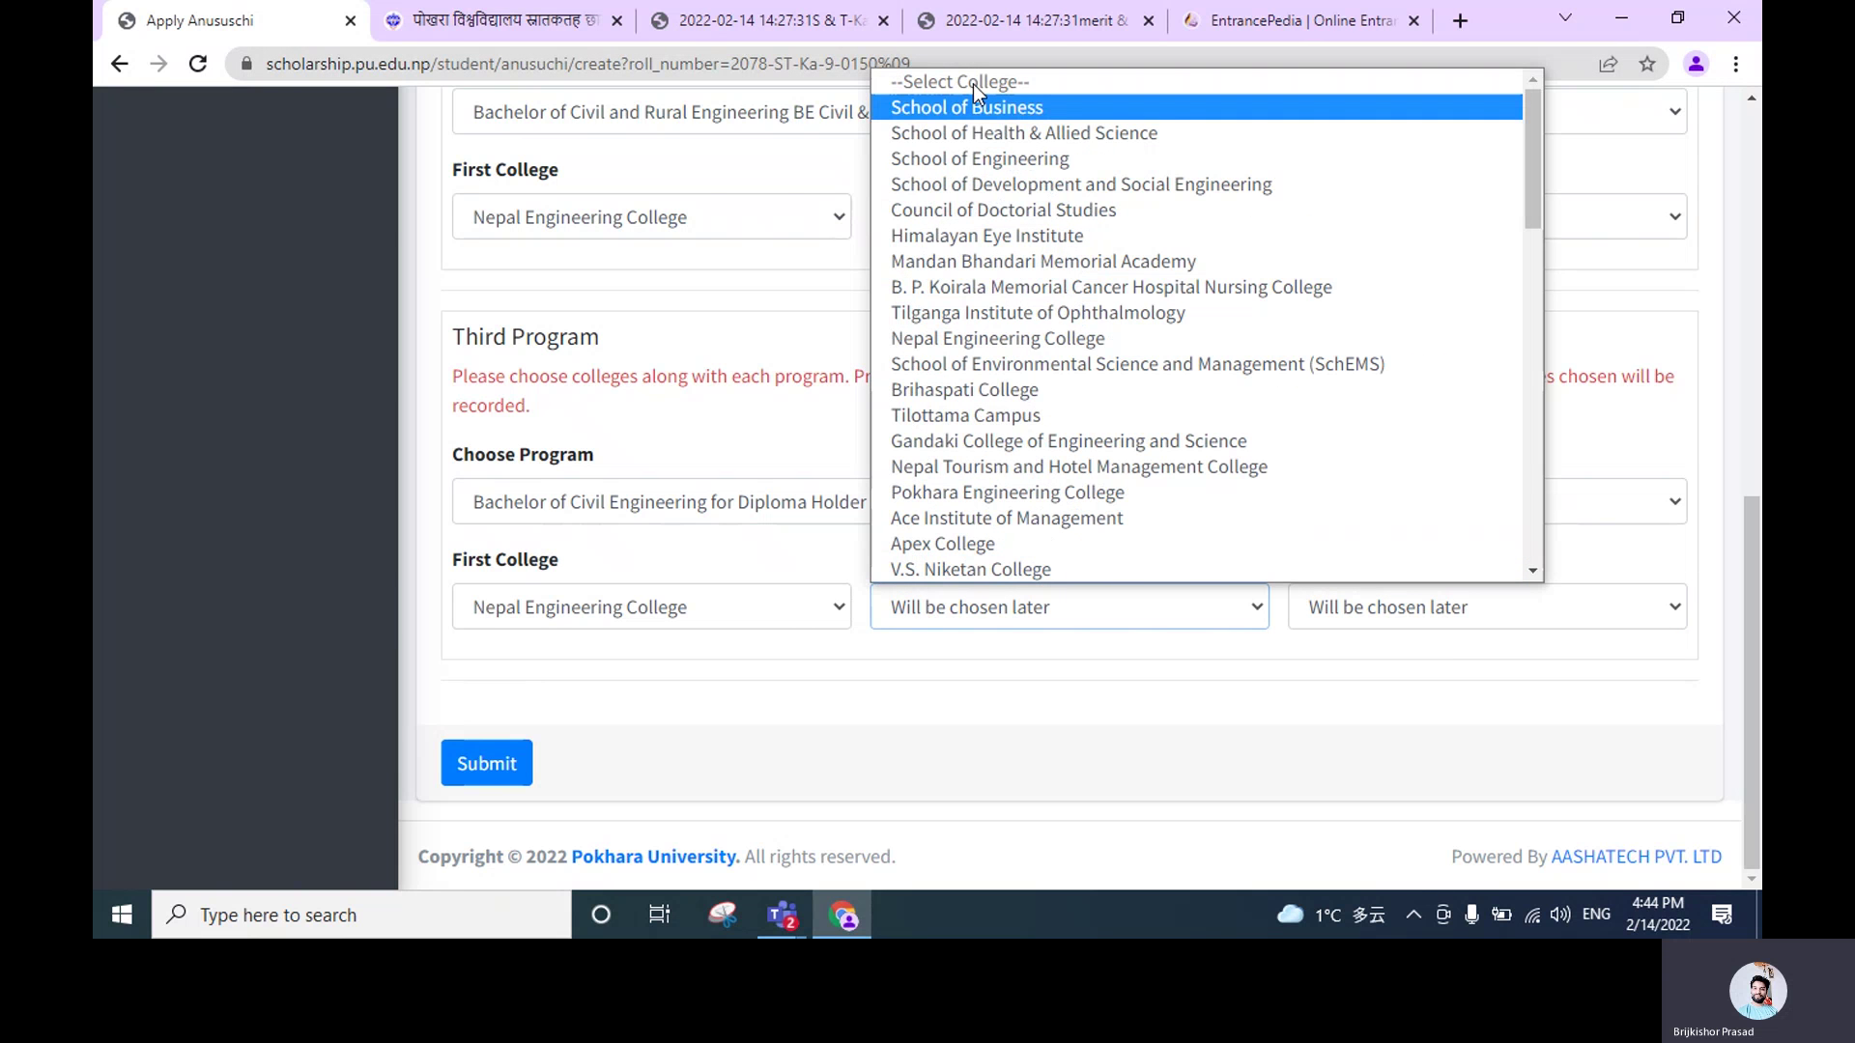
click(967, 678)
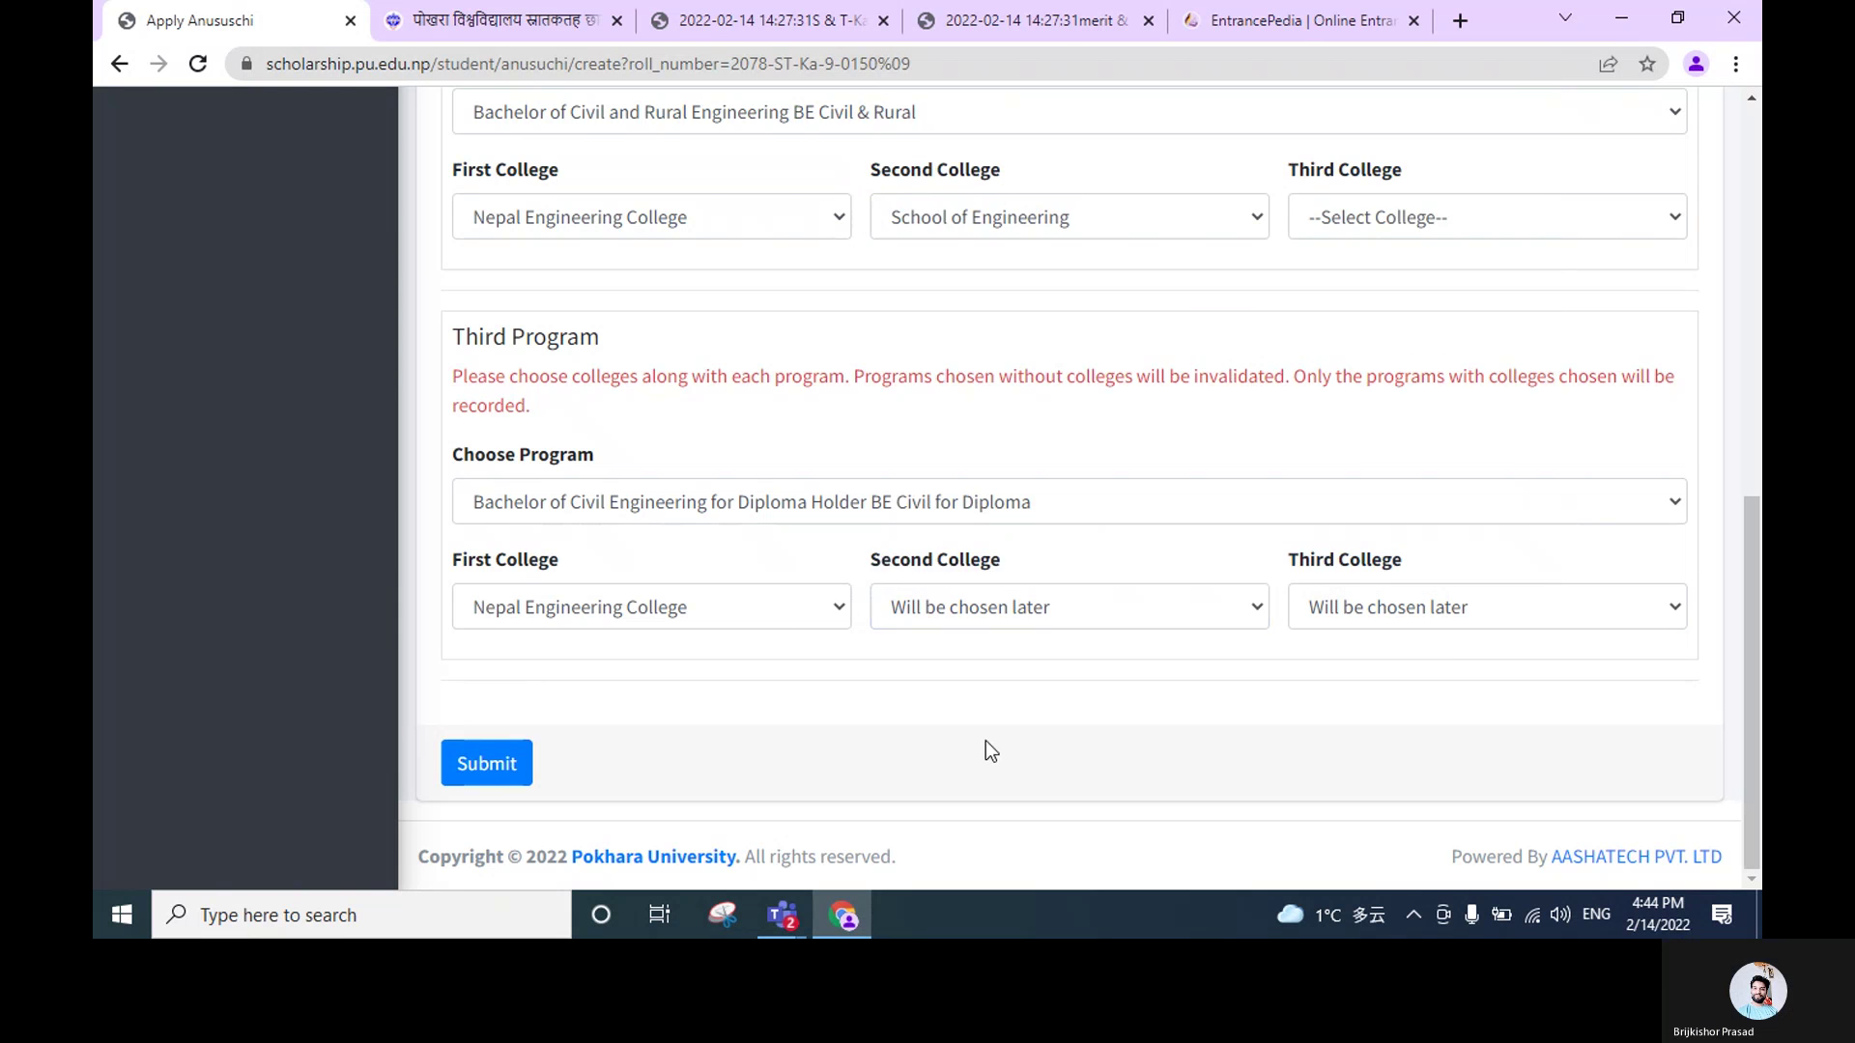
Recheck the choices for all three programs and try to submit the Anusuchi application
scroll(901, 294, up, 2)
scroll(900, 300, up, 7)
scroll(900, 299, down, 9)
click(488, 768)
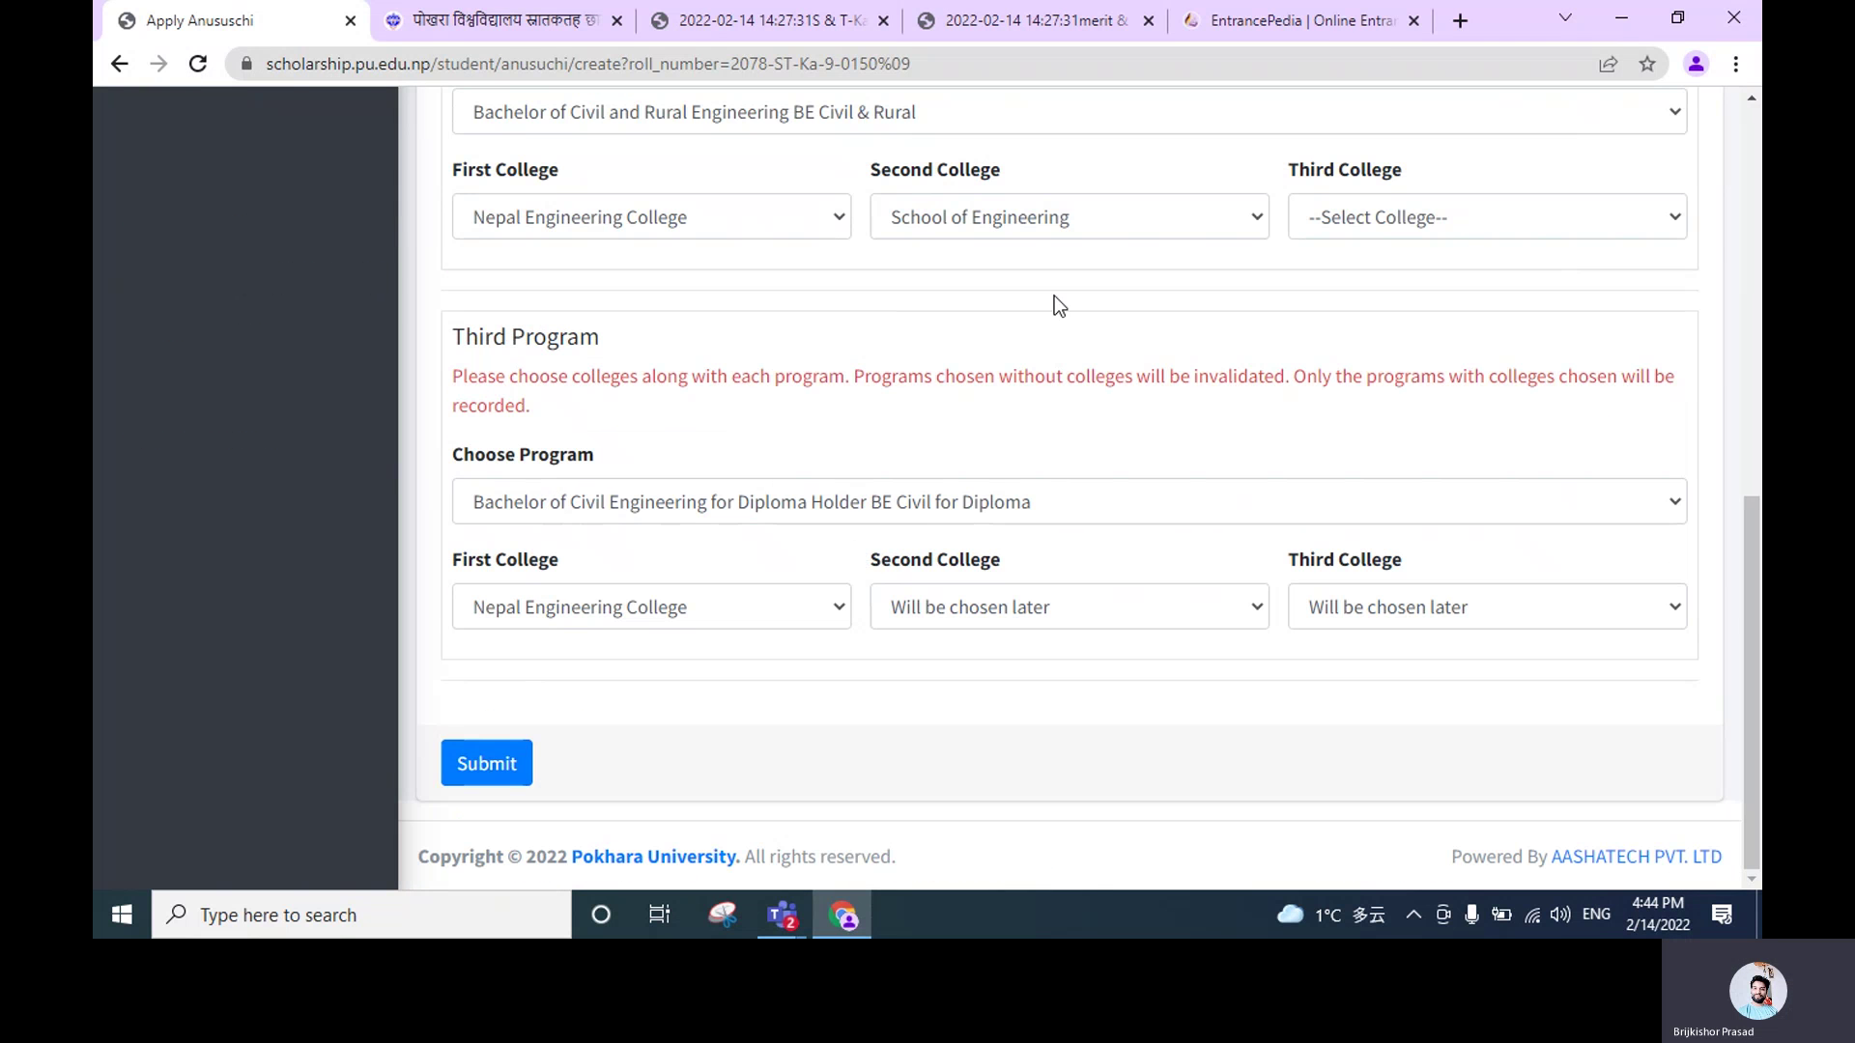
Set the First Program to Bachelor of Civil Engineering BE Civil
scroll(720, 358, down, 9)
scroll(873, 344, up, 9)
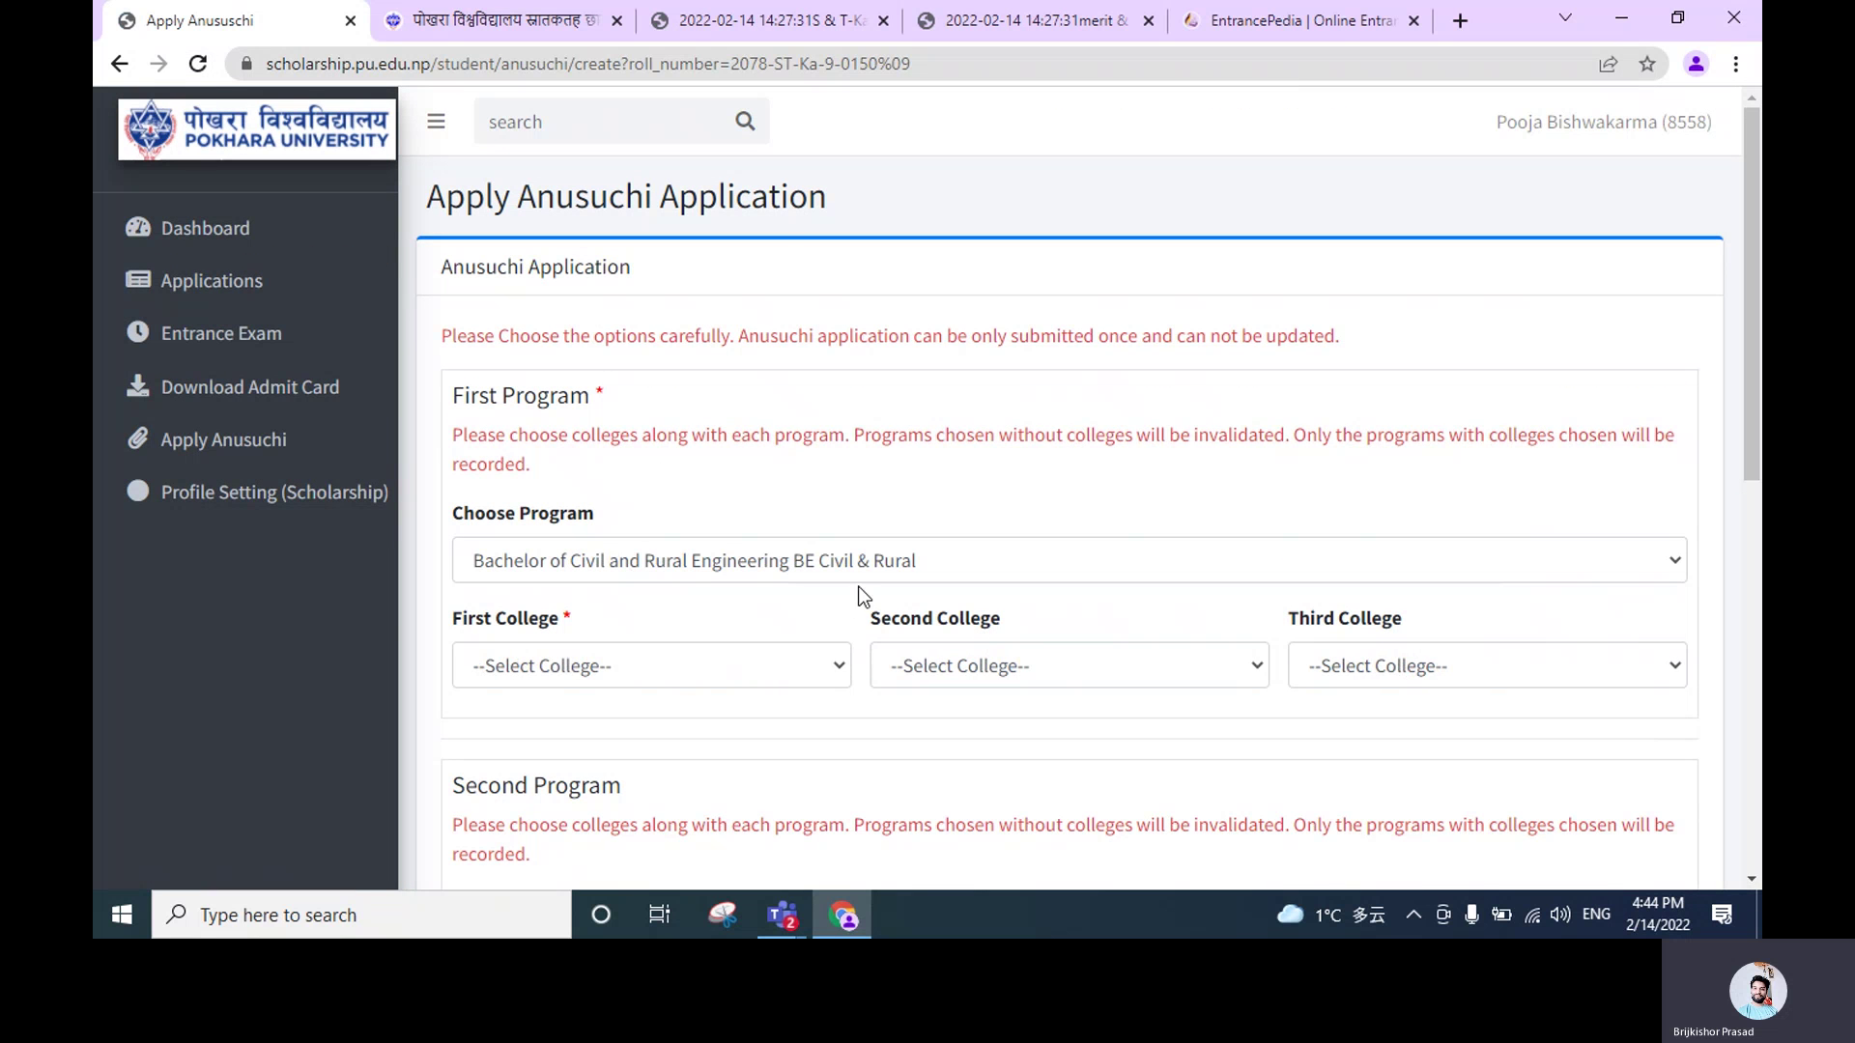
scroll(966, 500, down, 7)
scroll(668, 571, up, 9)
scroll(628, 543, down, 6)
click(676, 200)
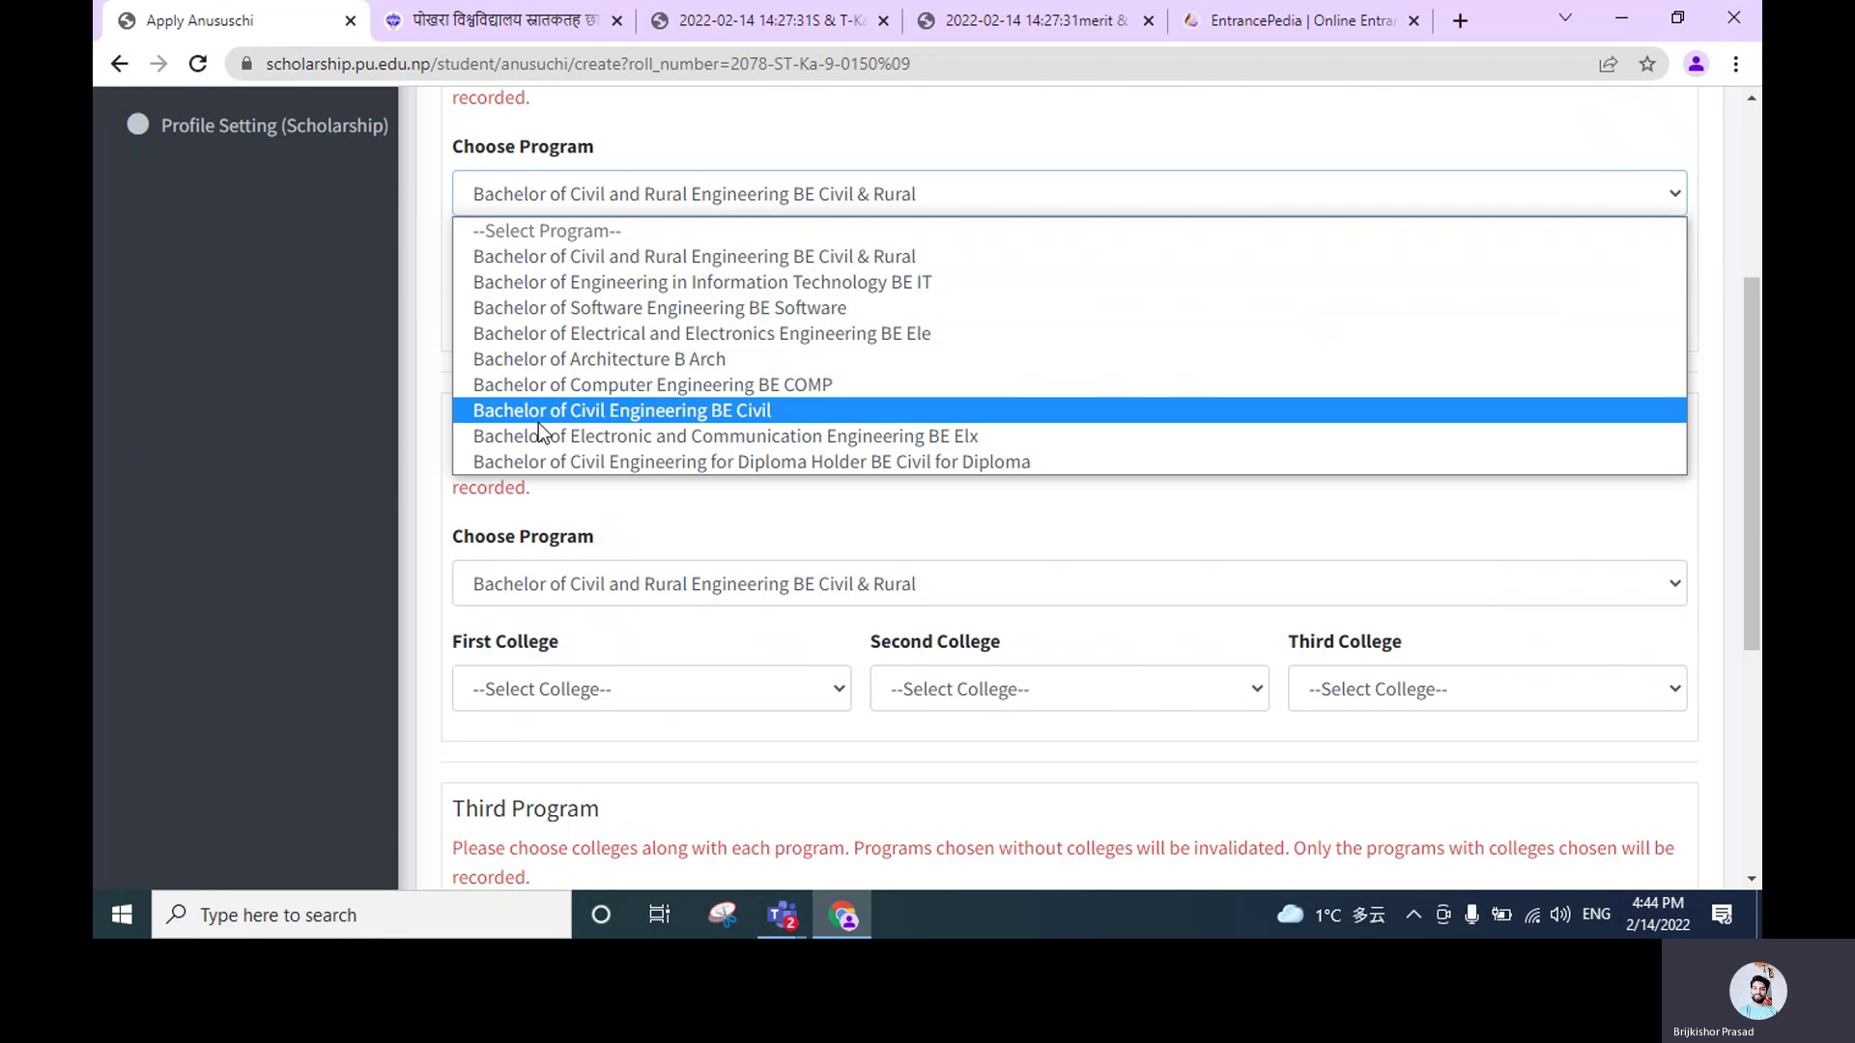
click(588, 415)
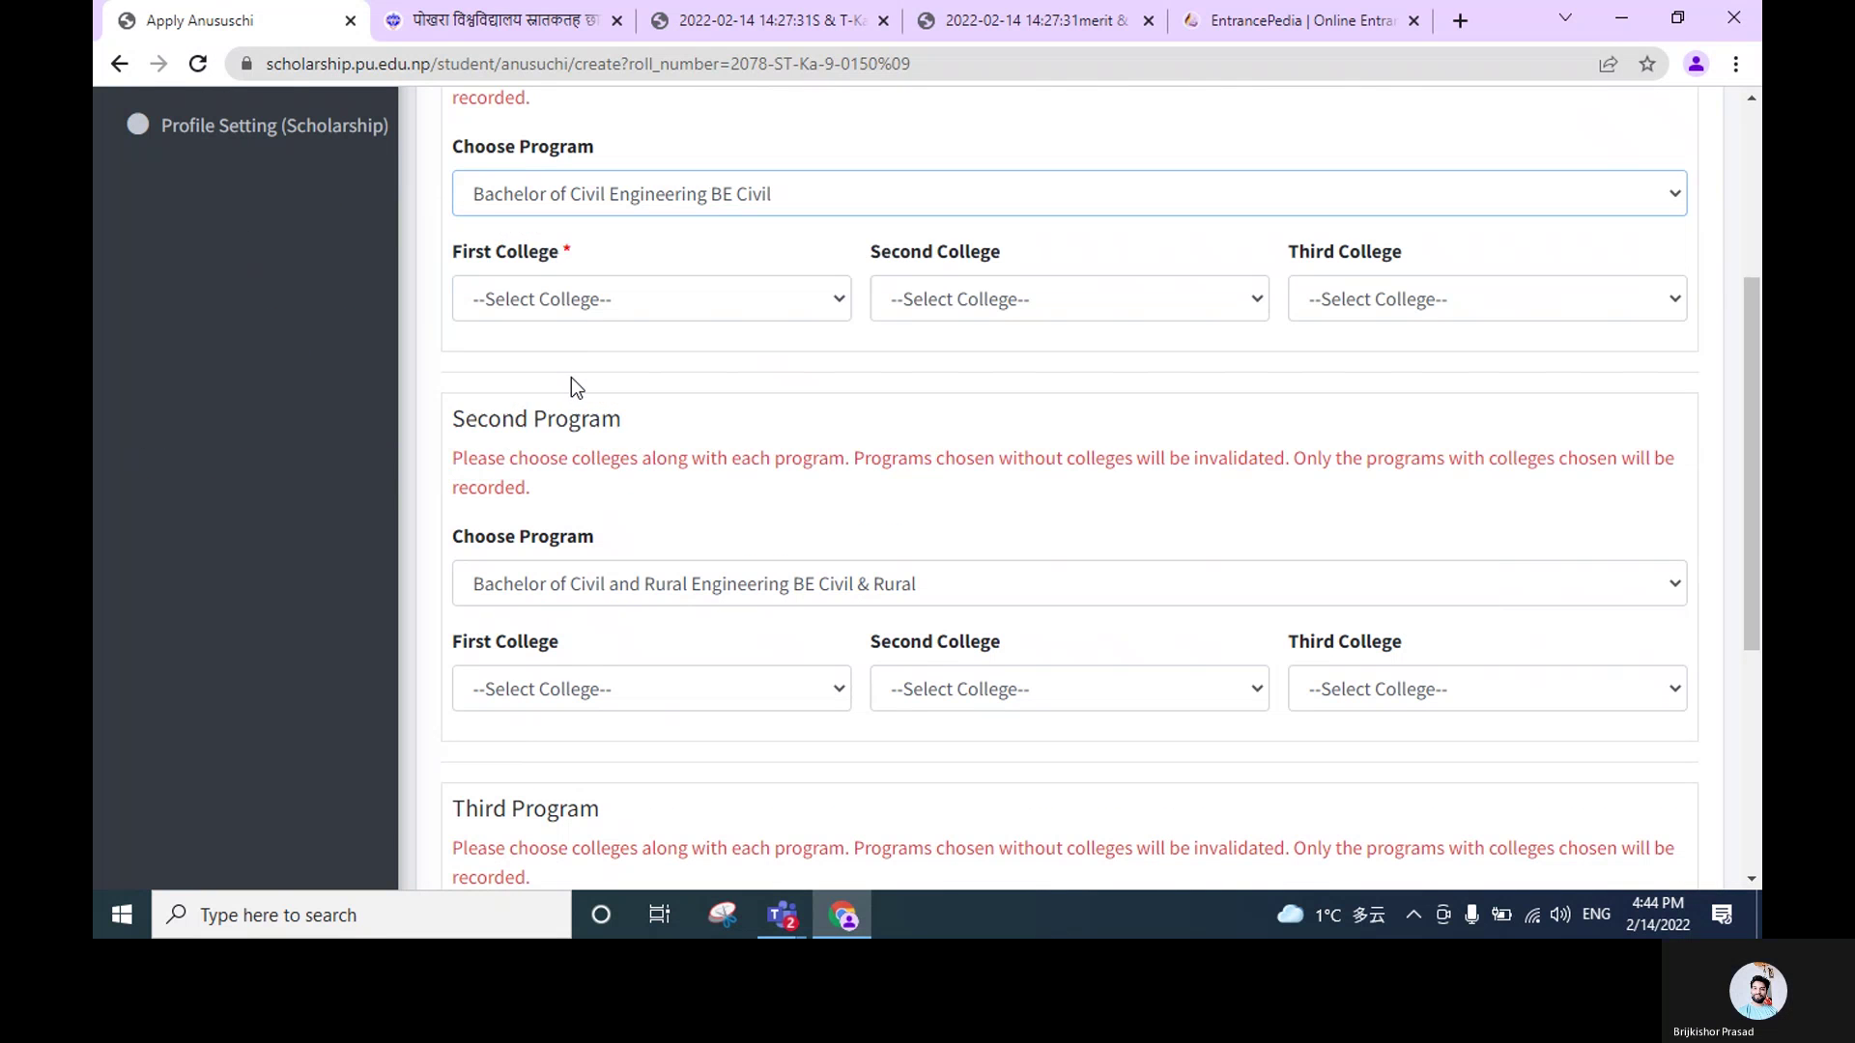
Choose Mandan Bhandari Memorial Academy as the First College under First Program
click(577, 302)
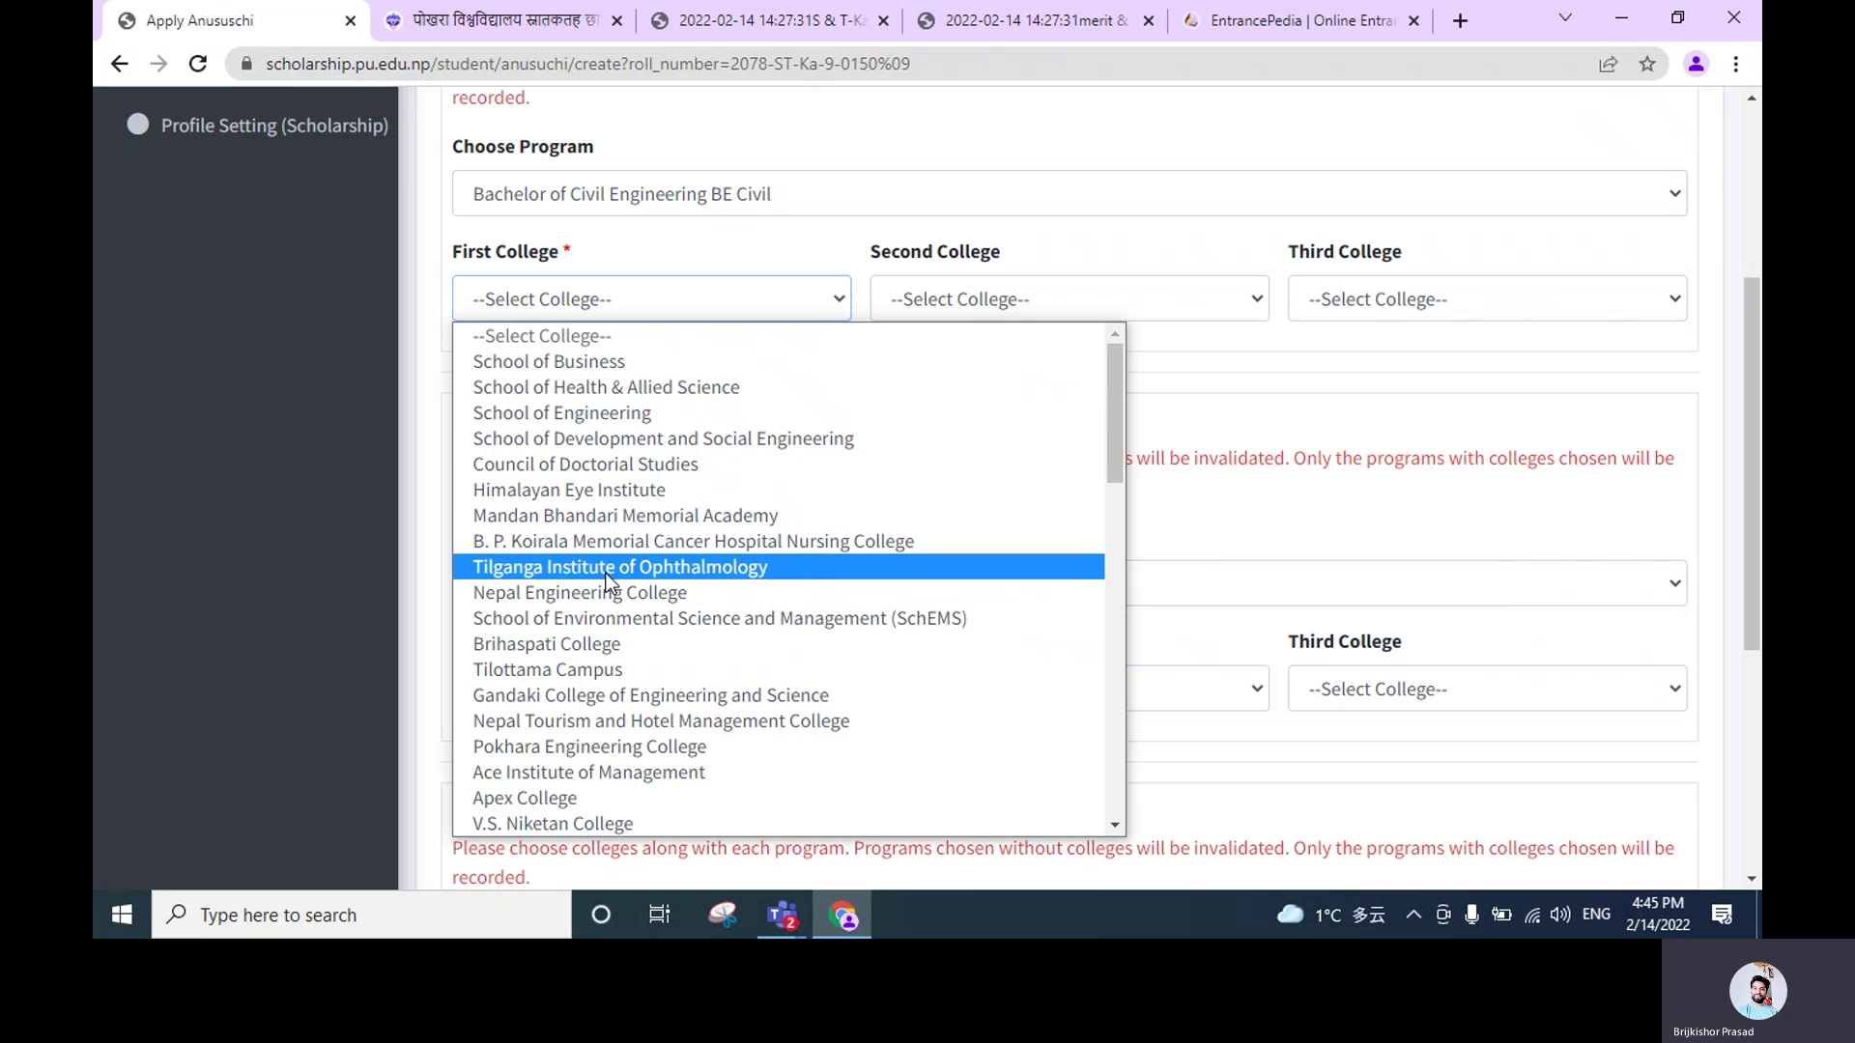
text(me)
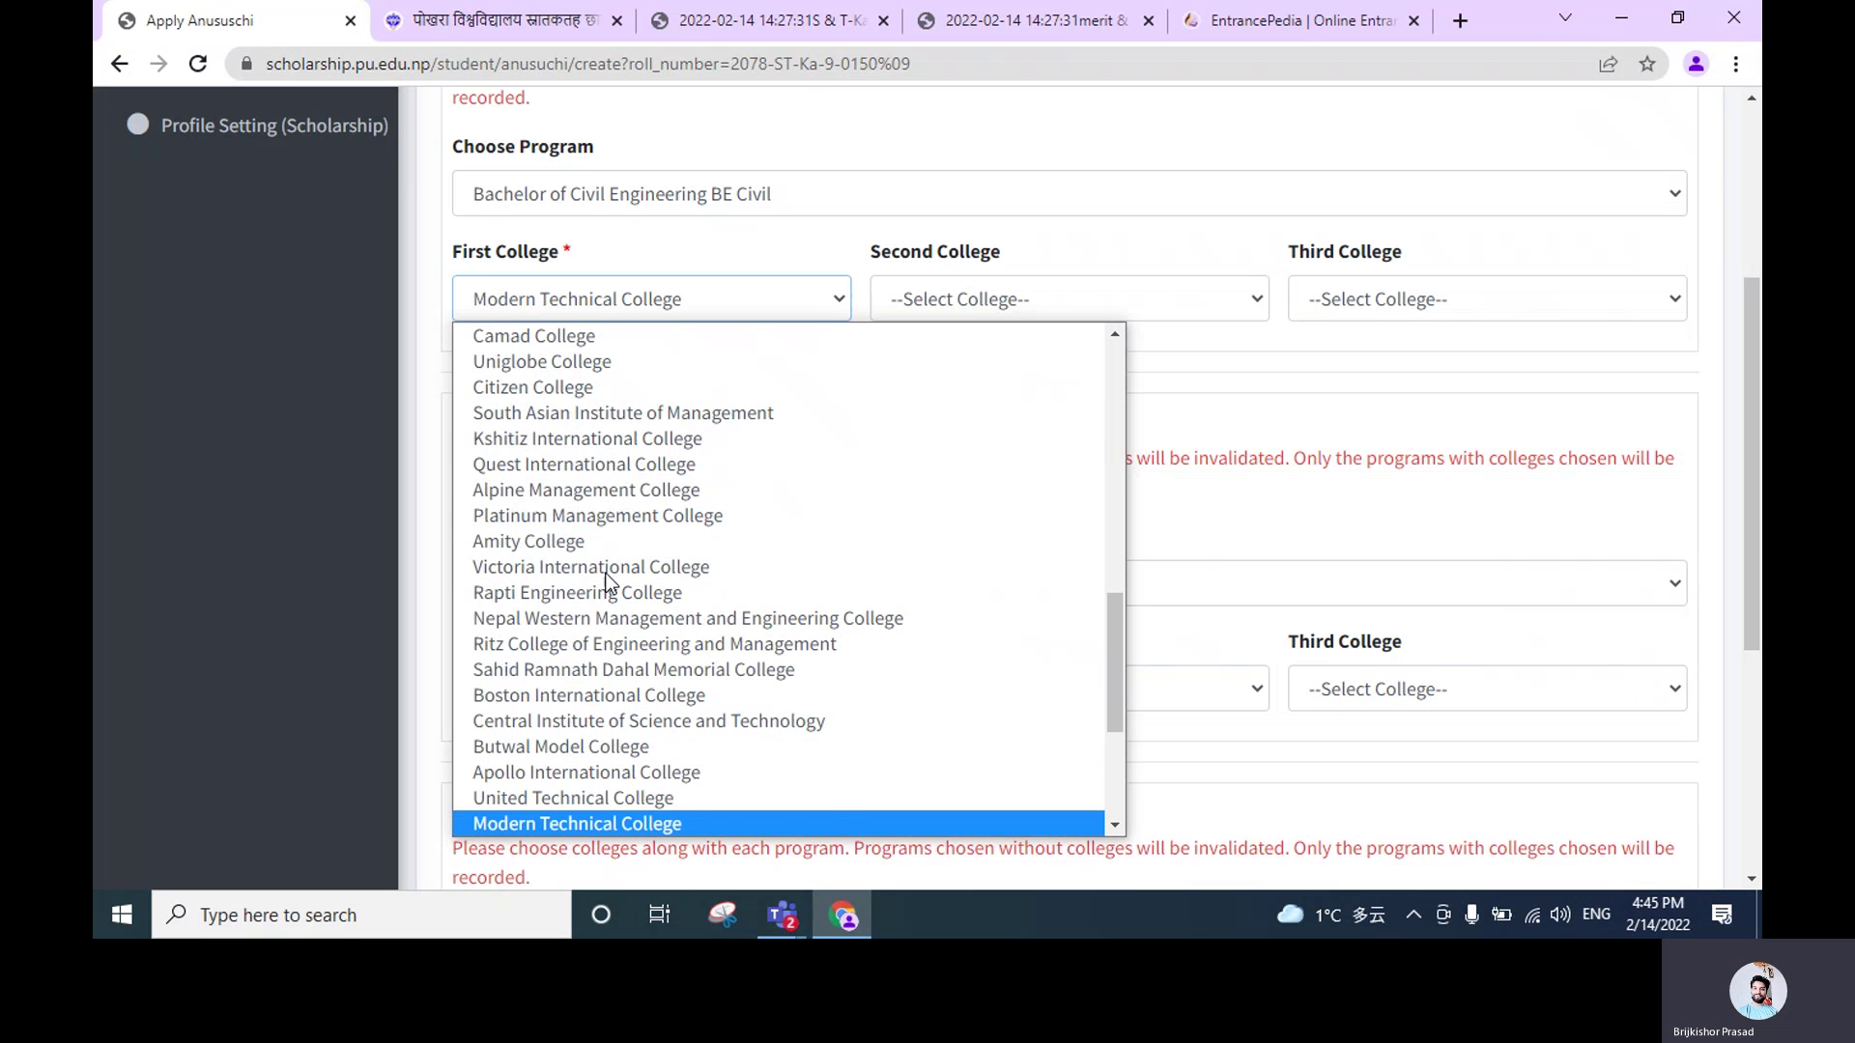
text(man)
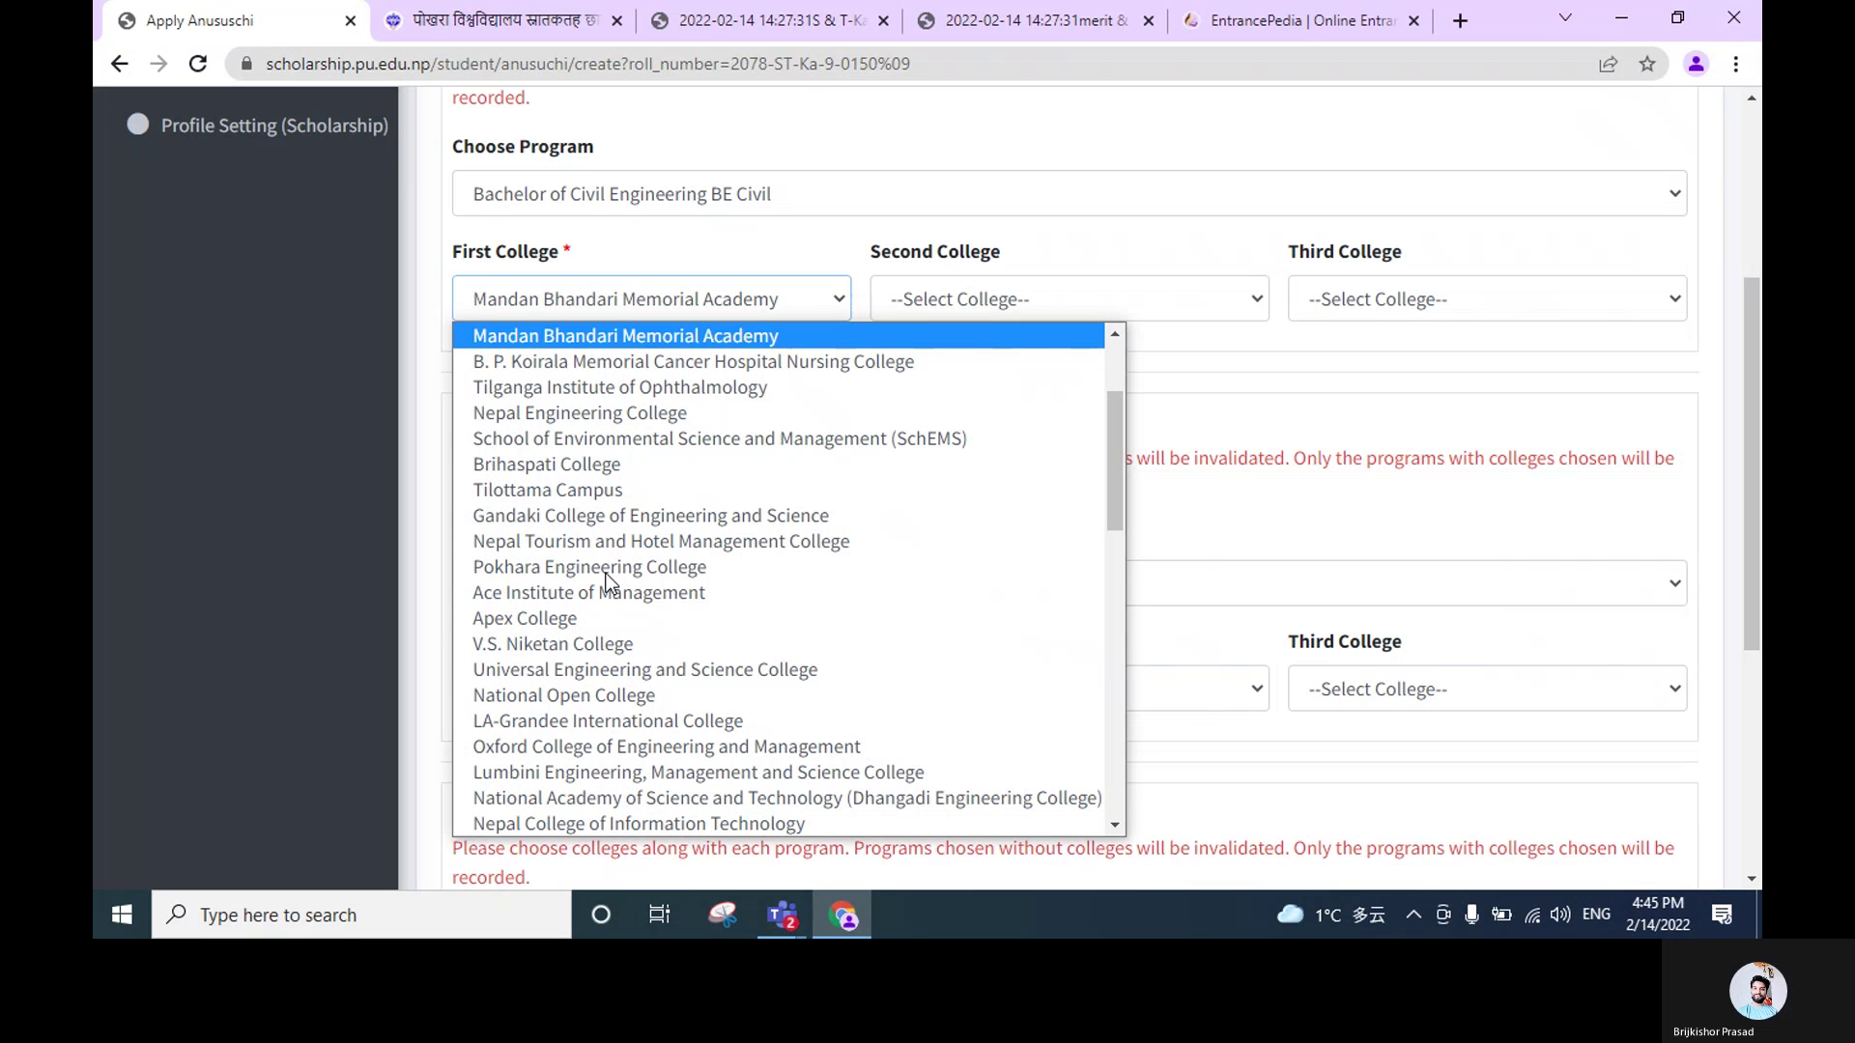
key(Return)
Choose United Technical College as the Second College under First Program
click(1031, 306)
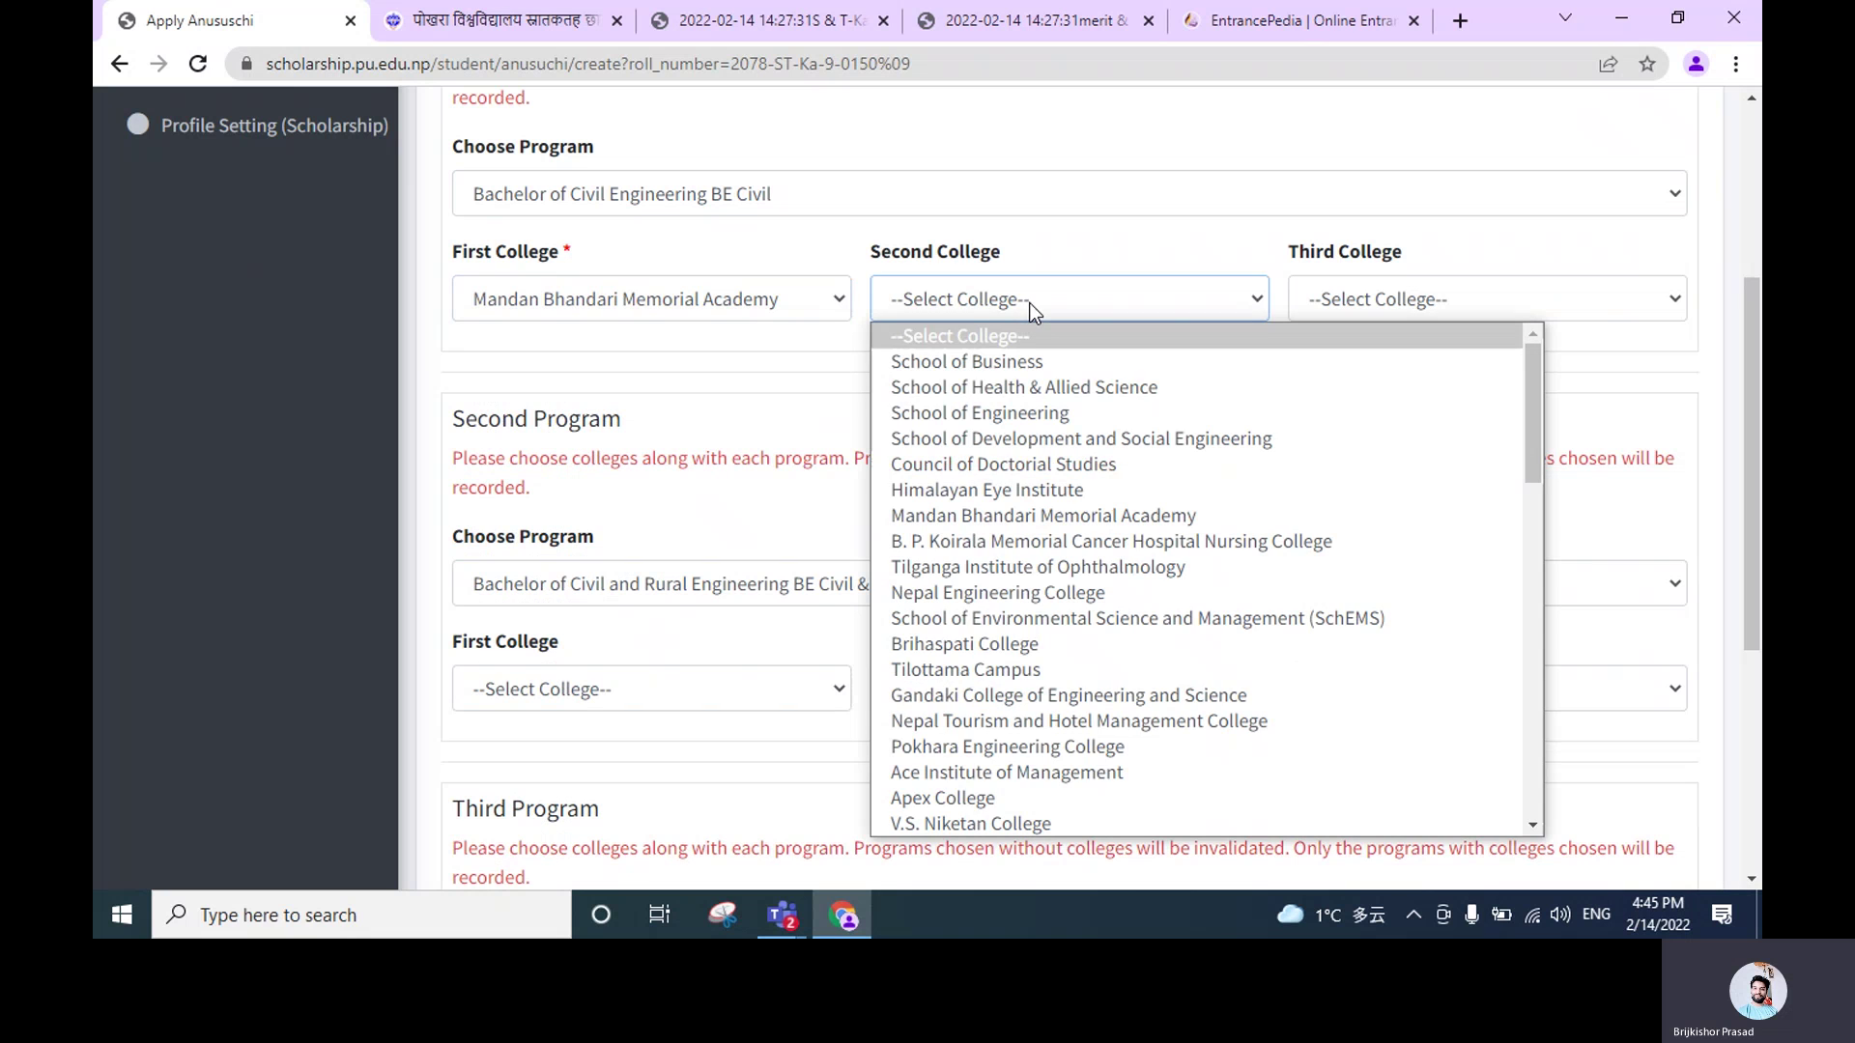
text(u)
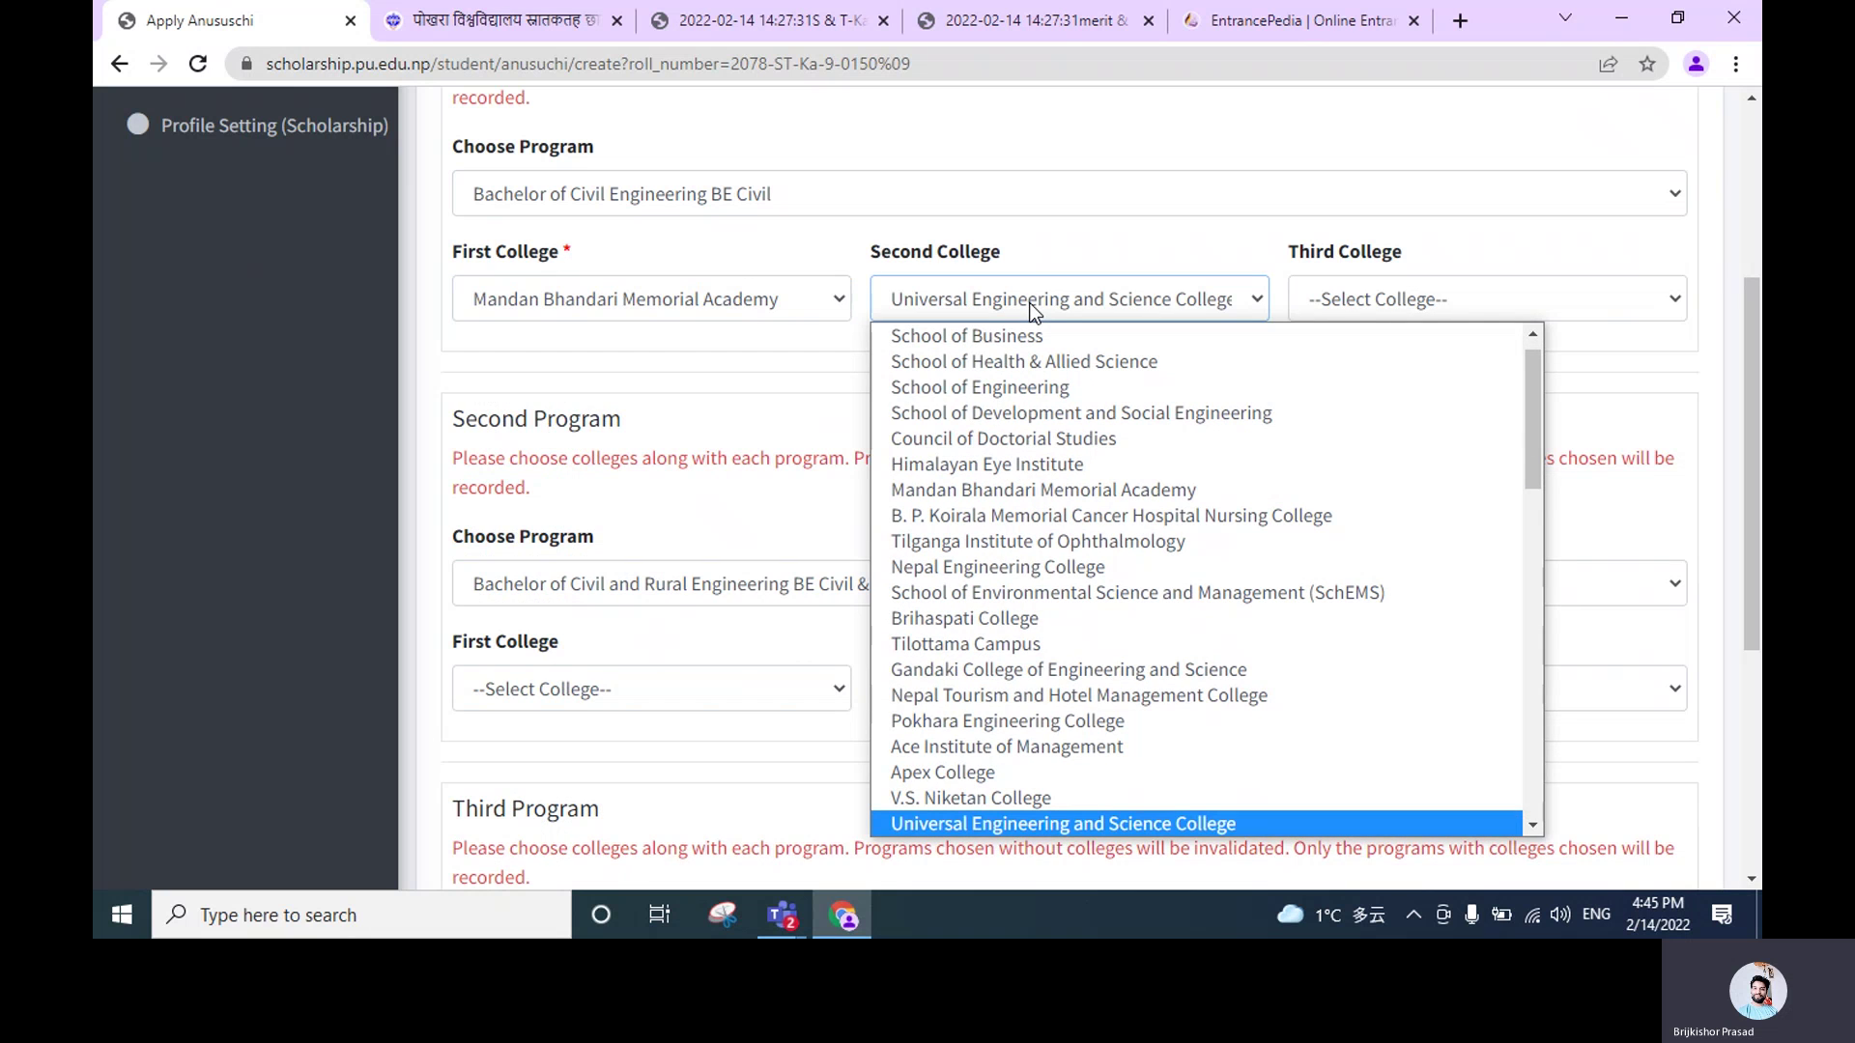
text(uu)
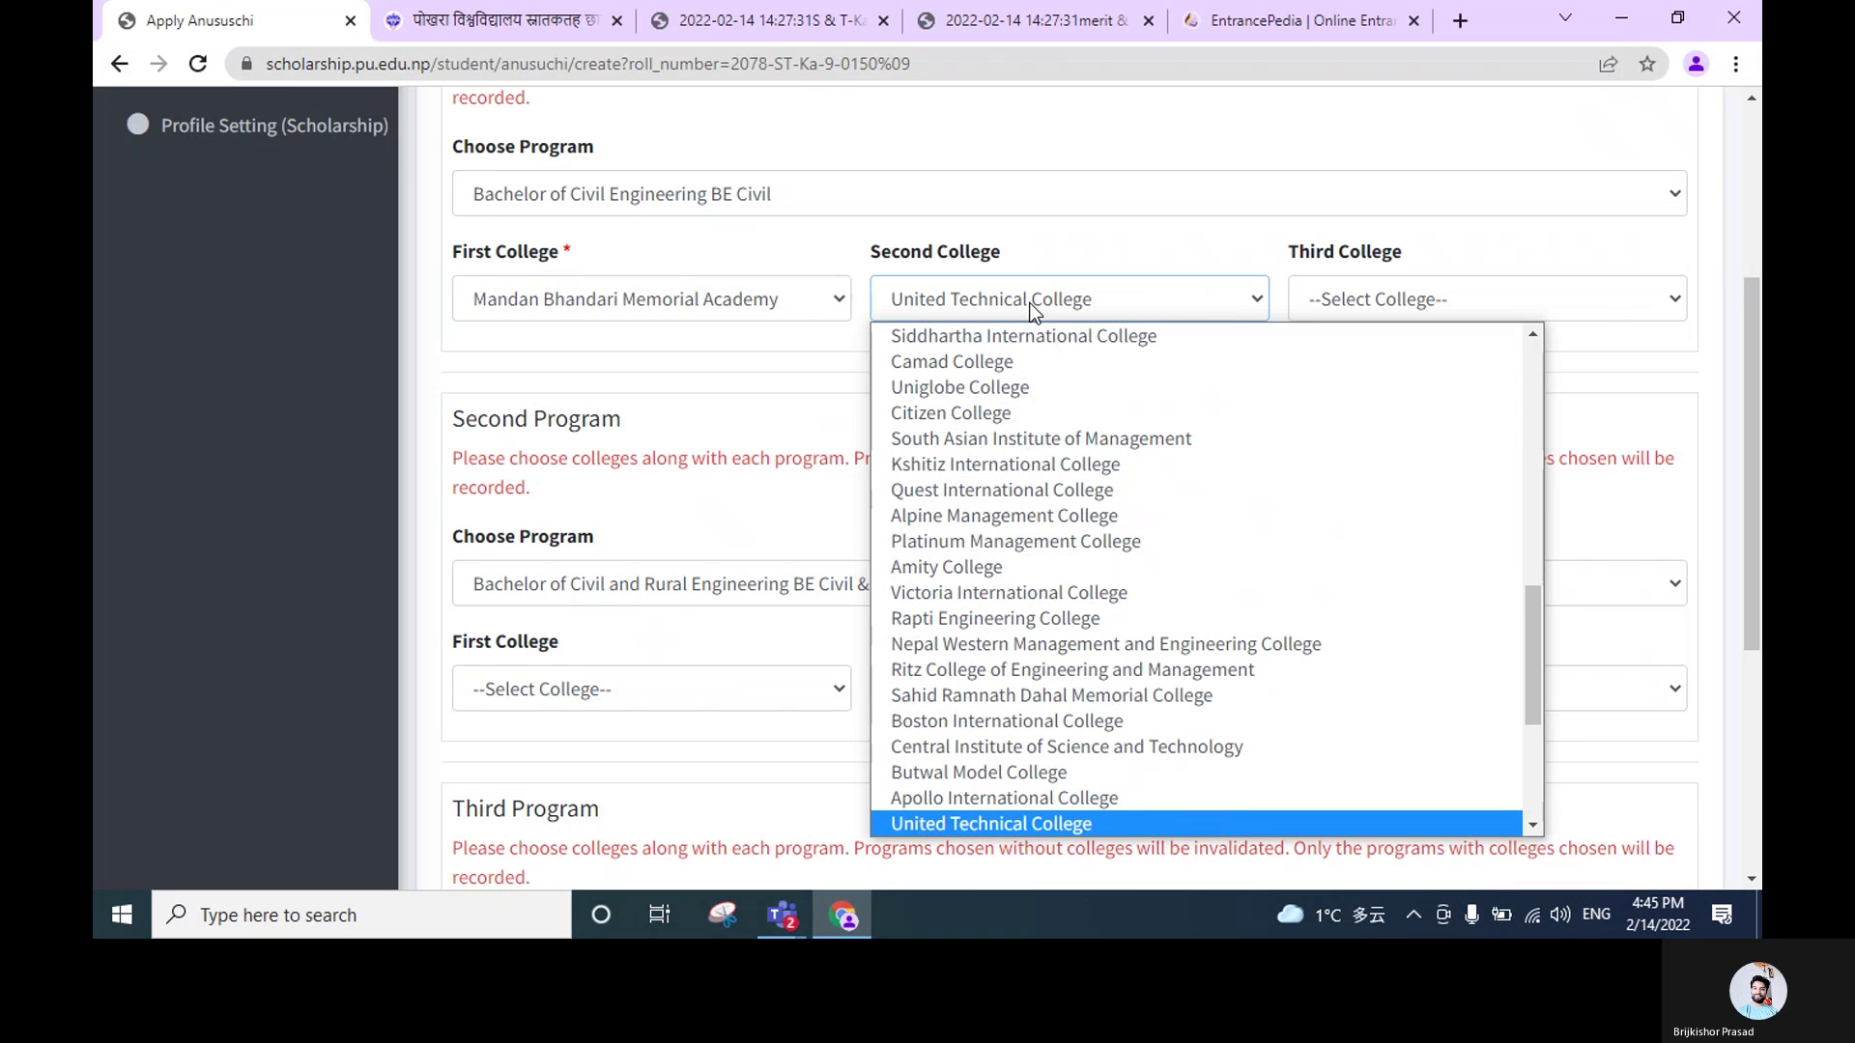
key(Return)
Choose Lumbini Engineering, Management and Science College as the Third College under First Program
click(1394, 311)
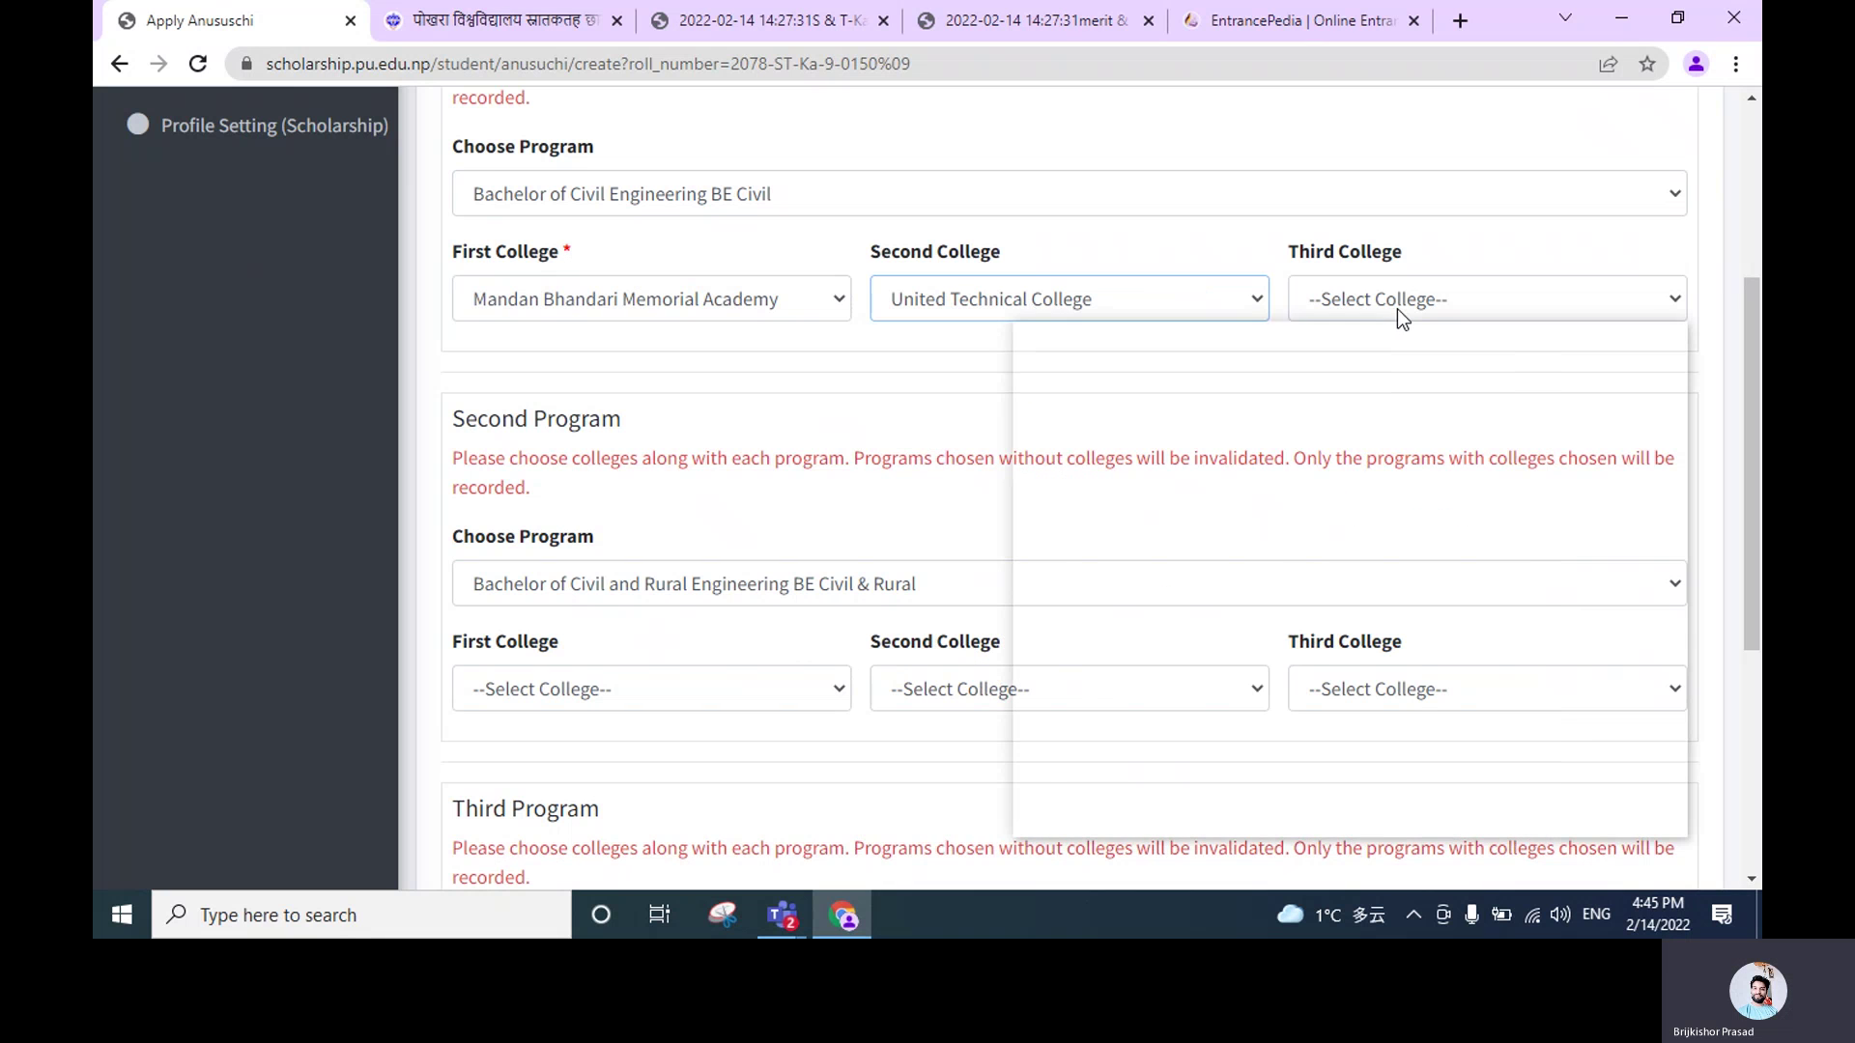
key(l)
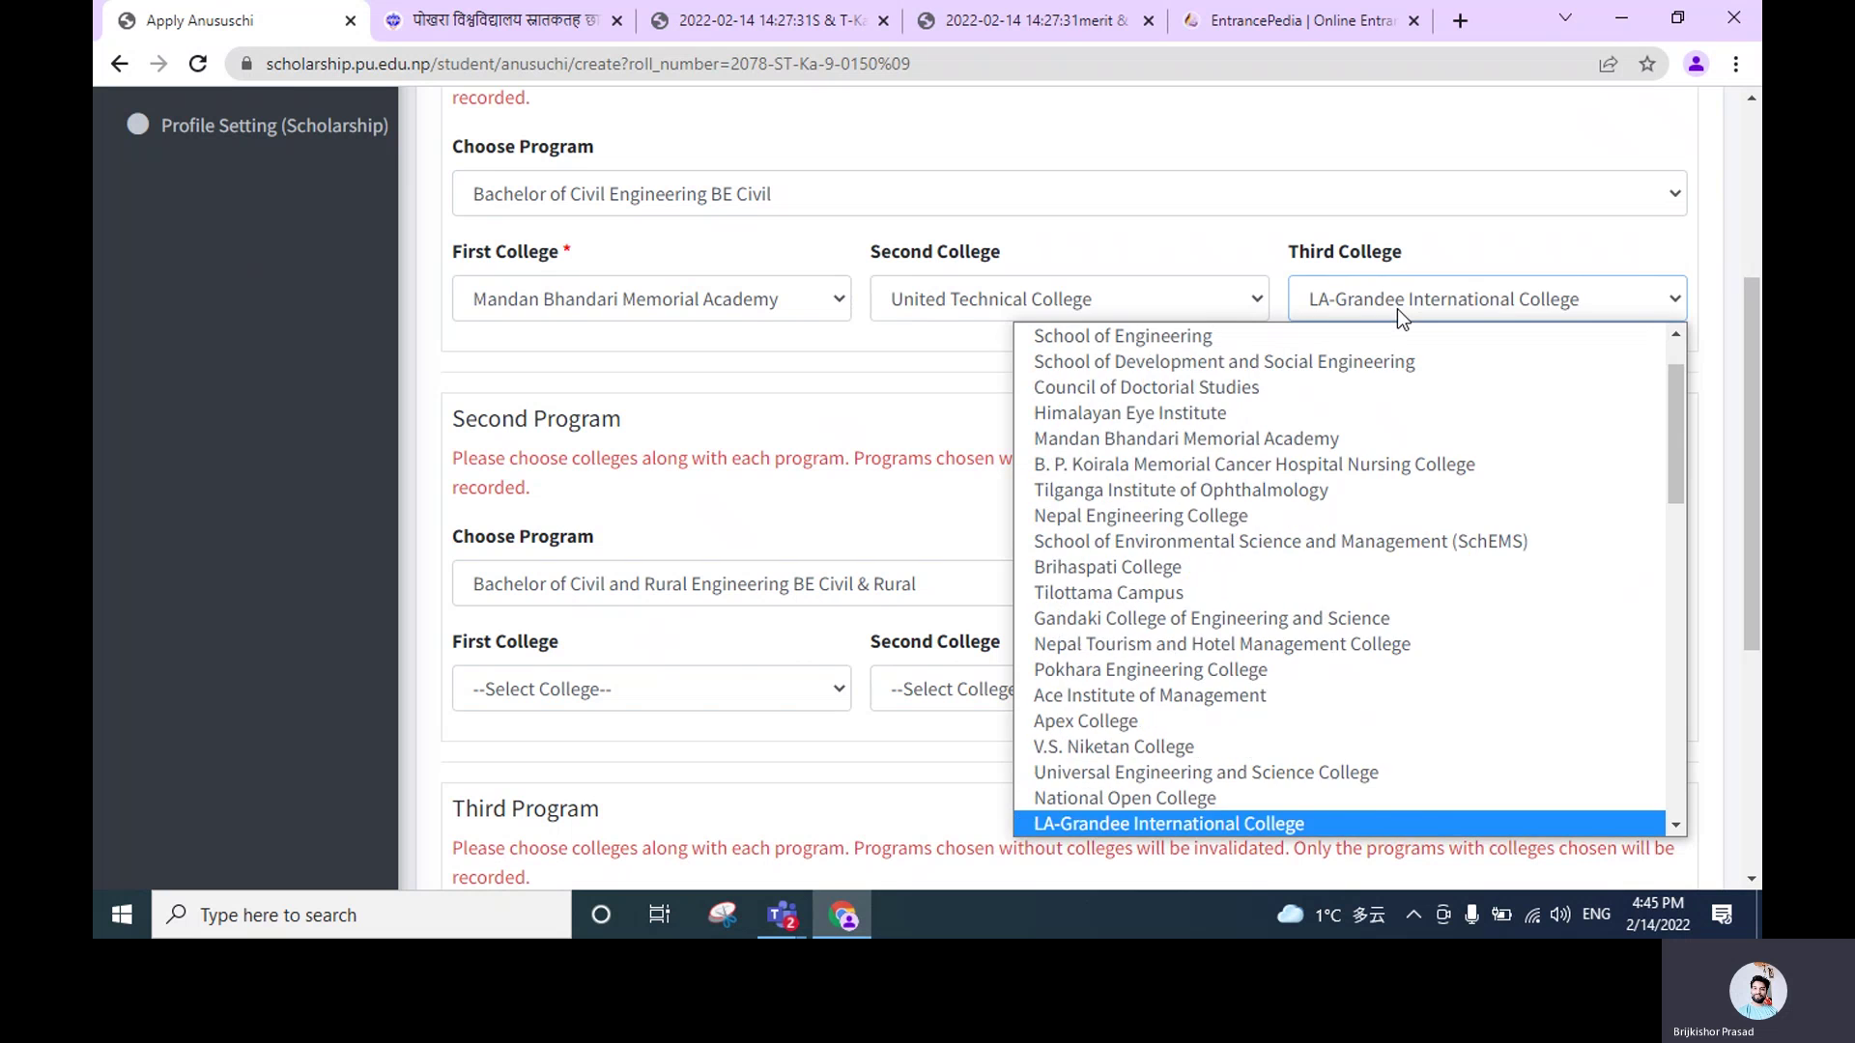
key(l)
key(Return)
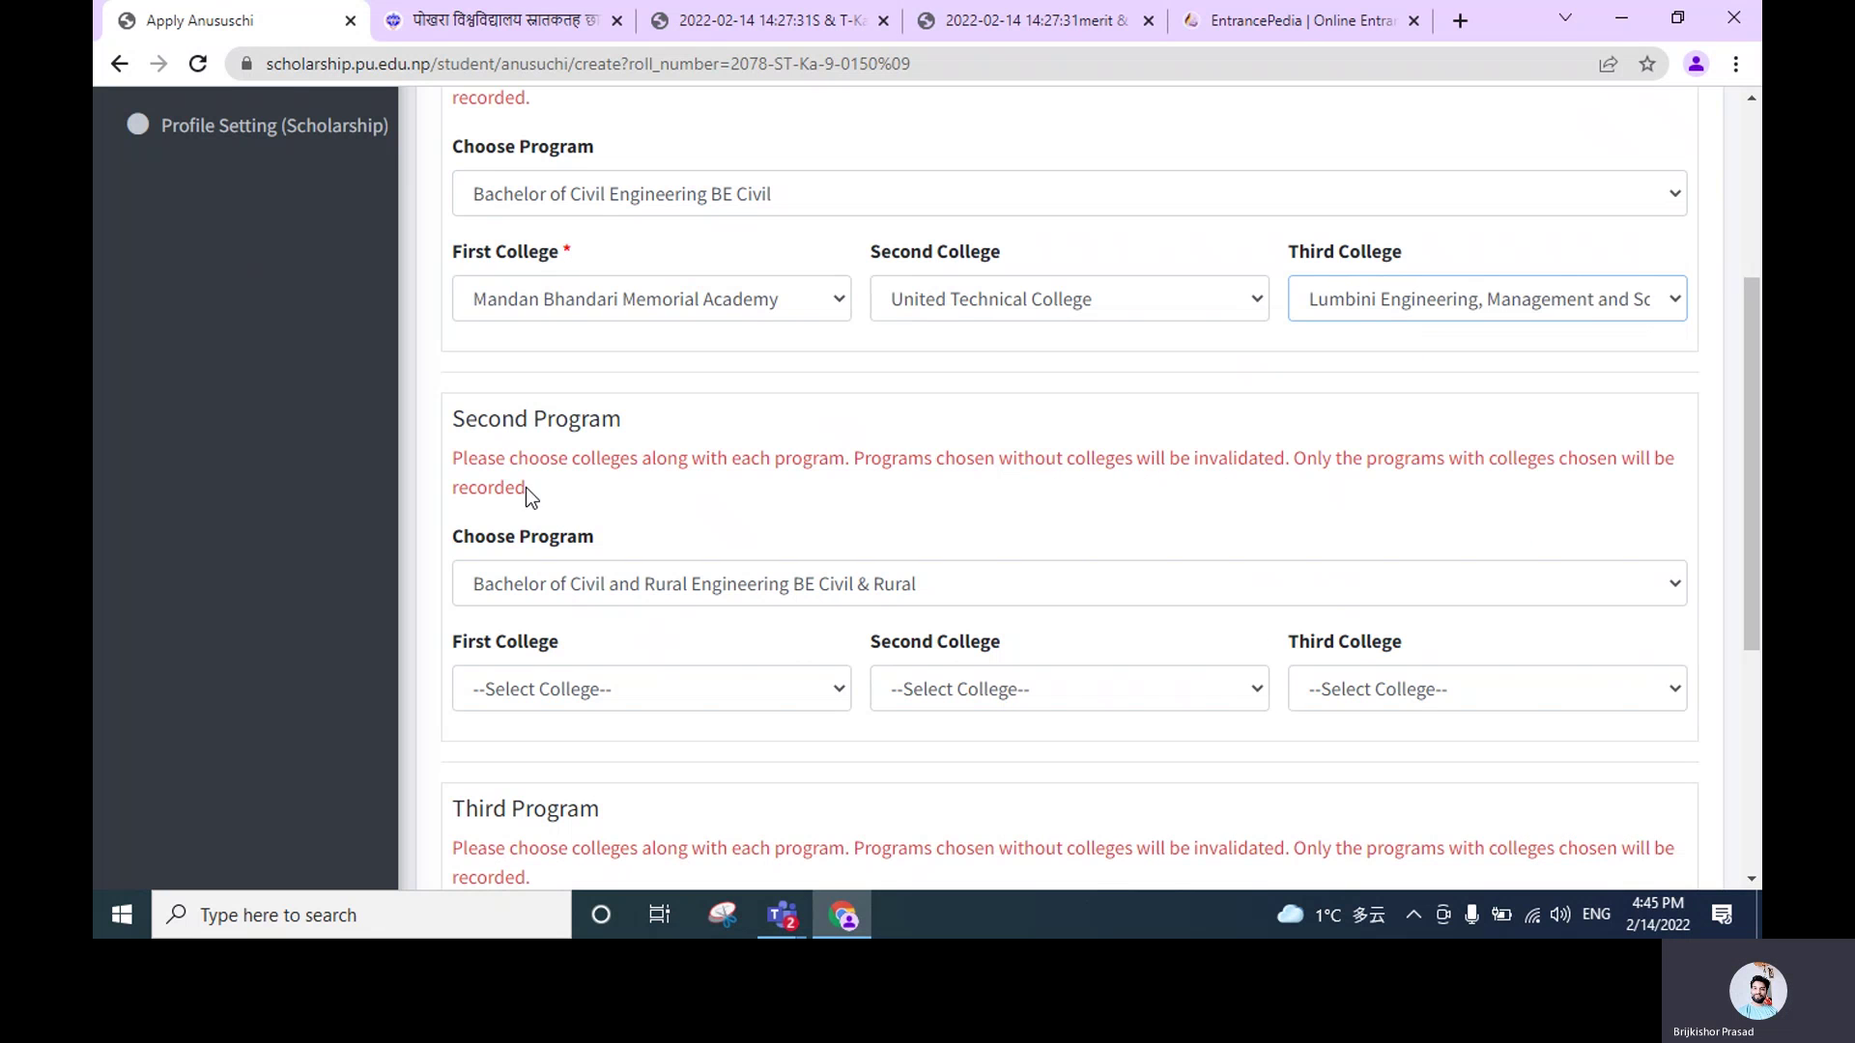
Keep Bachelor of Civil and Rural Engineering as the Second Program and set its First College to Nepal Engineering College
scroll(609, 421, down, 2)
click(651, 340)
click(651, 343)
click(628, 444)
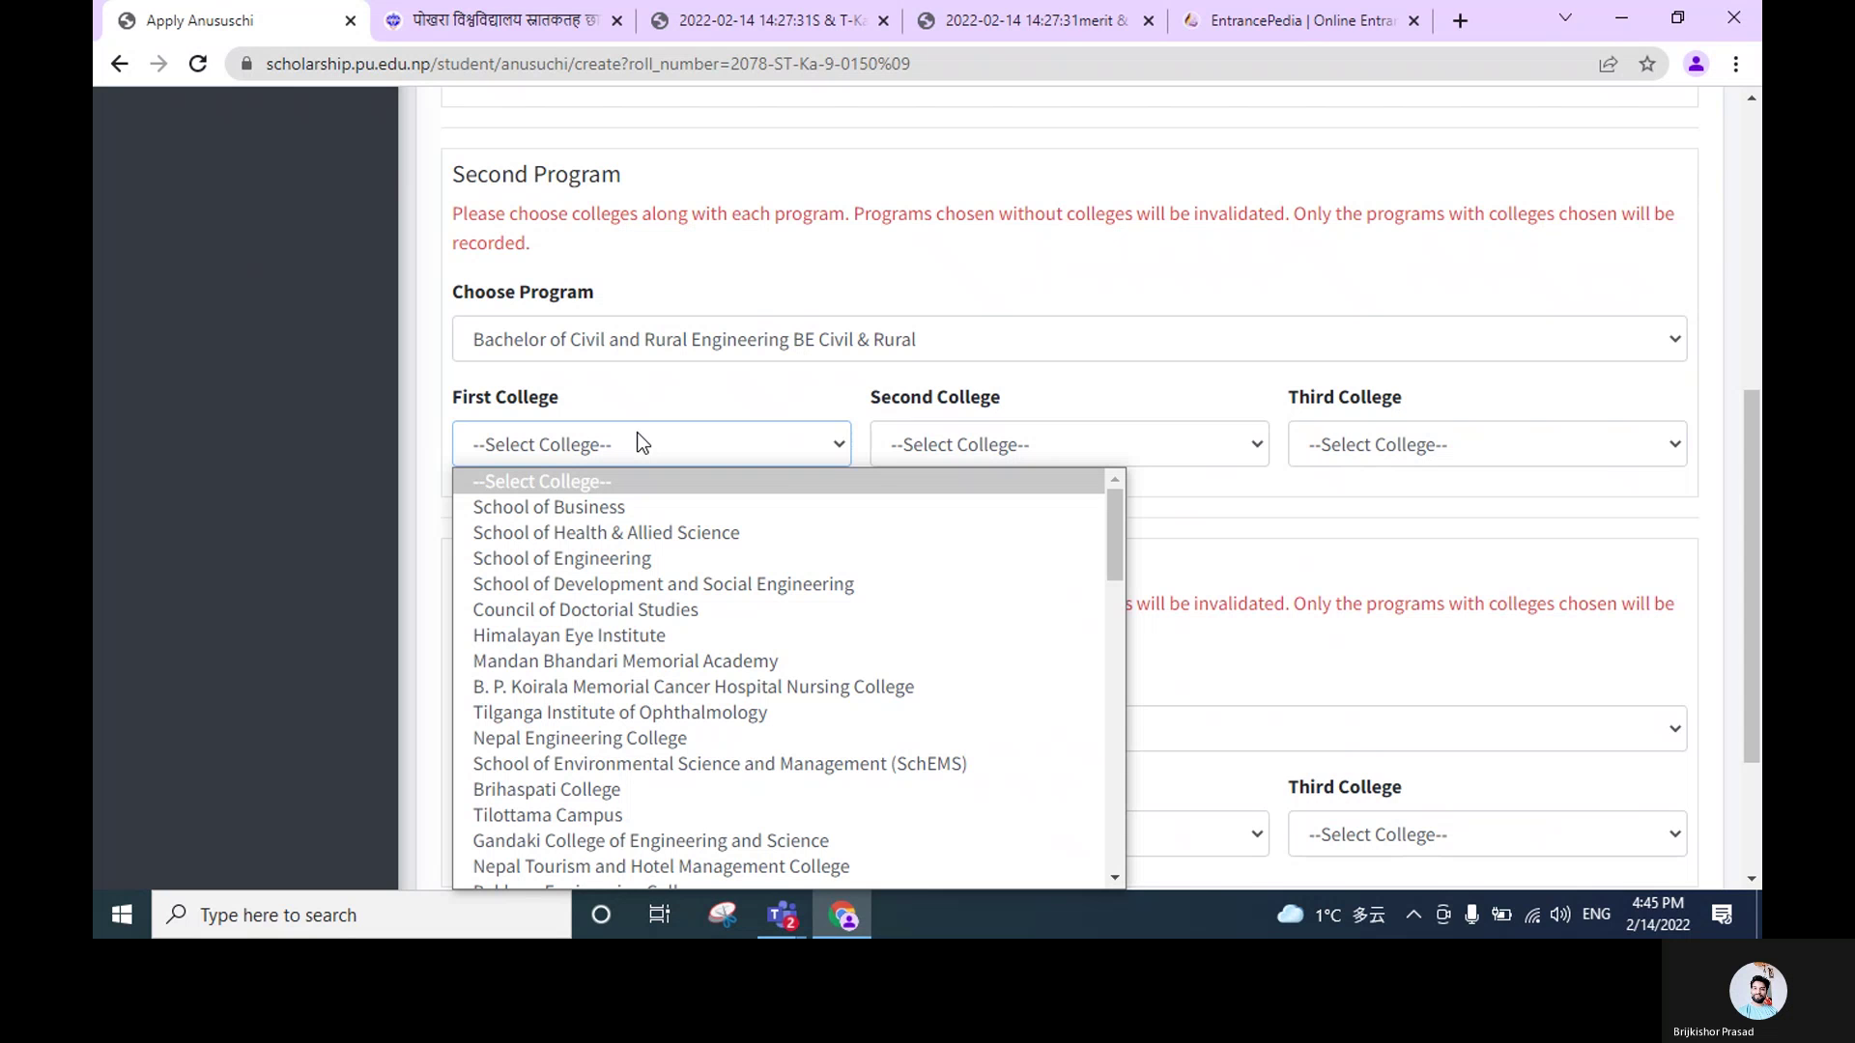
Read the application's single-submission notice and review the program and college choices in all three sections
scroll(876, 253, up, 5)
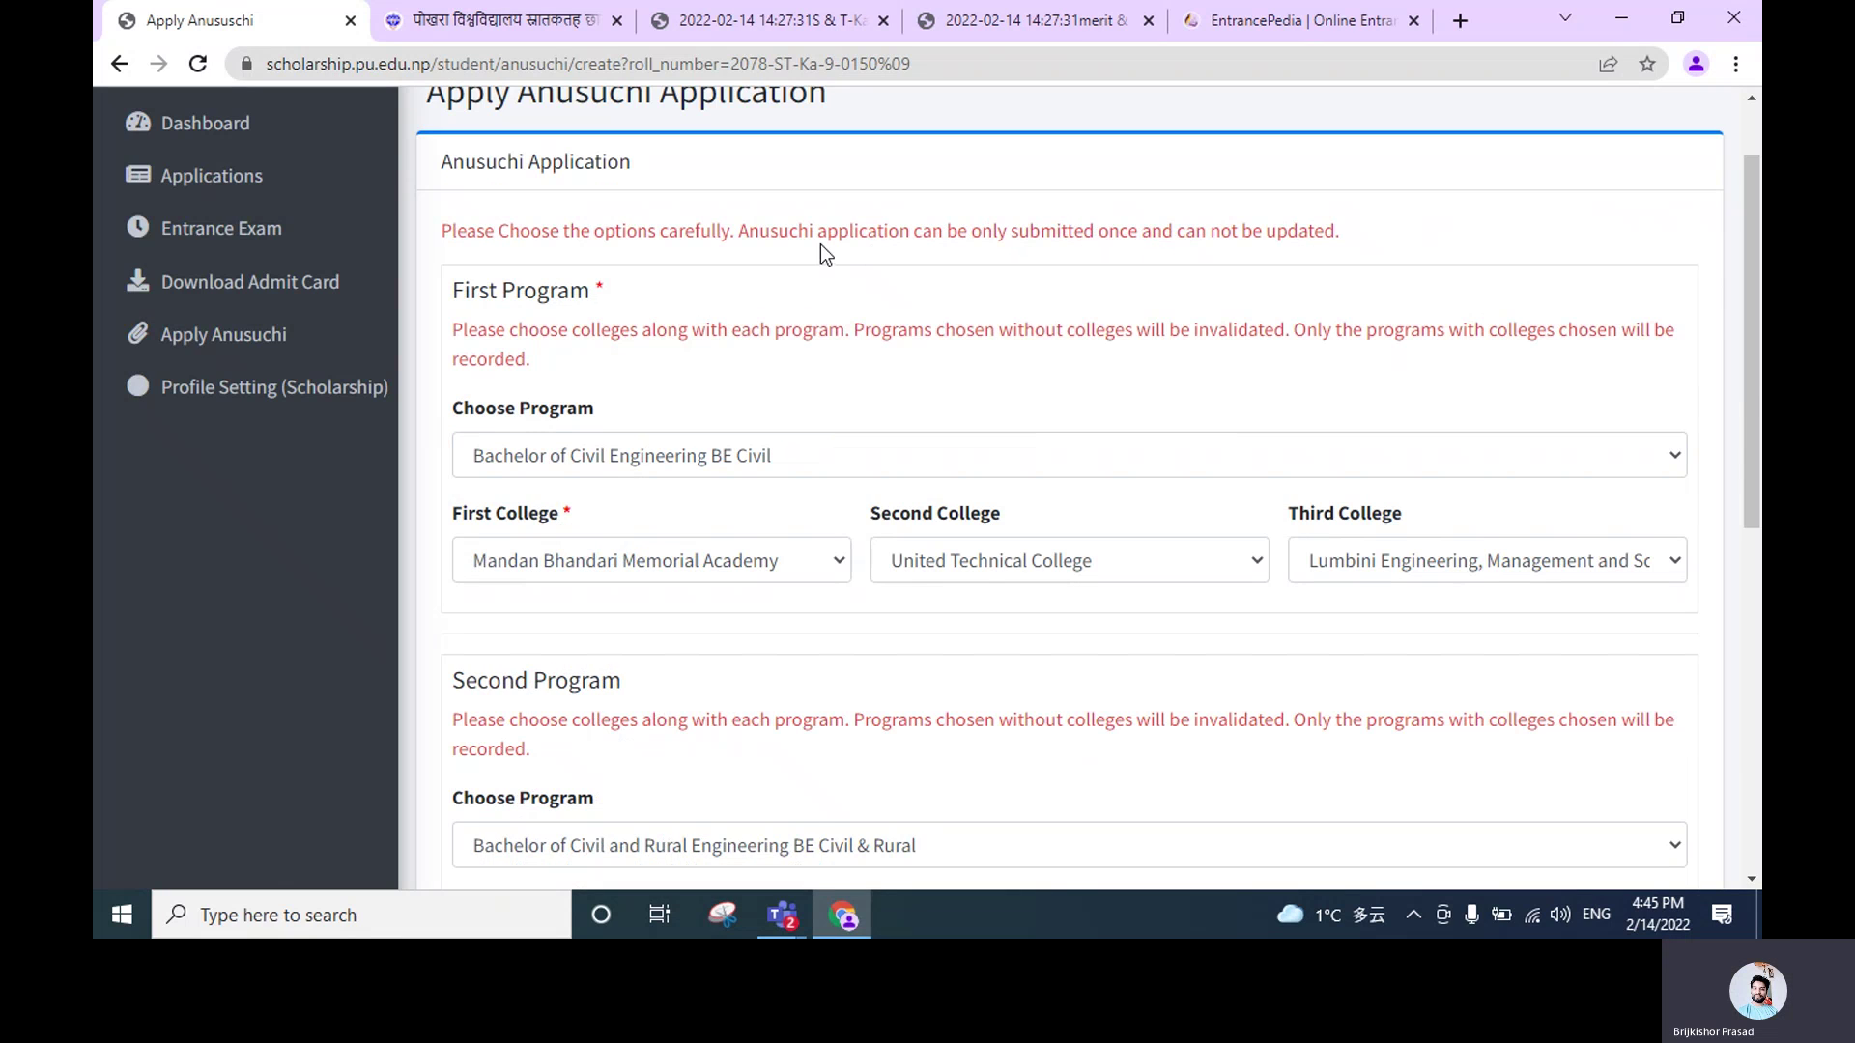
drag(444, 232, 1154, 231)
click(728, 228)
click(975, 229)
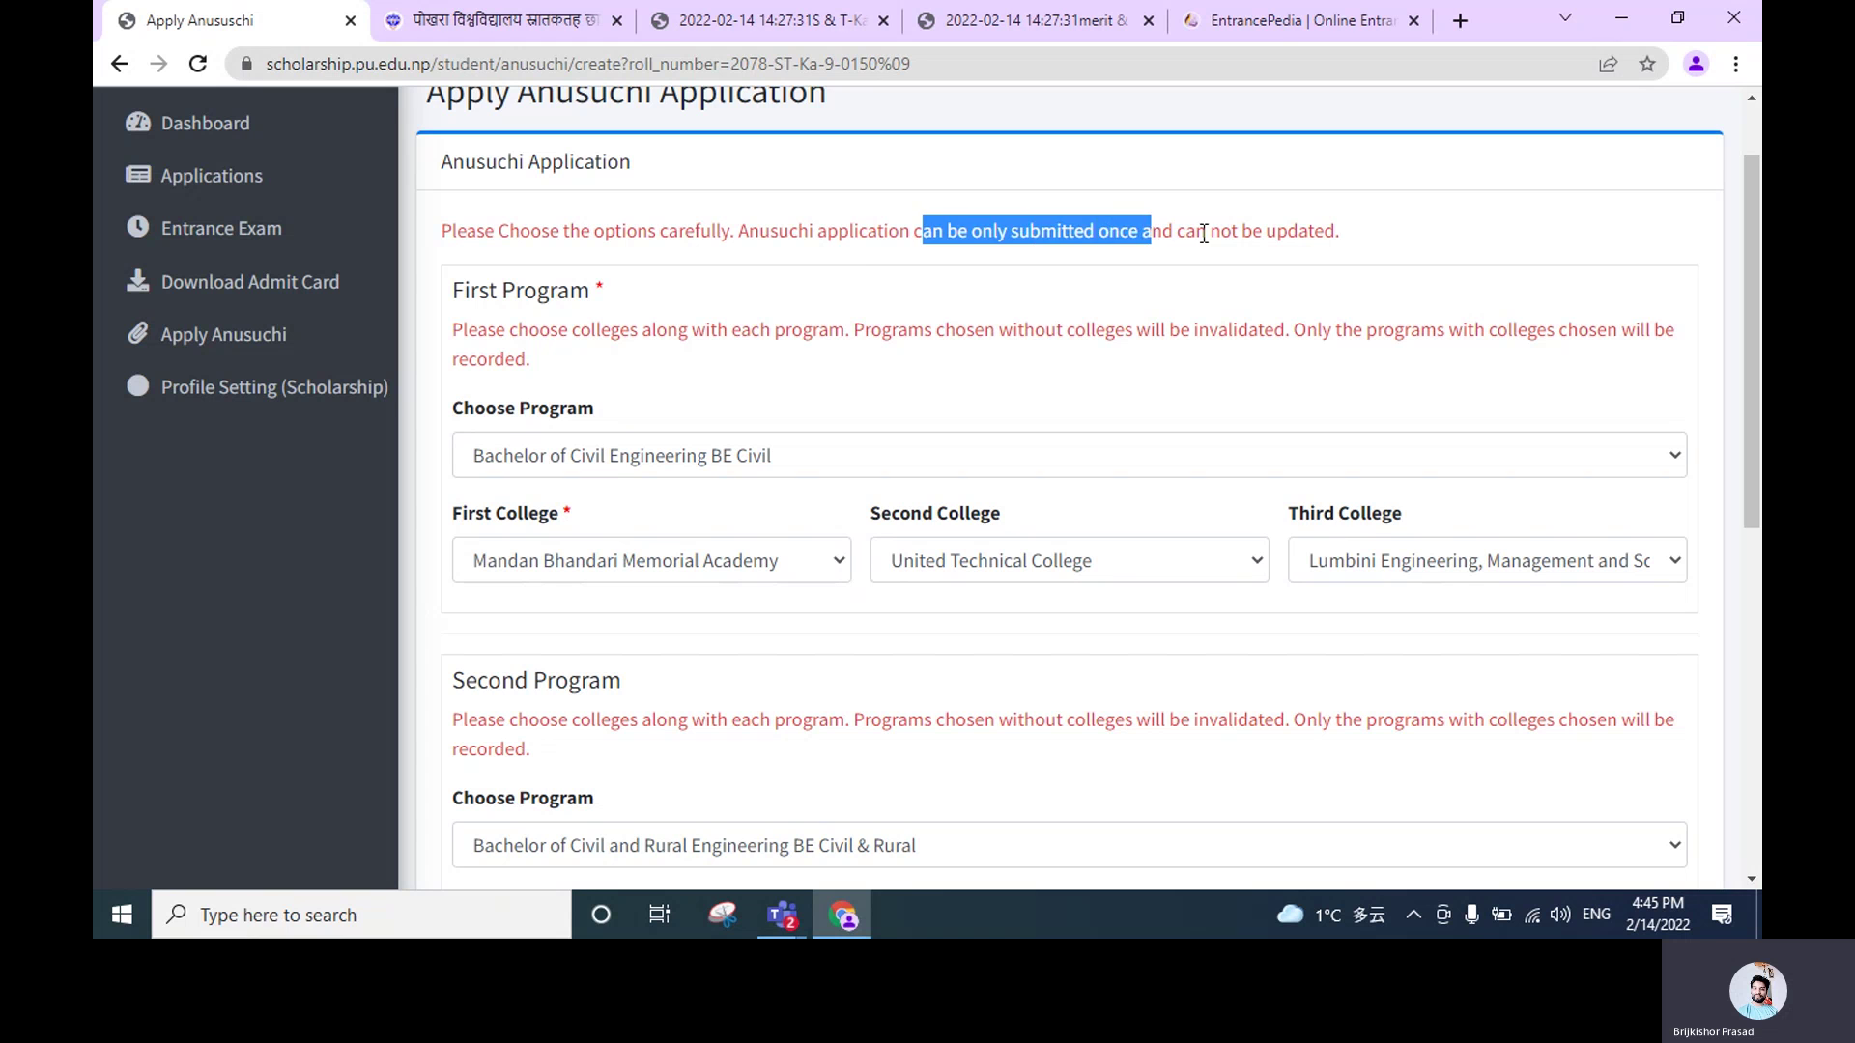
click(1207, 229)
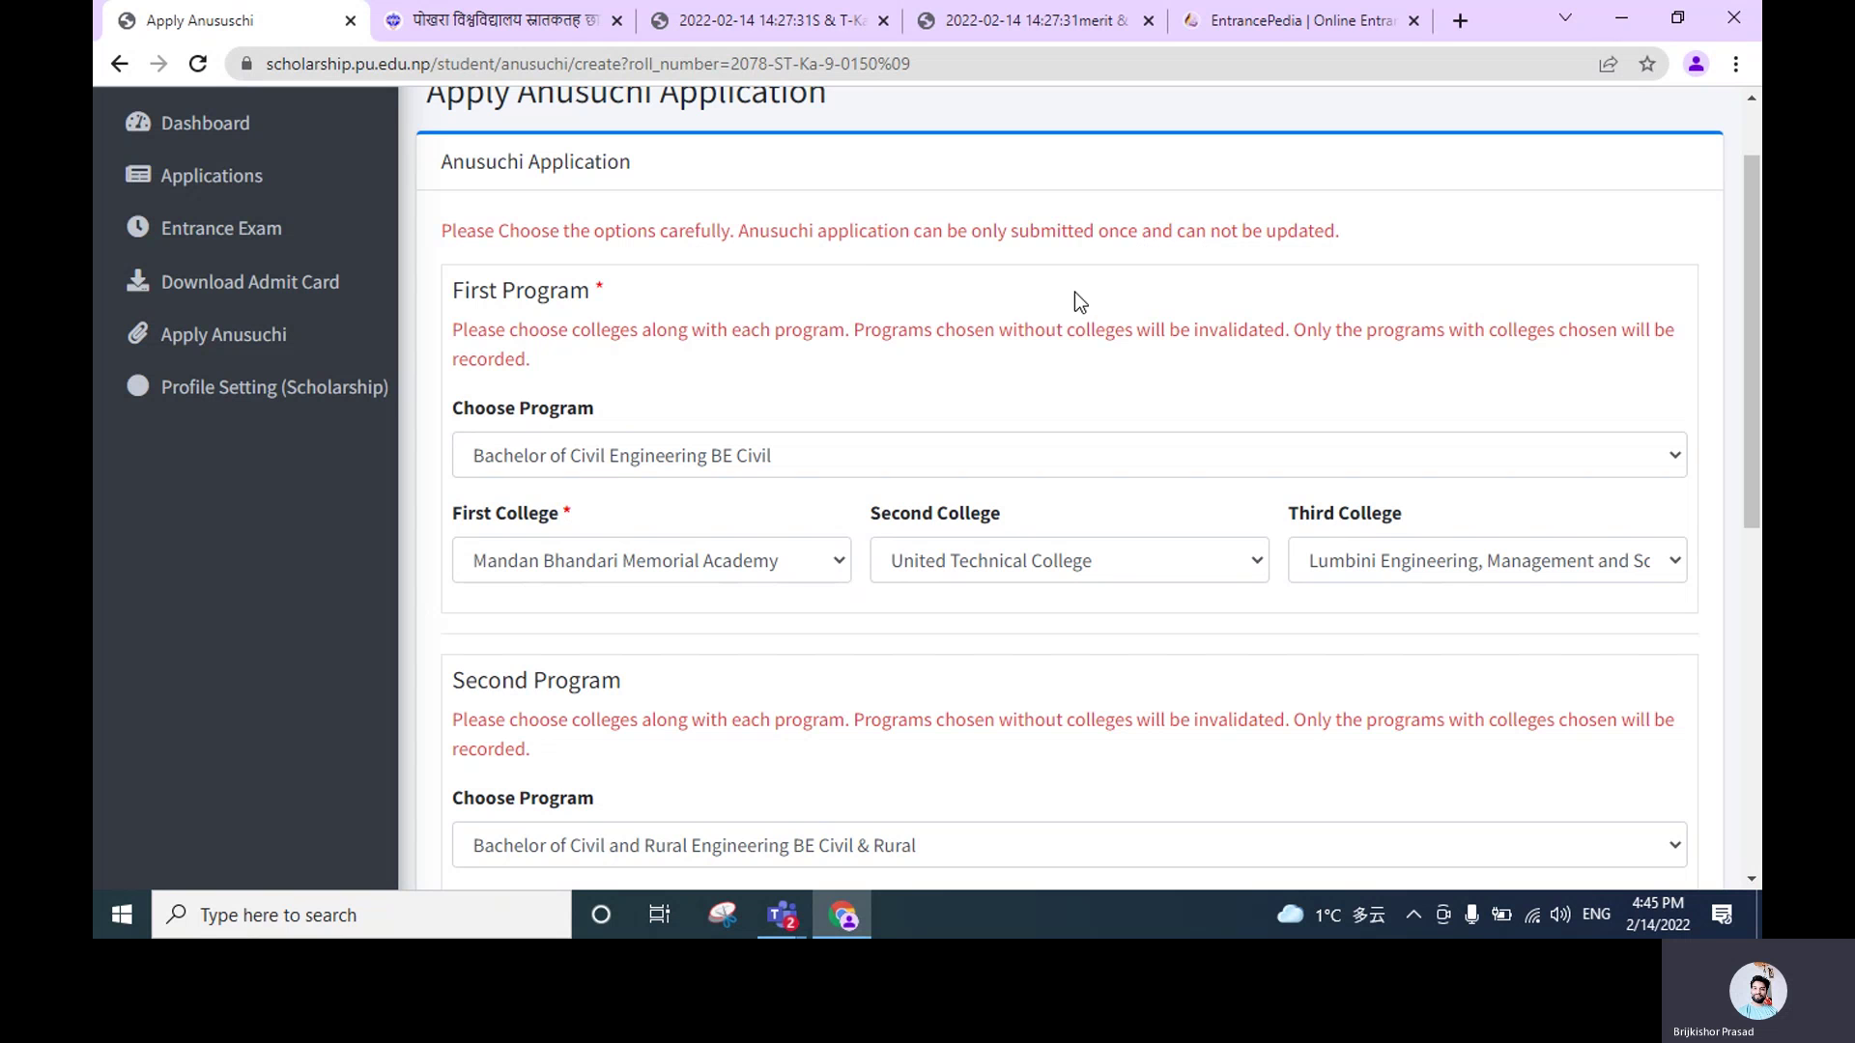
scroll(1023, 343, down, 6)
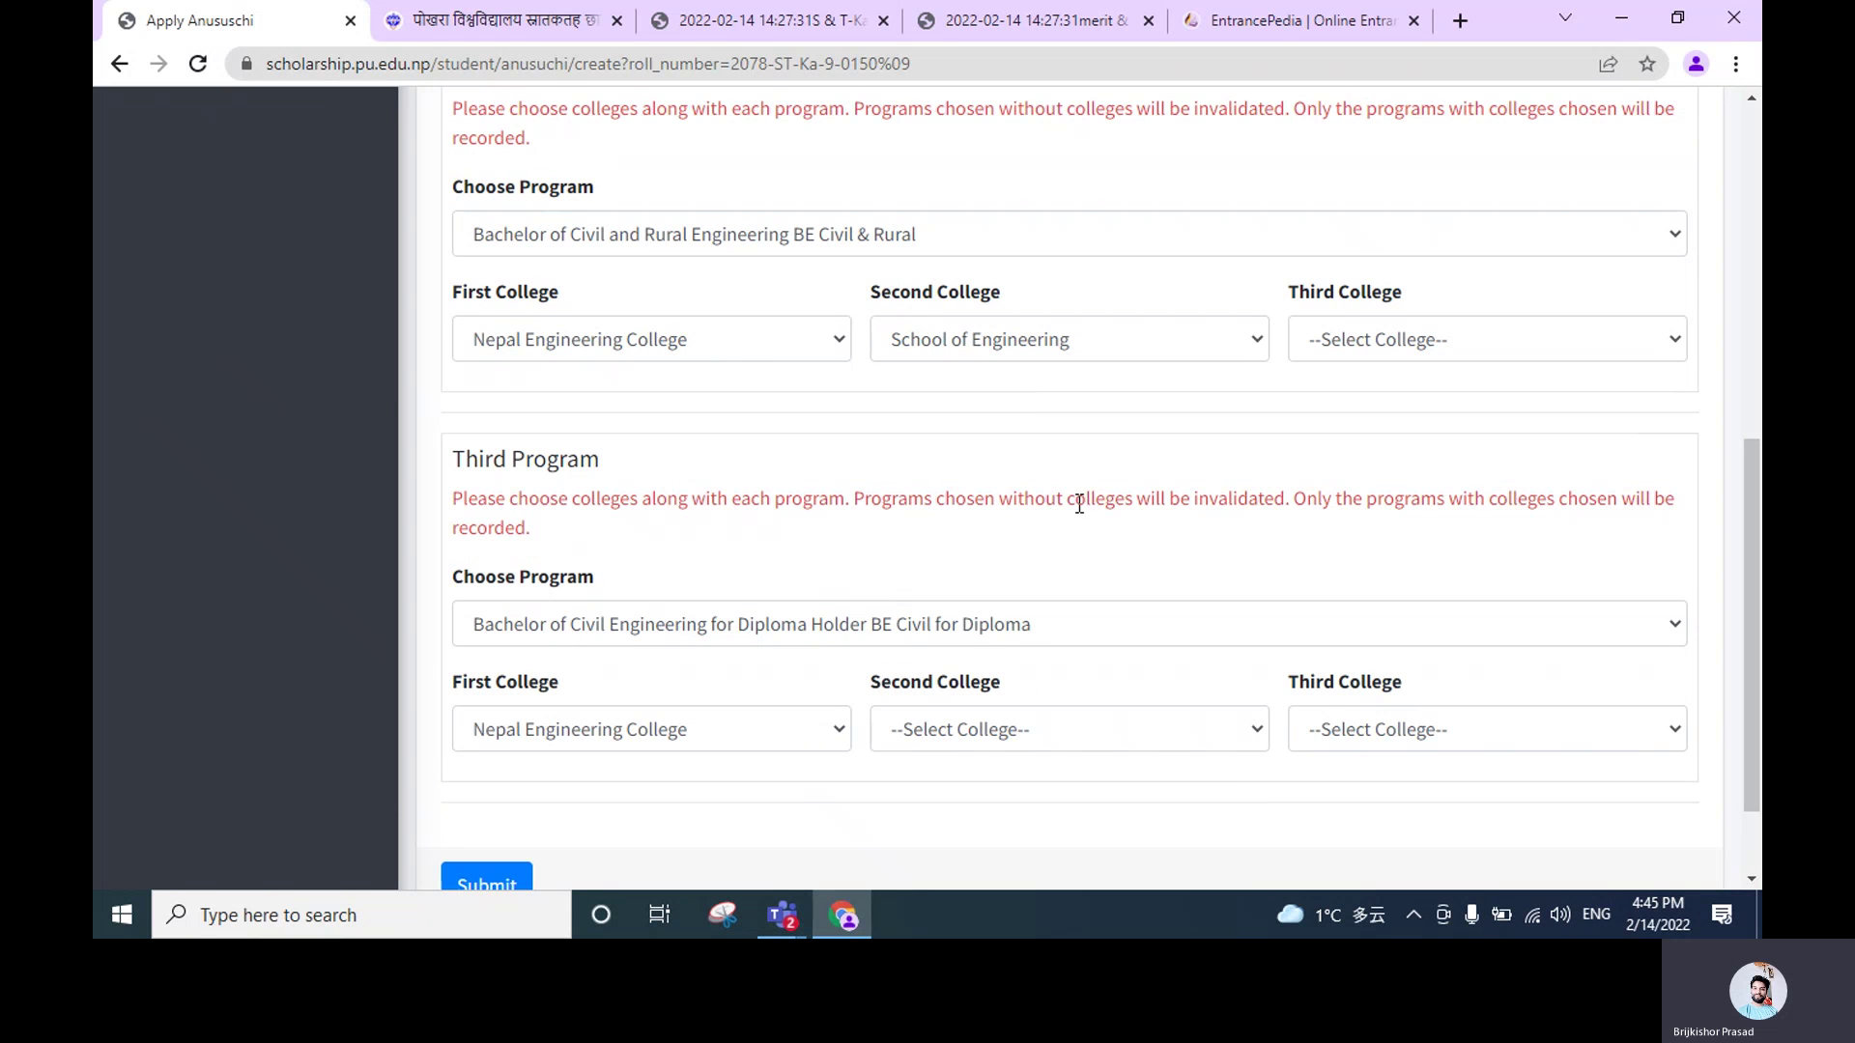
scroll(1081, 501, down, 2)
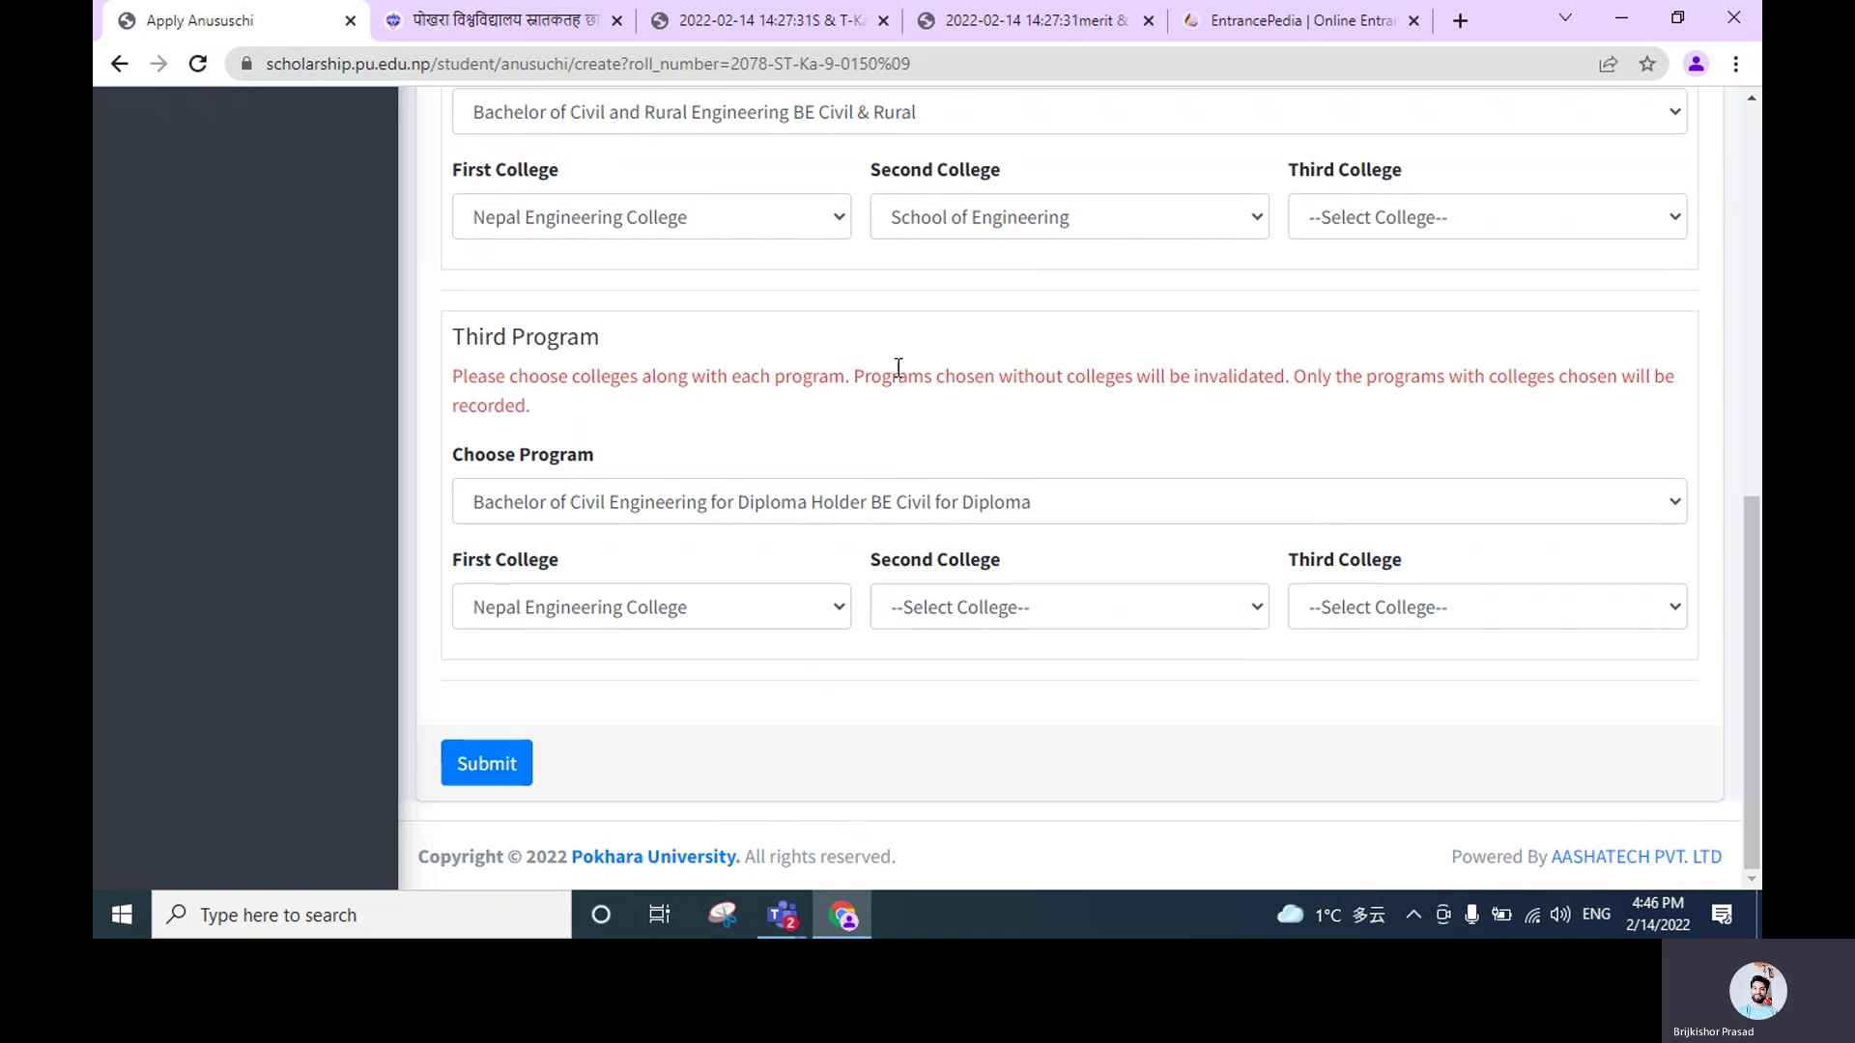
scroll(898, 367, up, 8)
scroll(900, 367, down, 5)
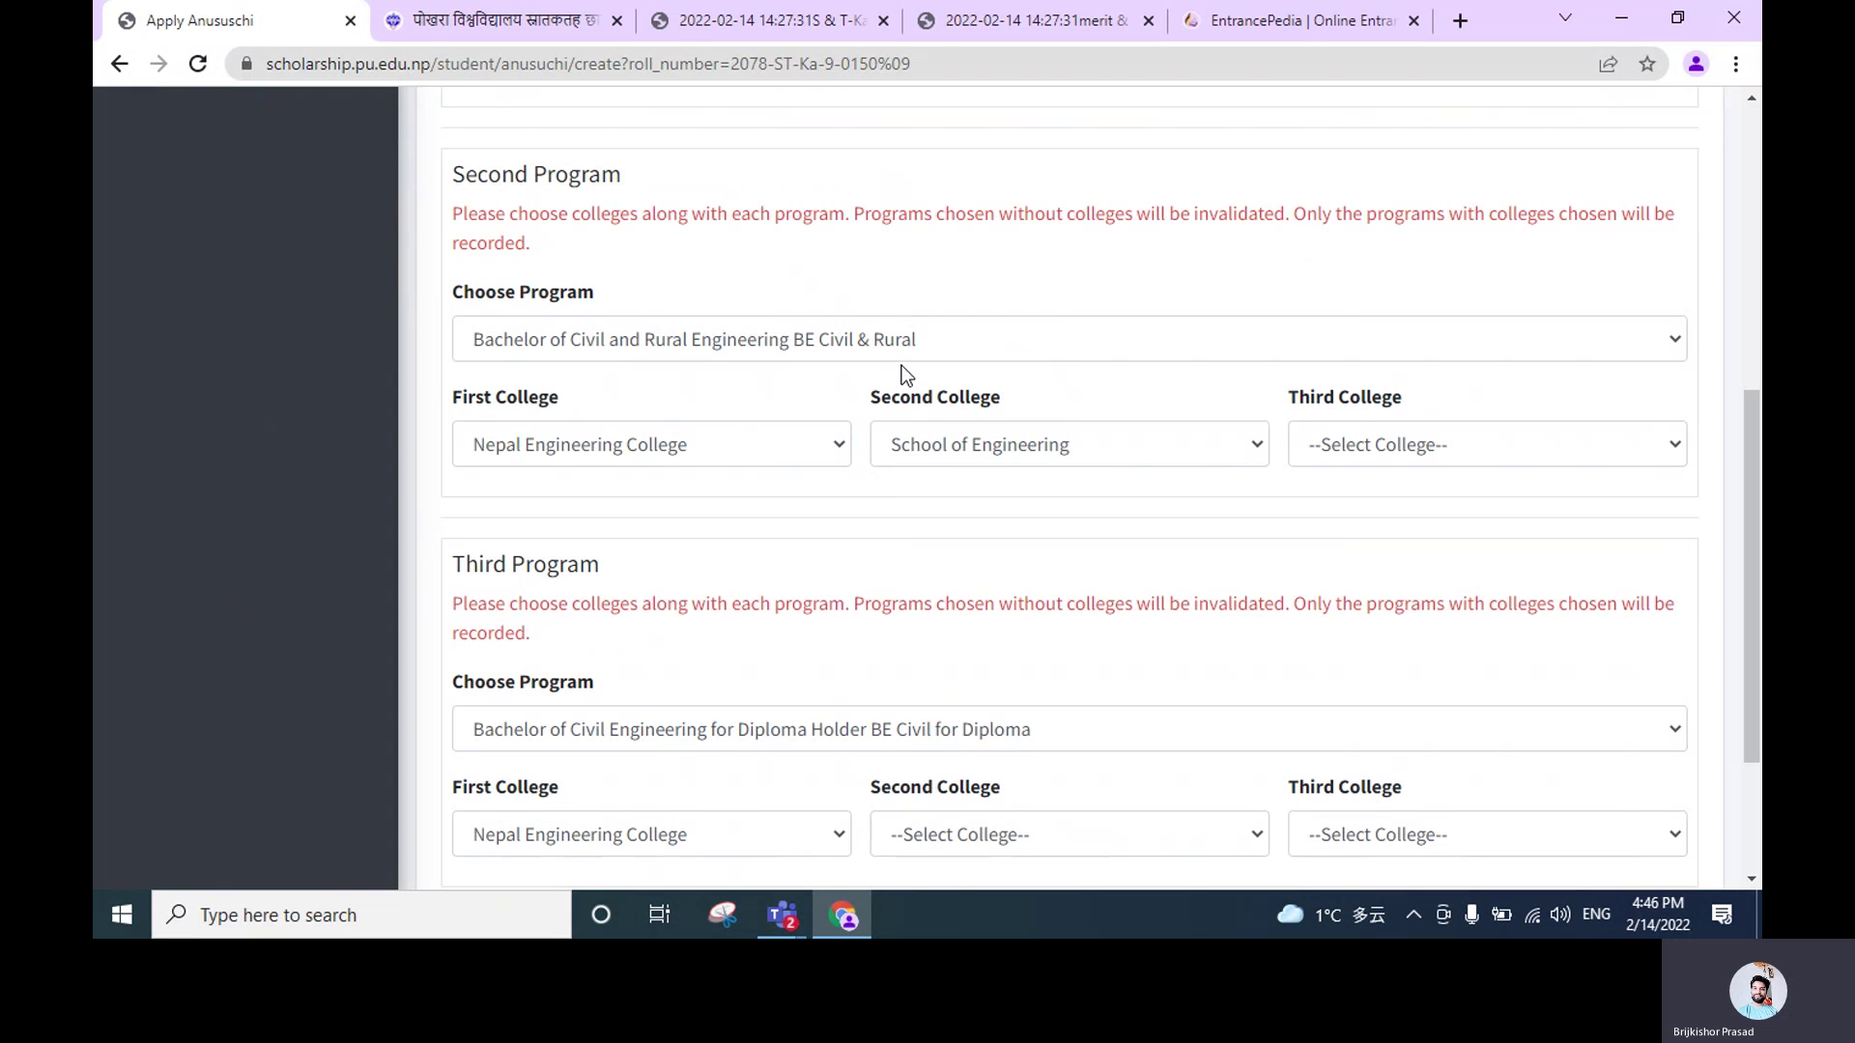
scroll(580, 425, down, 3)
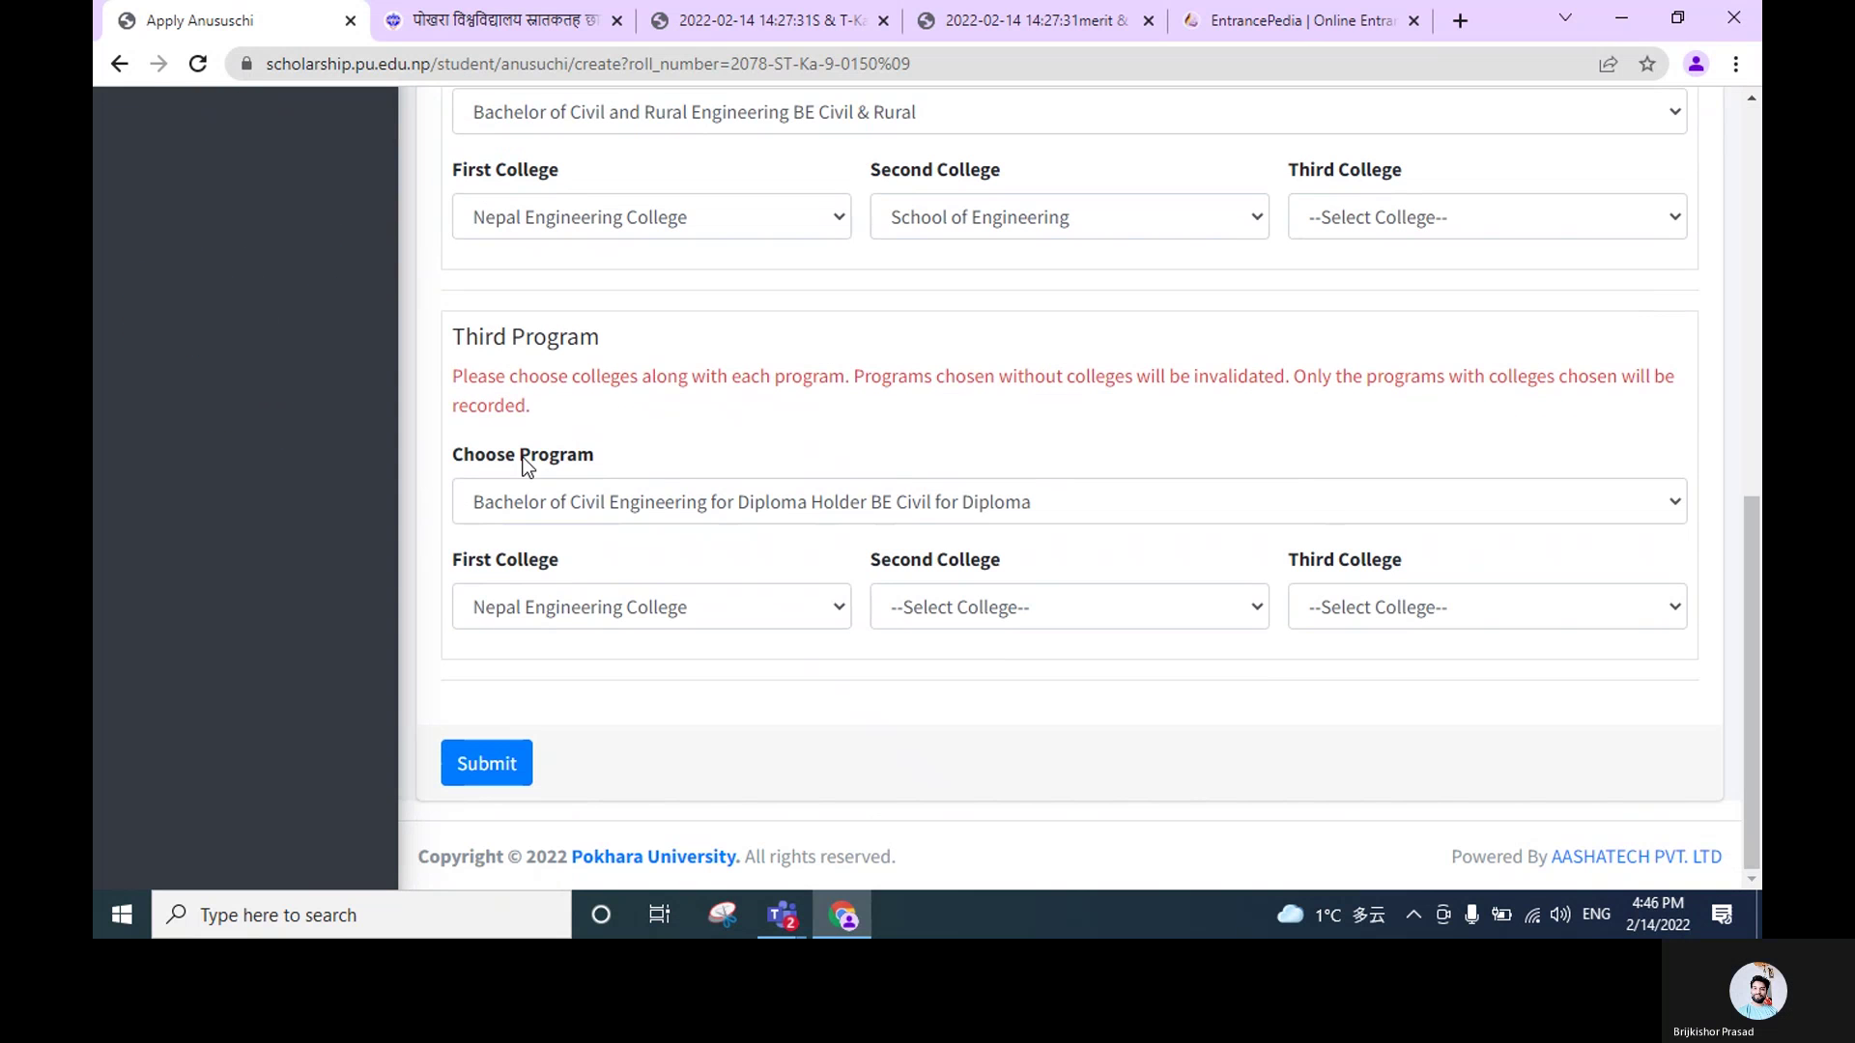
Read the Third Program notice about choosing colleges with each program and look over the whole form again
drag(545, 386, 1258, 379)
click(860, 380)
drag(1107, 378, 1606, 380)
click(1333, 379)
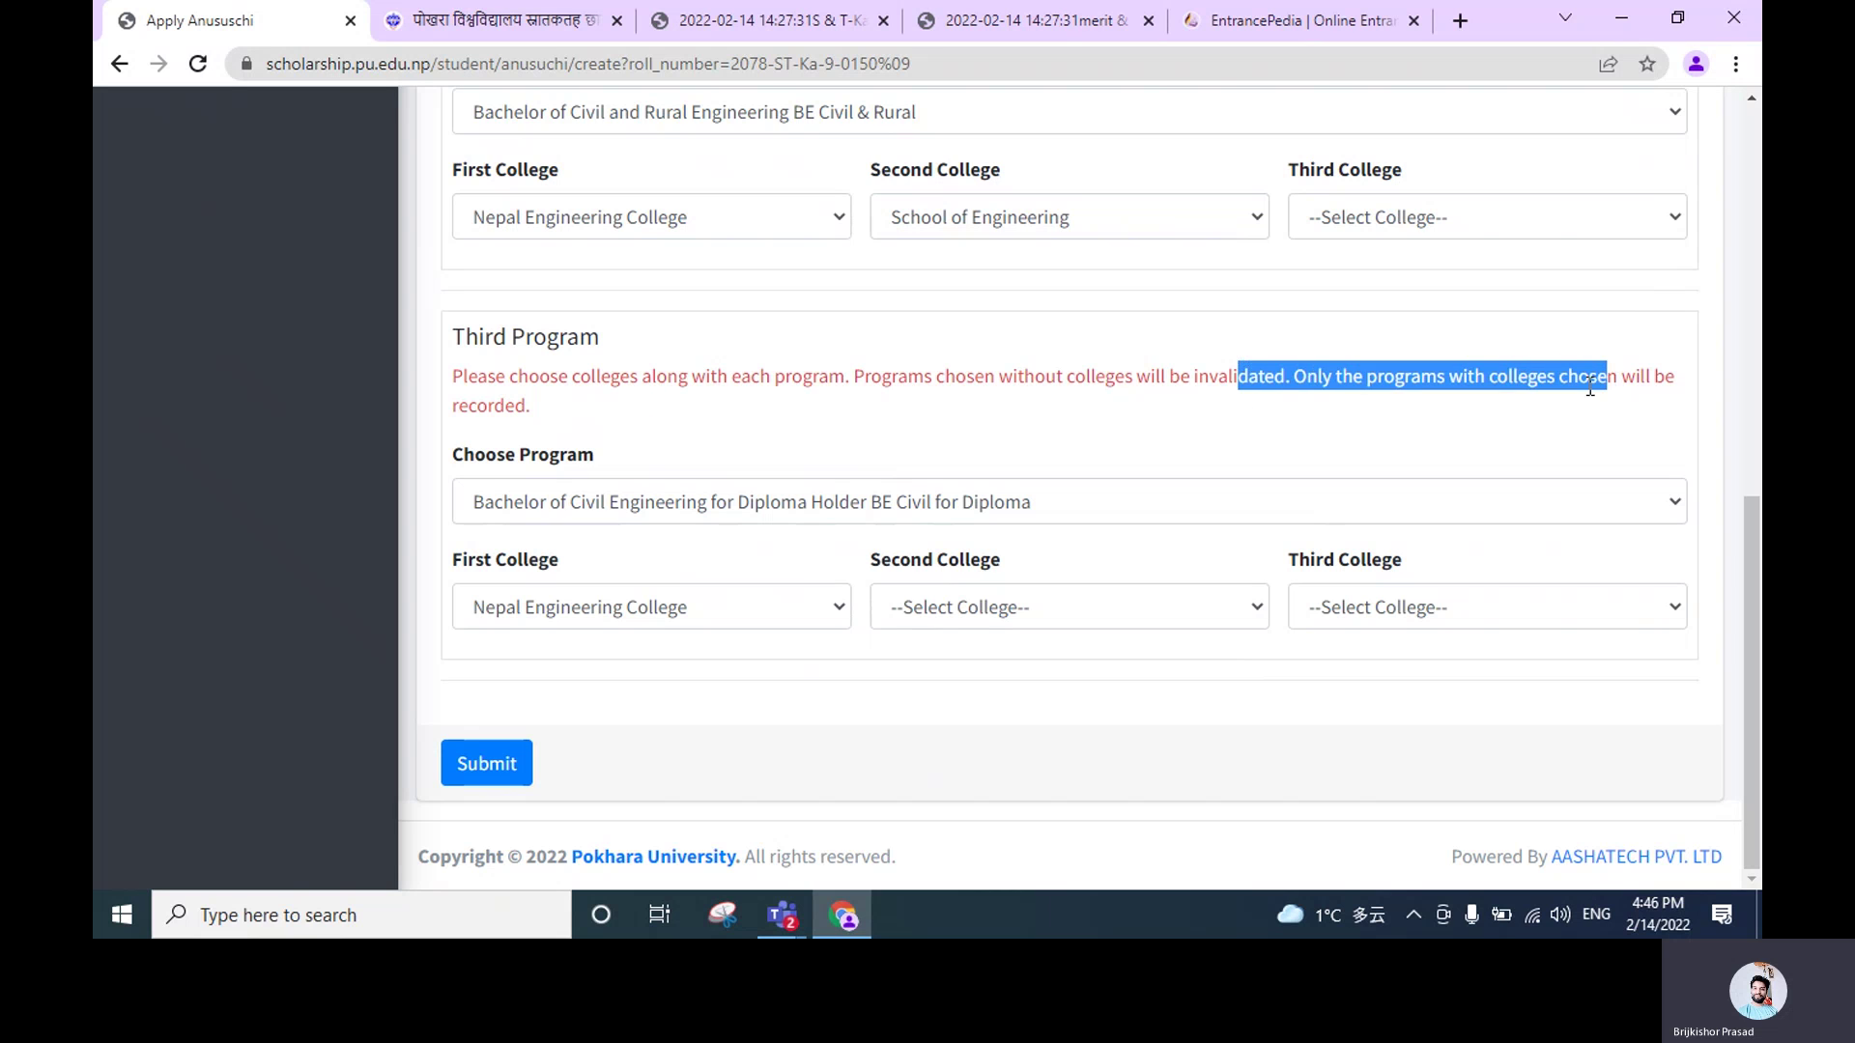
click(1181, 393)
drag(489, 380, 683, 381)
click(687, 382)
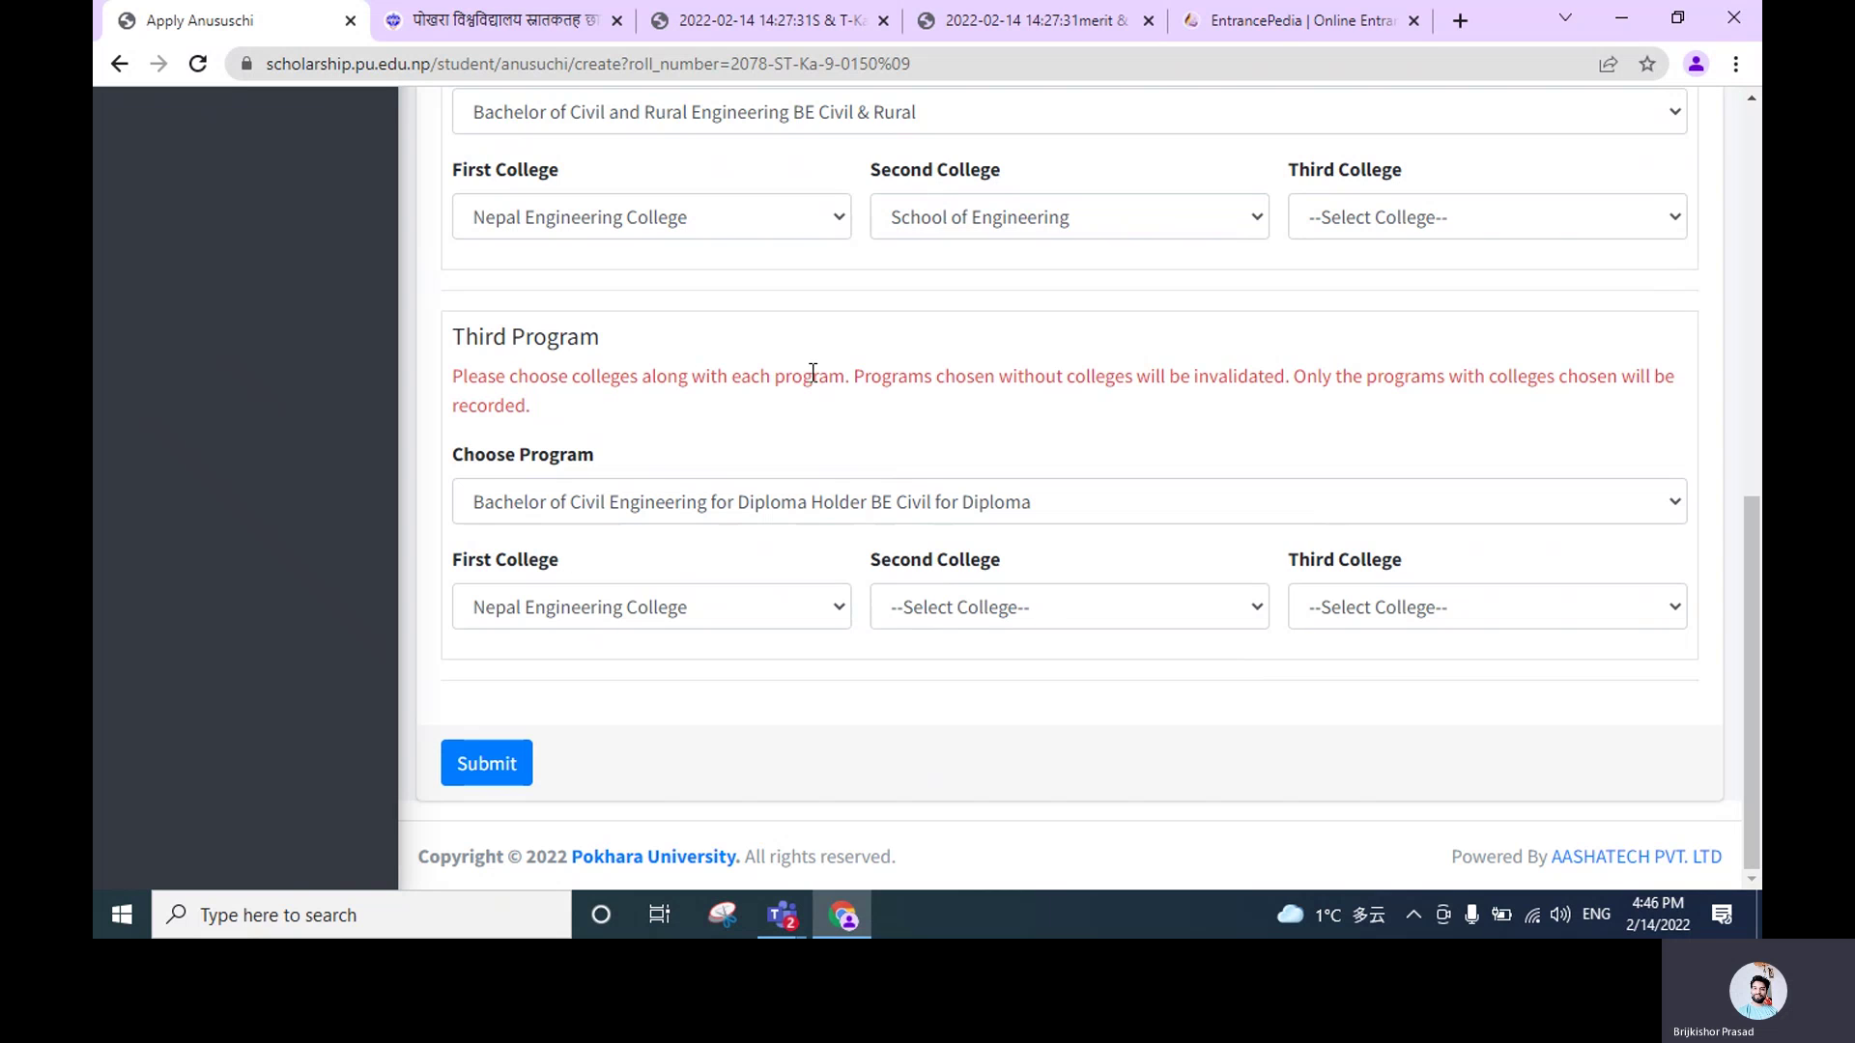
scroll(812, 373, up, 10)
scroll(812, 373, down, 10)
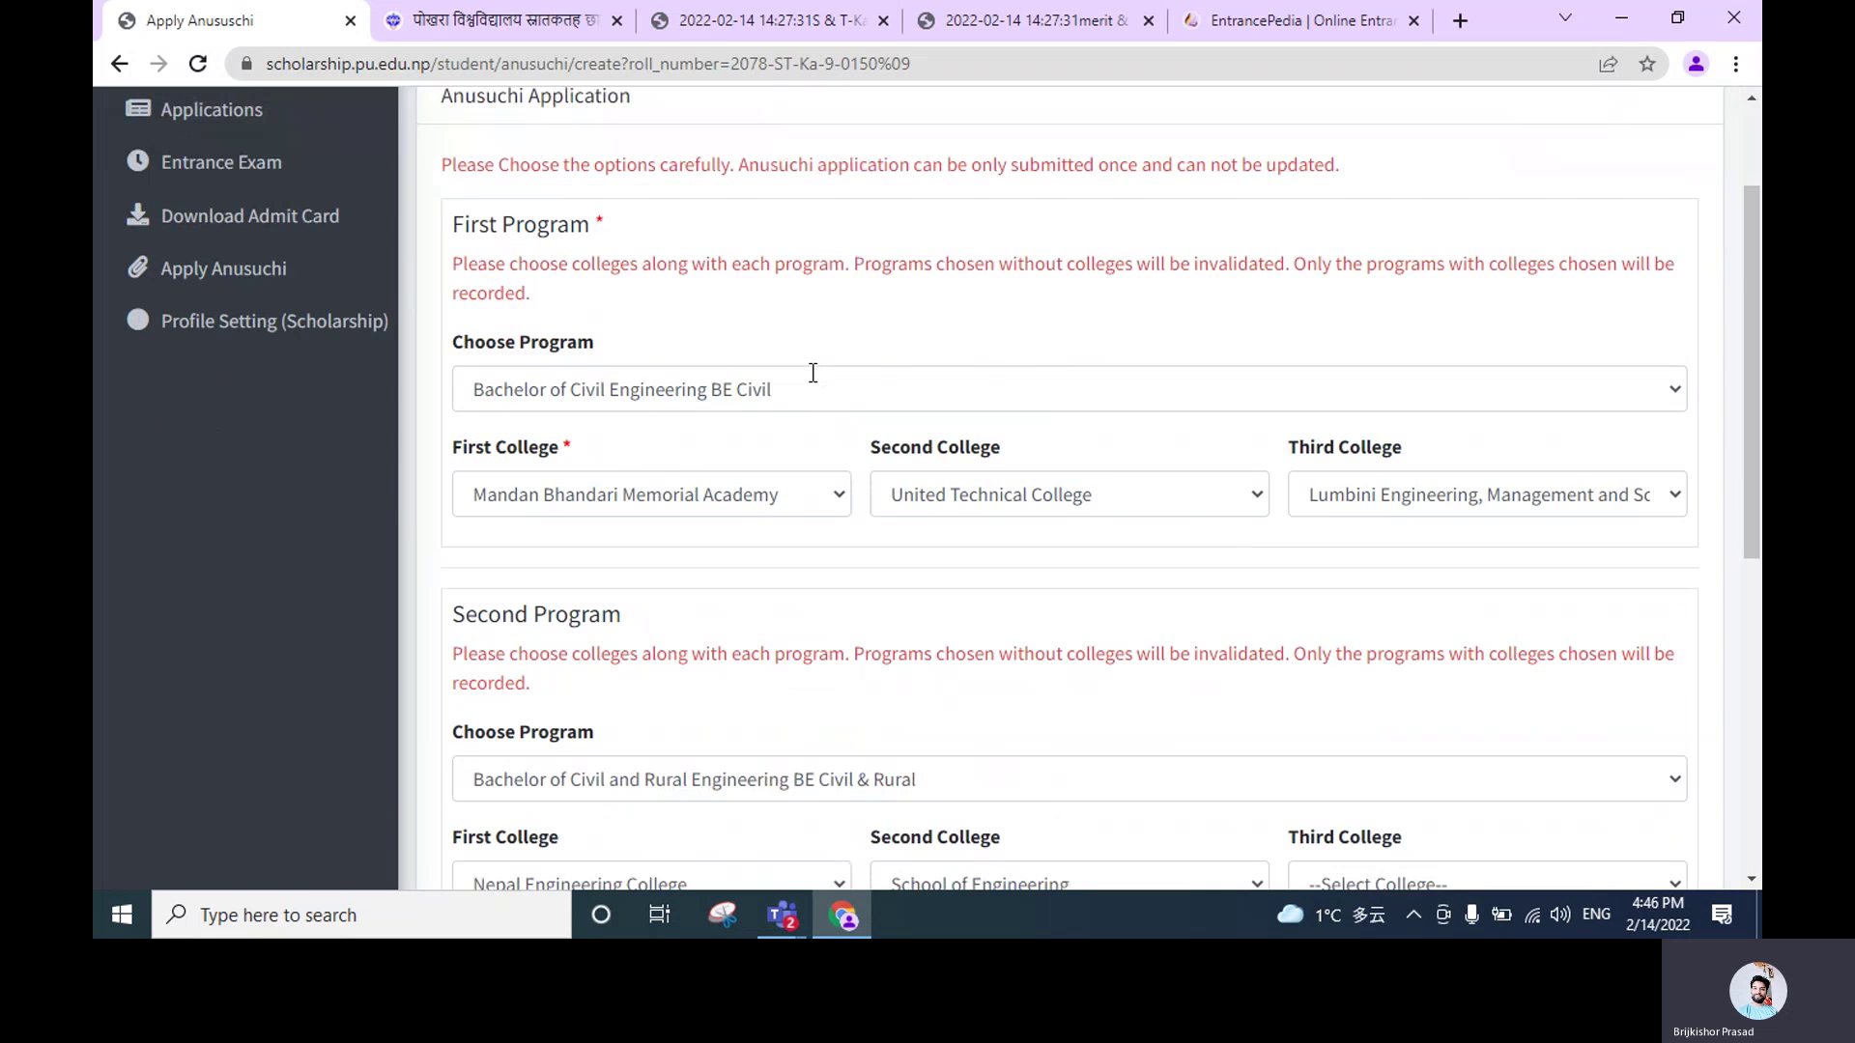
scroll(813, 372, up, 10)
scroll(809, 373, down, 10)
Call up the submission confirmation to read its warning about irreversible choices, and cancel it
click(488, 765)
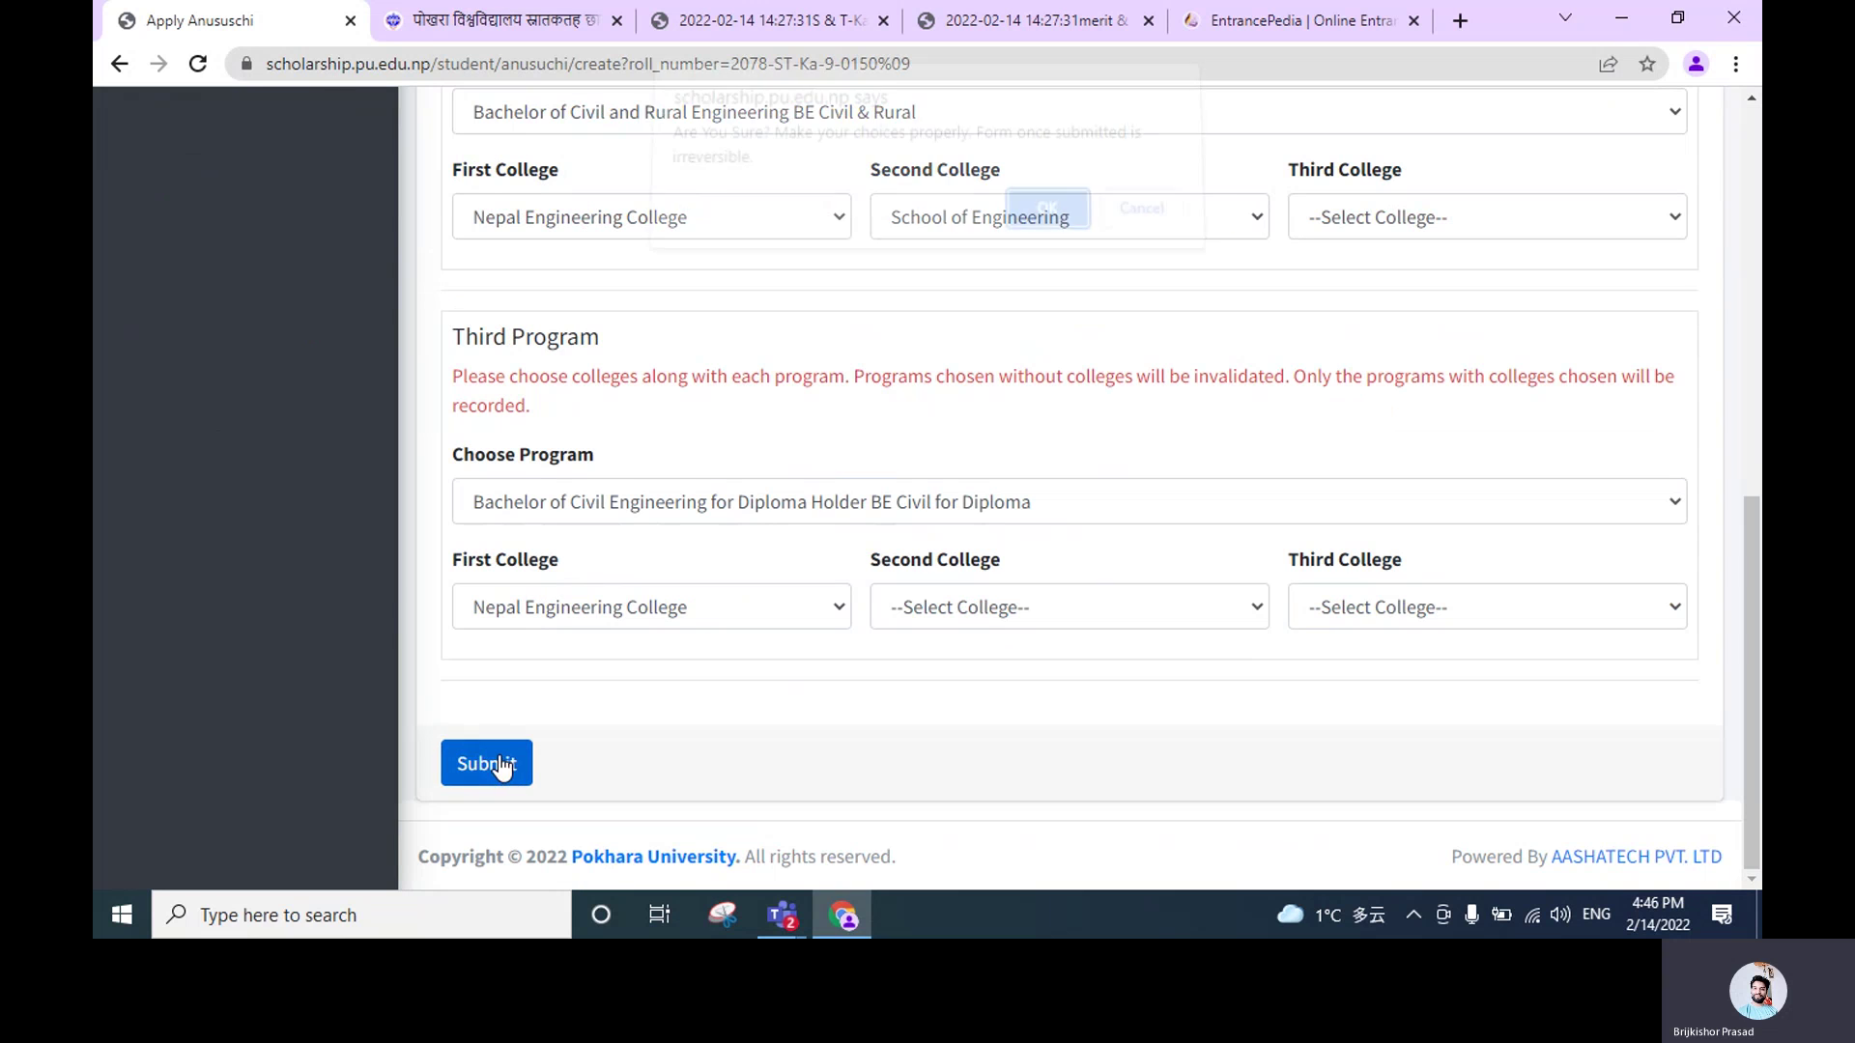
drag(685, 152, 1104, 151)
click(884, 142)
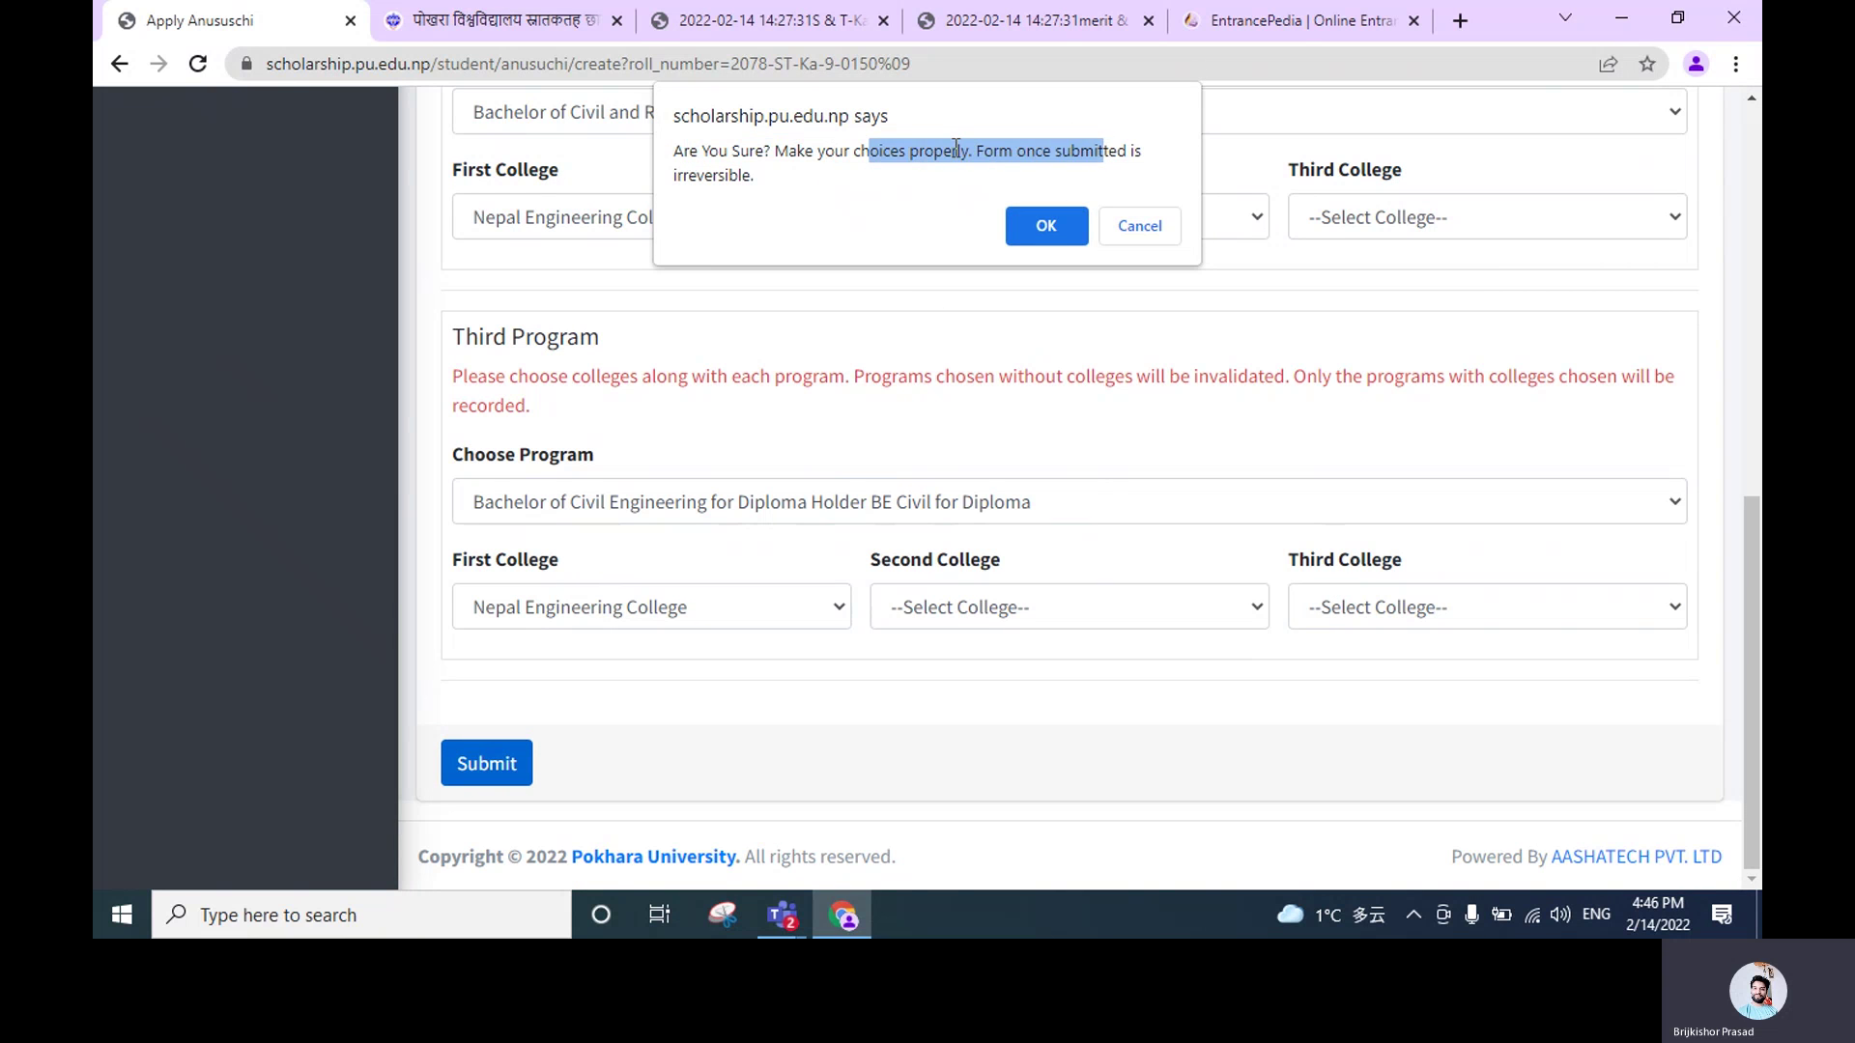
click(956, 151)
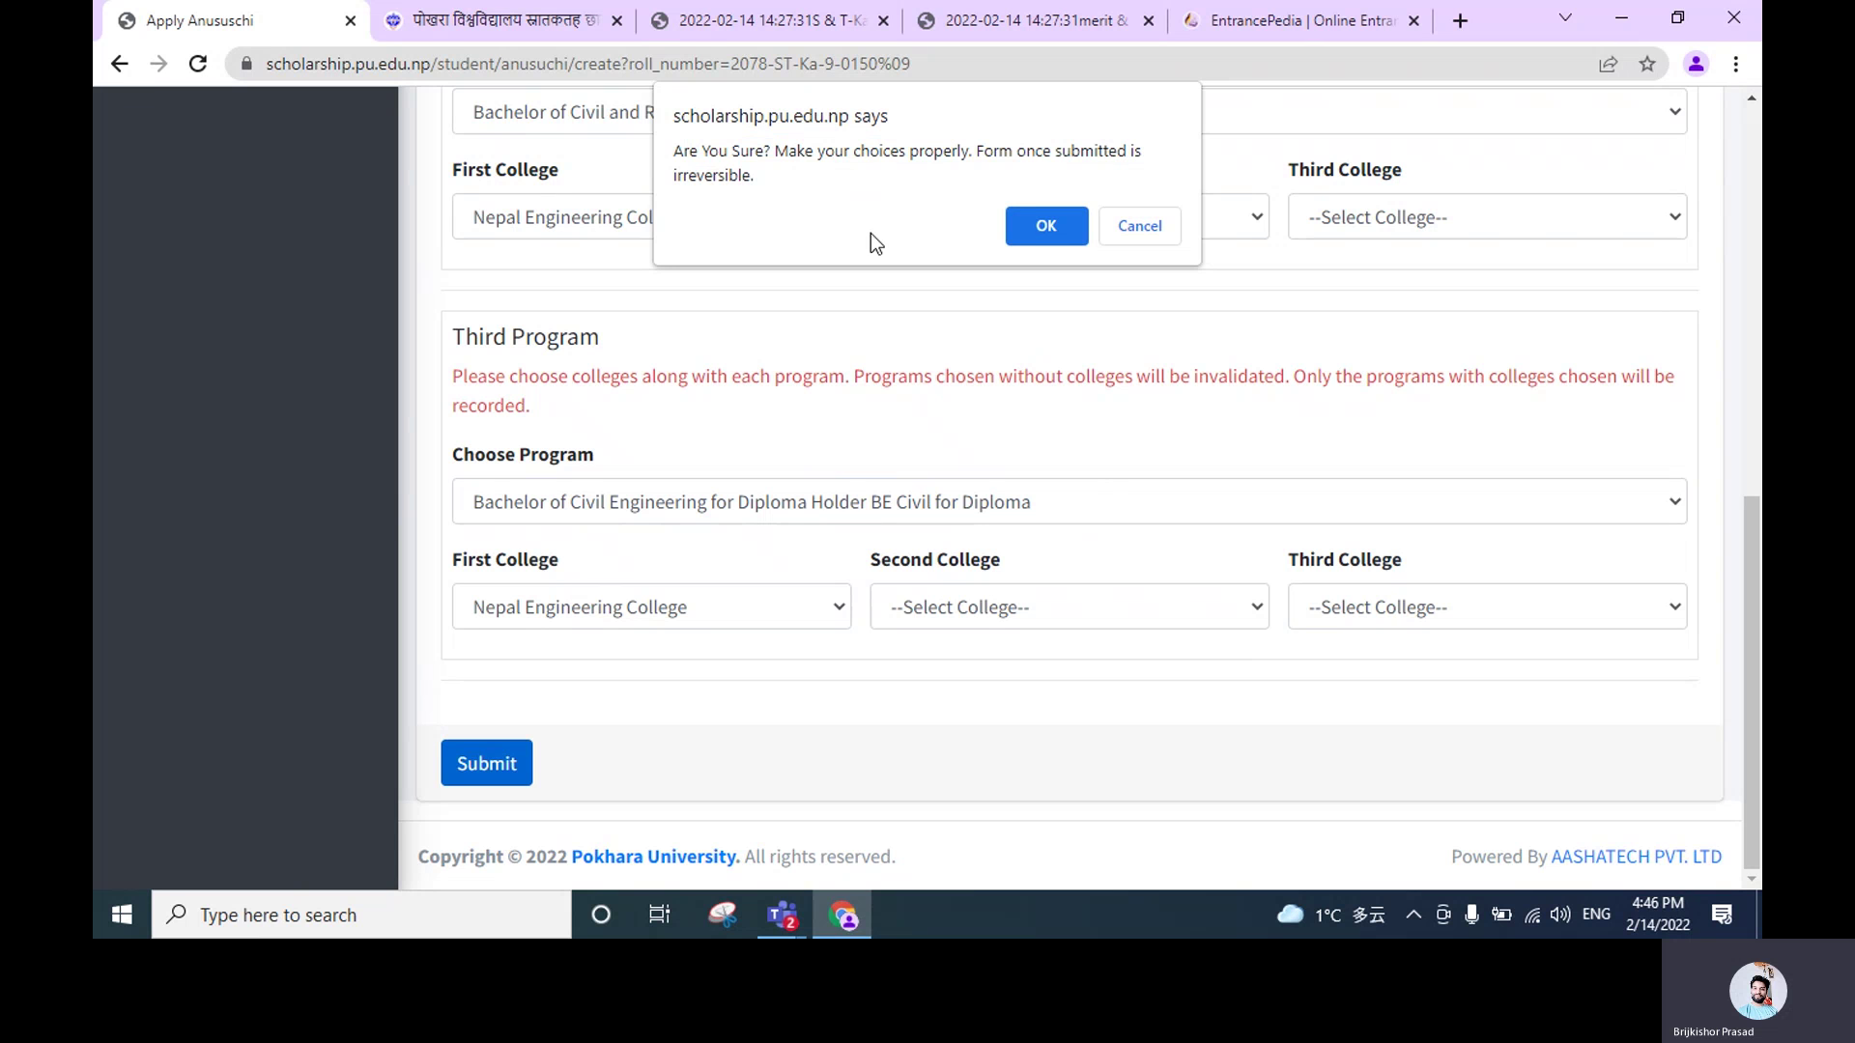
click(1147, 239)
Recheck the choices under all three programs, submit the Anusuchi application, and accept the confirmation
scroll(983, 338, up, 6)
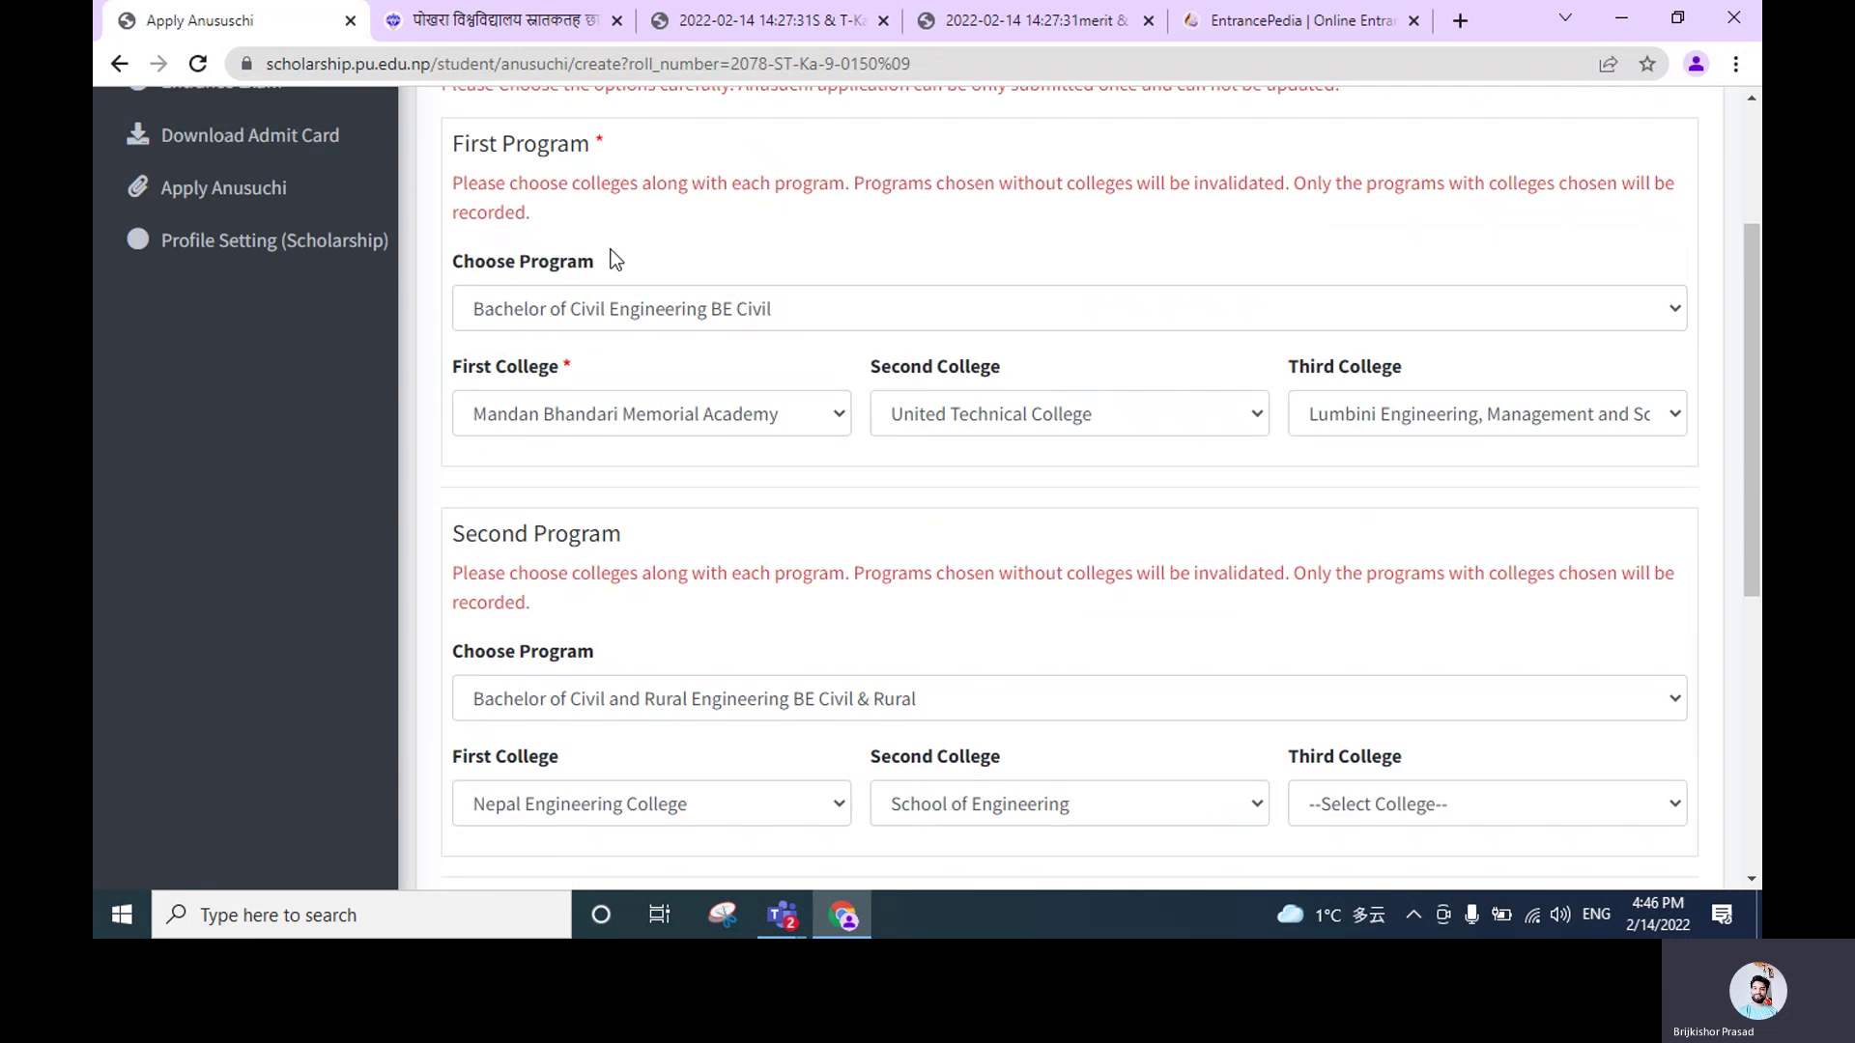
scroll(613, 259, up, 2)
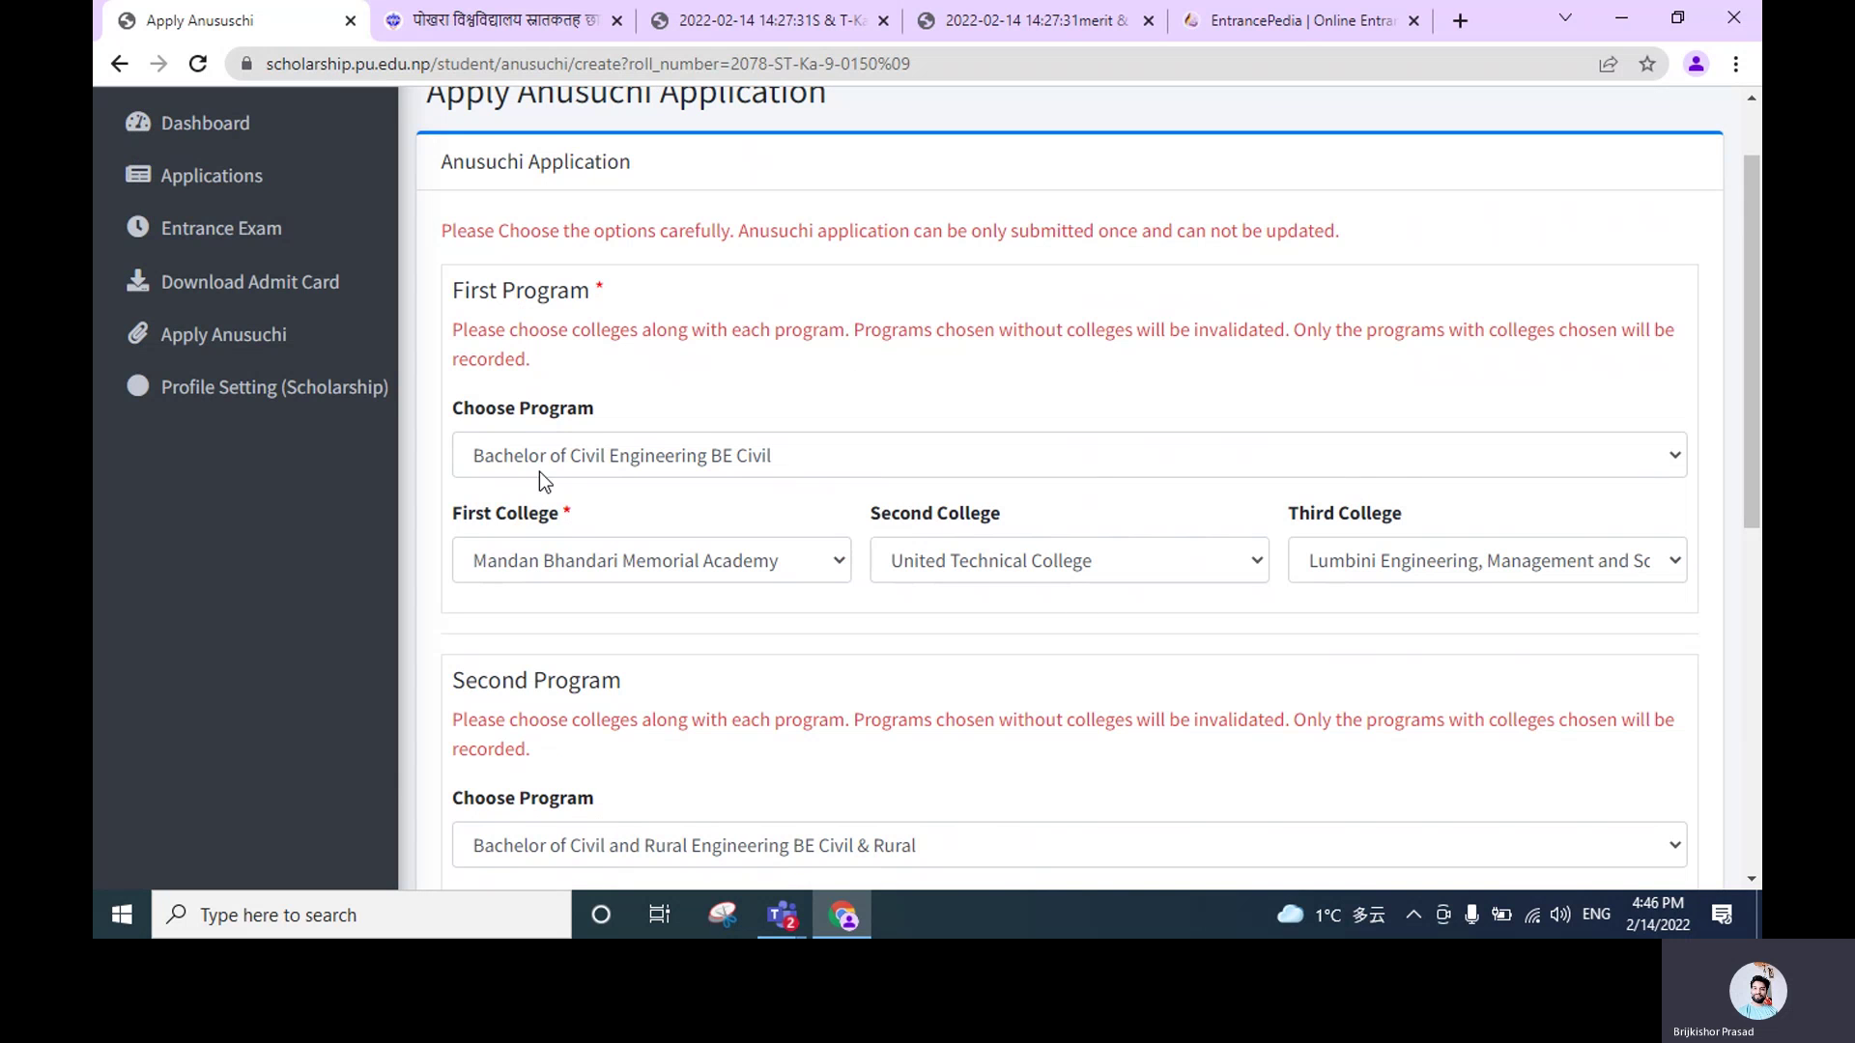
scroll(632, 438, down, 1)
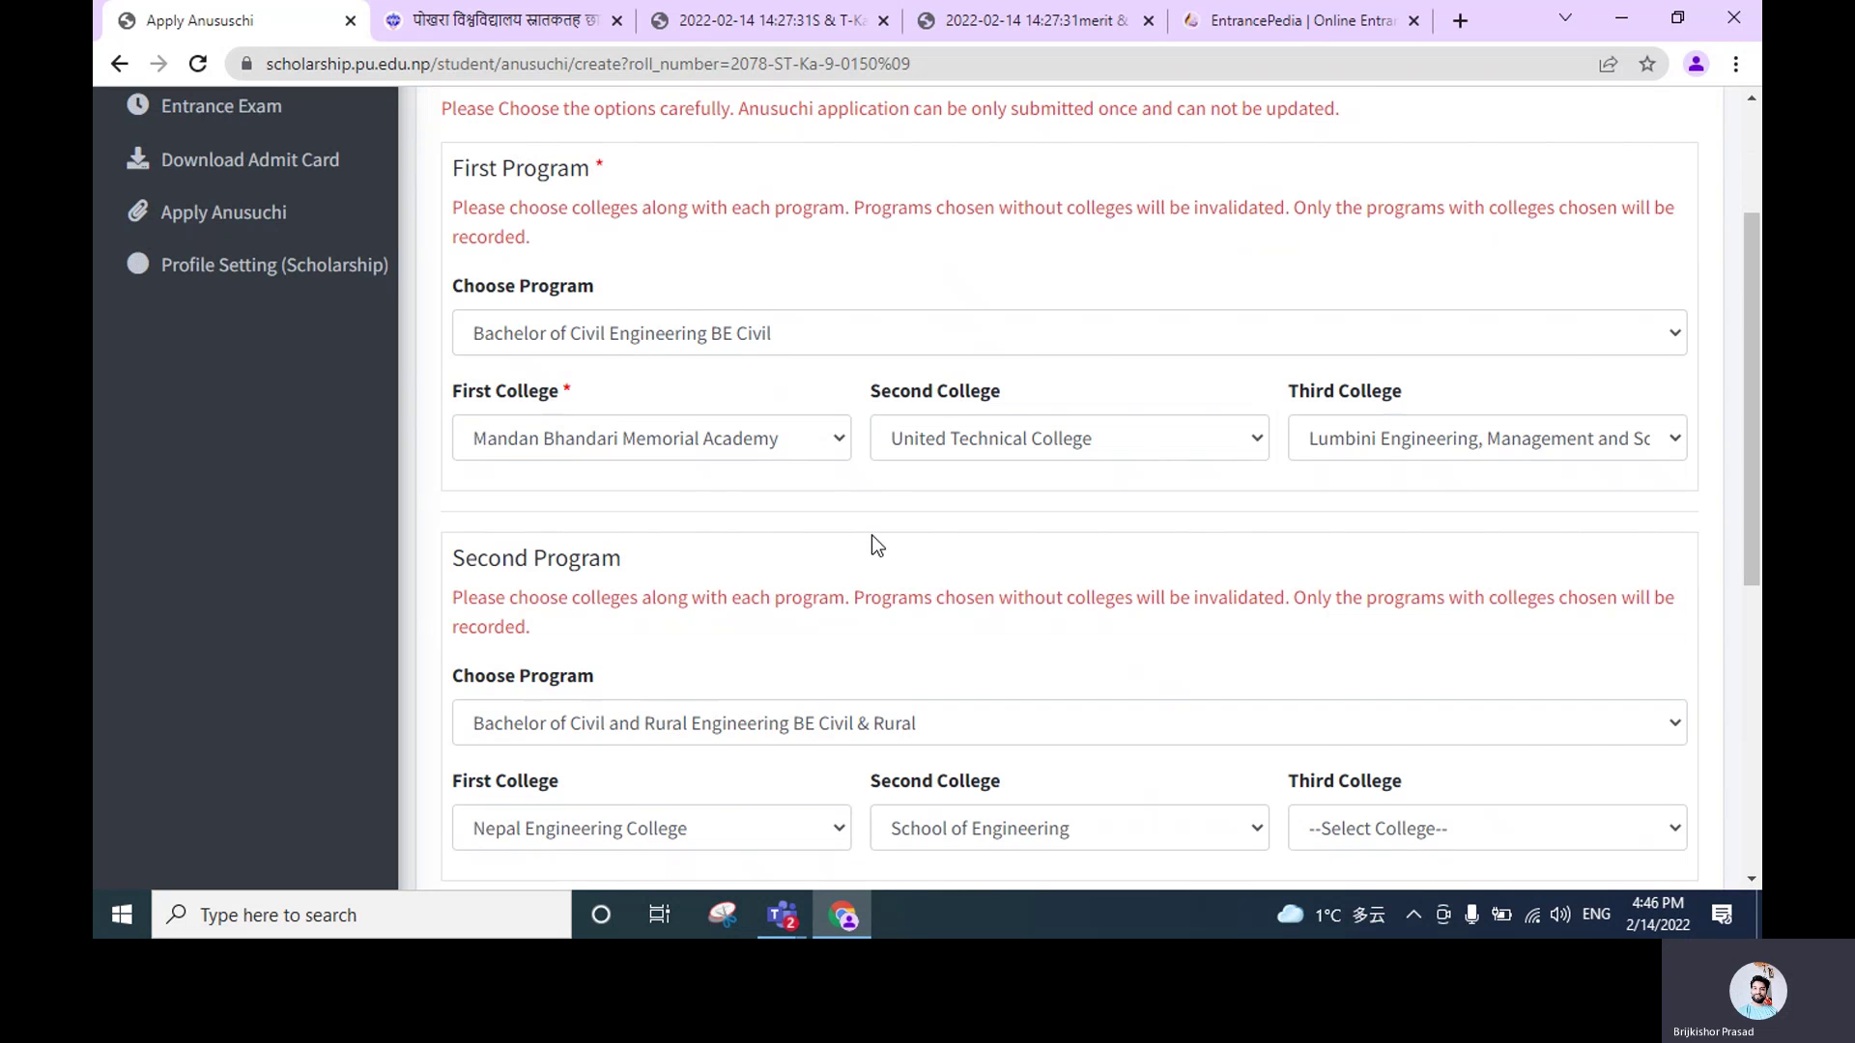
scroll(871, 535, down, 2)
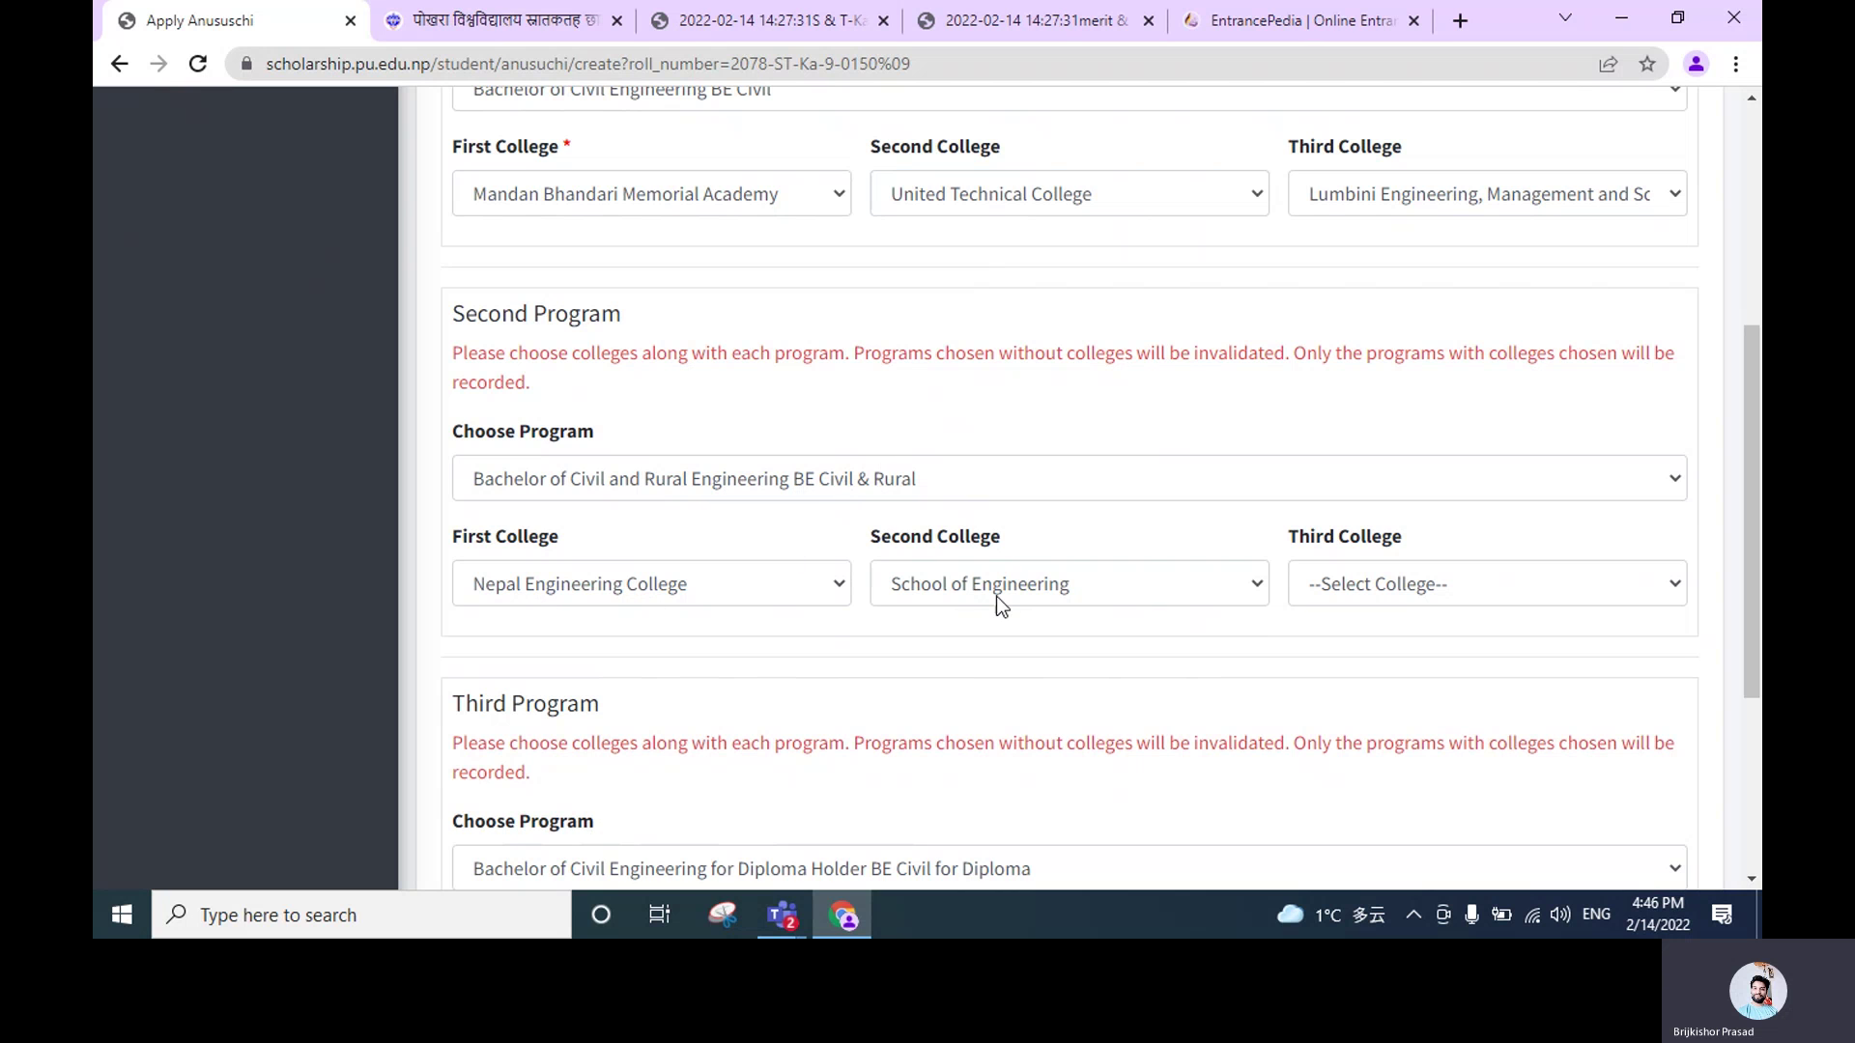
scroll(1037, 620, down, 3)
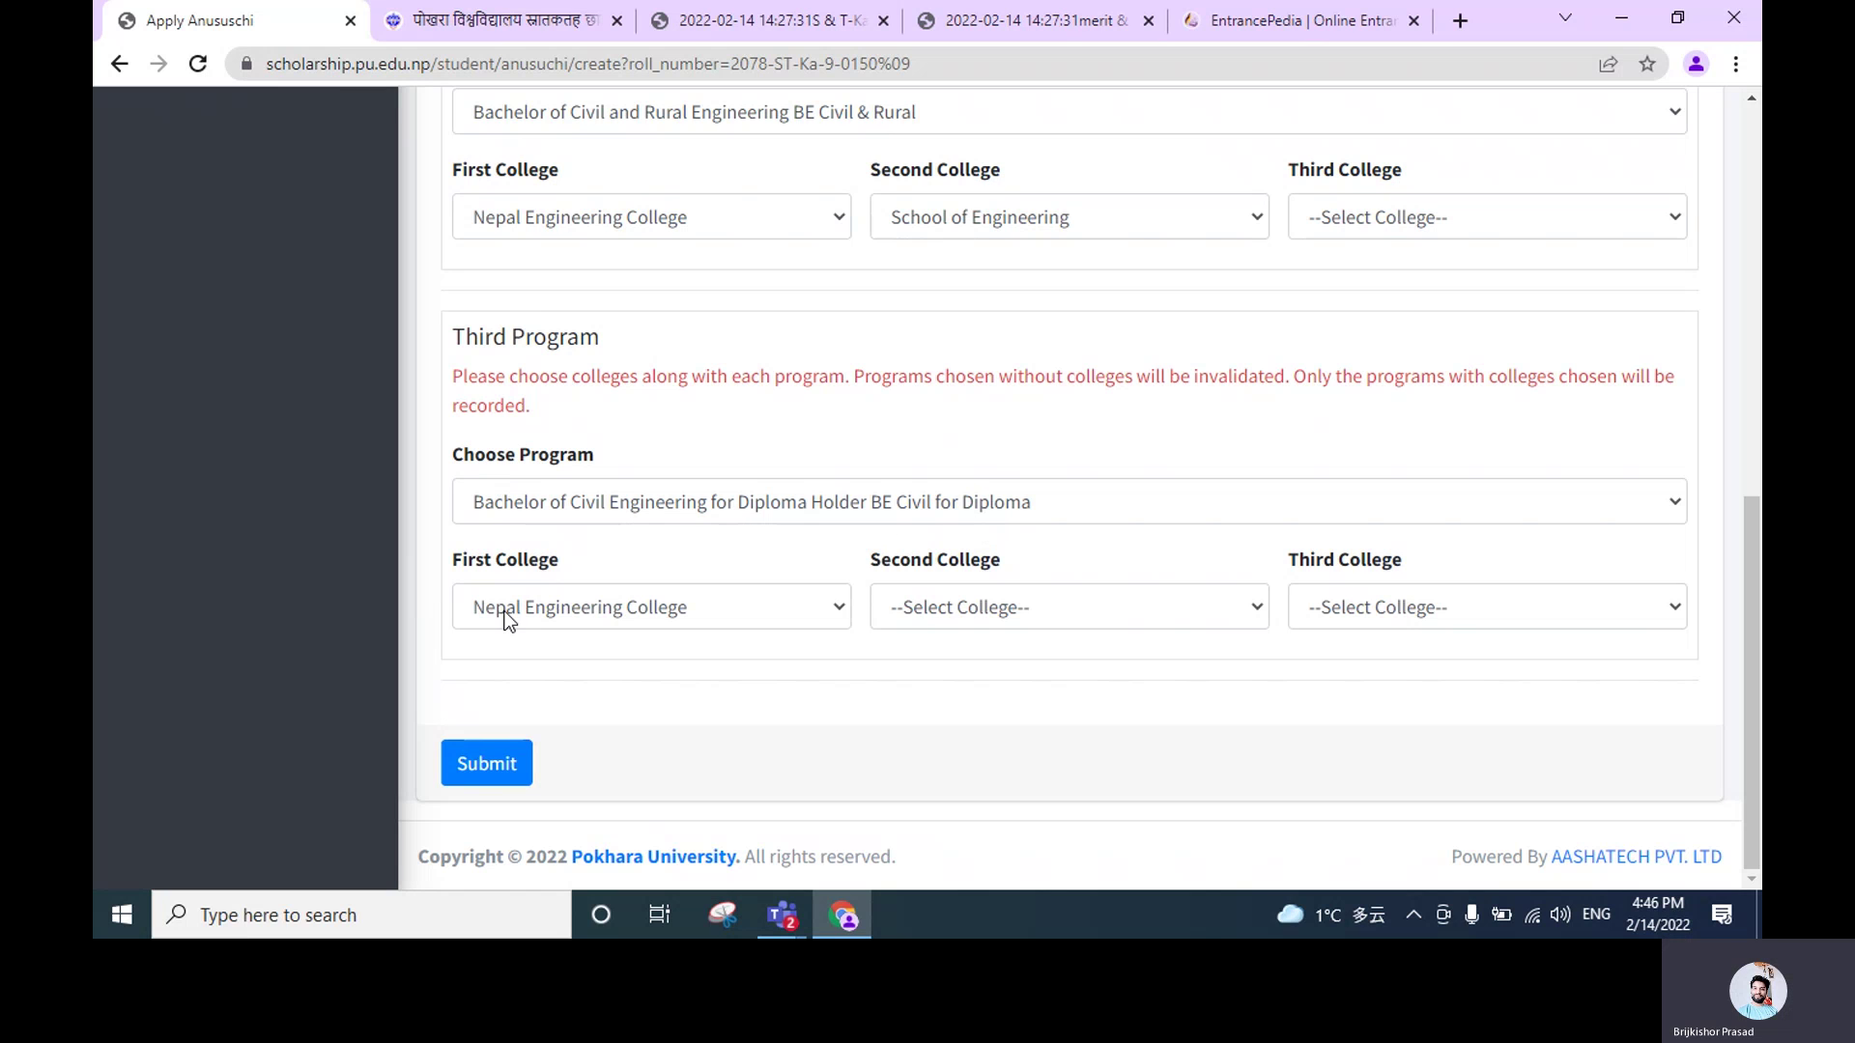
scroll(844, 234, up, 10)
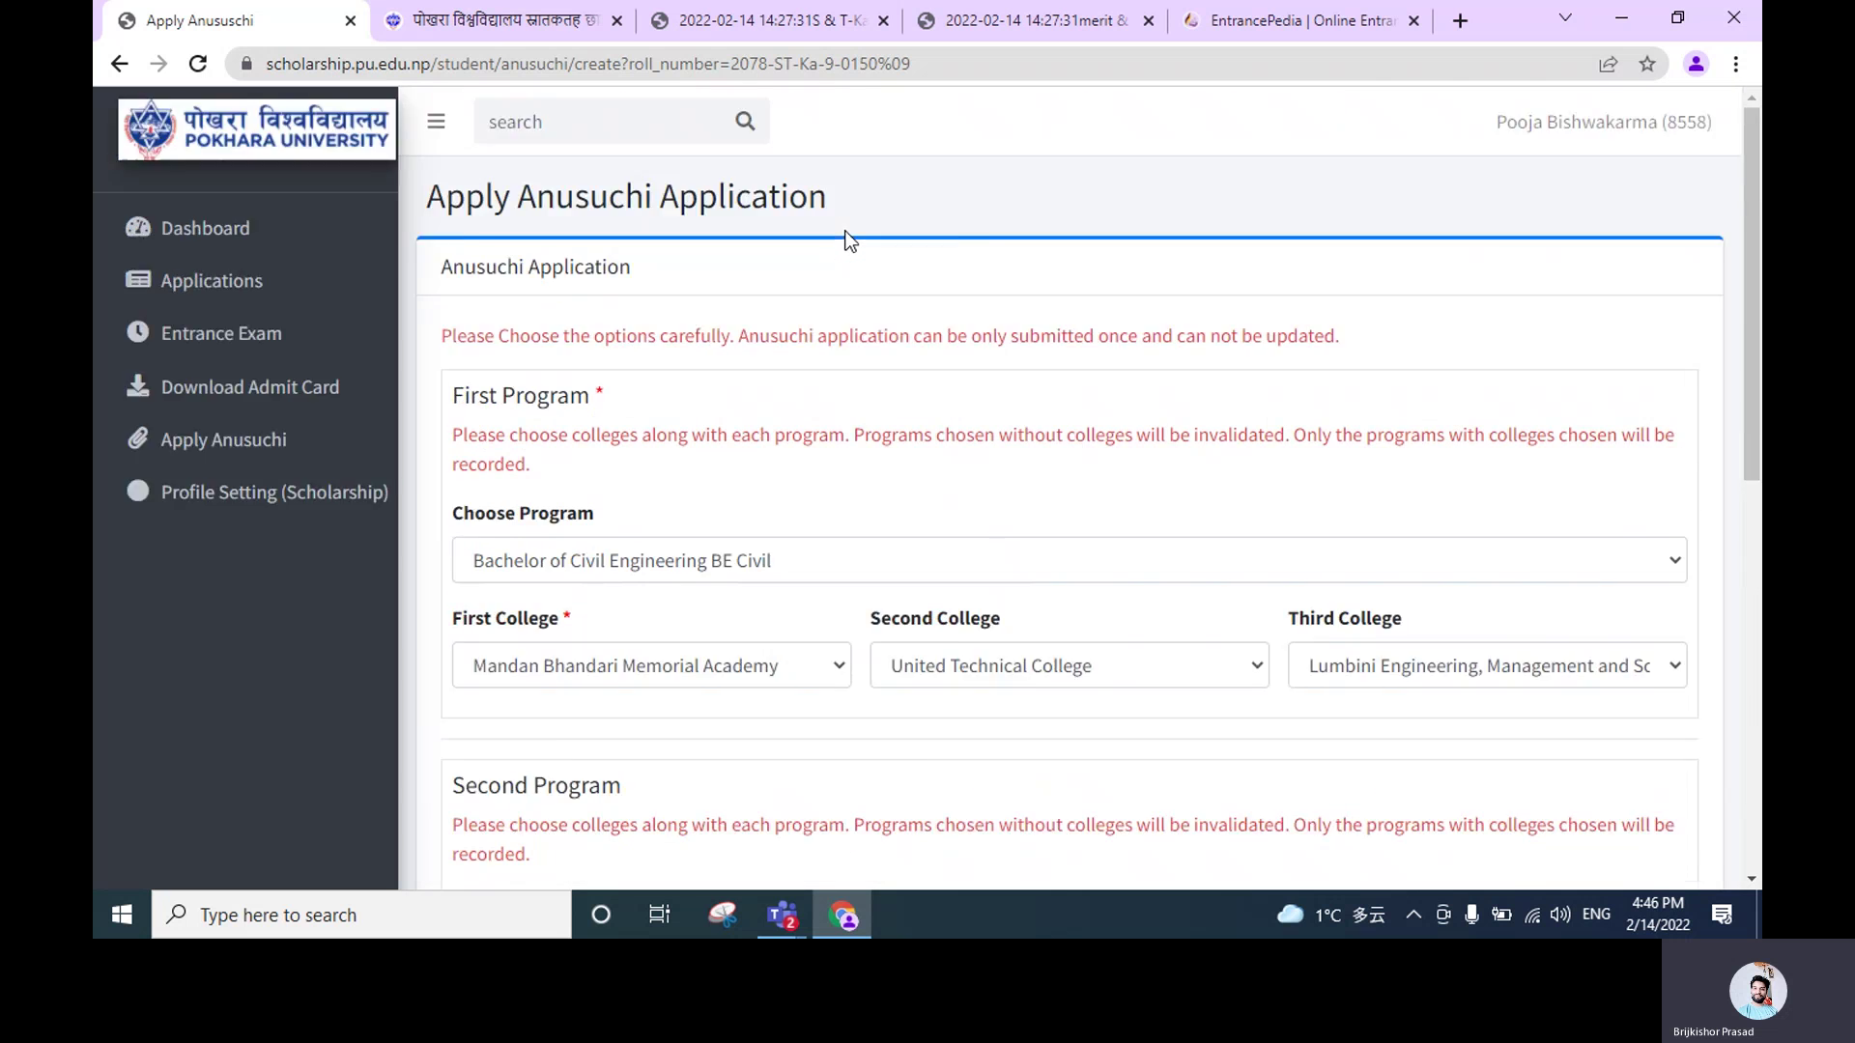
scroll(725, 497, down, 10)
click(483, 762)
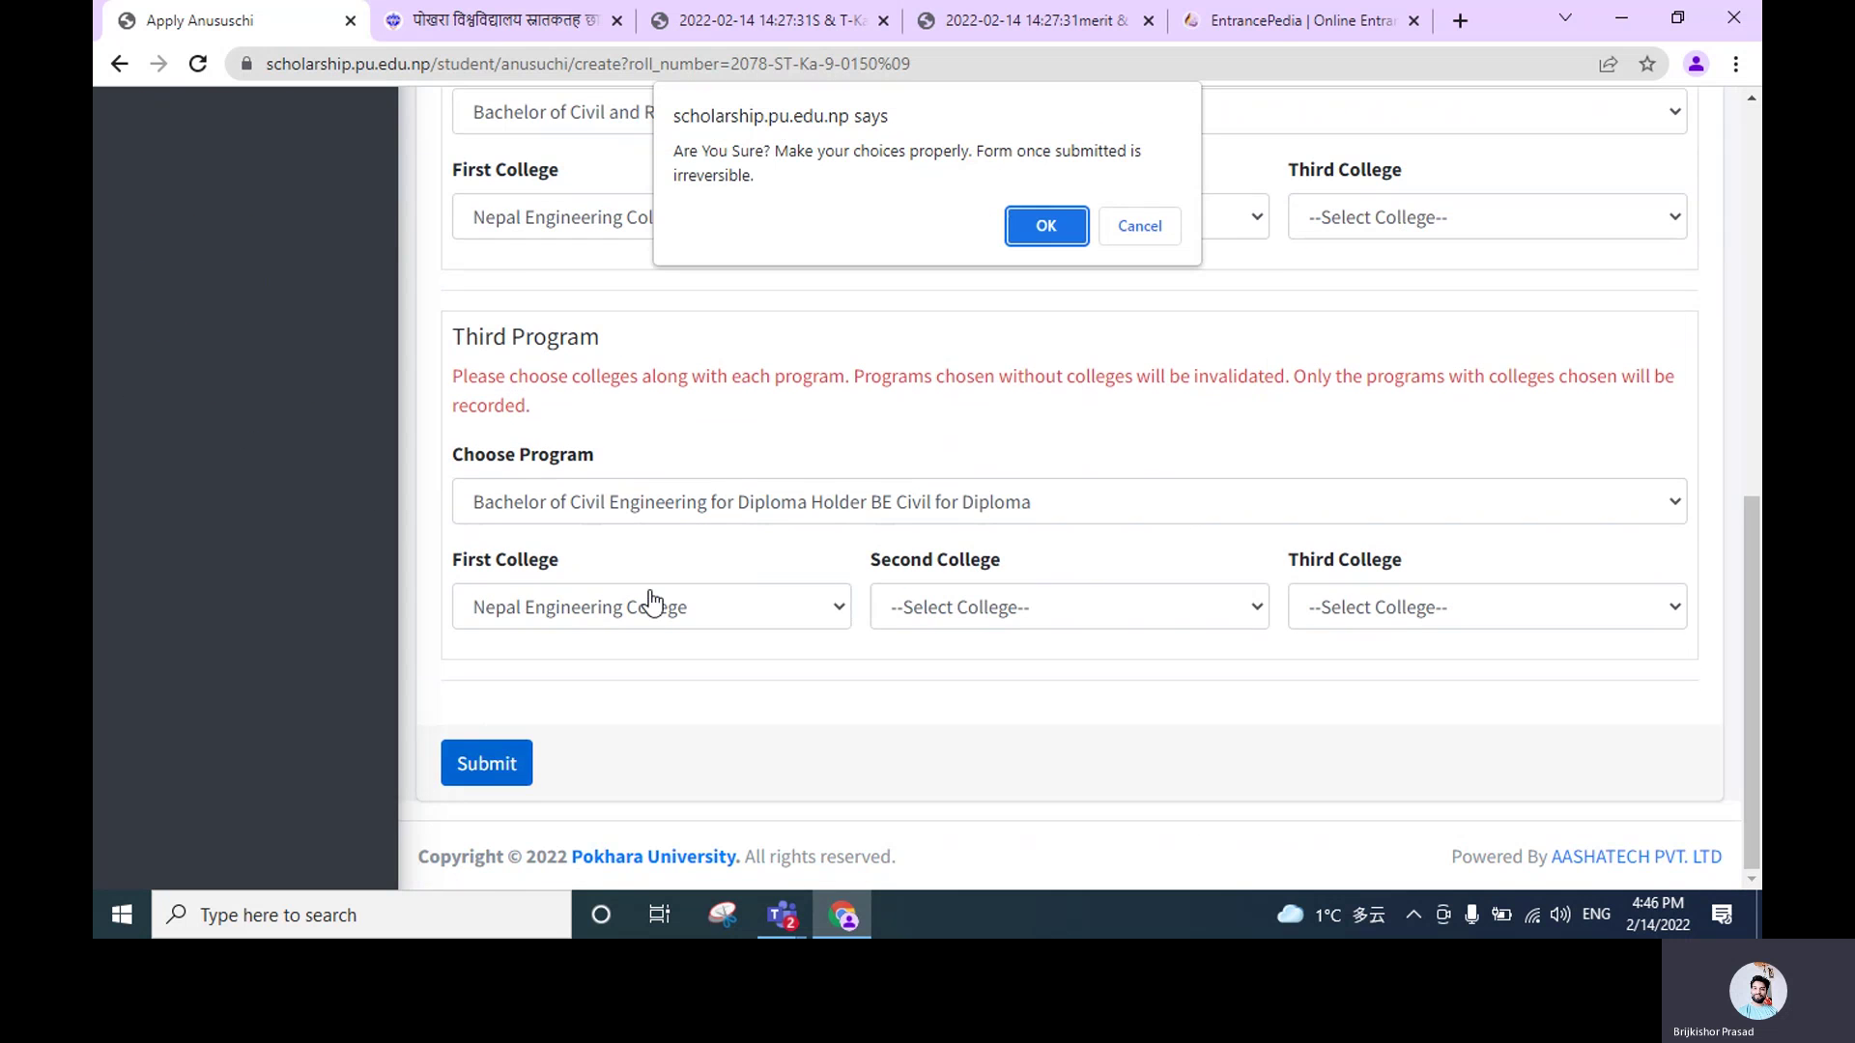
click(1045, 228)
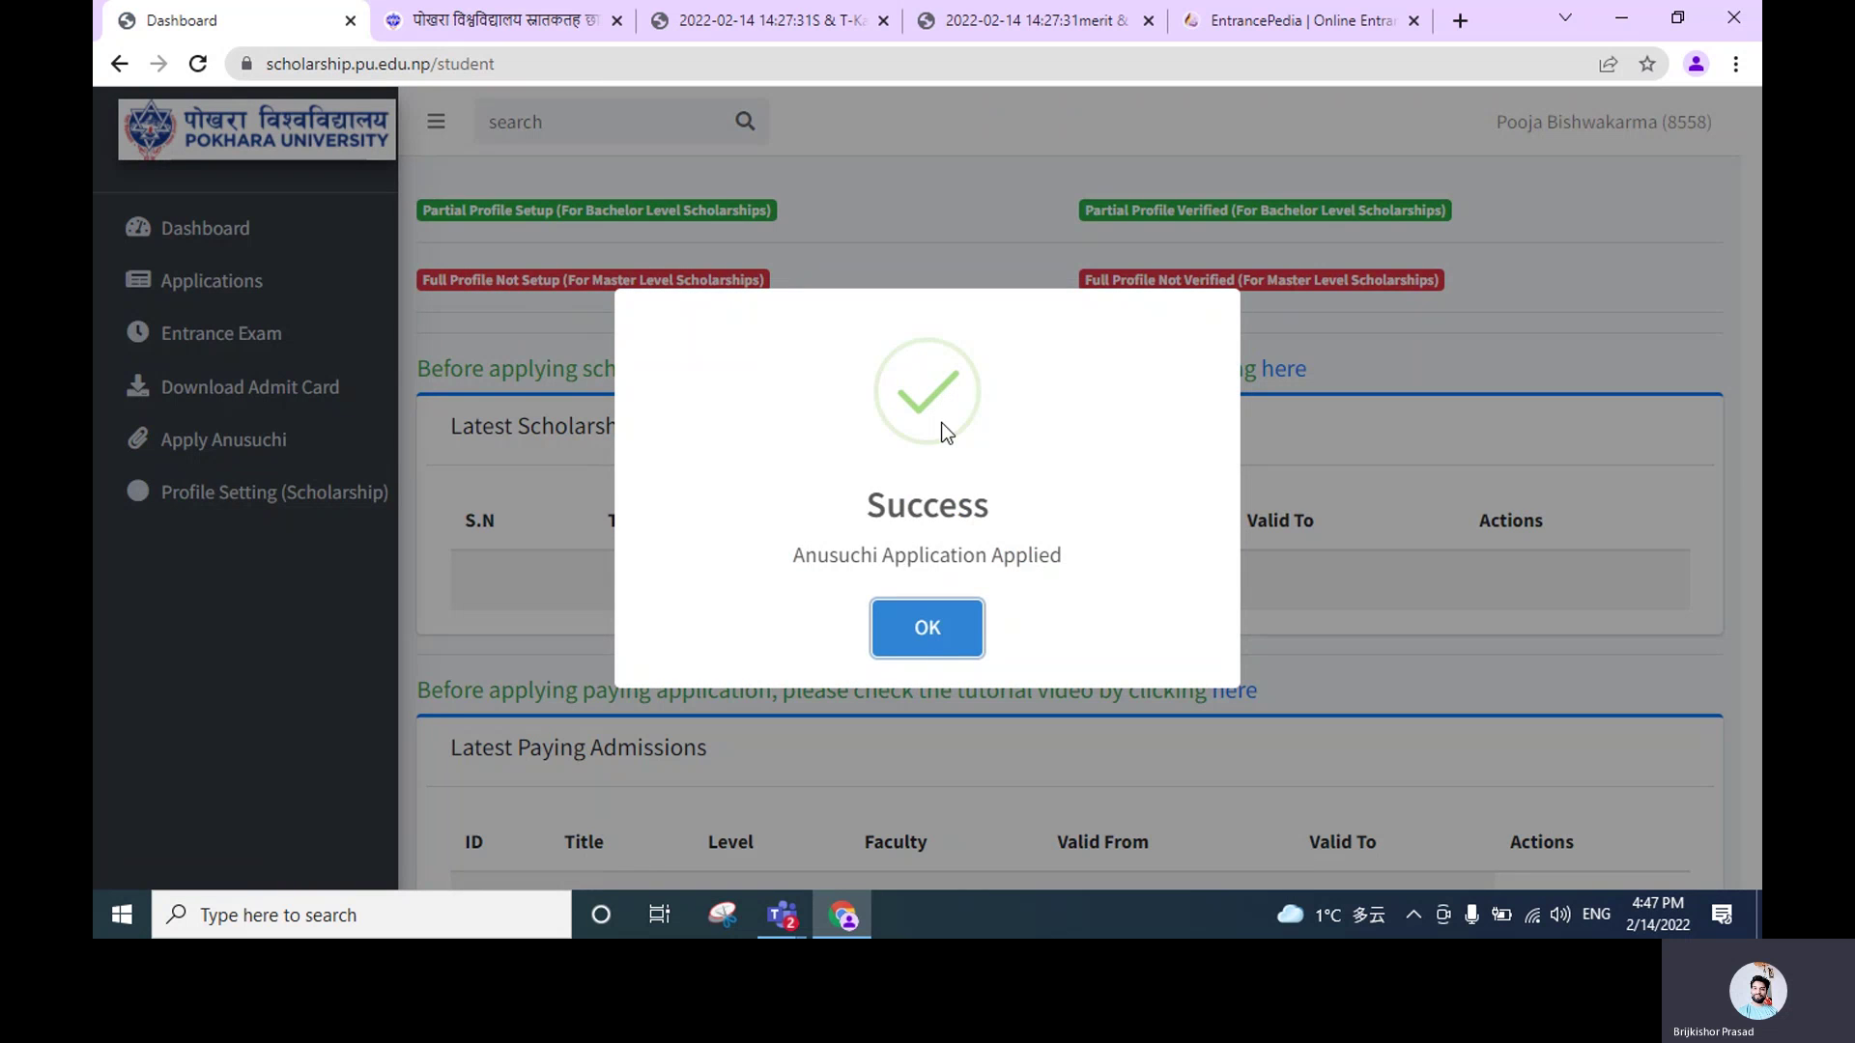
click(943, 650)
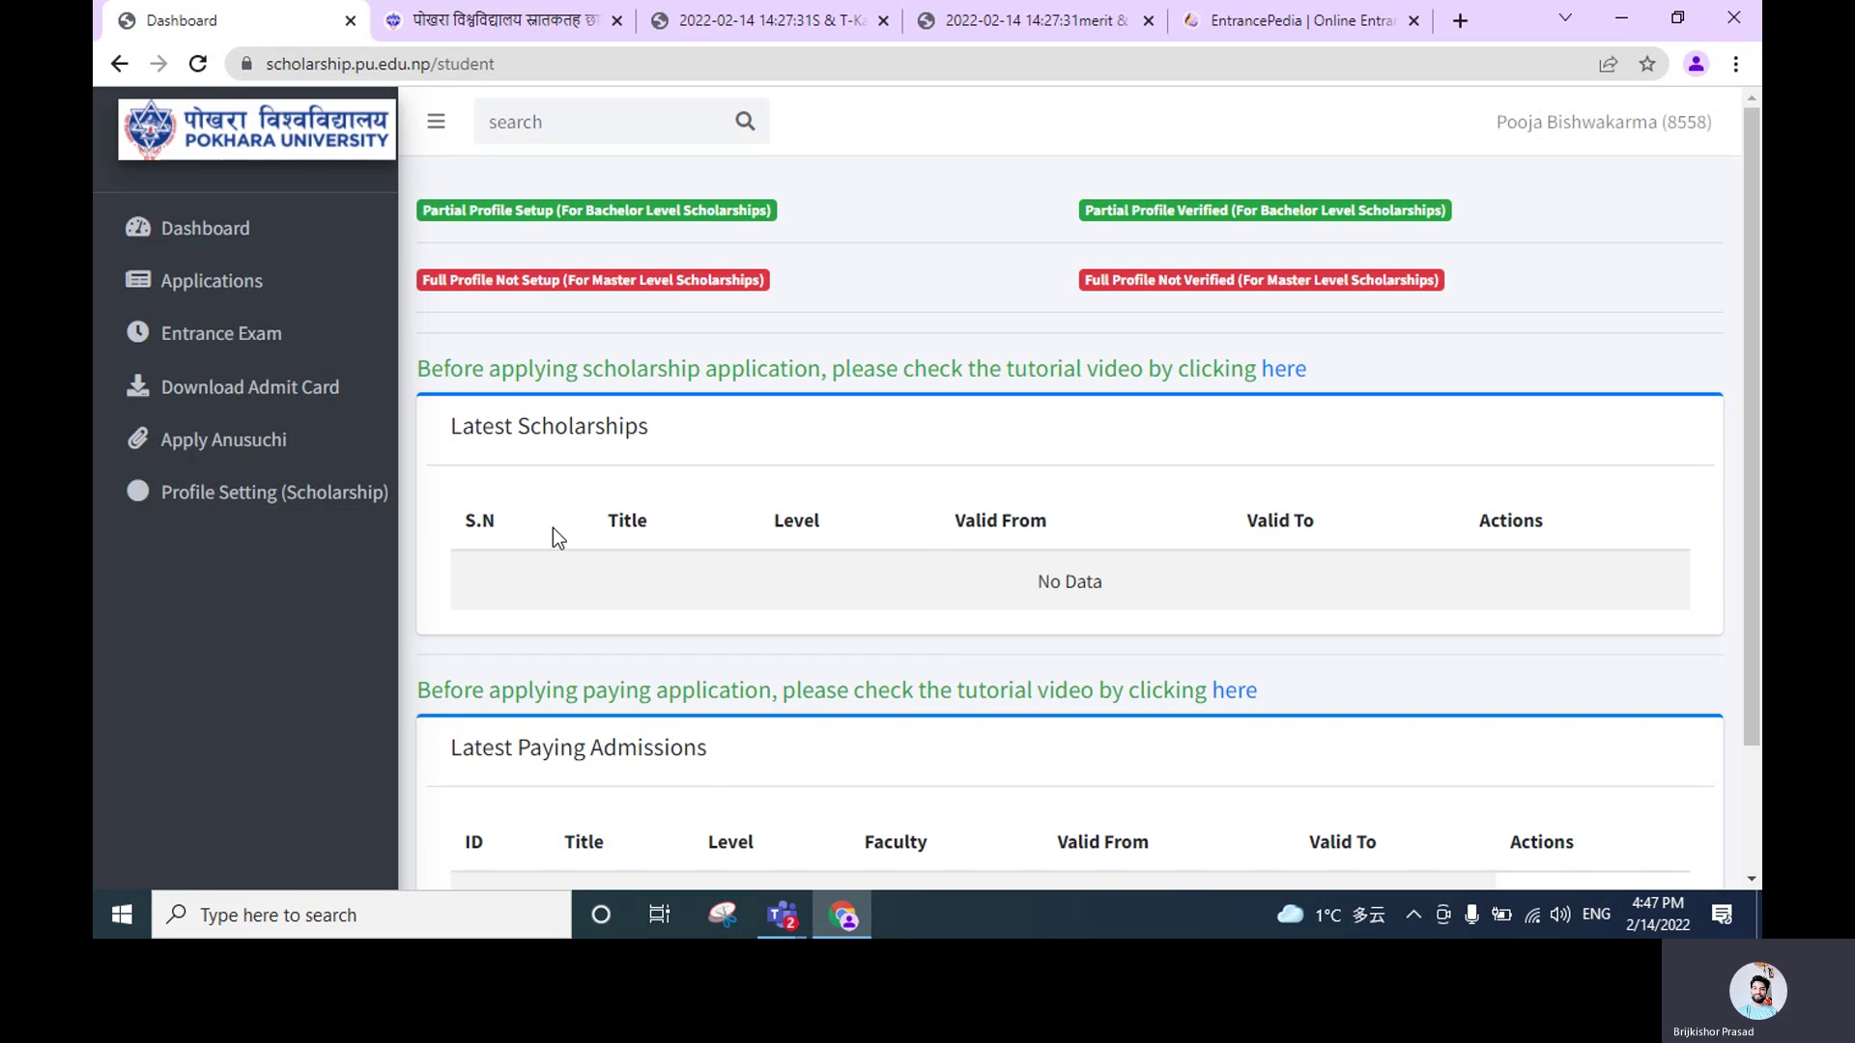
Submit the saved entrance roll number in the Apply Anusuchi form again, read the response message and dismiss it
click(201, 438)
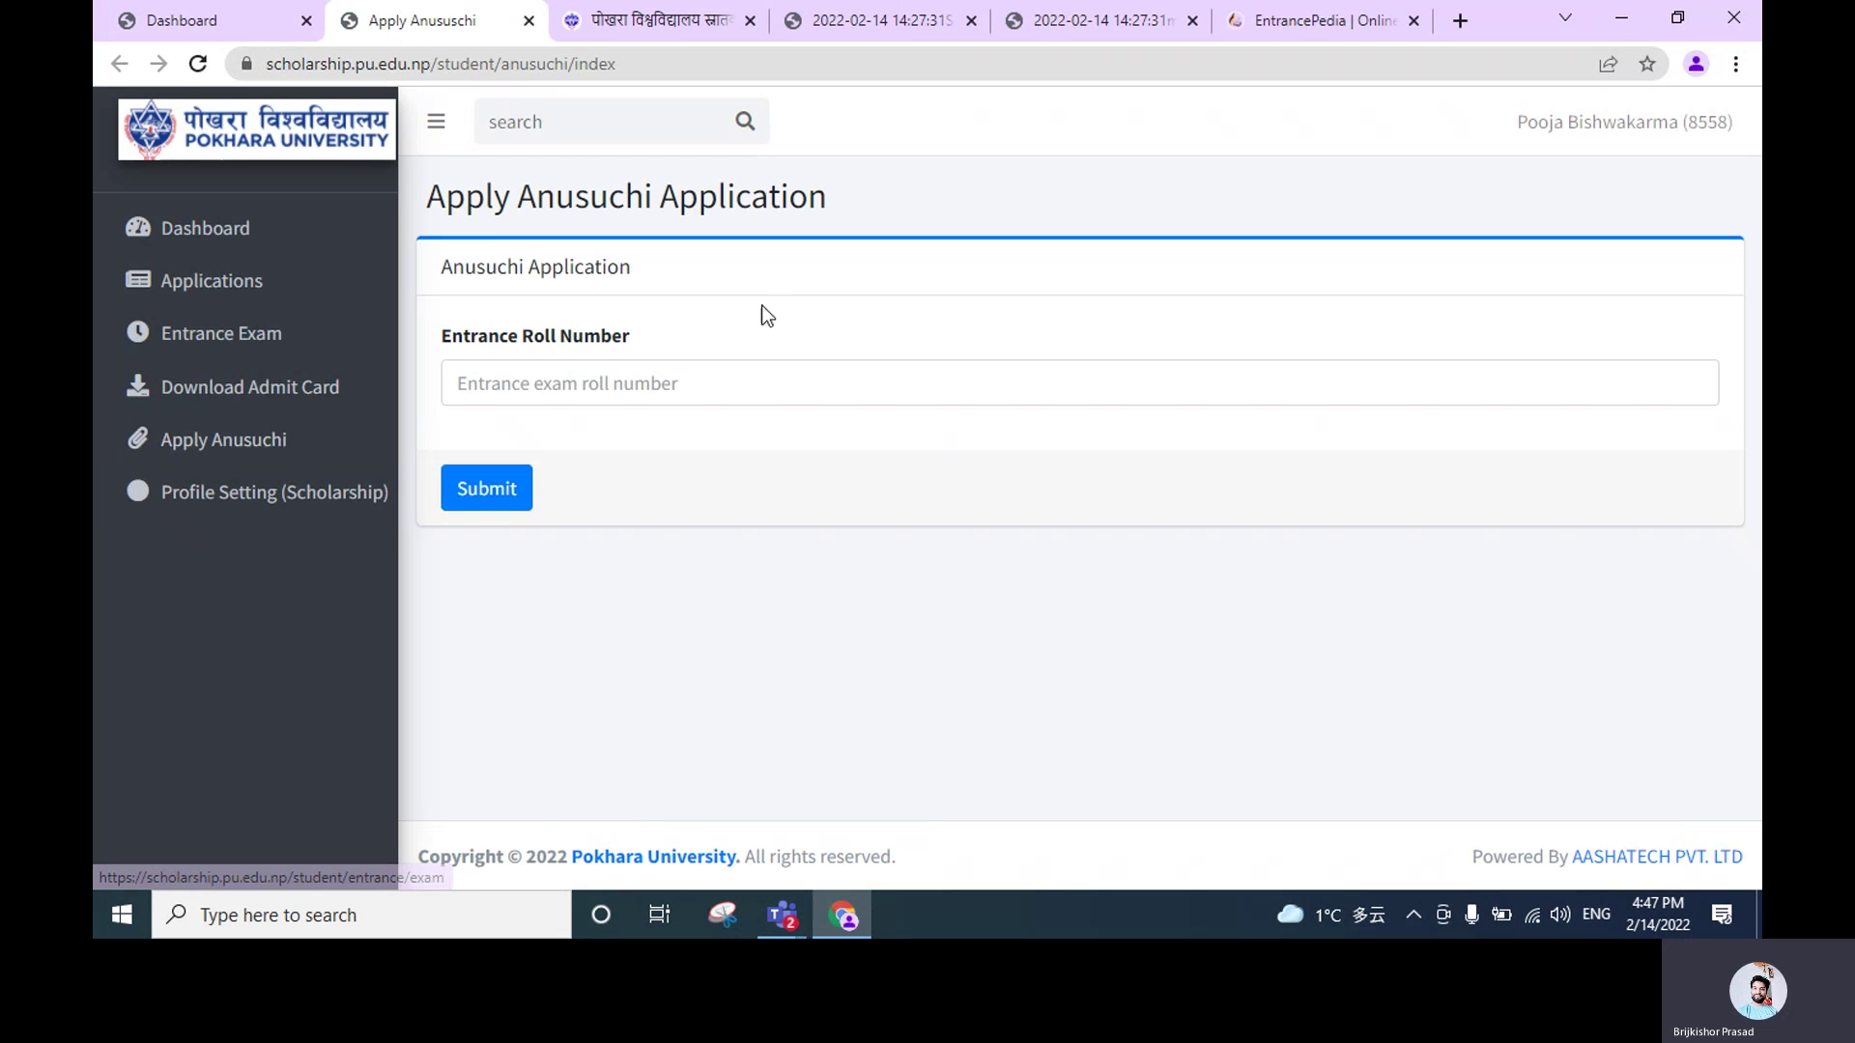
click(549, 383)
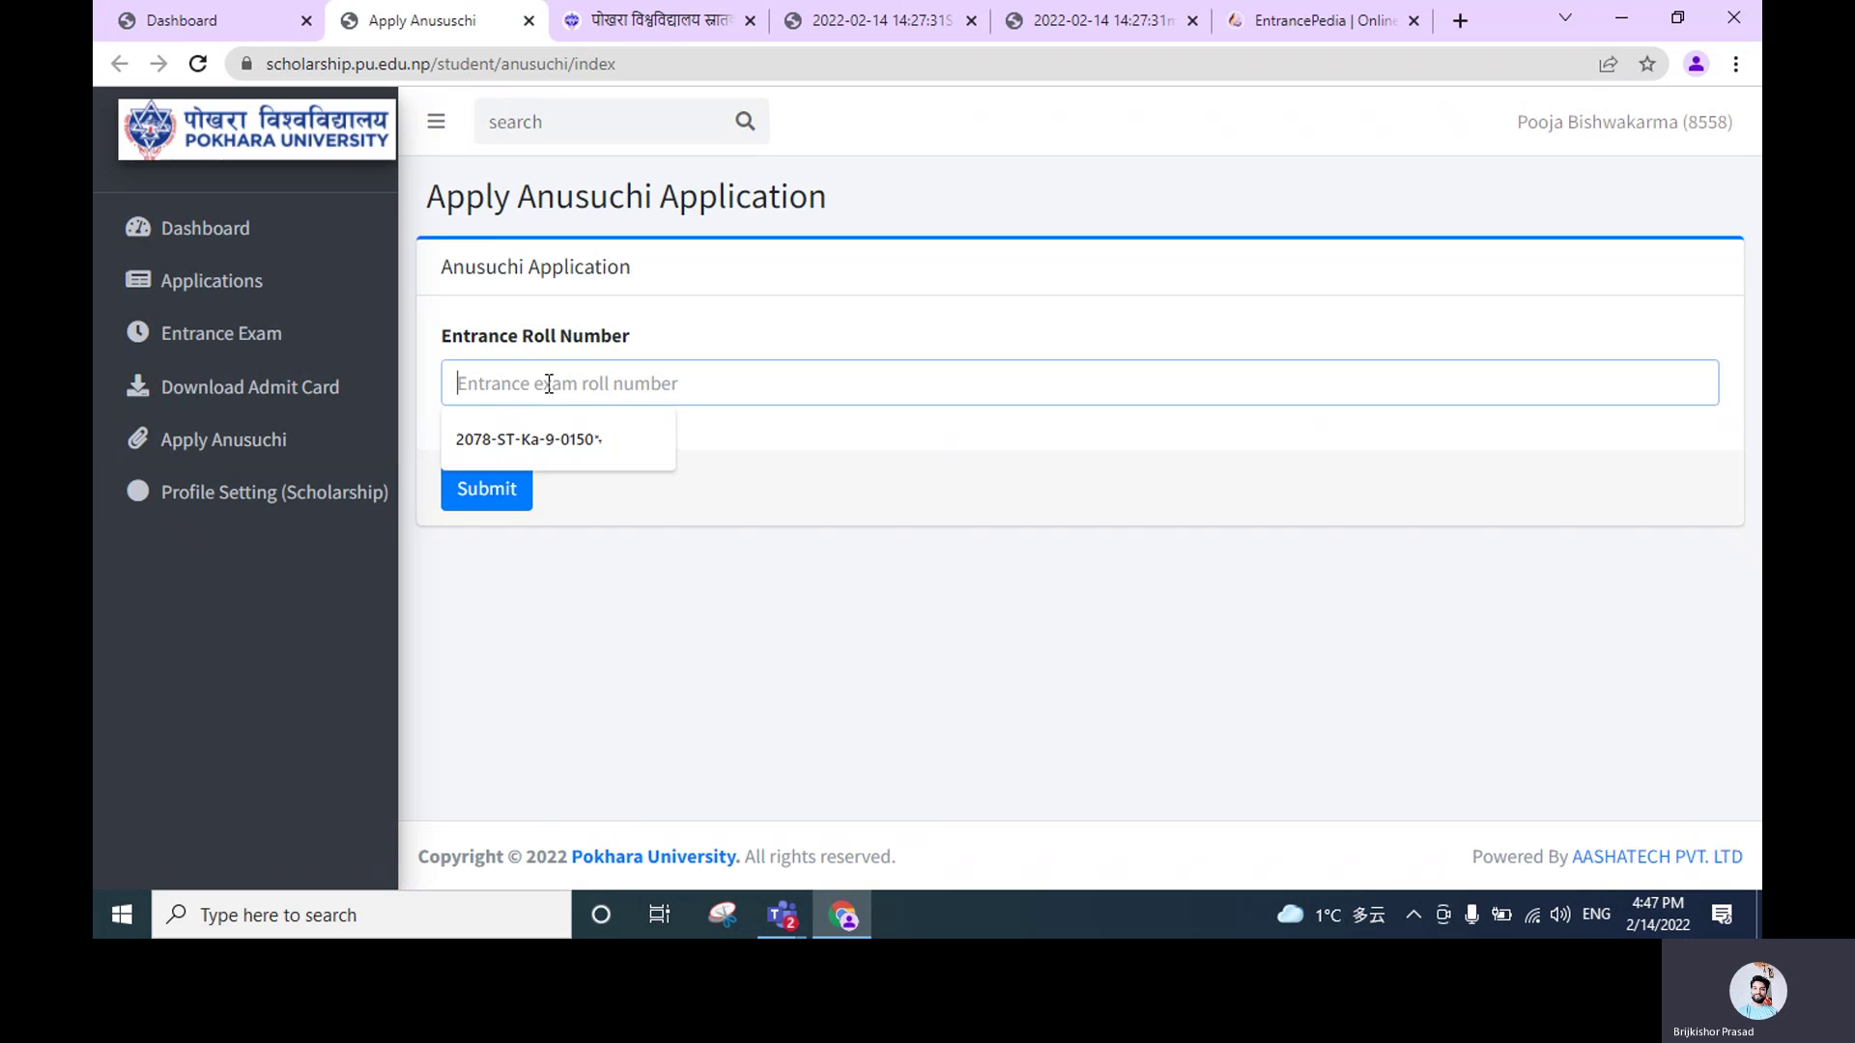
click(550, 432)
click(506, 492)
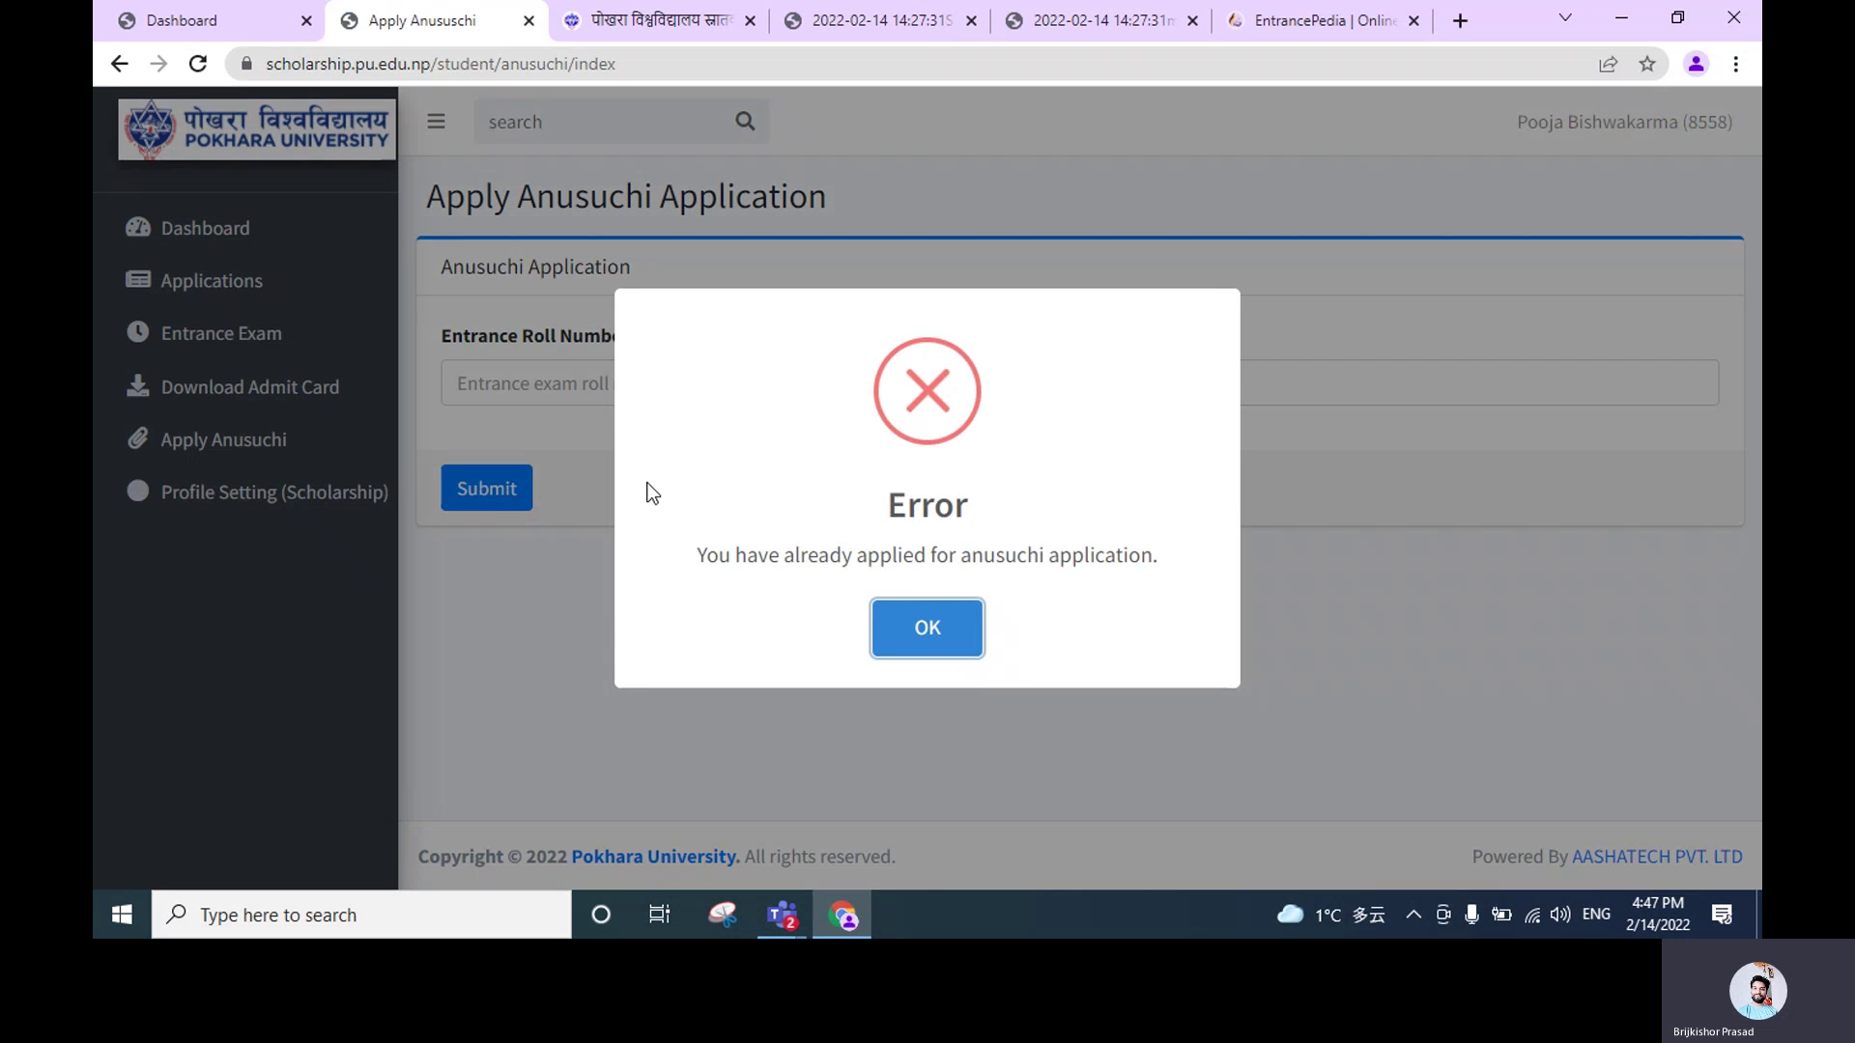
drag(736, 565, 1053, 577)
click(1056, 558)
key(Escape)
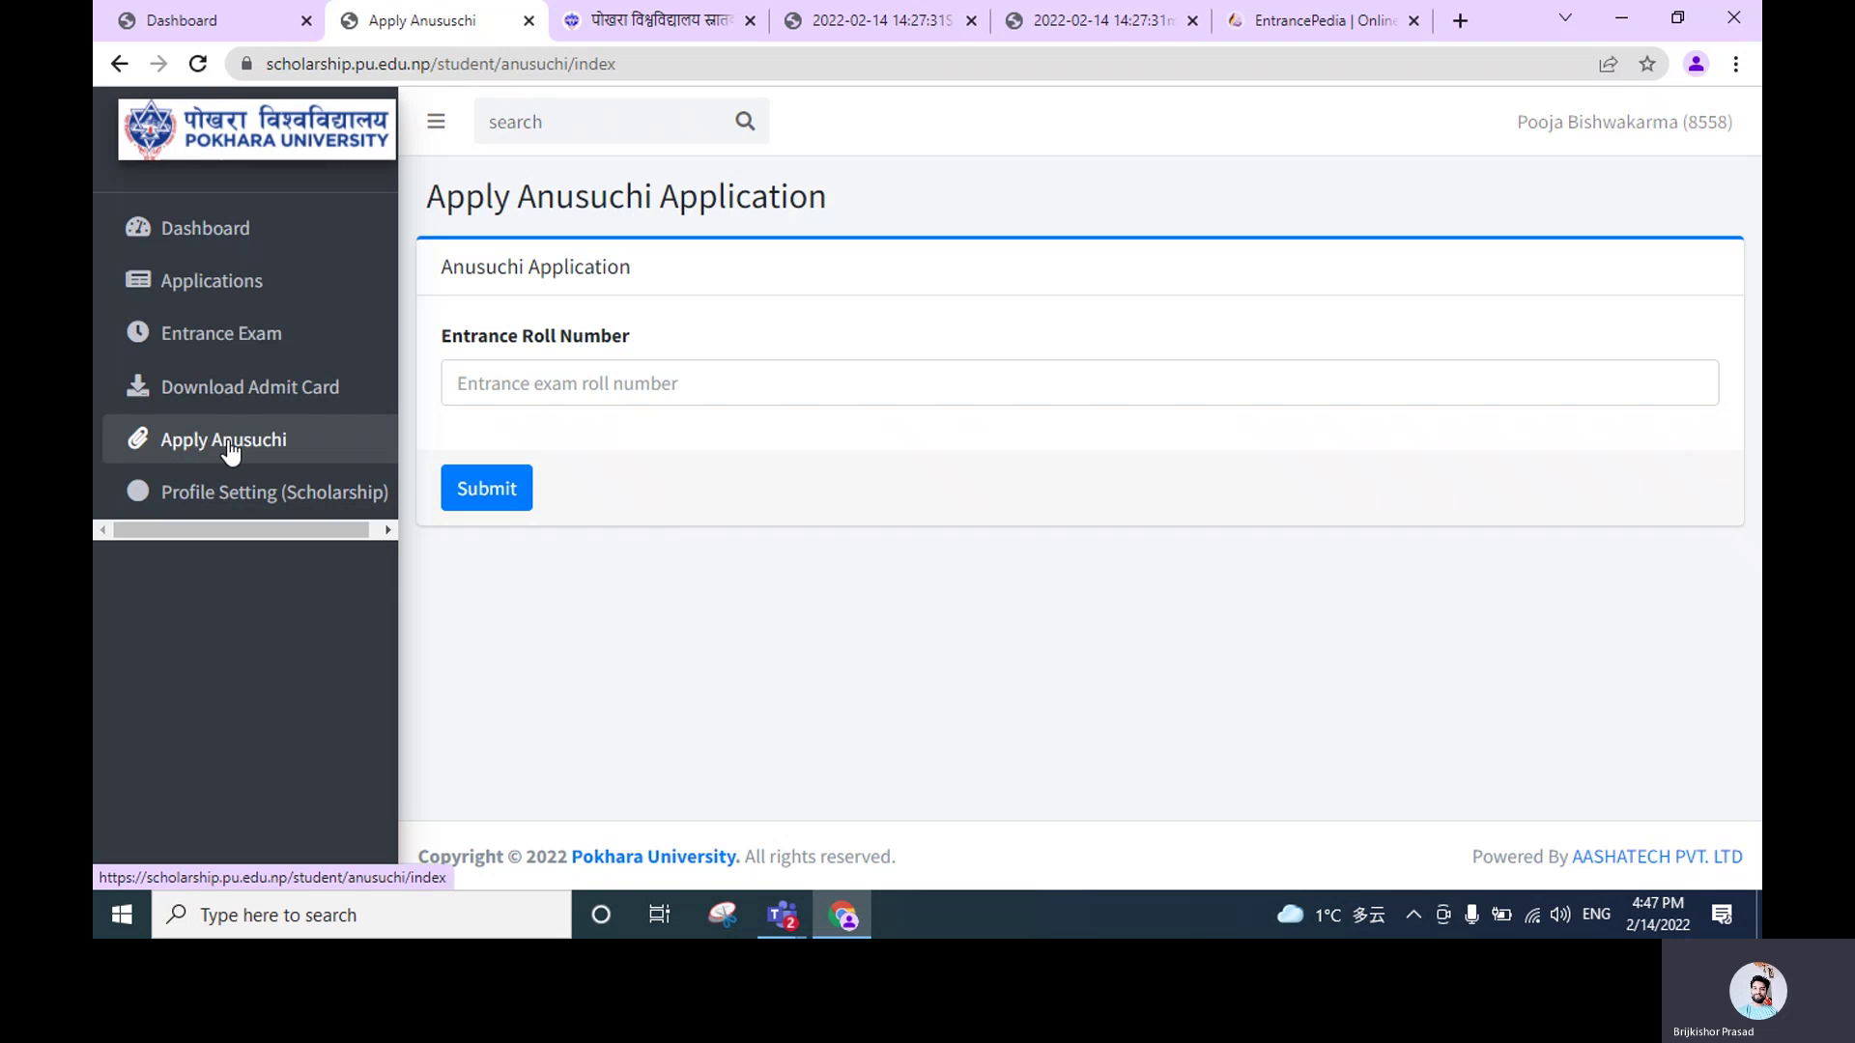
Bring up the applications list and check the Program entry of the Science and Technology - Ka scholarship application
click(220, 281)
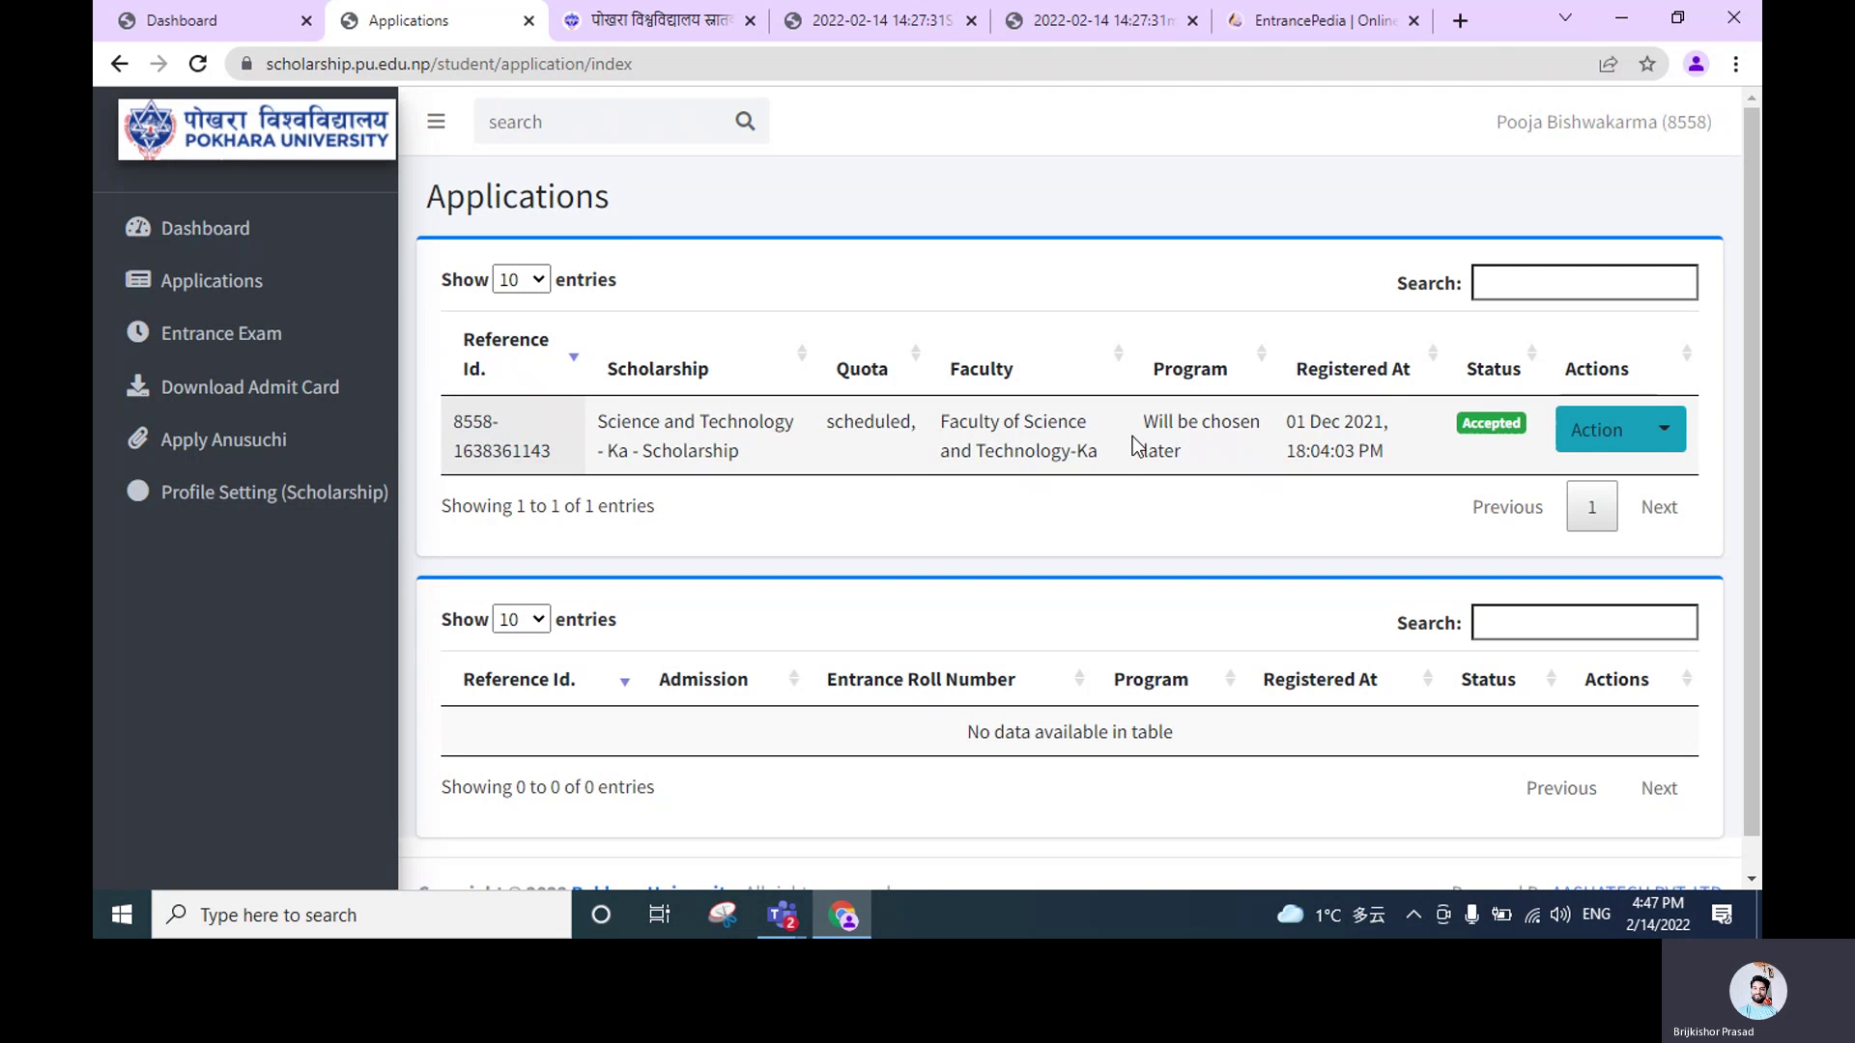
drag(1147, 419, 1213, 468)
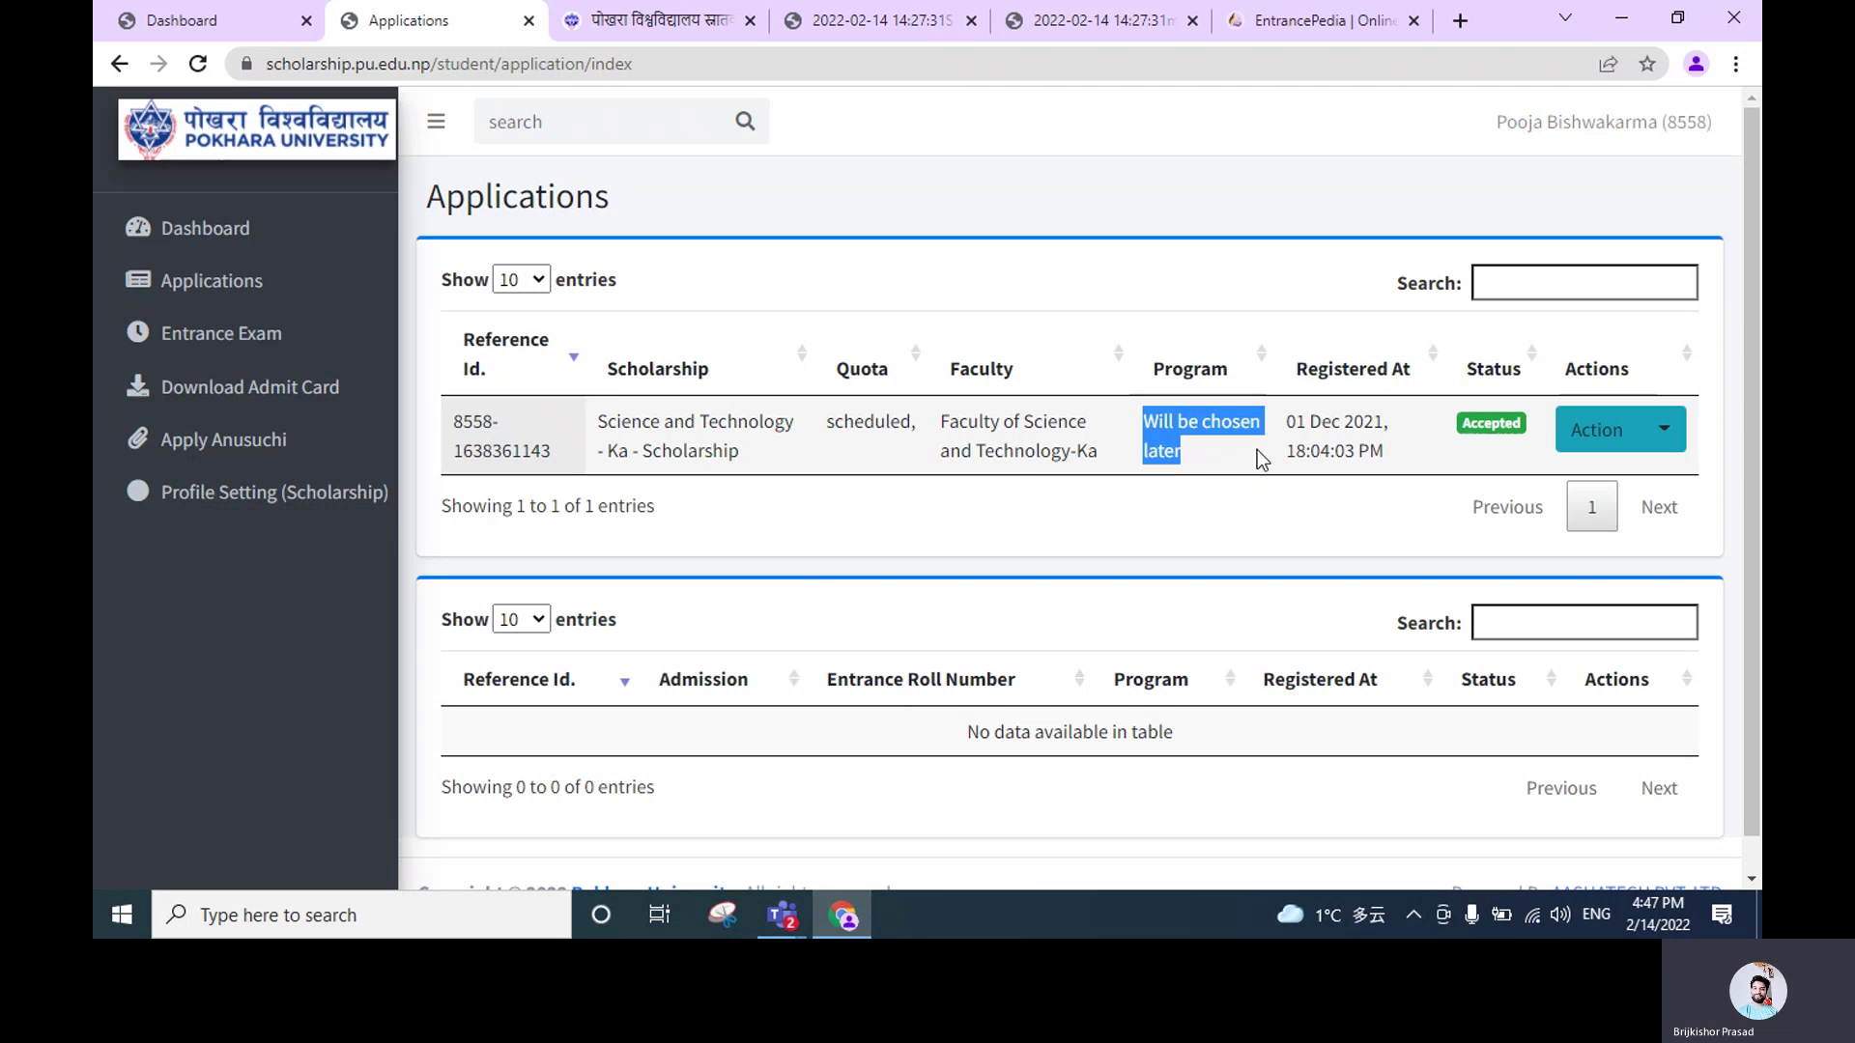
click(1318, 451)
scroll(846, 442, down, 1)
scroll(807, 430, up, 1)
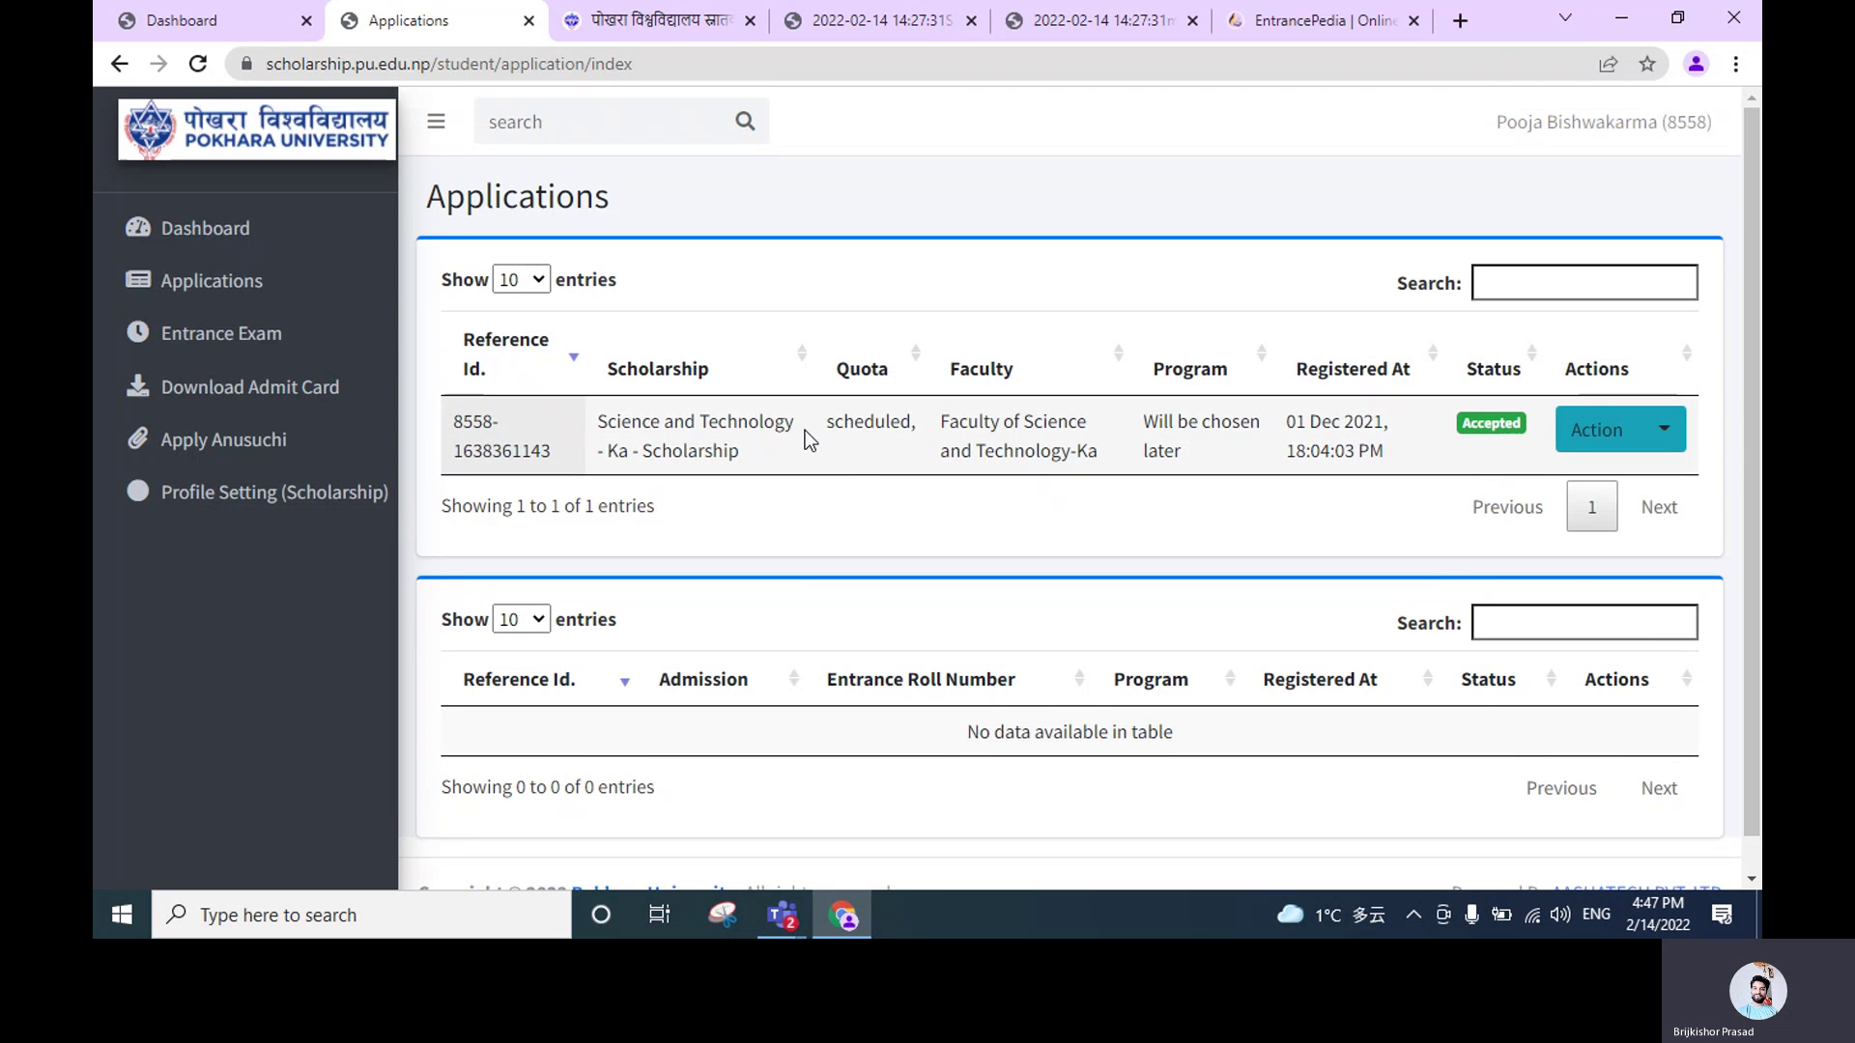
Return to the student dashboard and look over its scholarship and paying admission sections
click(212, 282)
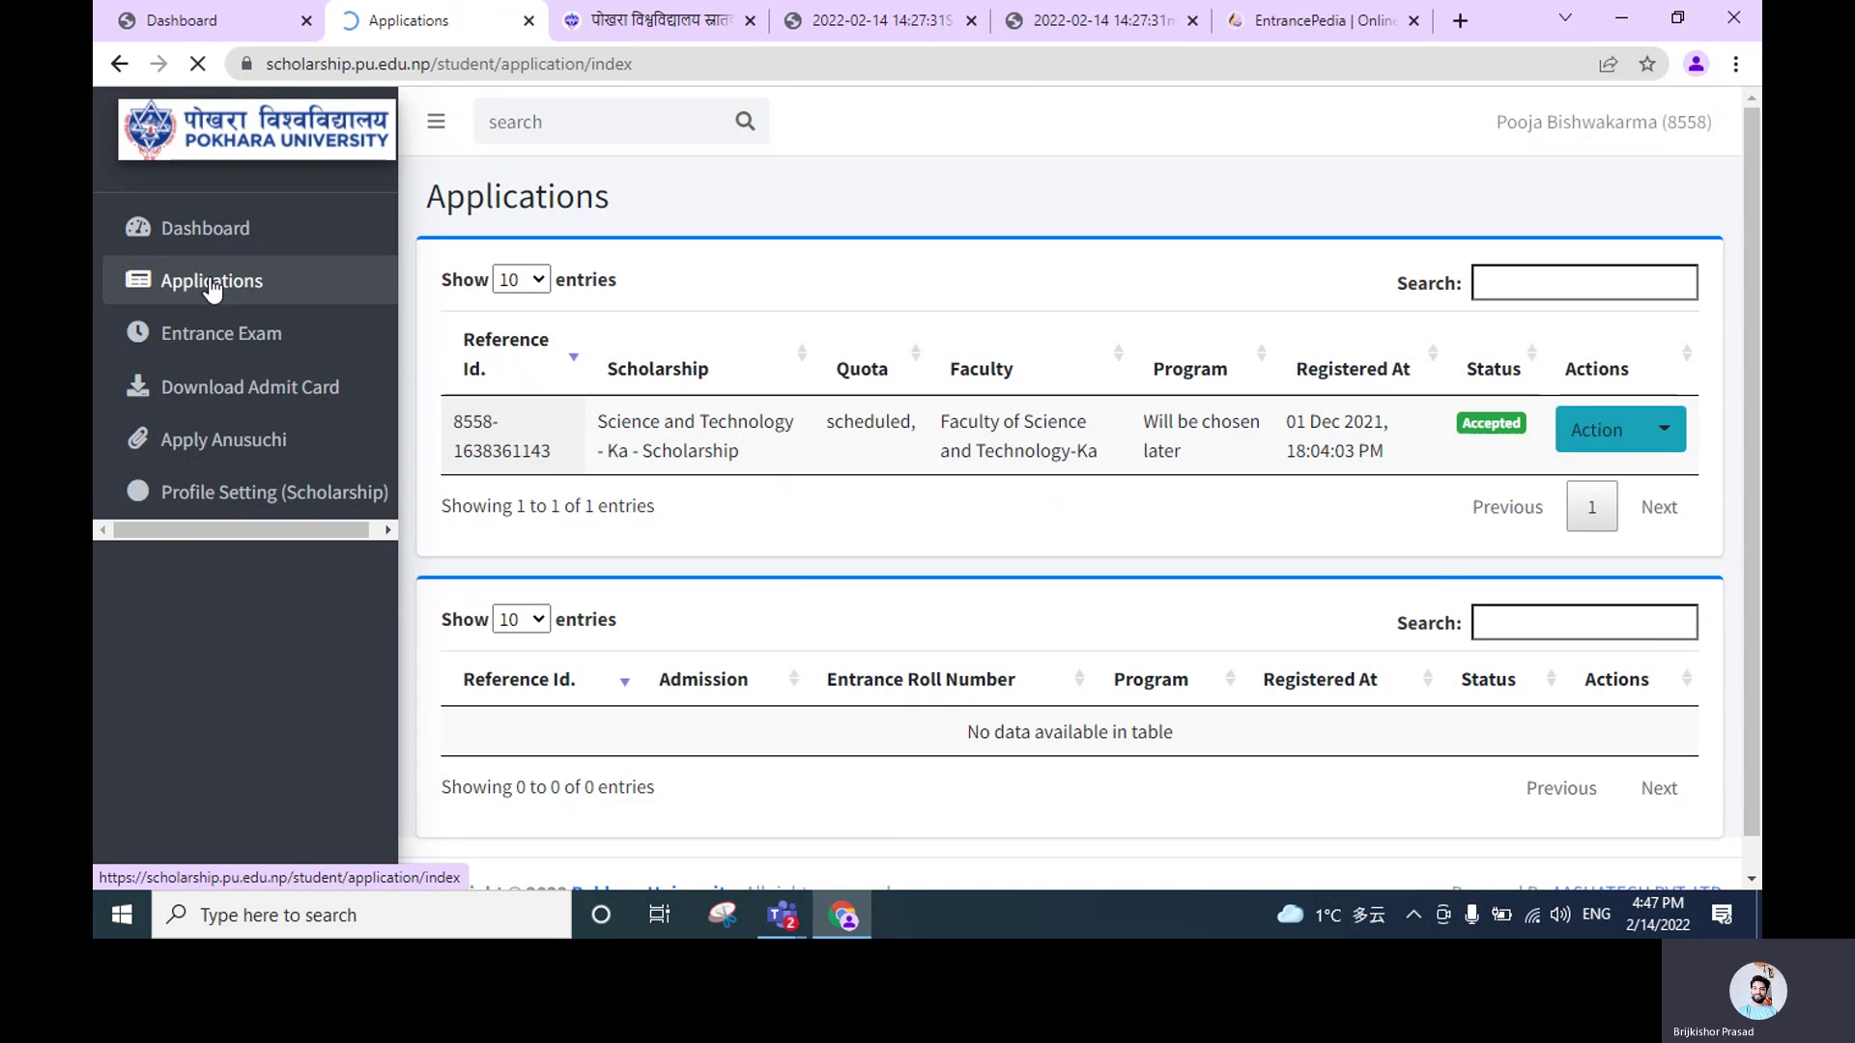
click(237, 240)
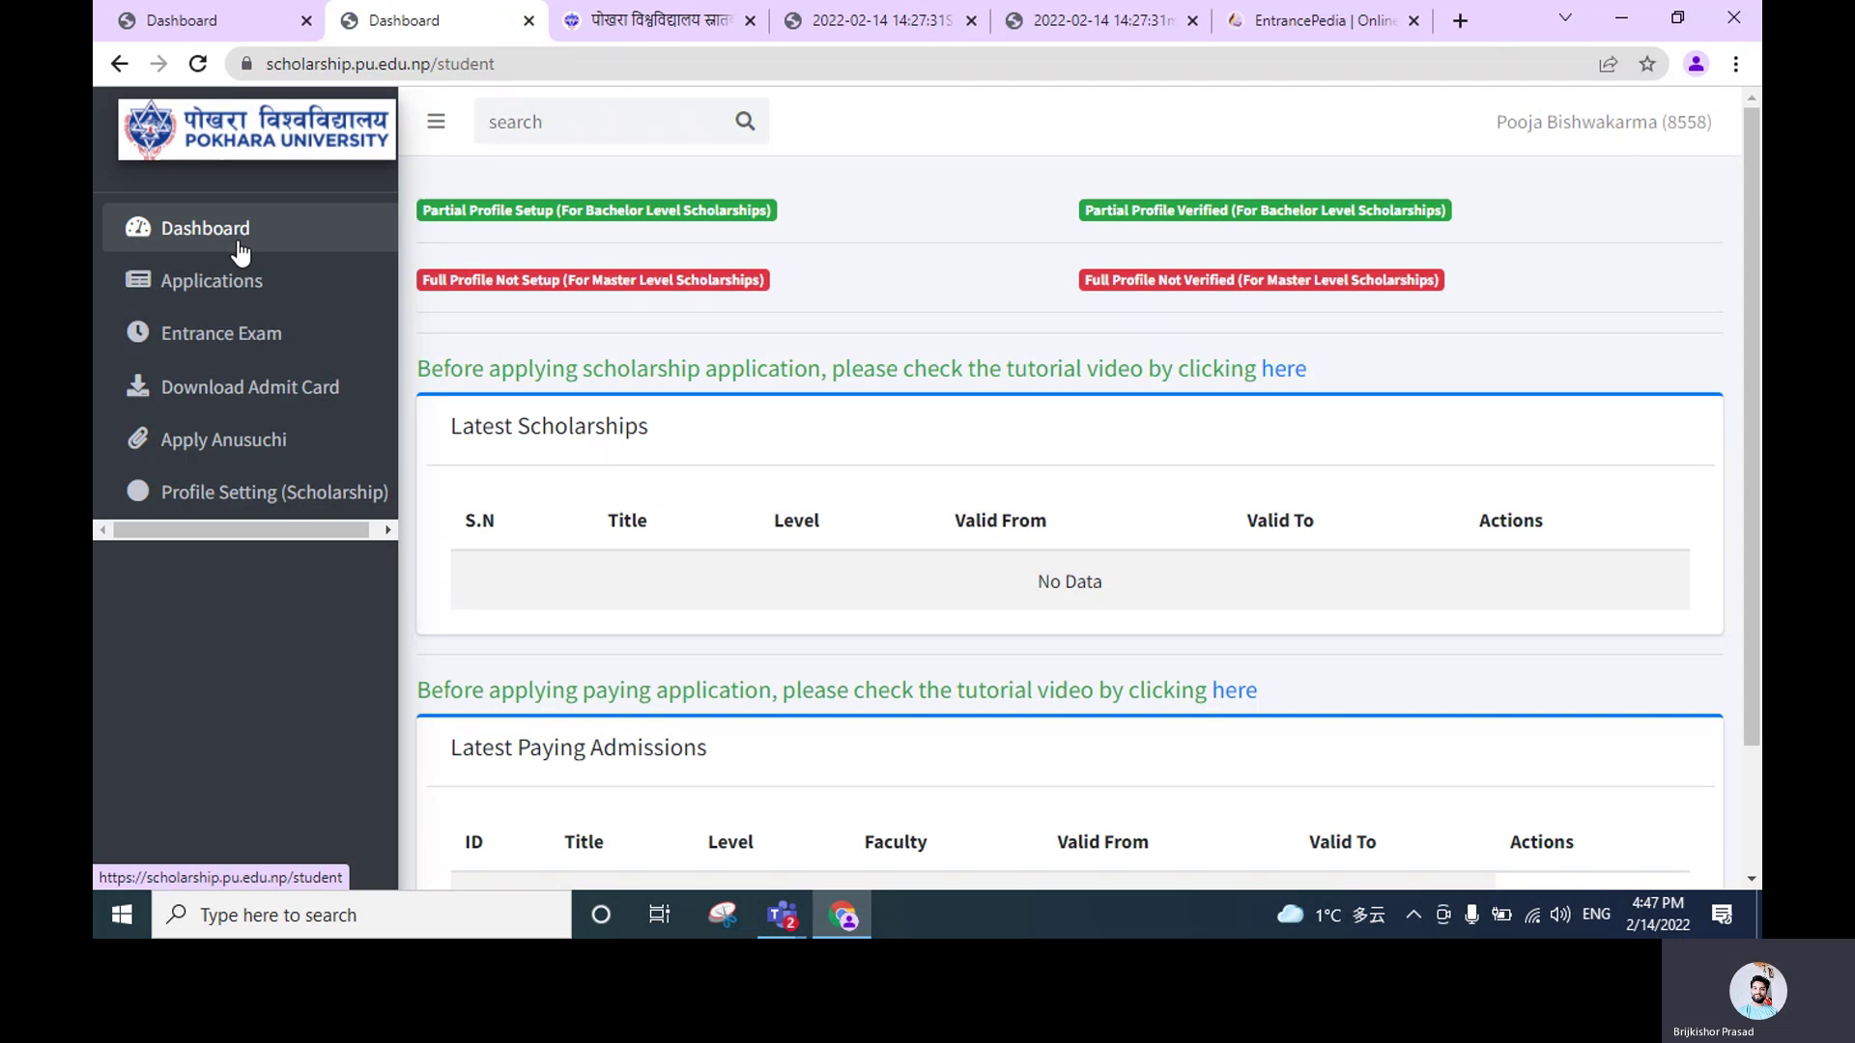
scroll(622, 403, down, 2)
scroll(624, 392, up, 2)
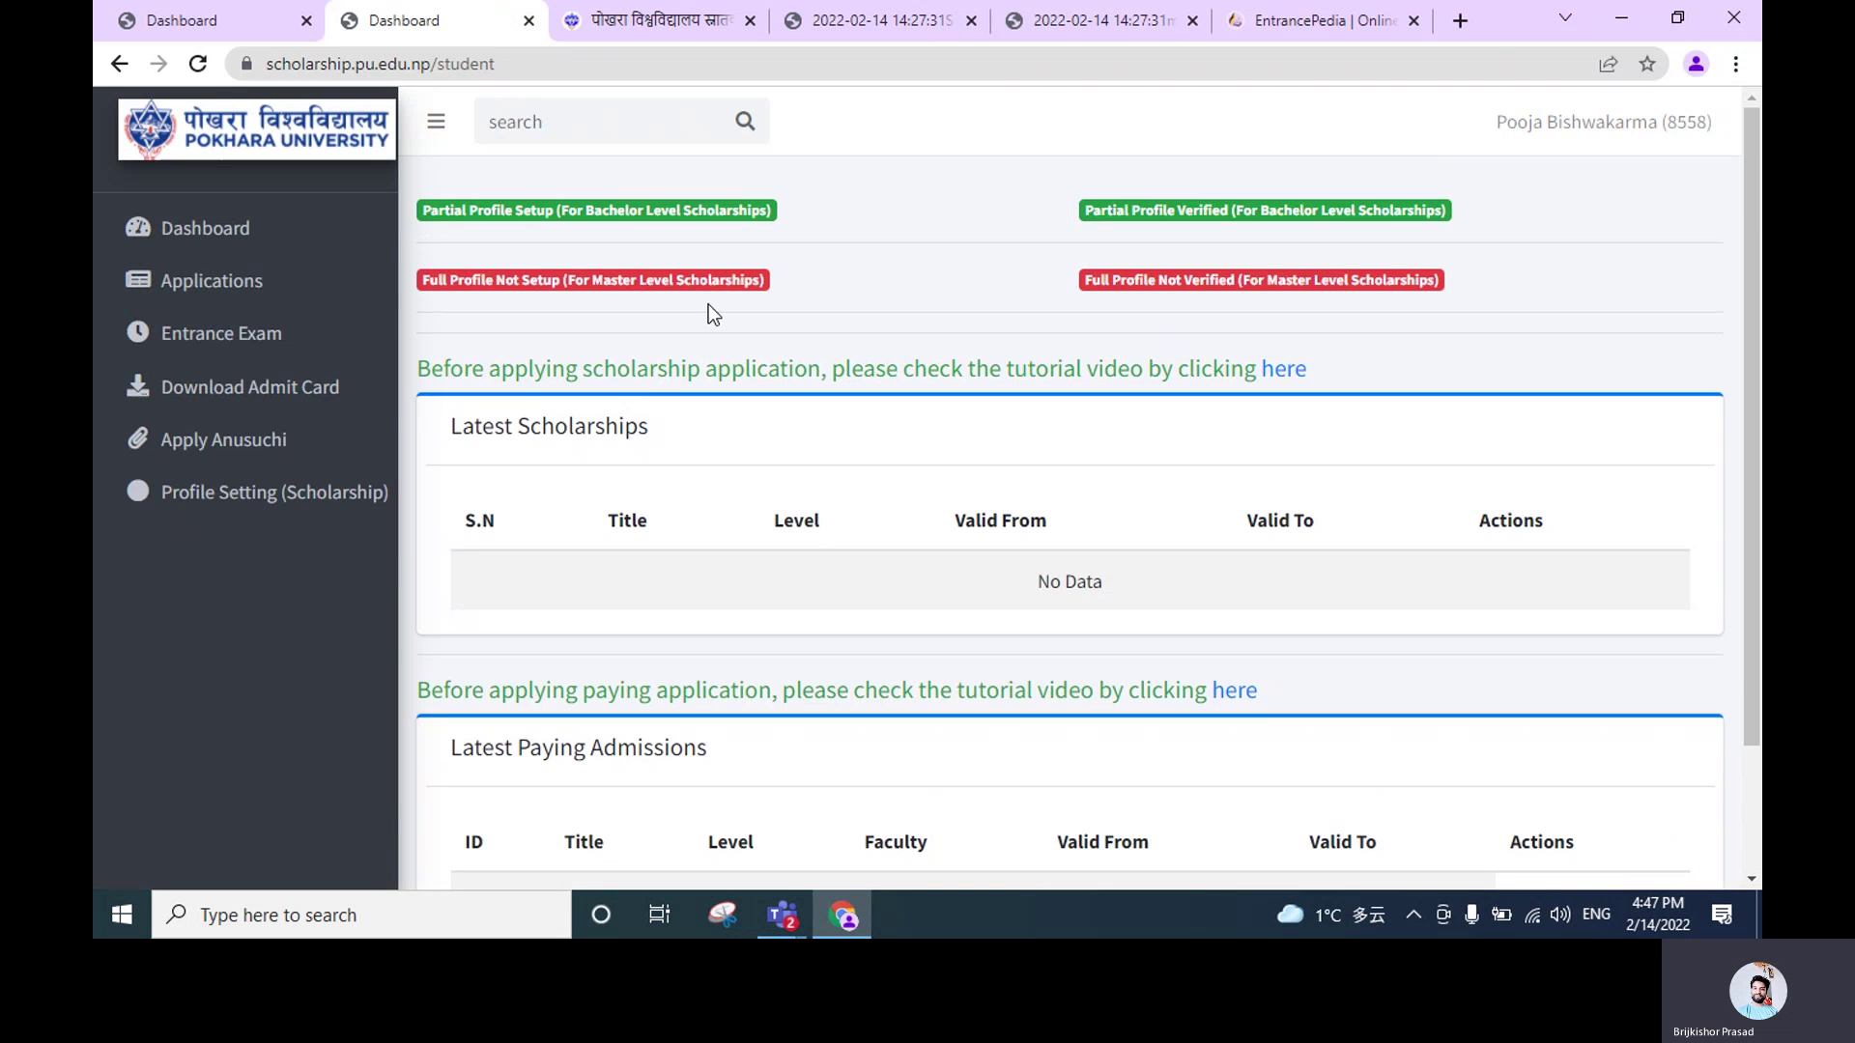
Look through the Apply Anusuchi, admit card, entrance exam and applications pages, ending with a review of the dashboard listings
click(201, 444)
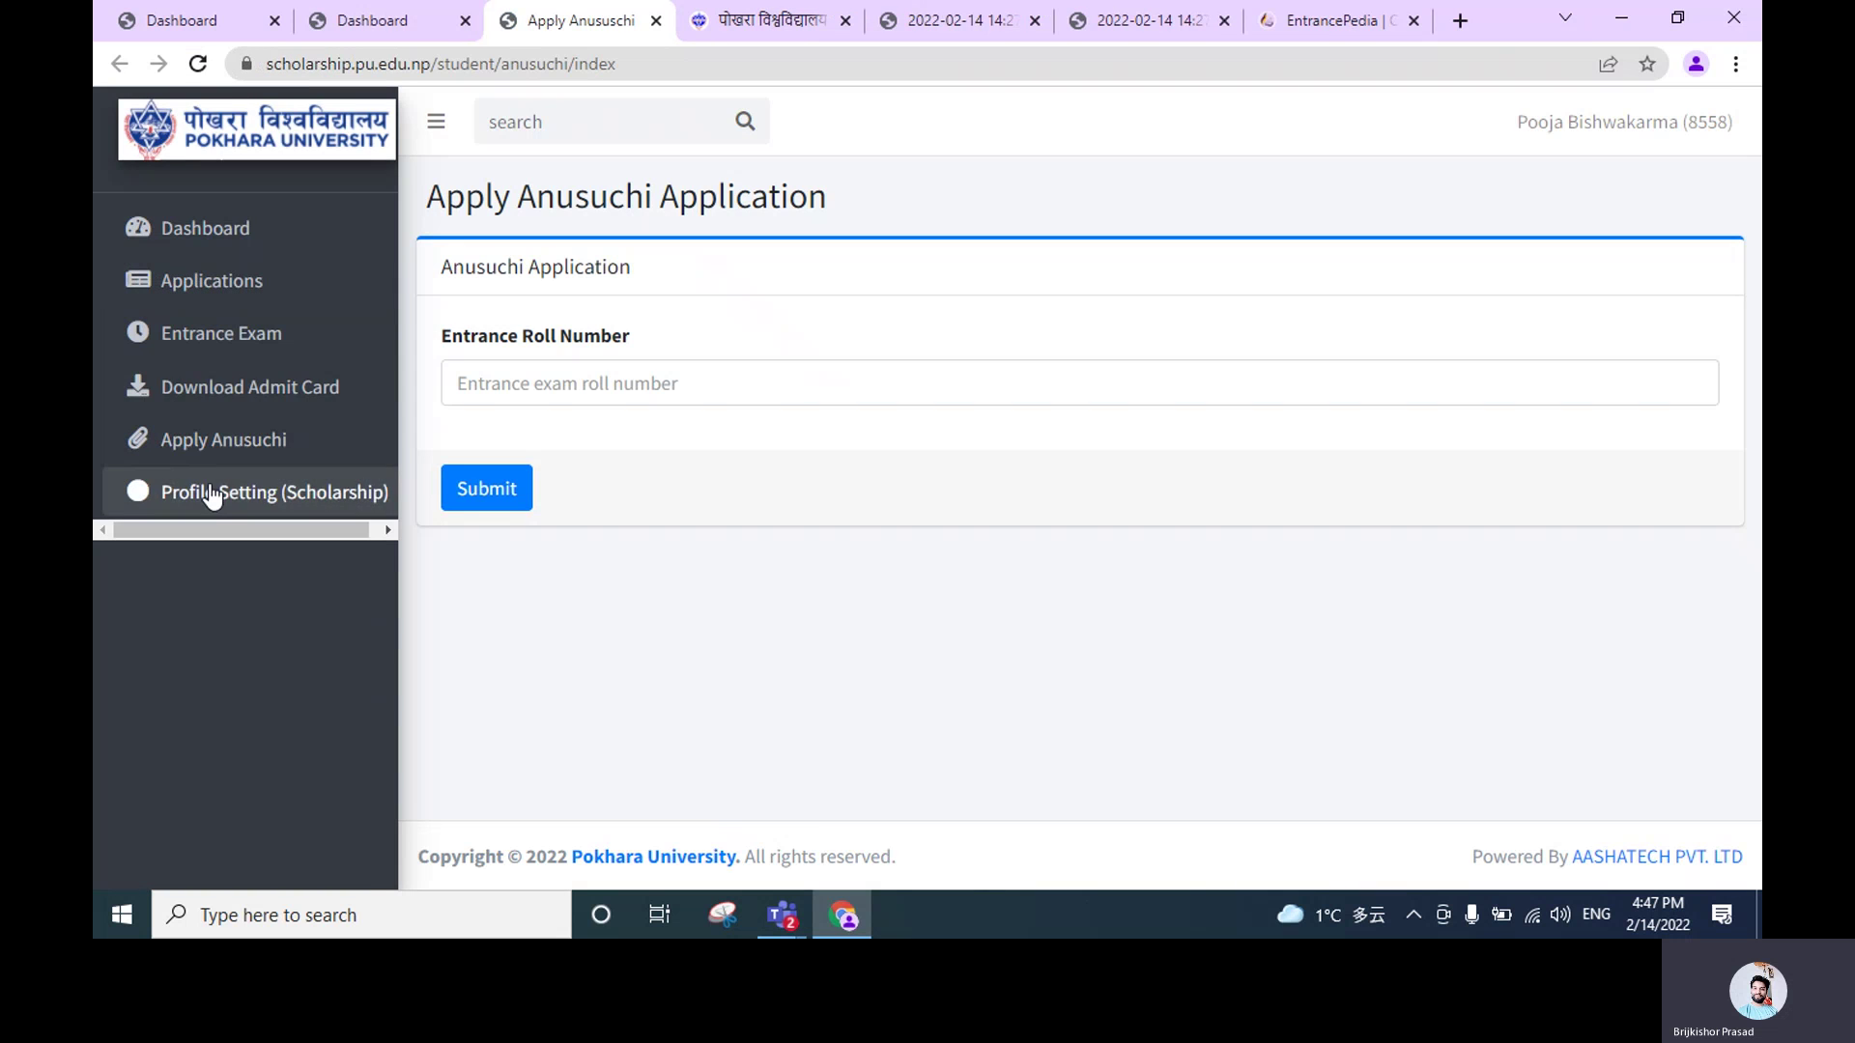
click(219, 389)
click(213, 334)
click(228, 337)
click(229, 280)
click(228, 247)
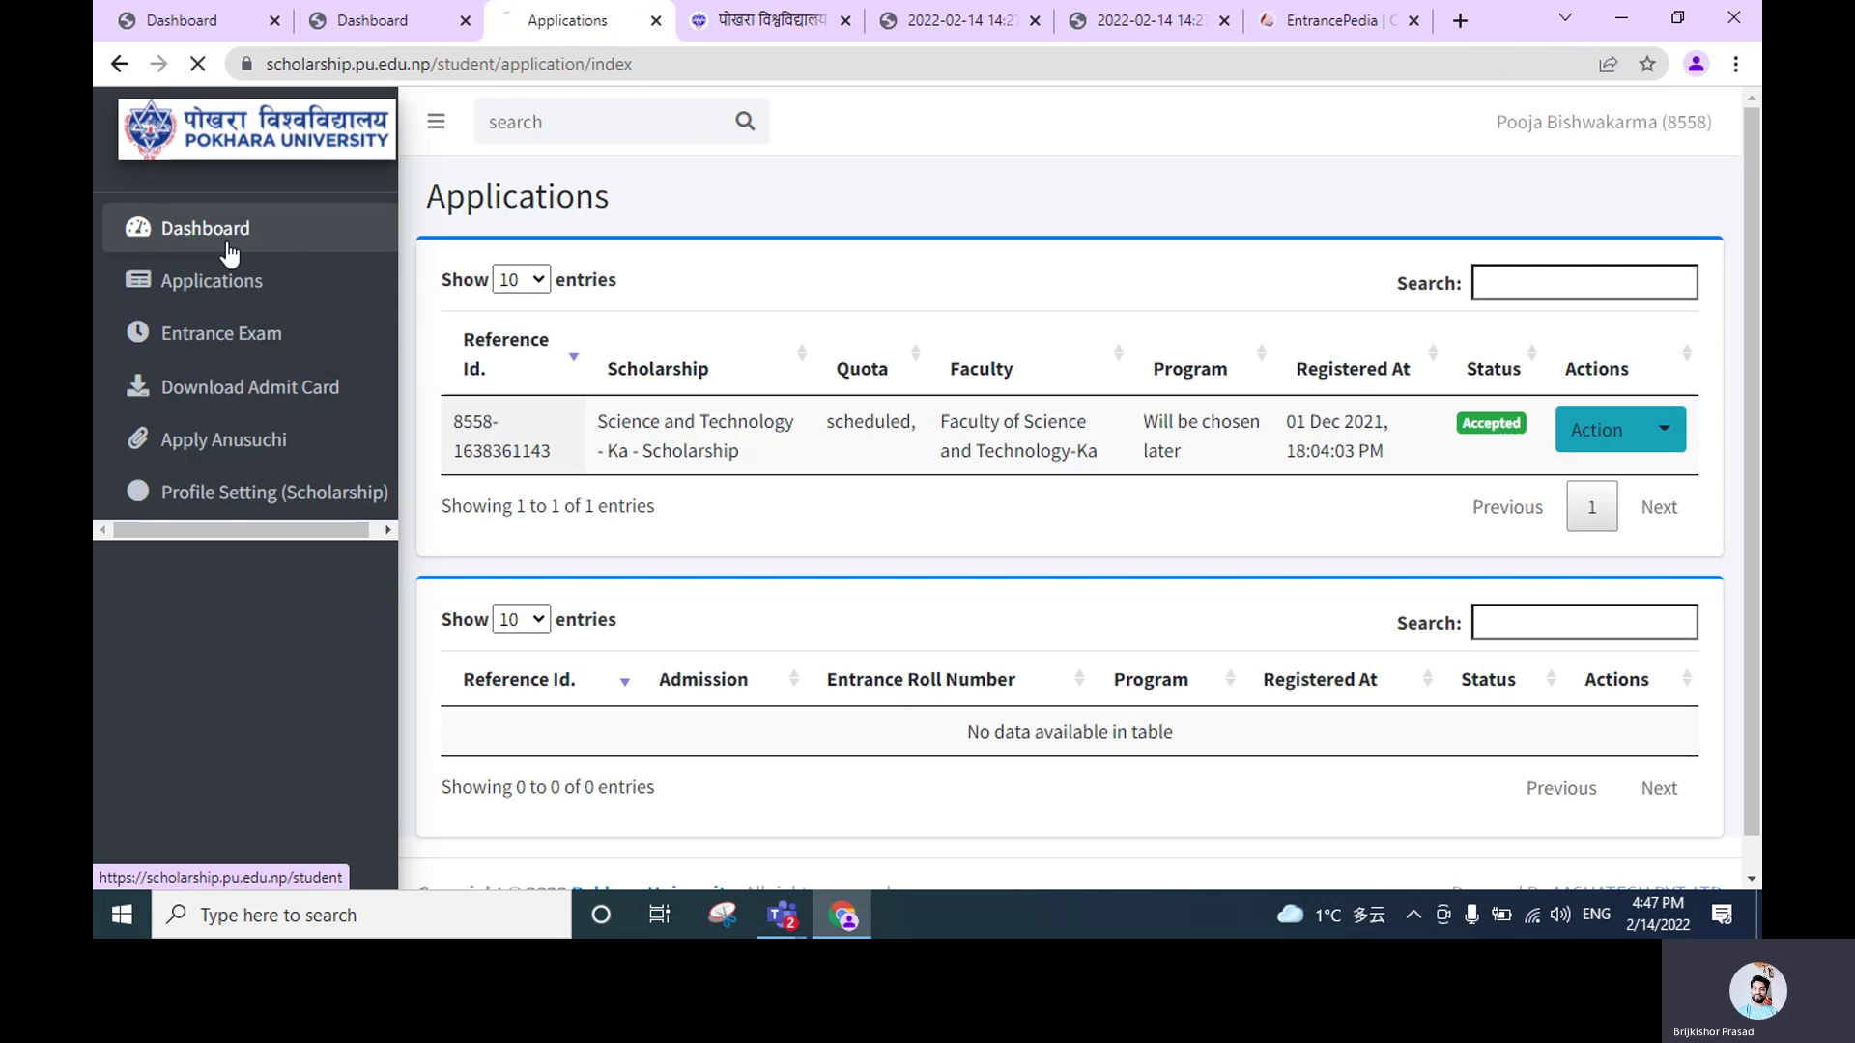
scroll(814, 444, down, 3)
scroll(814, 444, up, 3)
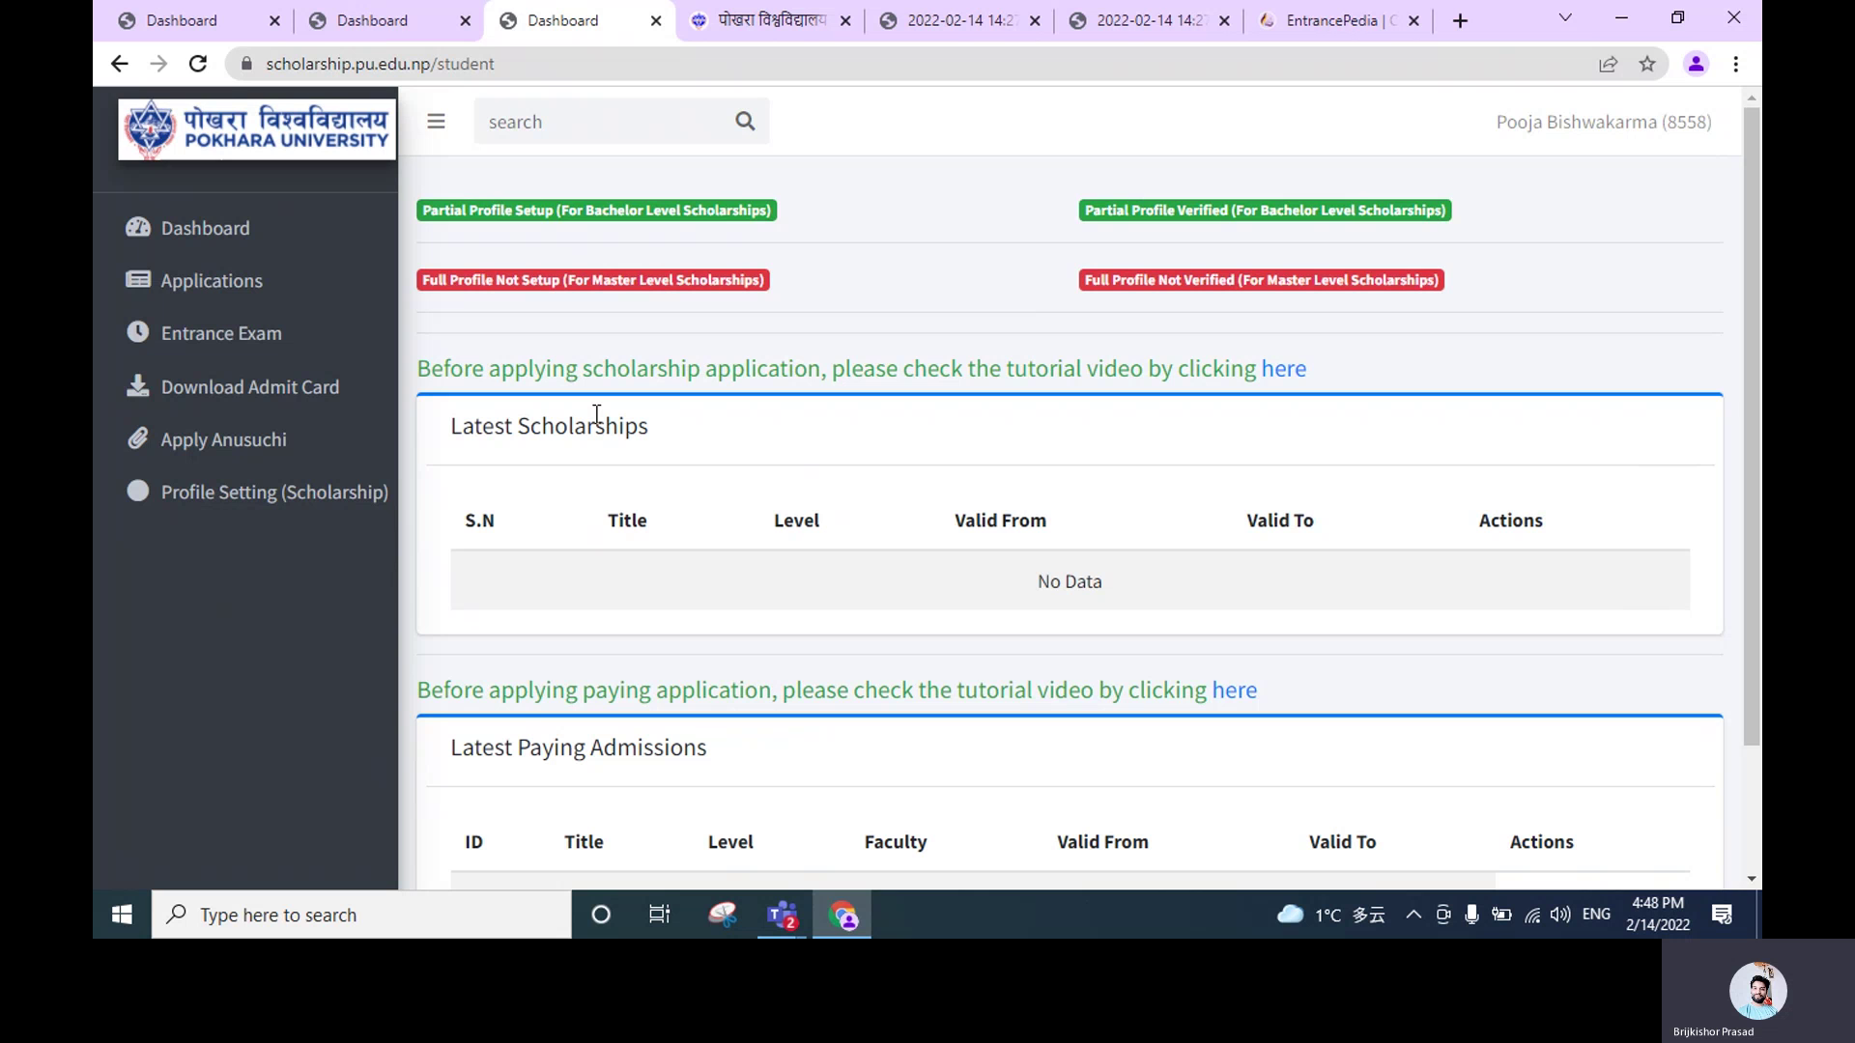
scroll(850, 468, down, 2)
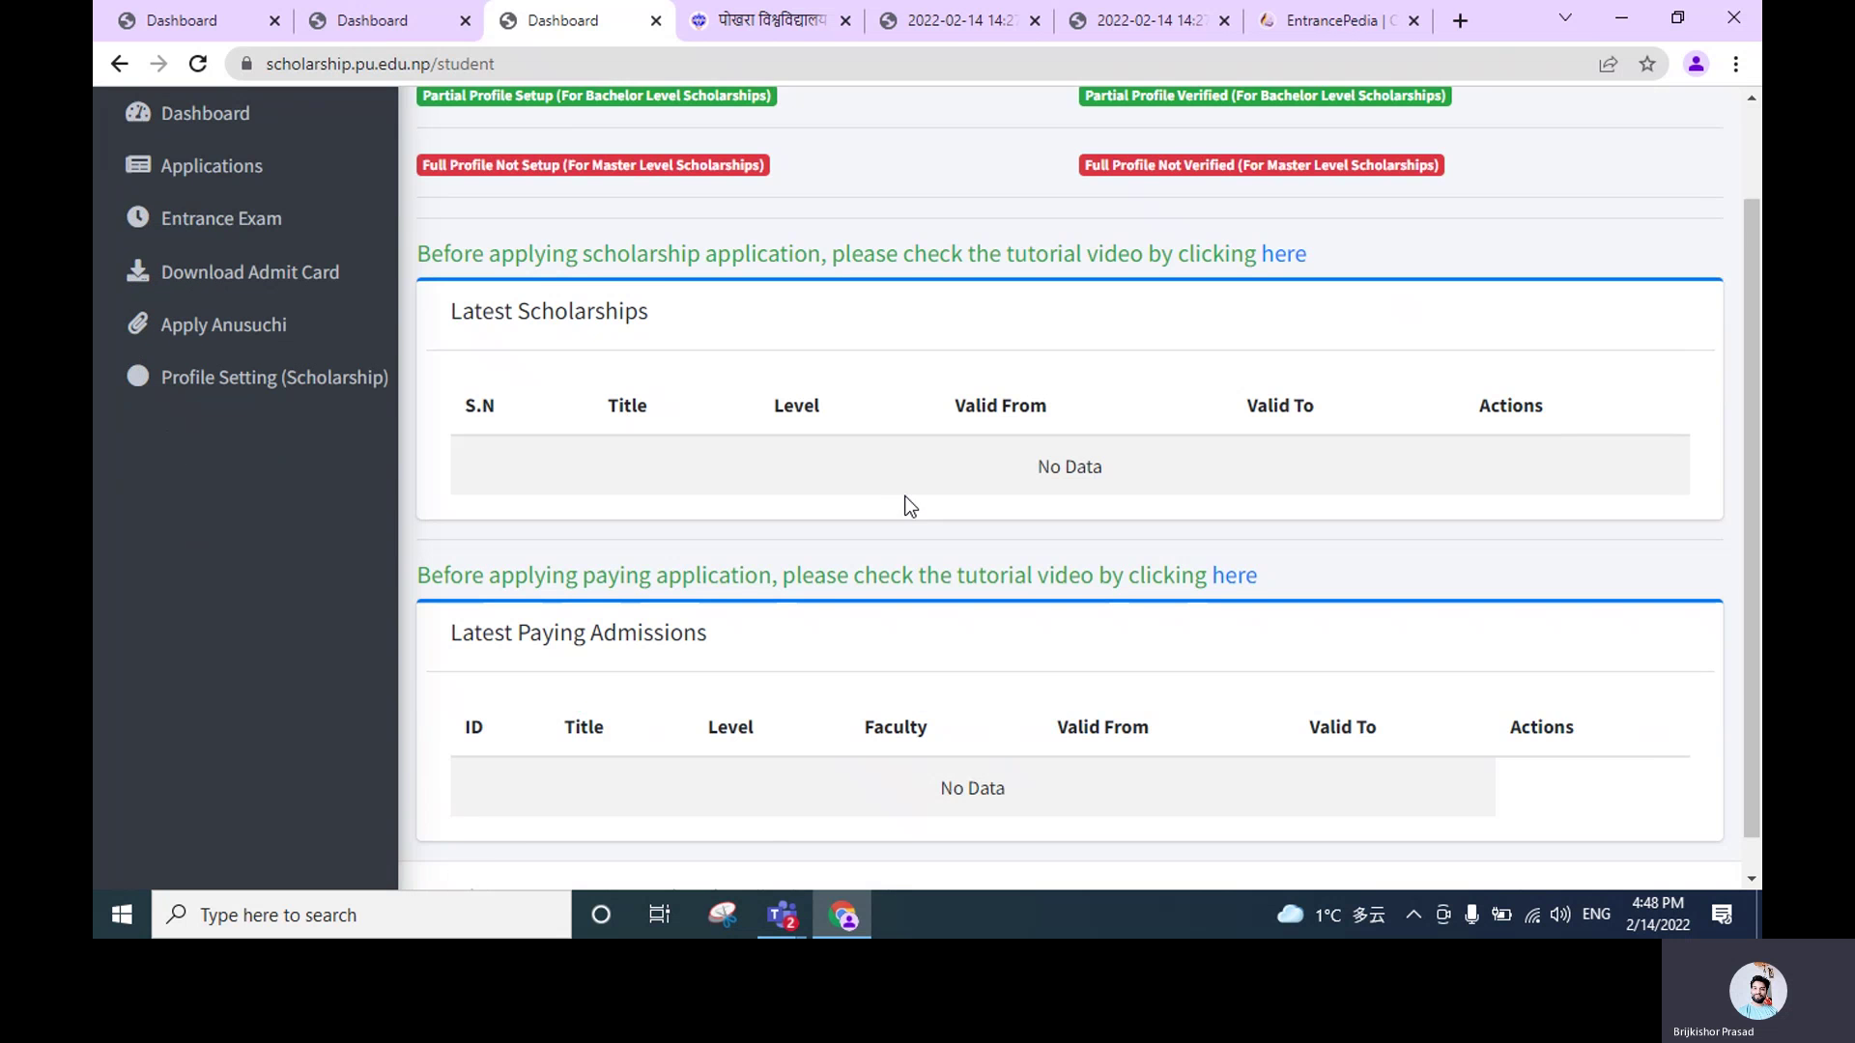
Find the university's contact phone number in the footer of the revised merit list news page
click(951, 20)
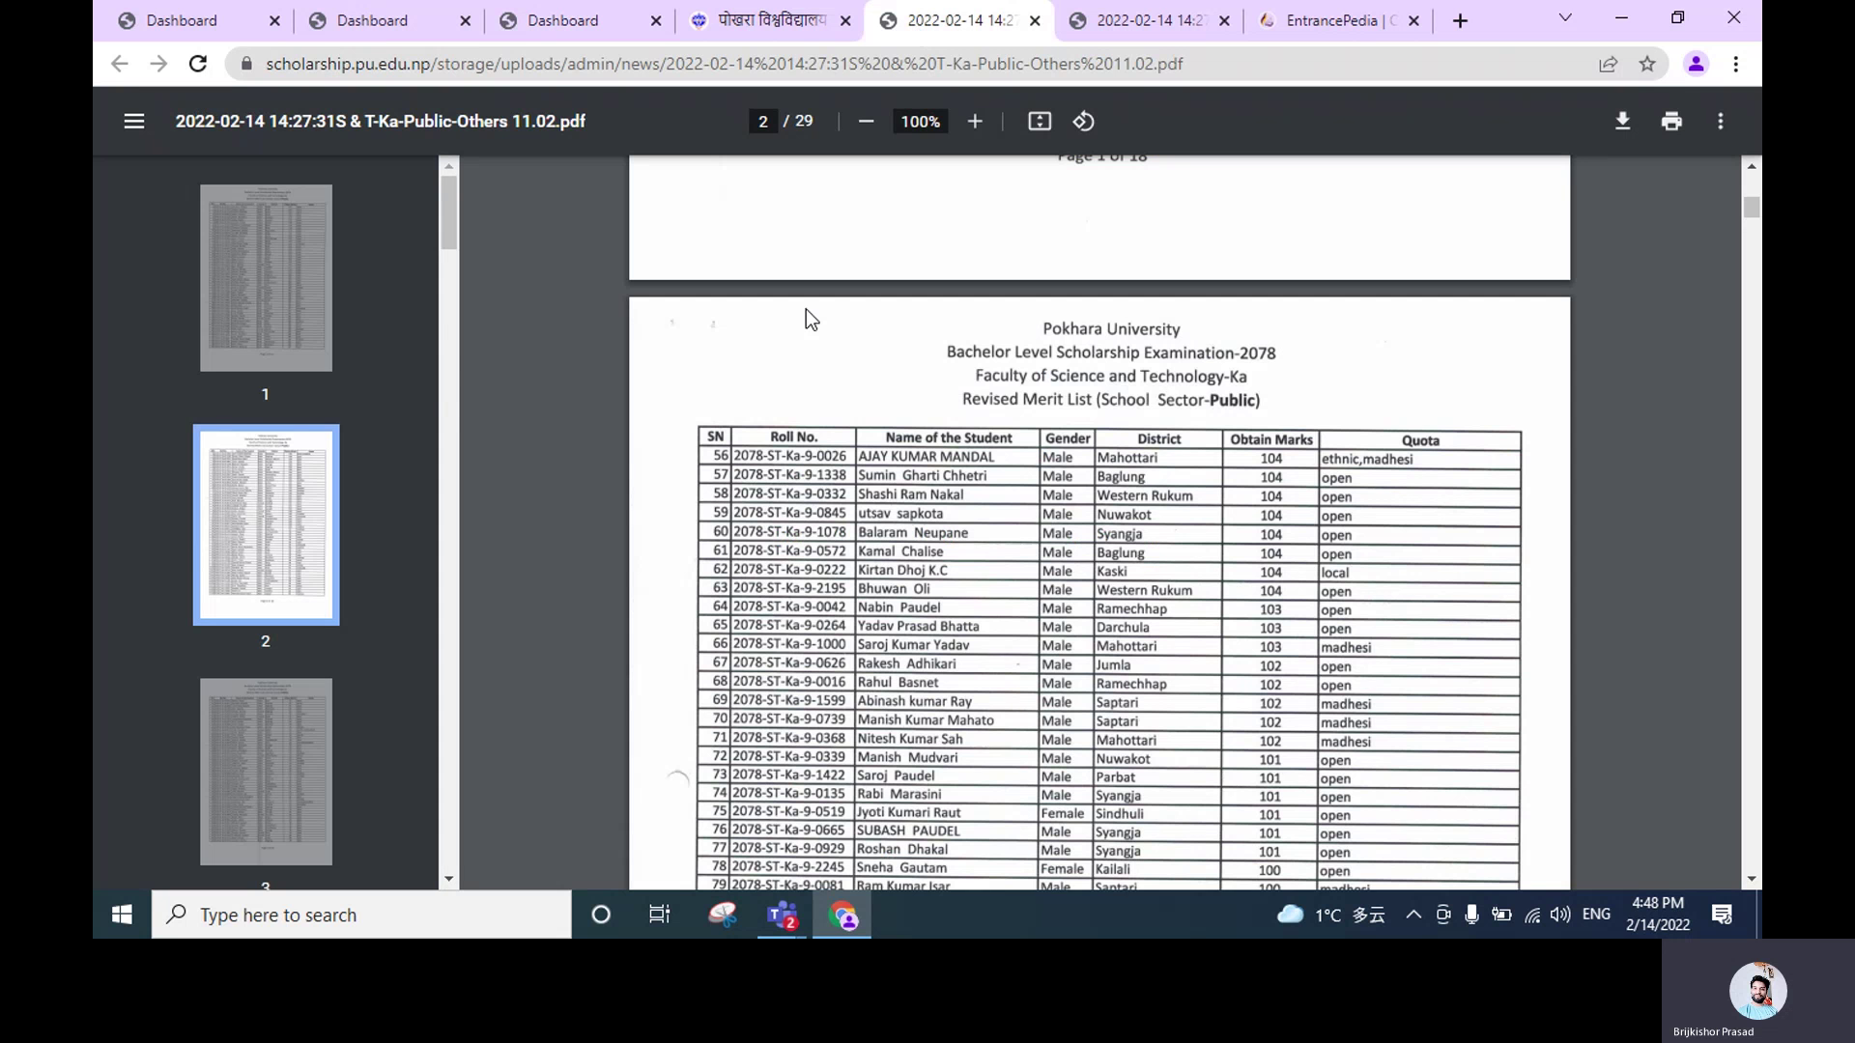
click(763, 21)
scroll(743, 368, down, 10)
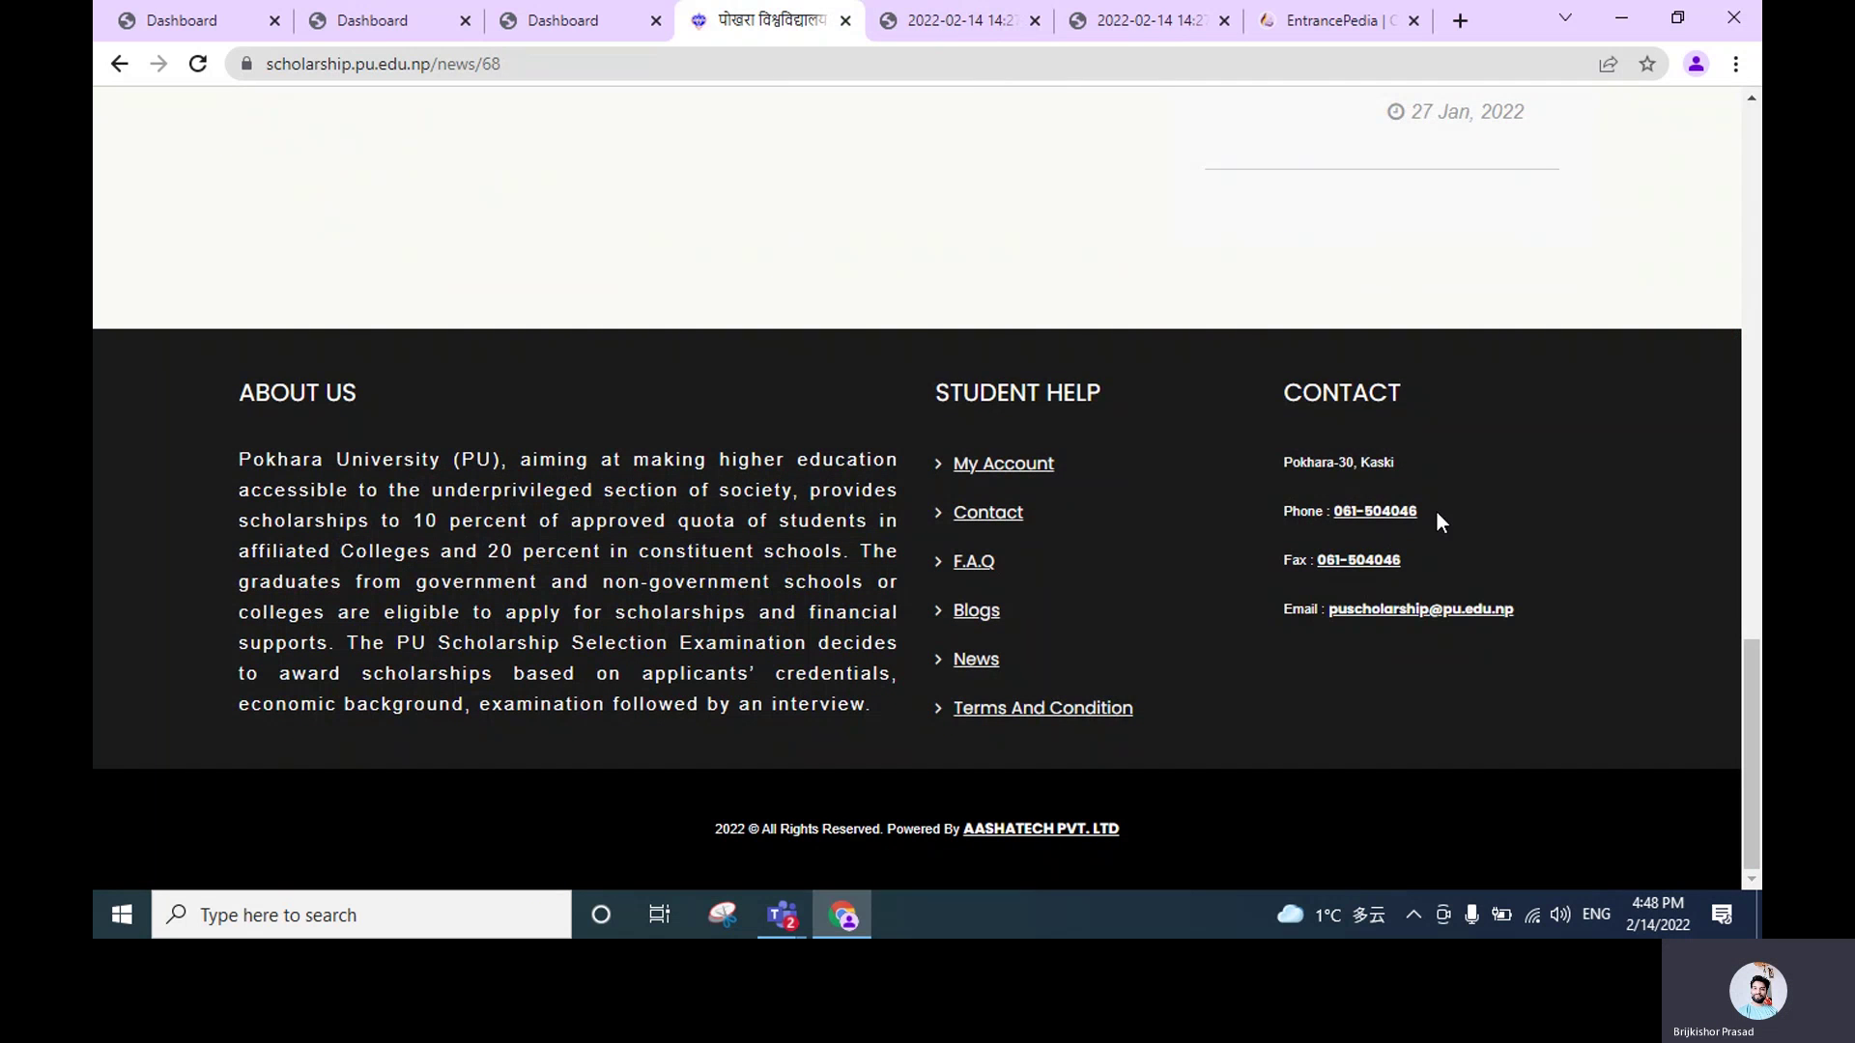
drag(1414, 509, 1255, 496)
click(1227, 483)
scroll(1092, 464, up, 2)
scroll(1093, 464, up, 15)
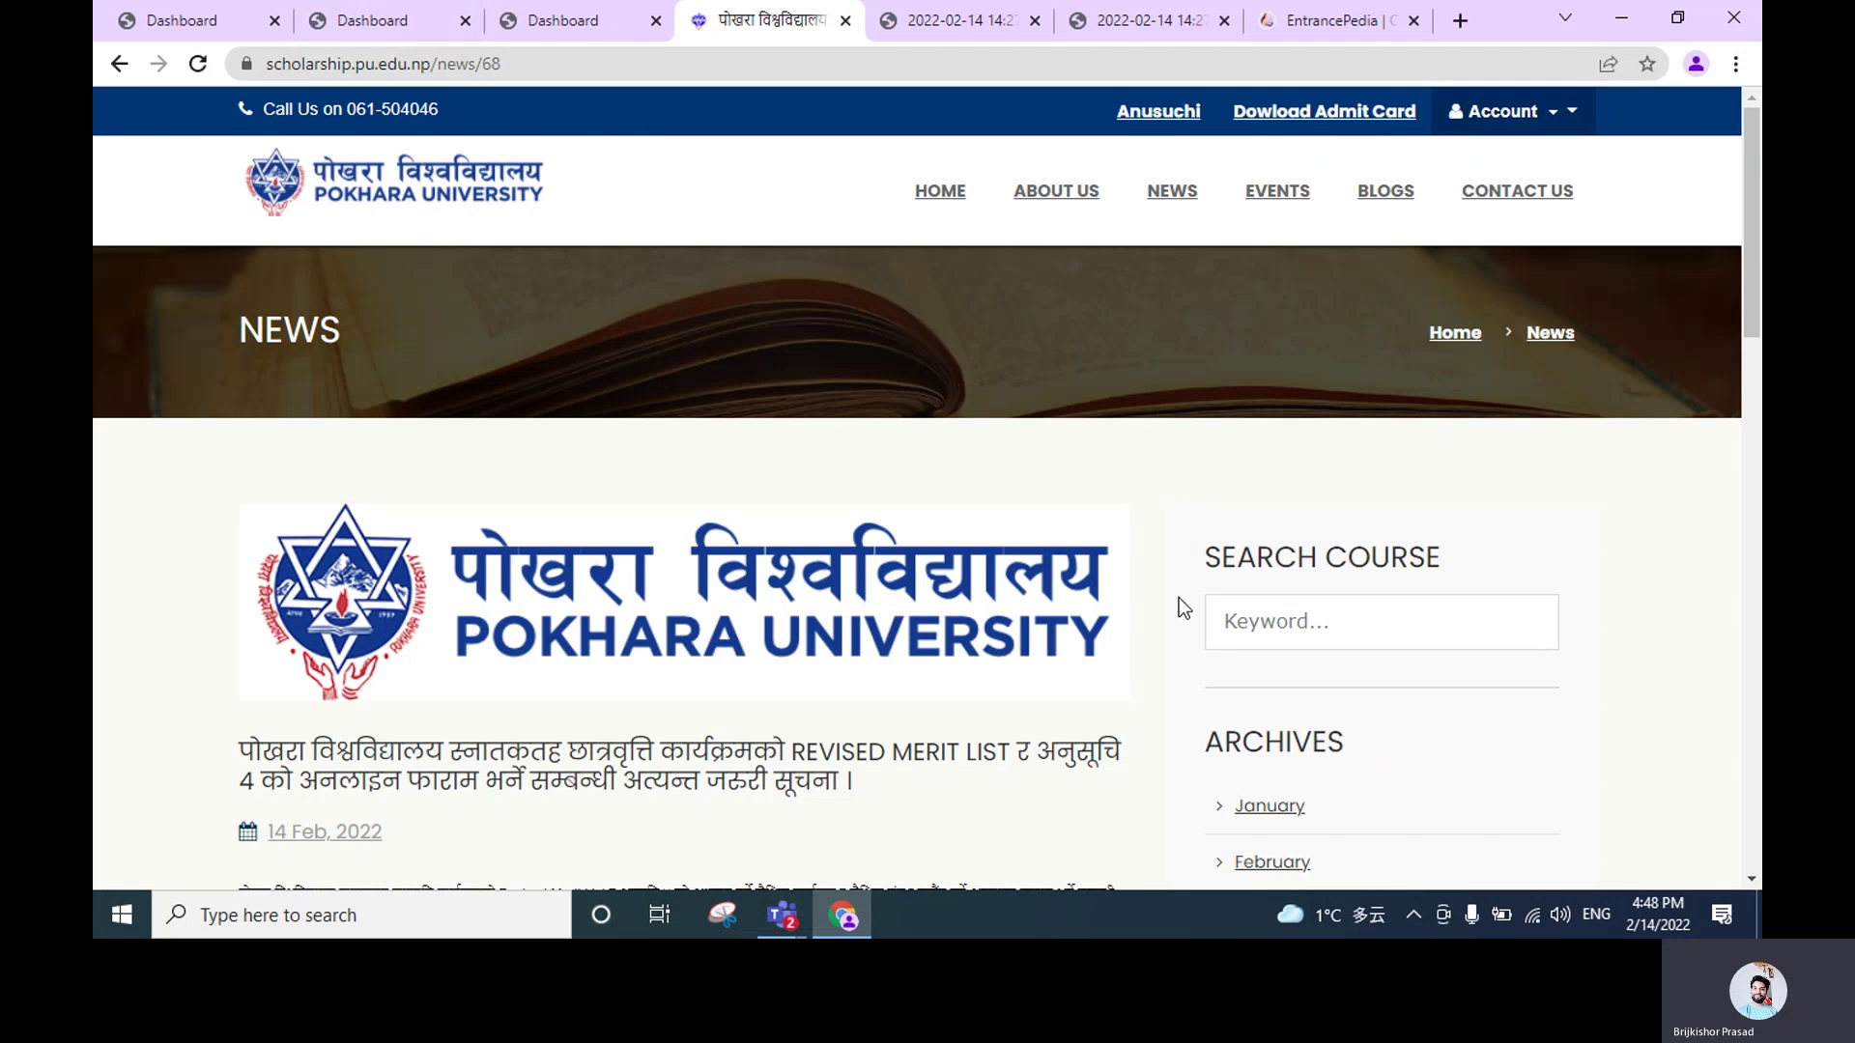
Switch to the Teams meeting window for the Anusuchi Form (Priority Form) session
mouse_move(801, 935)
click(883, 781)
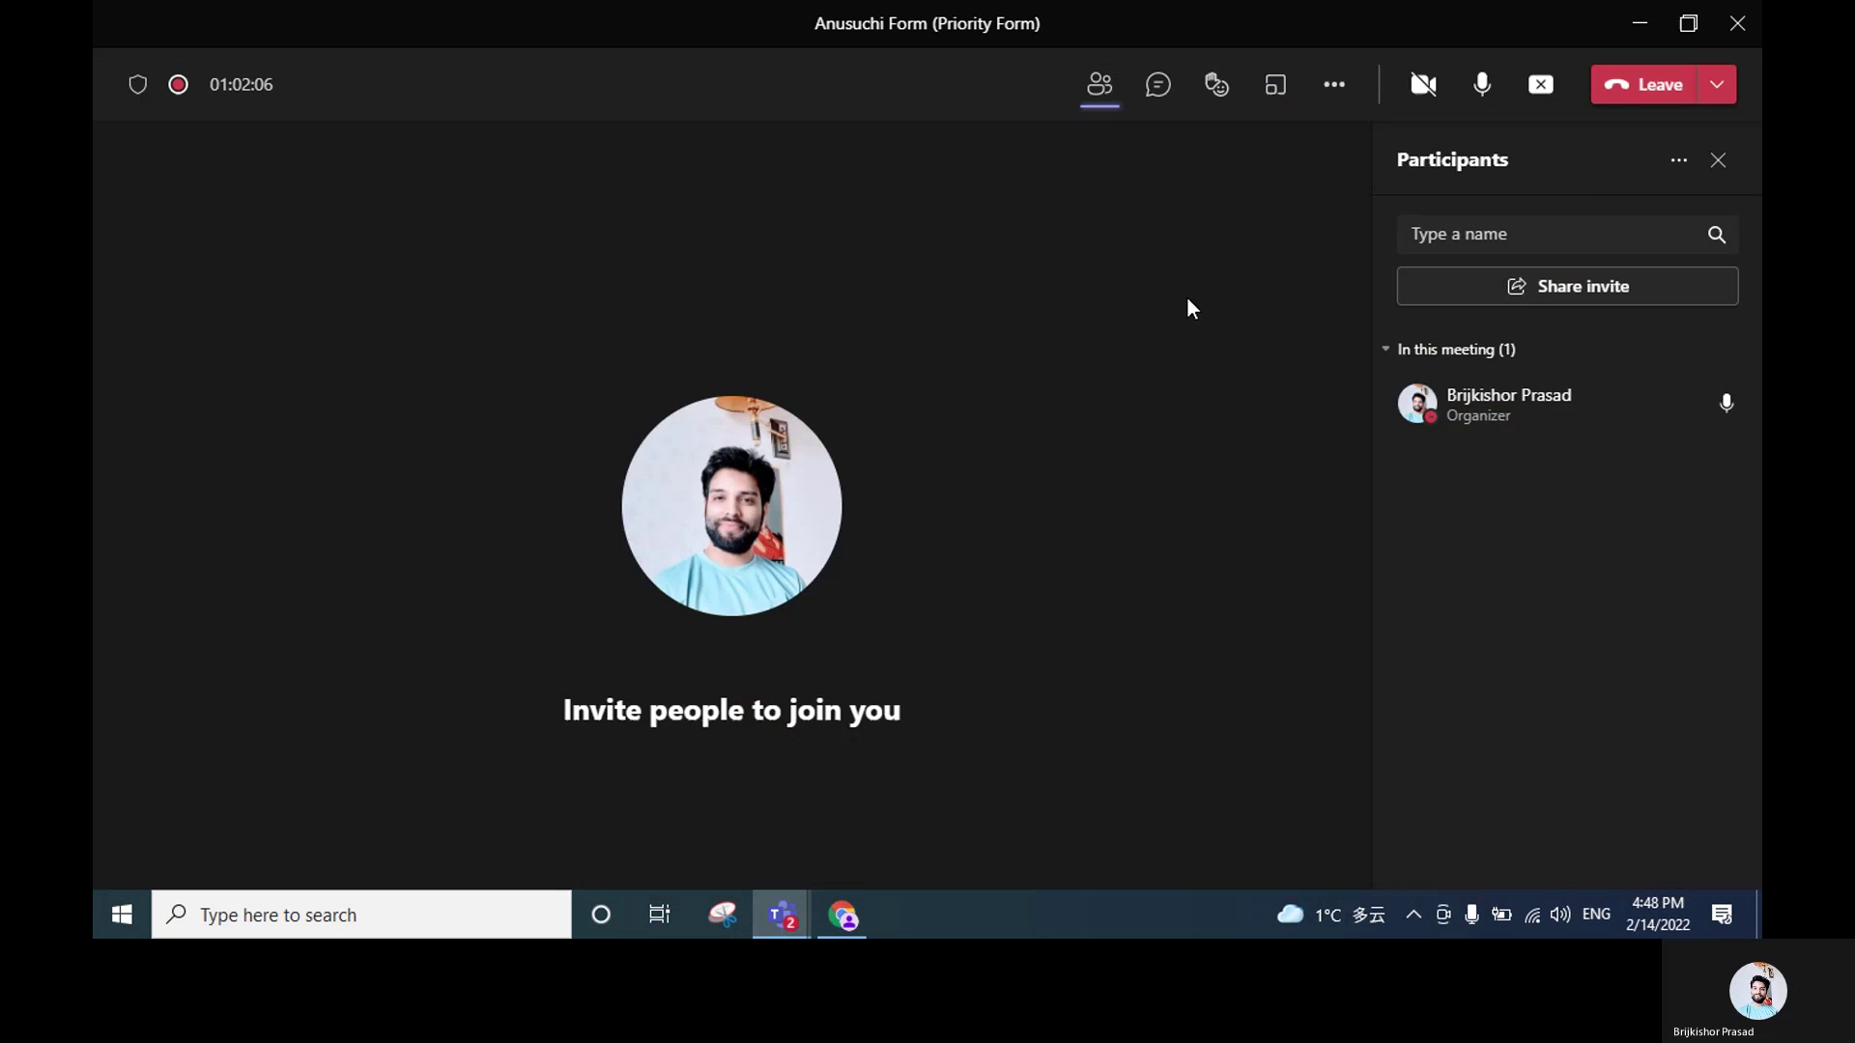